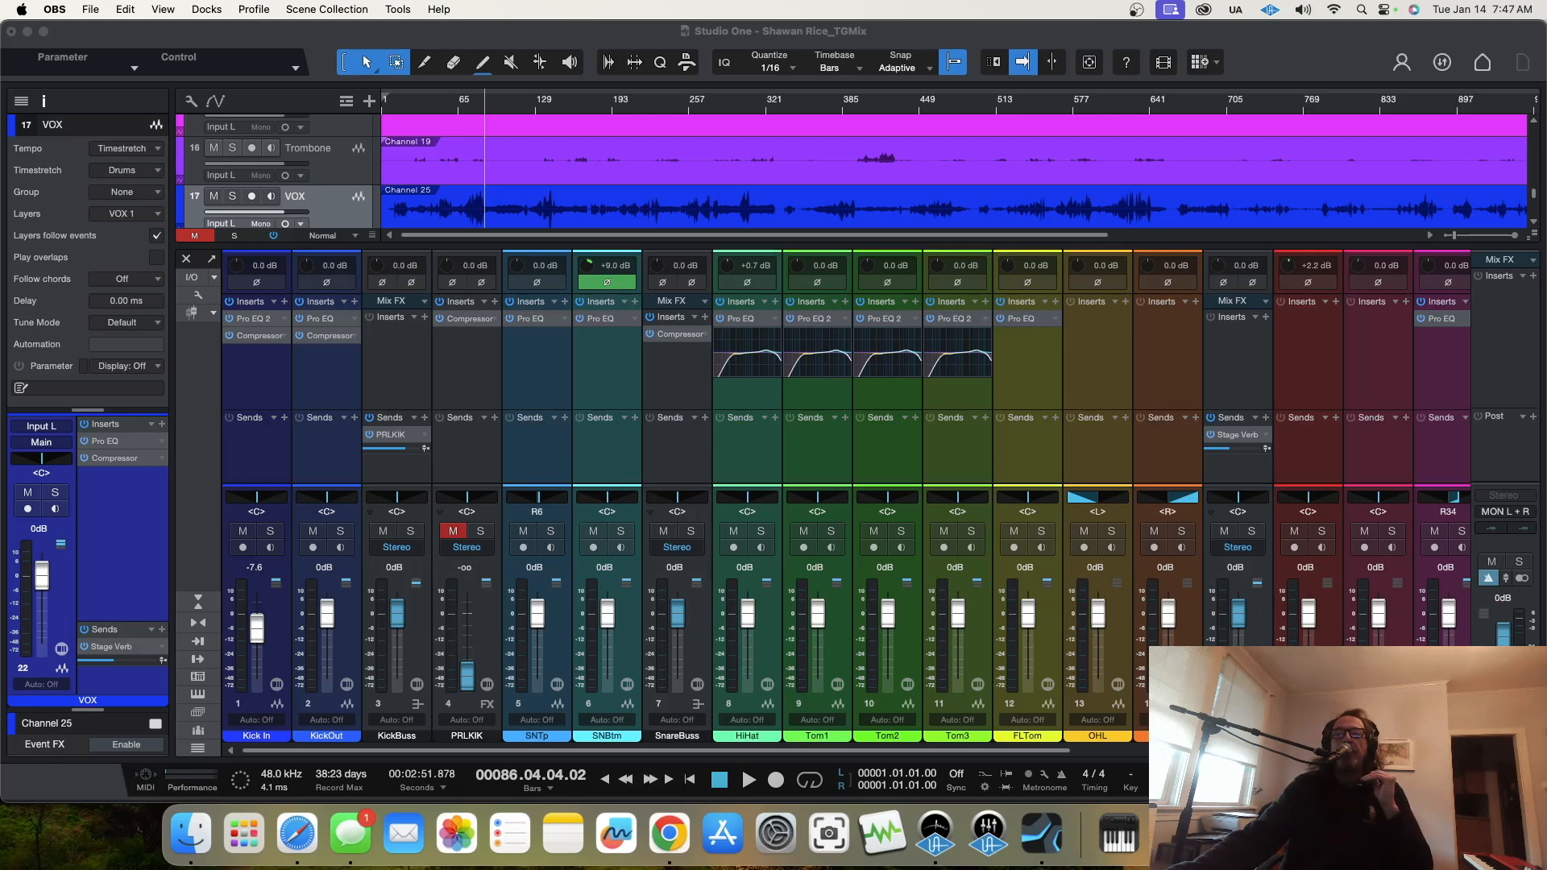
Step: Close the mixer console and show the marker track above the arrangement
left_click(1186, 571)
key("F3")
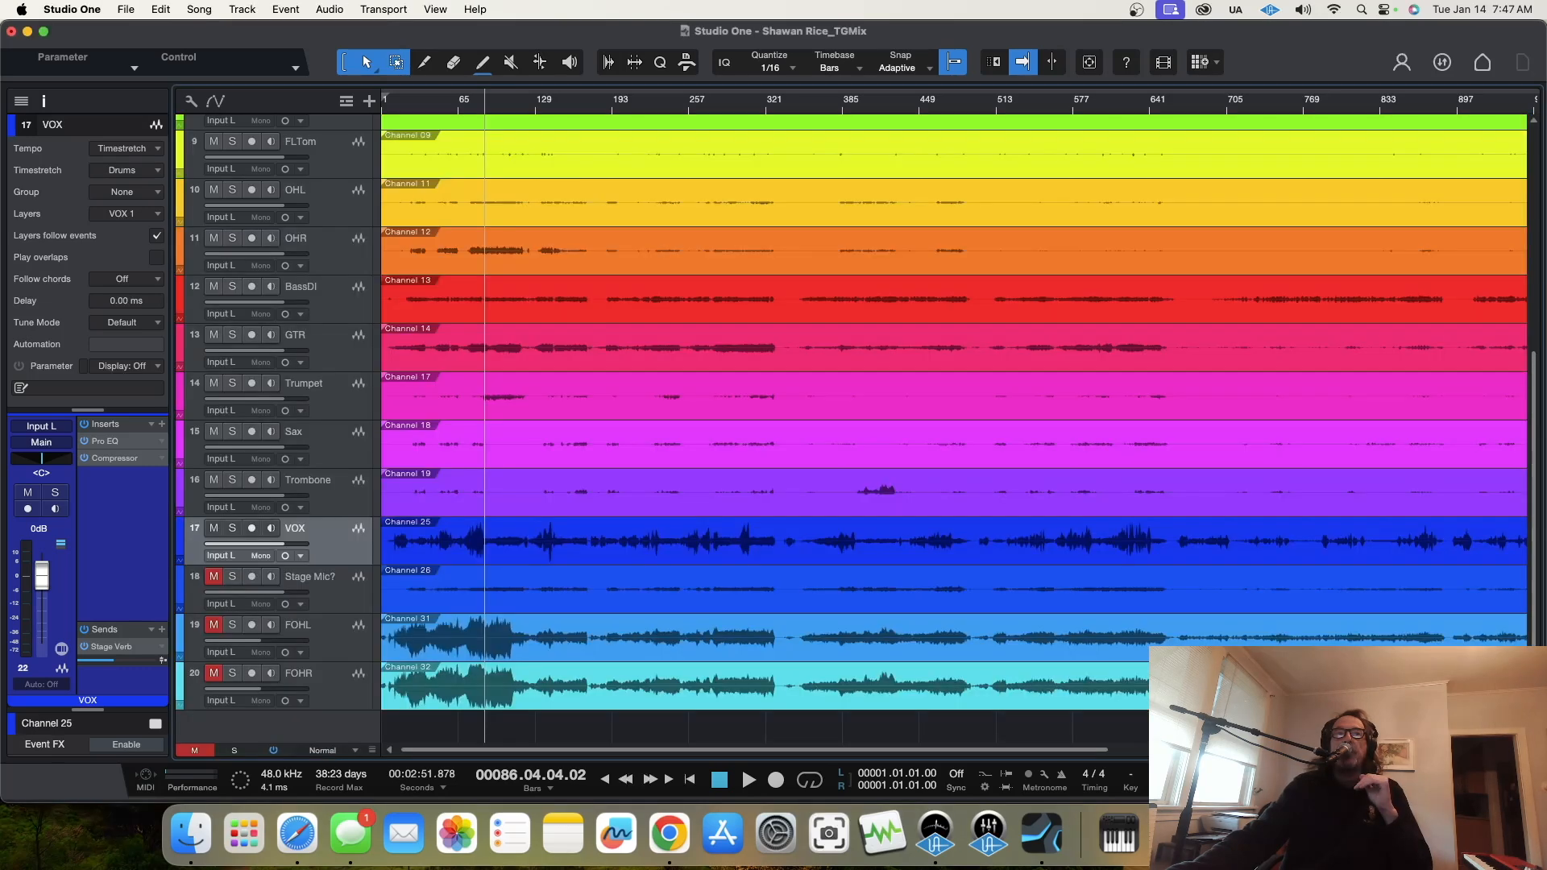
left_click(346, 101)
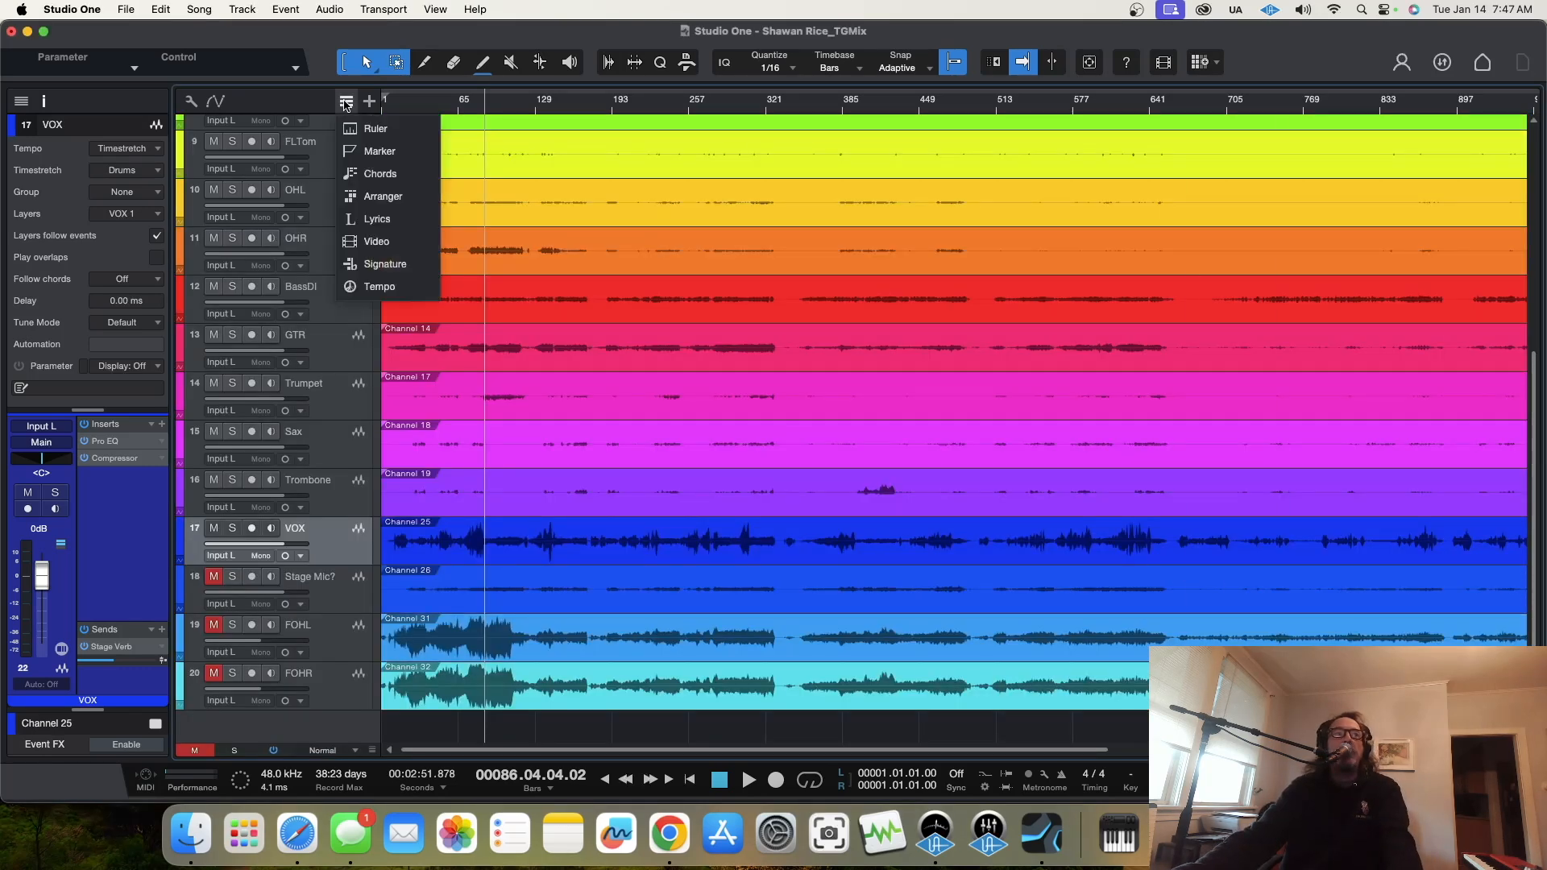
left_click(368, 150)
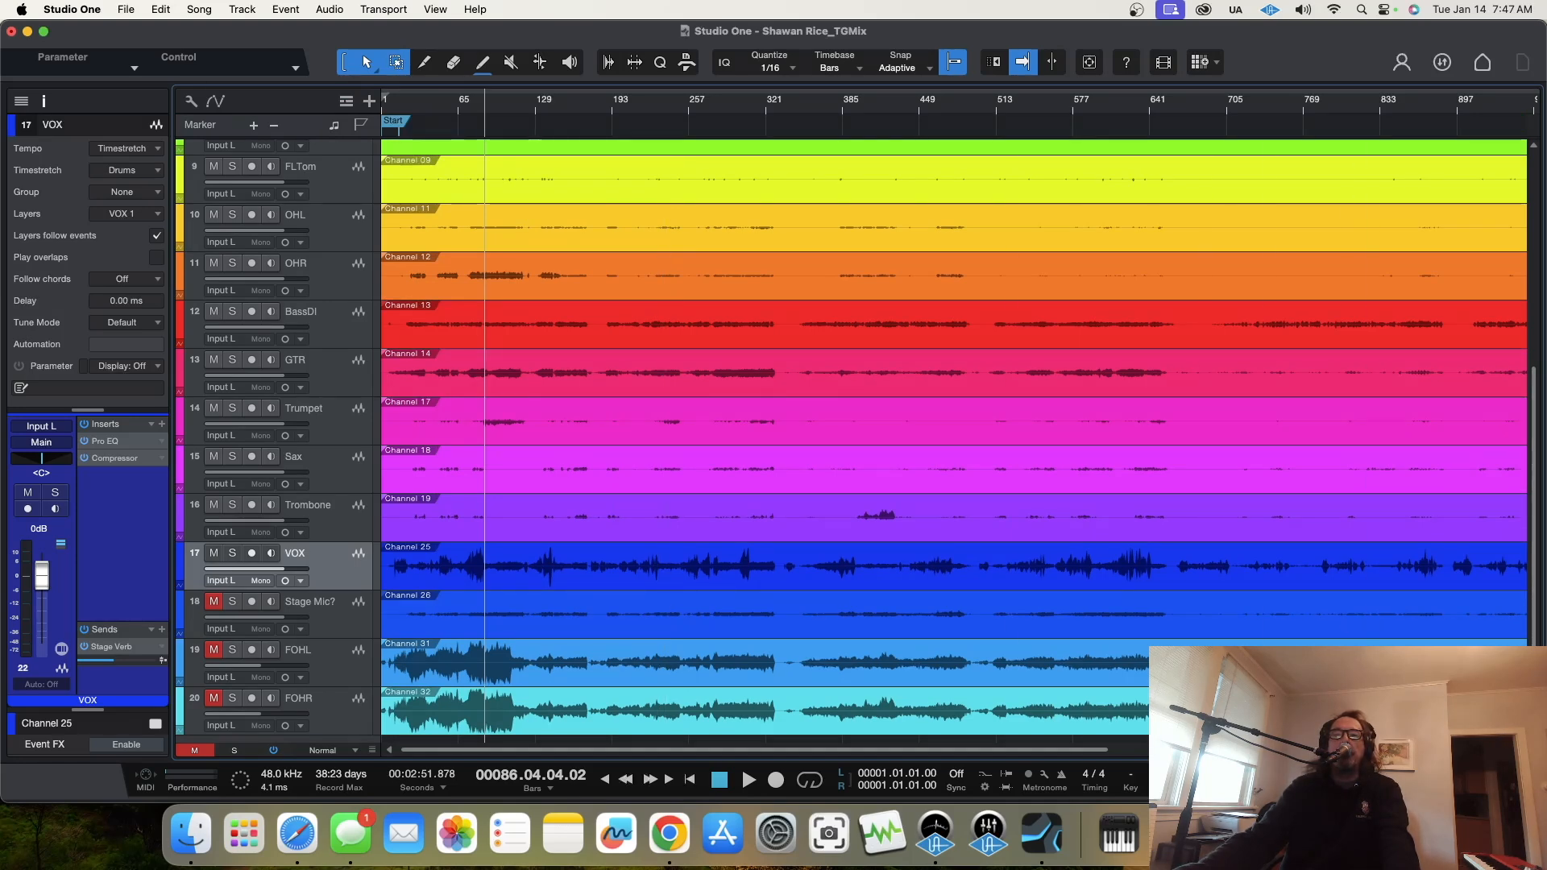
Step: Move the End marker to the end of the recorded audio, with the Start marker at the song's beginning
key("w")
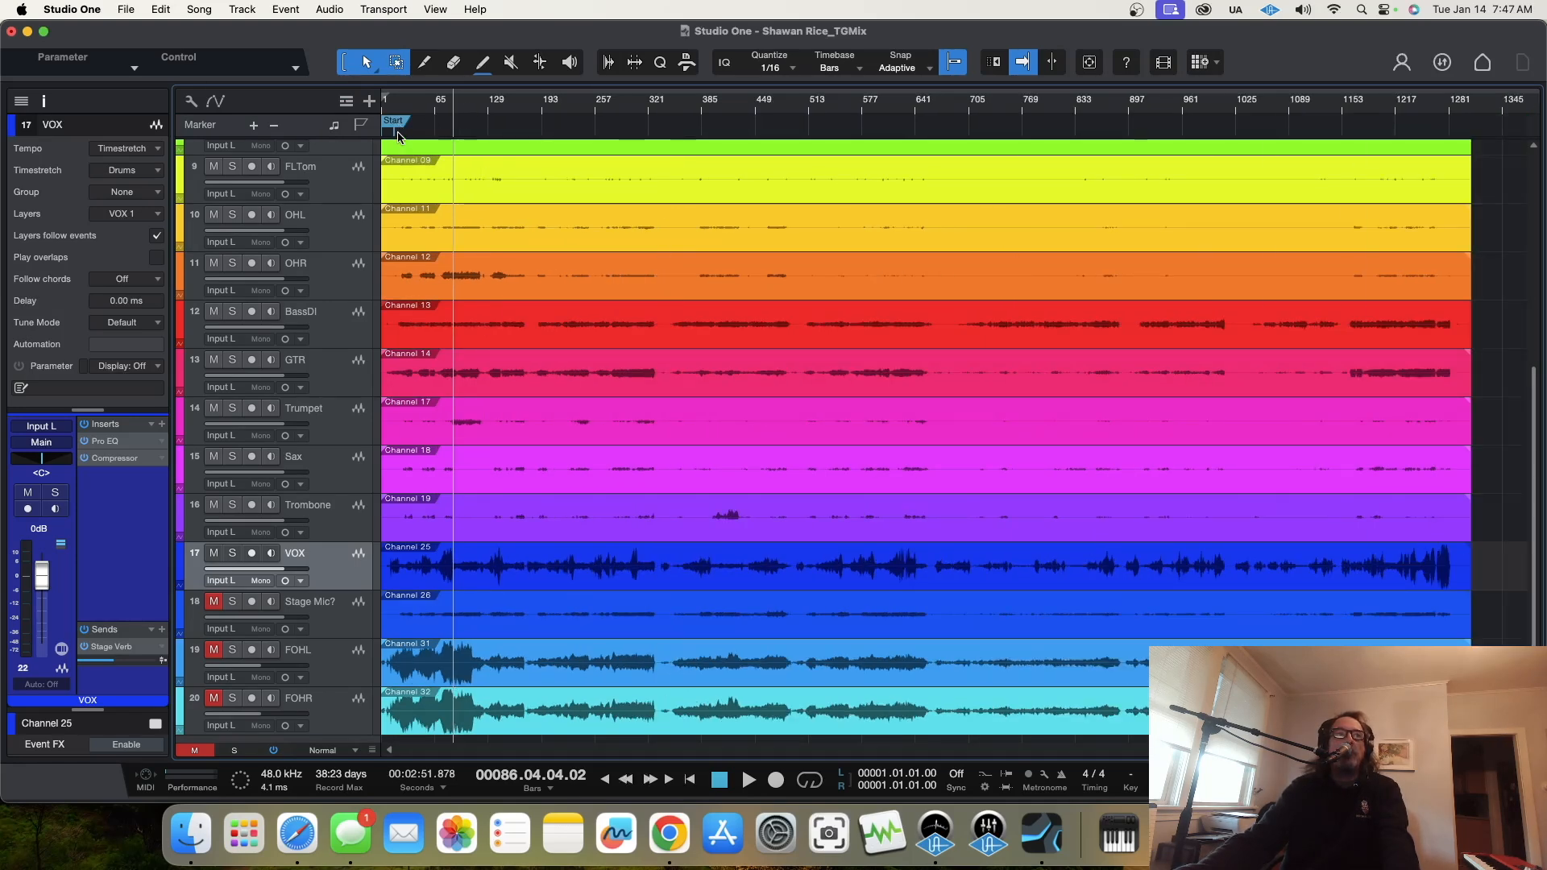
left_click_drag(394, 137, 1460, 137)
left_click_drag(442, 125, 393, 127)
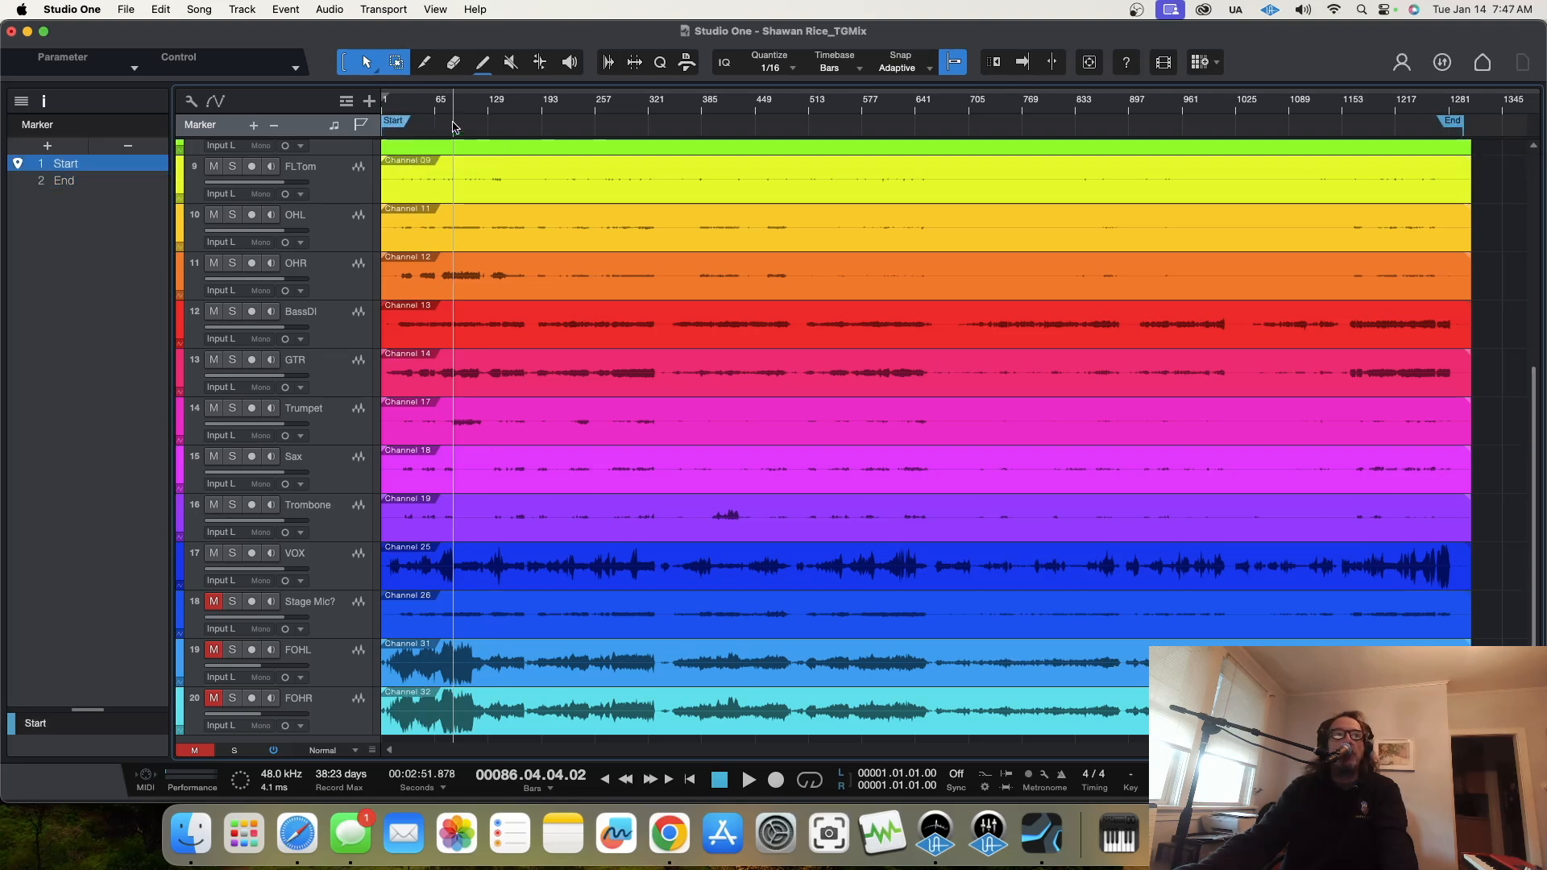
left_click(1460, 127)
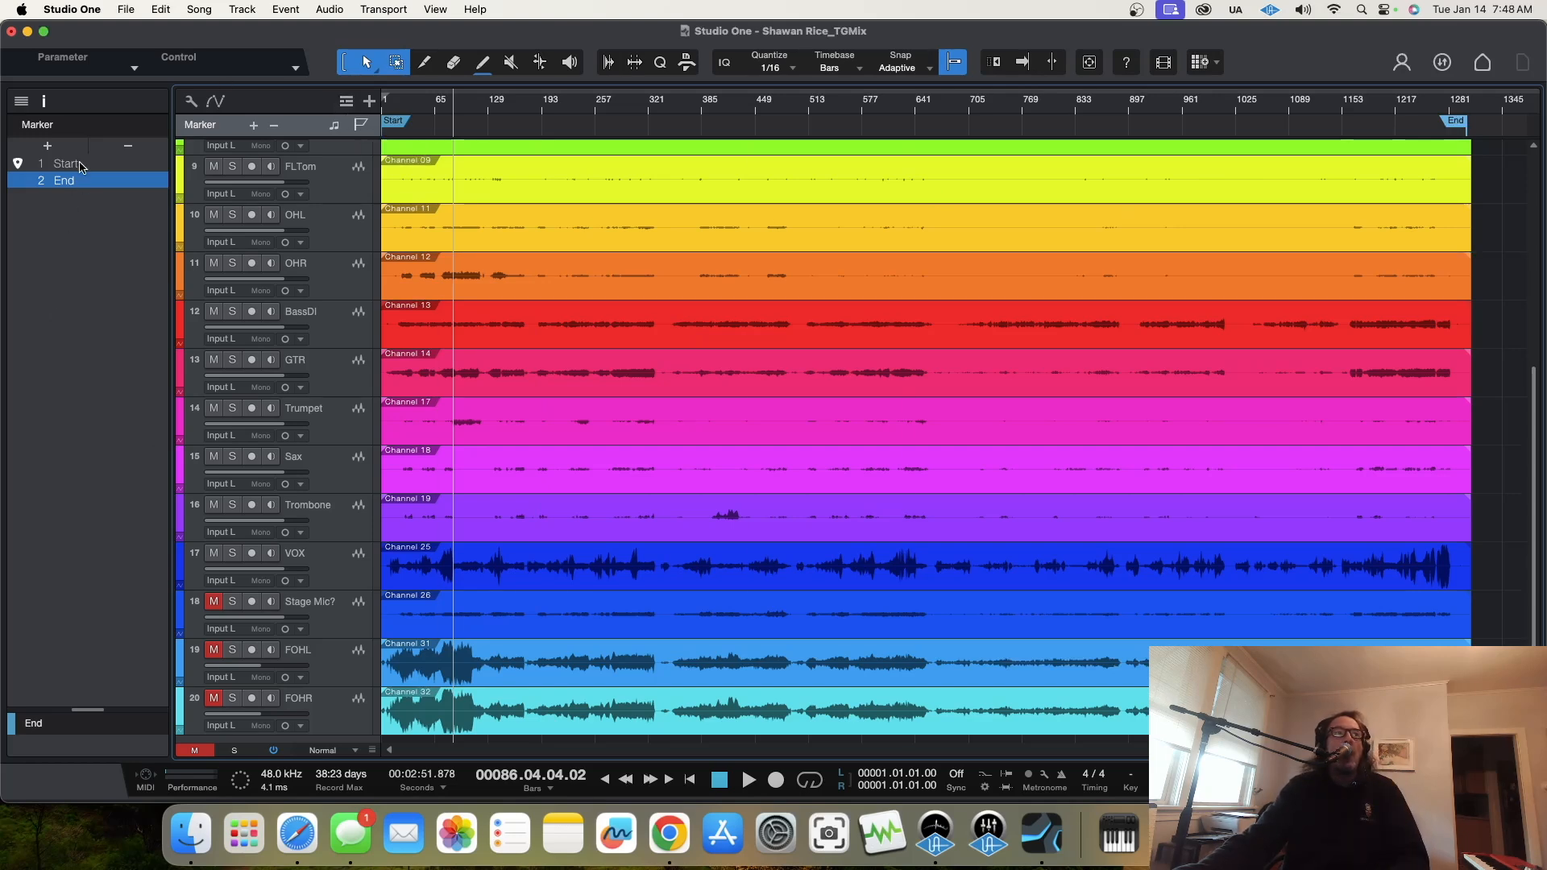
Step: Hide the inspector, then reopen the mixer console and check its display options
left_click(45, 103)
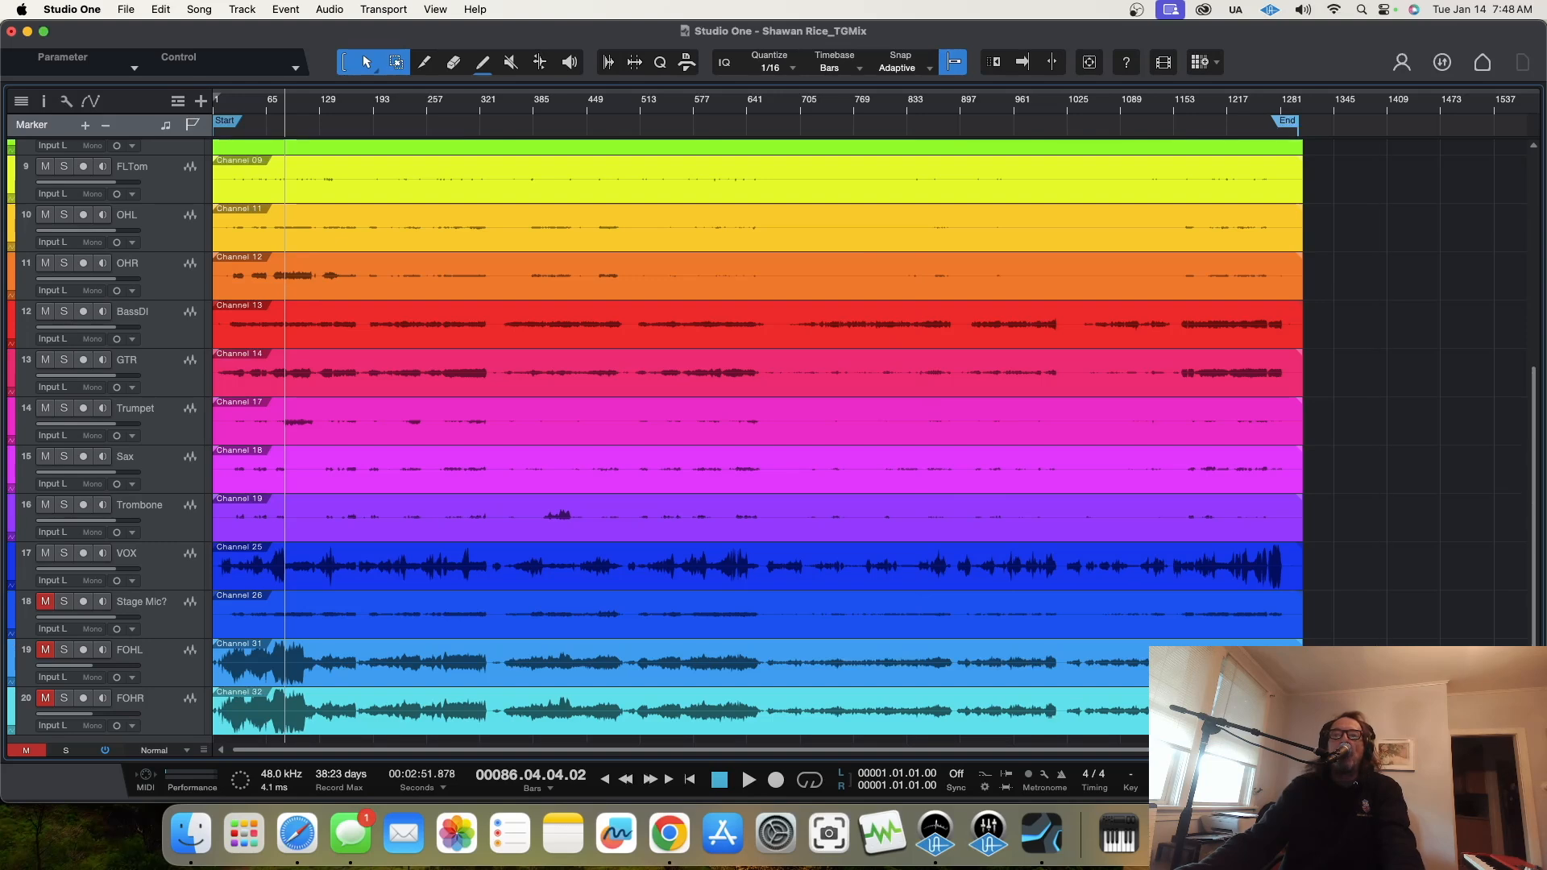
key("F3")
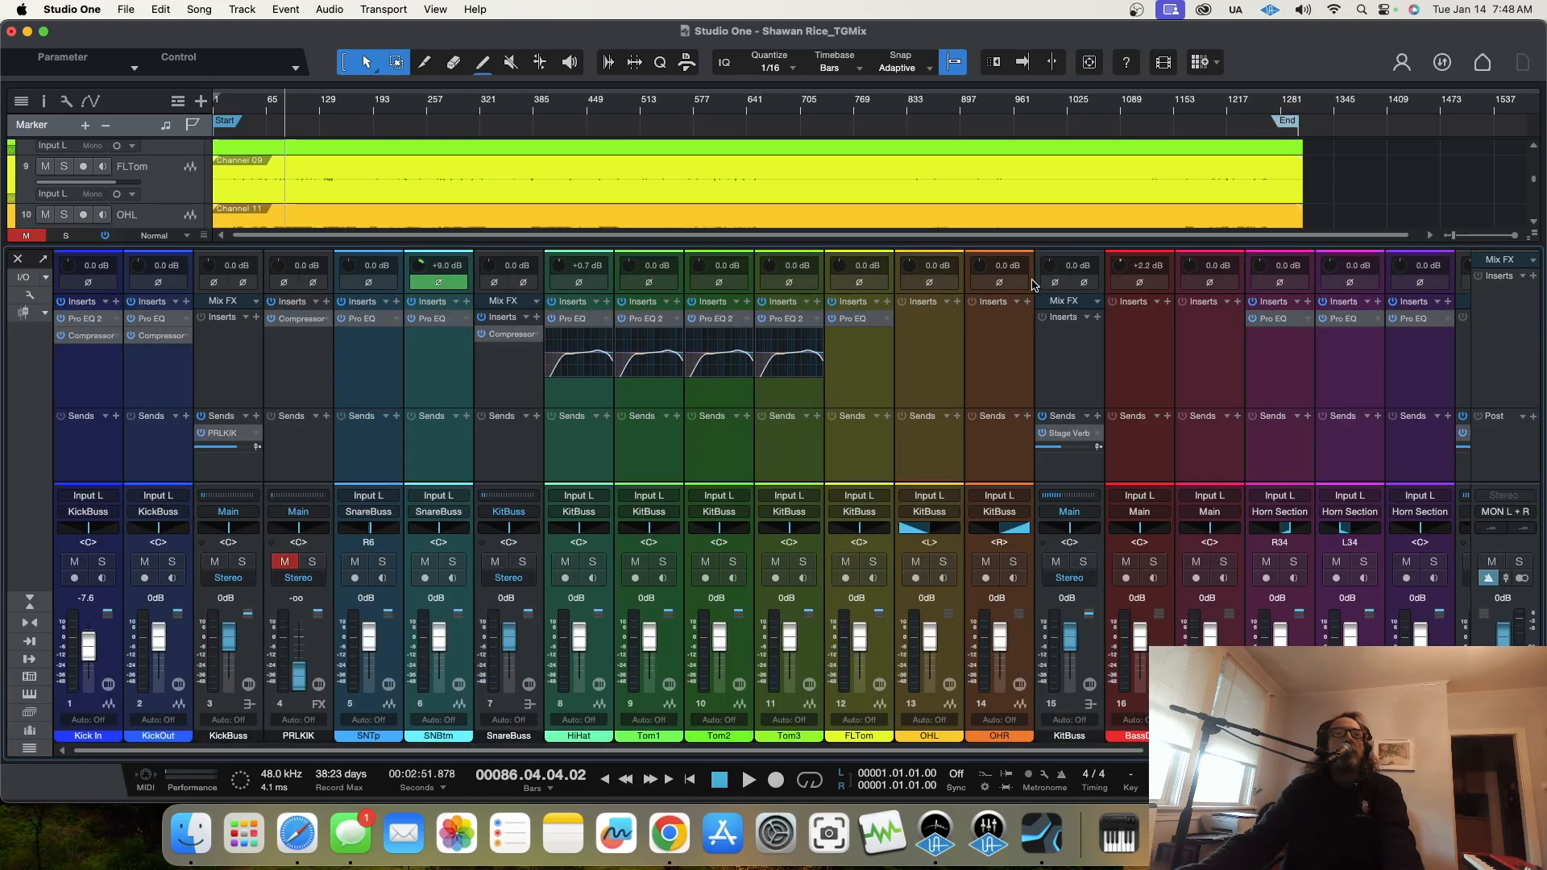
left_click(24, 298)
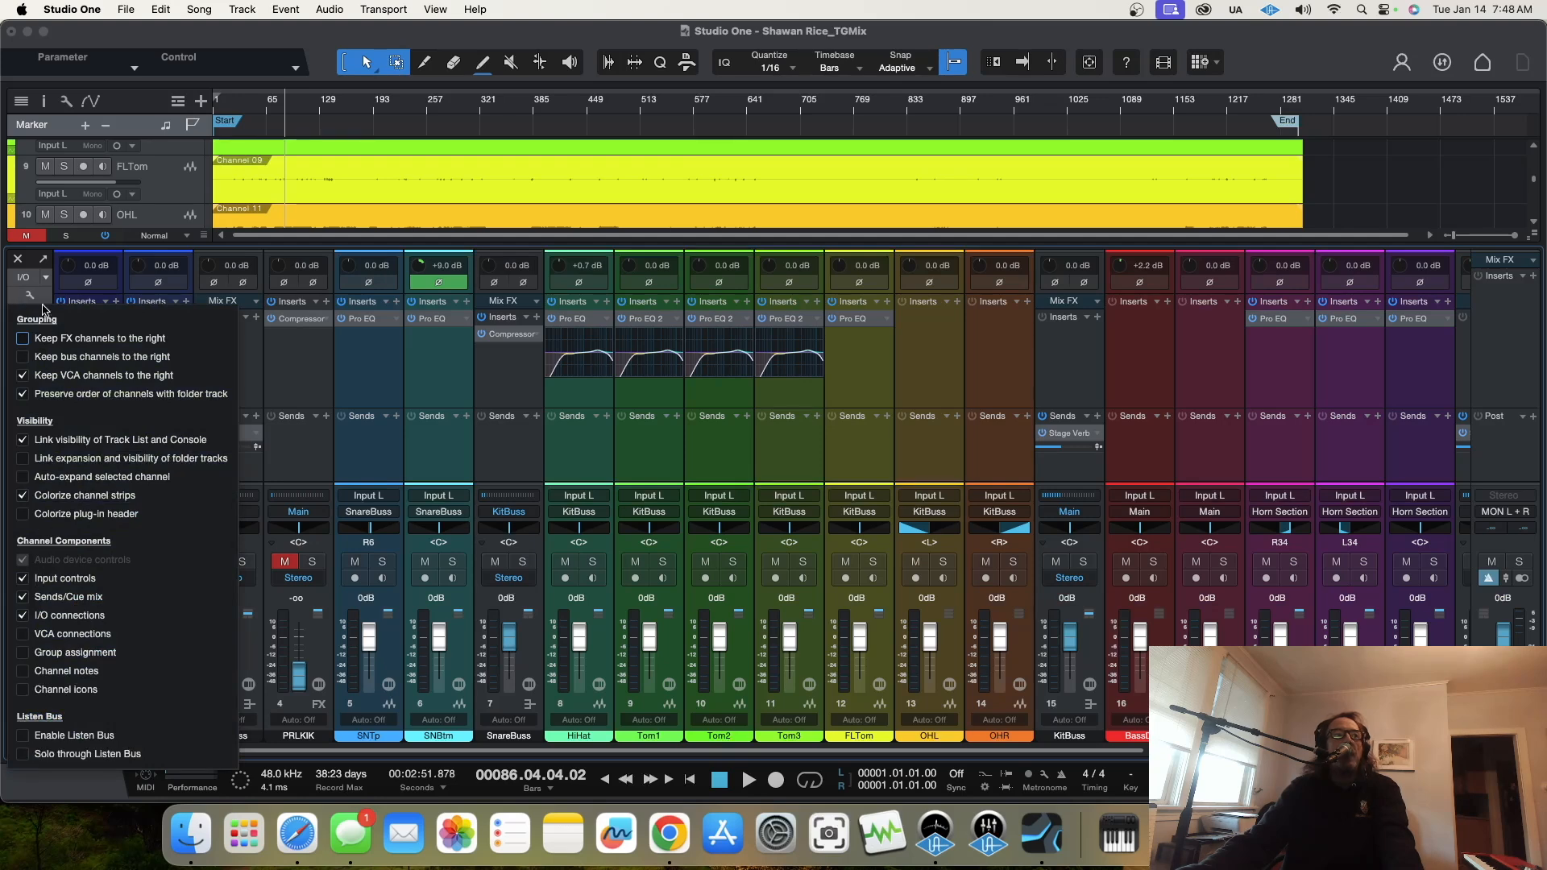
left_click(25, 298)
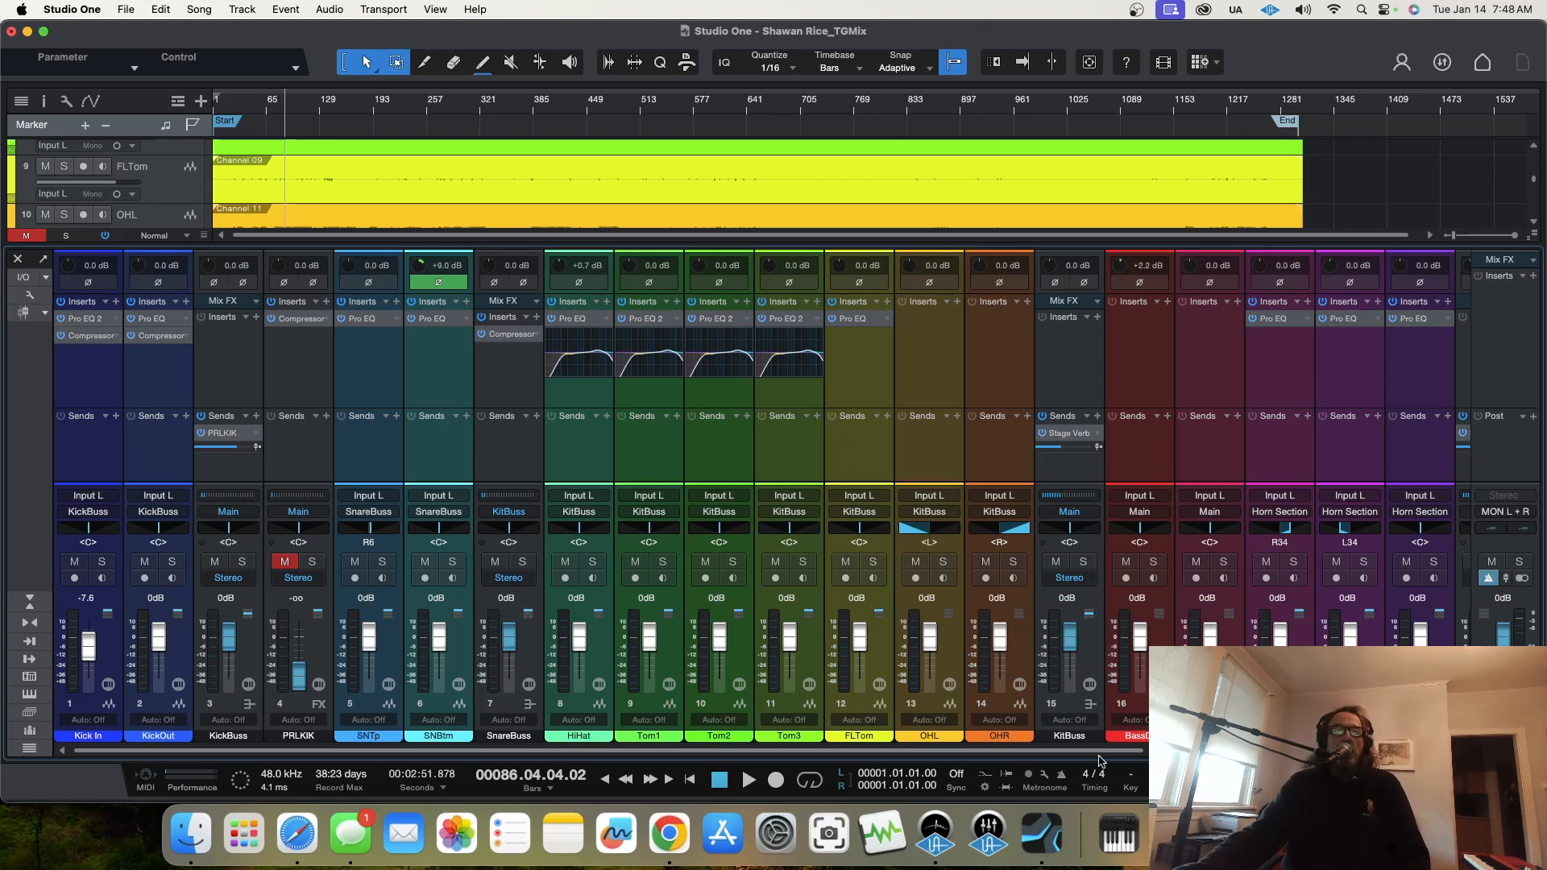
Step: Colour all the drum channels from Kick In through OHR dark red, leaving out the bus and FX channels
left_click(110, 673)
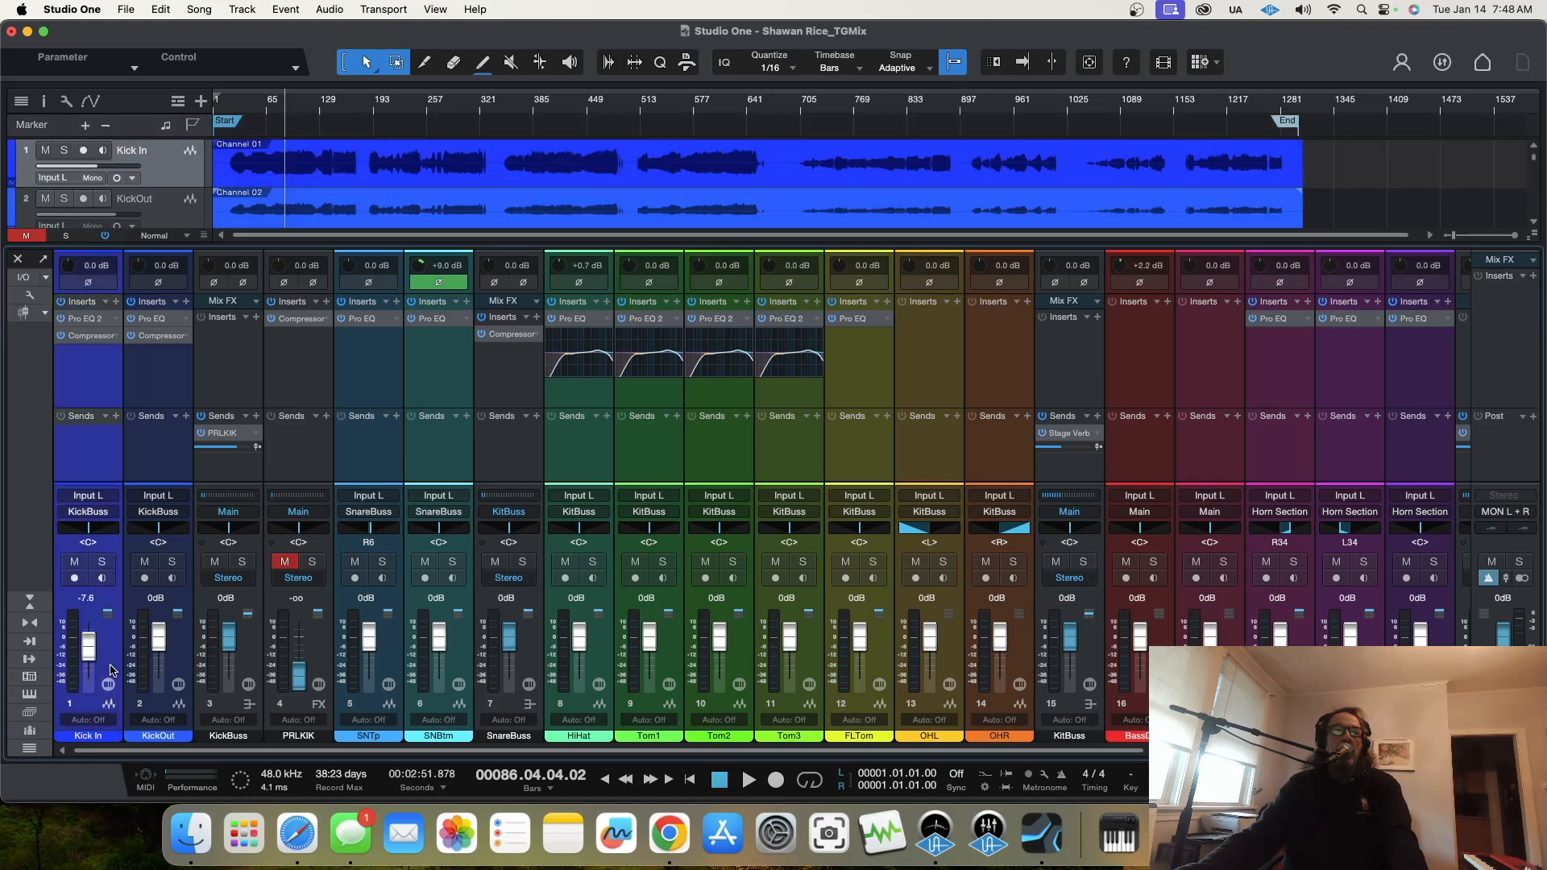
left_click(178, 666)
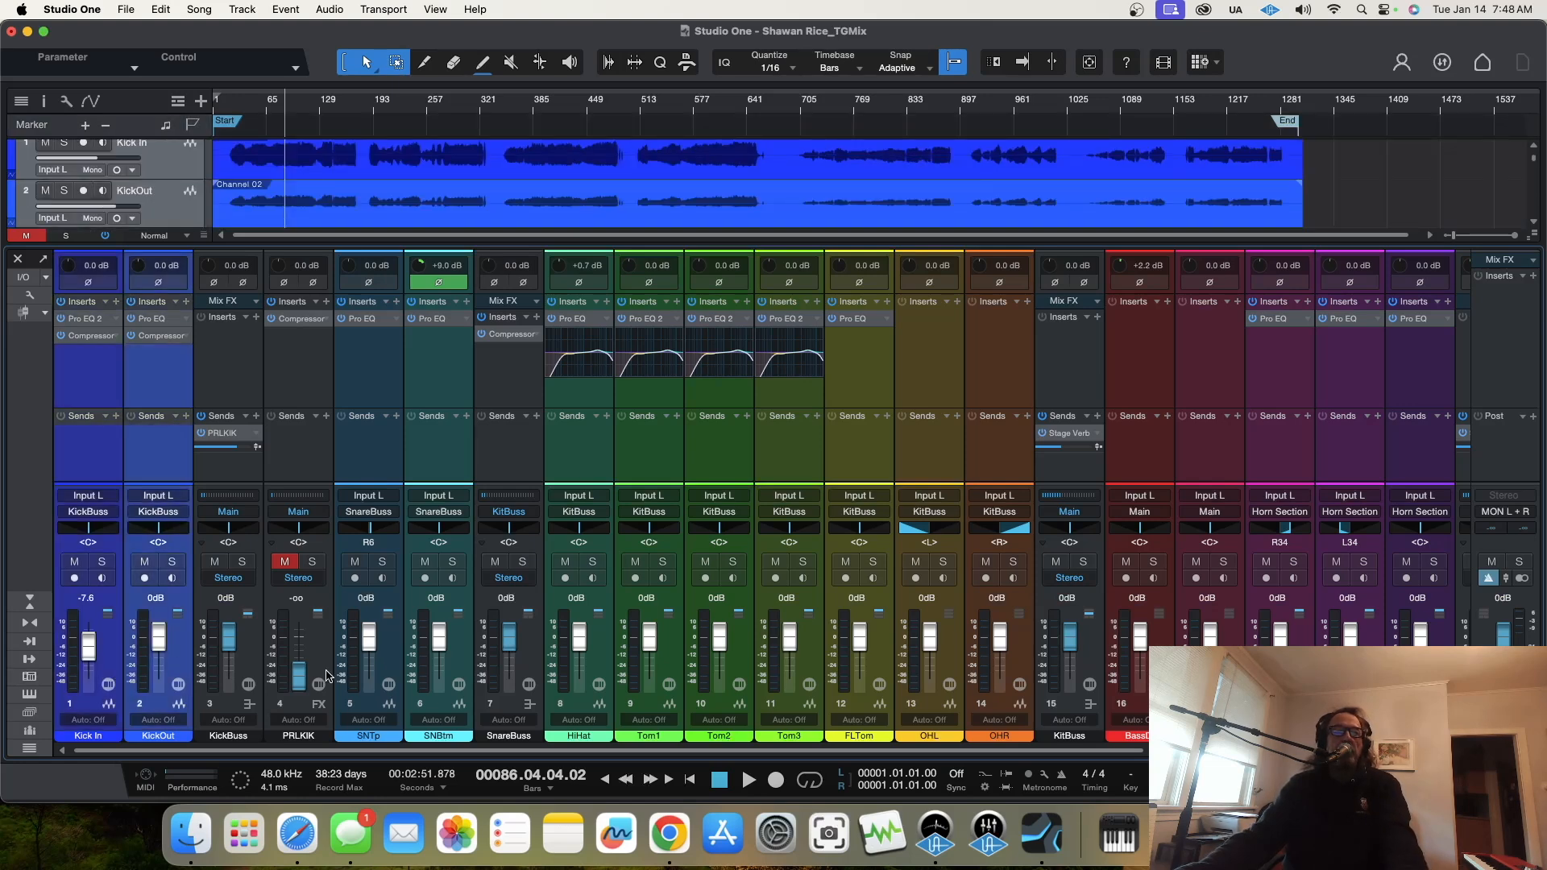
left_click(387, 666)
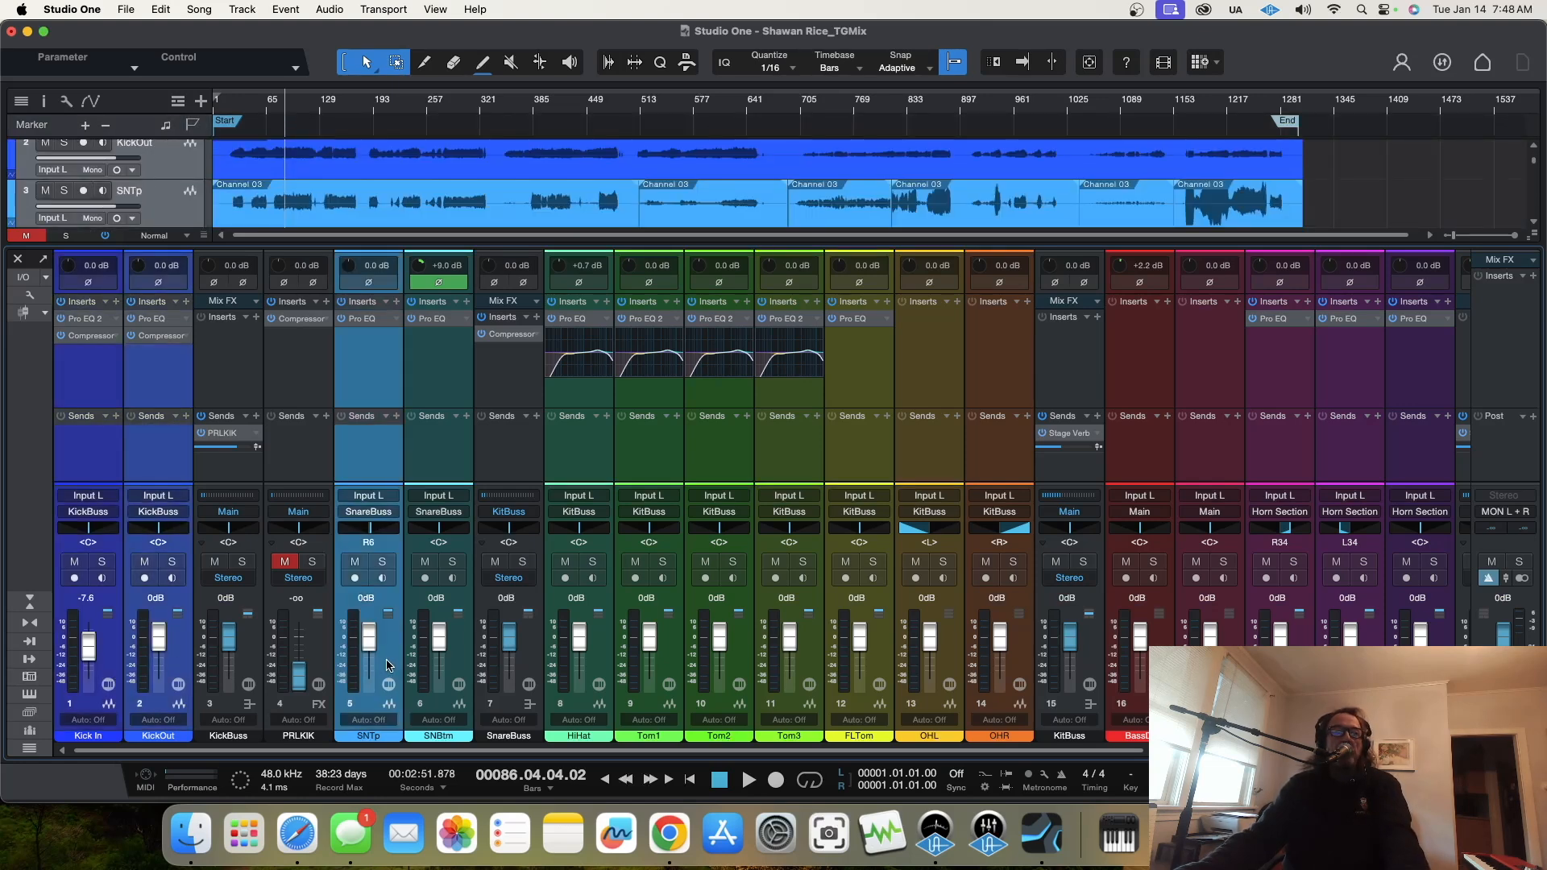
left_click(464, 663)
left_click(601, 667)
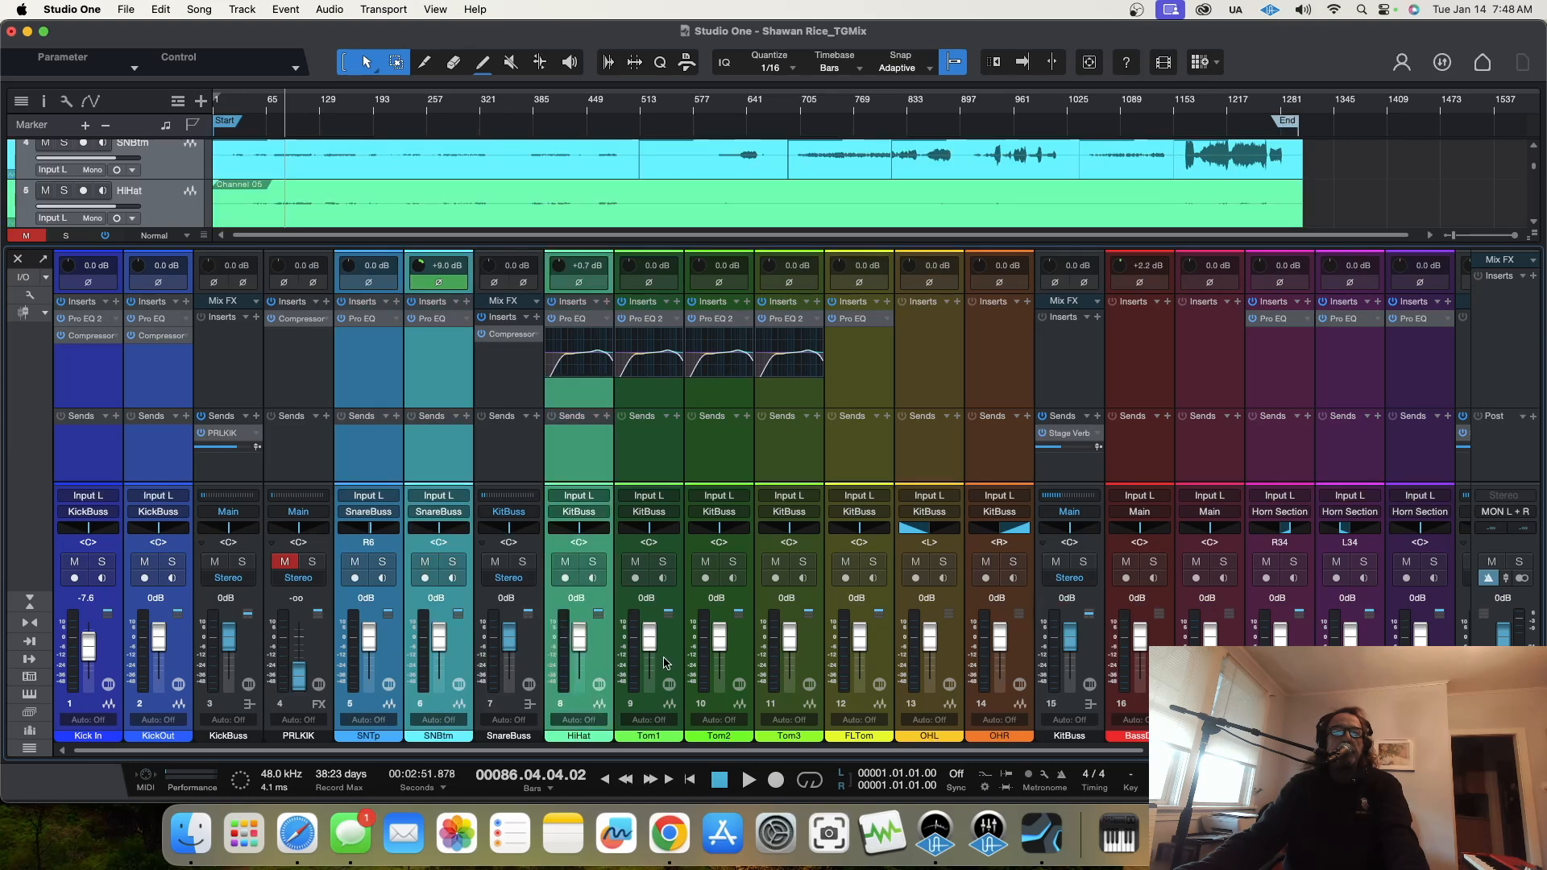
left_click(662, 665)
left_click(733, 665)
left_click(802, 669)
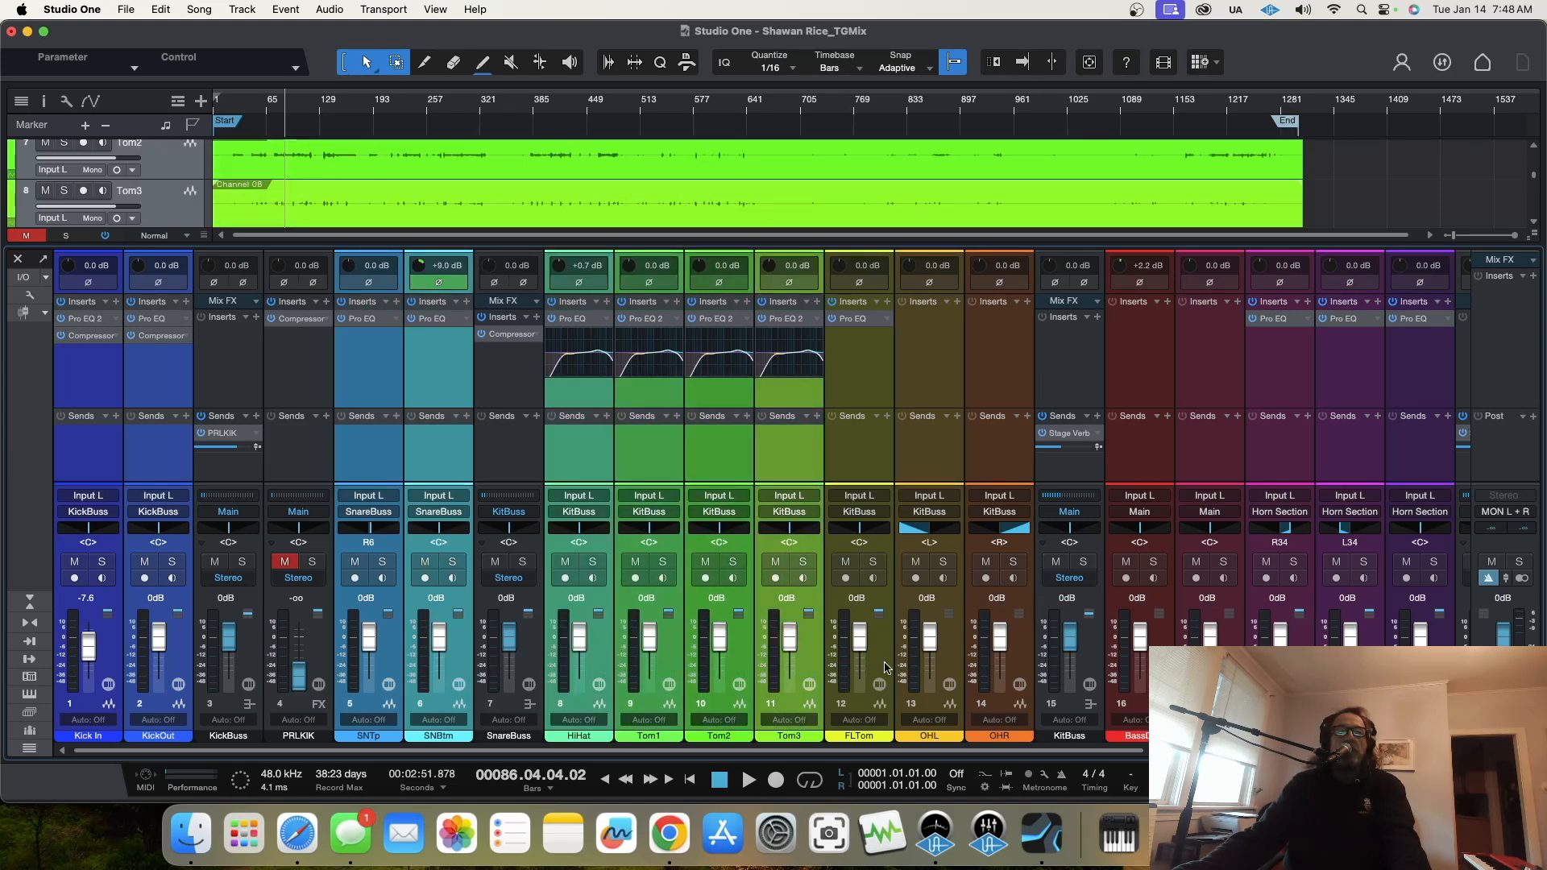
left_click(893, 665)
left_click(947, 666)
left_click(1017, 656)
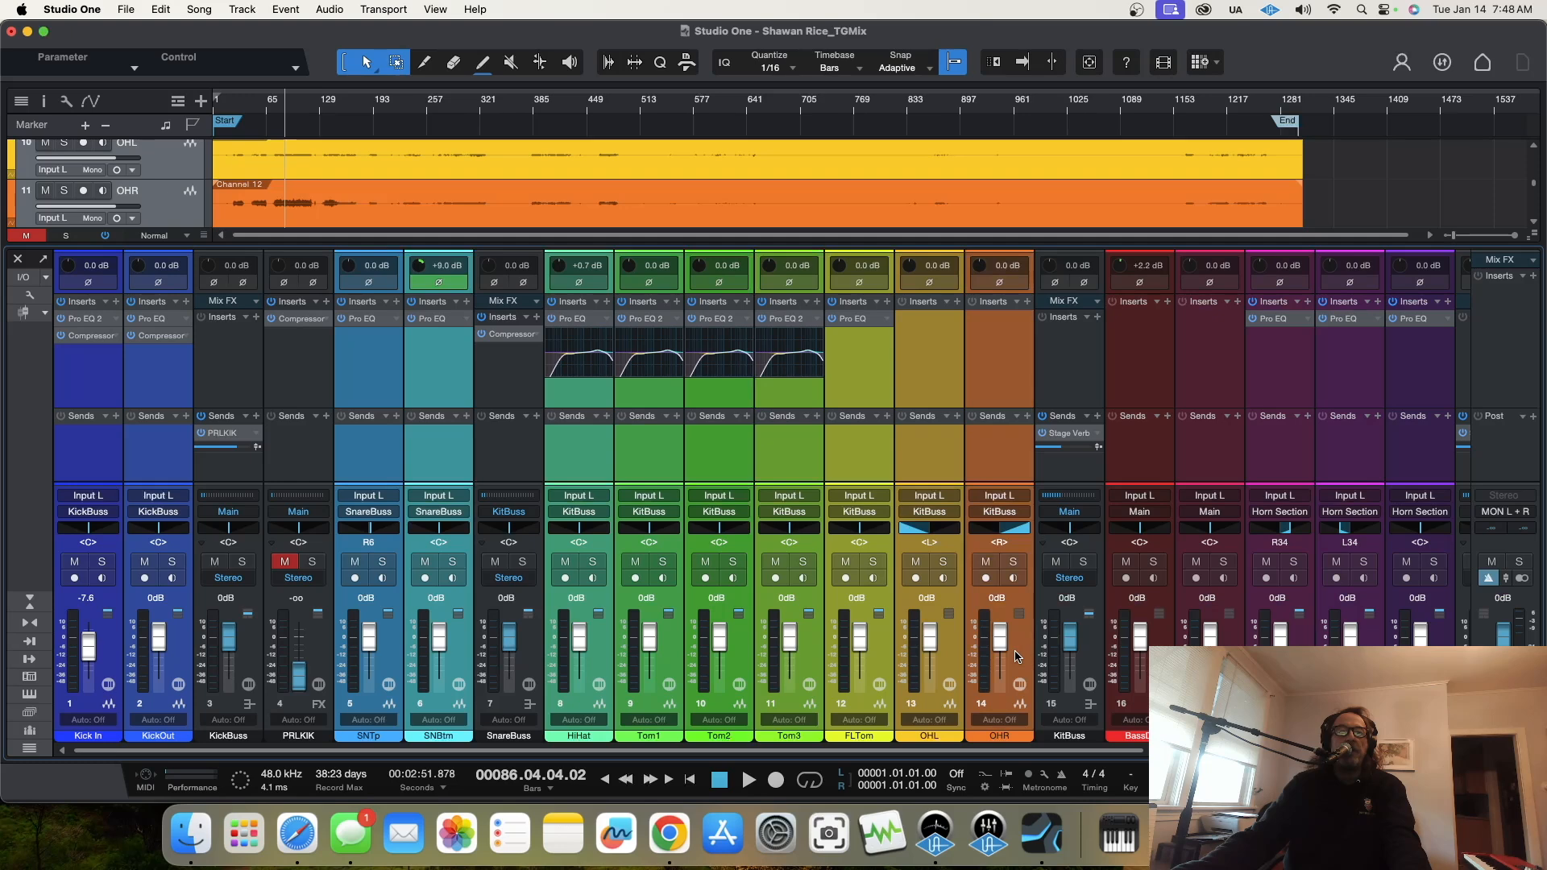
left_click(1020, 738)
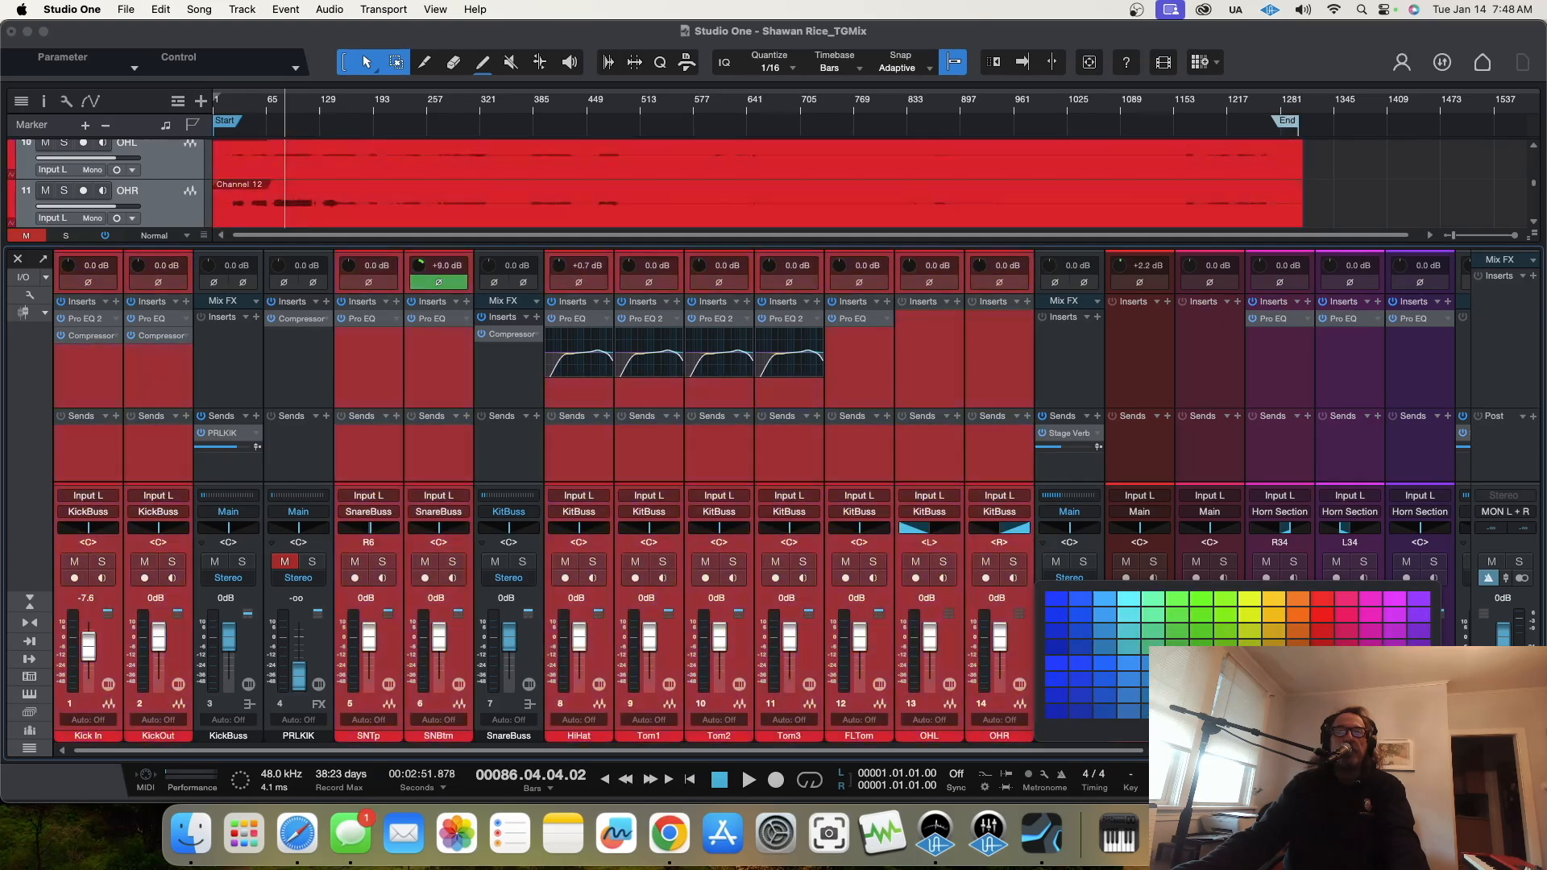
left_click(1281, 660)
Step: Colour the BassDI channel dark teal
left_click(1161, 685)
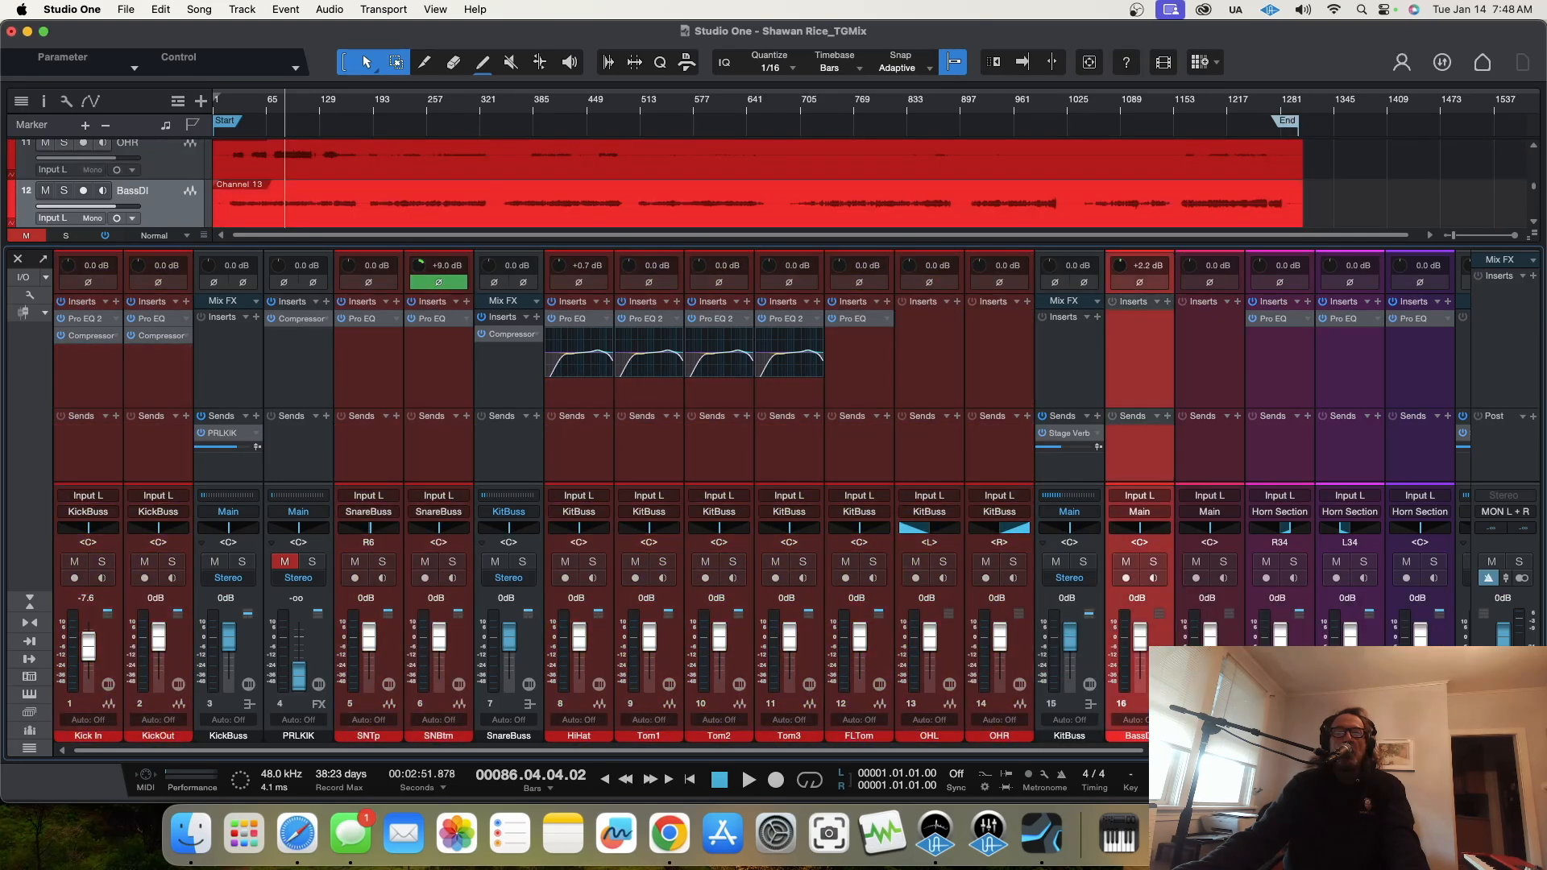
left_click(1133, 736)
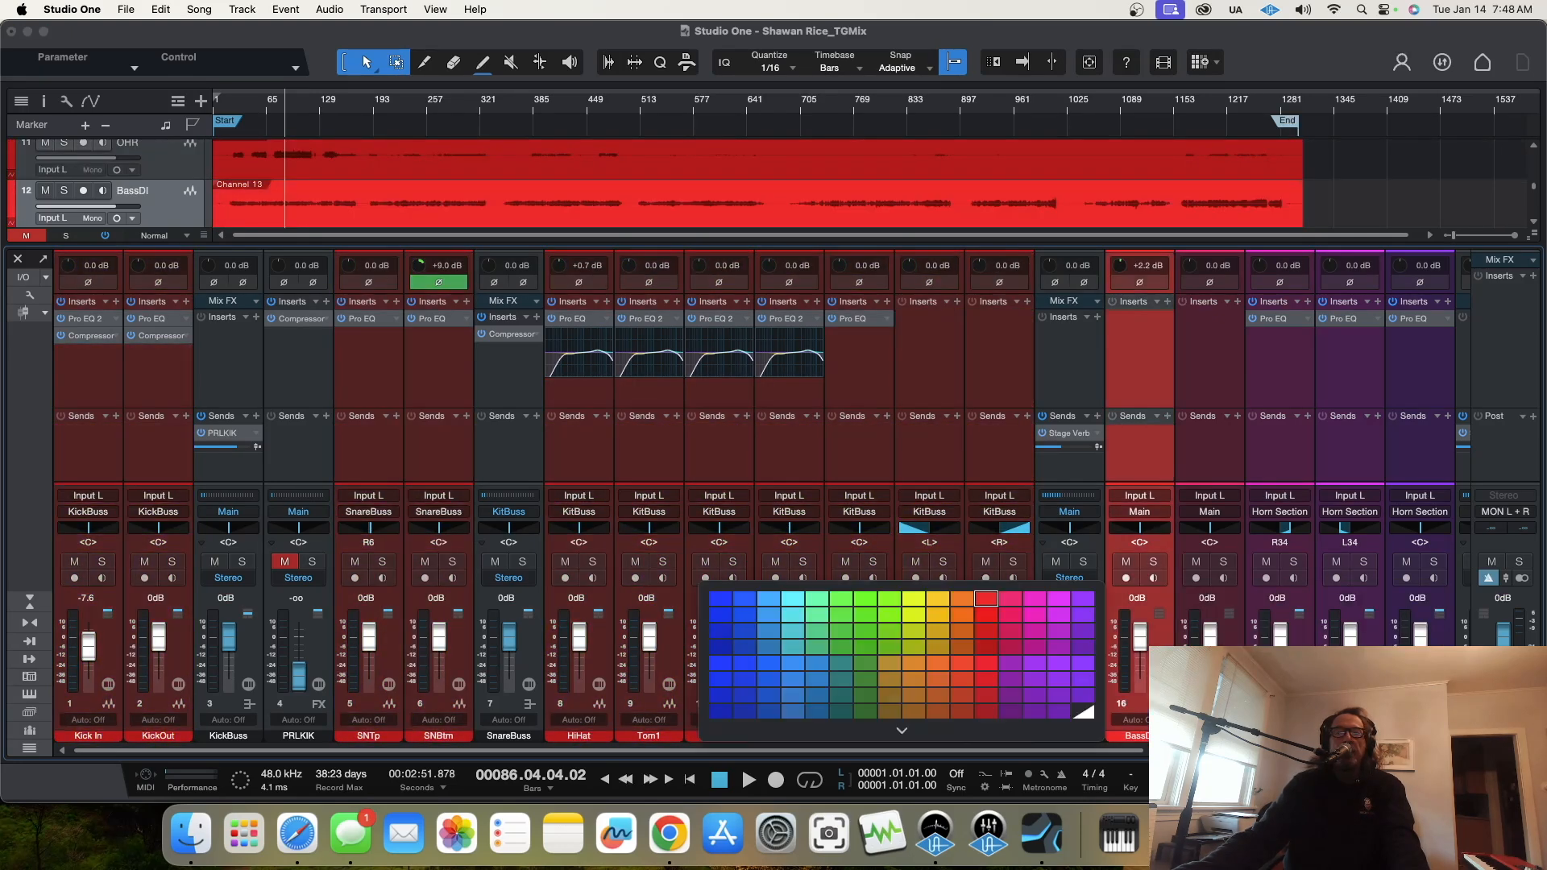
left_click(848, 713)
Step: Colour the Trumpet, Sax and Trombone channels orange
scroll(848, 750, "right", 10)
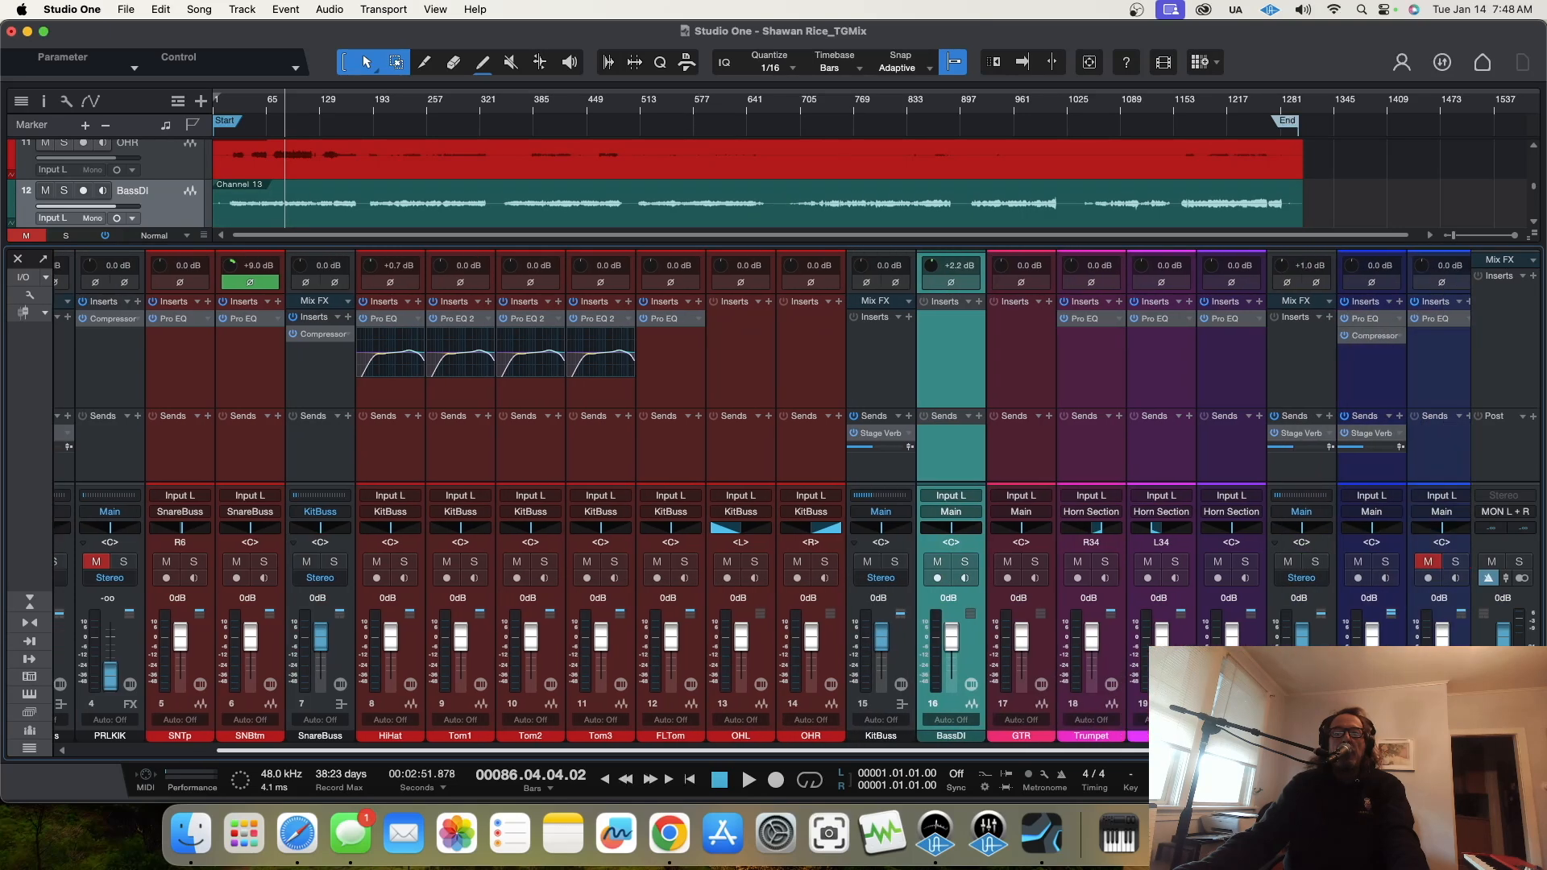
left_click(987, 661)
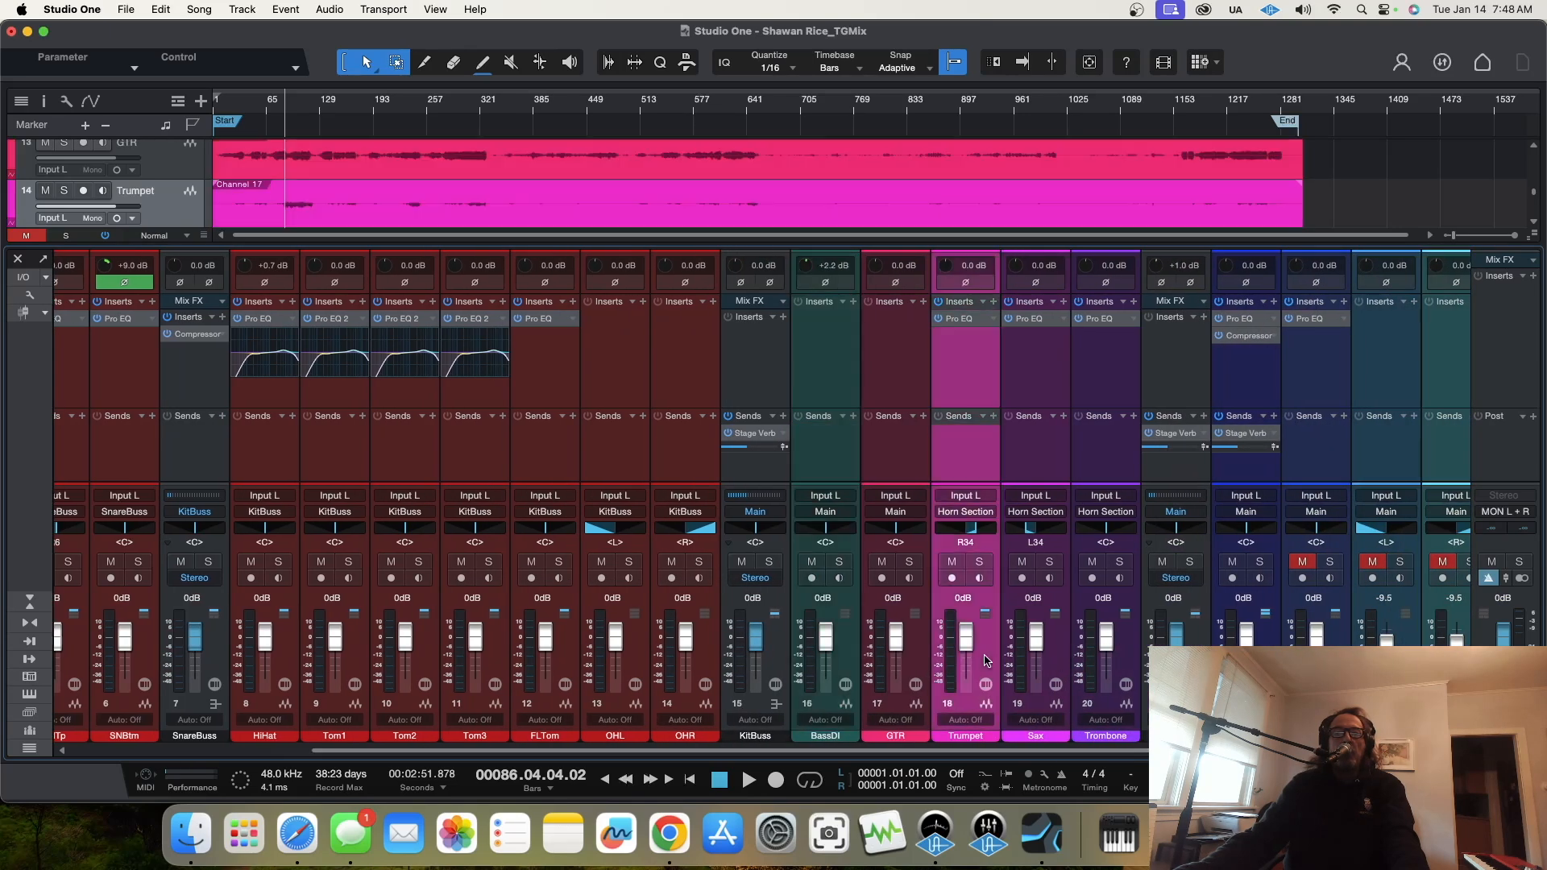
left_click(1117, 649)
left_click(1131, 743)
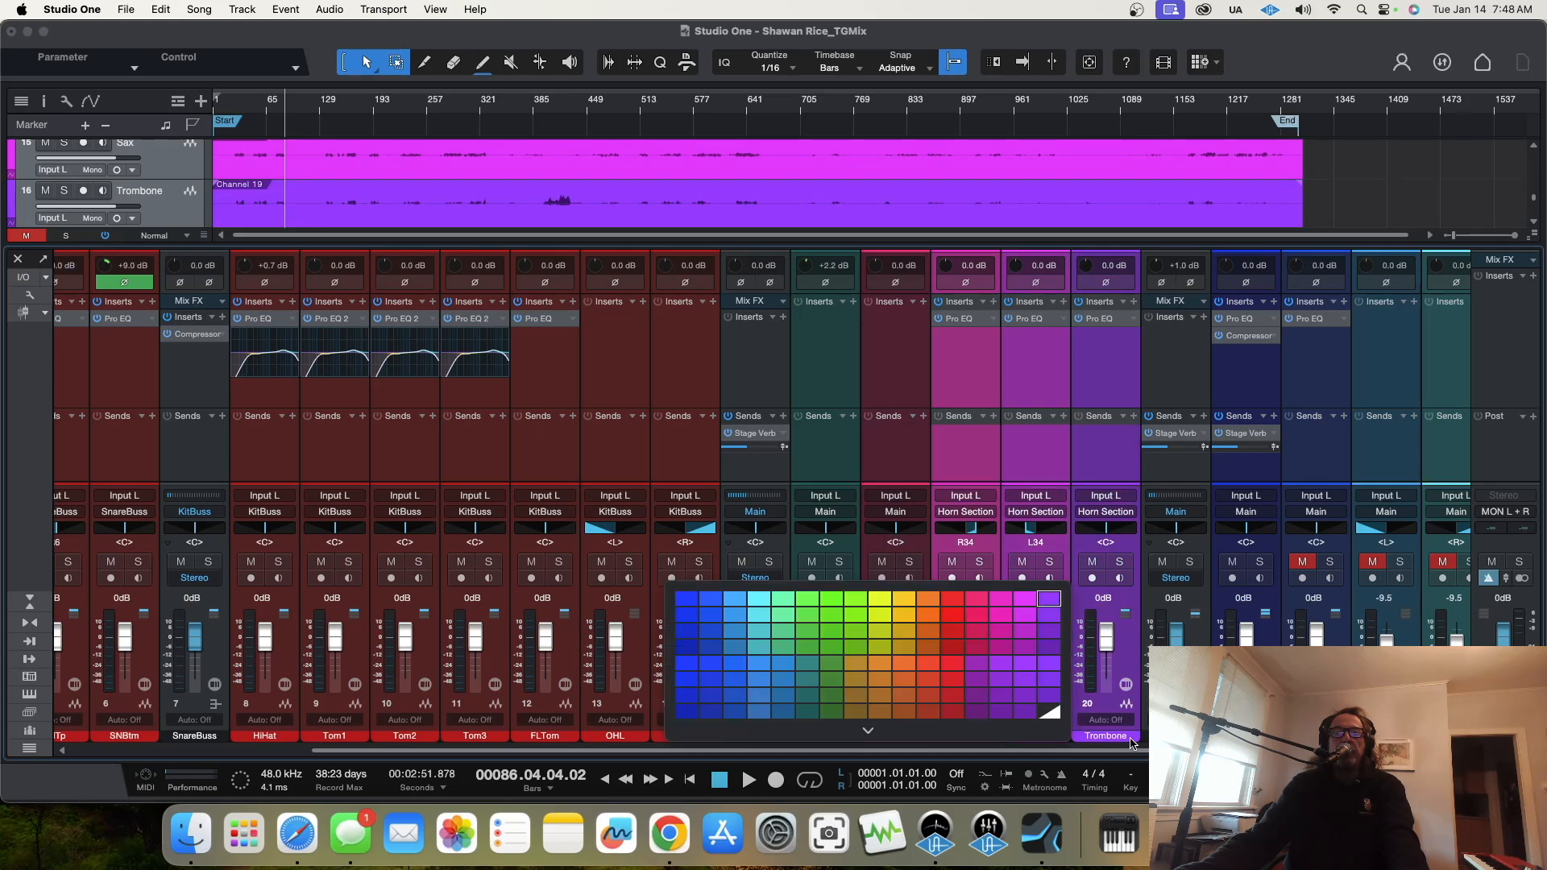
left_click(928, 631)
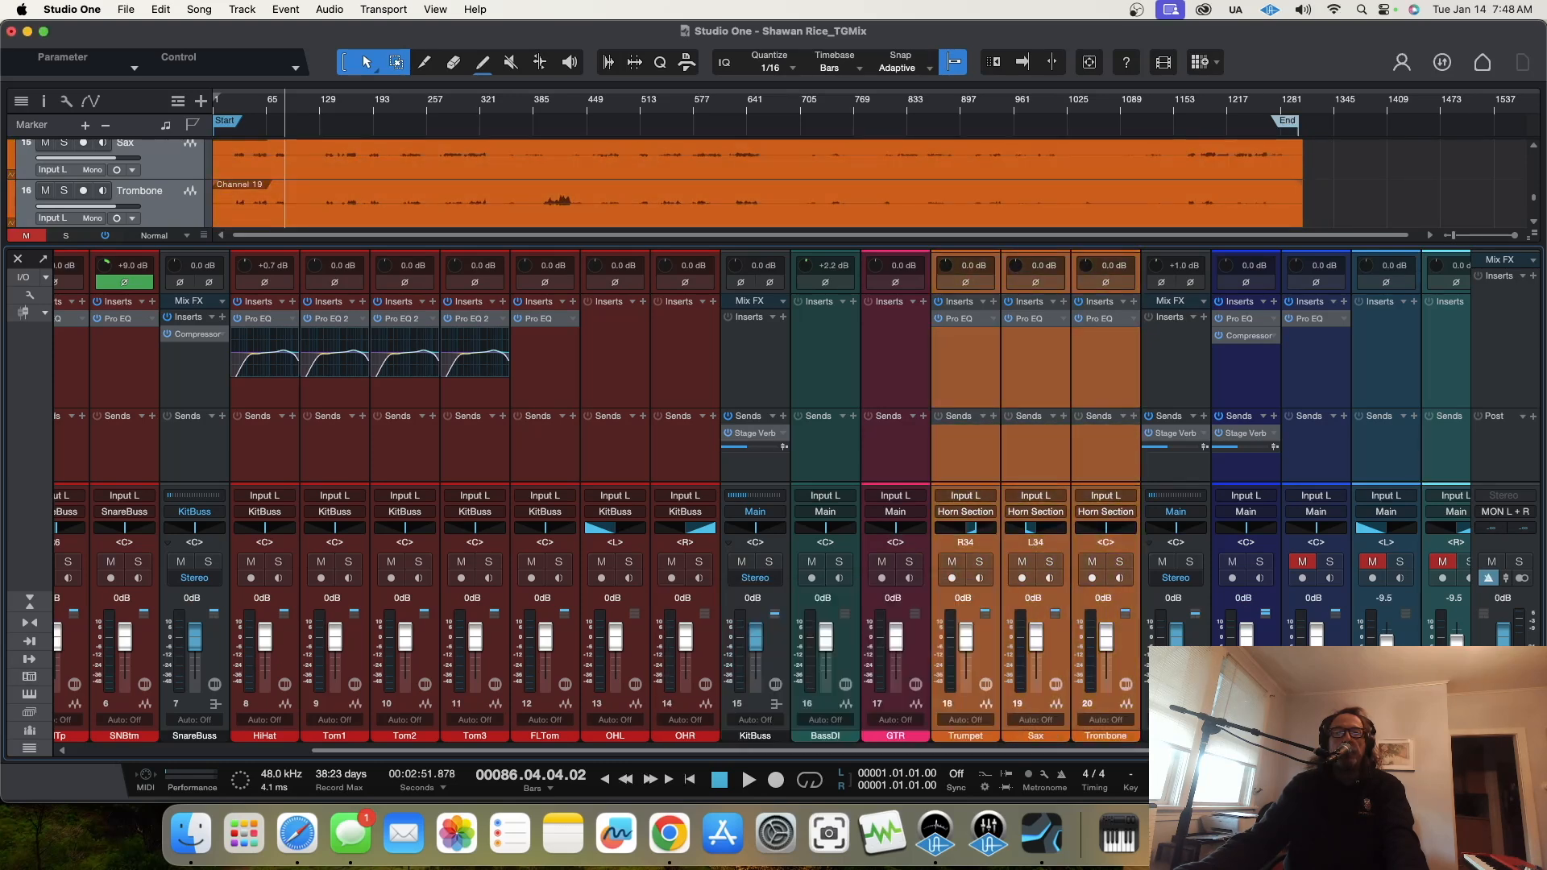
Step: Give the VOX and Stage Mic? channels the same blue colour
left_click_drag(1201, 750, 1274, 751)
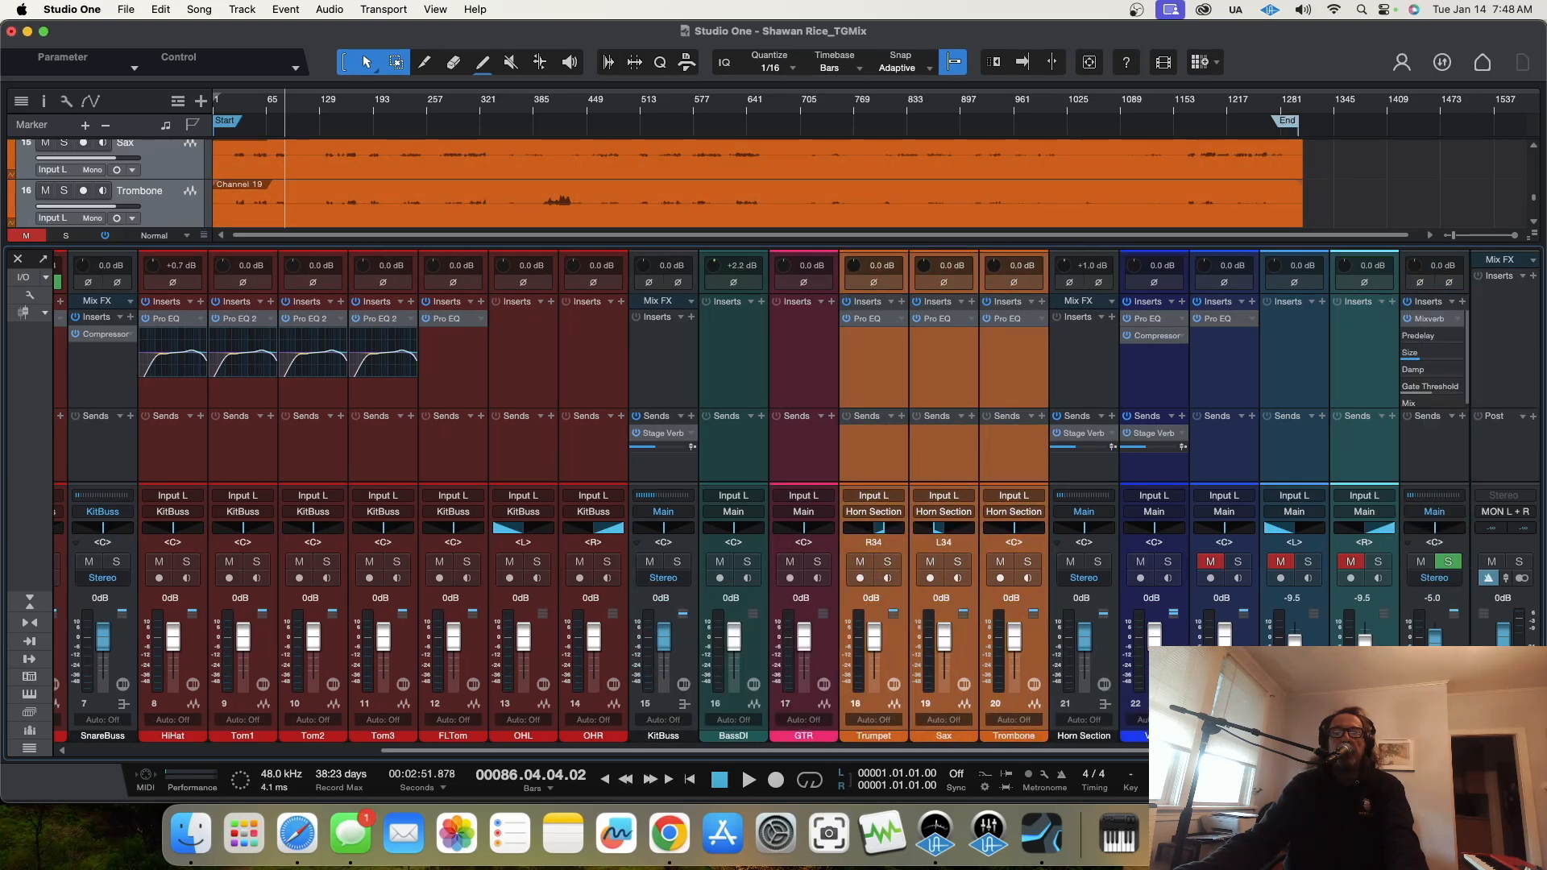
left_click(1224, 736)
left_click(1167, 736, "shift")
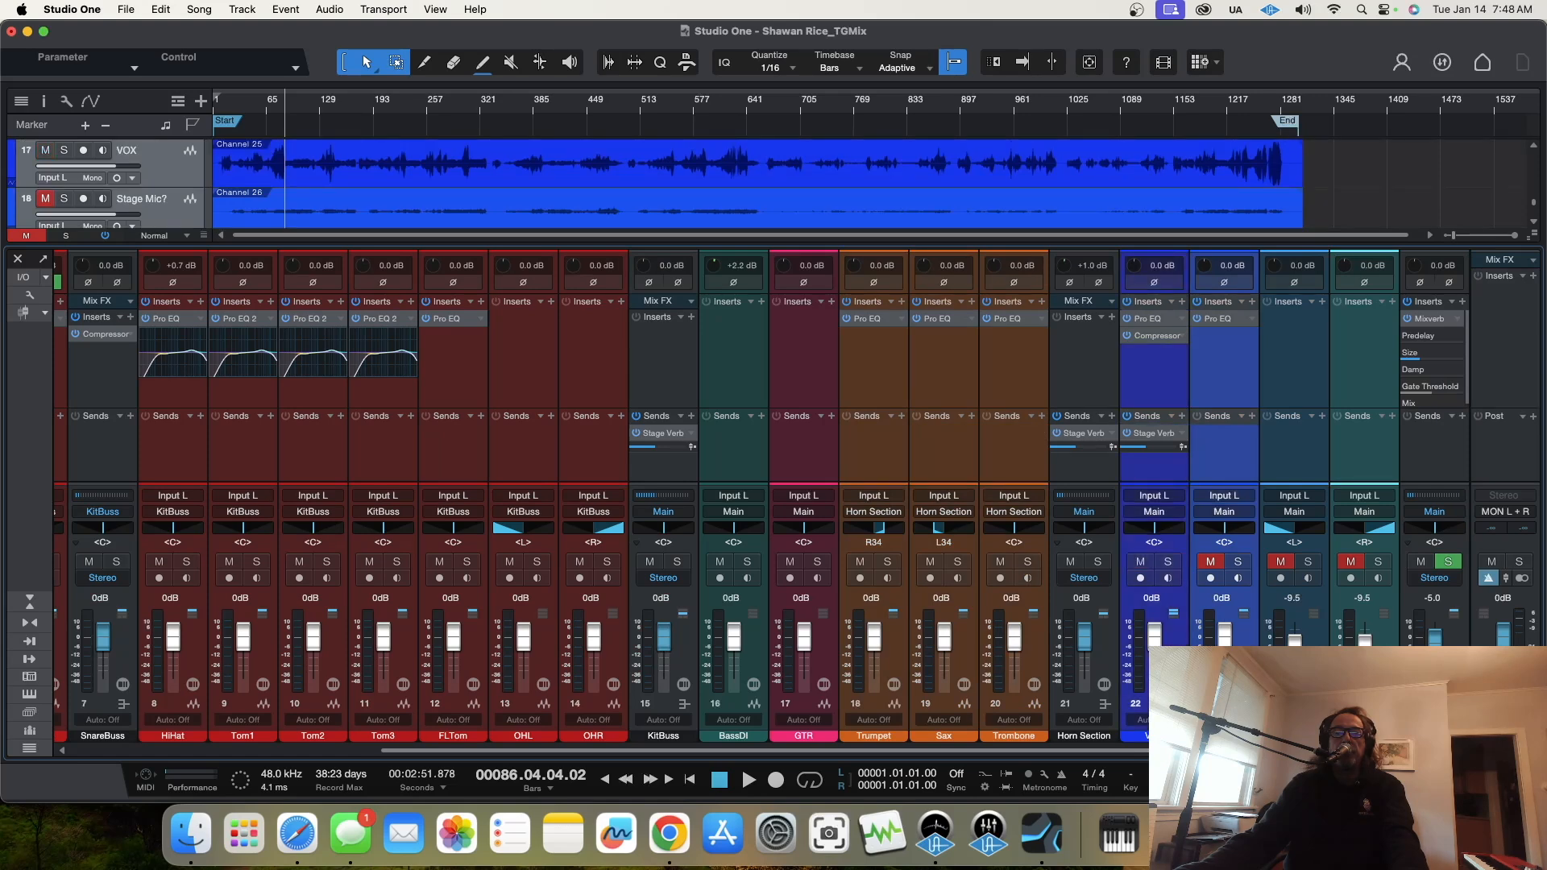
left_click(1138, 736)
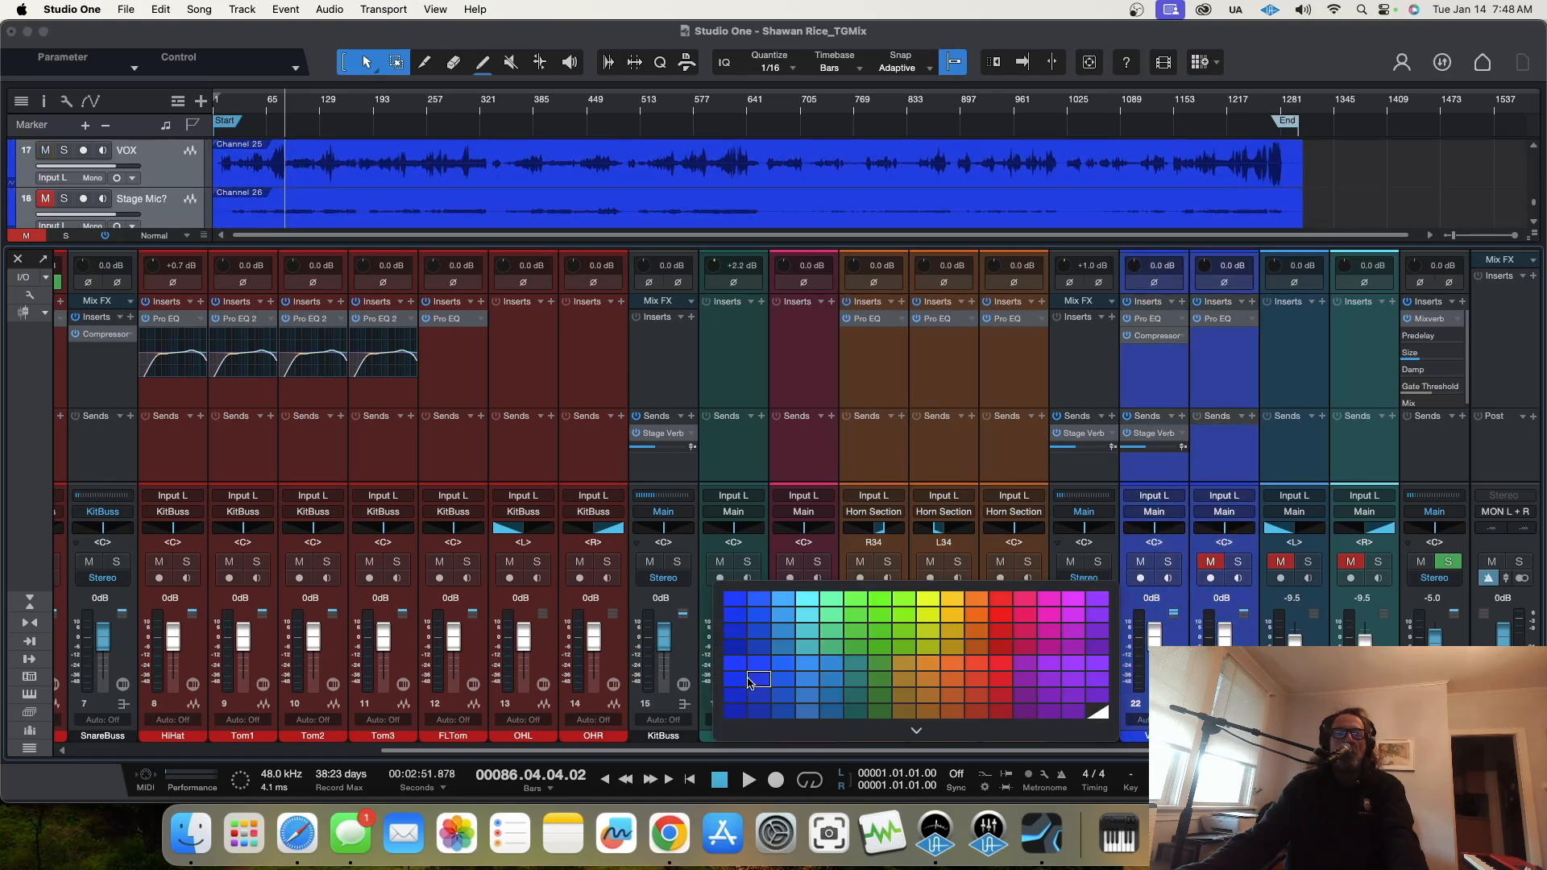
left_click(748, 682)
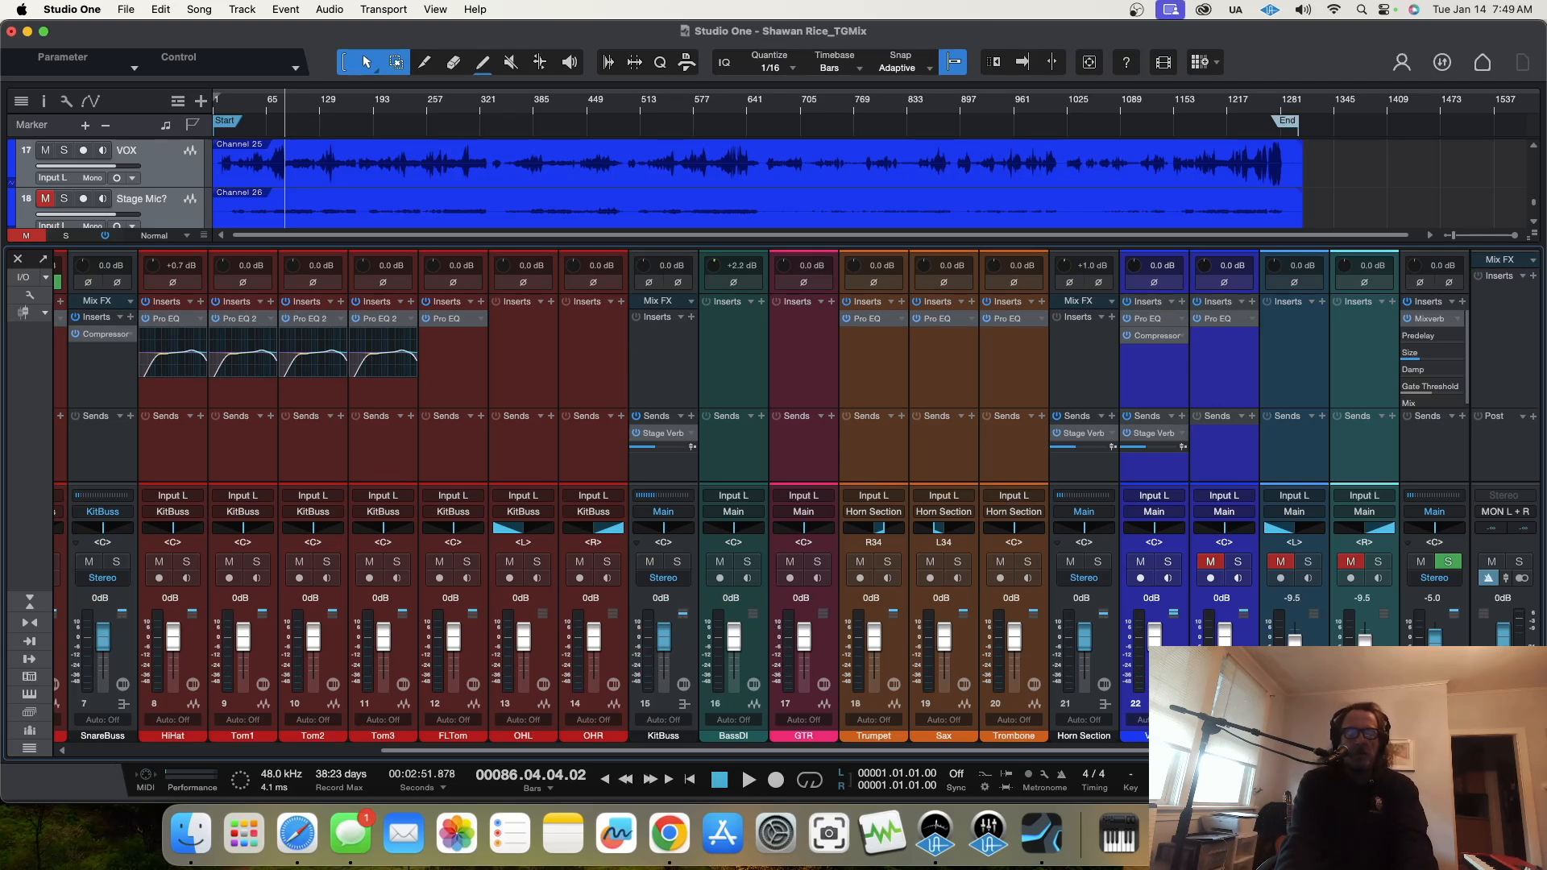
Step: Rename the Stage Mic? channel as "Drum VOc"
type("Drum Mic")
key("Return")
type("Drum VOc")
key("Return")
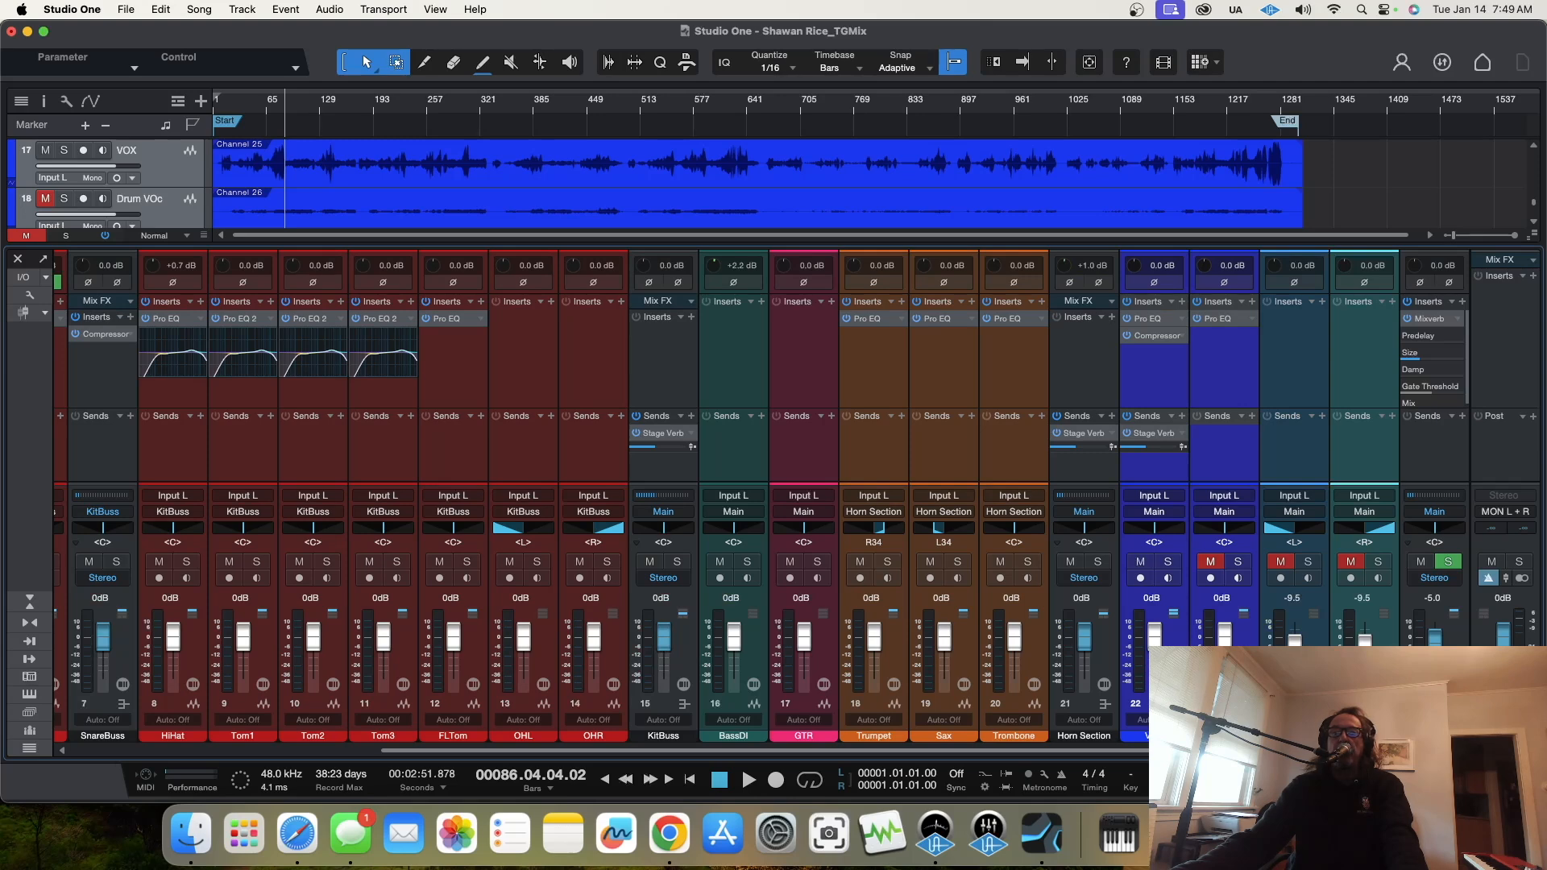
Step: Colour the reverb effects channel that holds the Mixverb insert purple
left_click(1435, 735)
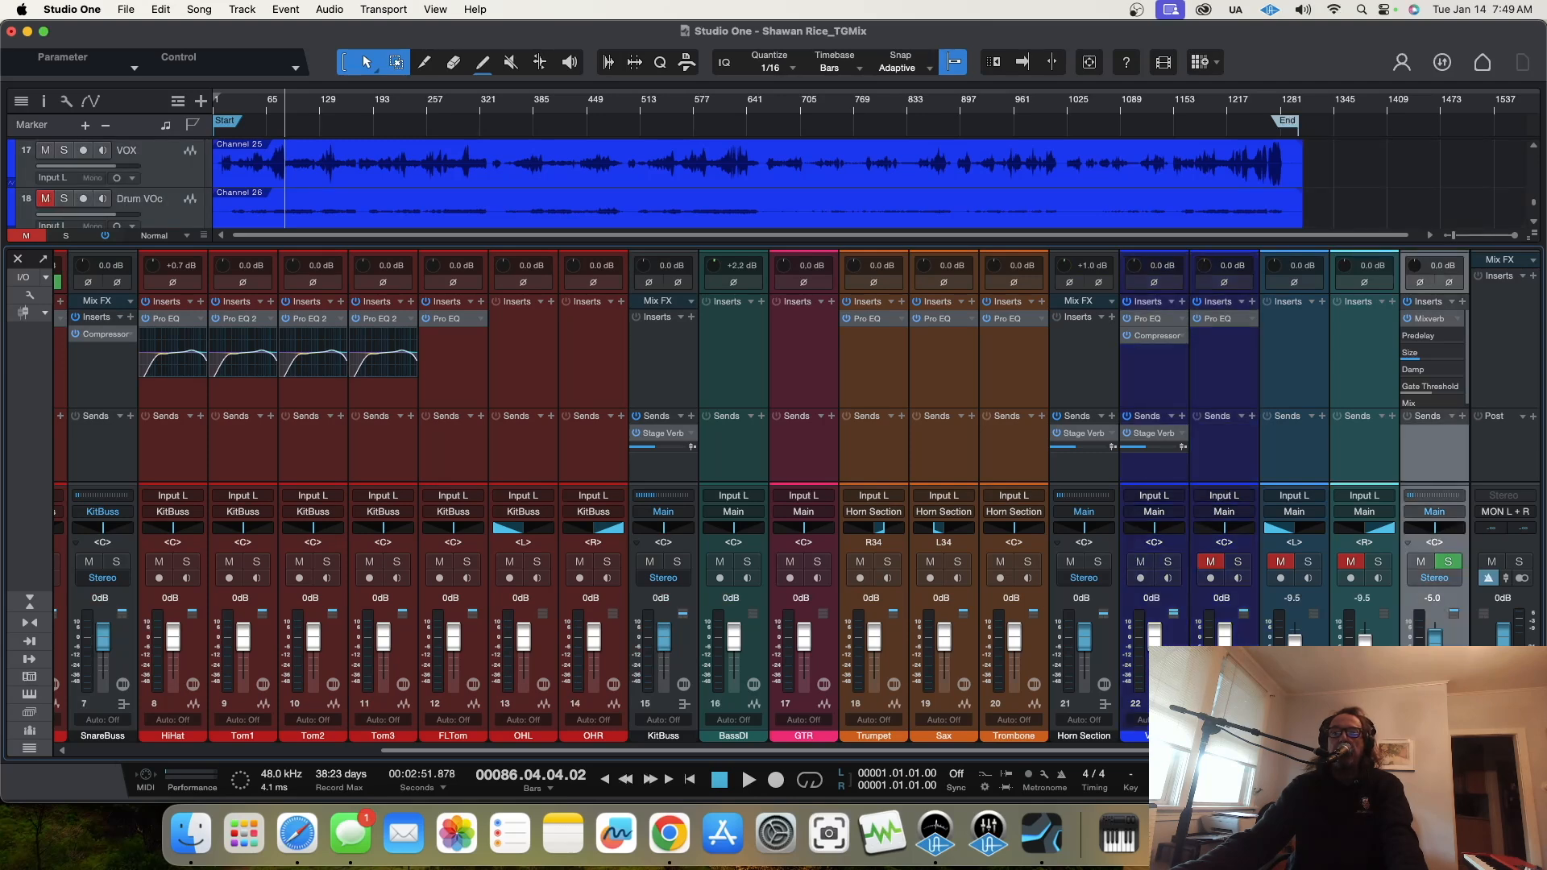
left_click(1434, 740)
left_click(1354, 601)
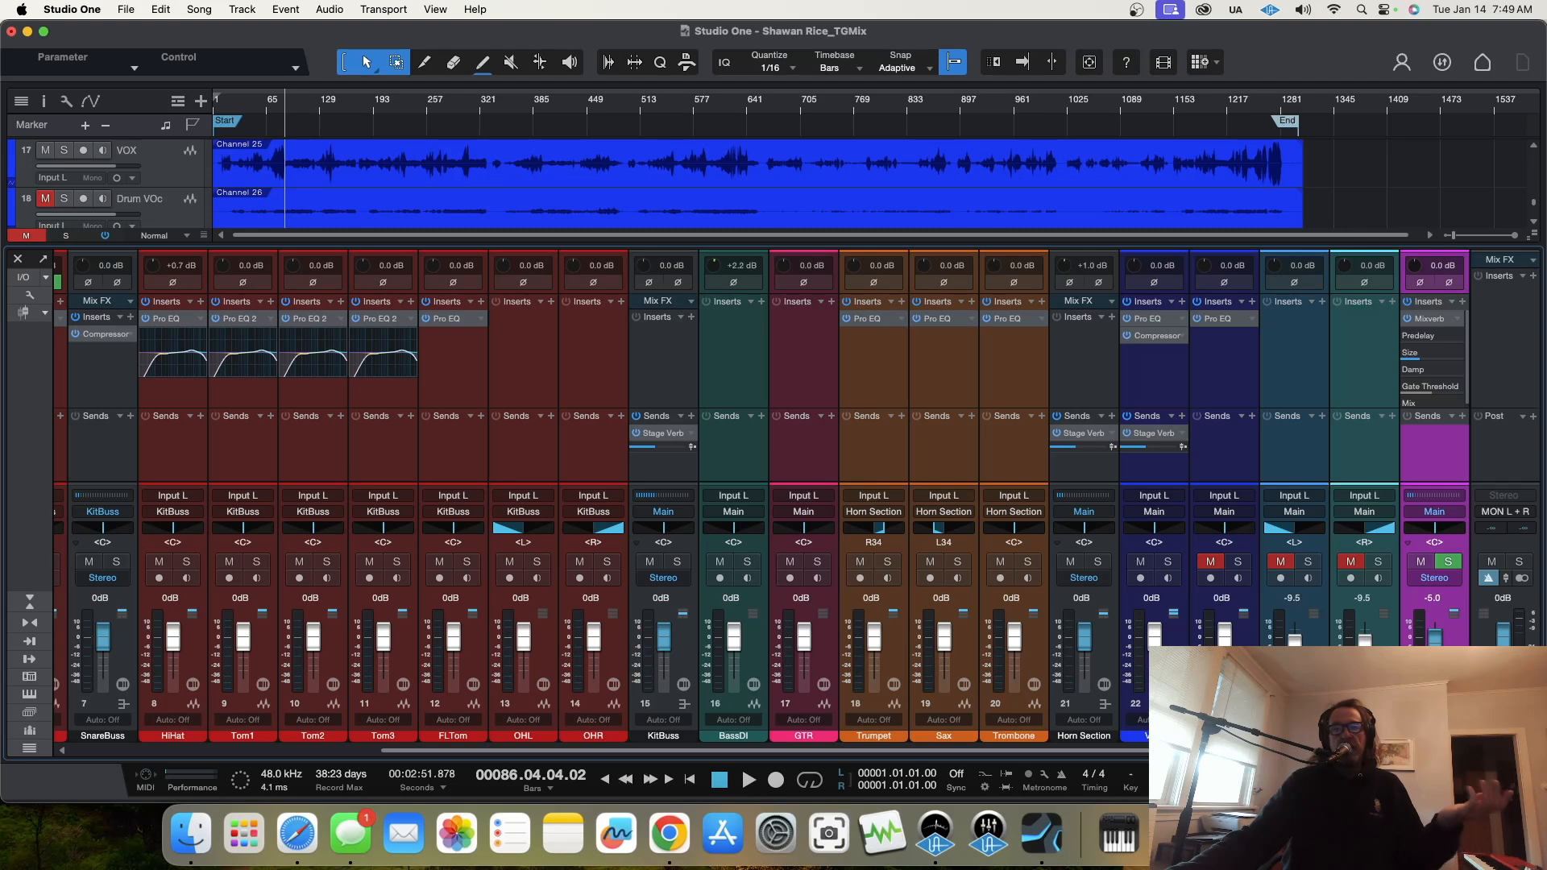
Step: Colour the FOHL and FOHR channels yellow
left_click(1317, 635)
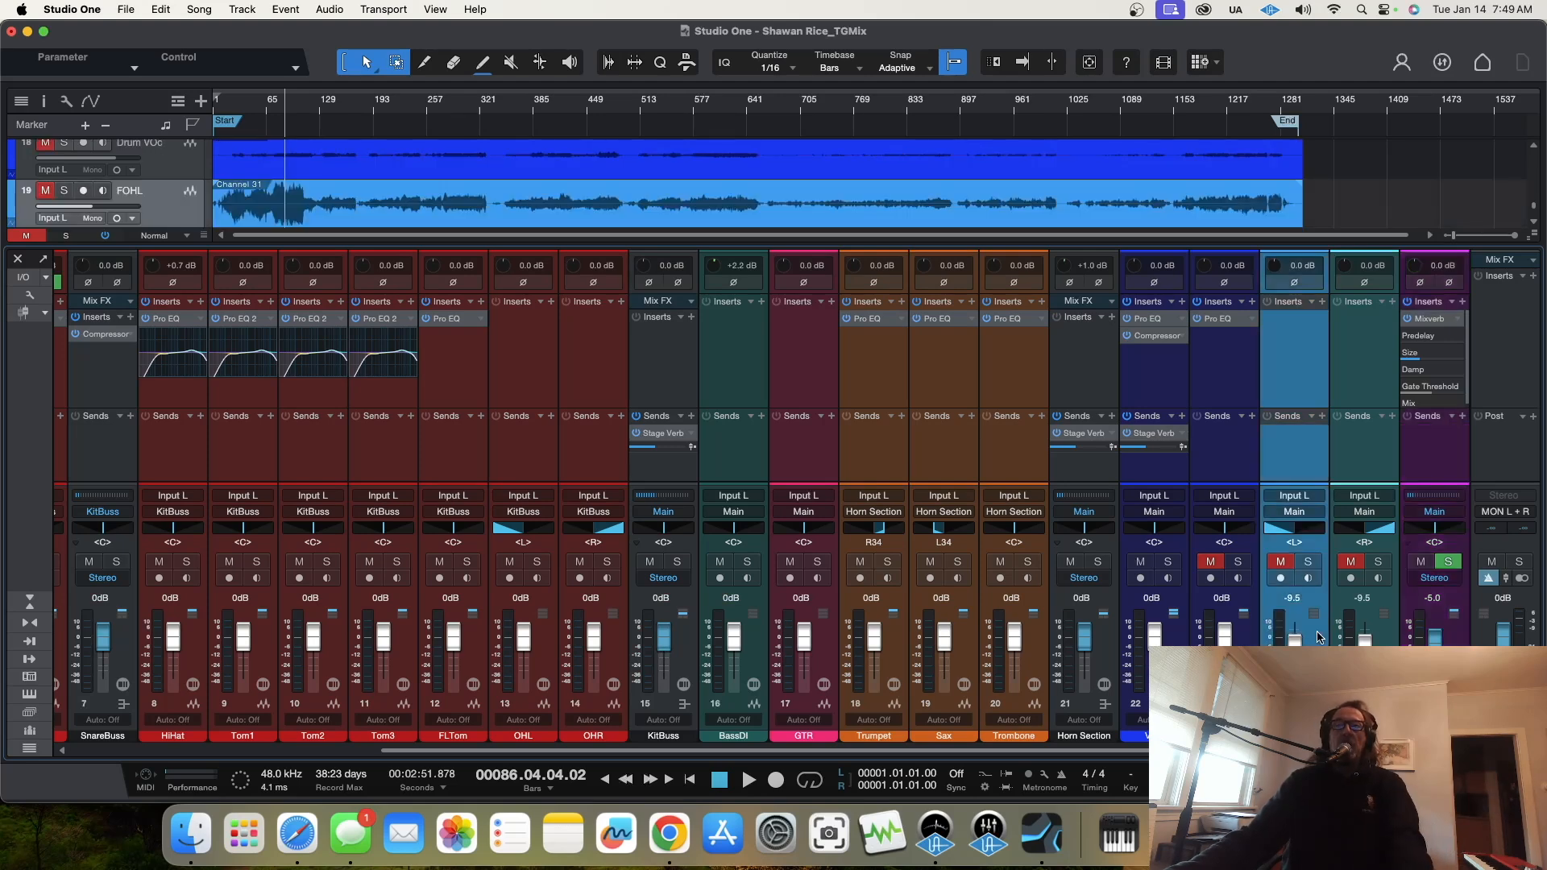
left_click(1386, 657, "shift")
left_click(1344, 736)
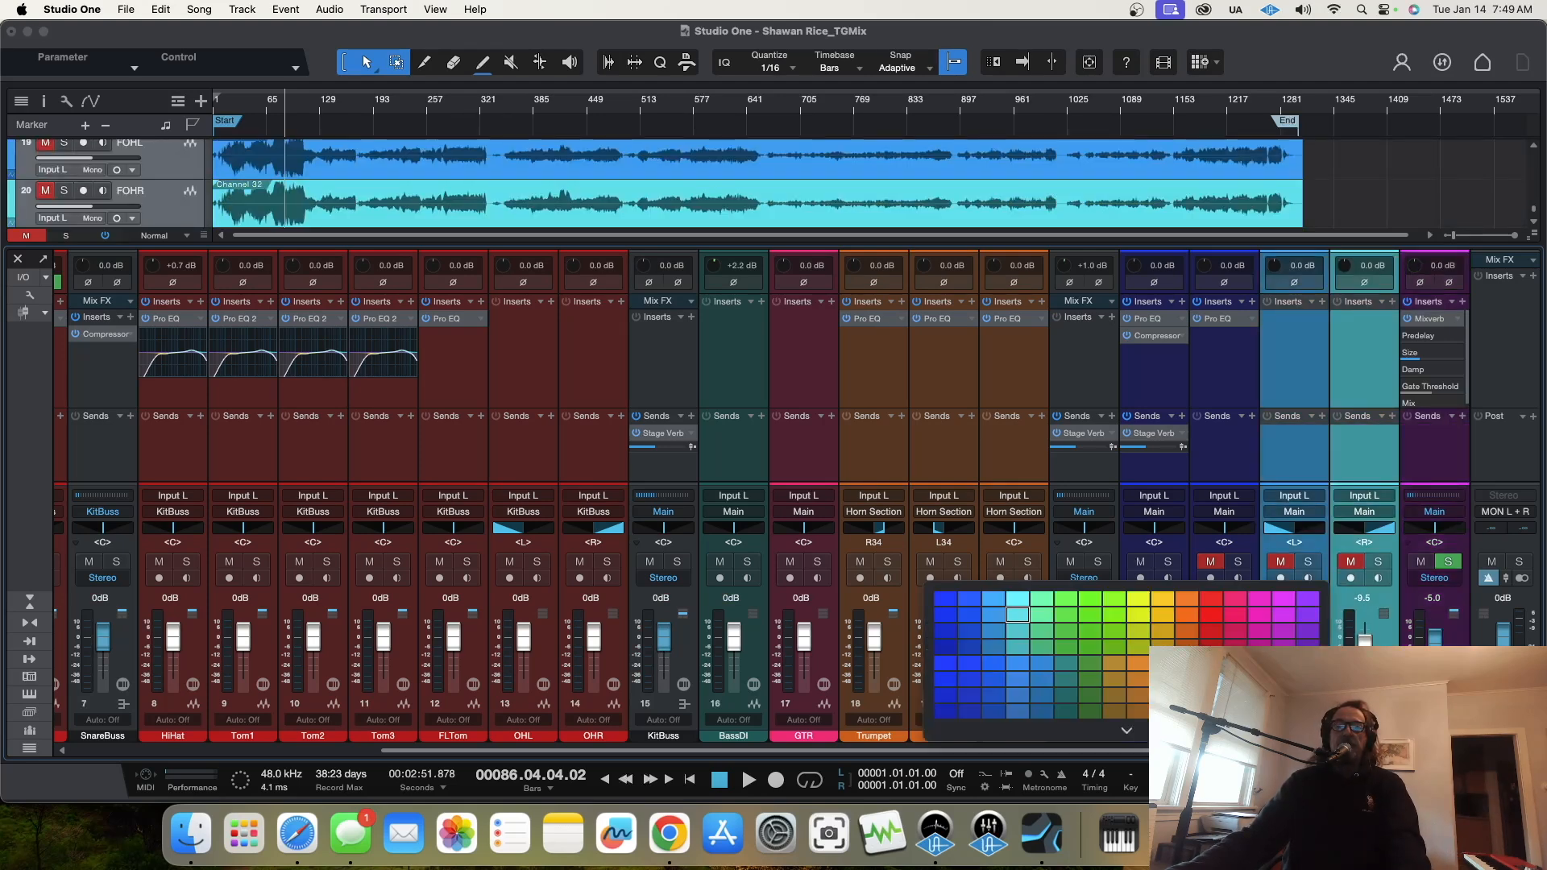
left_click(1235, 631)
left_click(1213, 600)
left_click(1117, 599)
left_click(1140, 600)
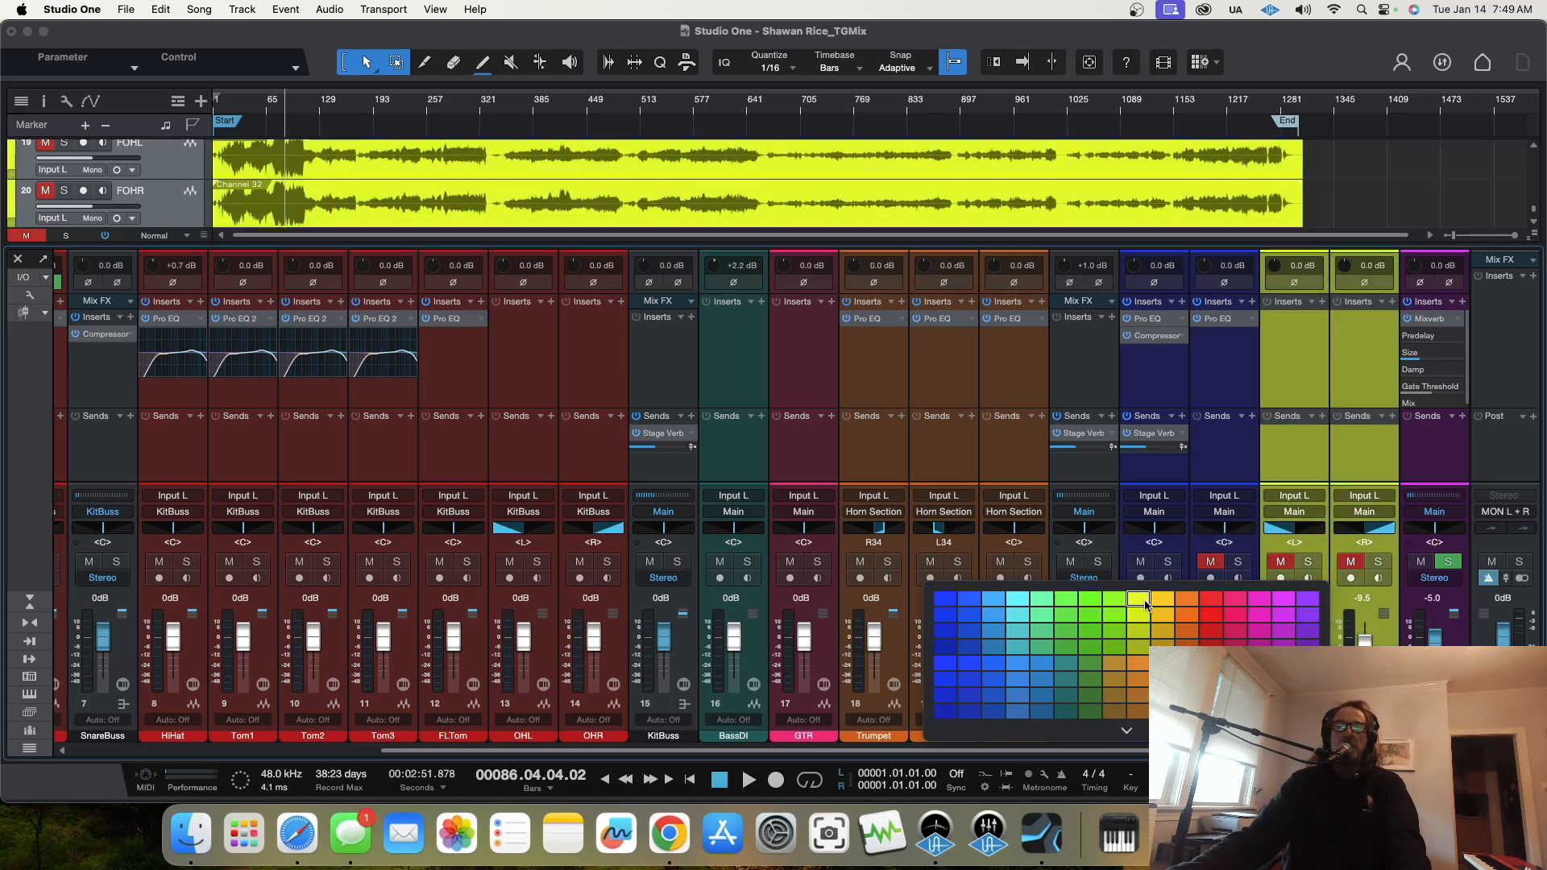
left_click(1139, 604)
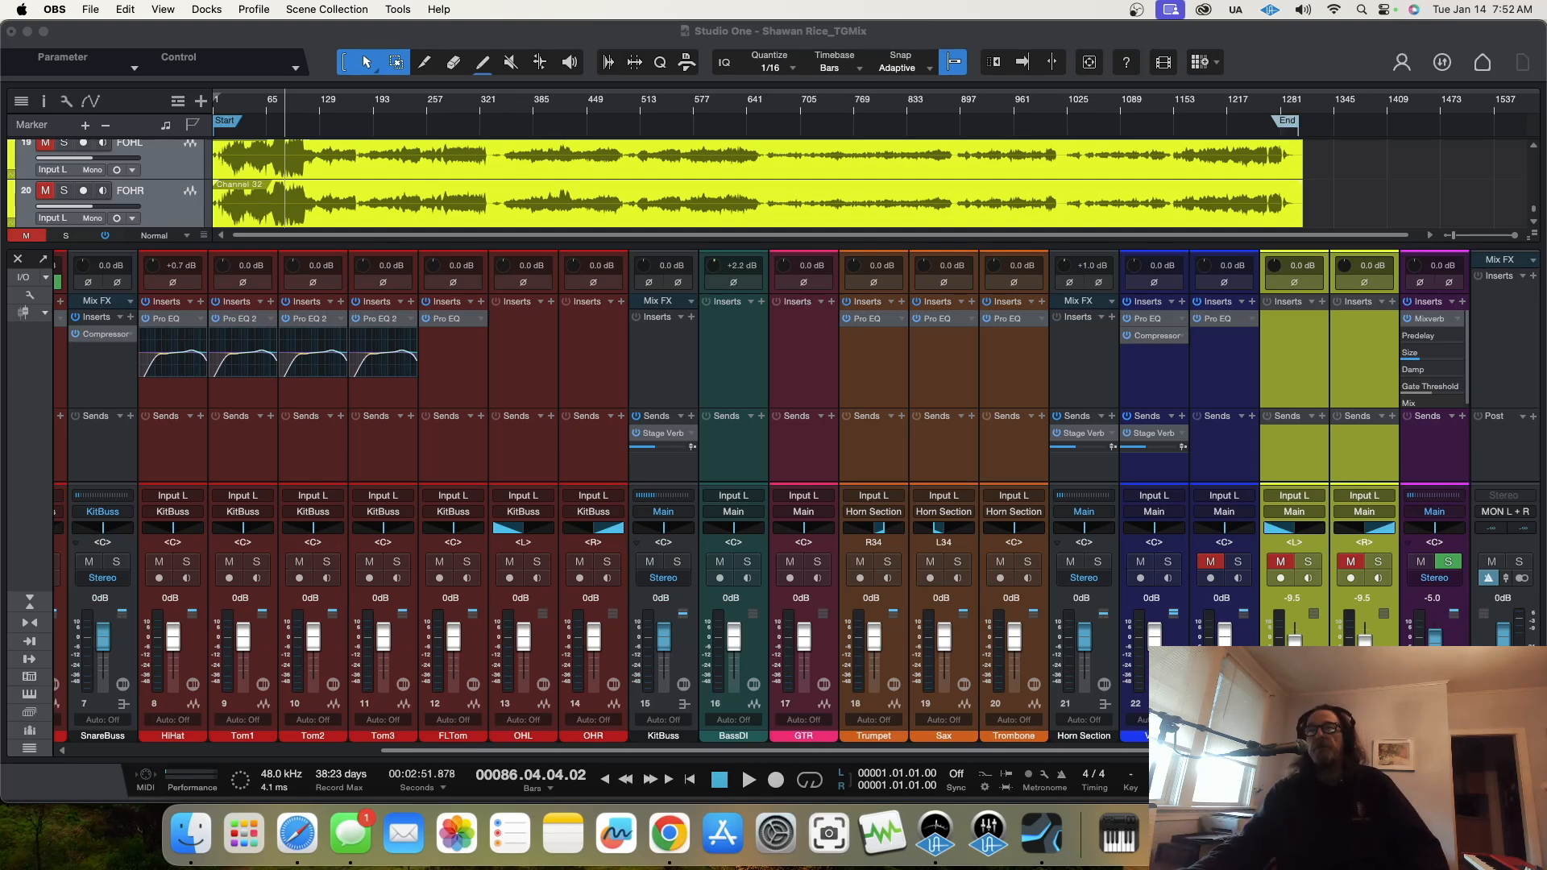
Step: Close the mixer console to give the arrangement the full window height
left_click(1285, 486)
key("F3")
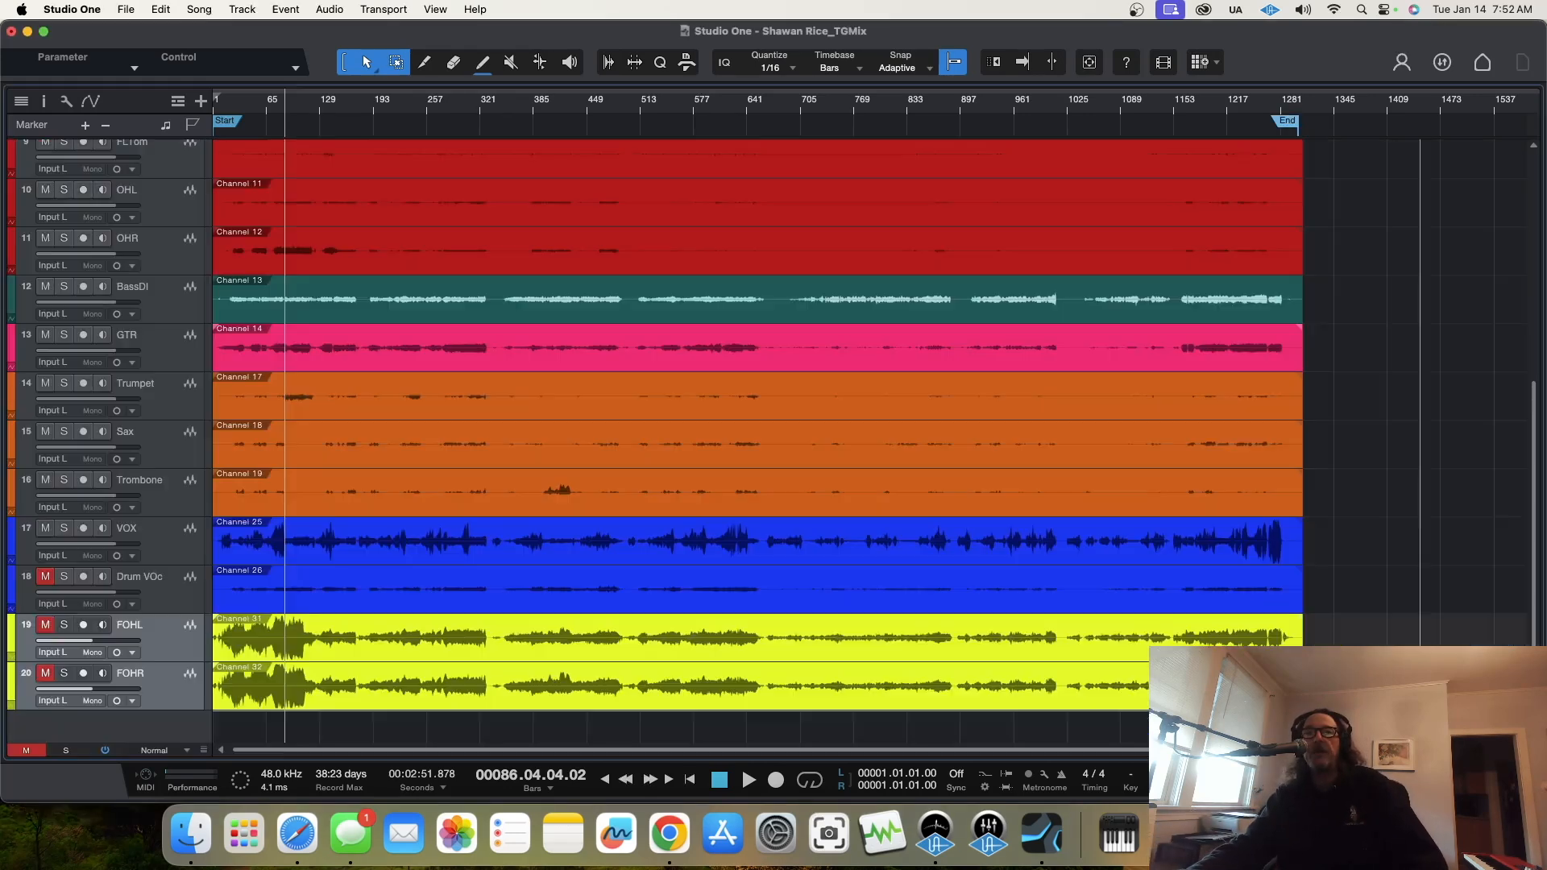
Step: Split the Kick In and KickOut clips at about bar 660, in the gap between songs
scroll(1088, 451, "up", 5)
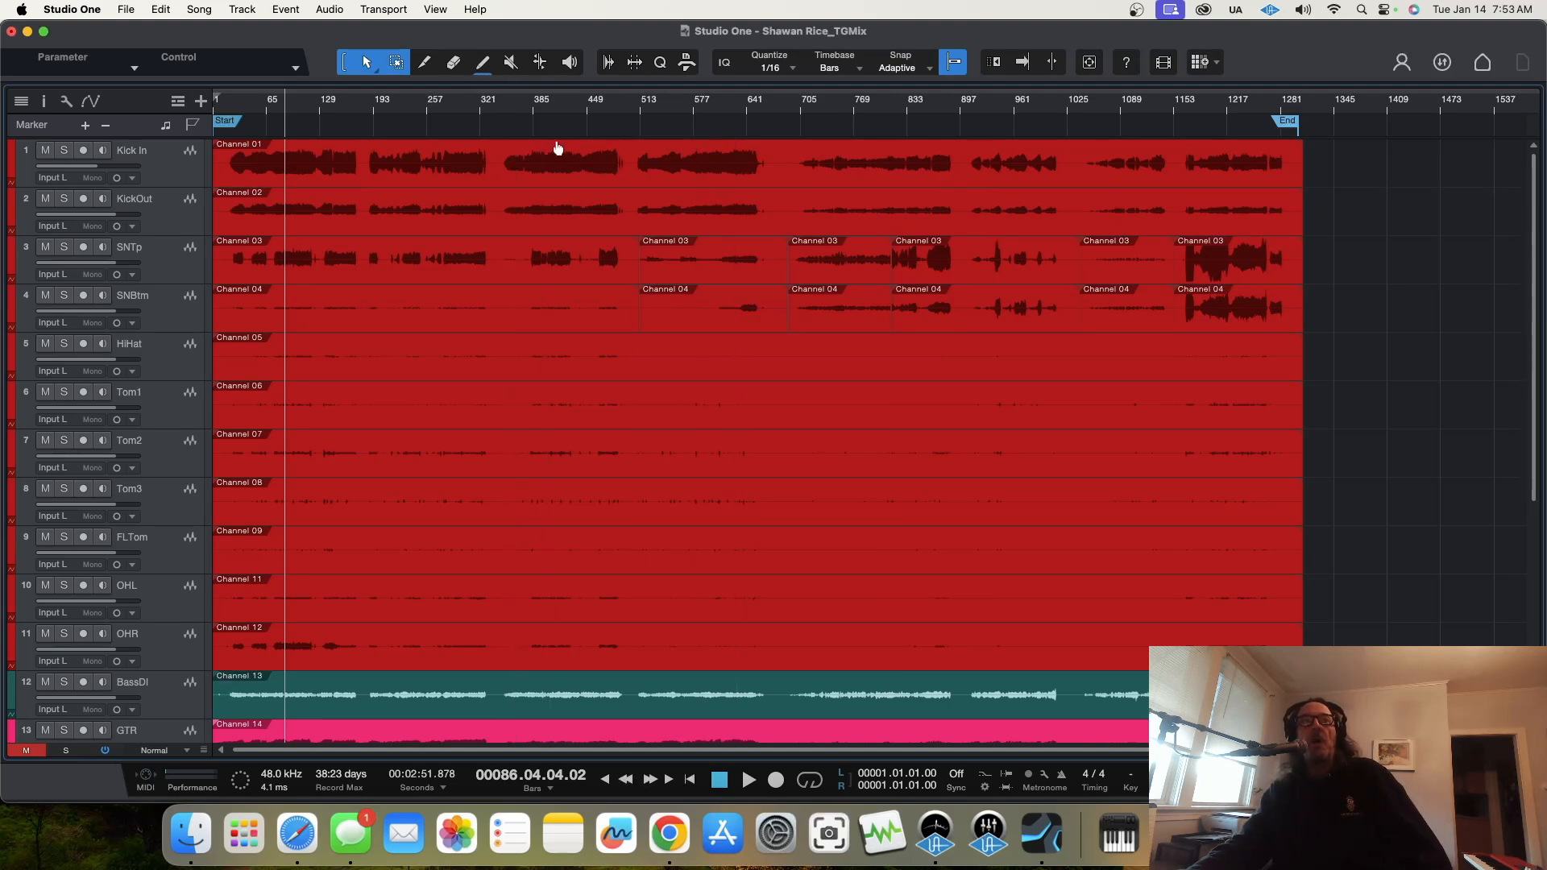
left_click(423, 71)
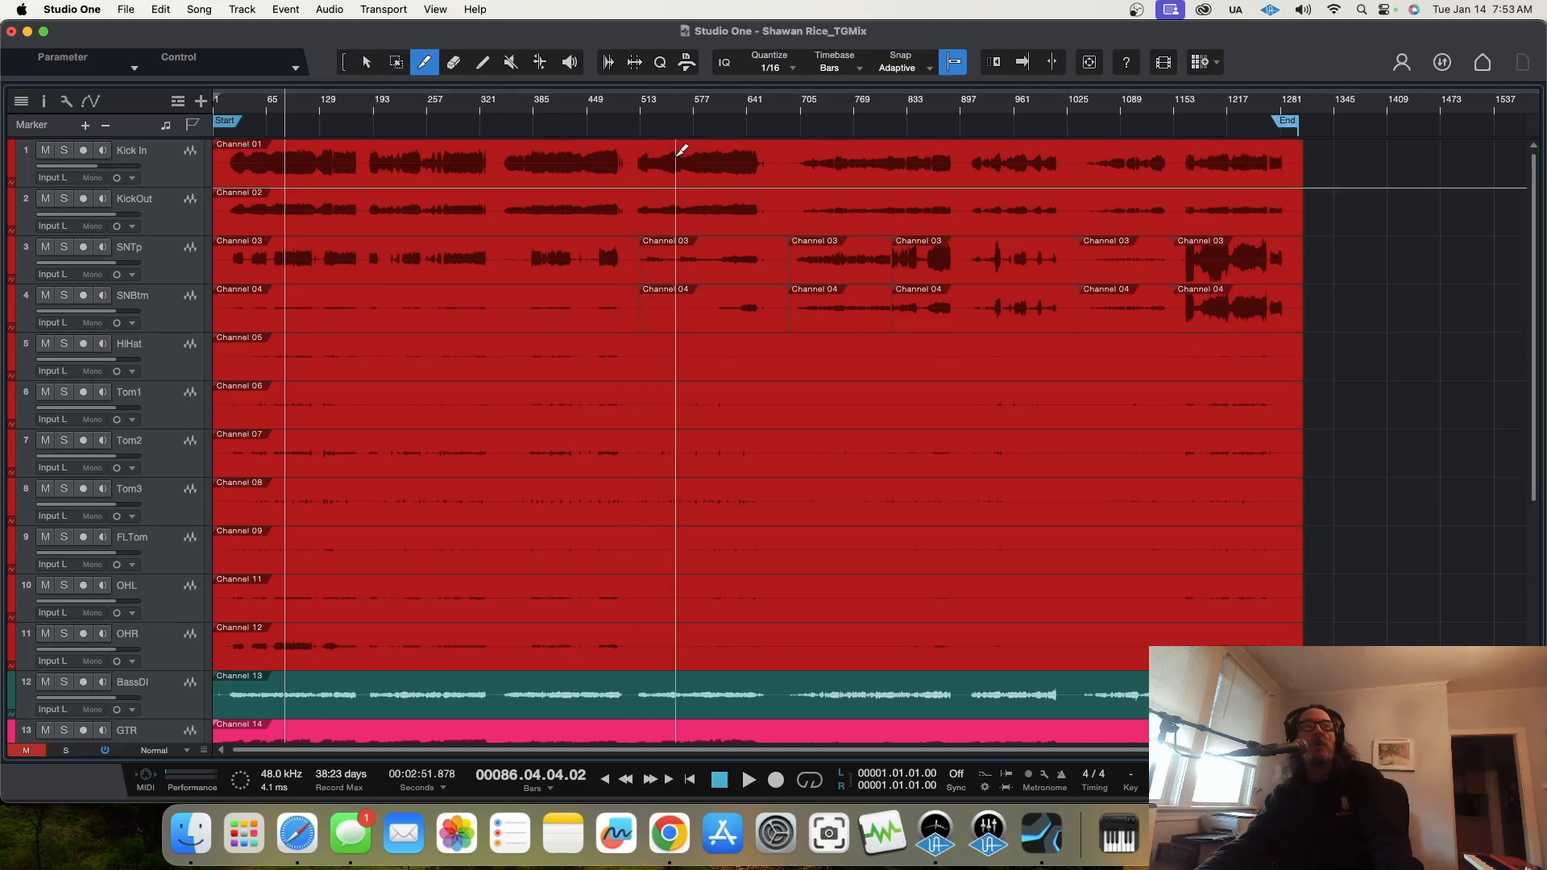
left_click(768, 151)
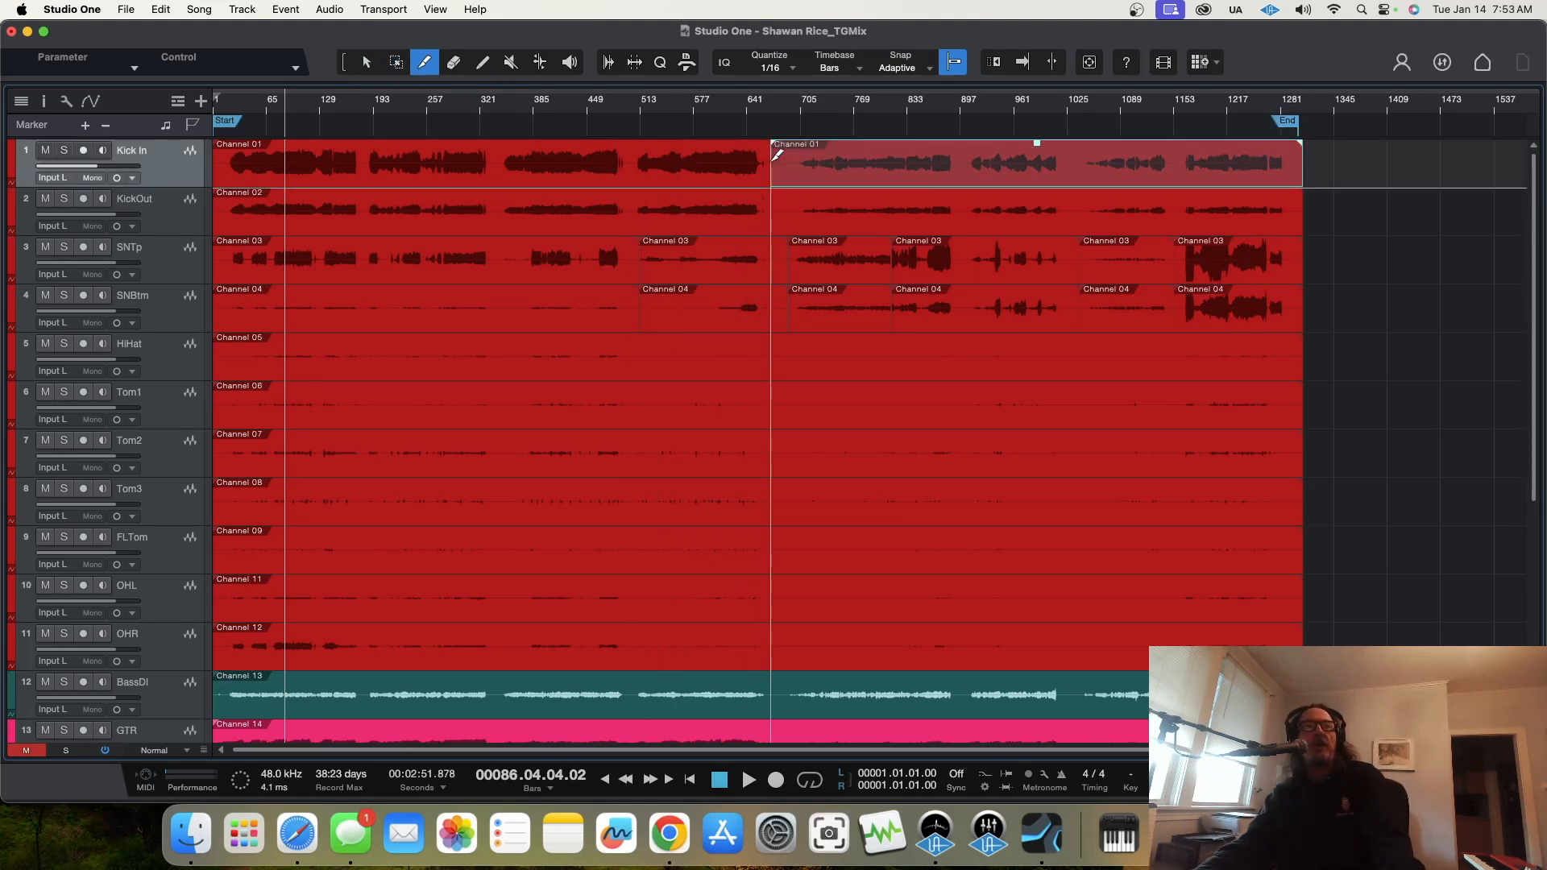
left_click(771, 212)
key("1")
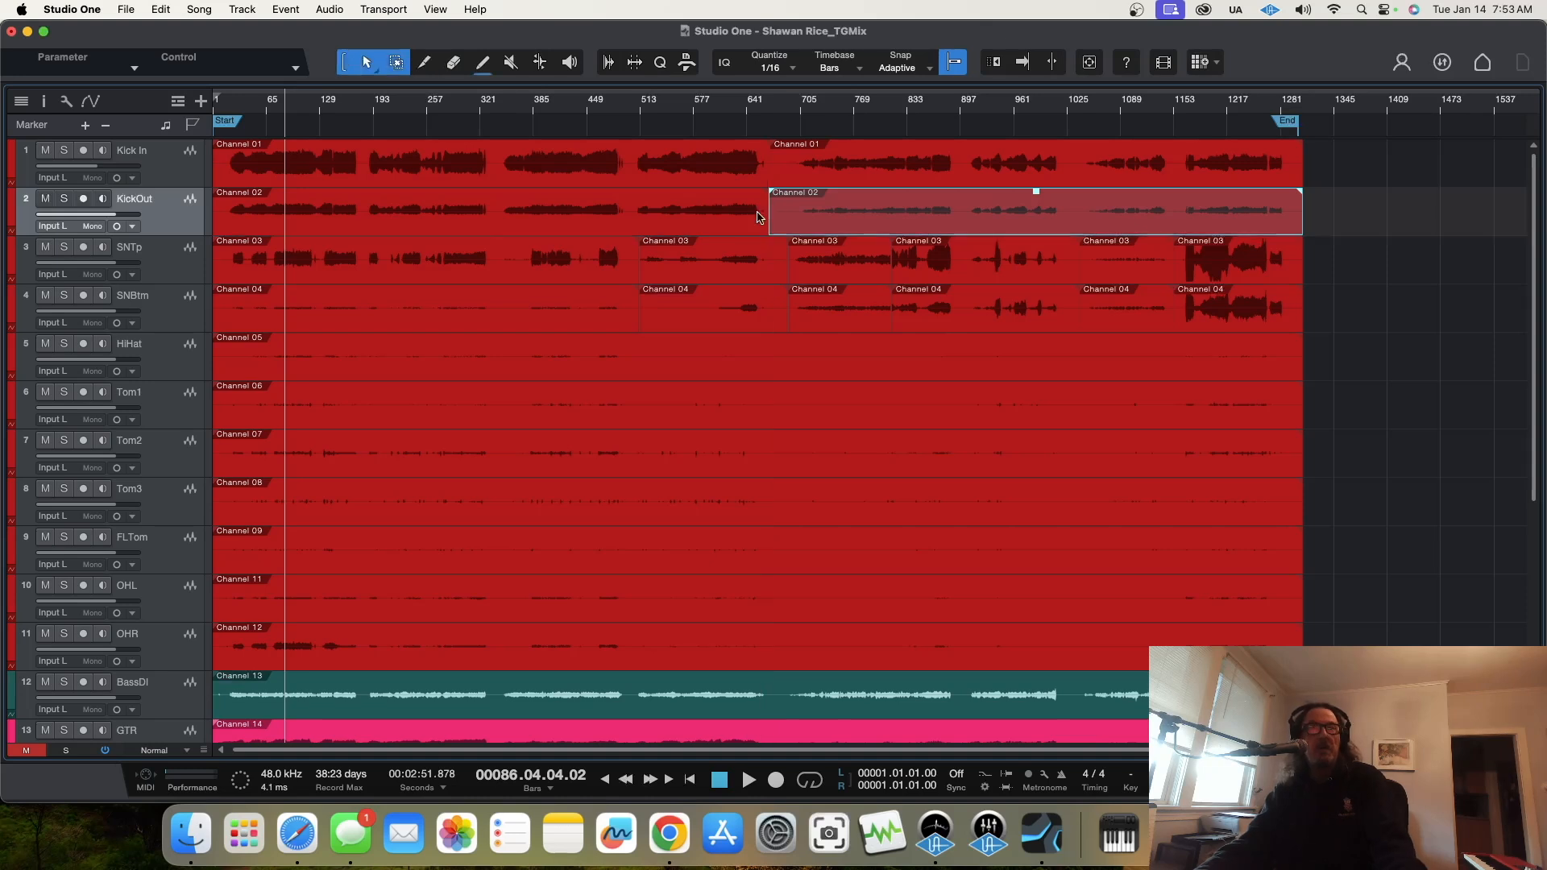
Step: Lower the clip gain of the first Kick In and KickOut clips to match the level of the quieter second half
left_click(493, 150)
left_click_drag(493, 150, 492, 161)
left_click_drag(491, 160, 492, 151)
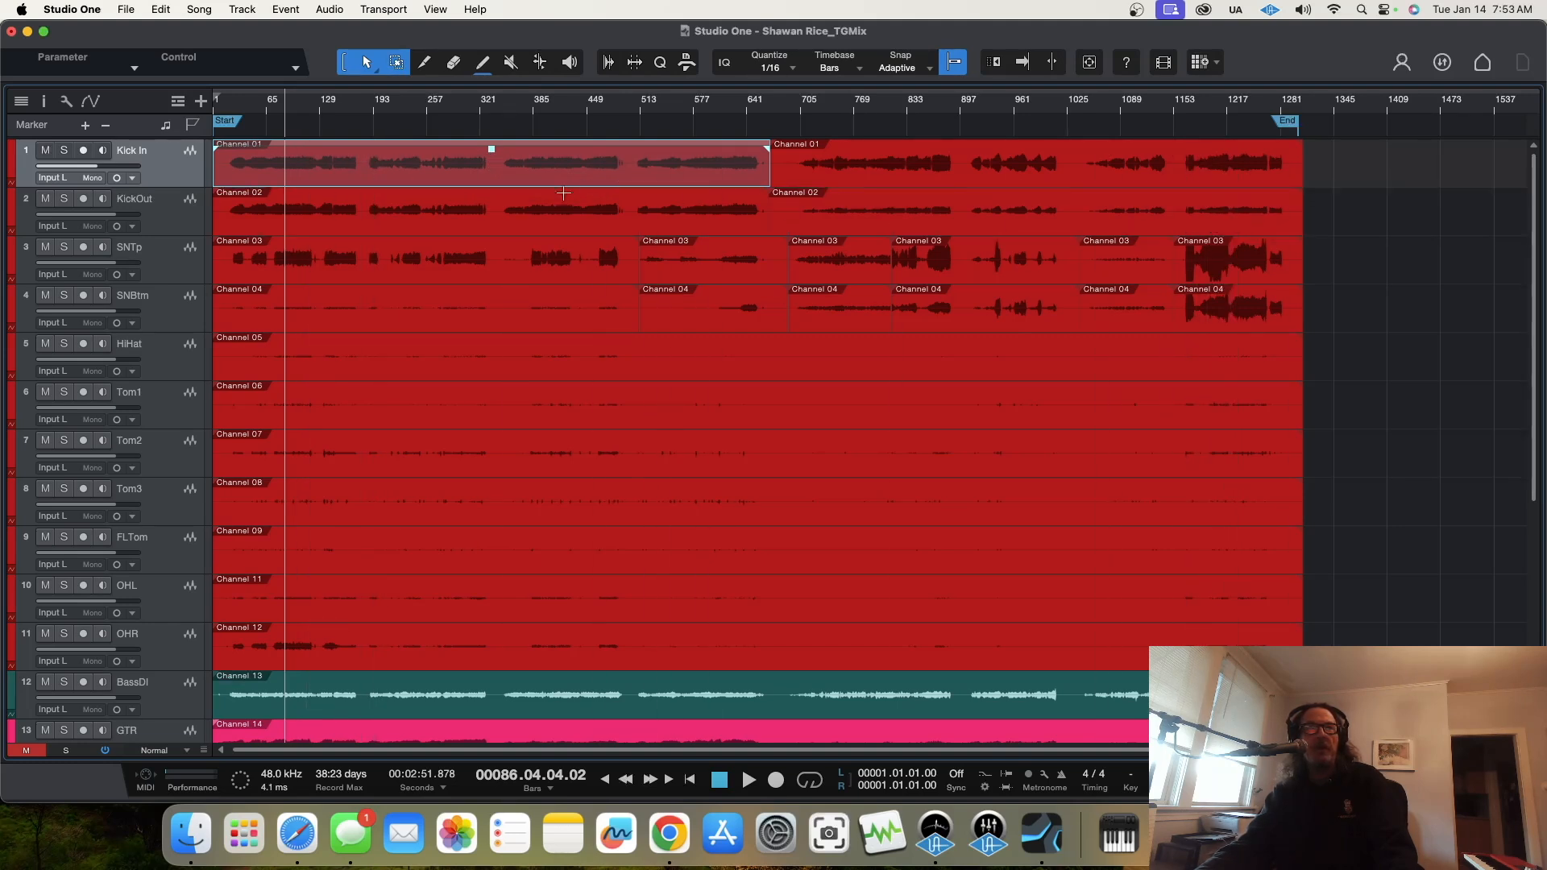
left_click(473, 196)
left_click_drag(495, 201, 494, 203)
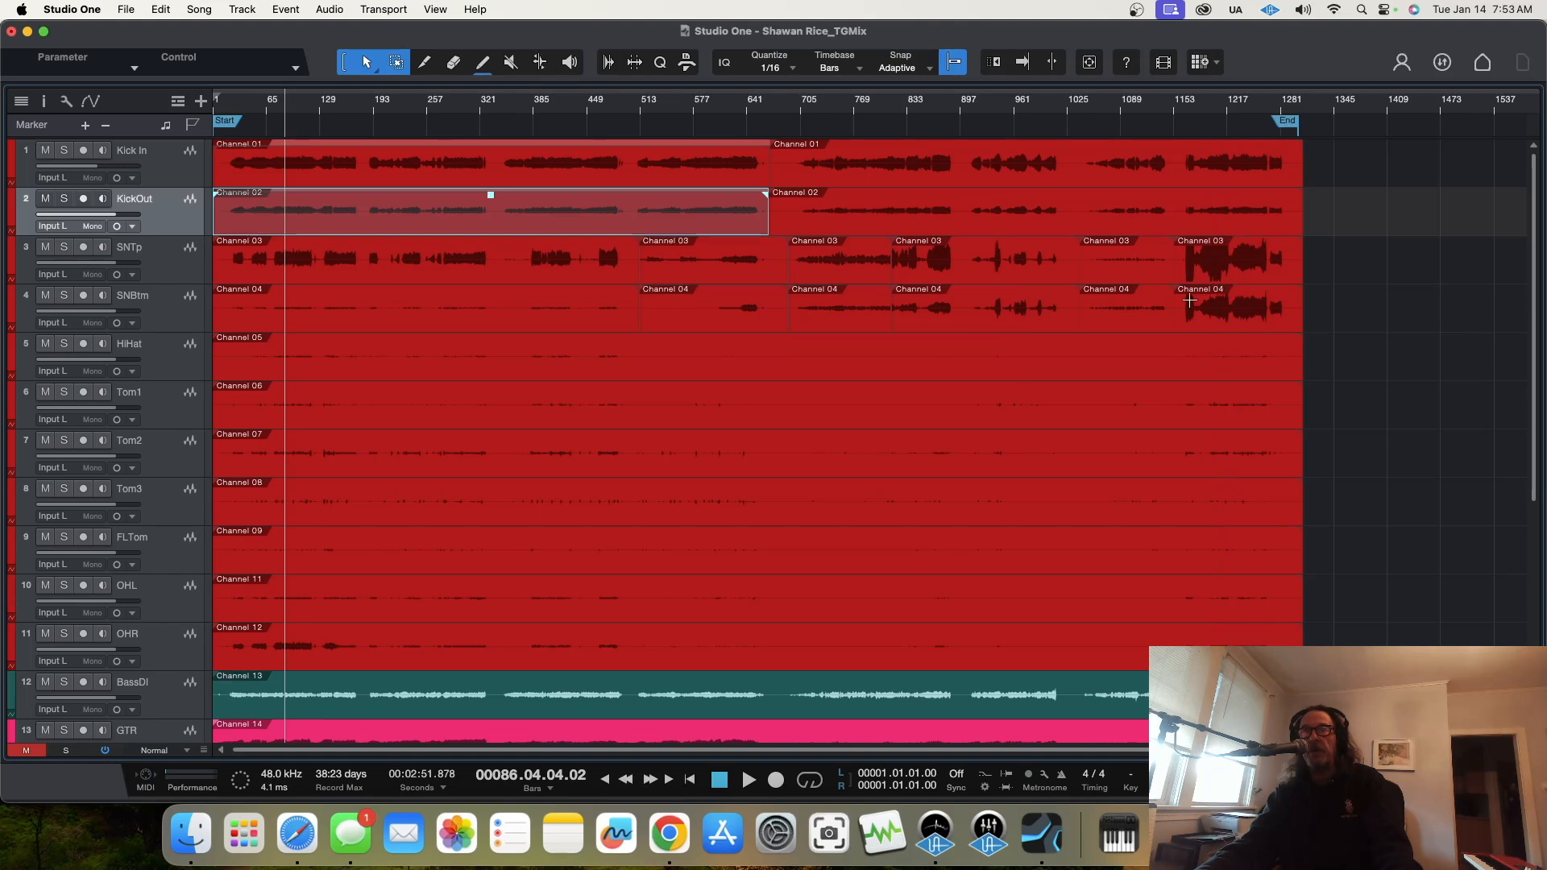
Step: Lower the clip gain of the last SNTp and SNBtm clips and of the loud SNTp clip starting near bar 800
left_click(1242, 274)
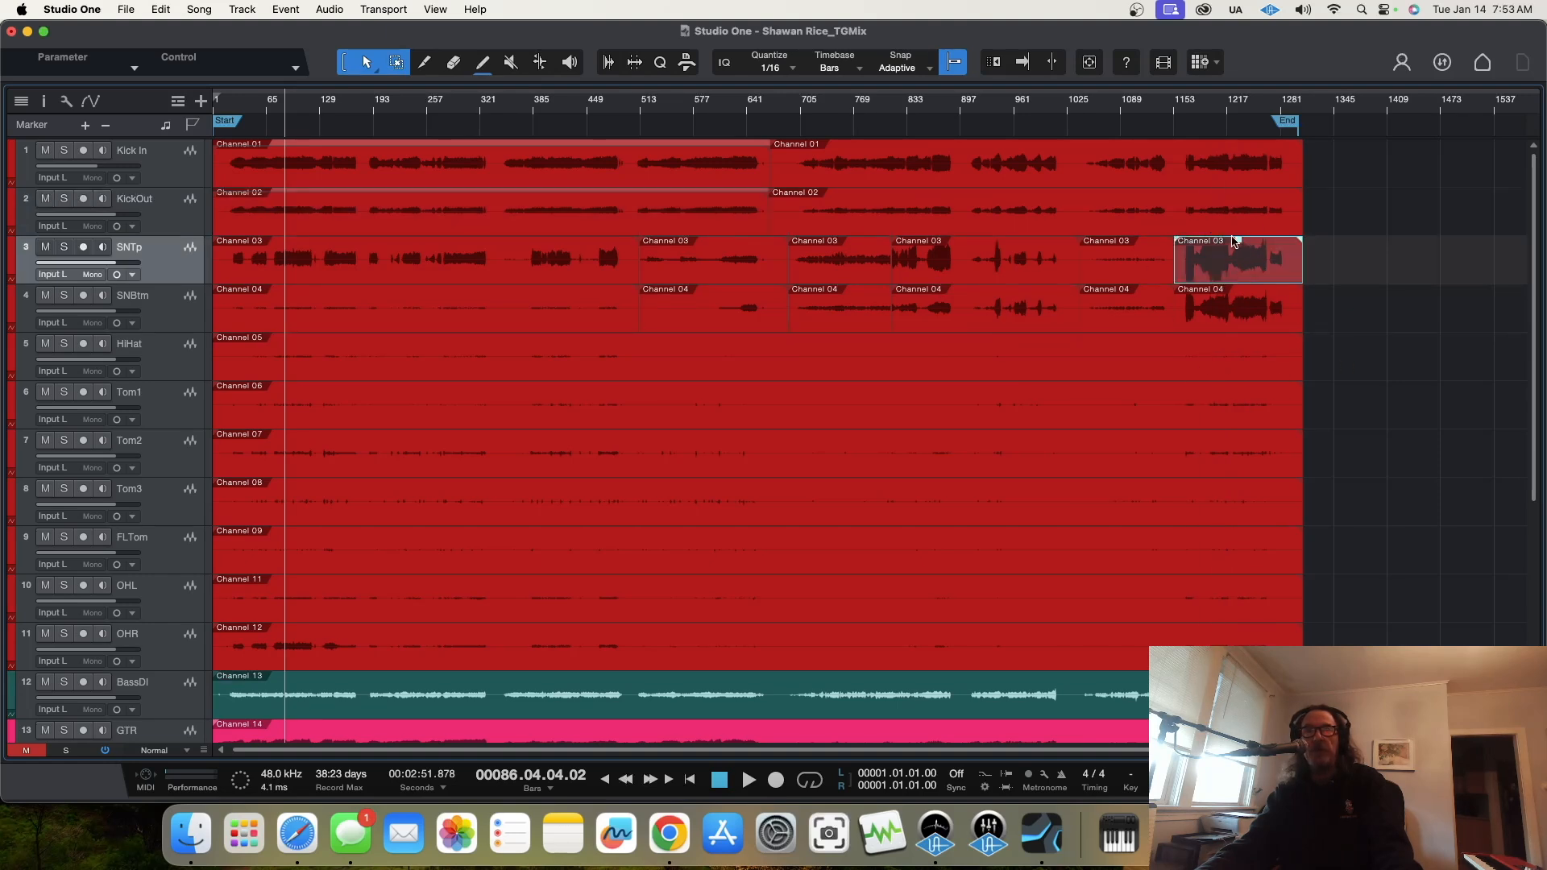
left_click_drag(1239, 248, 1238, 302)
left_click(1236, 320)
left_click(970, 271)
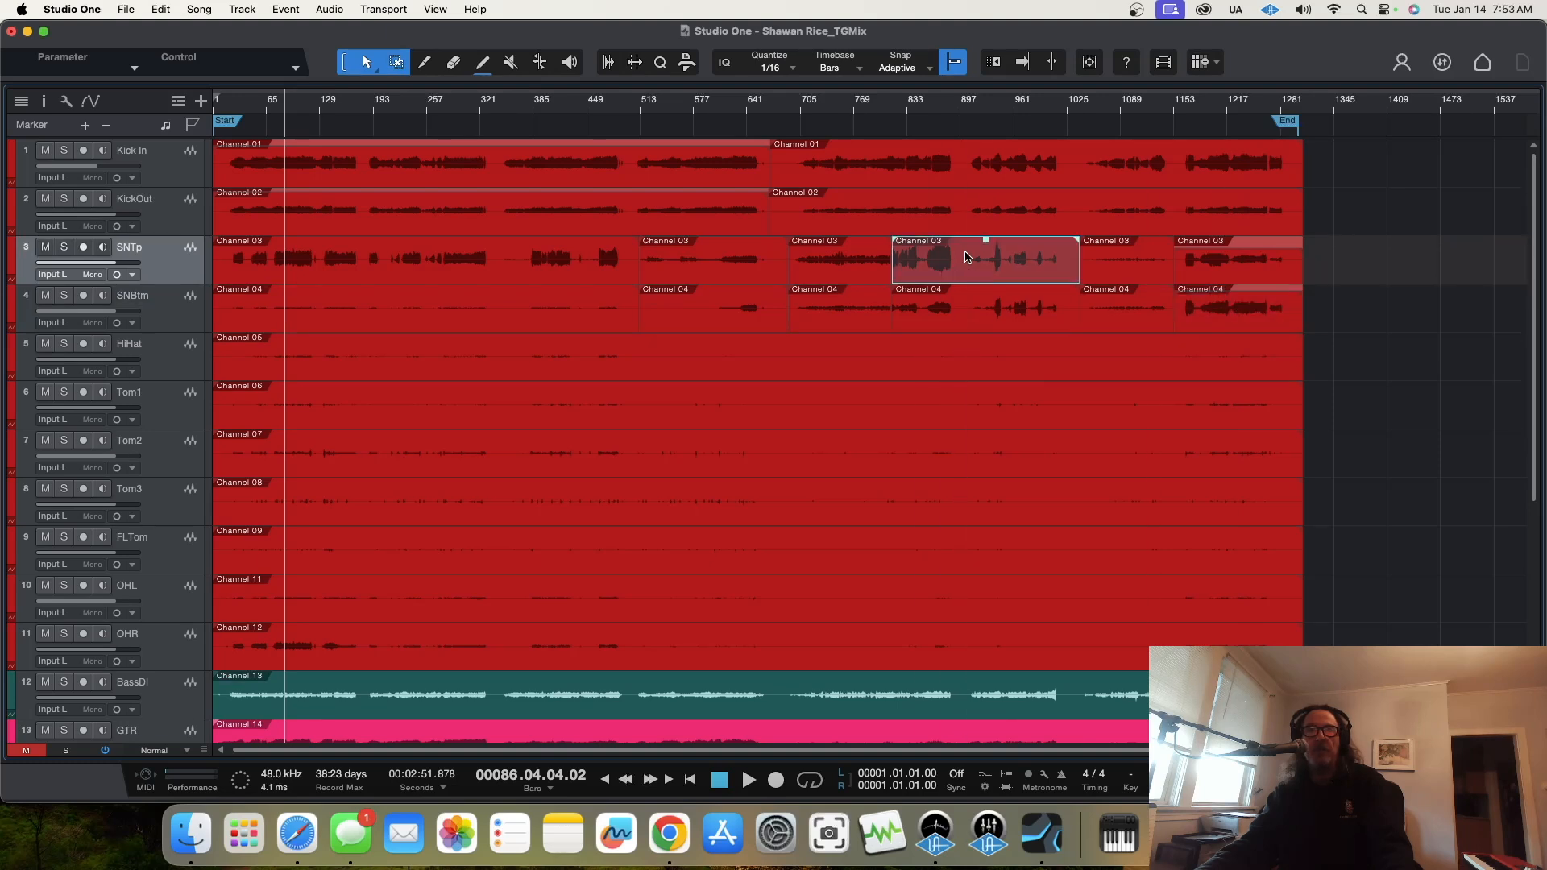
left_click_drag(989, 248, 990, 255)
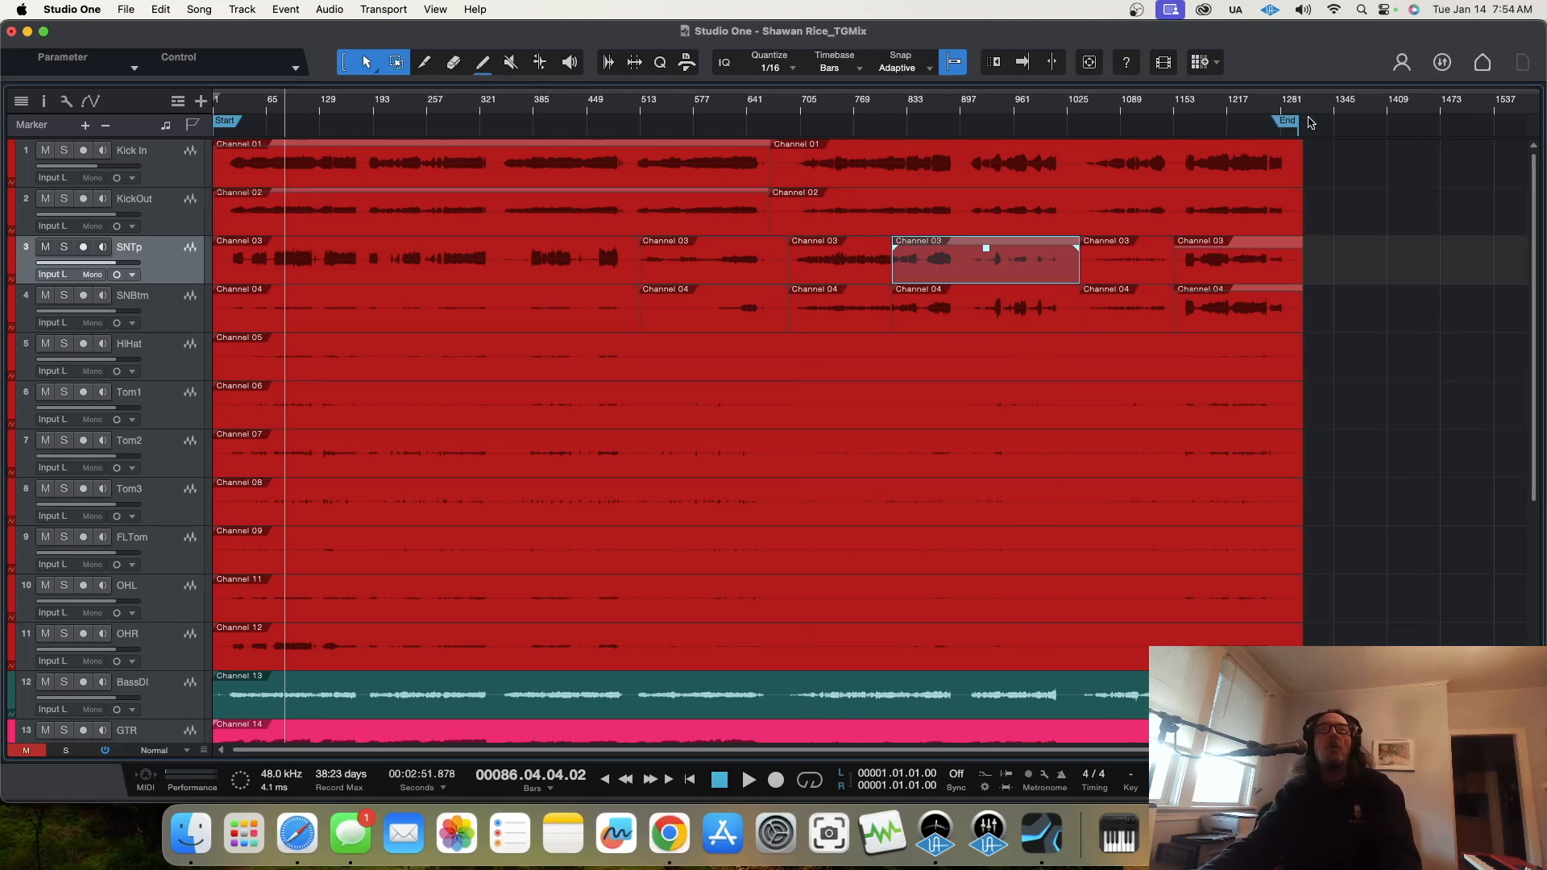
Step: Solo the FOHL track and play back the opening of the recording
scroll(796, 390, "down", 5)
scroll(796, 390, "down", 1)
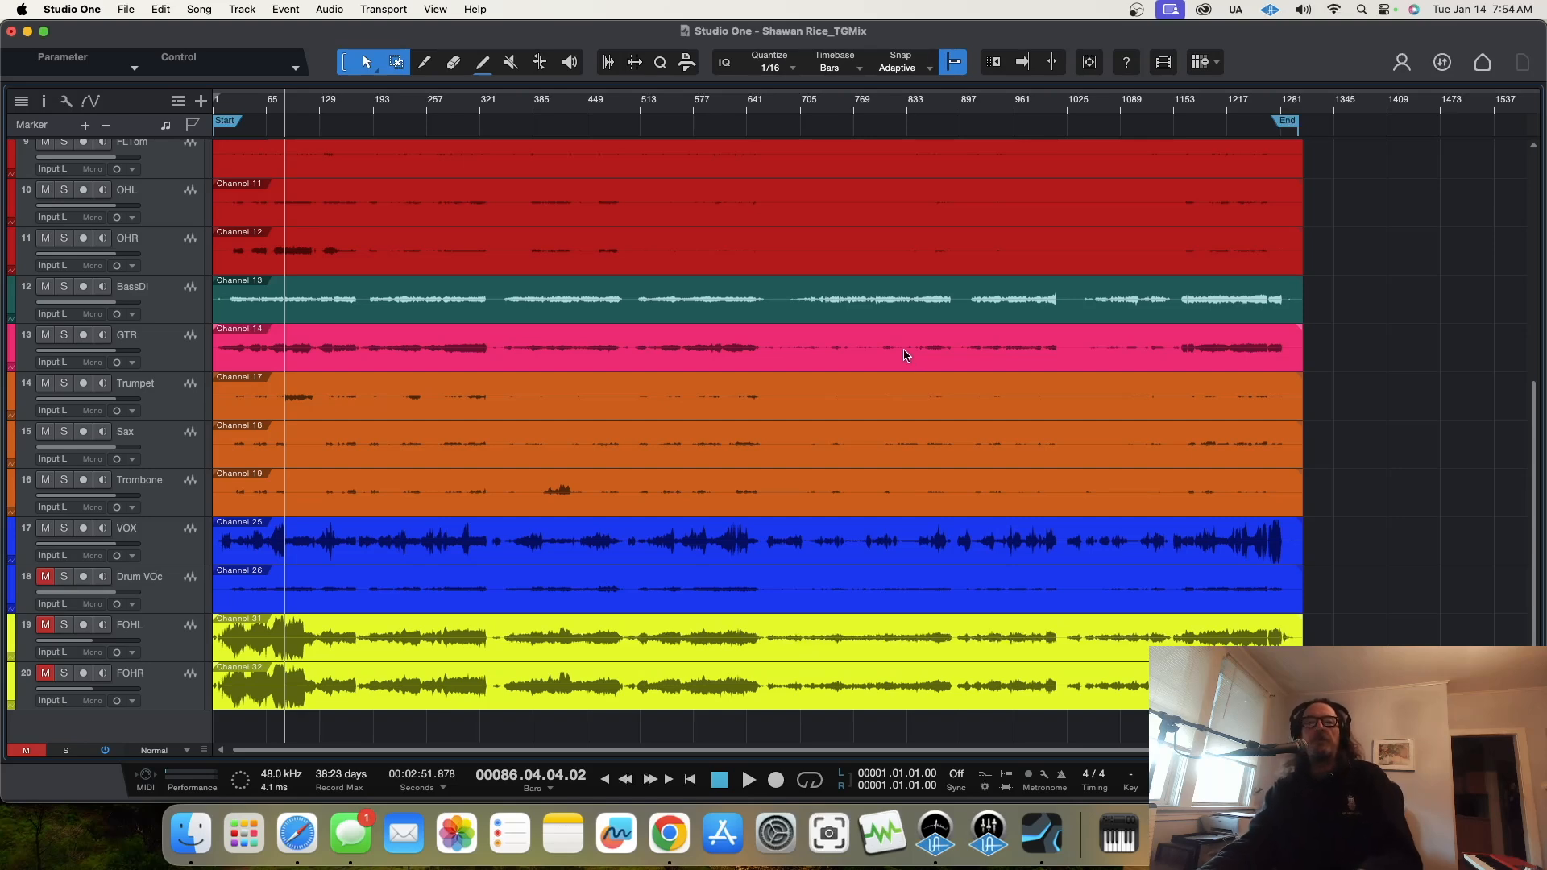
scroll(896, 409, "up", 5)
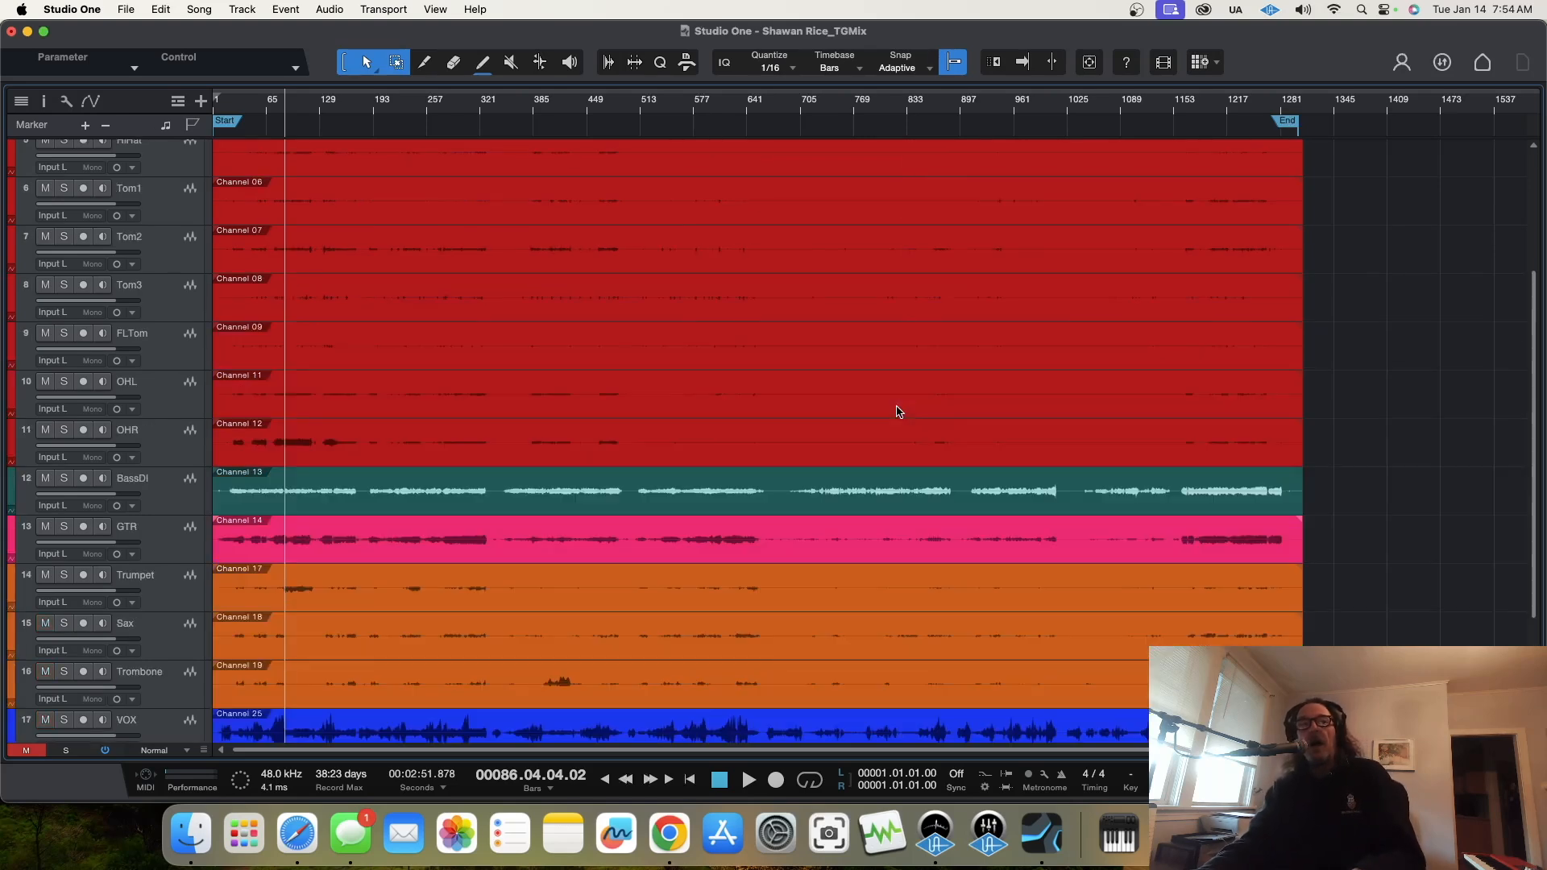
scroll(898, 409, "down", 5)
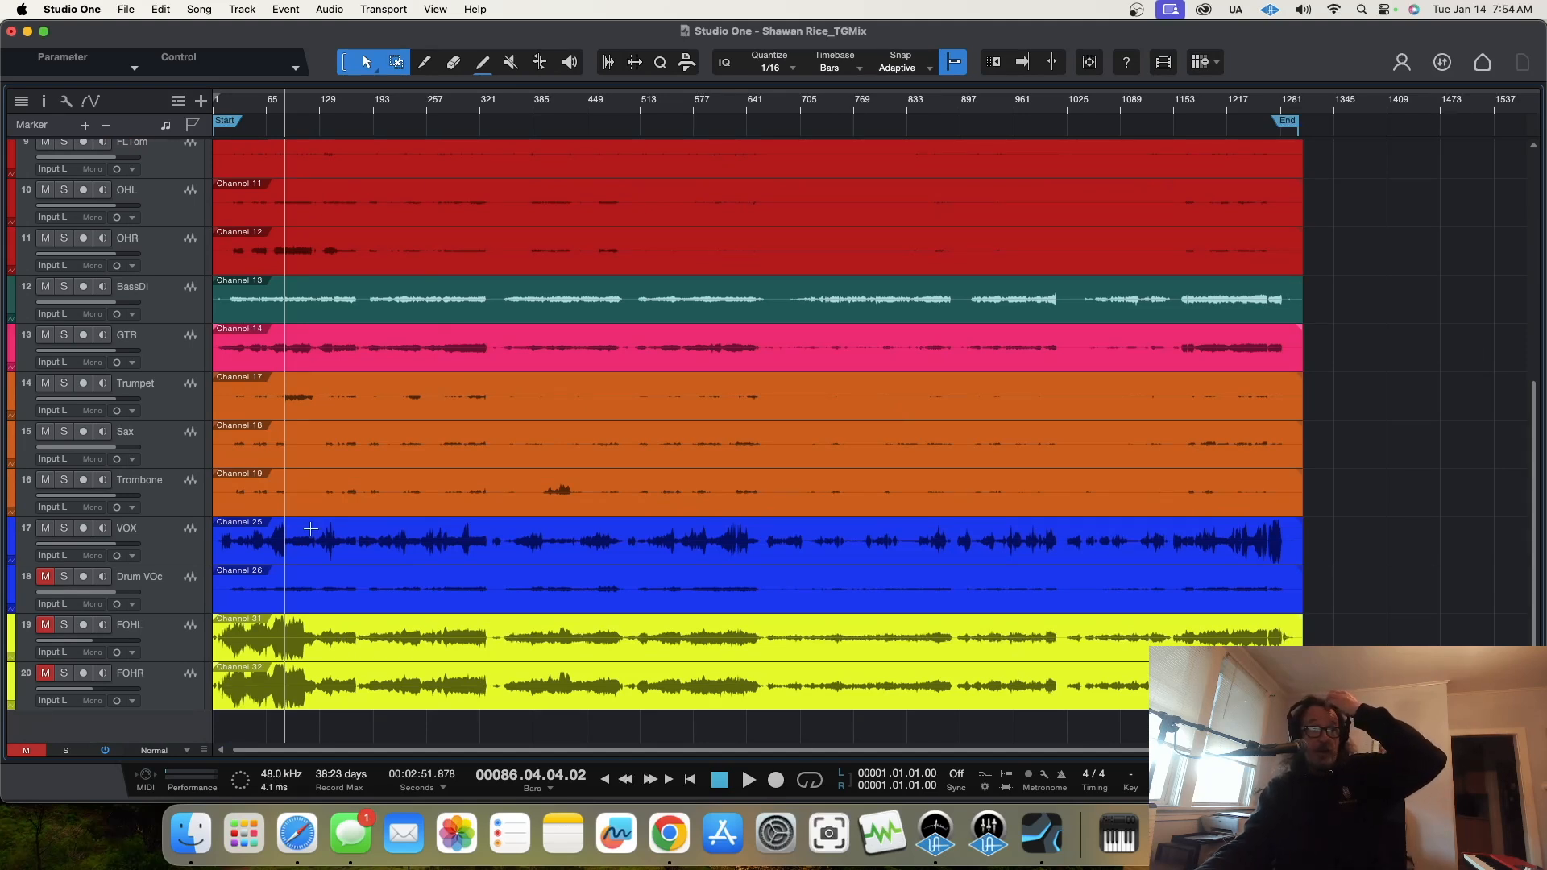
left_click(63, 627)
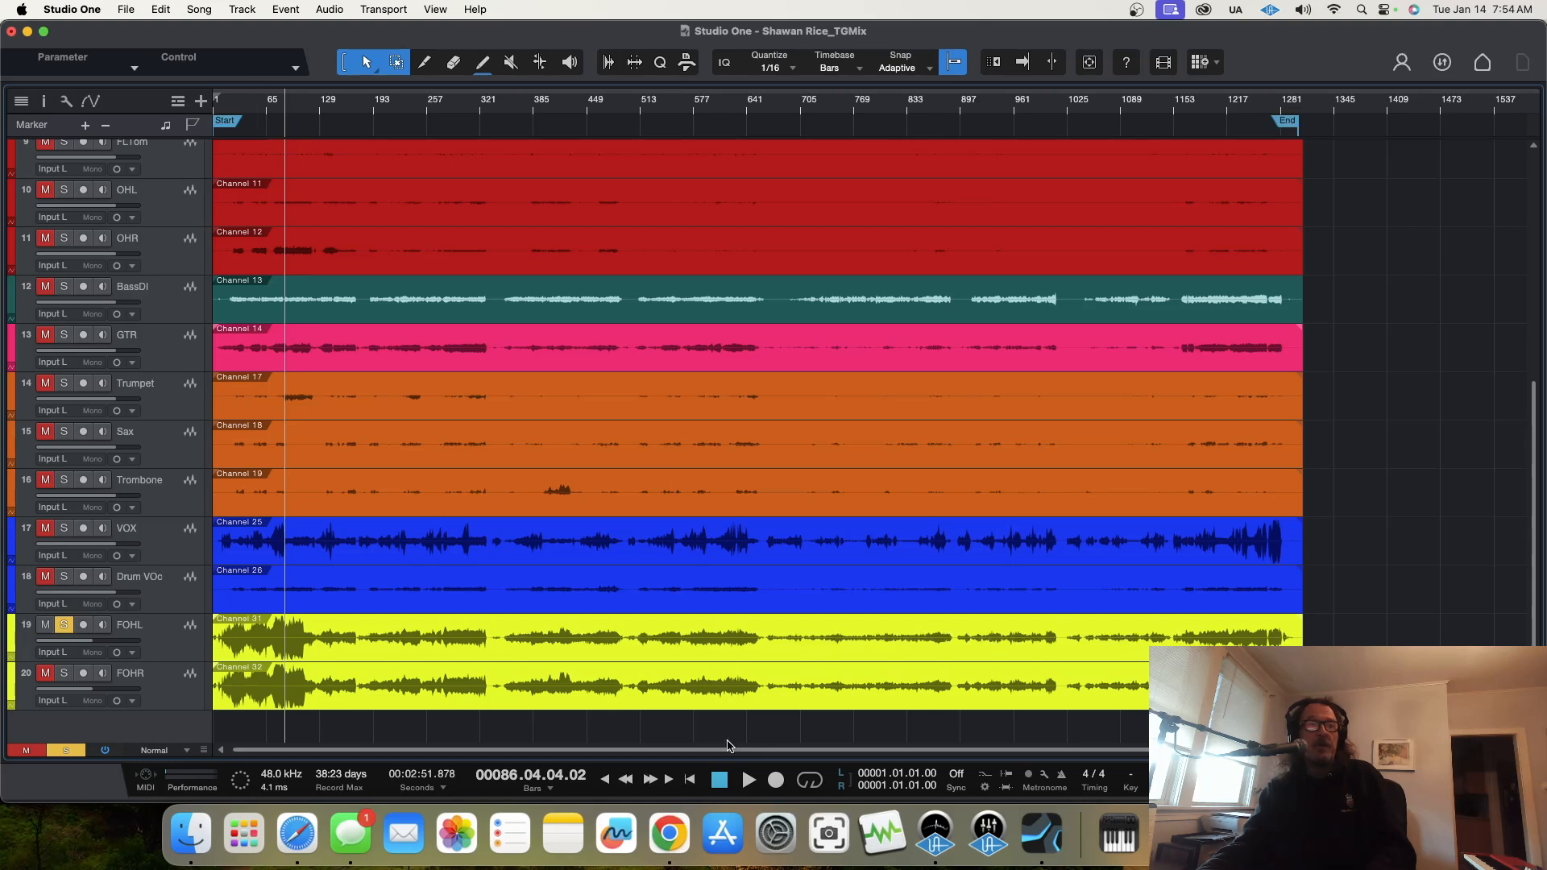
left_click(690, 783)
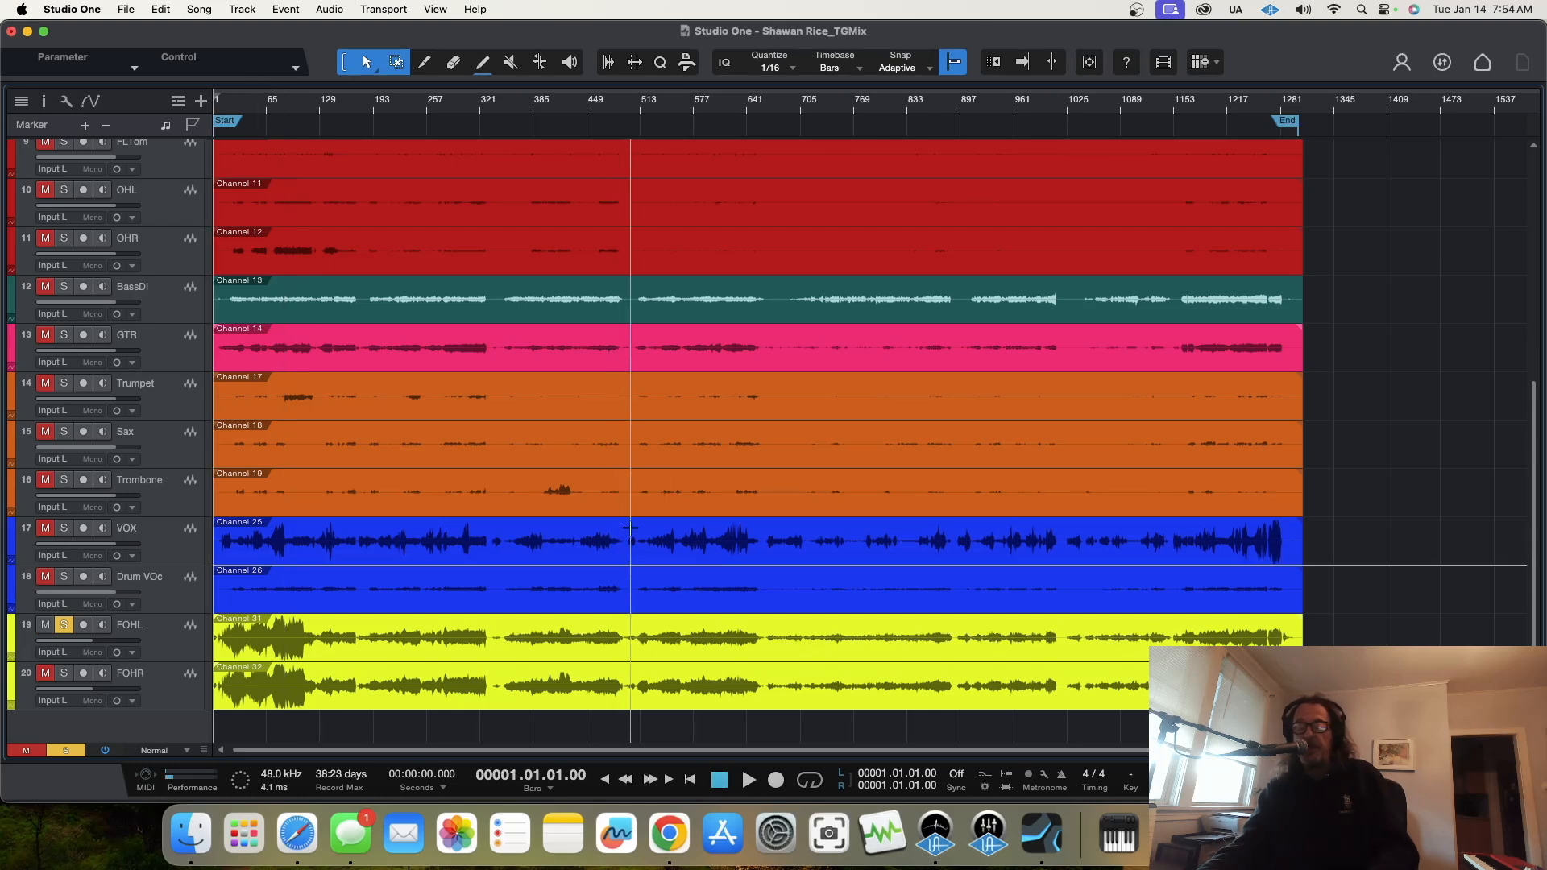
key("space")
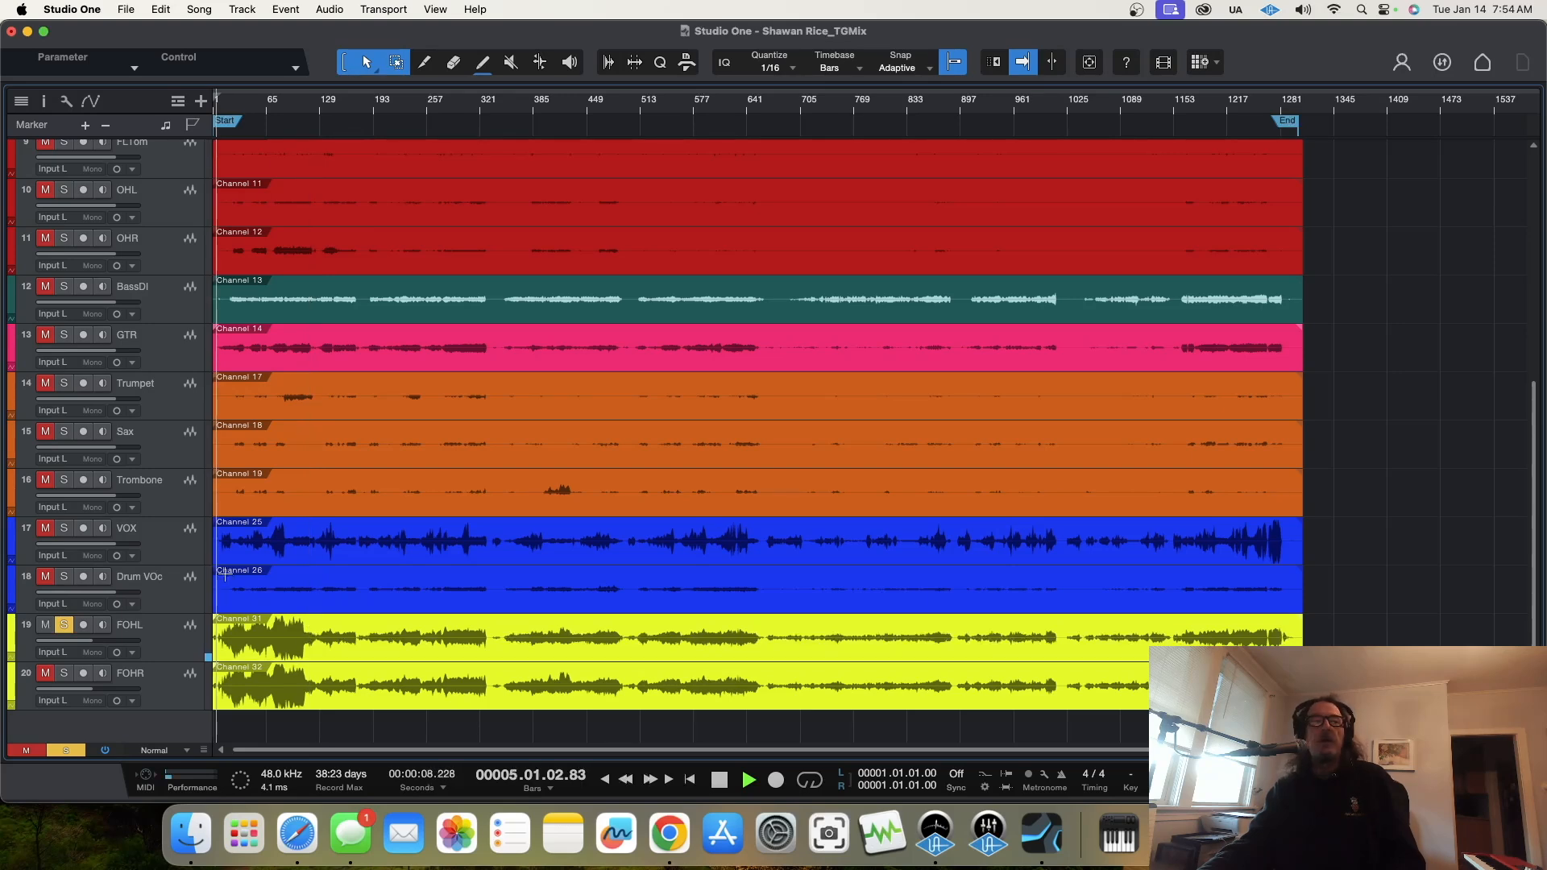
left_click_drag(225, 110, 292, 444)
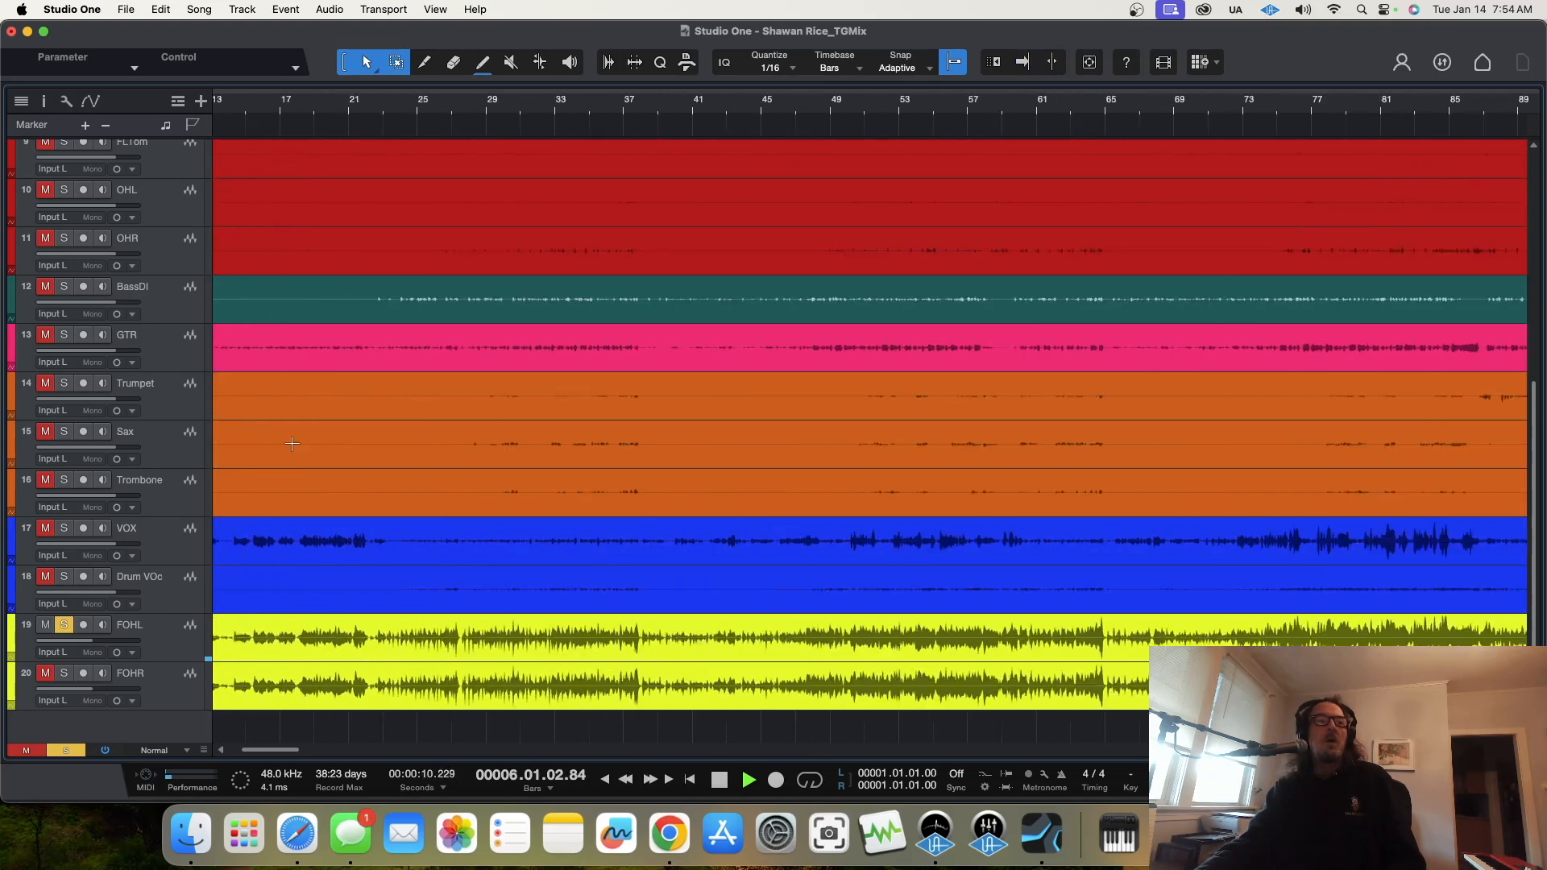
left_click_drag(279, 755, 270, 752)
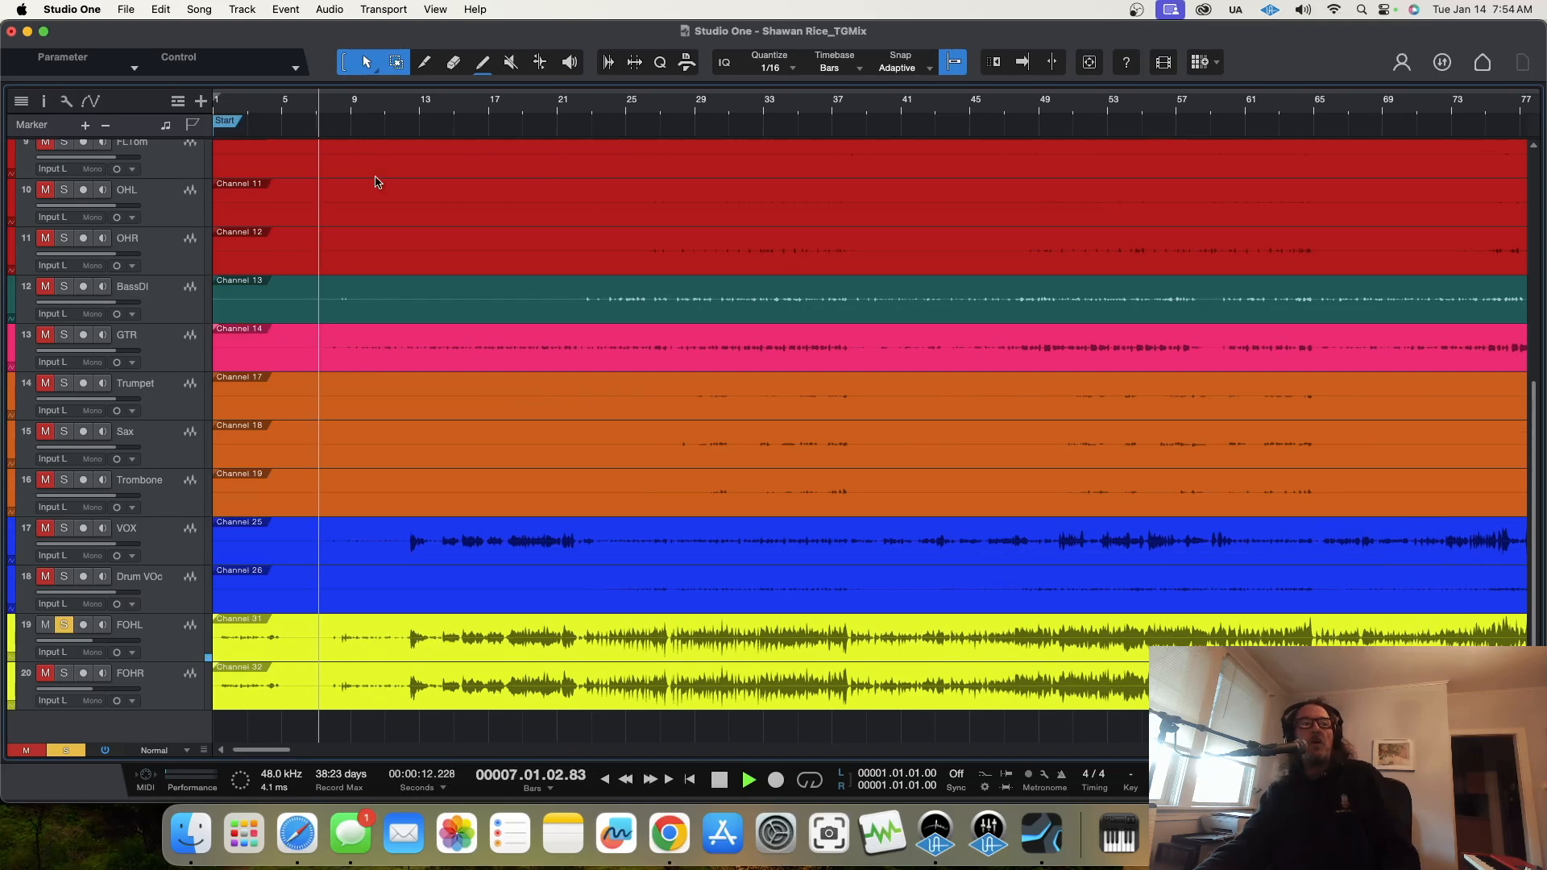
left_click(232, 107)
key("f")
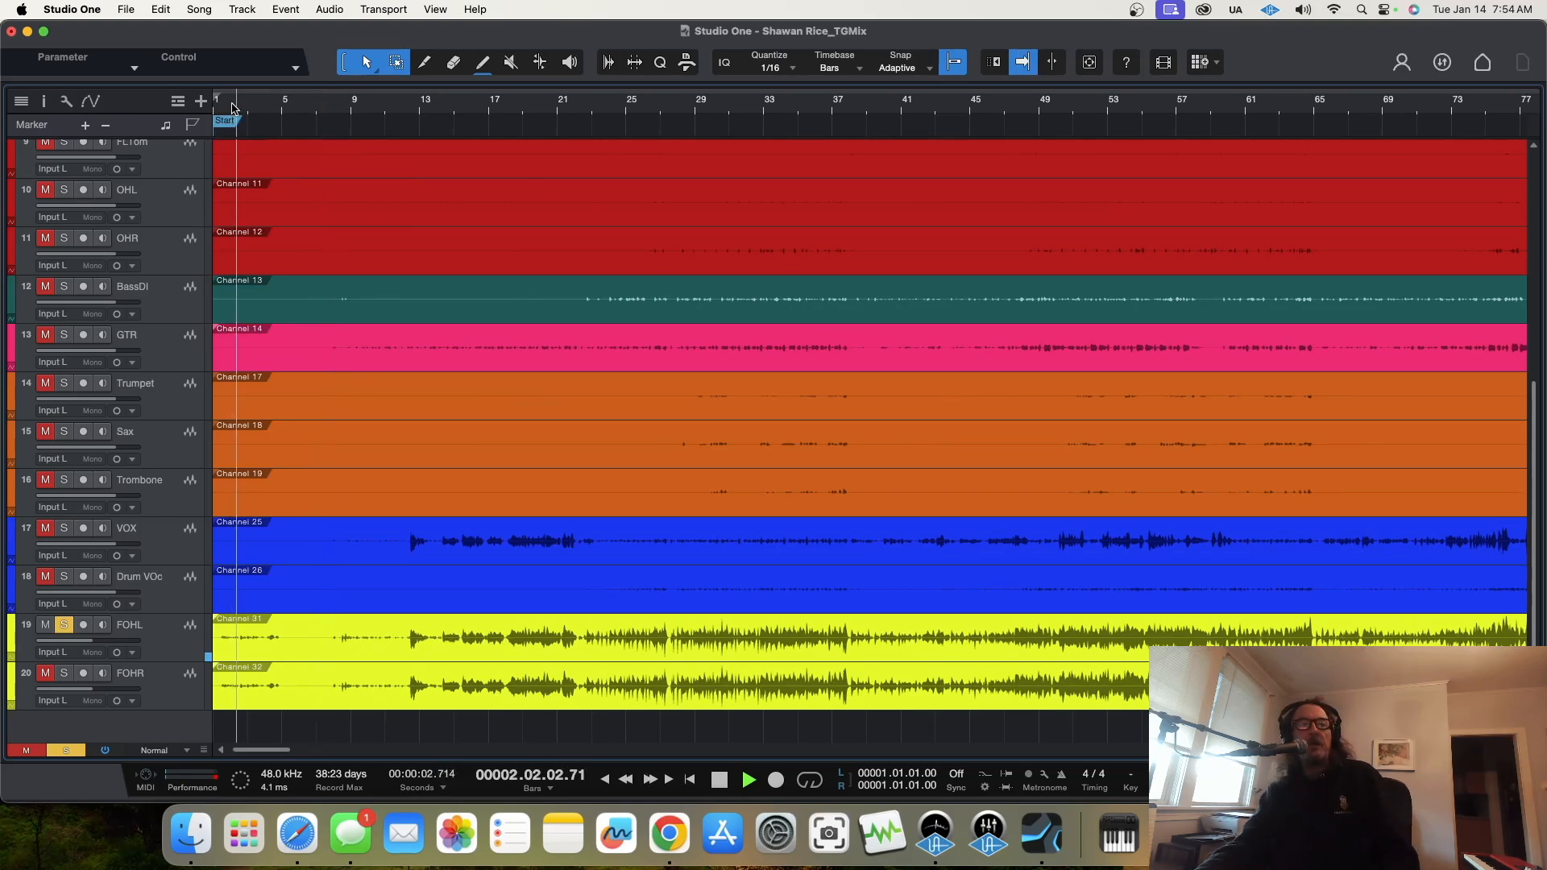
Step: Raise the FOHL channel volume to +4.7 dB in the mixer and stop playback
key("F3")
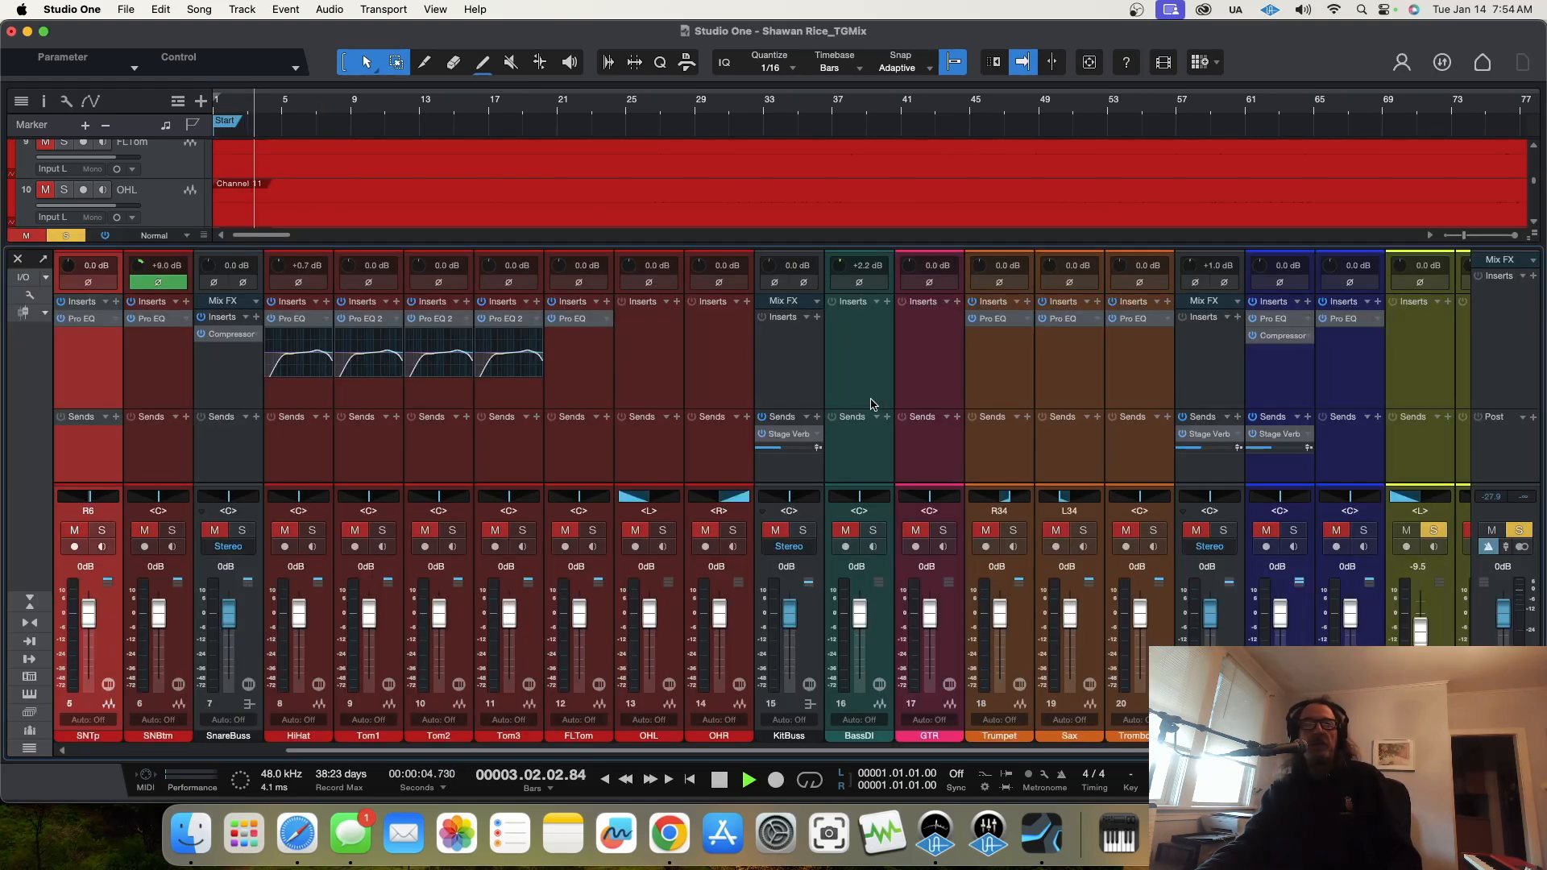
left_click_drag(1426, 633, 1426, 604)
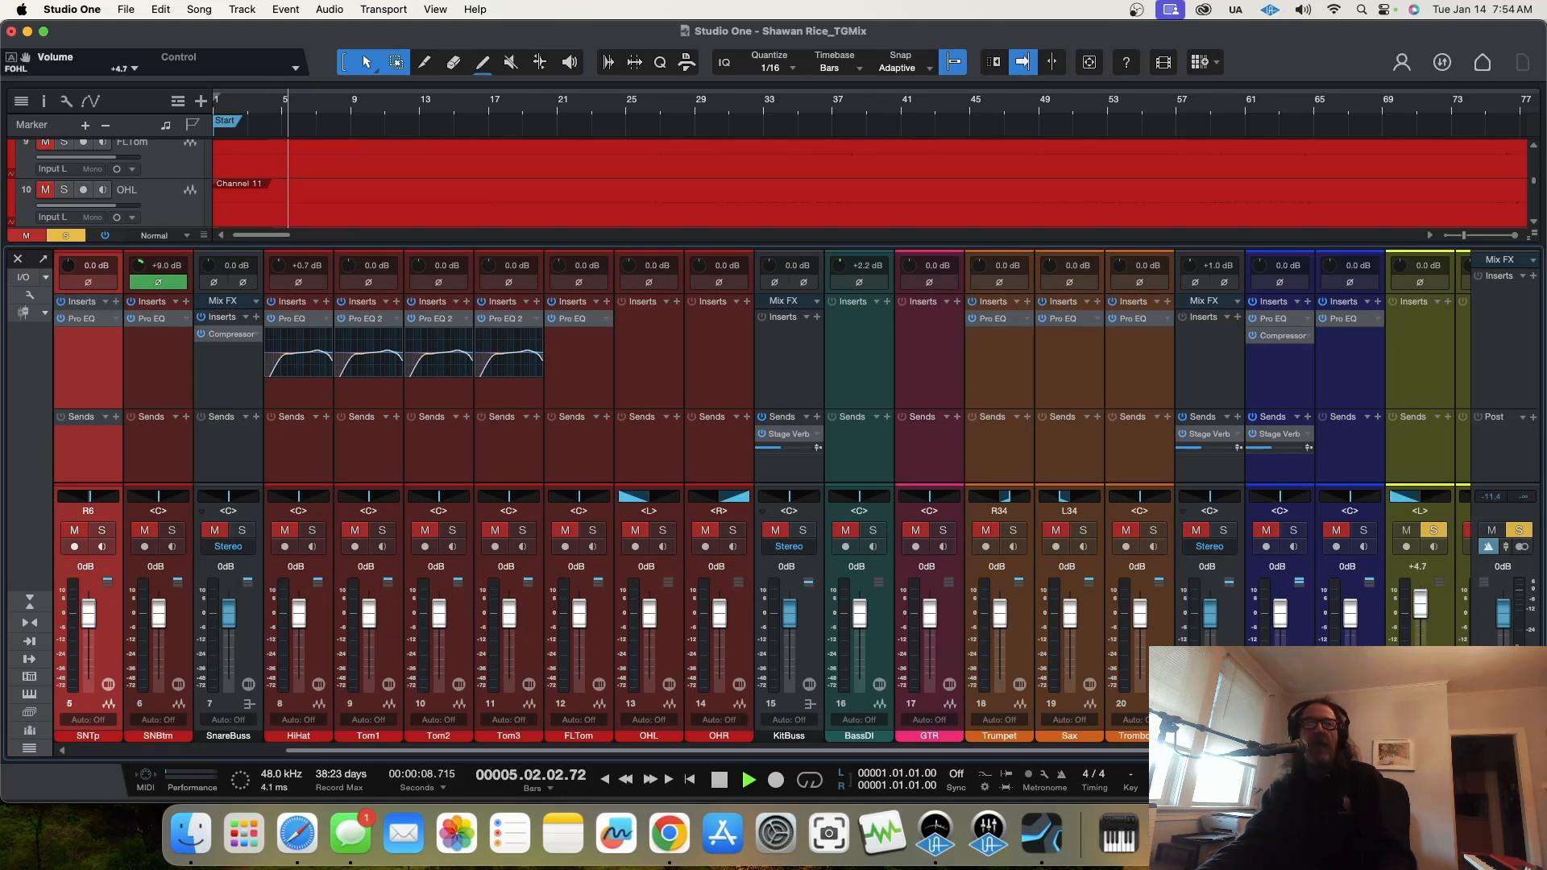
key("F3")
key("space")
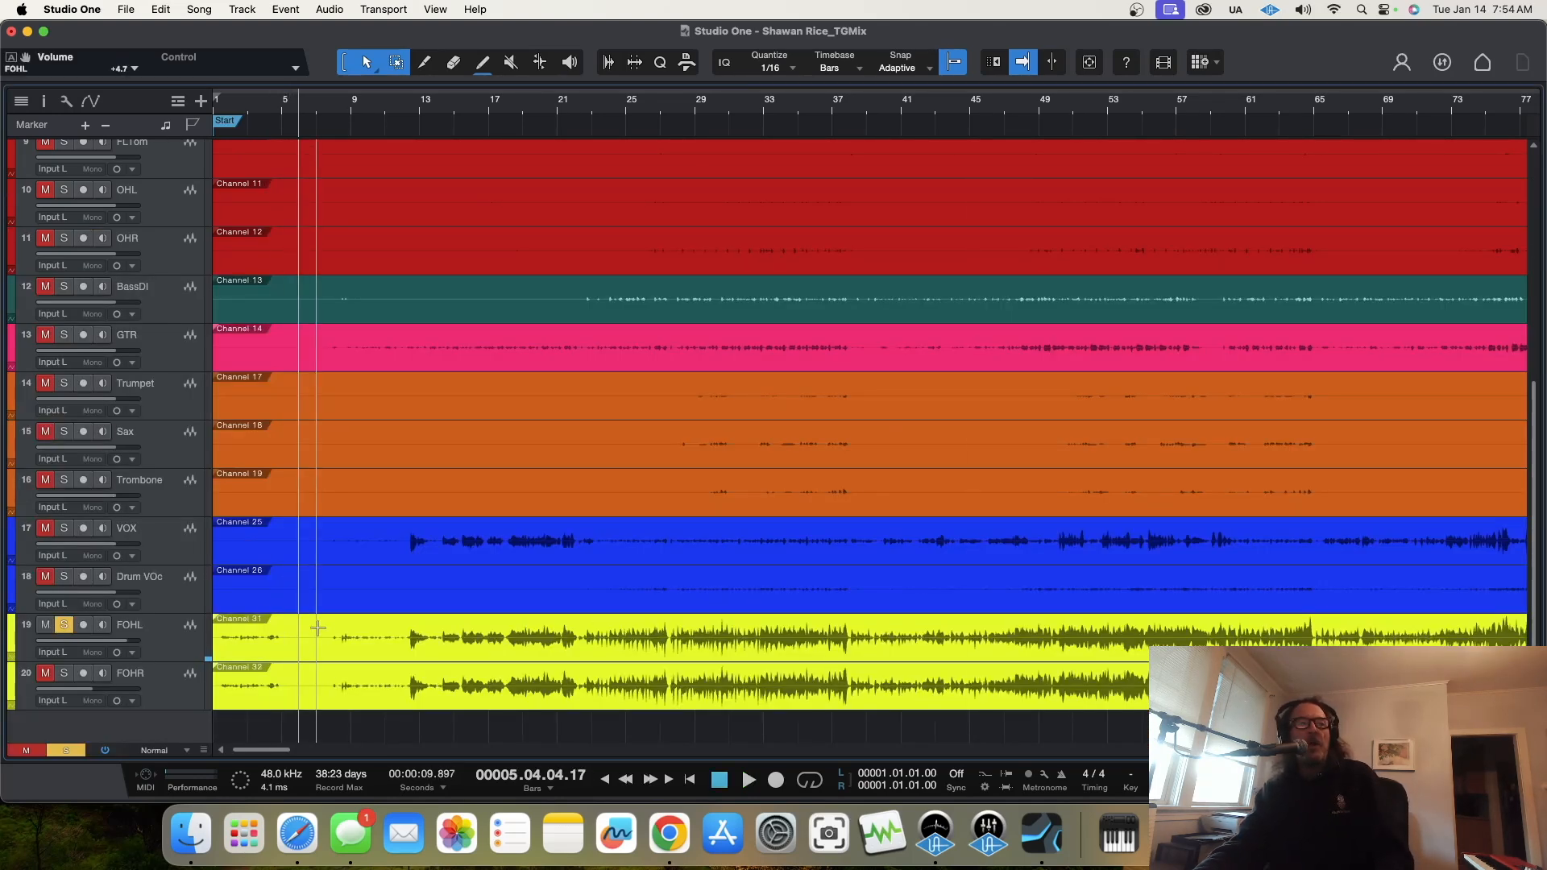
Step: Split the FOHL clip at about bar 12, just before the loud material begins
left_click(426, 67)
left_click(413, 634)
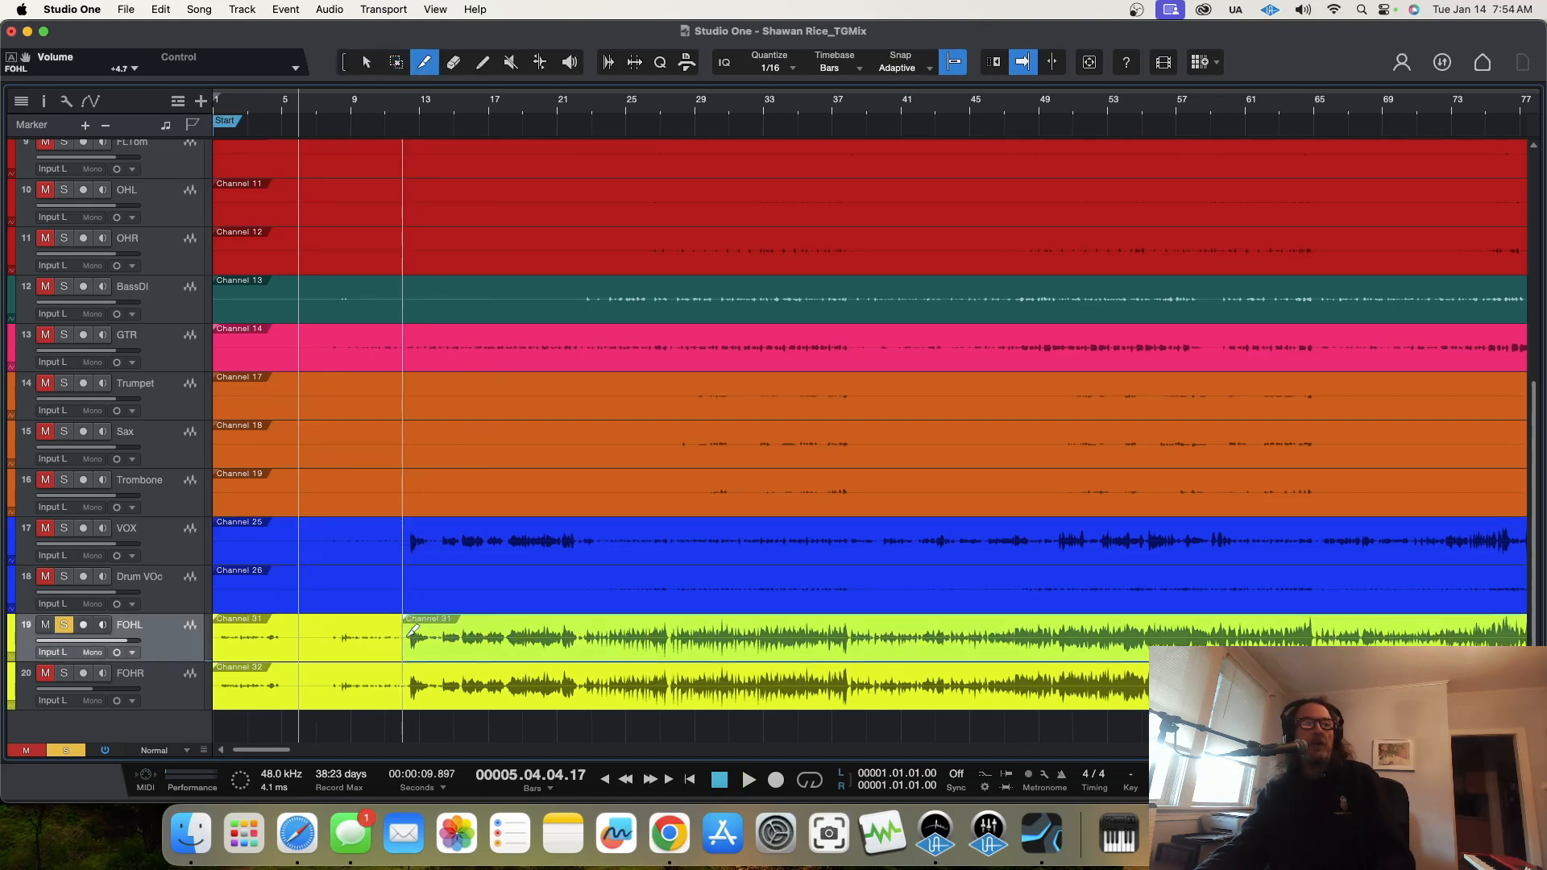
key("1")
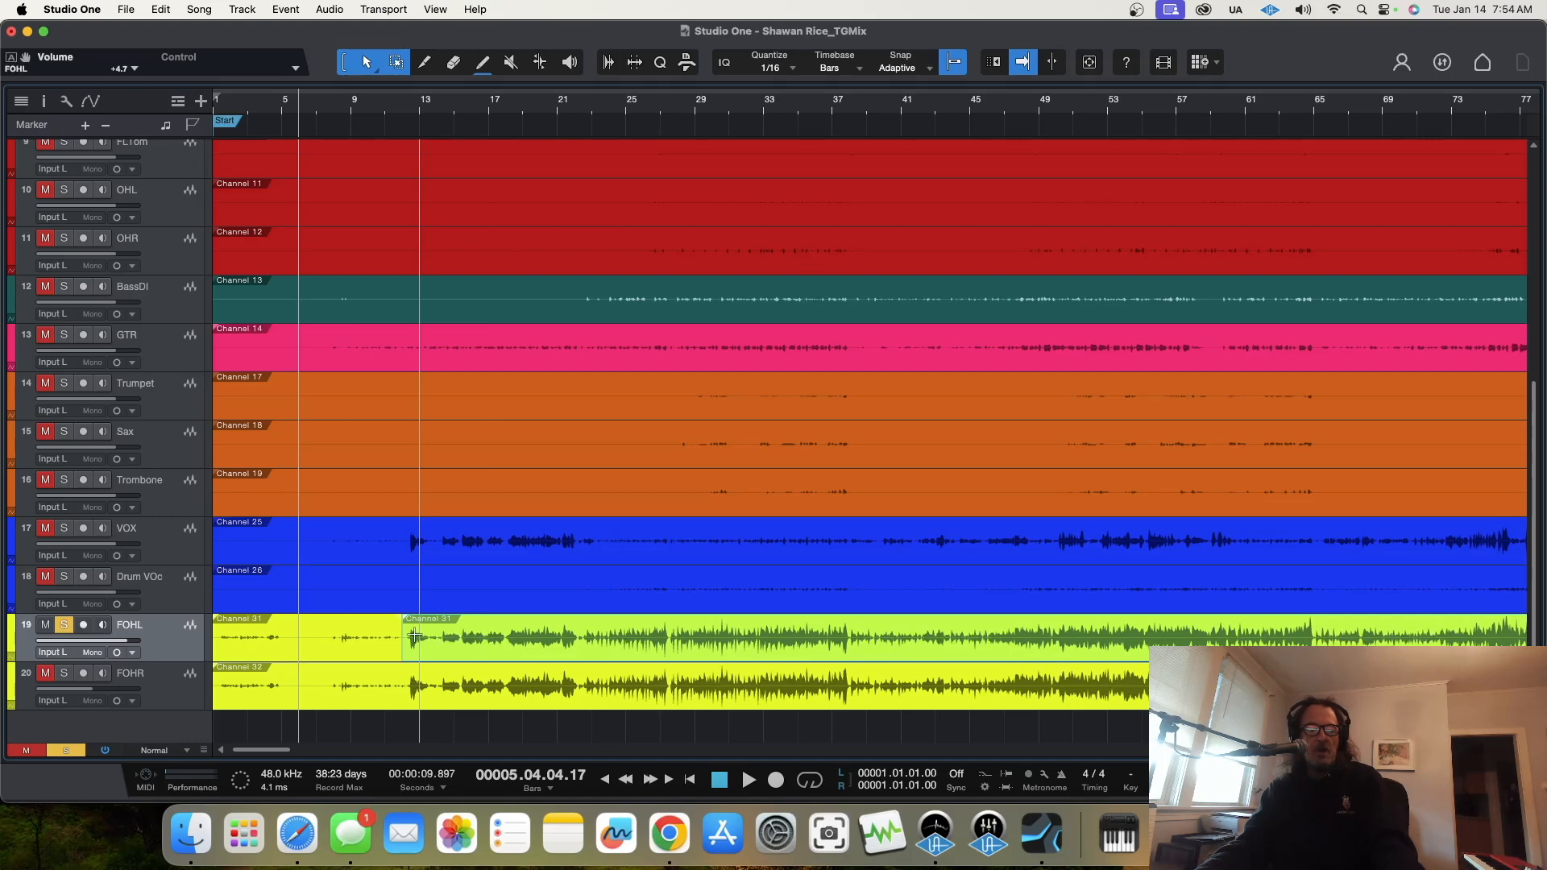
Step: Trim the start of the second FOHL clip forward until only its closing section near the song's end remains
key("w")
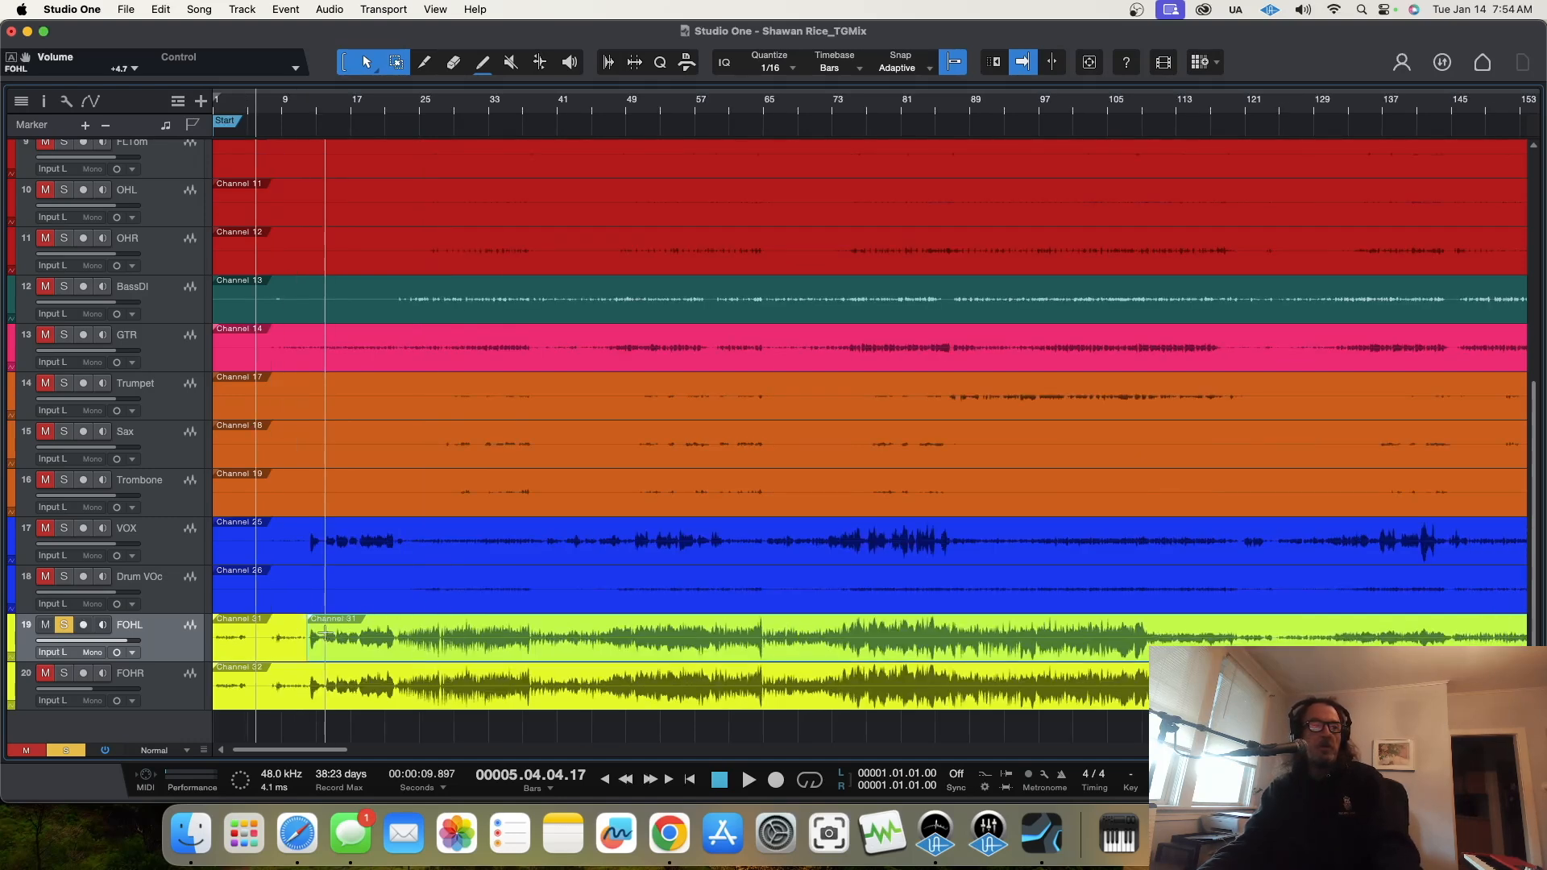
left_click_drag(326, 636, 1330, 600)
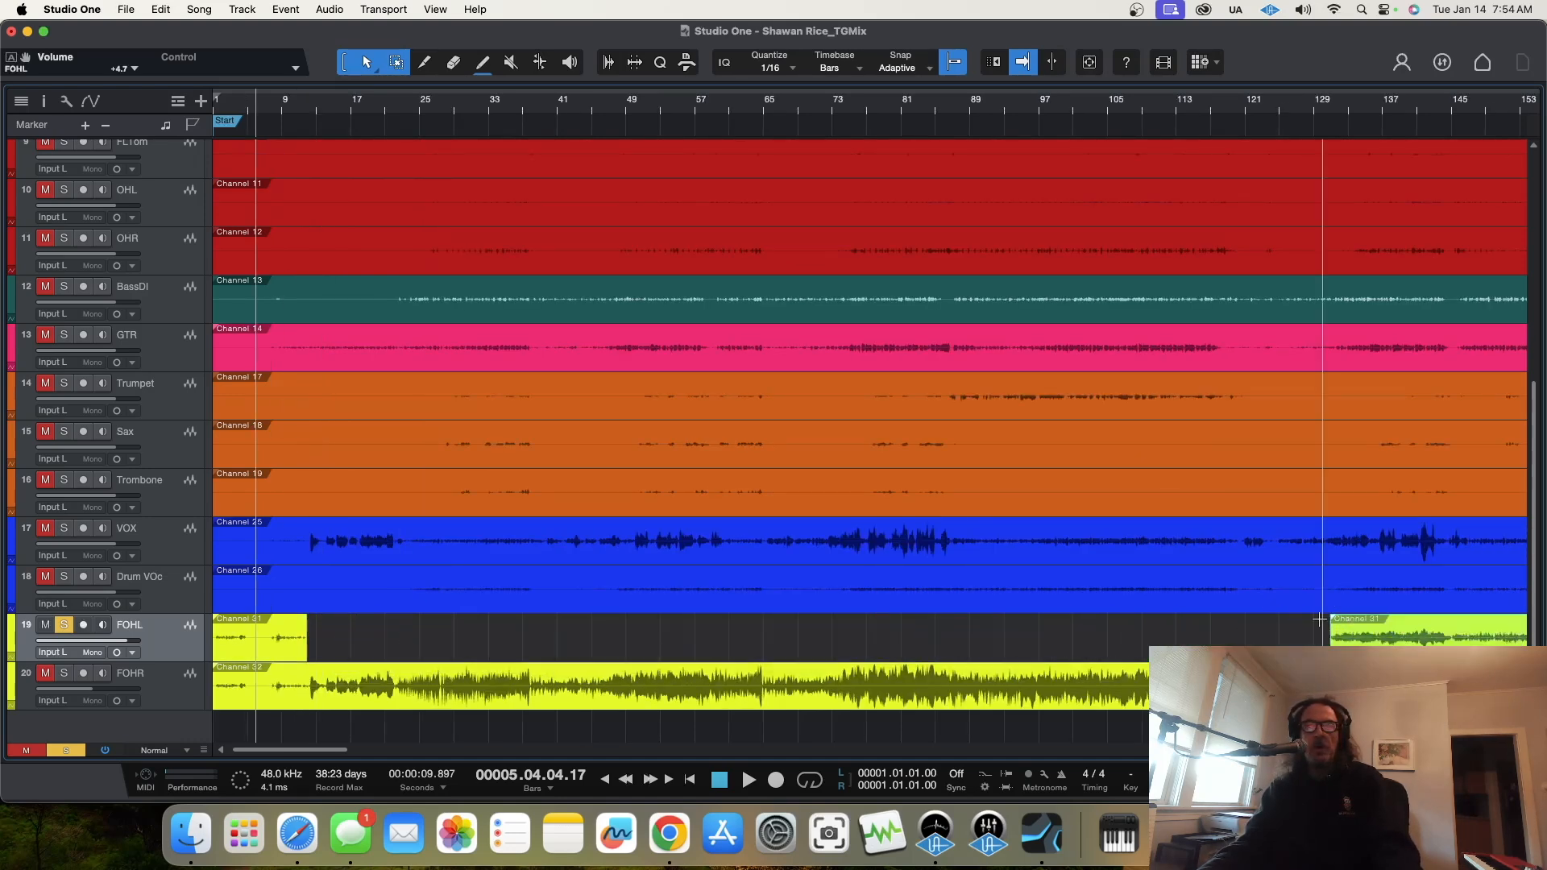
key("w")
key("w")
key("w")
key("w")
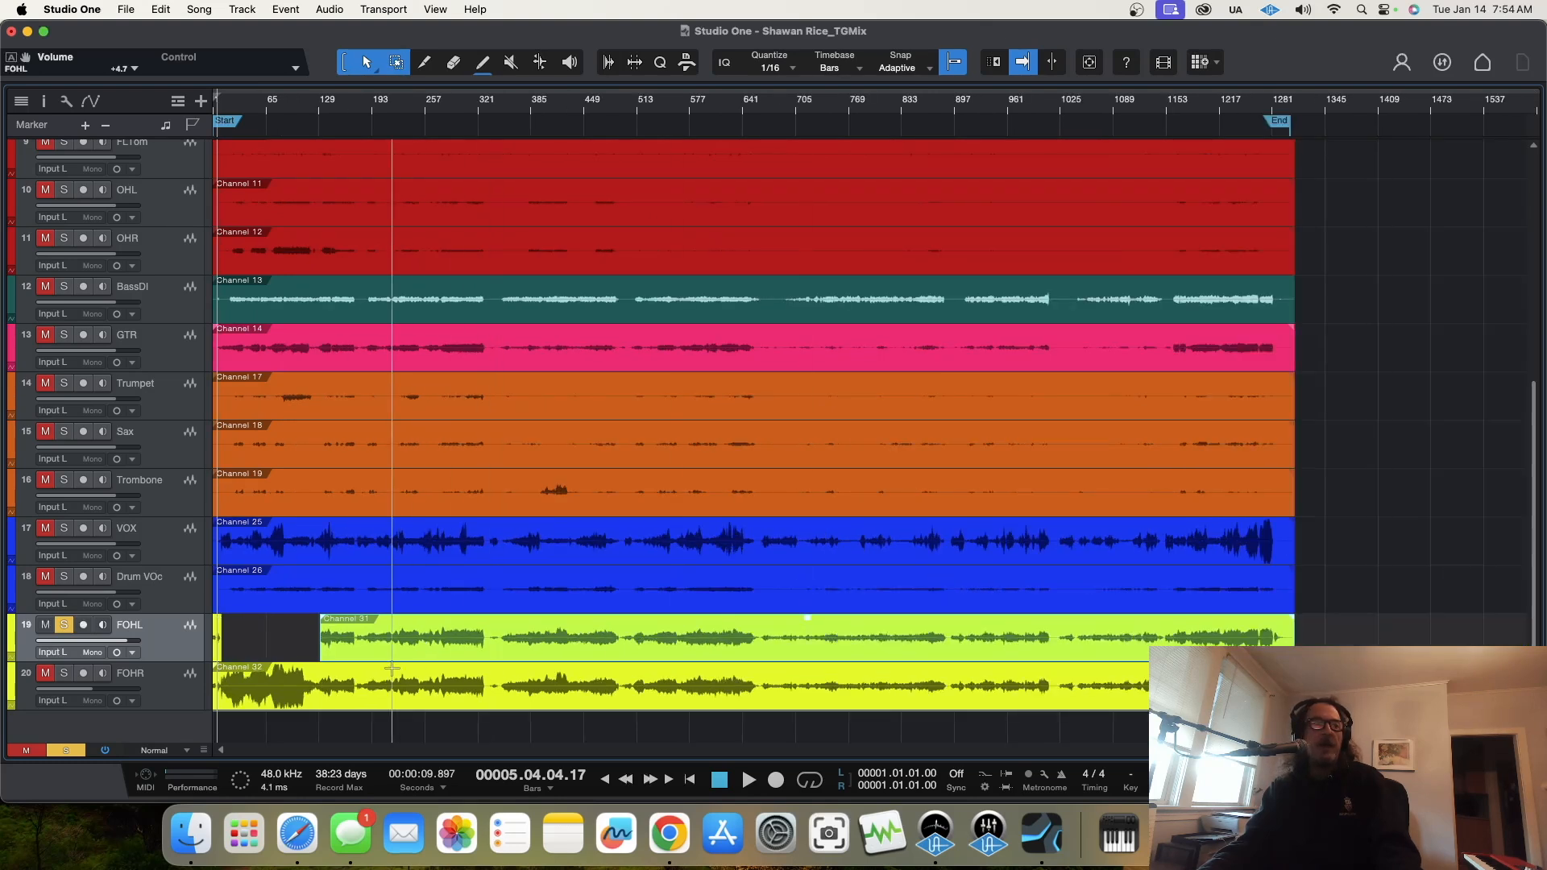
mouse_move(326, 637)
left_mouse_down()
mouse_move(1177, 633)
mouse_move(1271, 612)
left_mouse_up()
Step: Play the ending of the recording and trim the closing FOHL clip to start at about bar 1282
left_click_drag(1314, 107, 1322, 154)
left_click(1039, 105)
key("space")
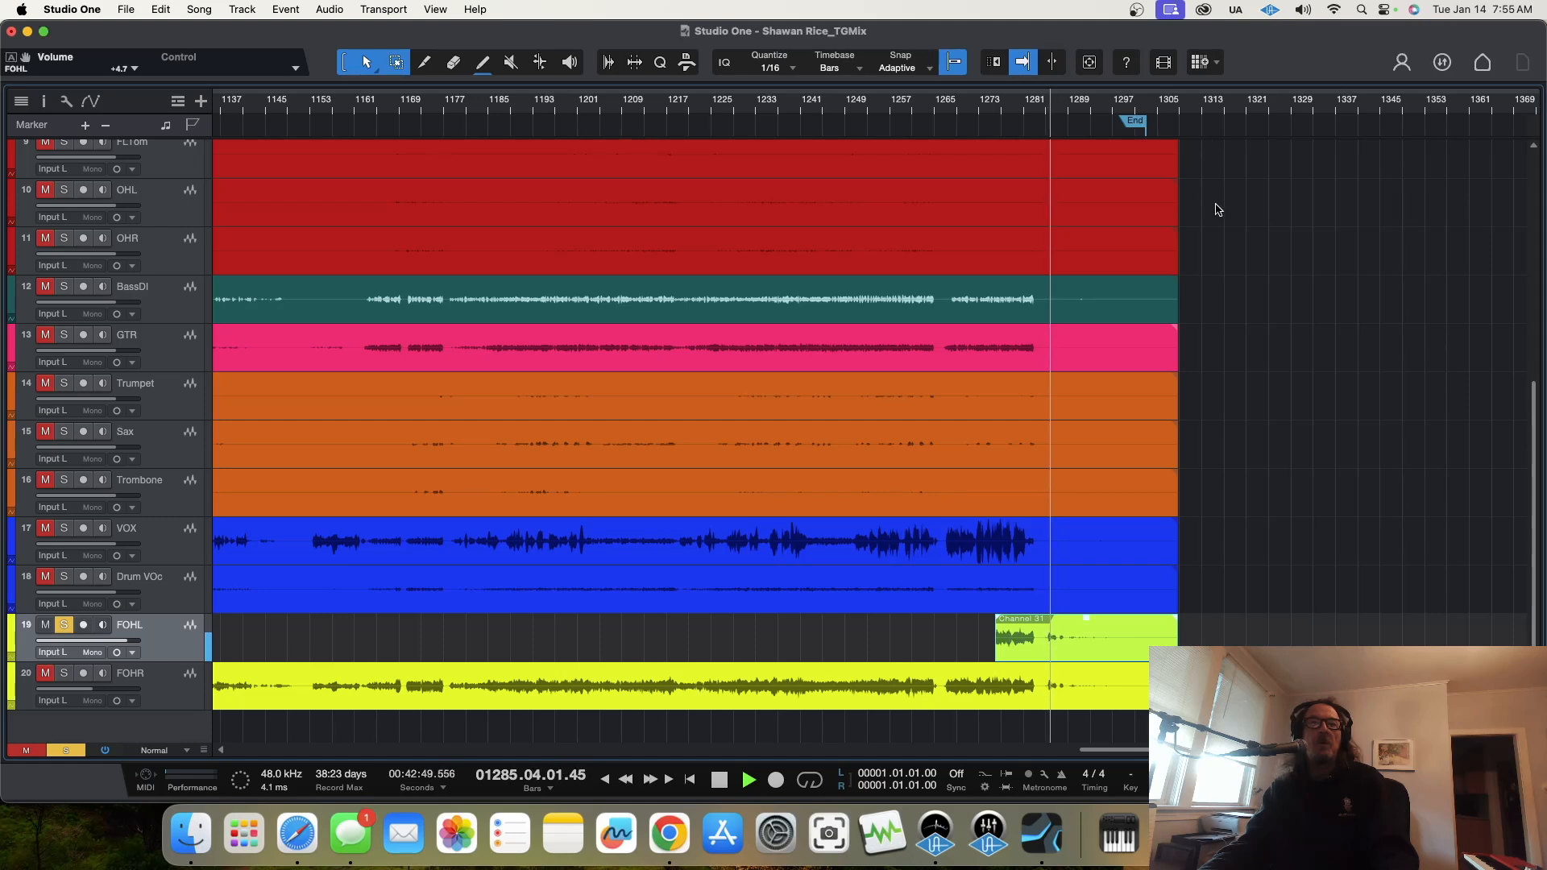
left_click_drag(997, 643, 1046, 622)
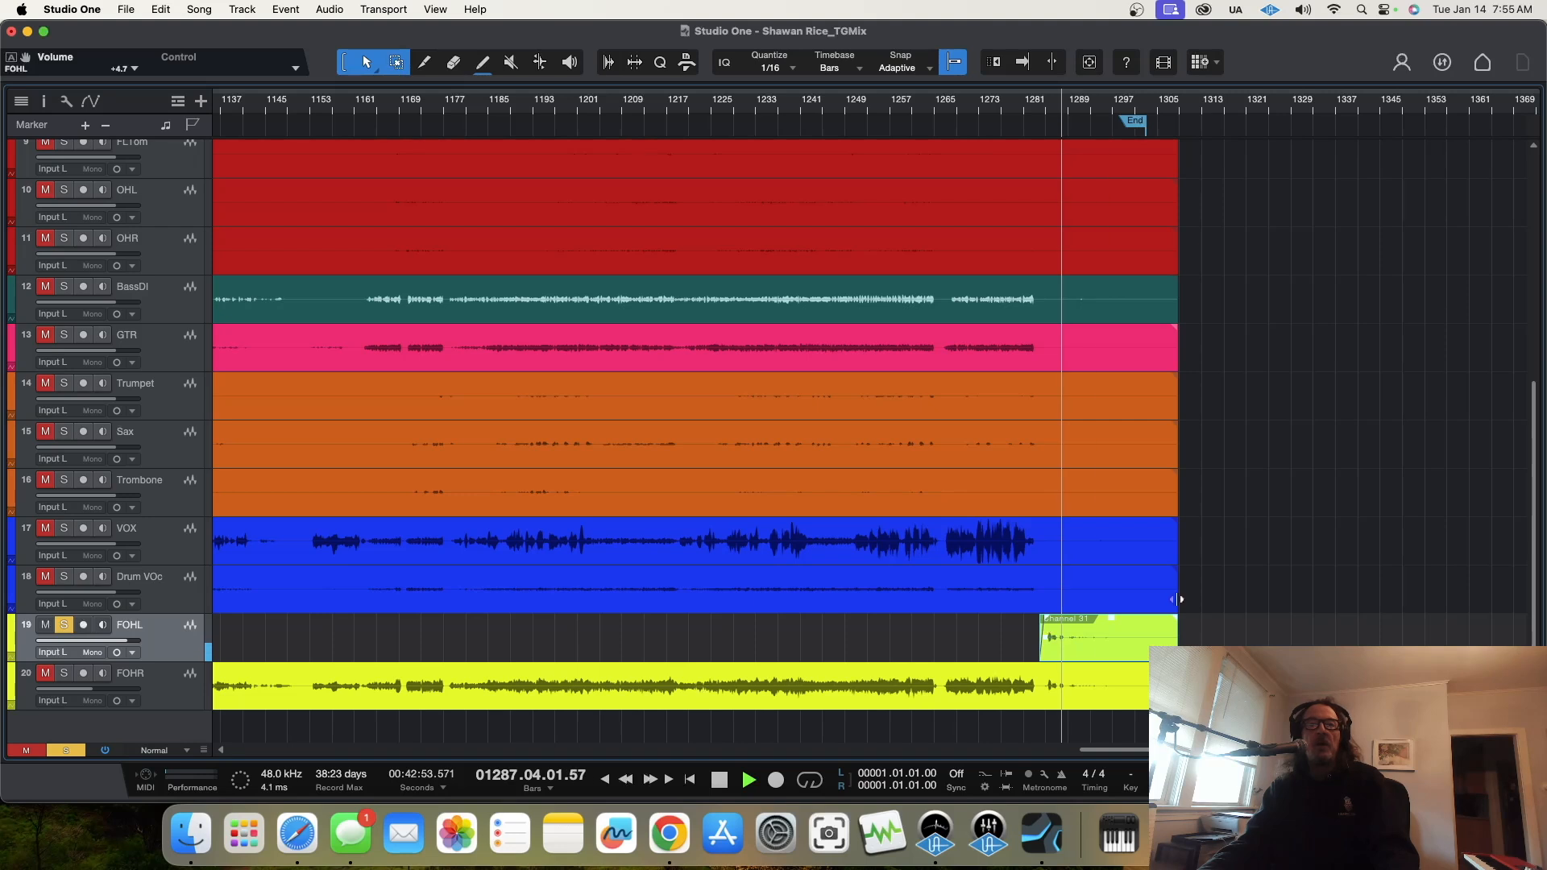
key("space")
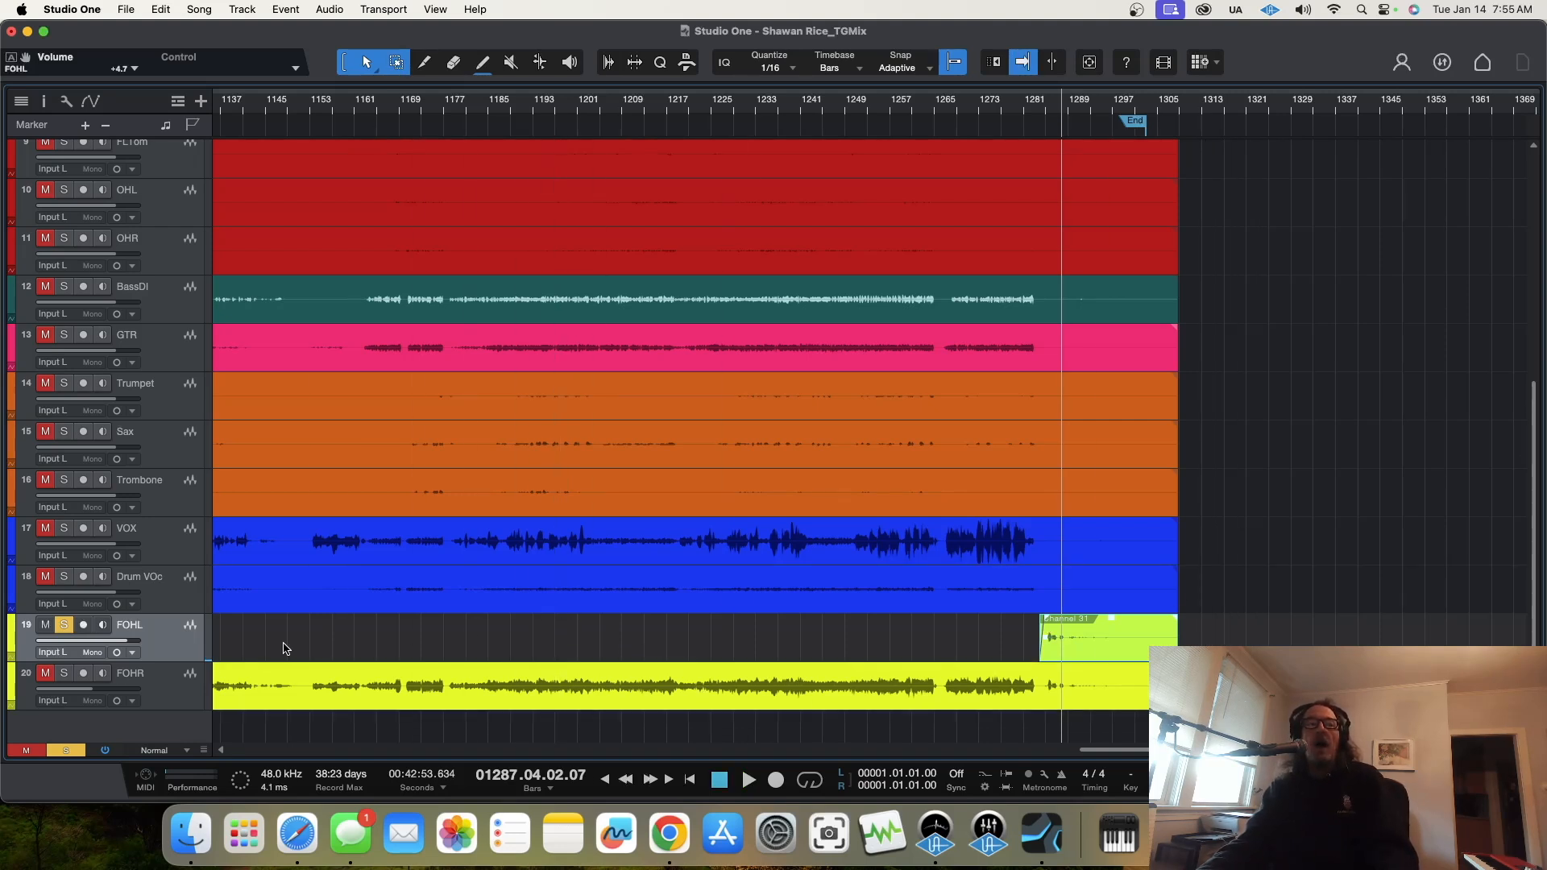
Step: Delete the FOHR track
left_click(151, 695)
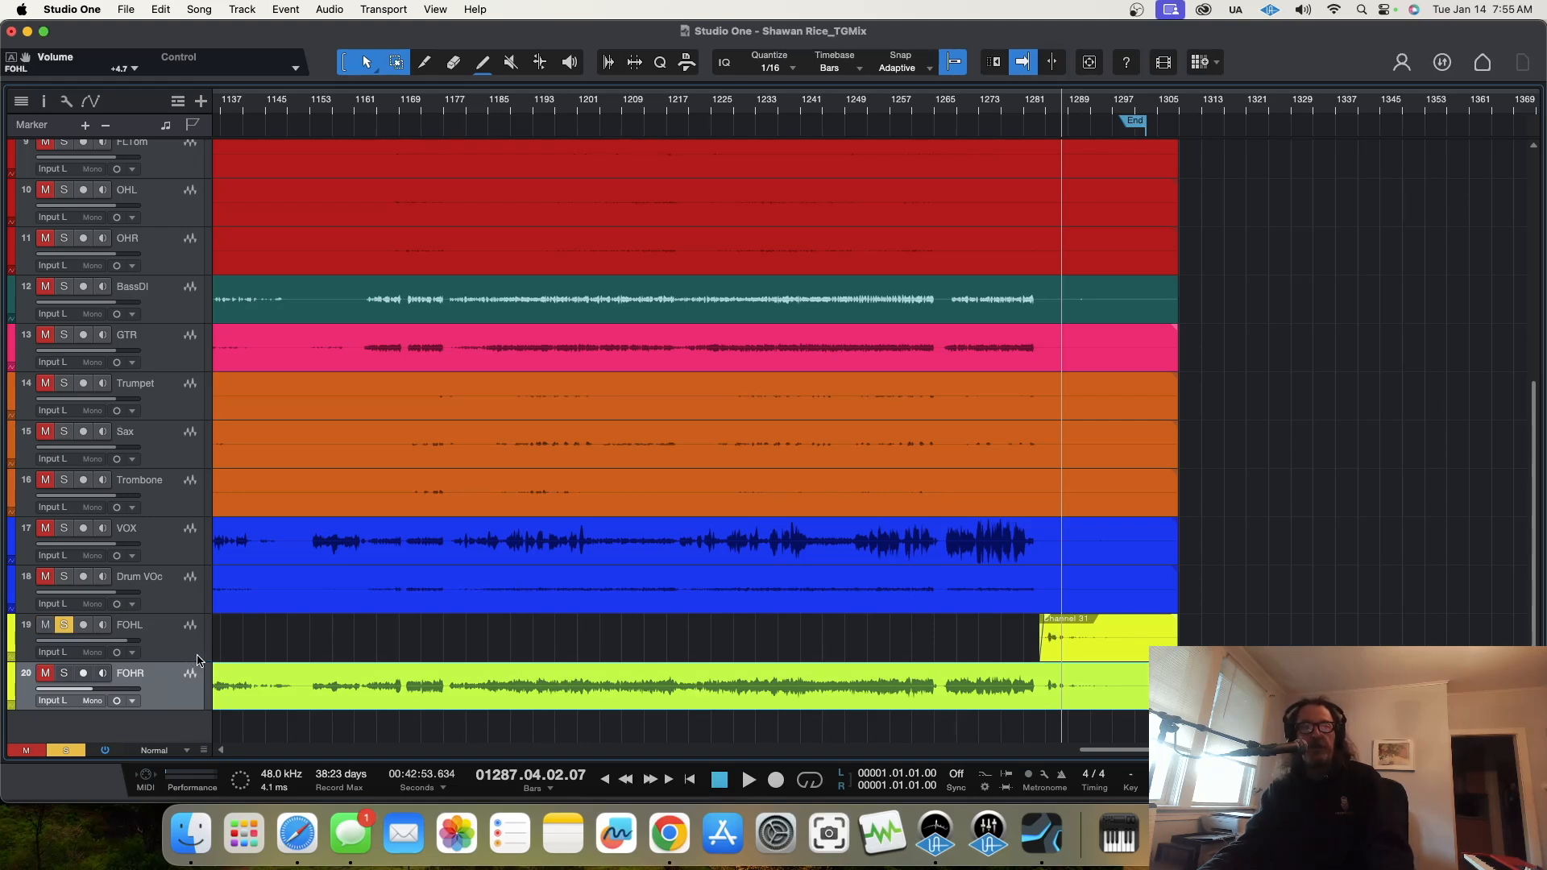
scroll(197, 661, "up", 1)
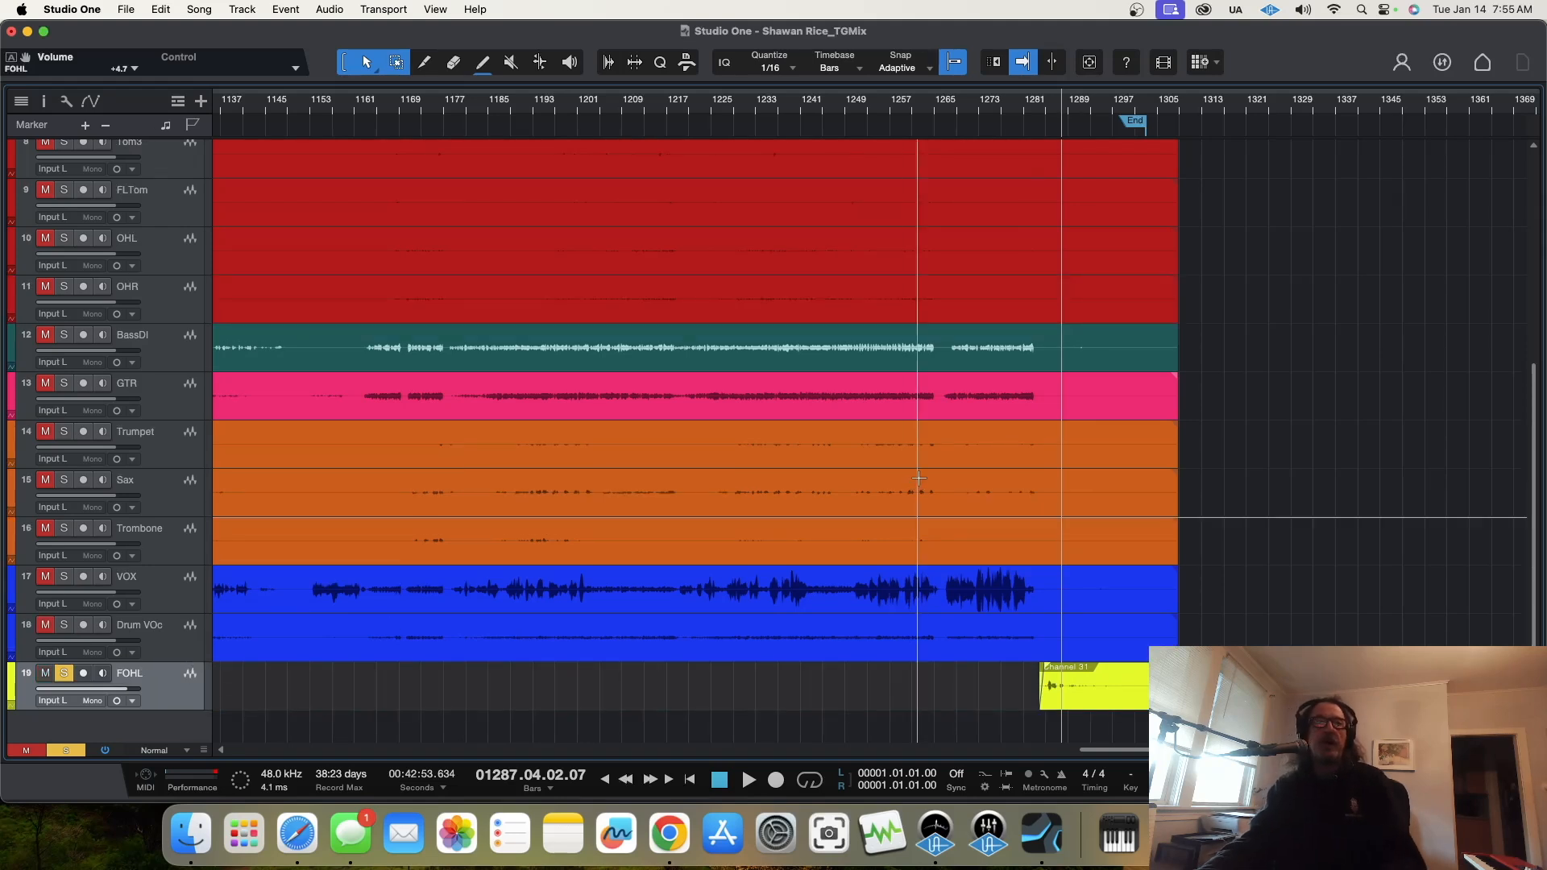
key("shift+f")
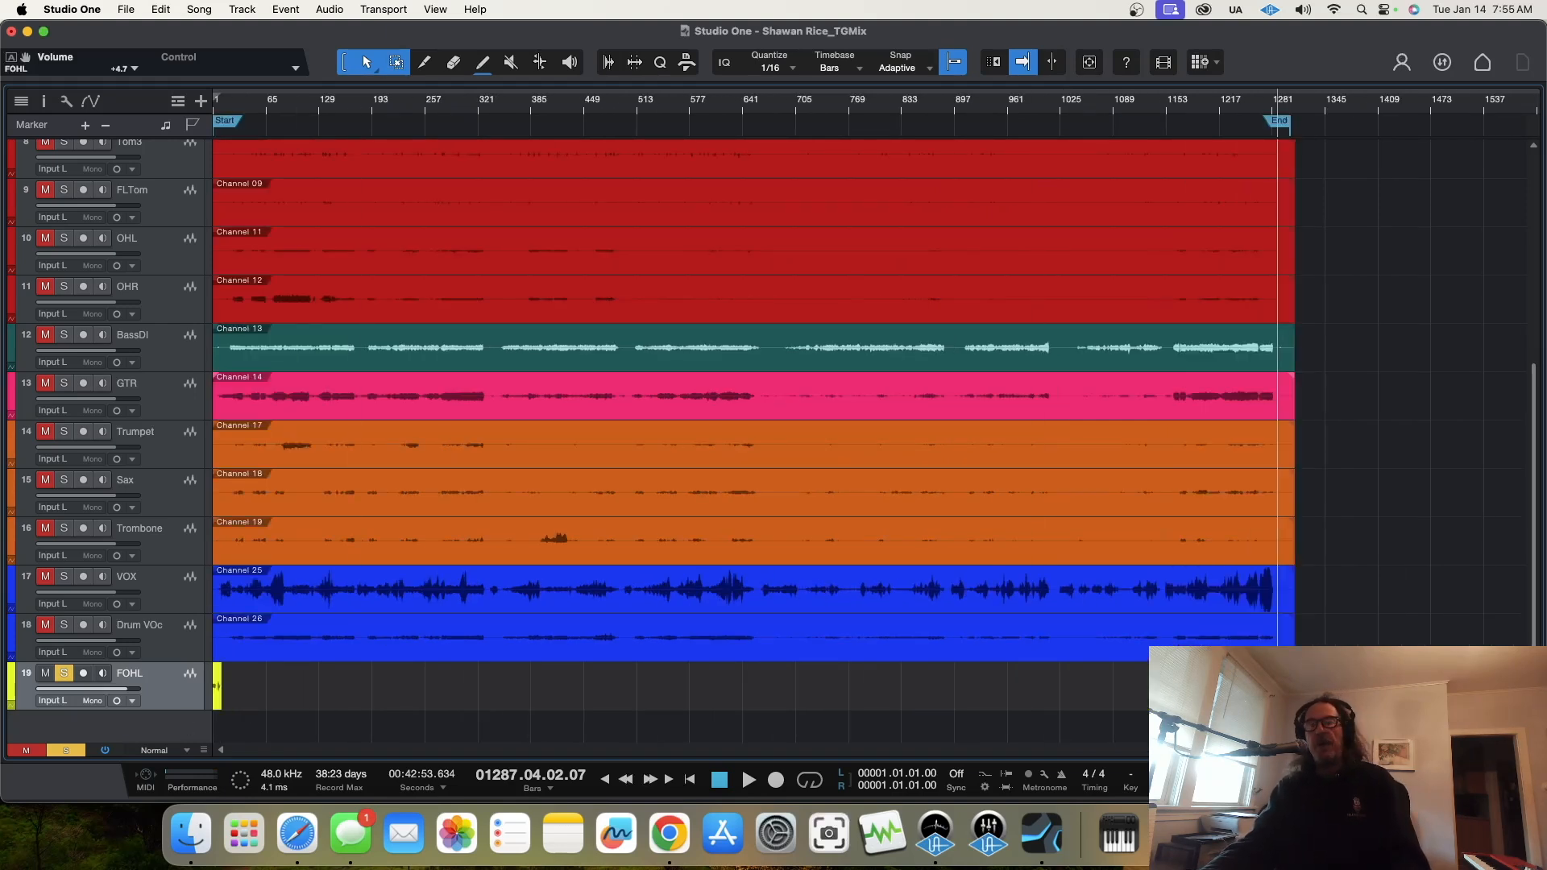
Step: Pan the FOHL channel almost to centre at L1 and turn off its solo
key("F3")
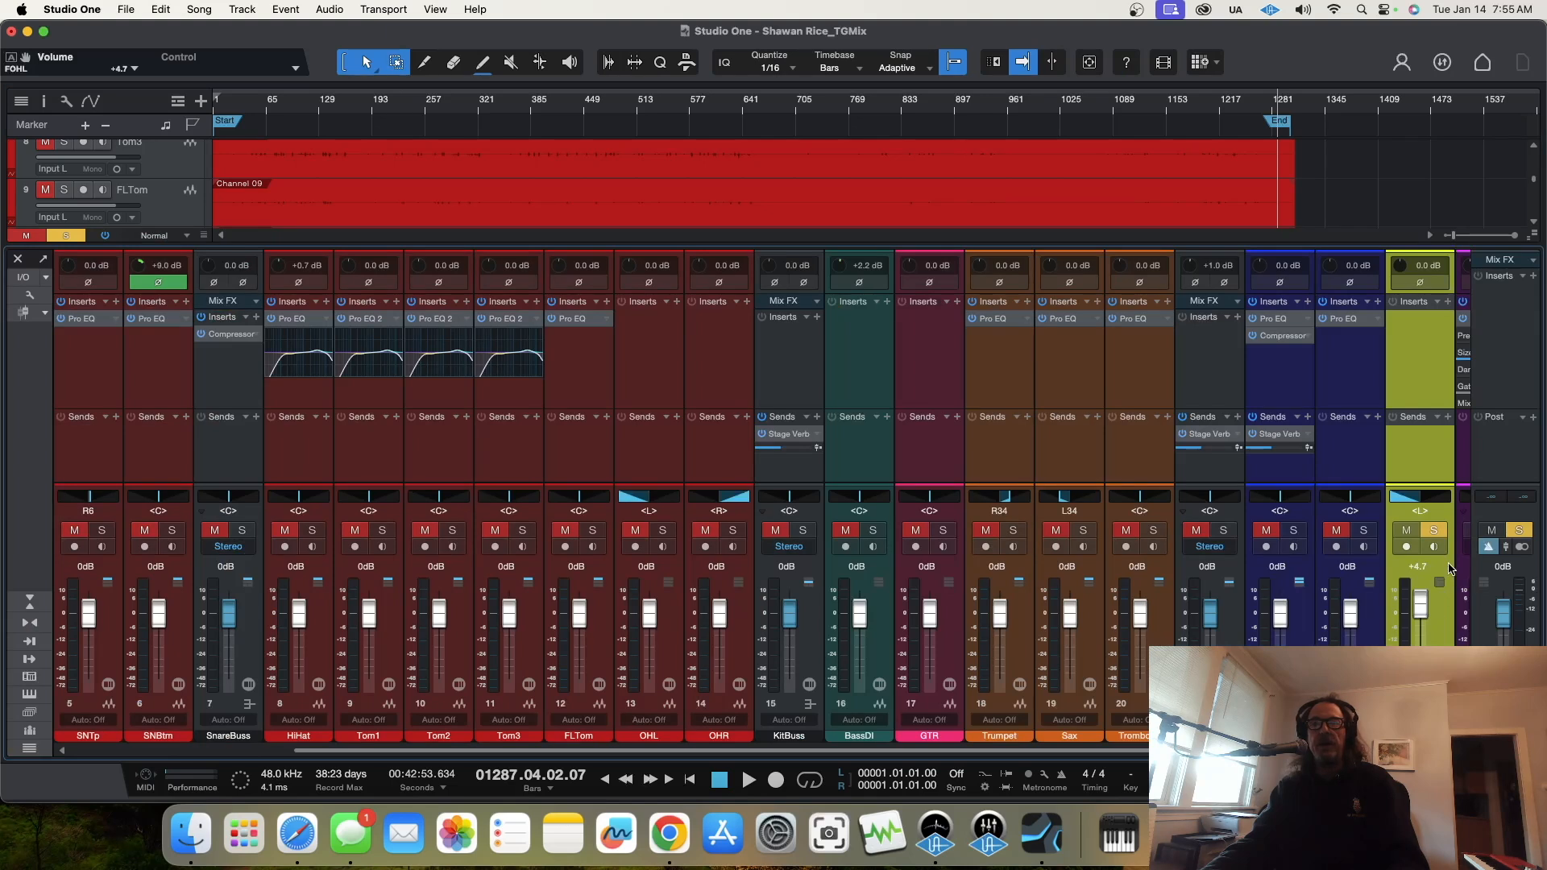
left_click_drag(1411, 505, 1431, 540)
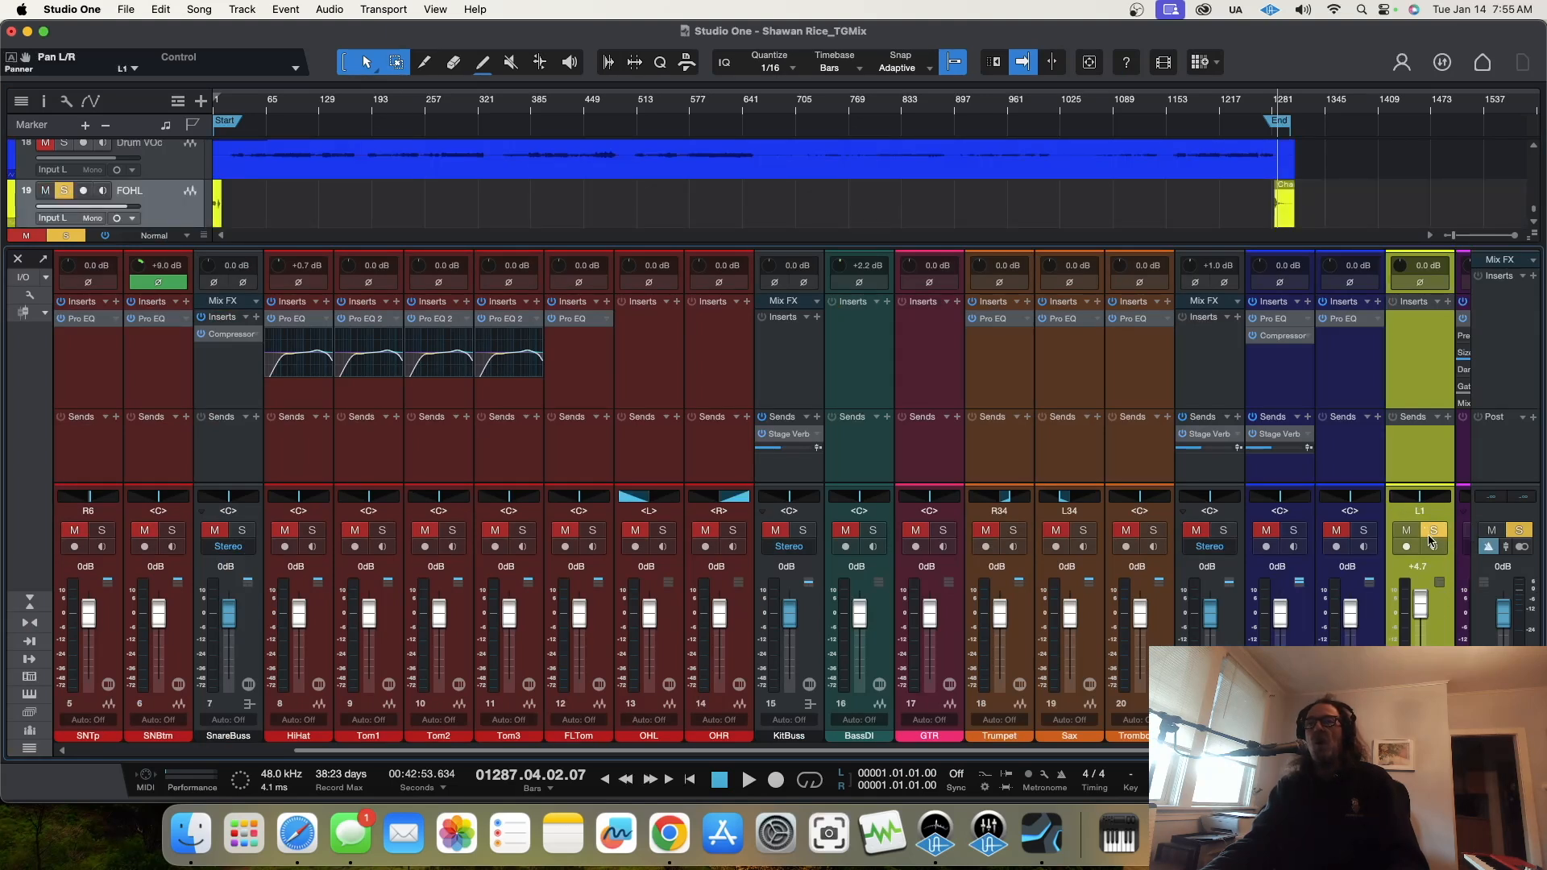
left_click(1434, 531)
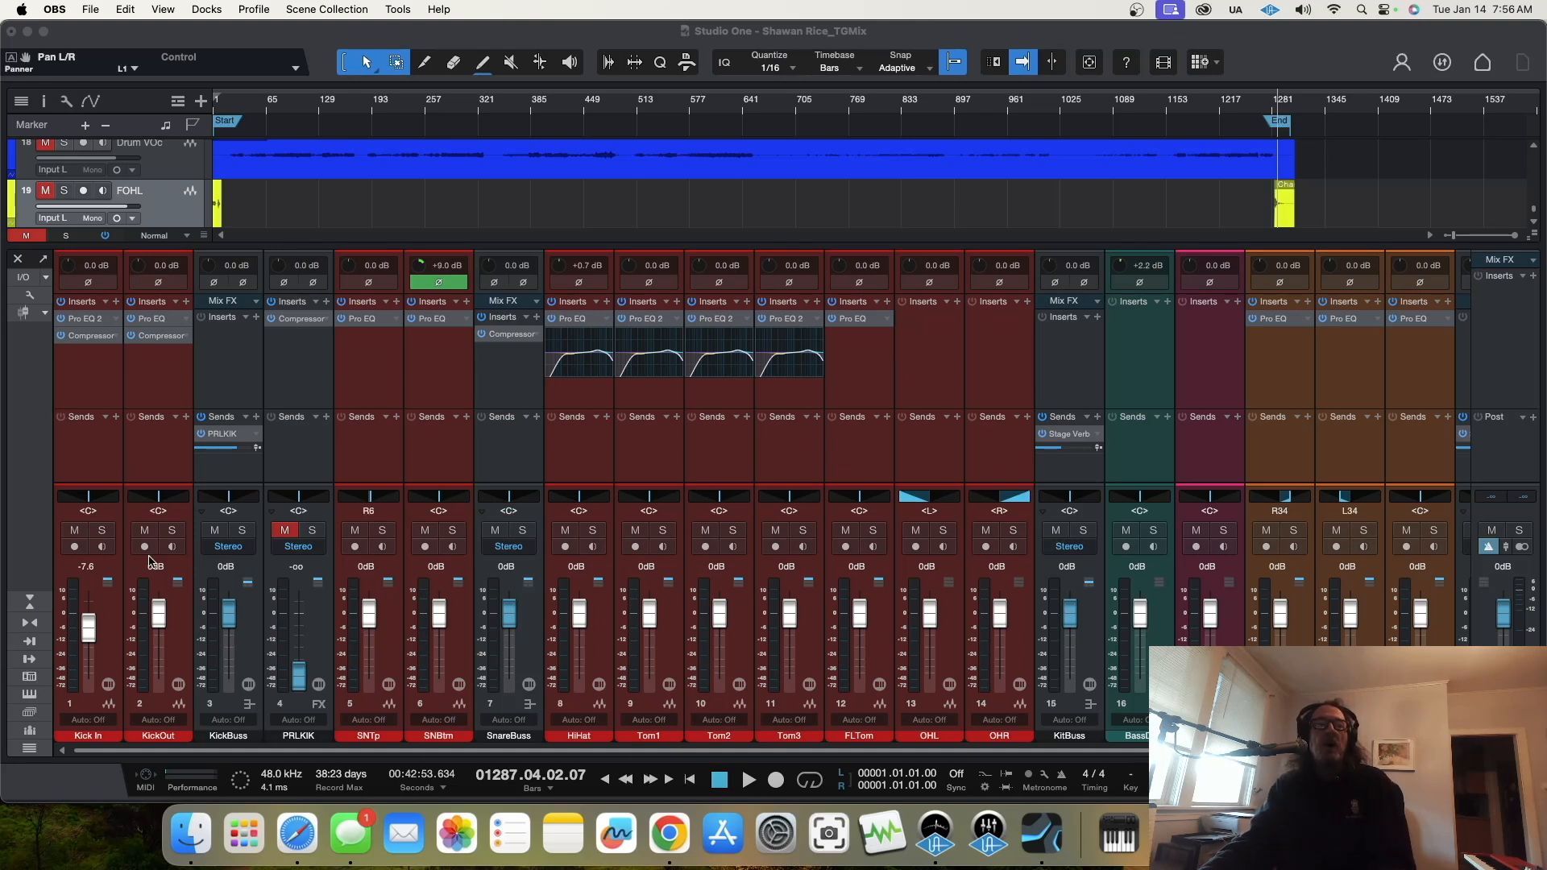
Step: Solo the Kick In channel and open its Pro EQ 2 and Compressor side by side
left_click(102, 531)
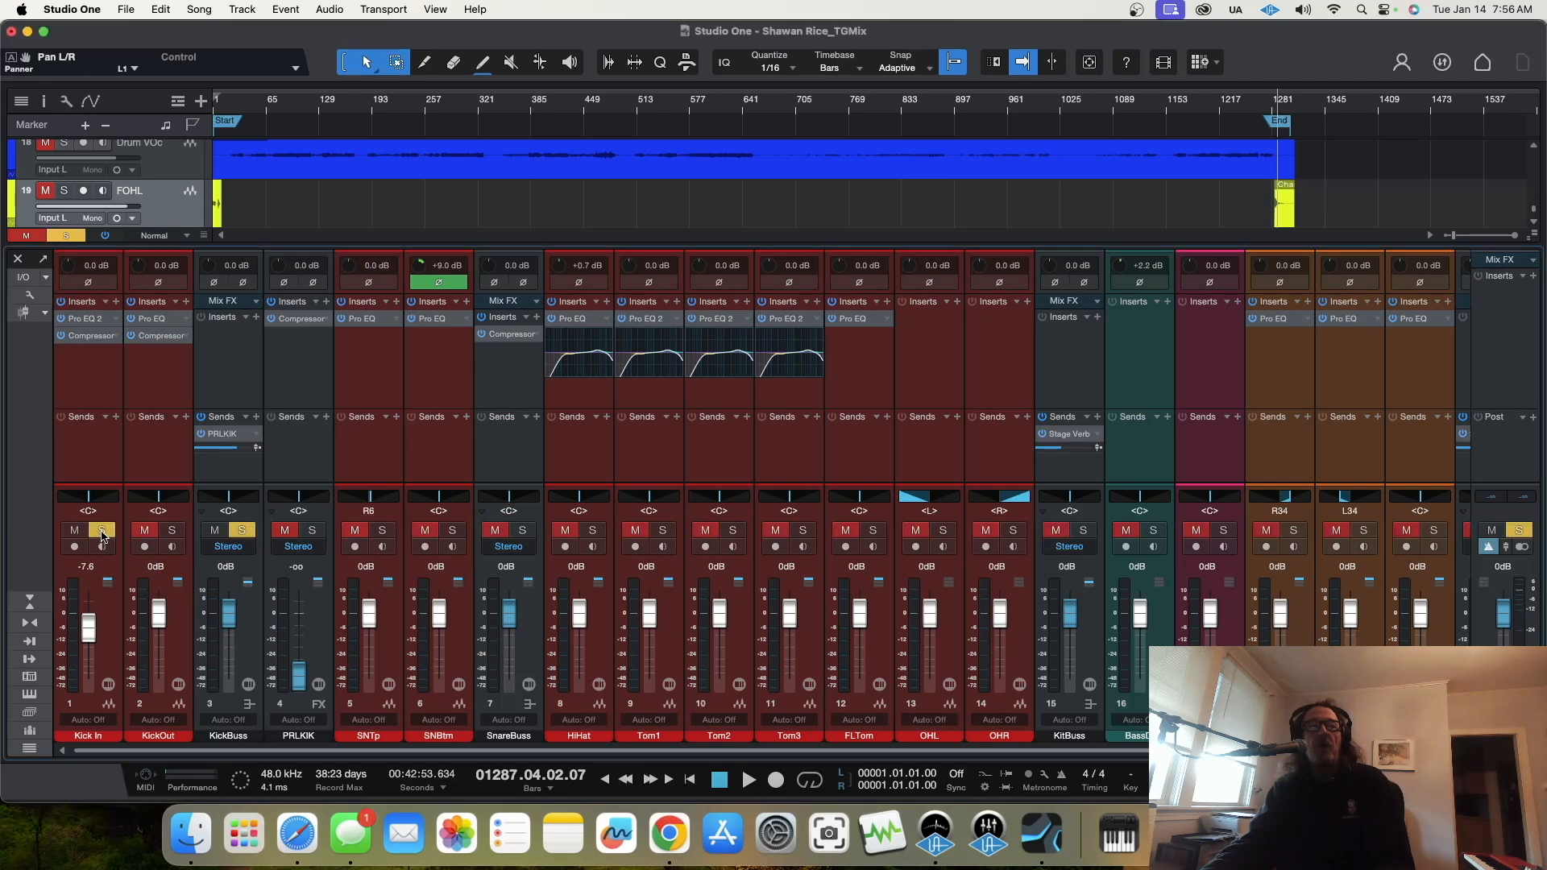
left_click(88, 321)
left_click_drag(959, 227, 494, 105)
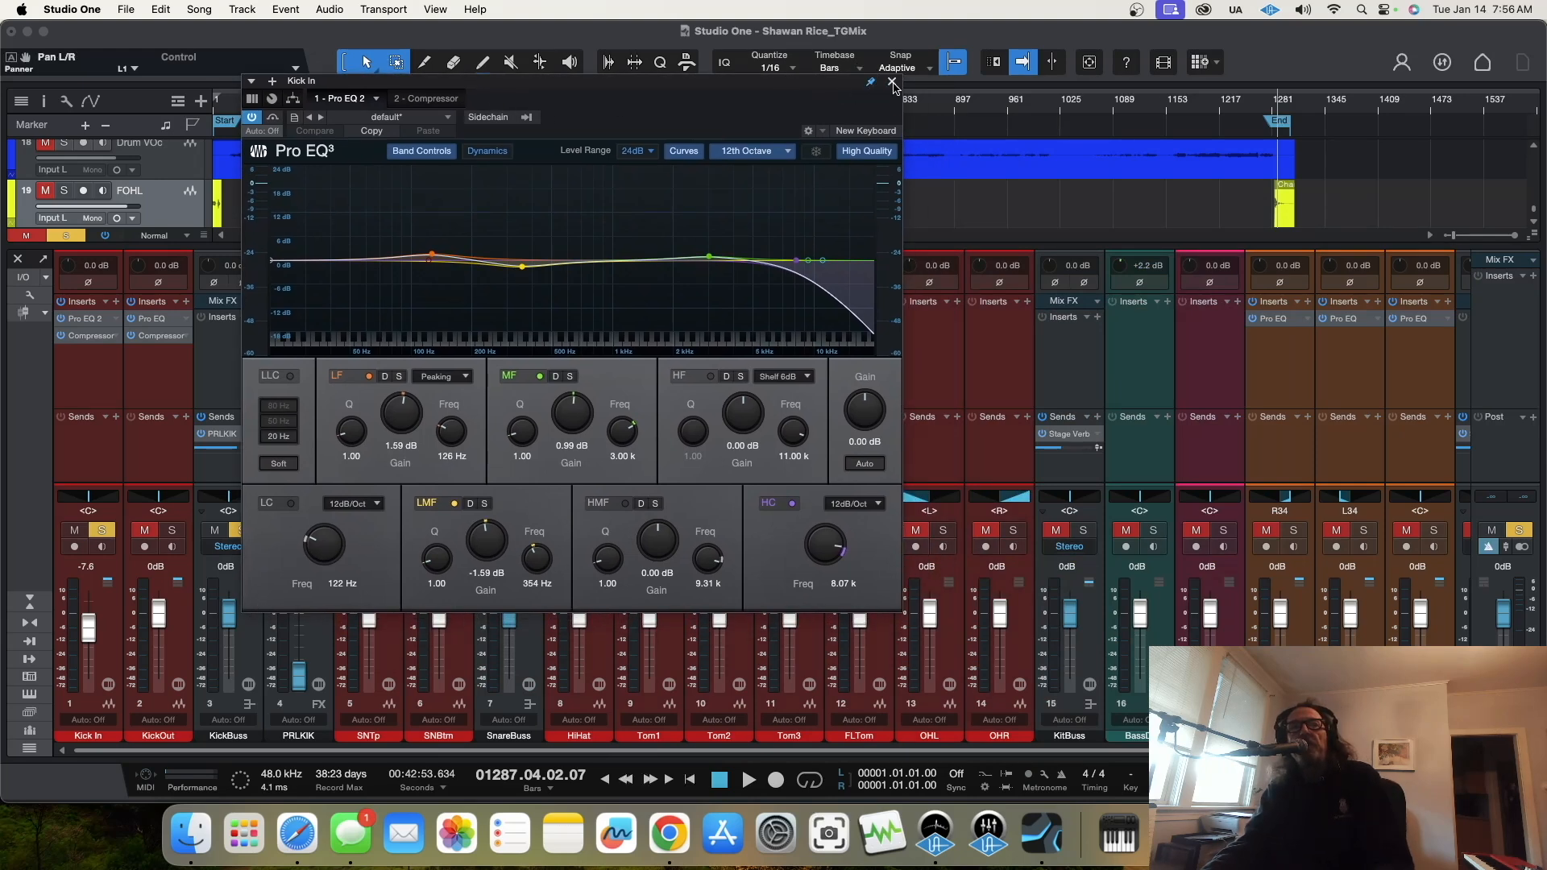
left_click(91, 336)
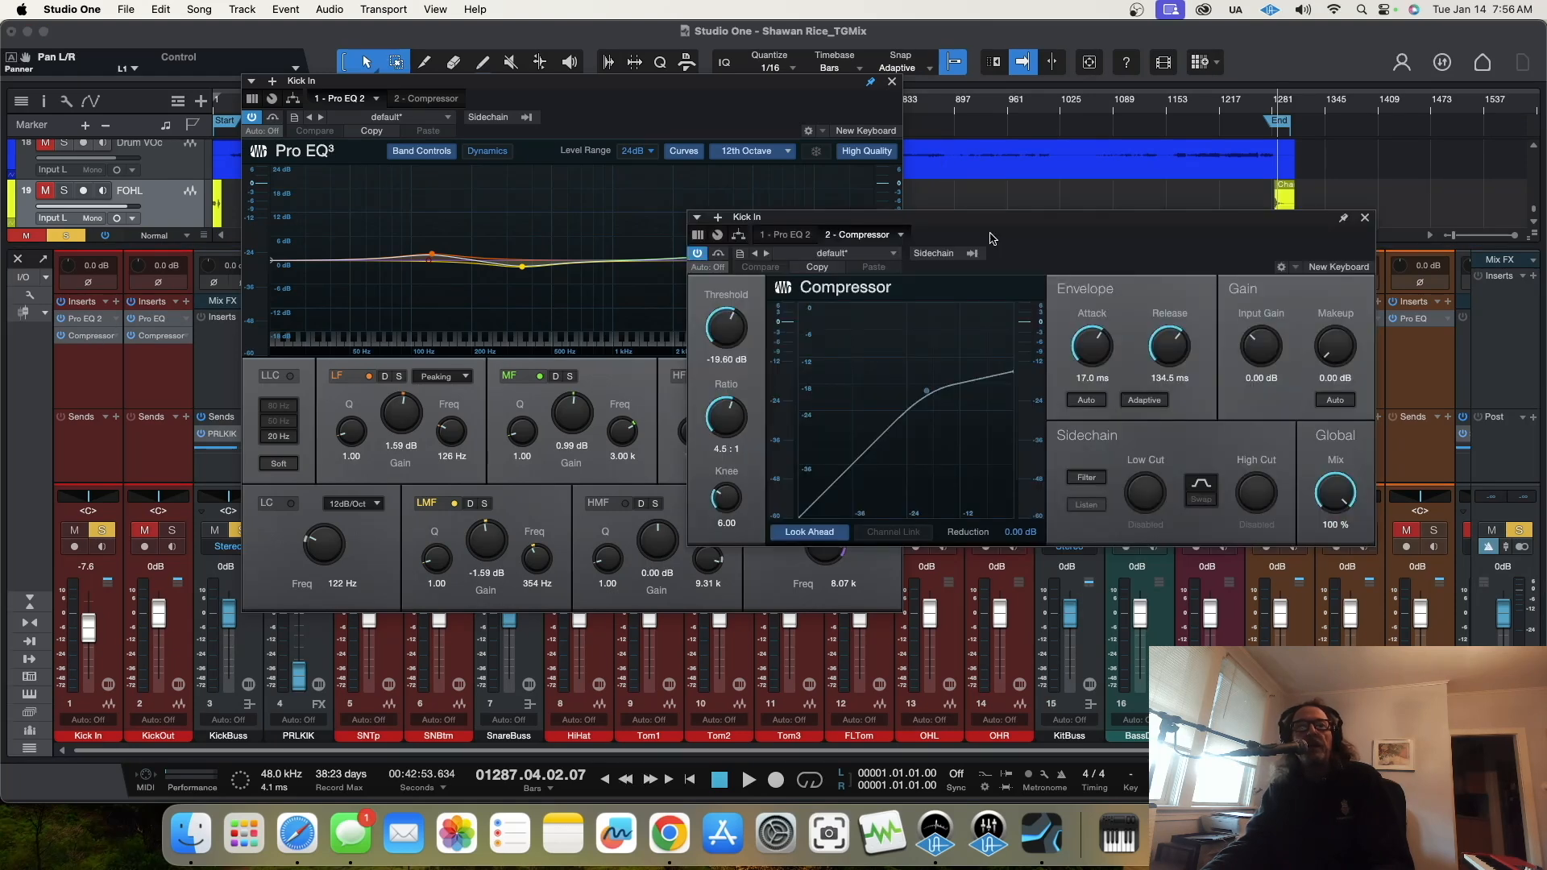
left_click_drag(993, 229, 1110, 353)
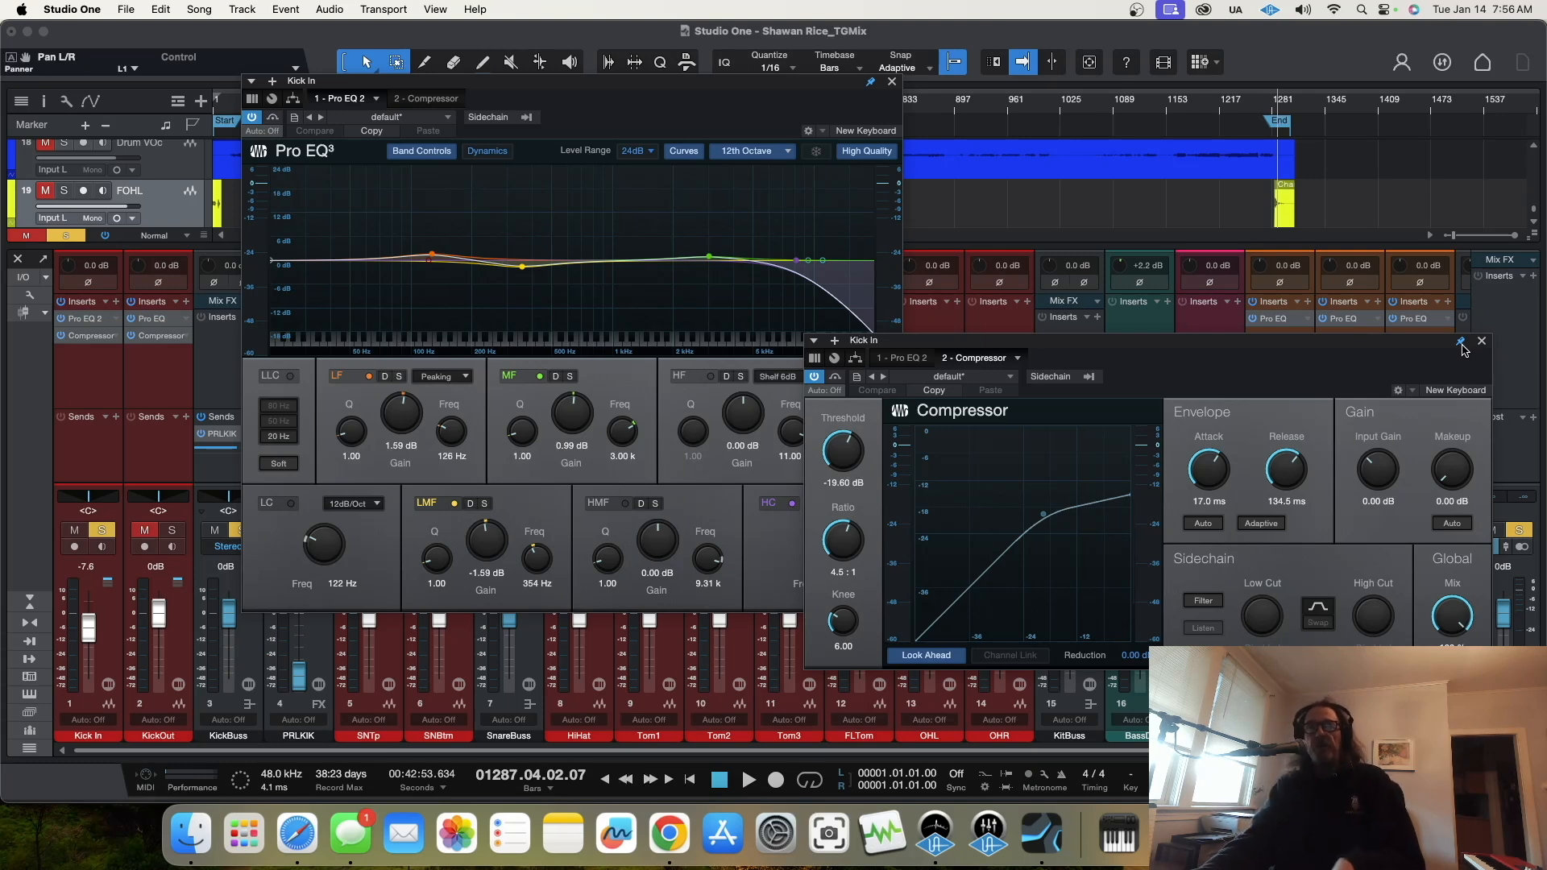
left_click_drag(791, 80, 685, 192)
left_click_drag(1111, 346, 1101, 200)
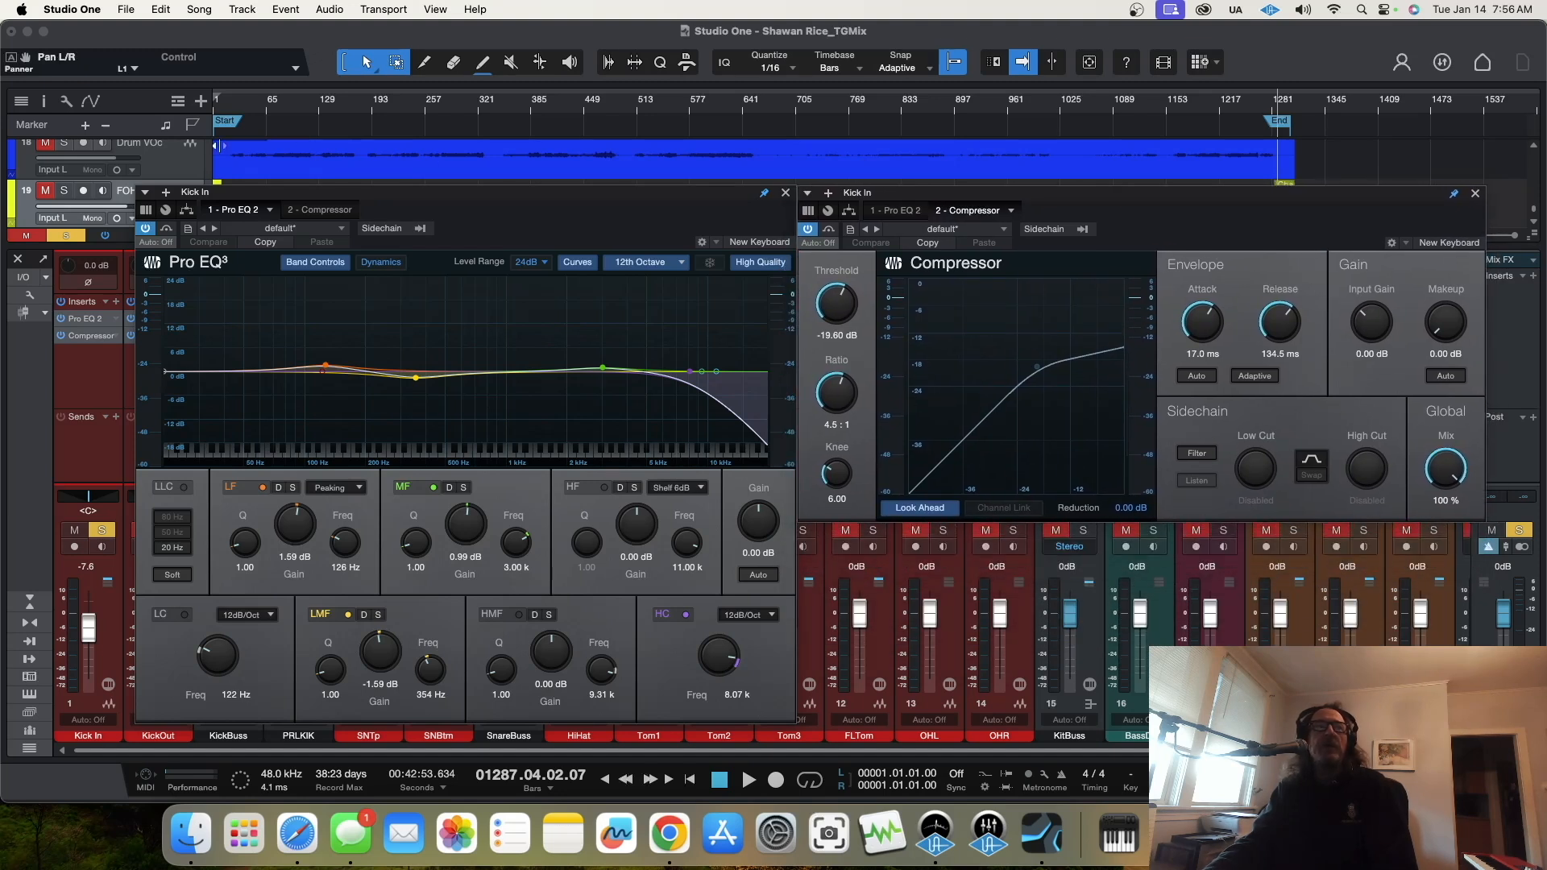
Step: Loop bars 96 to 267 and play the soloed Kick In from inside the loop
left_click(282, 113)
key("space")
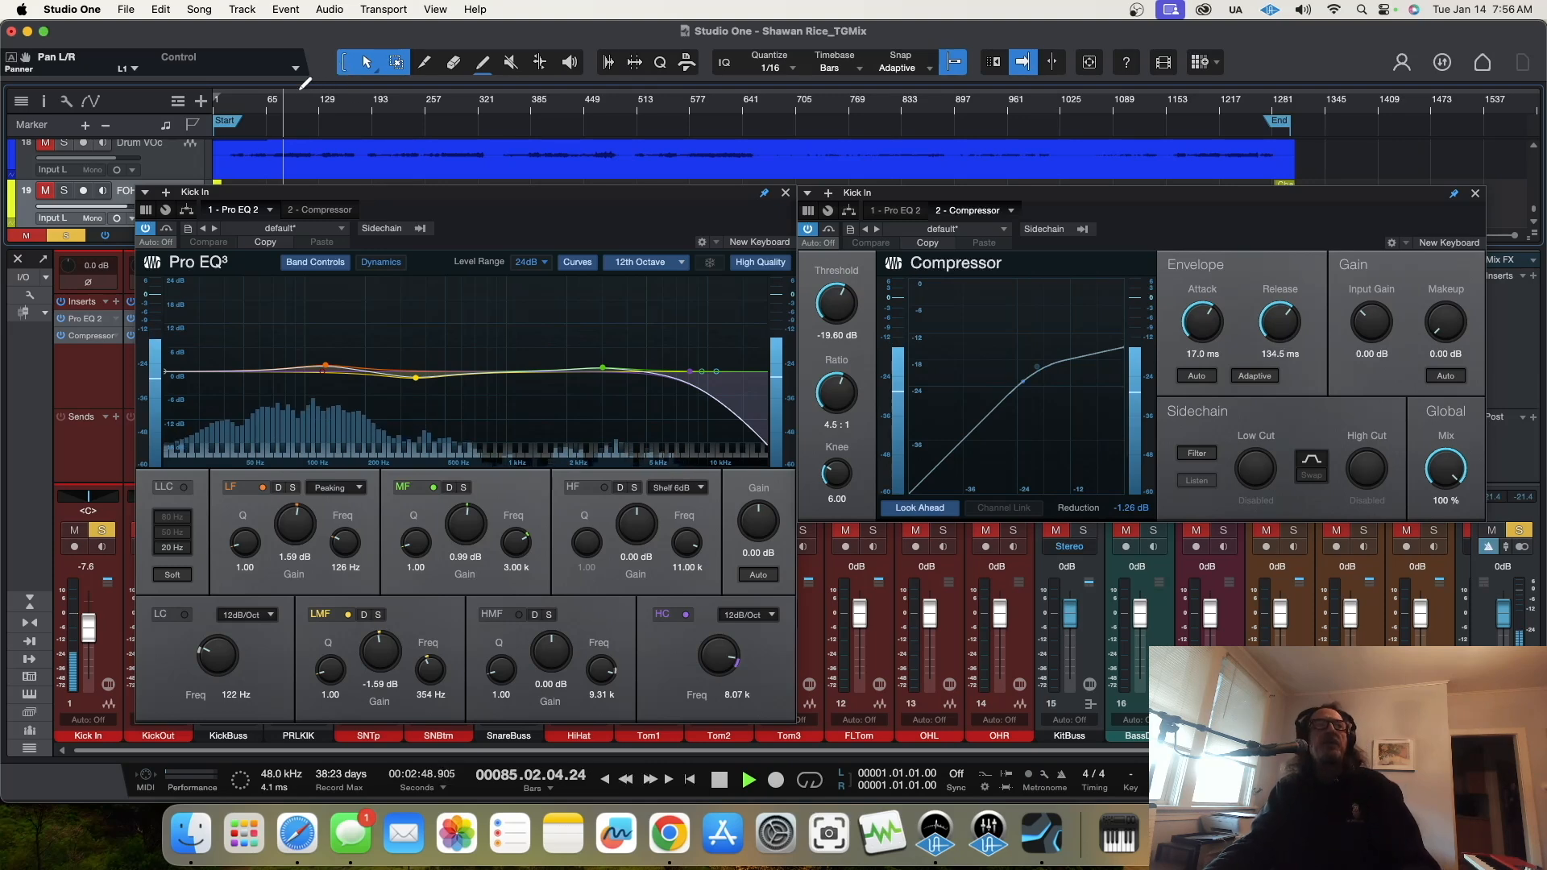
left_click_drag(292, 94, 433, 95)
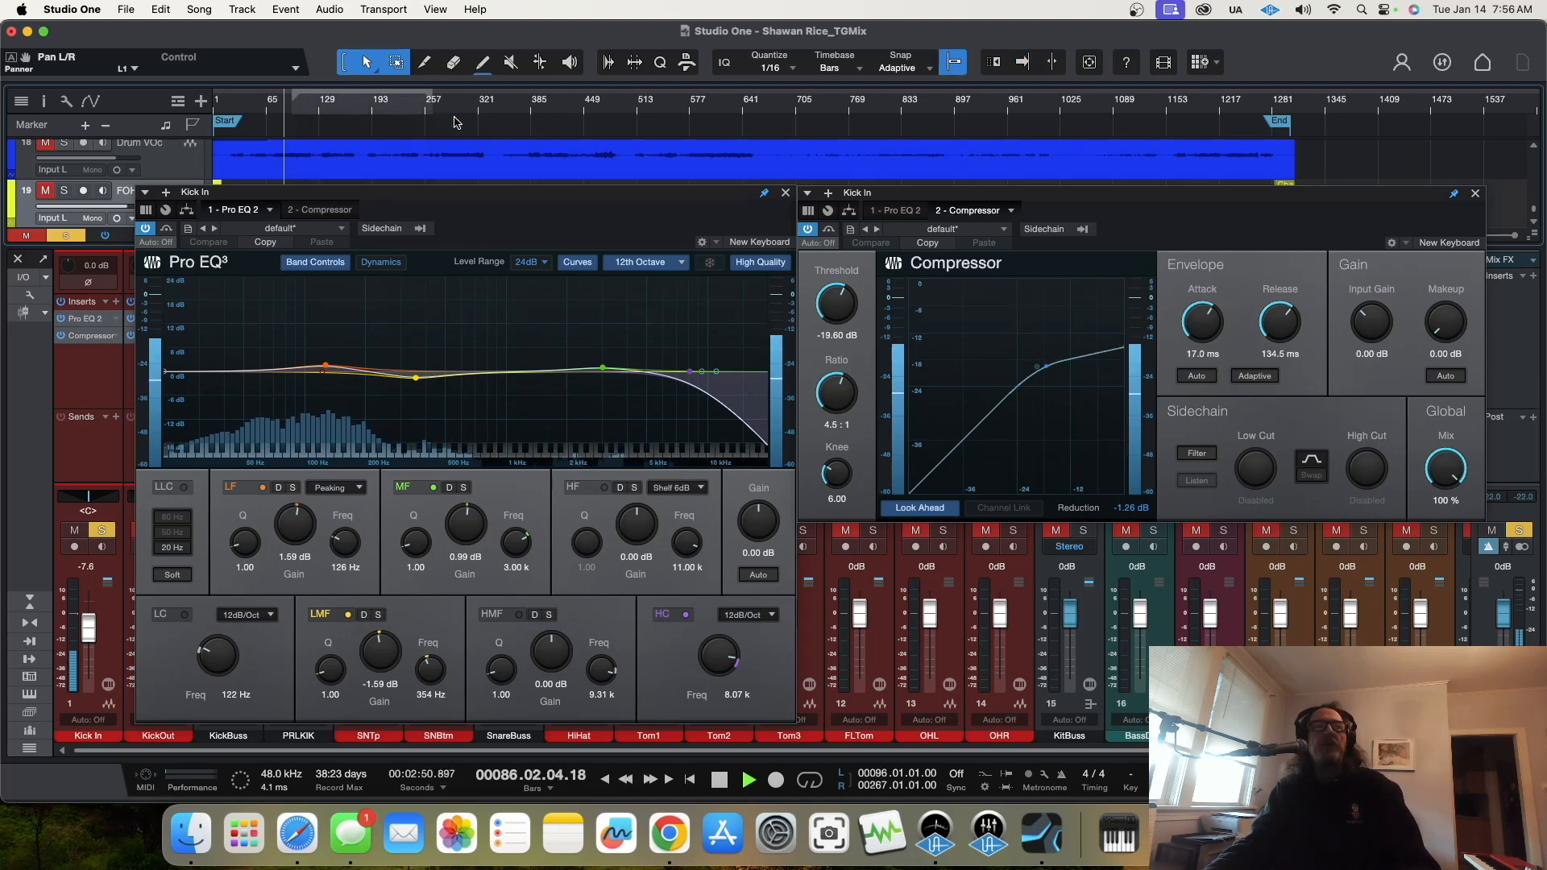
left_click(809, 779)
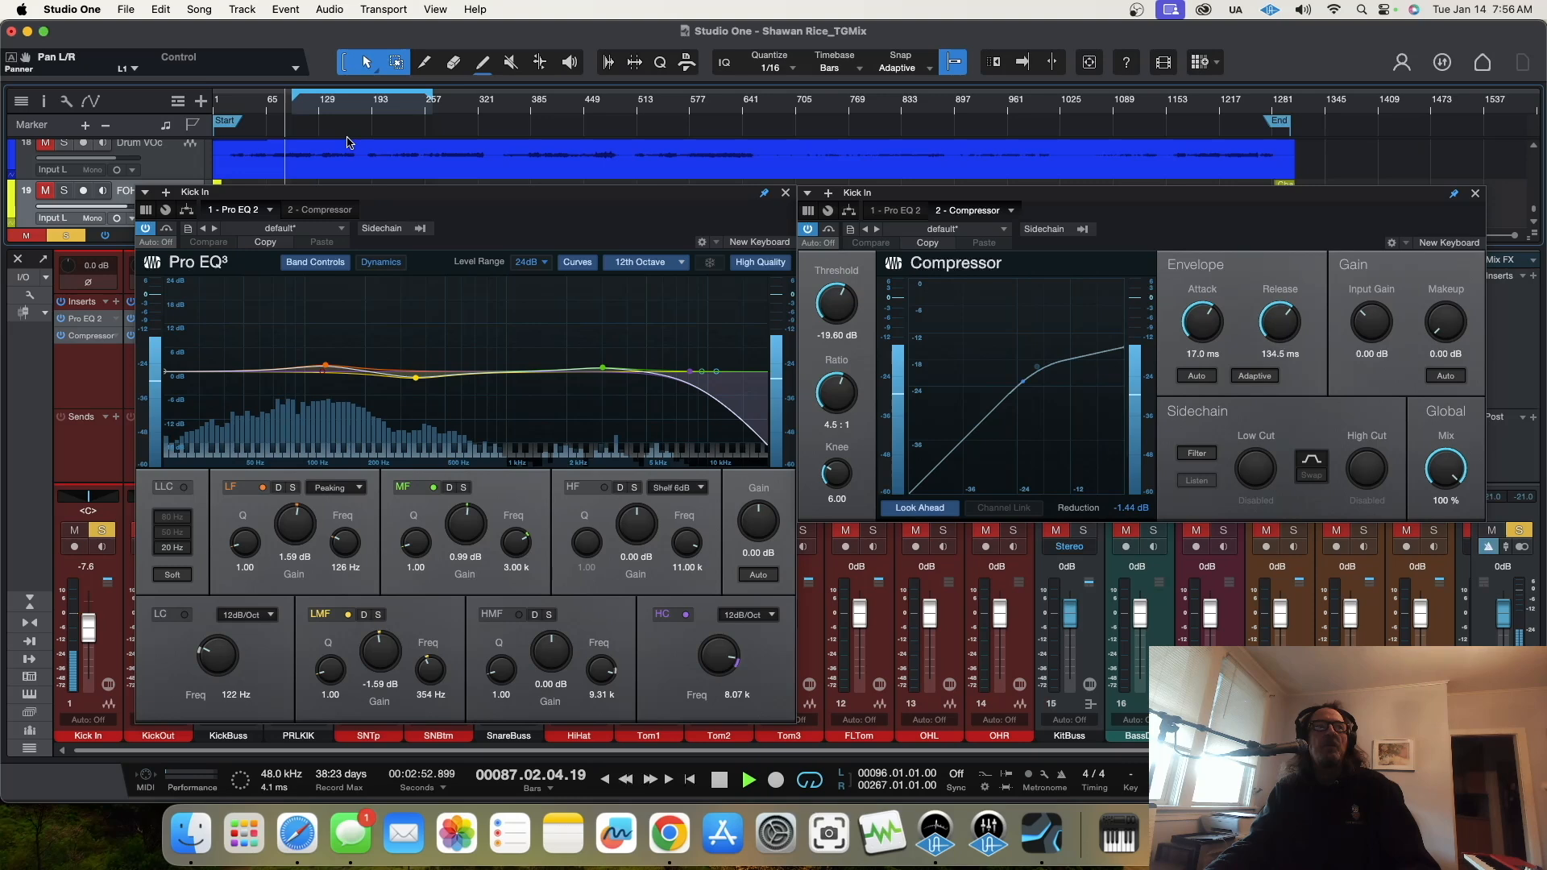
left_click(320, 108)
left_click(336, 114)
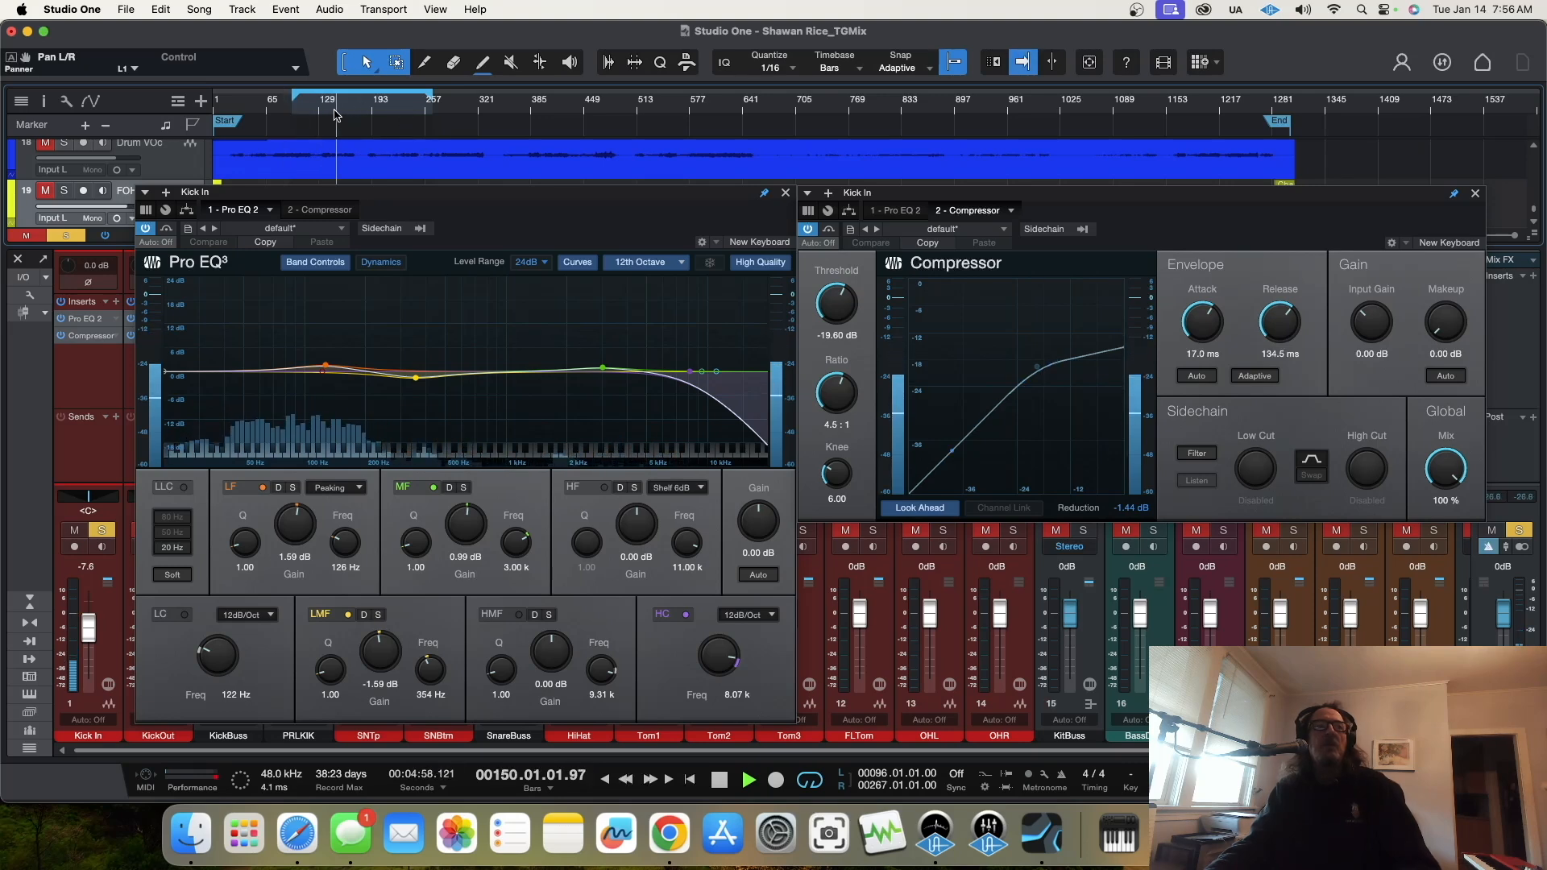
Step: Bypass the Kick In compressor and raise the channel's fader to -0.1 dB
left_click(809, 232)
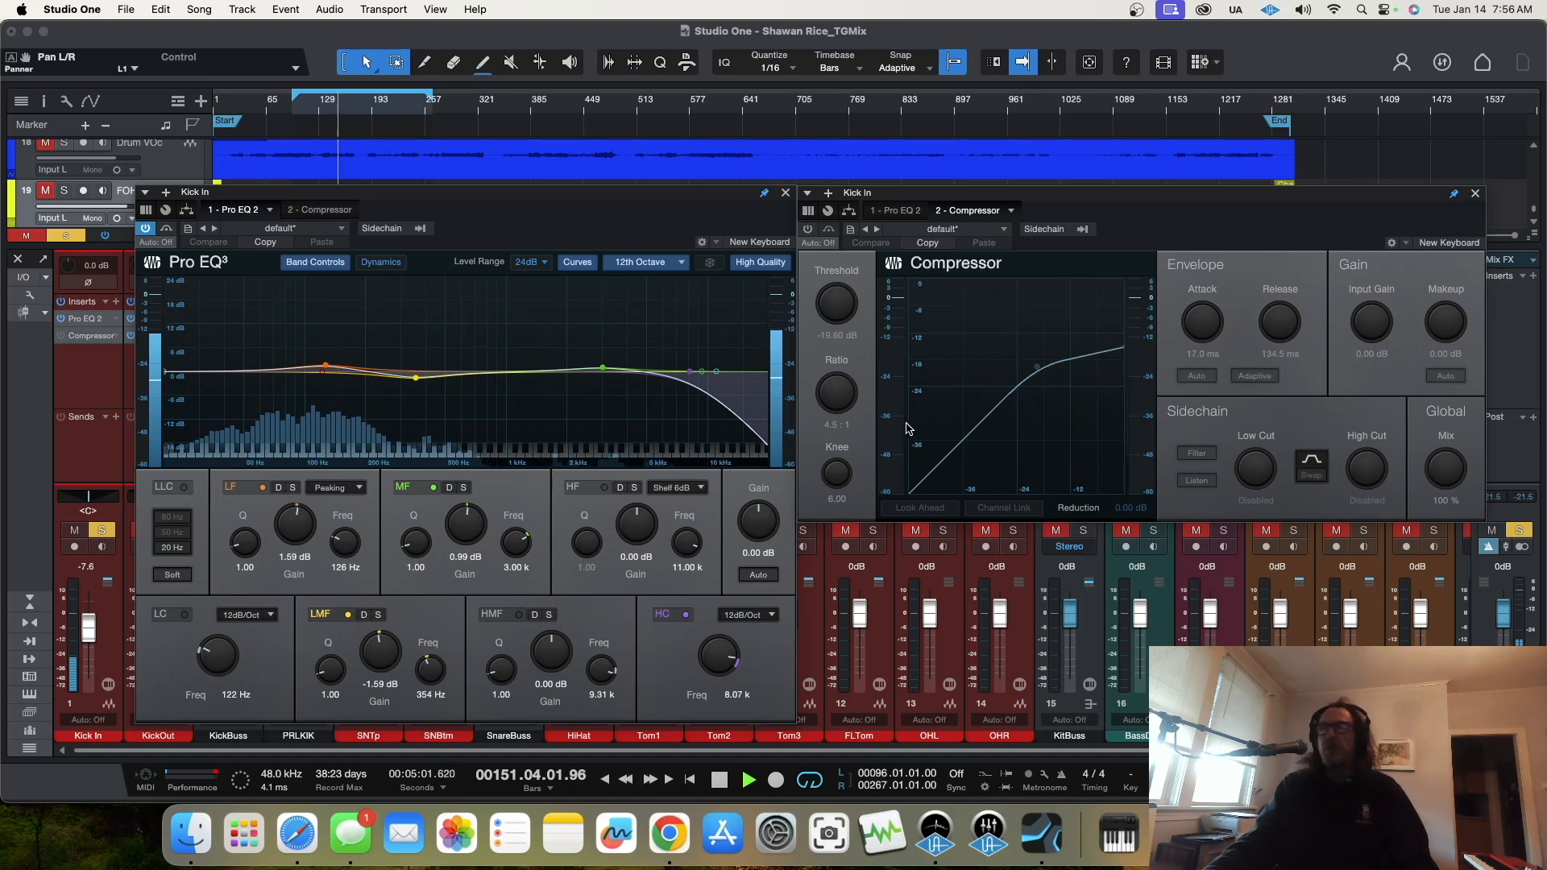
left_click_drag(712, 195, 1176, 92)
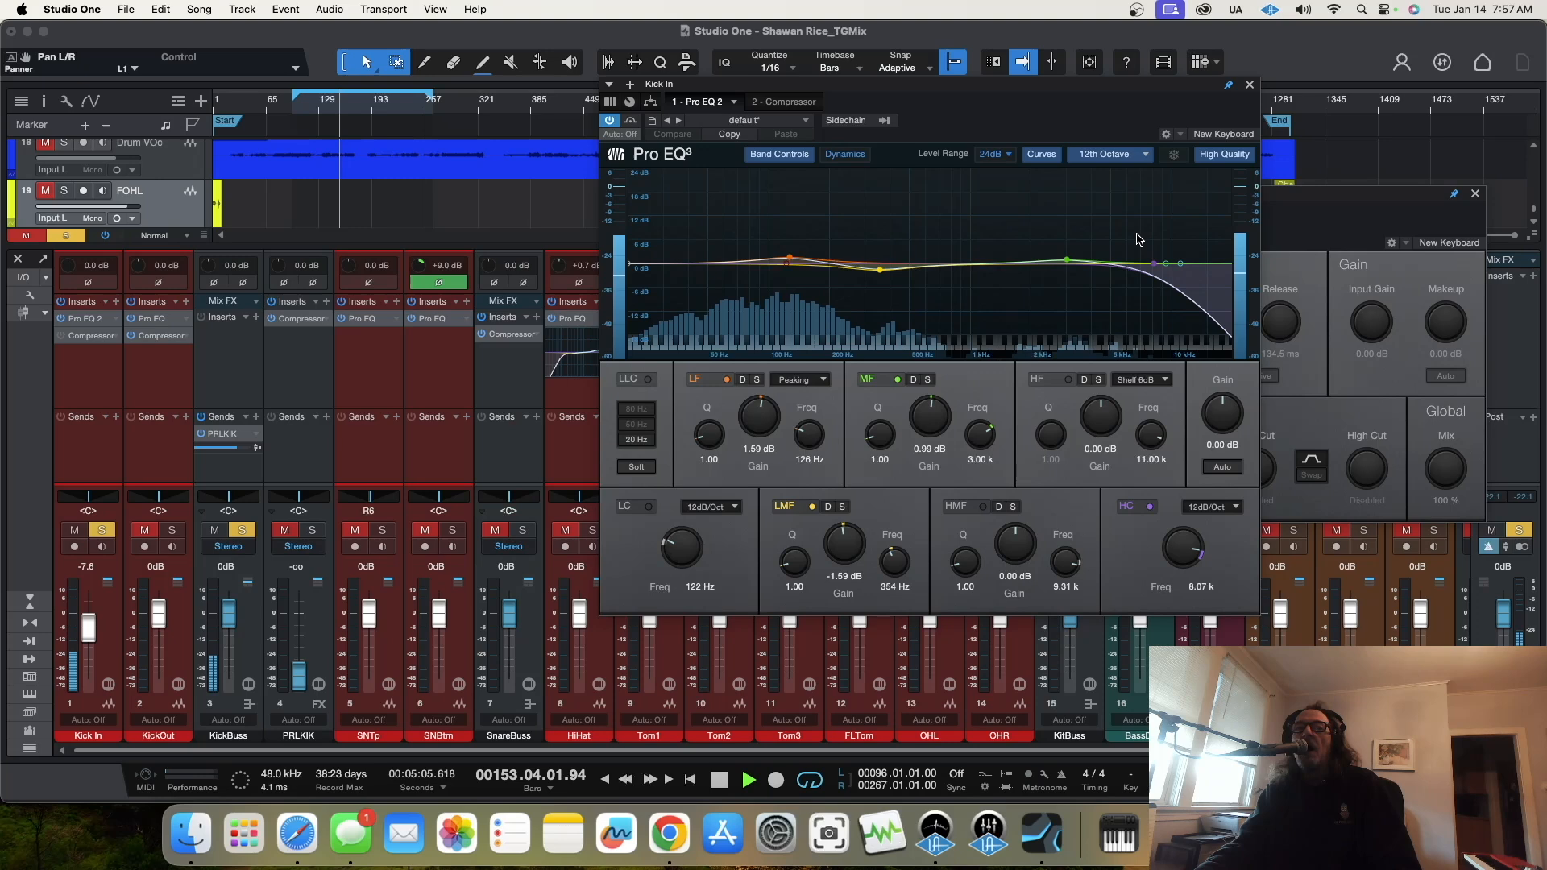
left_click_drag(97, 638, 92, 623)
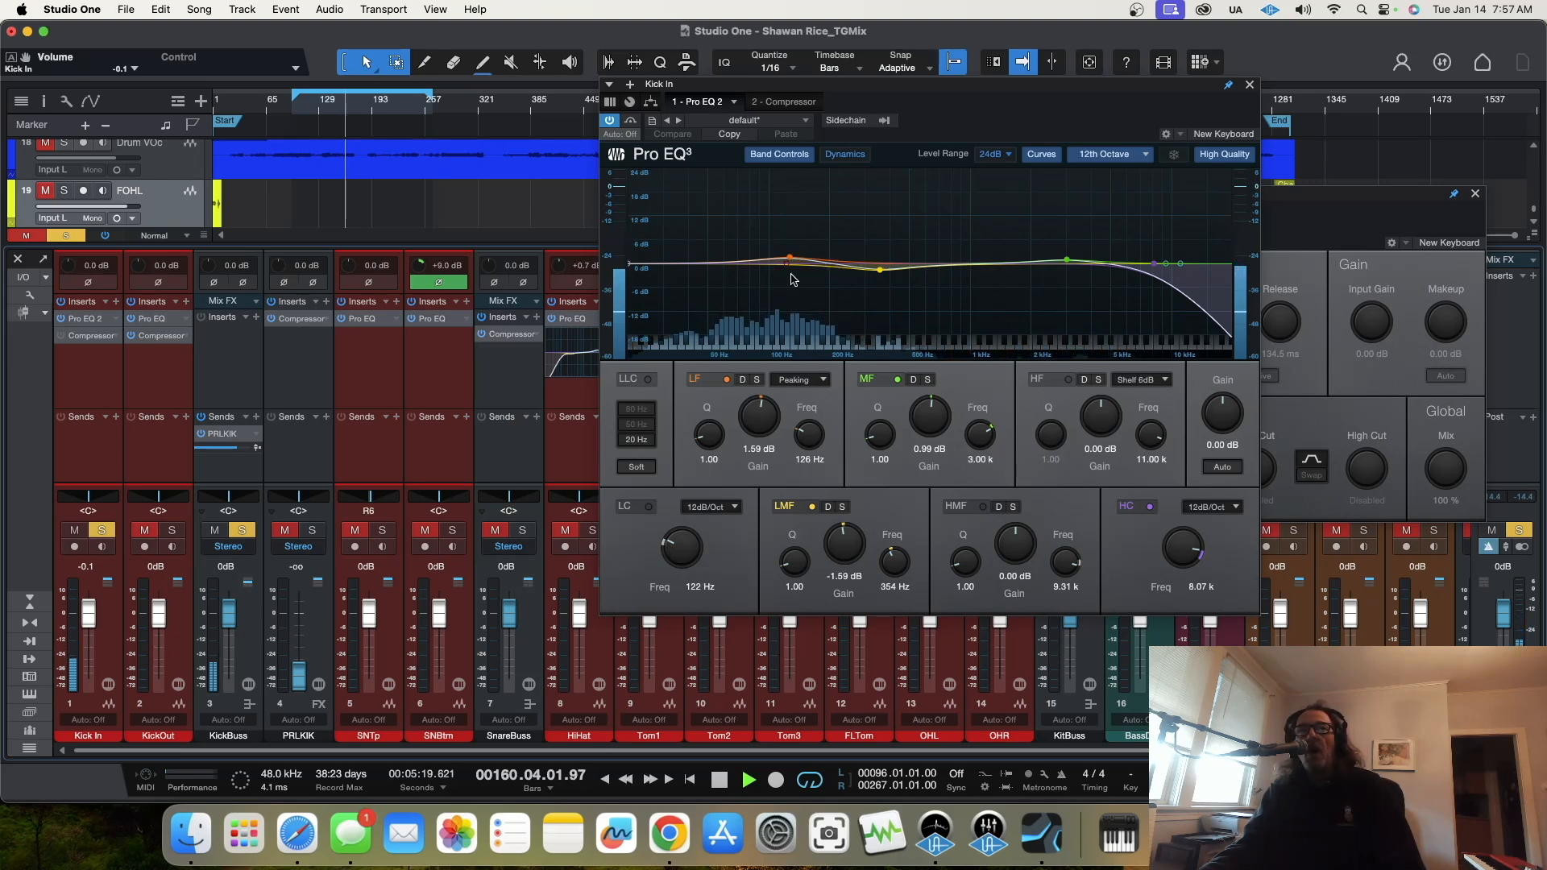
Step: Shape the Kick In EQ with LF 12.50 dB at 52.6 Hz, LMF -16.46 dB at 177 Hz and MF -7.74 dB at 582 Hz
left_click_drag(788, 271, 736, 274)
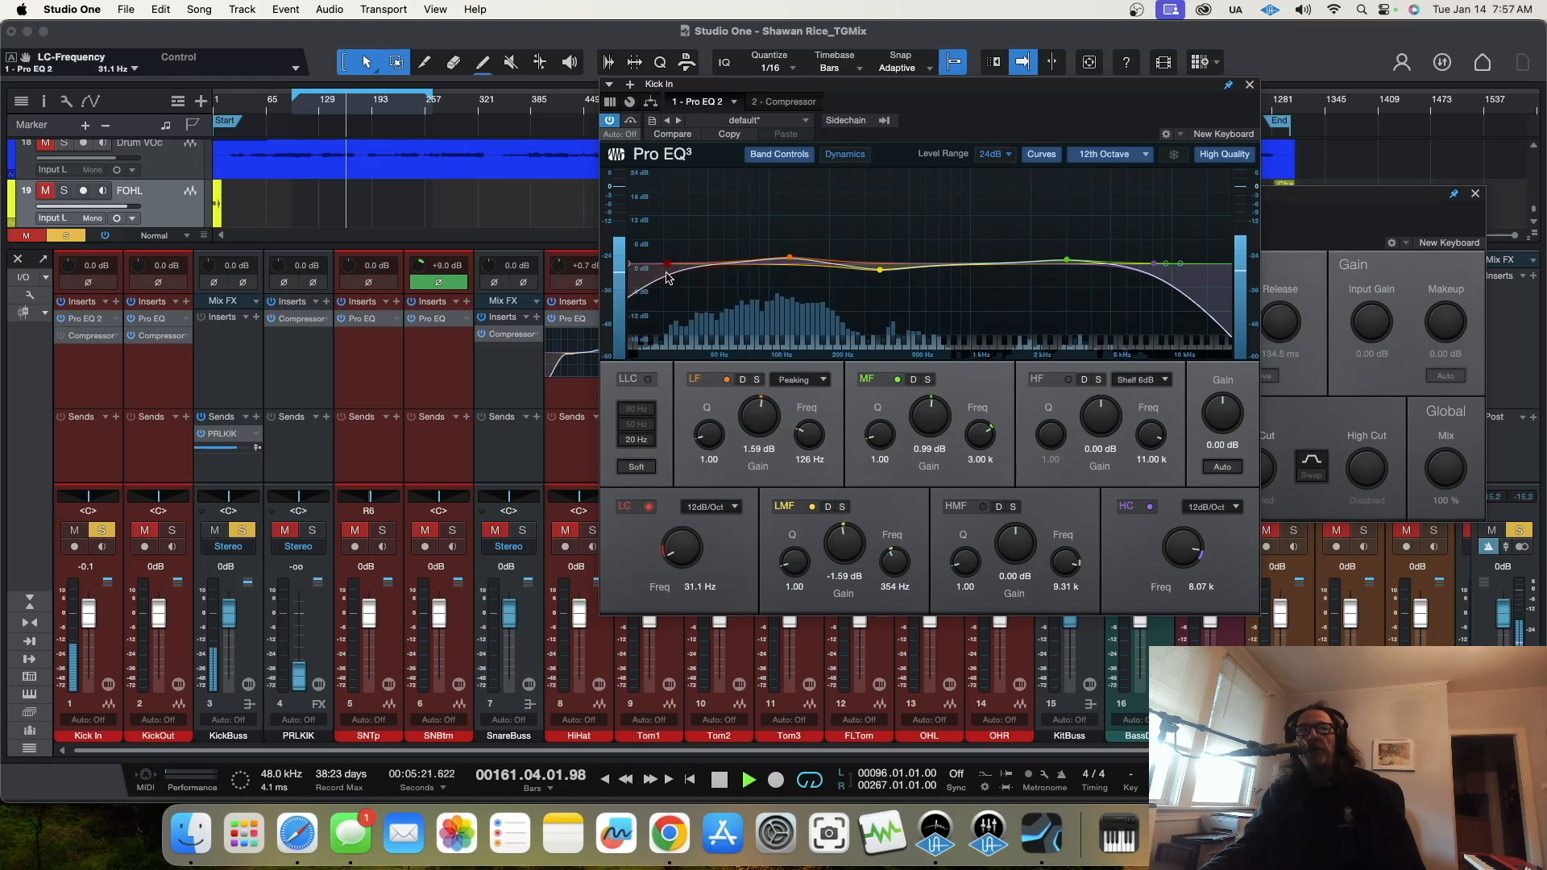
left_click(648, 505)
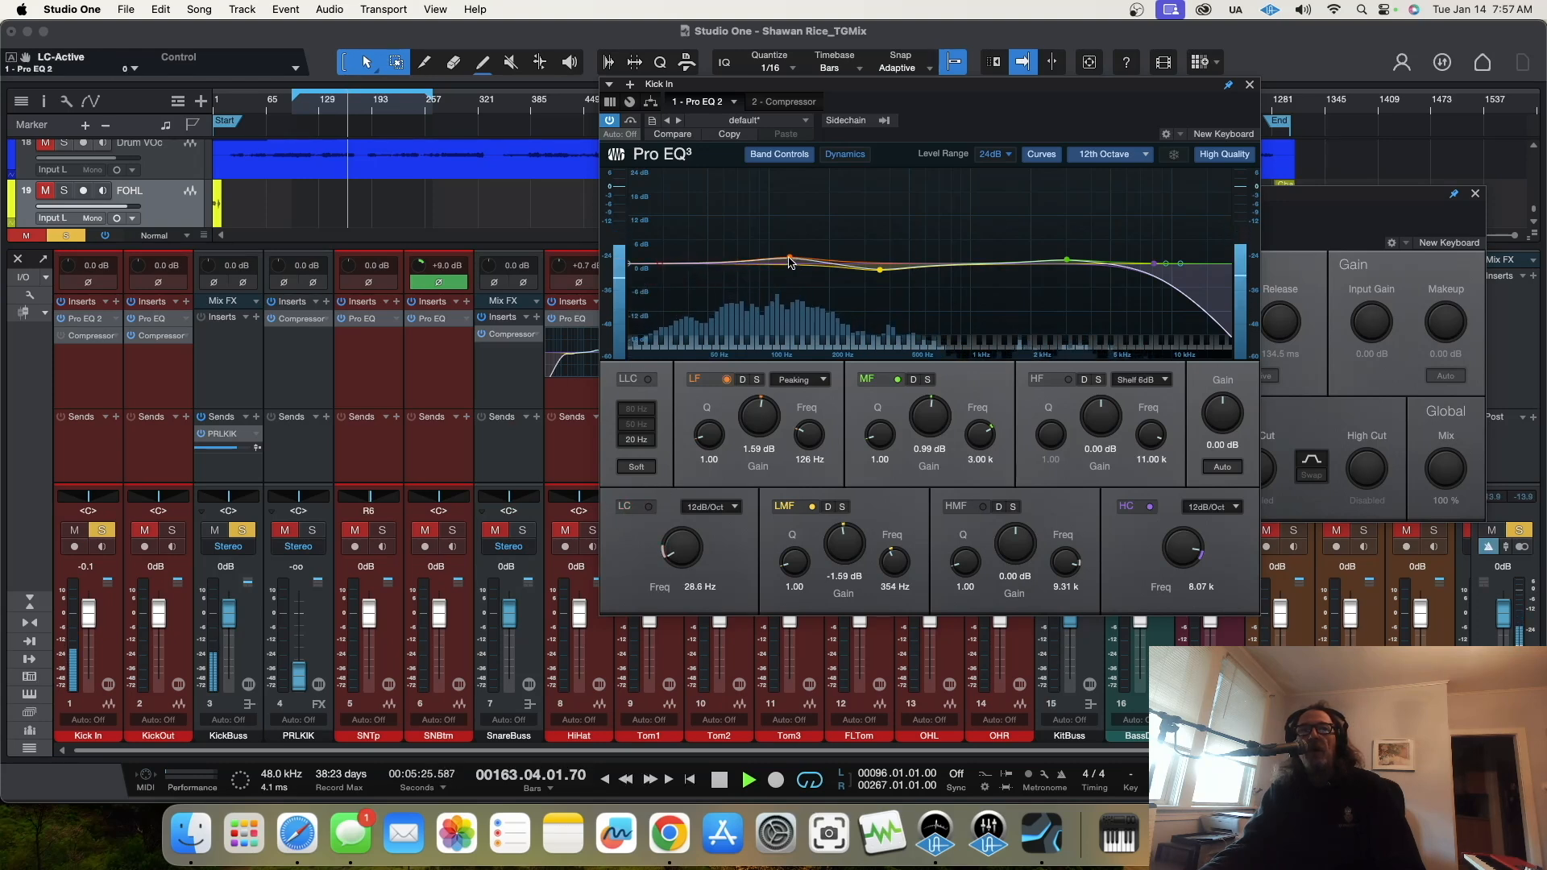
left_click_drag(789, 261, 701, 197)
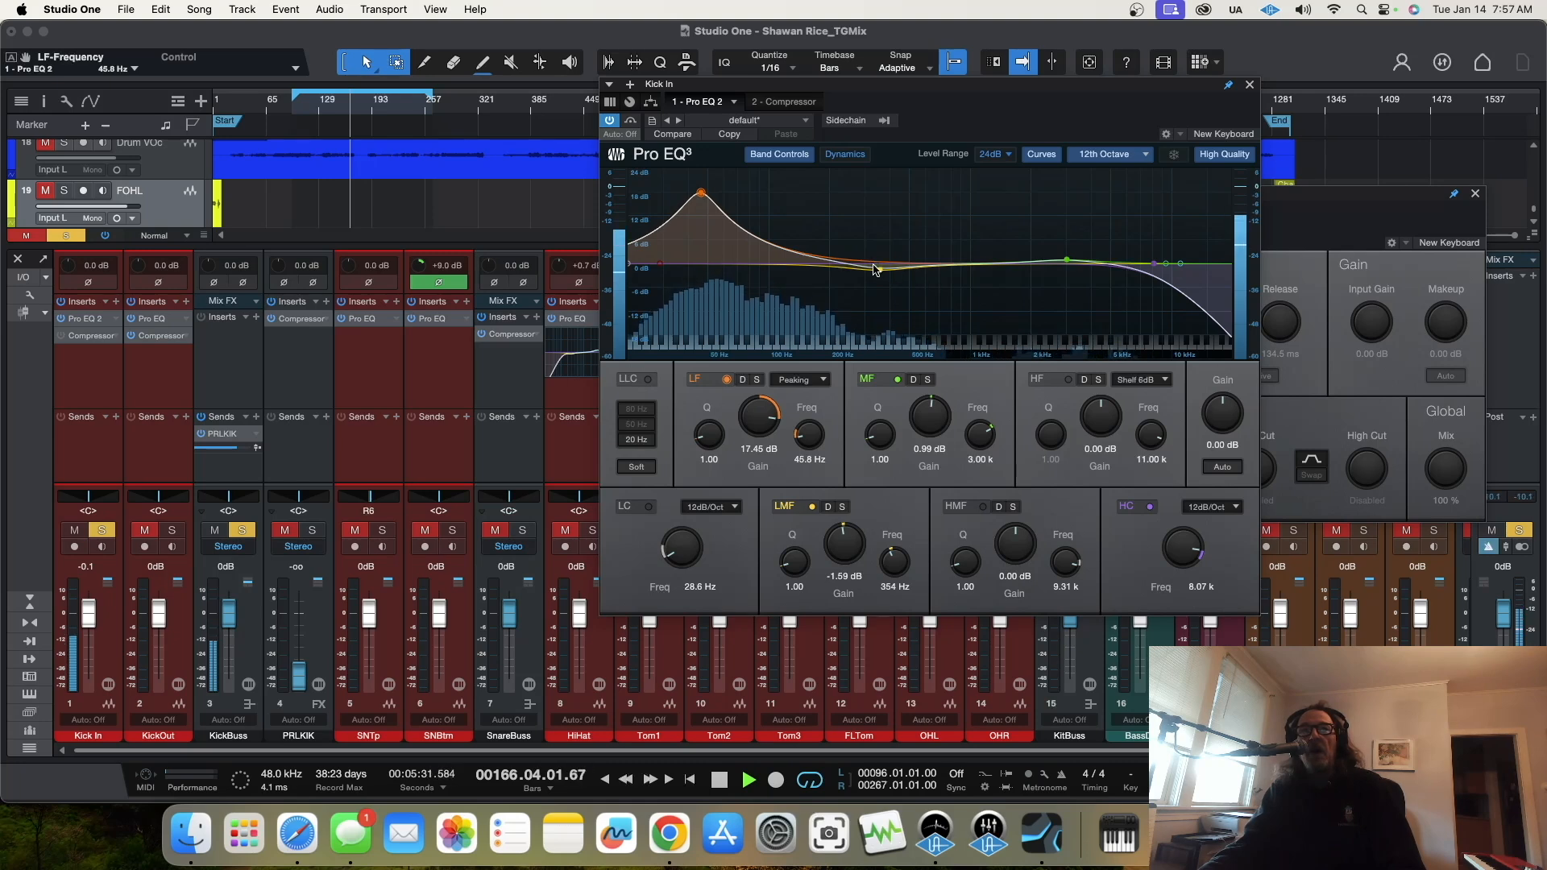
left_click_drag(882, 278, 821, 335)
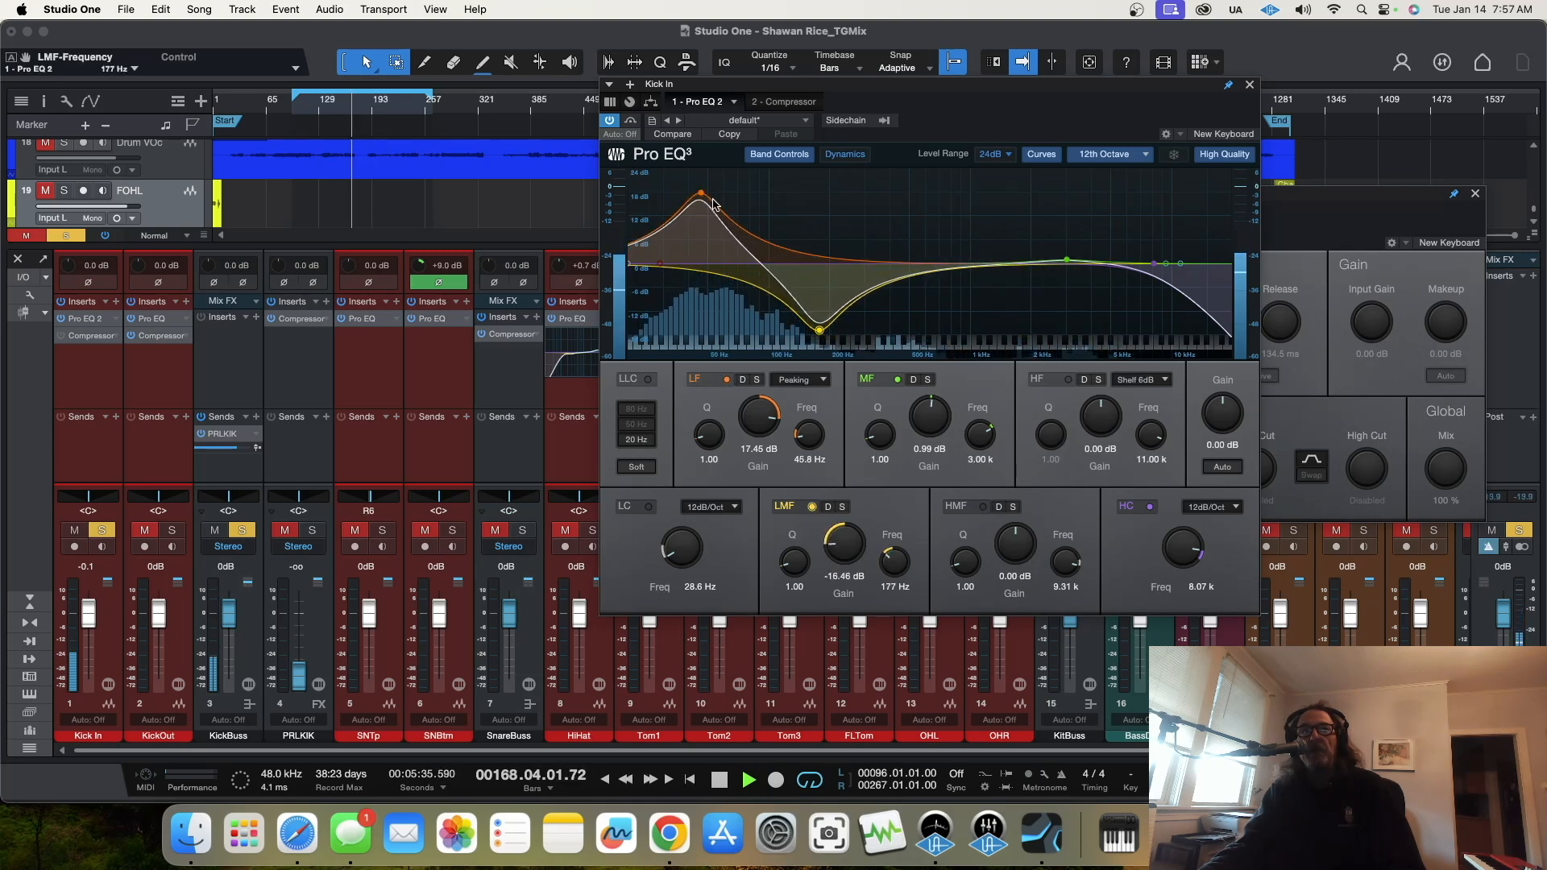
left_click_drag(703, 195, 714, 213)
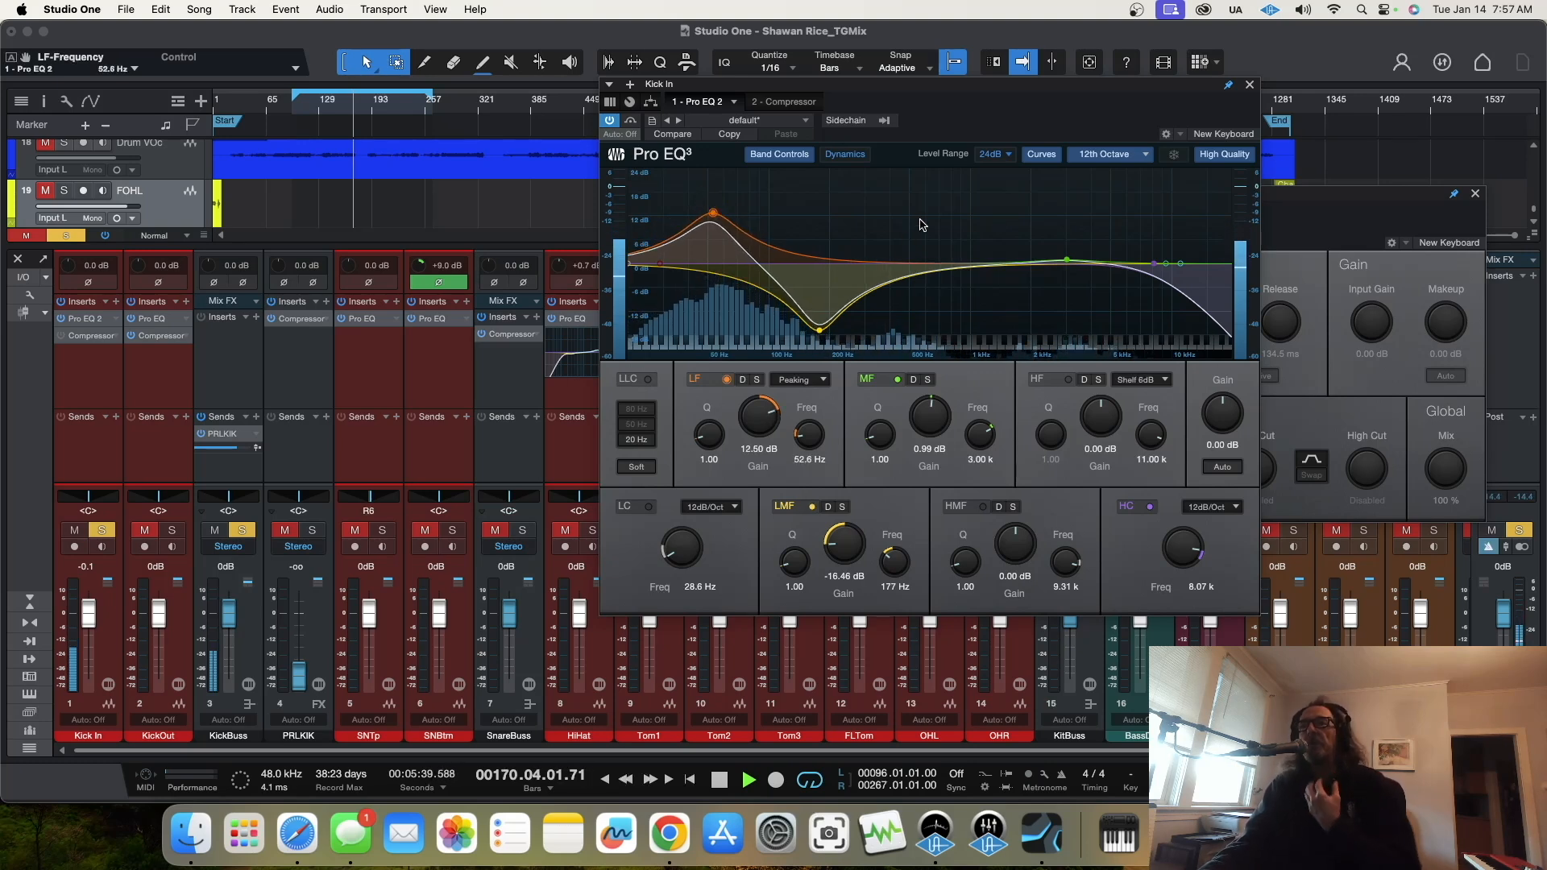
left_click_drag(1066, 259, 925, 299)
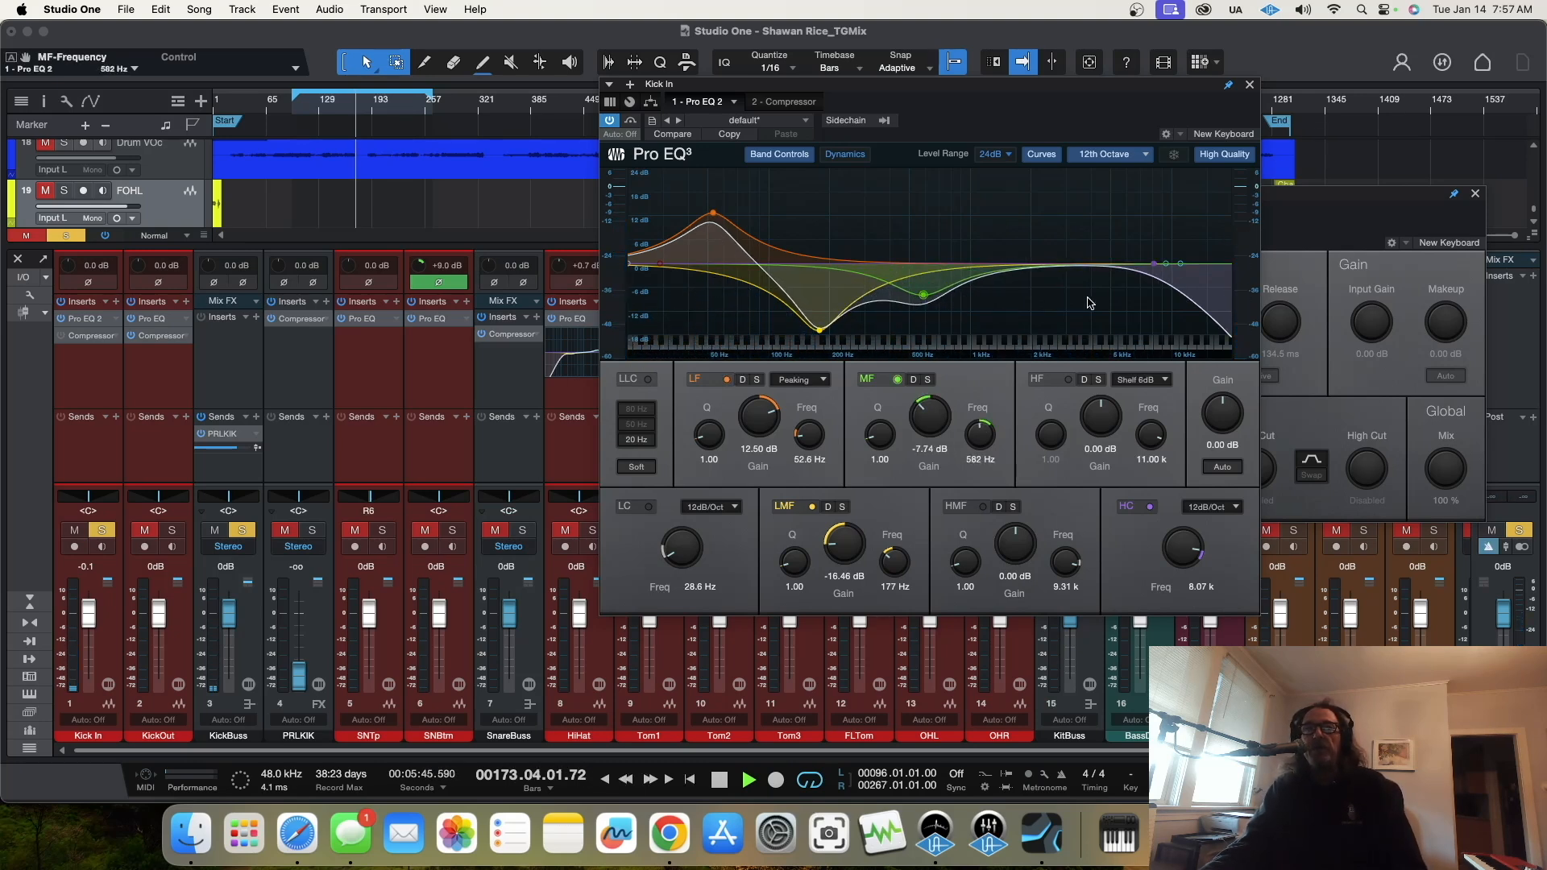
Step: Change the loop range to bars 64 to 141 and play from near its start
left_click(303, 111)
left_click(433, 98)
left_click_drag(433, 98, 267, 107)
left_click(276, 114)
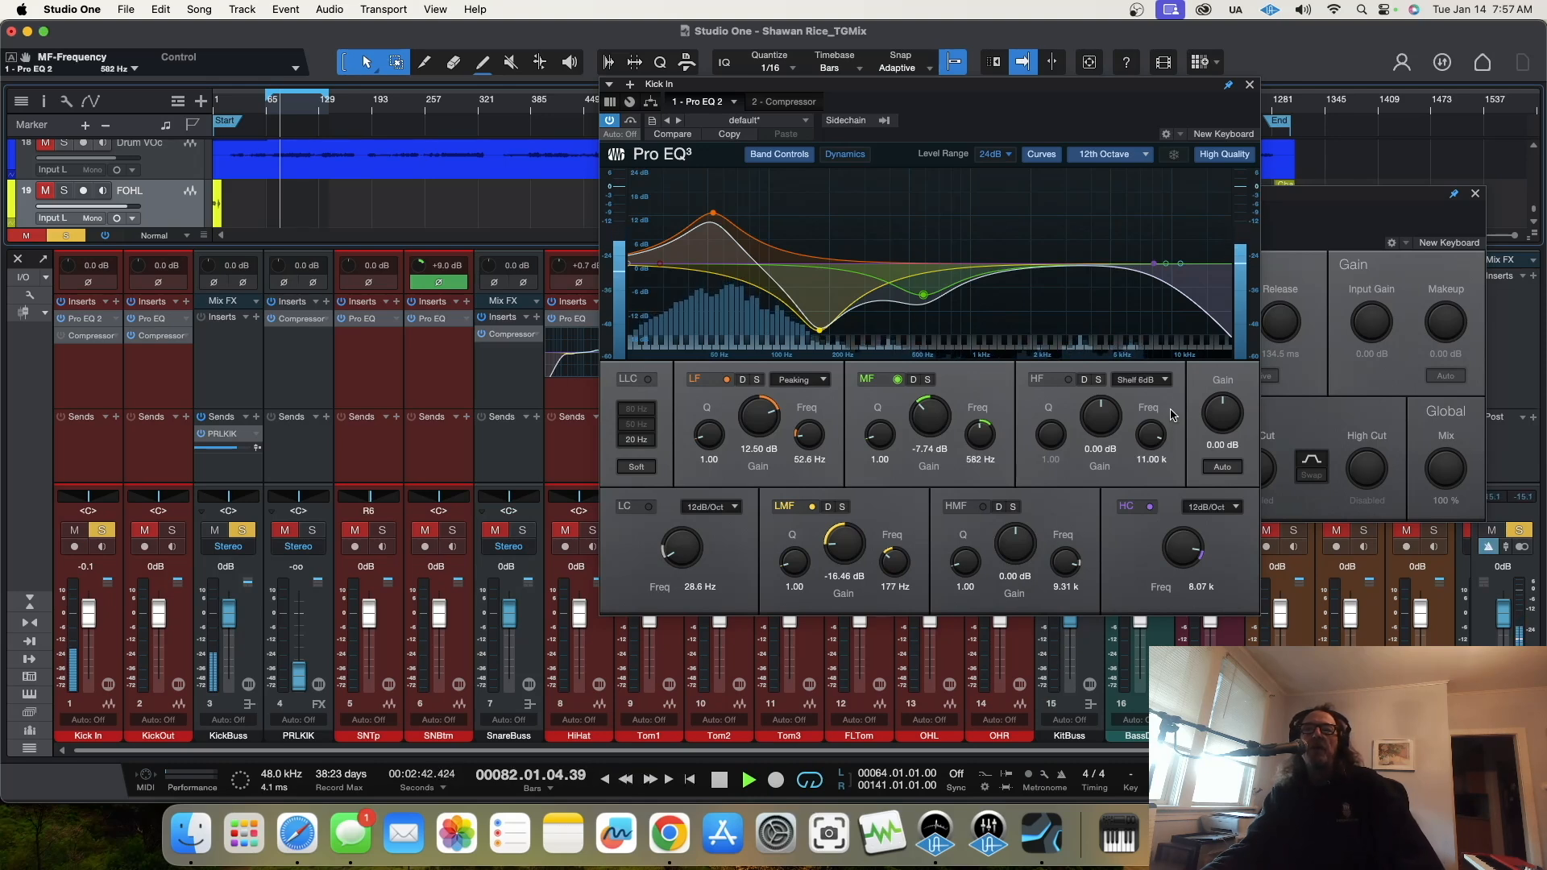
Step: Raise the Kick In EQ's high cut to 20 kHz and boost the HMF band 5.75 dB at 7.26 kHz
left_click_drag(1183, 553, 1181, 518)
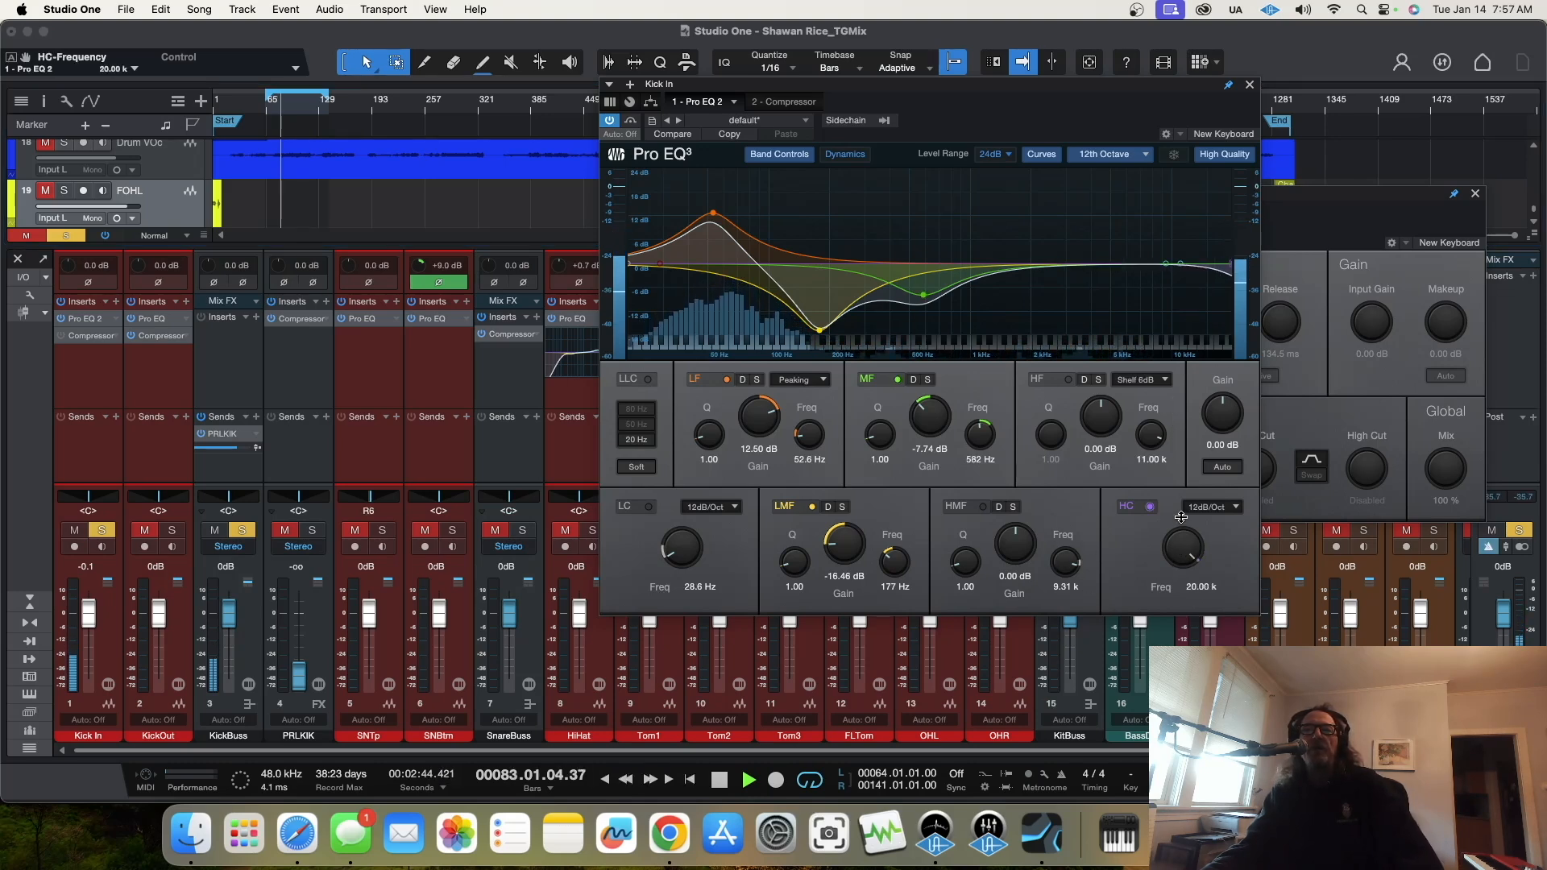
left_click_drag(1185, 541, 1177, 504)
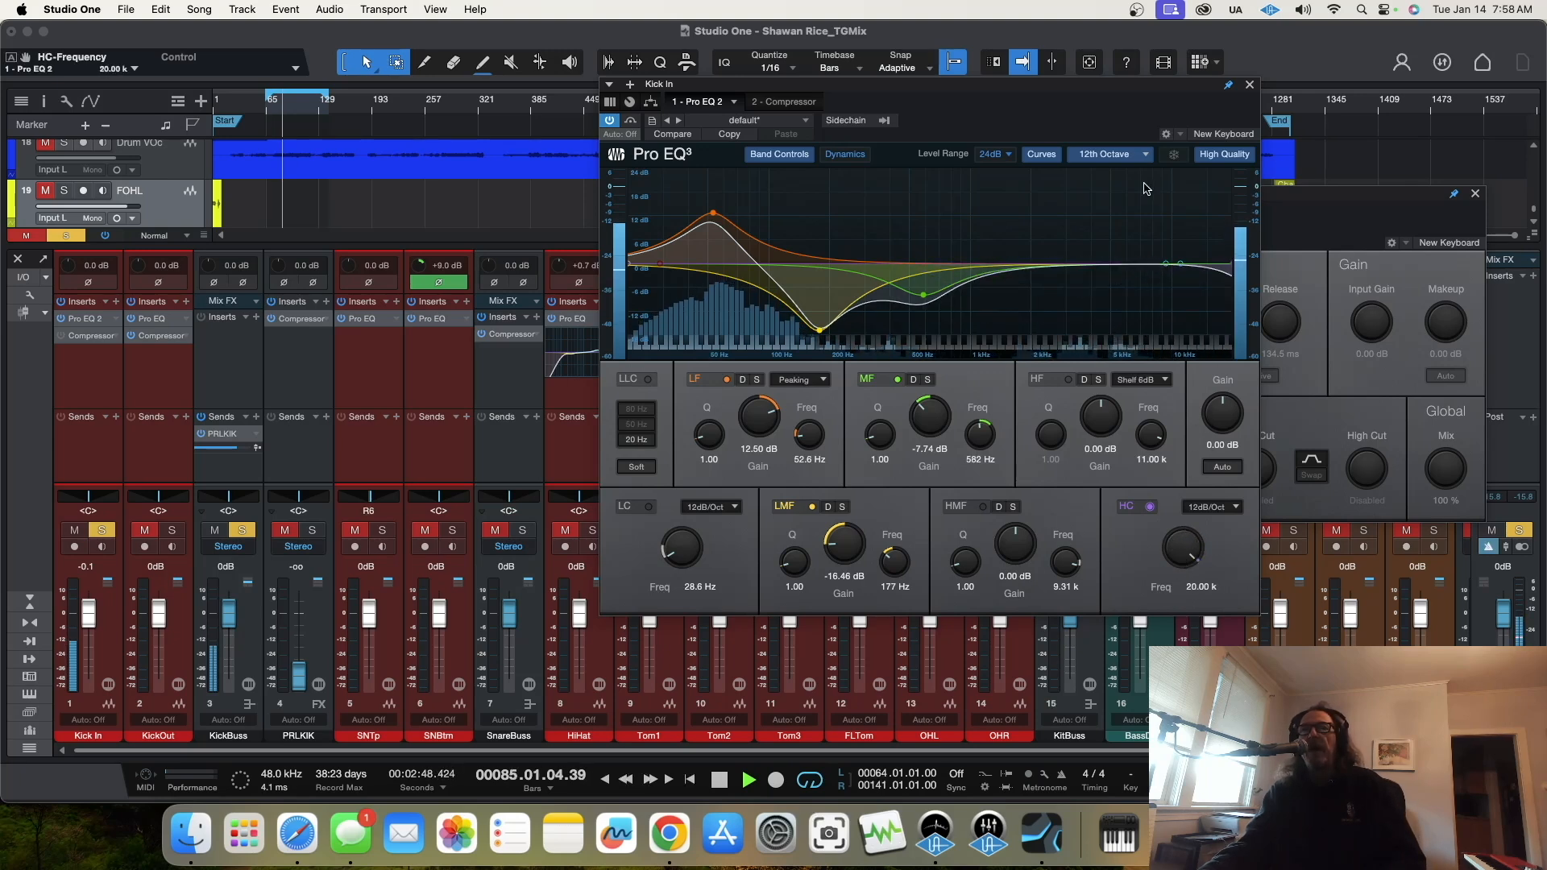
left_click_drag(1166, 267, 1145, 241)
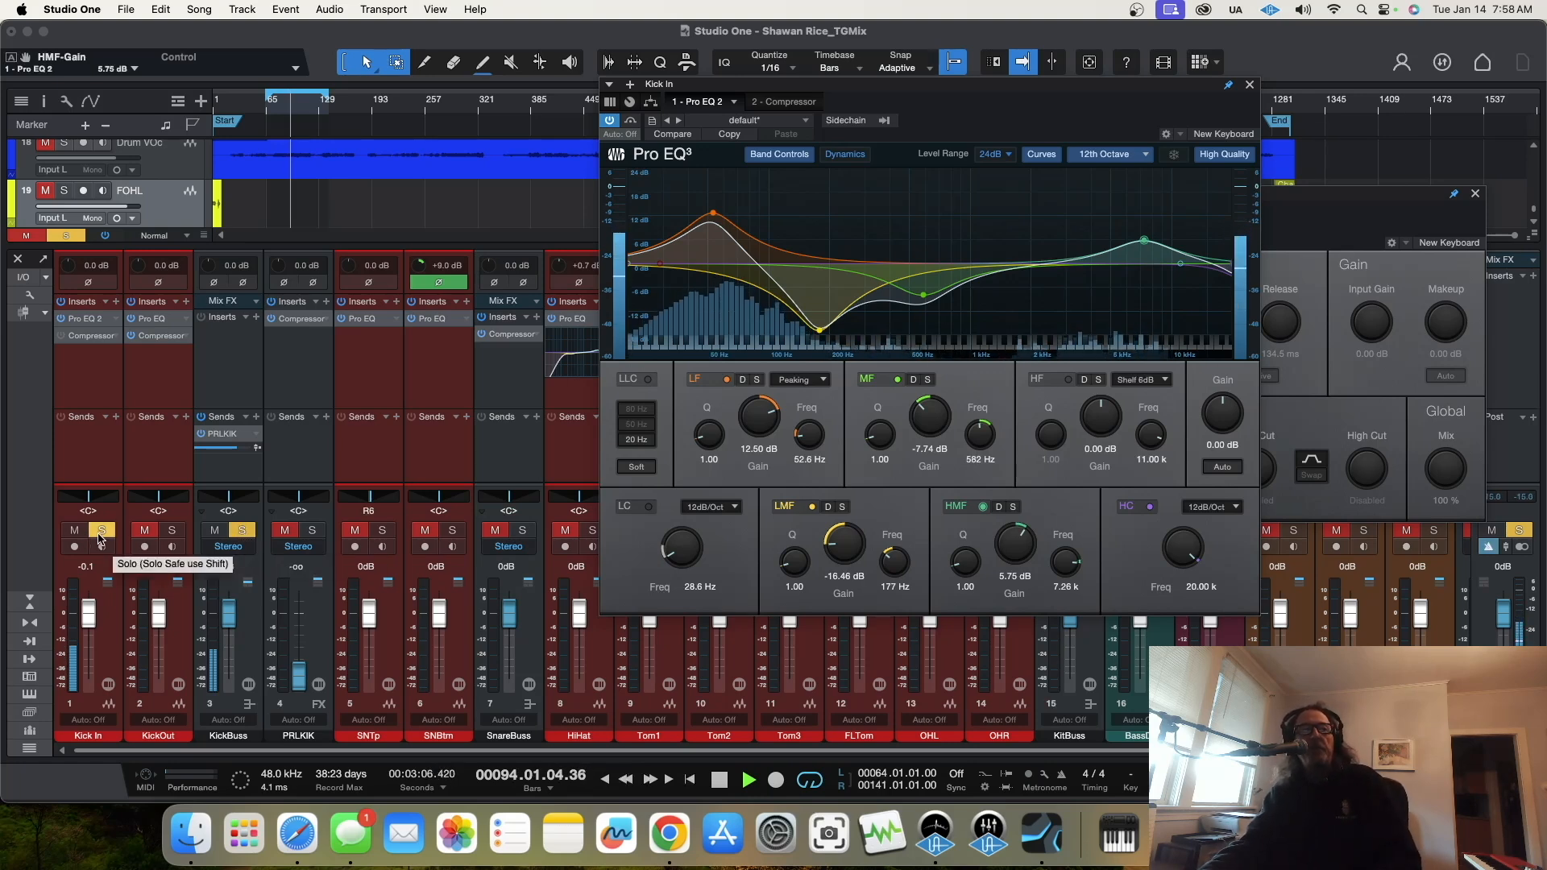
Step: Re-enable the Kick In compressor and arrange its window beside the EQ
left_click(62, 335)
left_click(91, 336)
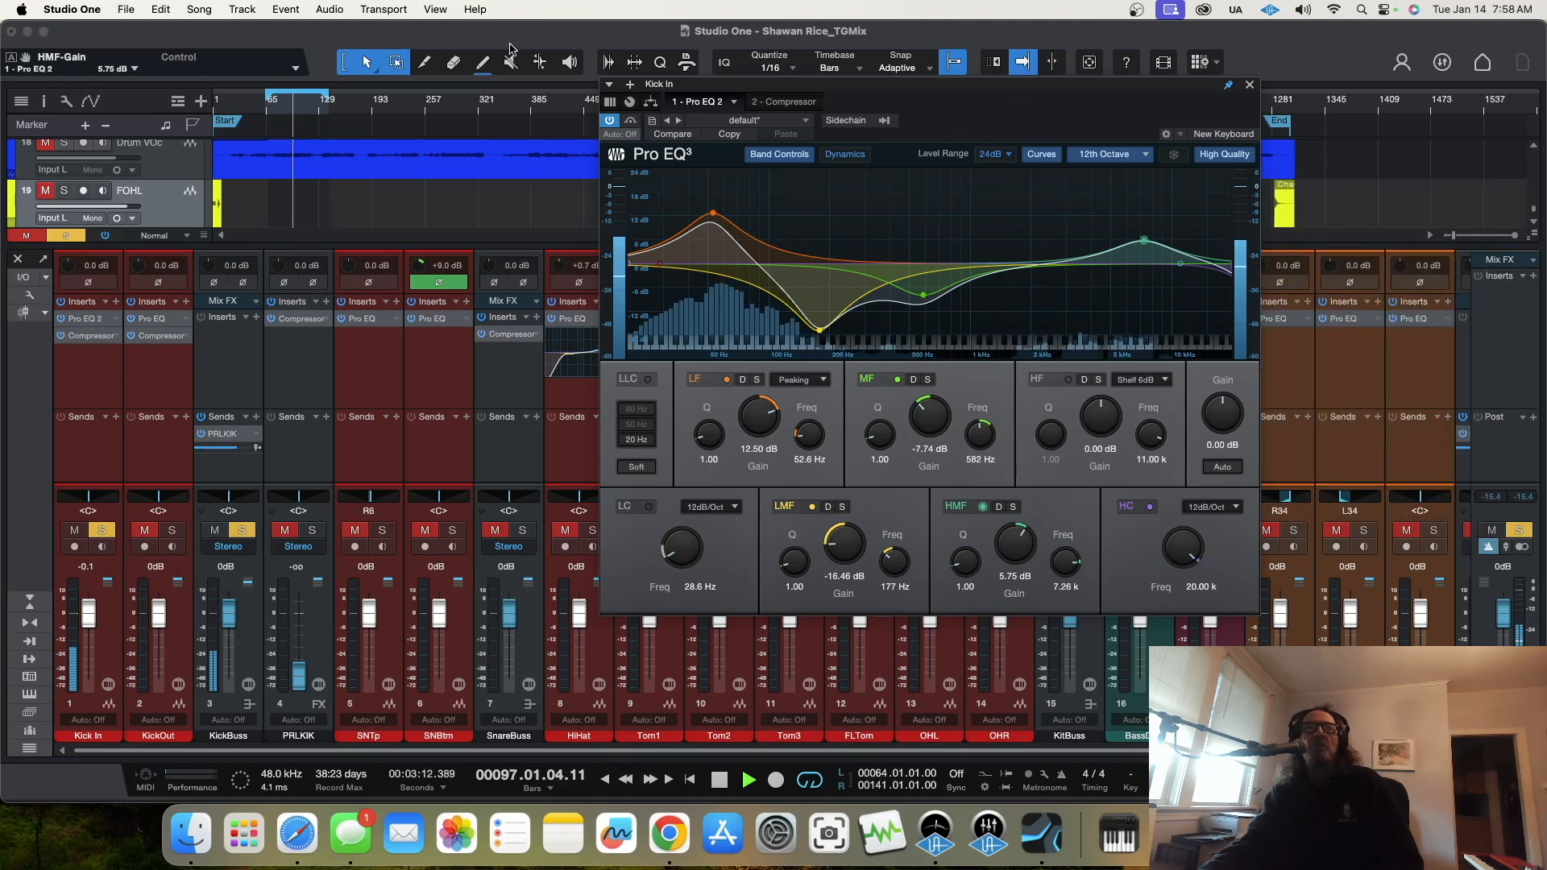
left_click_drag(1161, 86, 1425, 39)
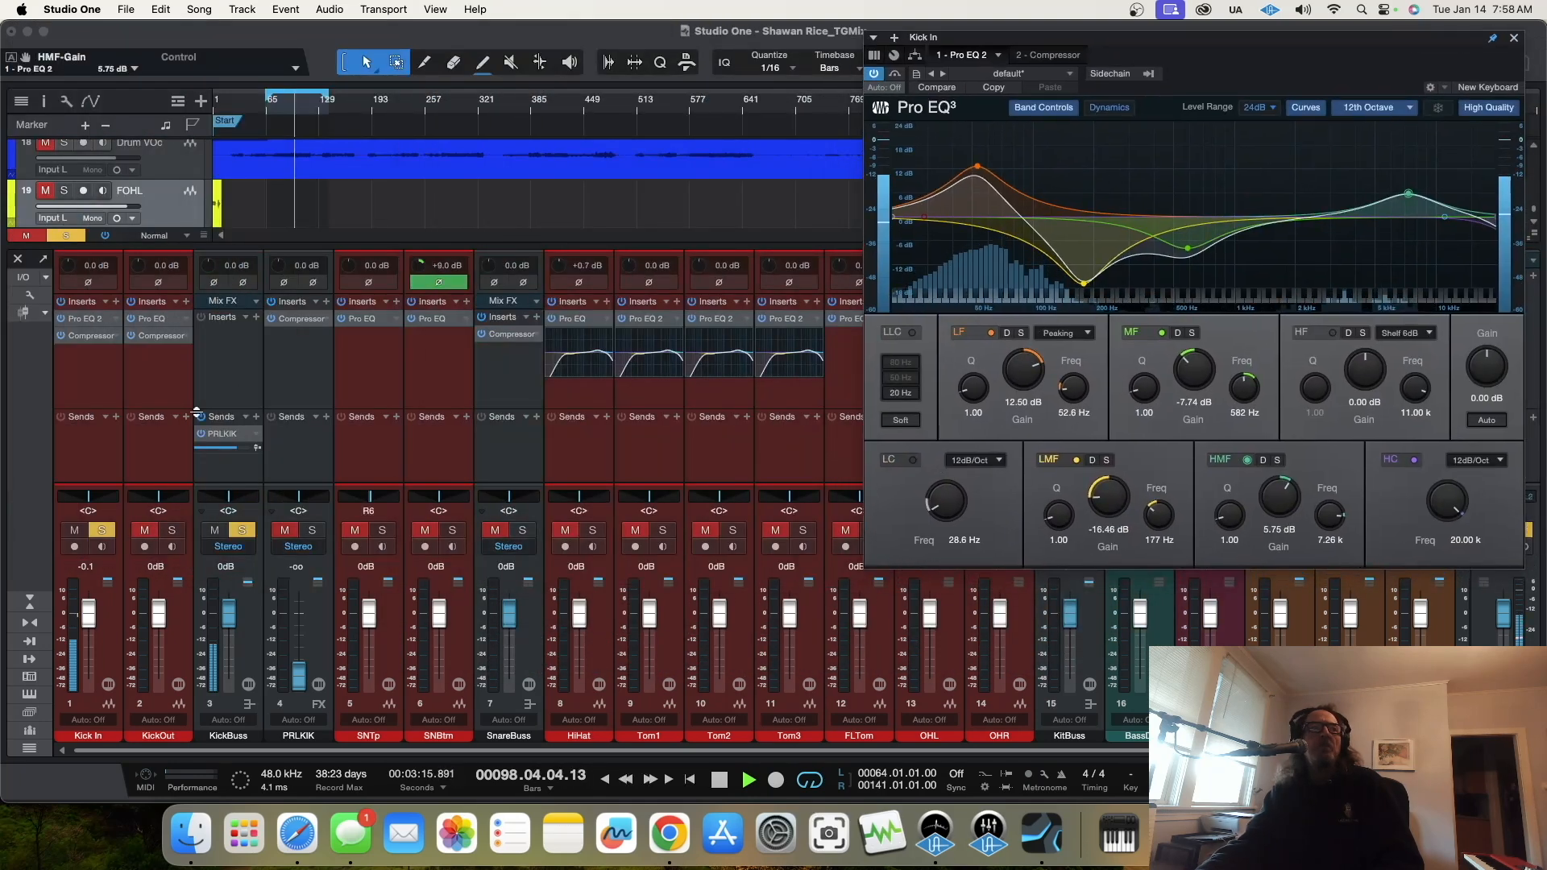
left_click(88, 337)
left_click_drag(1073, 192, 690, 180)
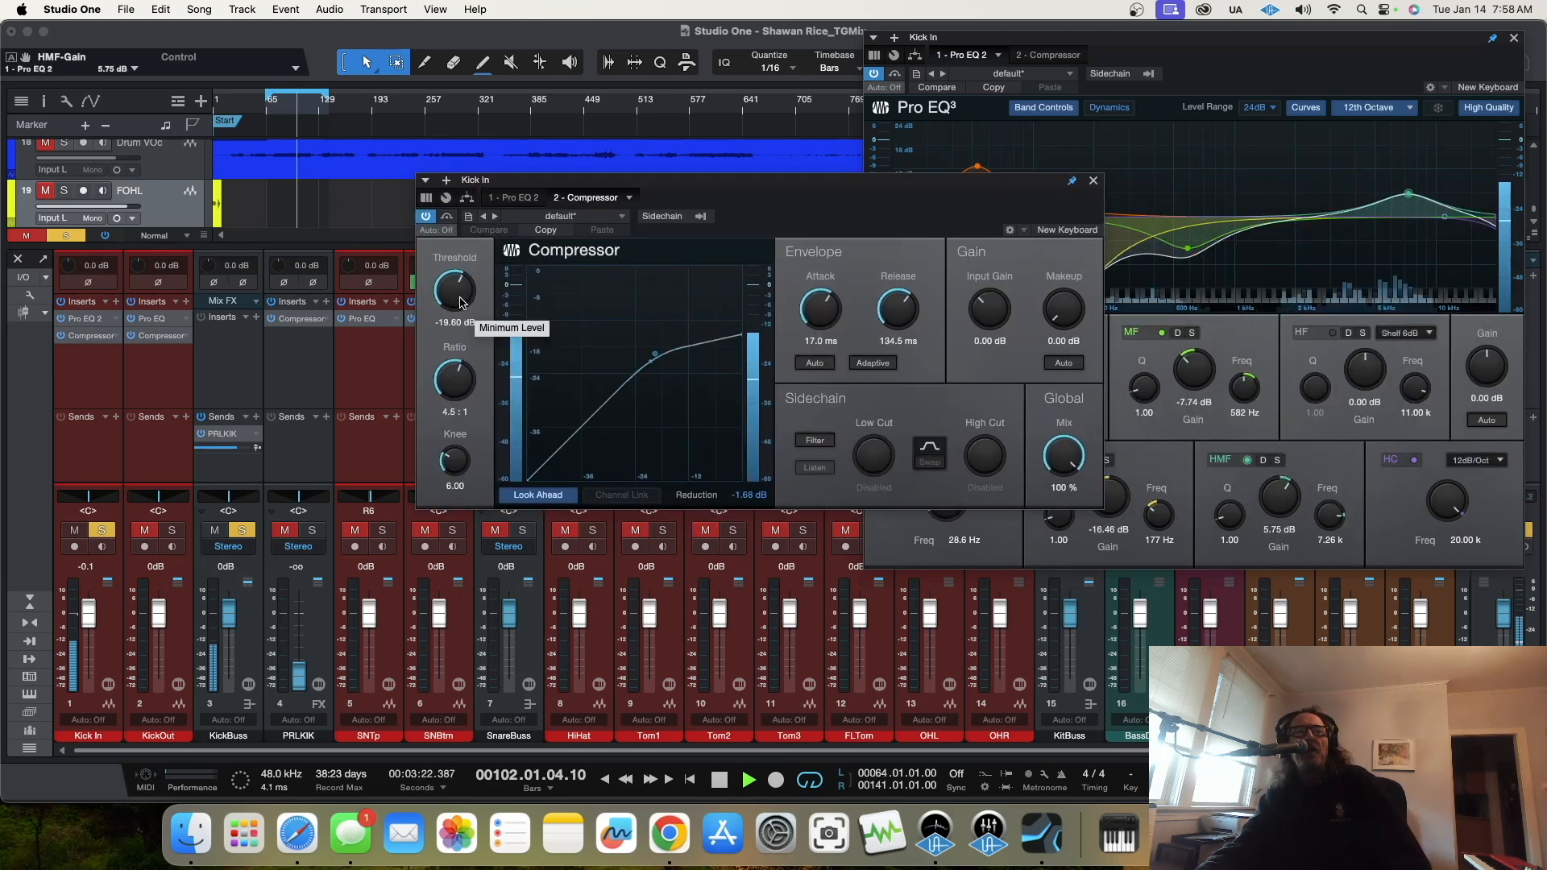
Step: Set the Kick In compressor to -21.04 dB threshold, 3.61 knee, 29.1 ms attack and 6.68 ms release
left_click_drag(460, 302, 460, 303)
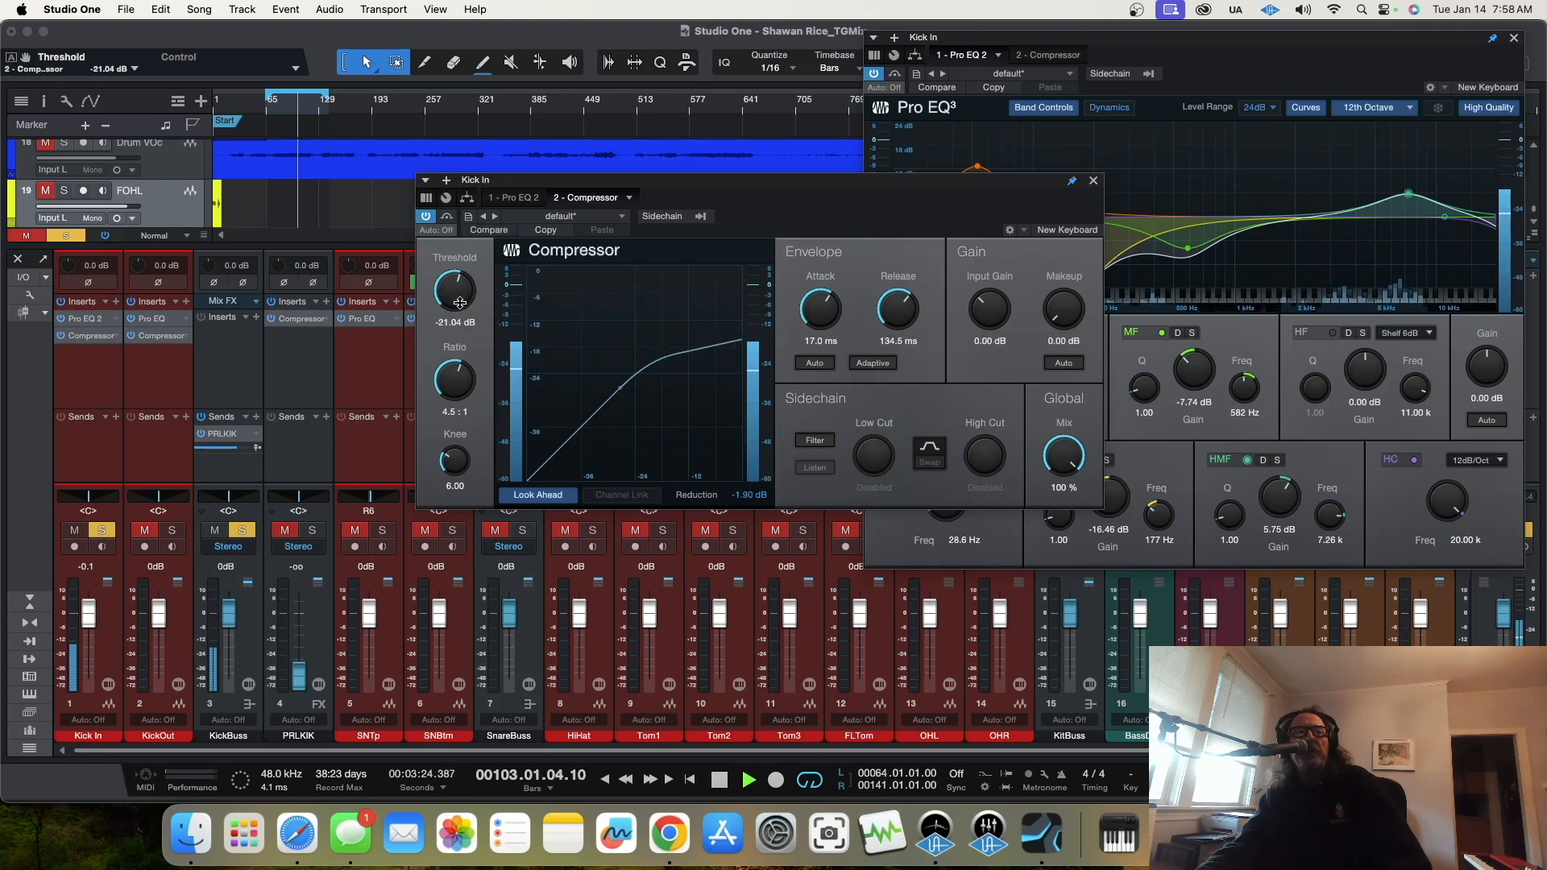
left_click_drag(453, 442, 460, 487)
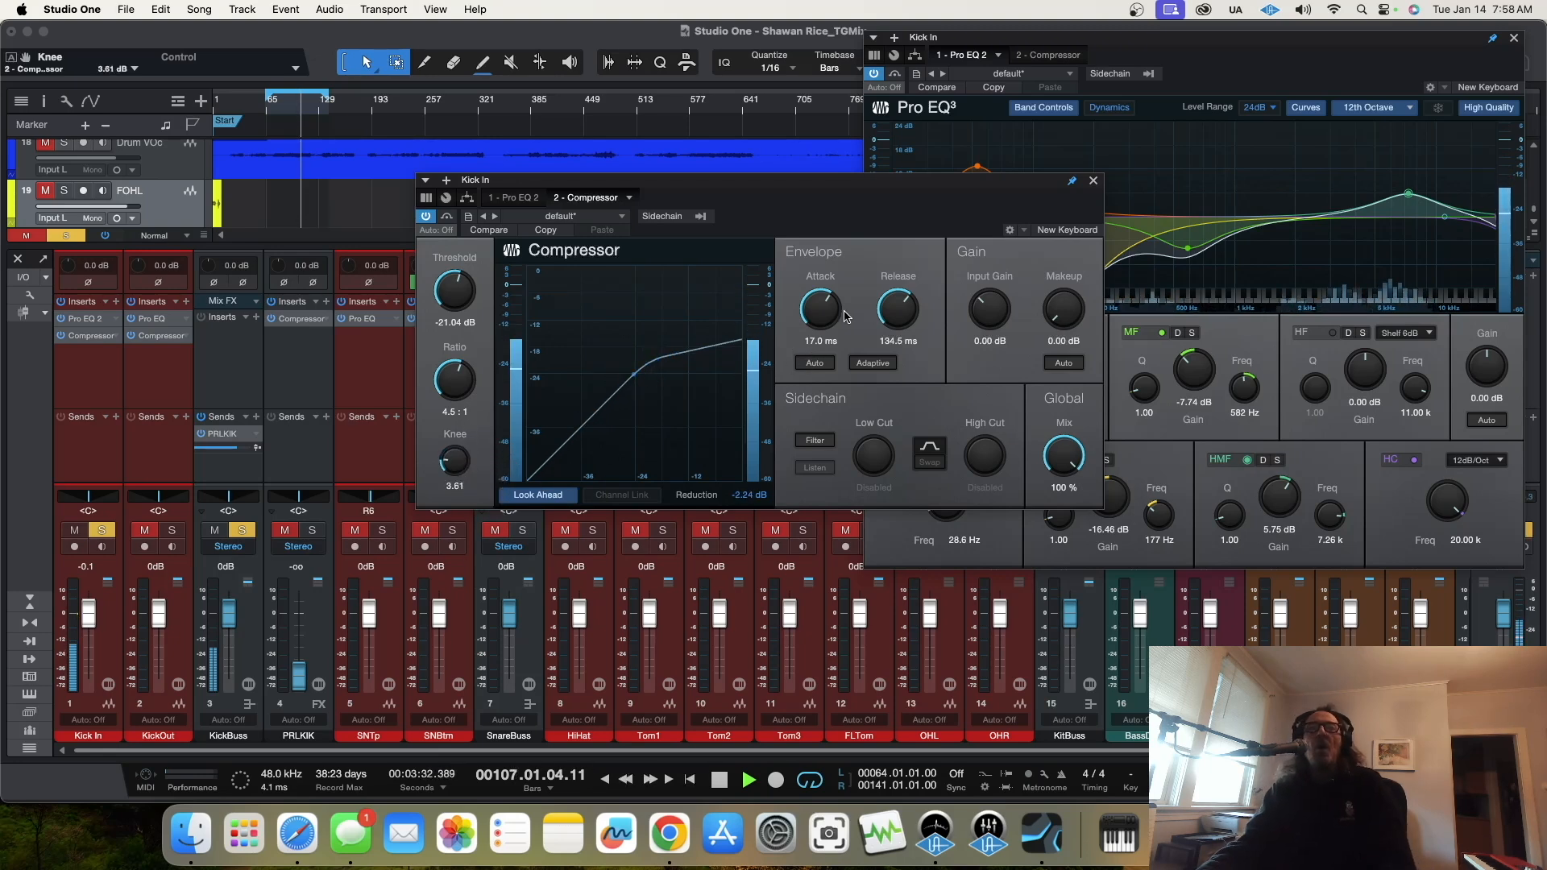
left_click_drag(820, 325, 887, 346)
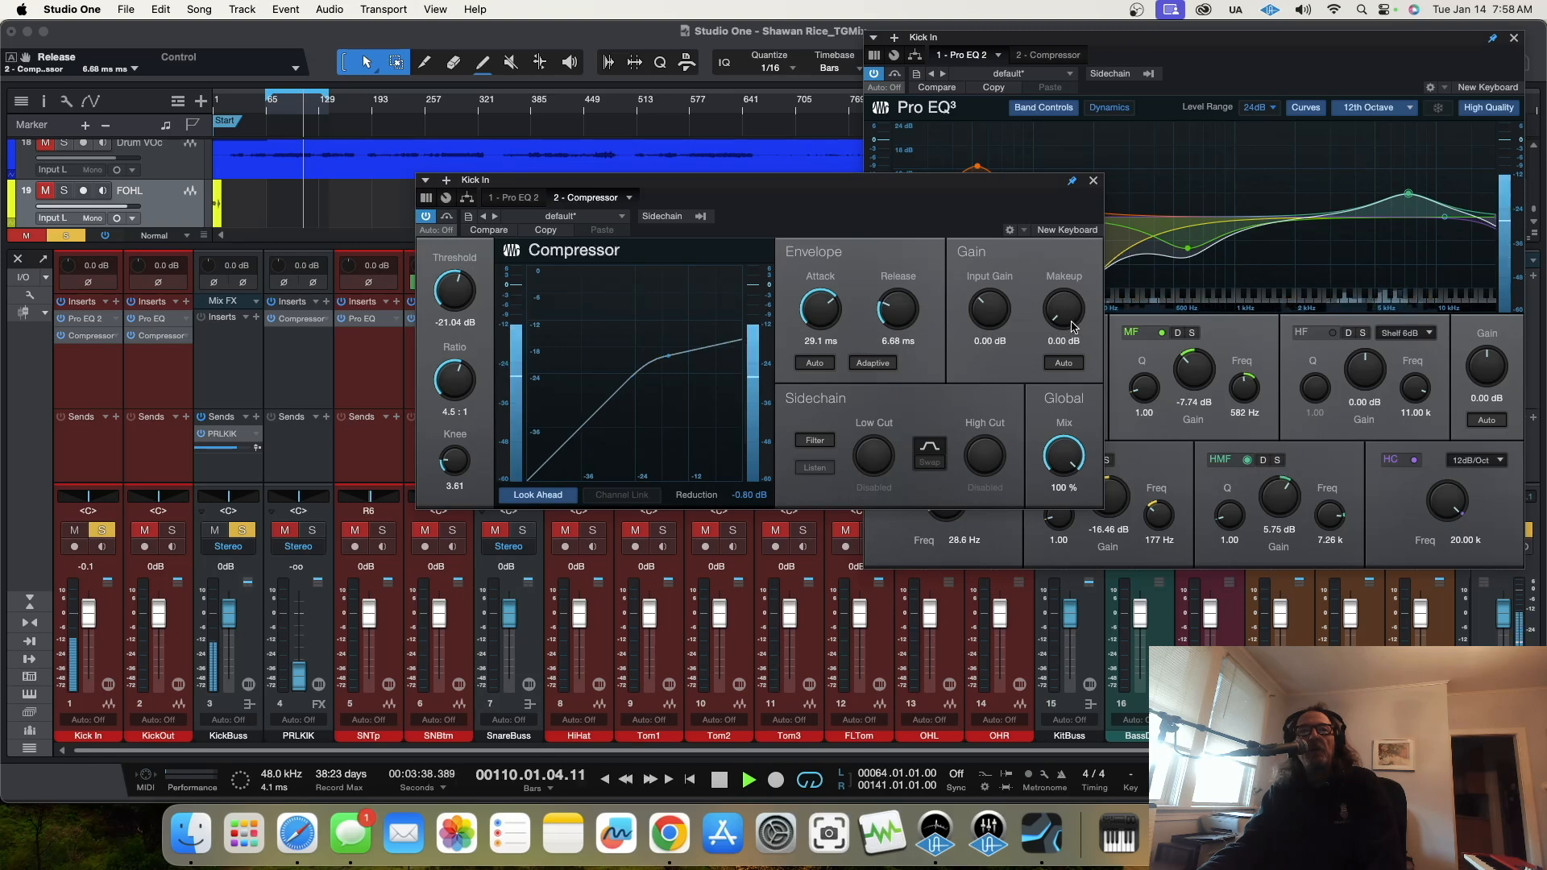
Step: Lower the Kick In compressor's threshold to -31.12 dB and set its makeup gain to 7.68 dB
left_click_drag(467, 299, 461, 322)
left_click_drag(1067, 316, 1071, 293)
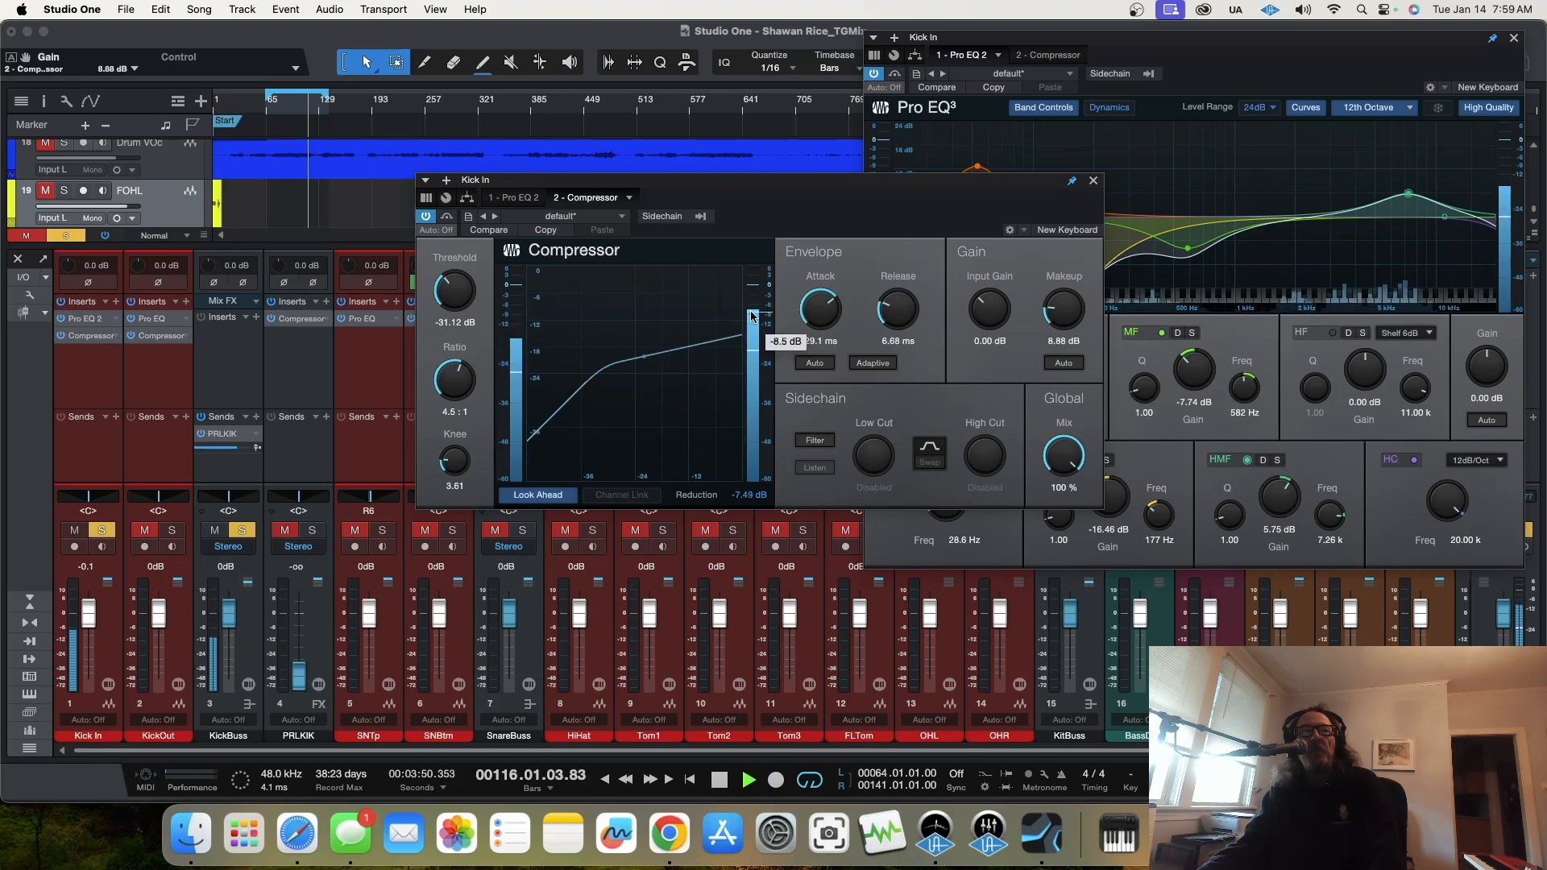
left_click_drag(1073, 314, 1074, 316)
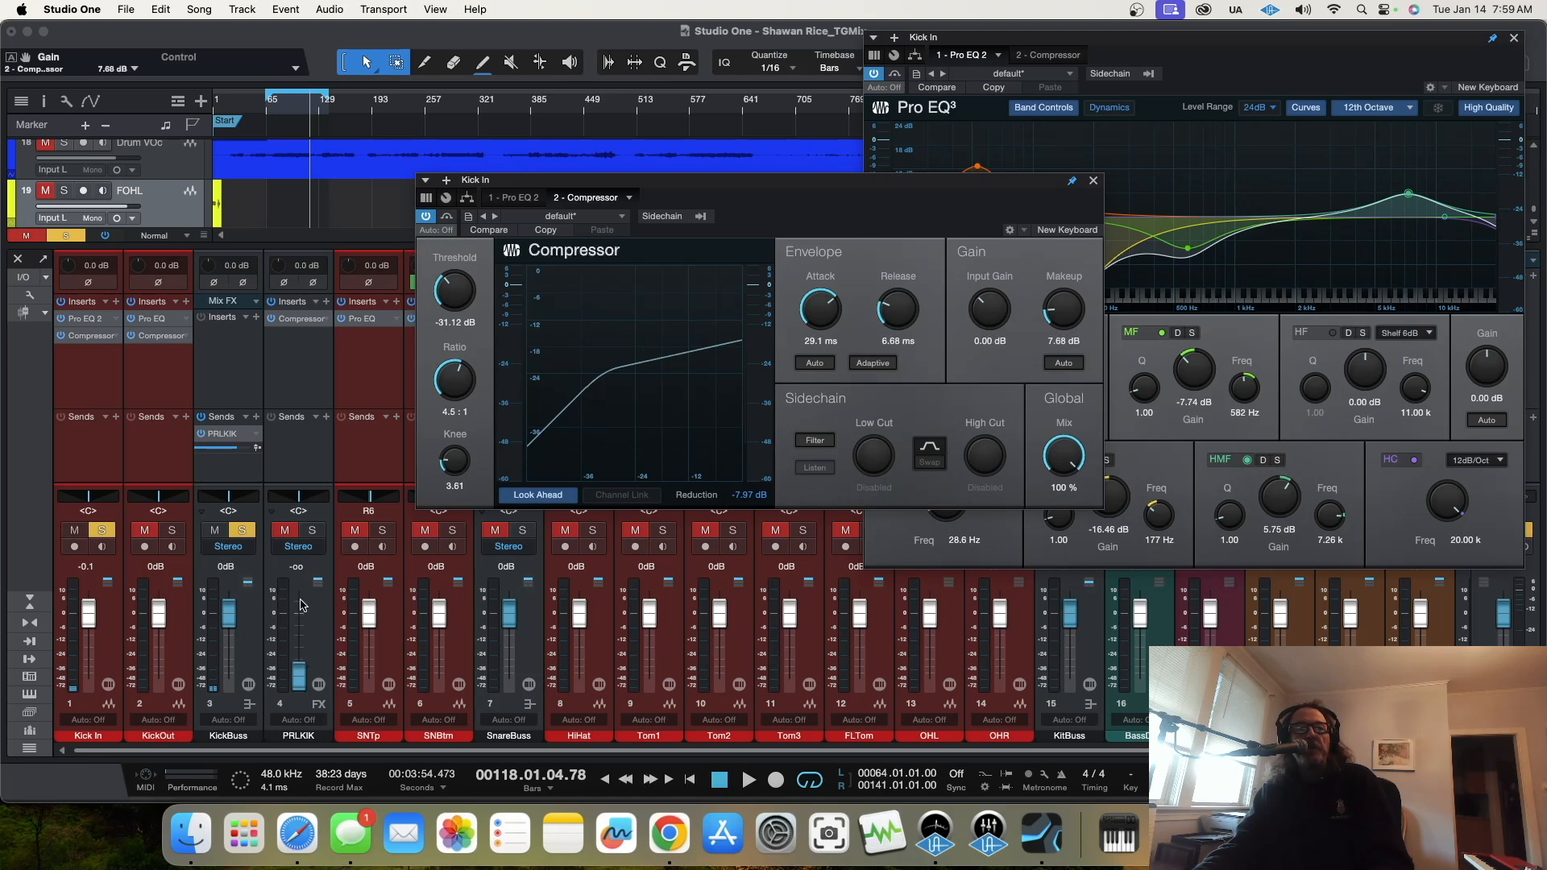
Step: Turn off the Kick In solo, solo the KickOut channel and open its Pro EQ
left_click(103, 530)
left_click(244, 531)
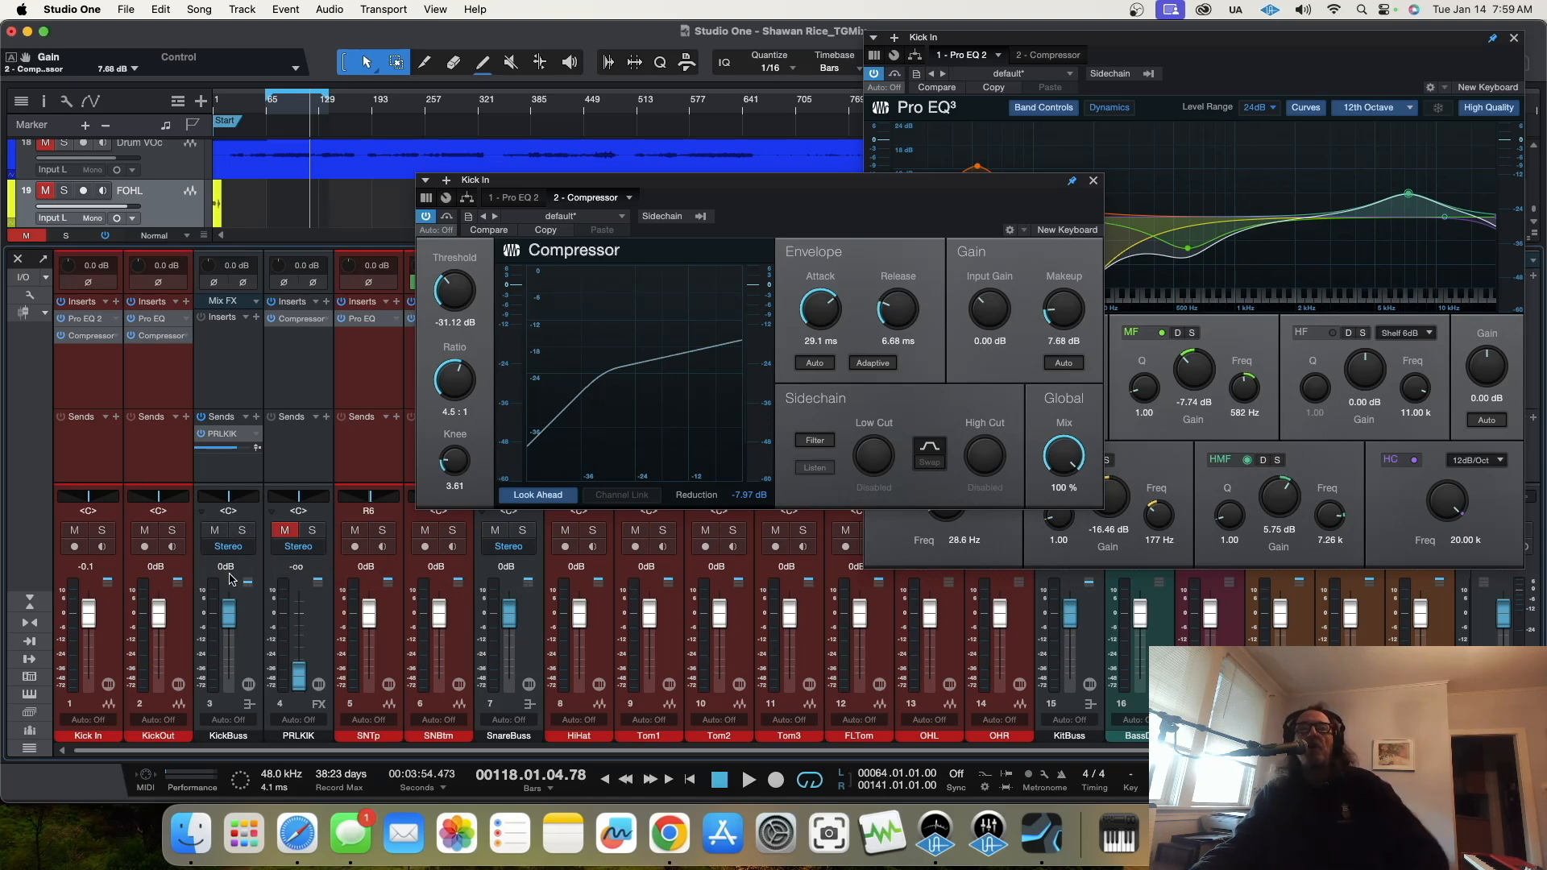
left_click(174, 532)
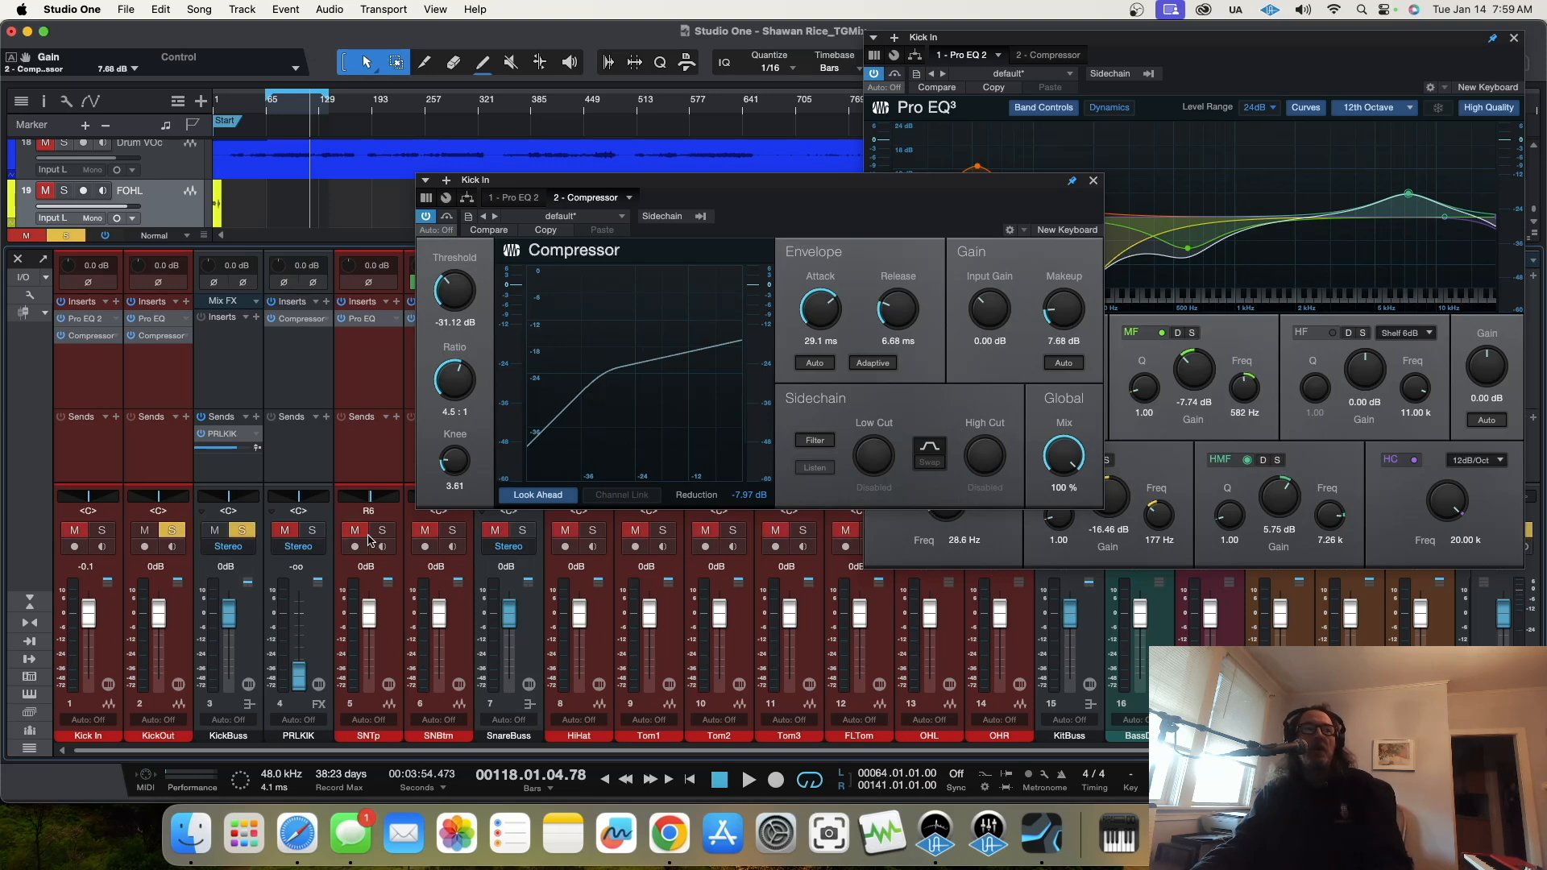
left_click(164, 323)
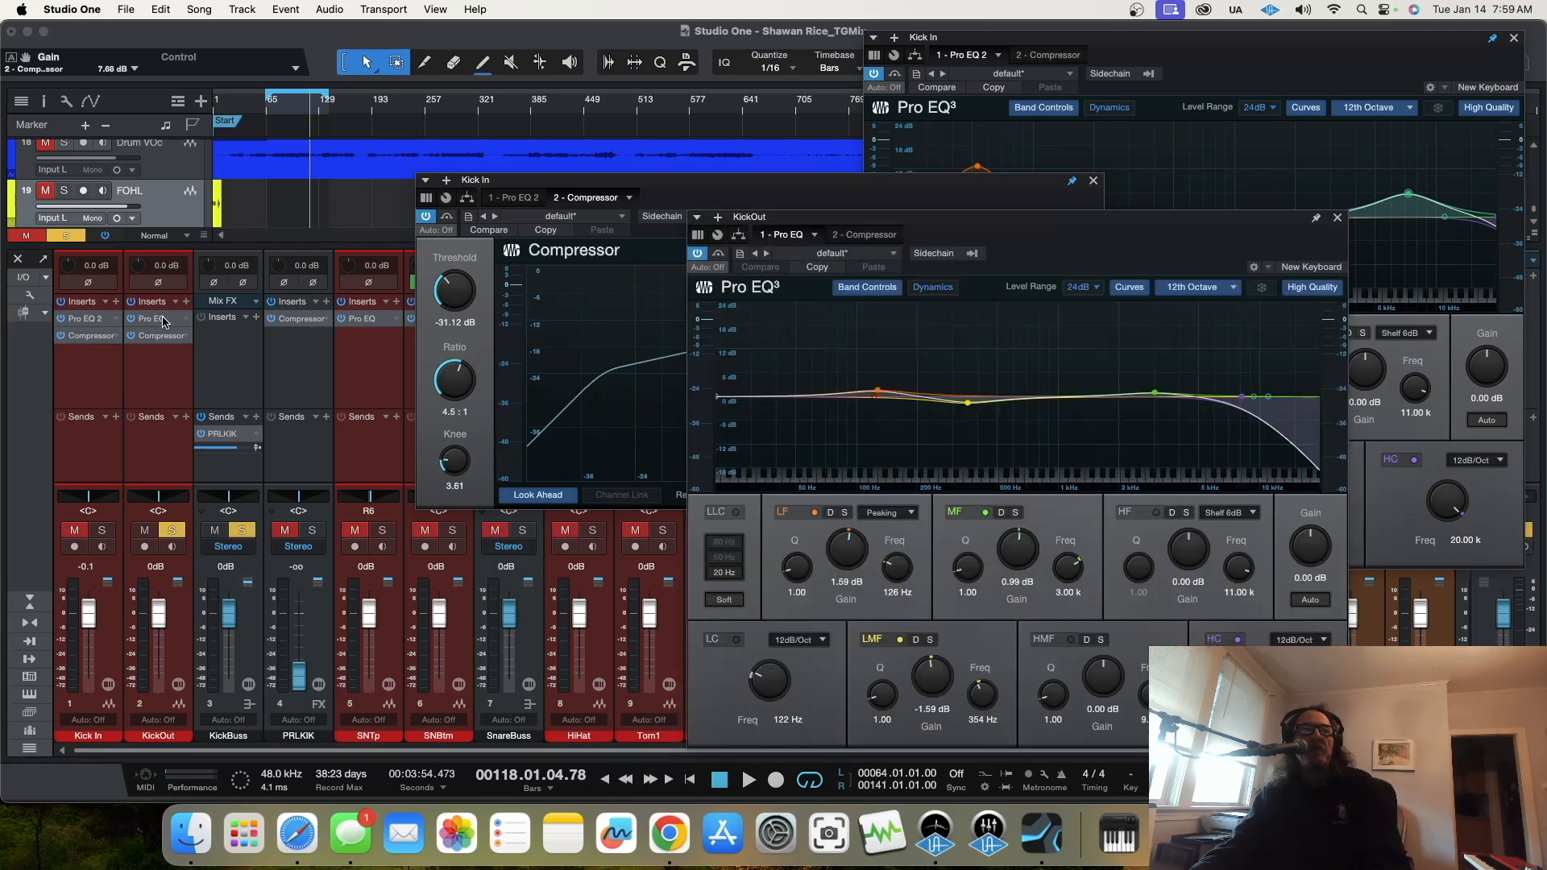
Step: During playback, set the KickOut EQ to boost 17.45 dB at 56.1 Hz, cut 12.89 dB at 219 Hz and cut 9.32 dB at 984 Hz
key("space")
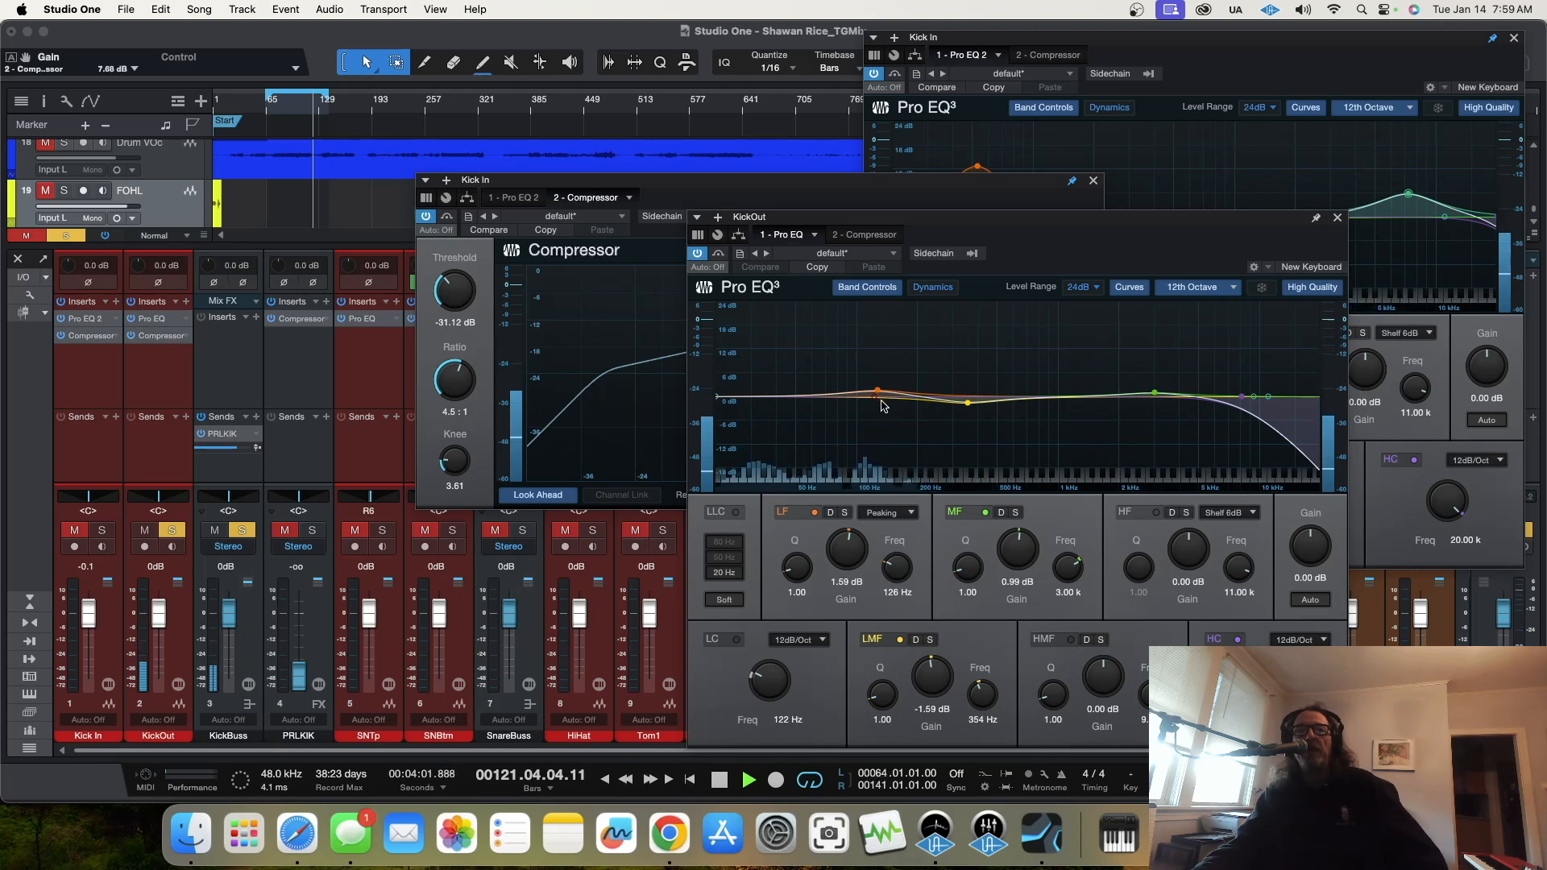
left_click_drag(876, 393, 807, 329)
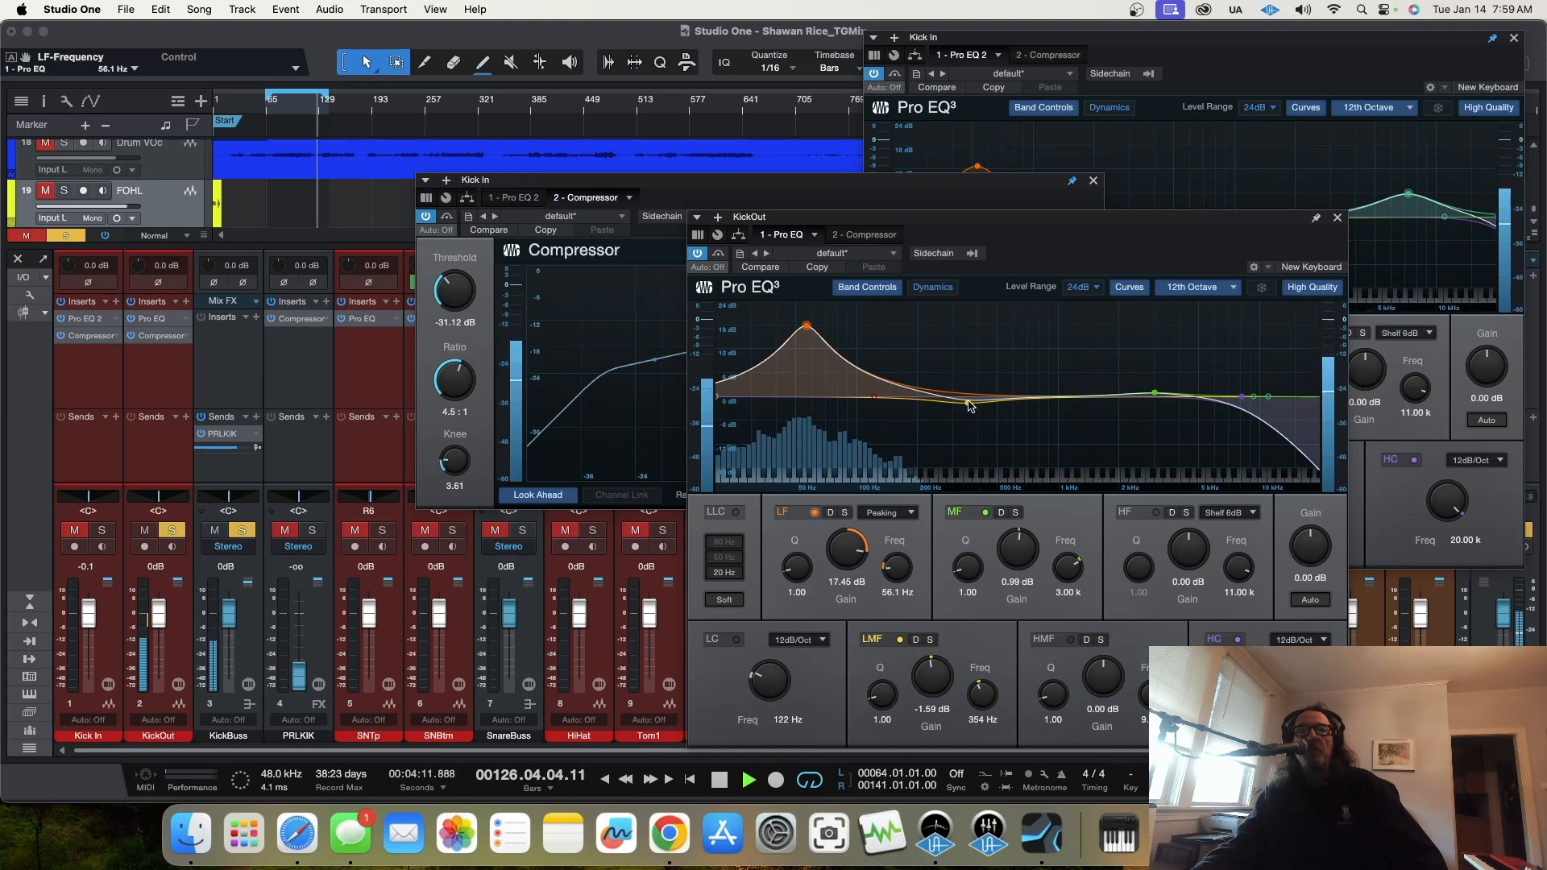
left_click_drag(969, 405, 927, 451)
left_click_drag(1150, 395, 1057, 434)
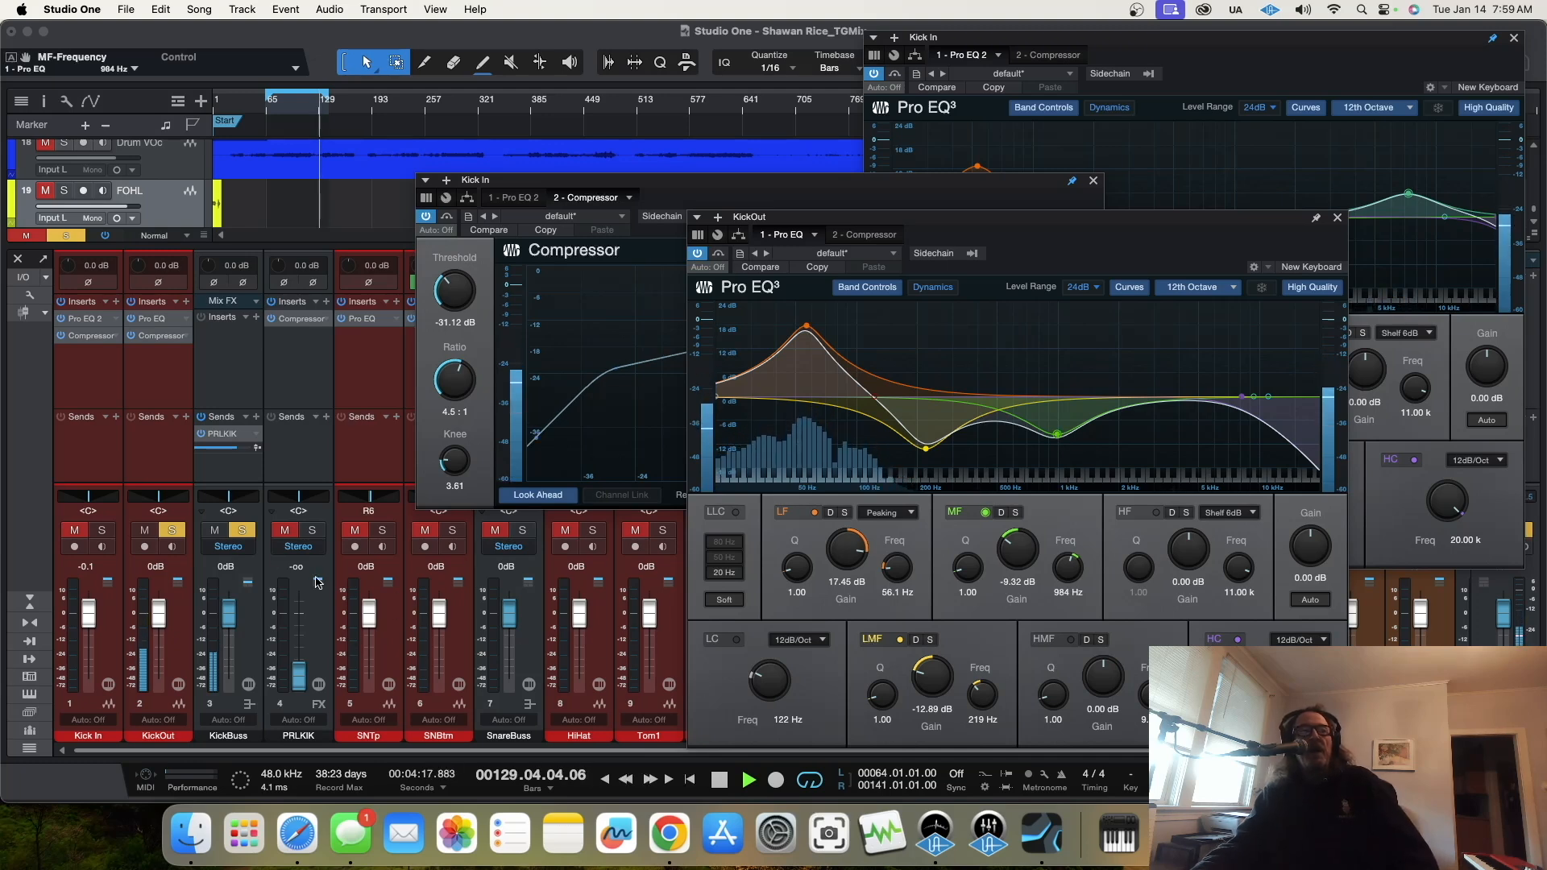
Step: Solo Kick In alongside KickOut and balance their faders at -8.6 dB for Kick In and +1.1 dB for KickOut
left_click_drag(159, 614, 157, 695)
left_click(103, 530)
left_click_drag(159, 679, 157, 614)
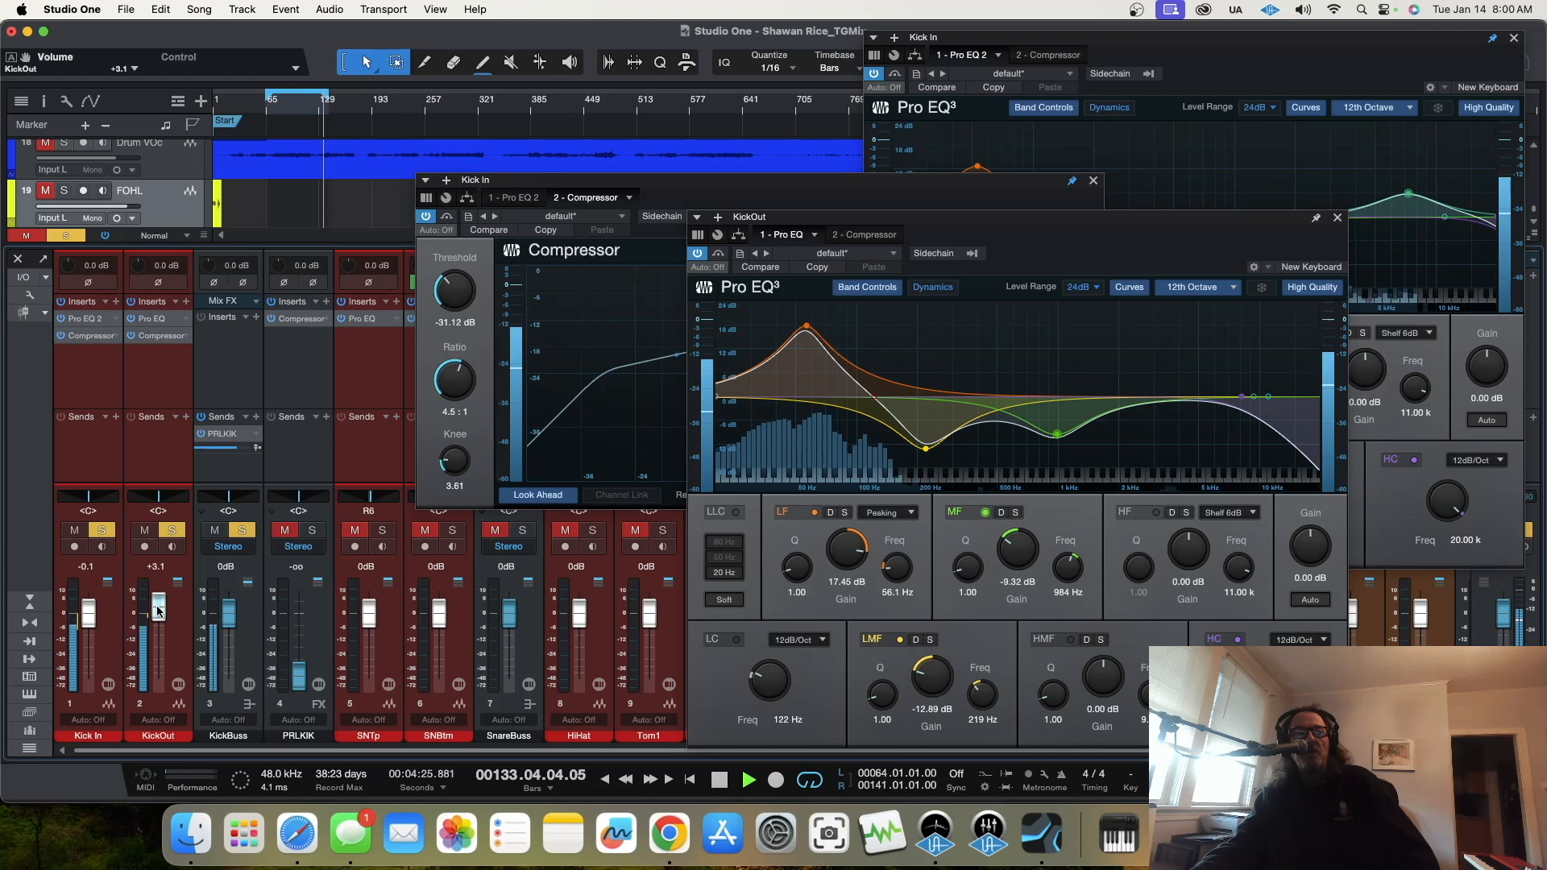
left_click_drag(87, 634, 159, 624)
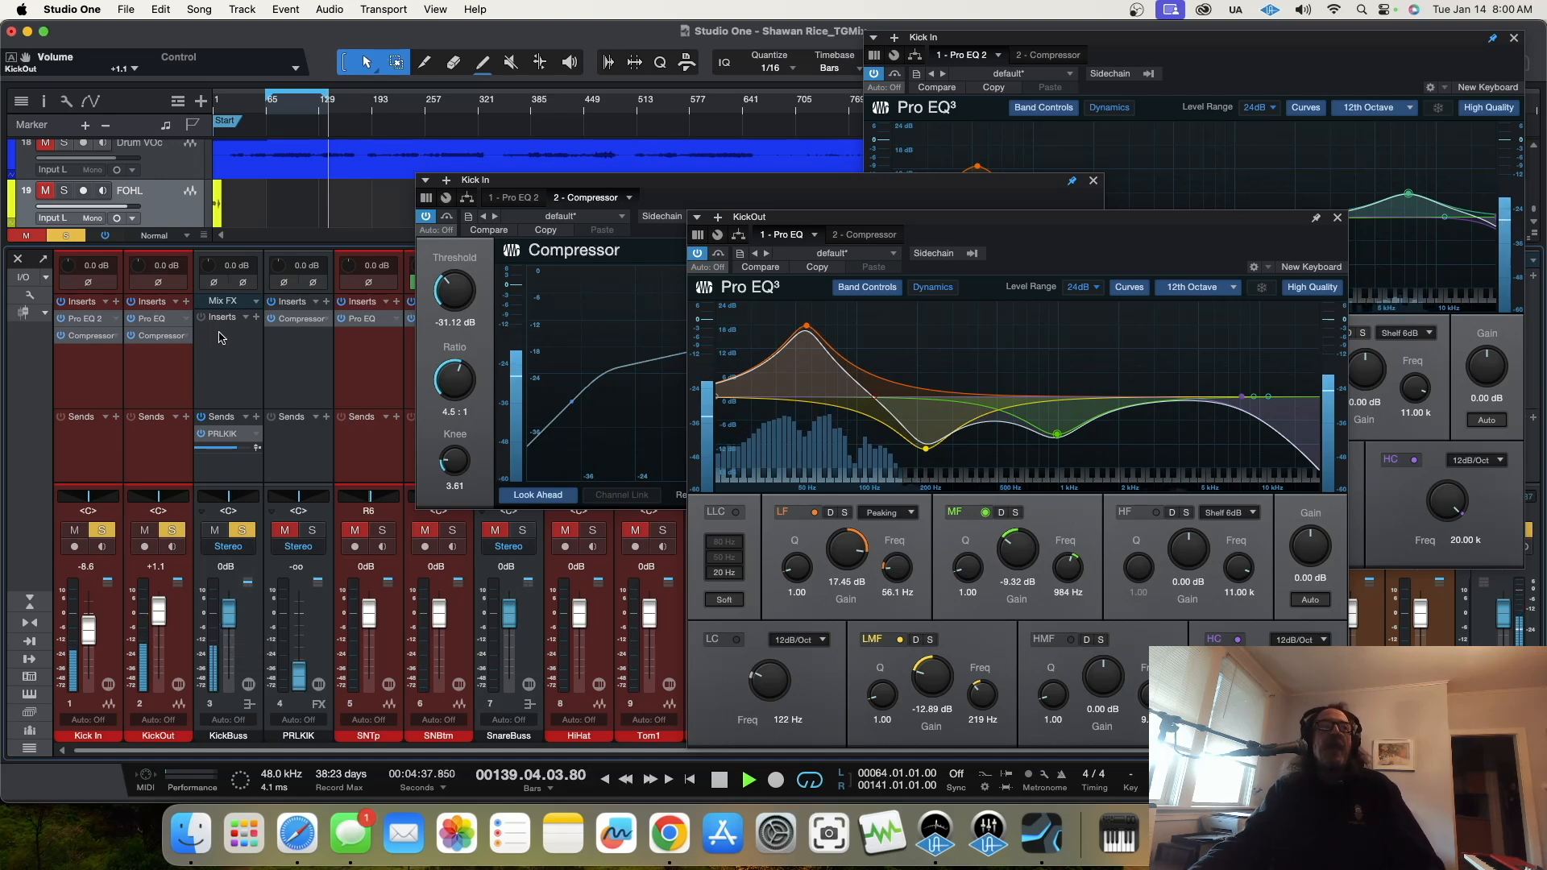
Step: Insert a Compressor on the KickBuss channel with a -24.40 dB threshold and a 20:1 ratio
left_click(255, 318)
left_click(311, 393)
left_click(346, 412)
left_click_drag(727, 326, 721, 355)
left_click_drag(726, 431, 738, 320)
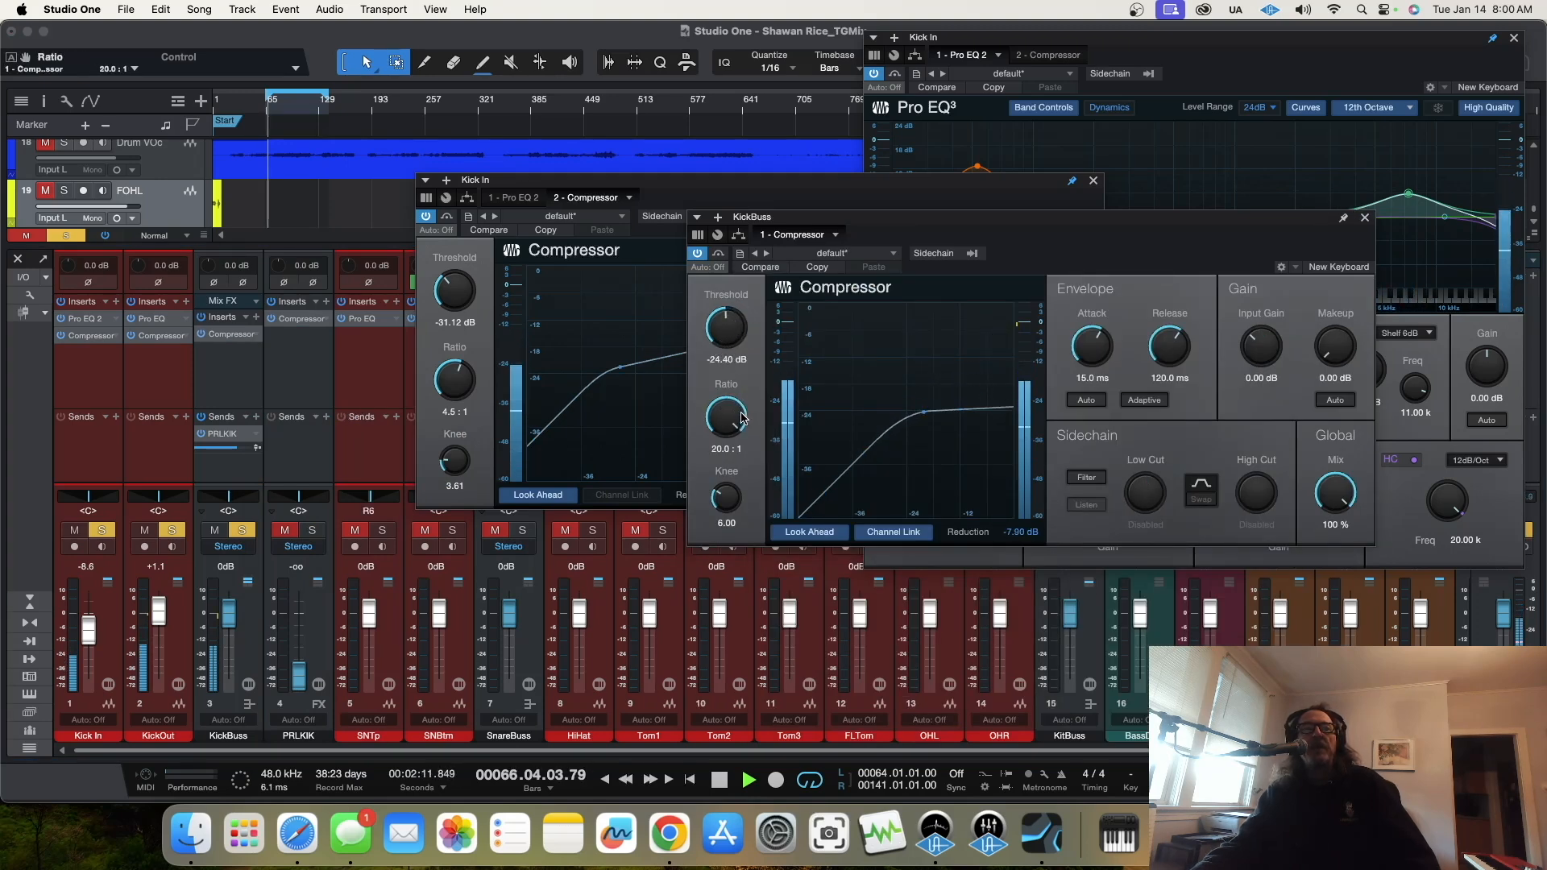
Step: Fine-tune the KickBuss compressor's threshold, set its release to 14.8 ms and close the open plug-in windows
left_click_drag(723, 325, 722, 318)
left_click_drag(1173, 343, 1165, 375)
left_click(1365, 218)
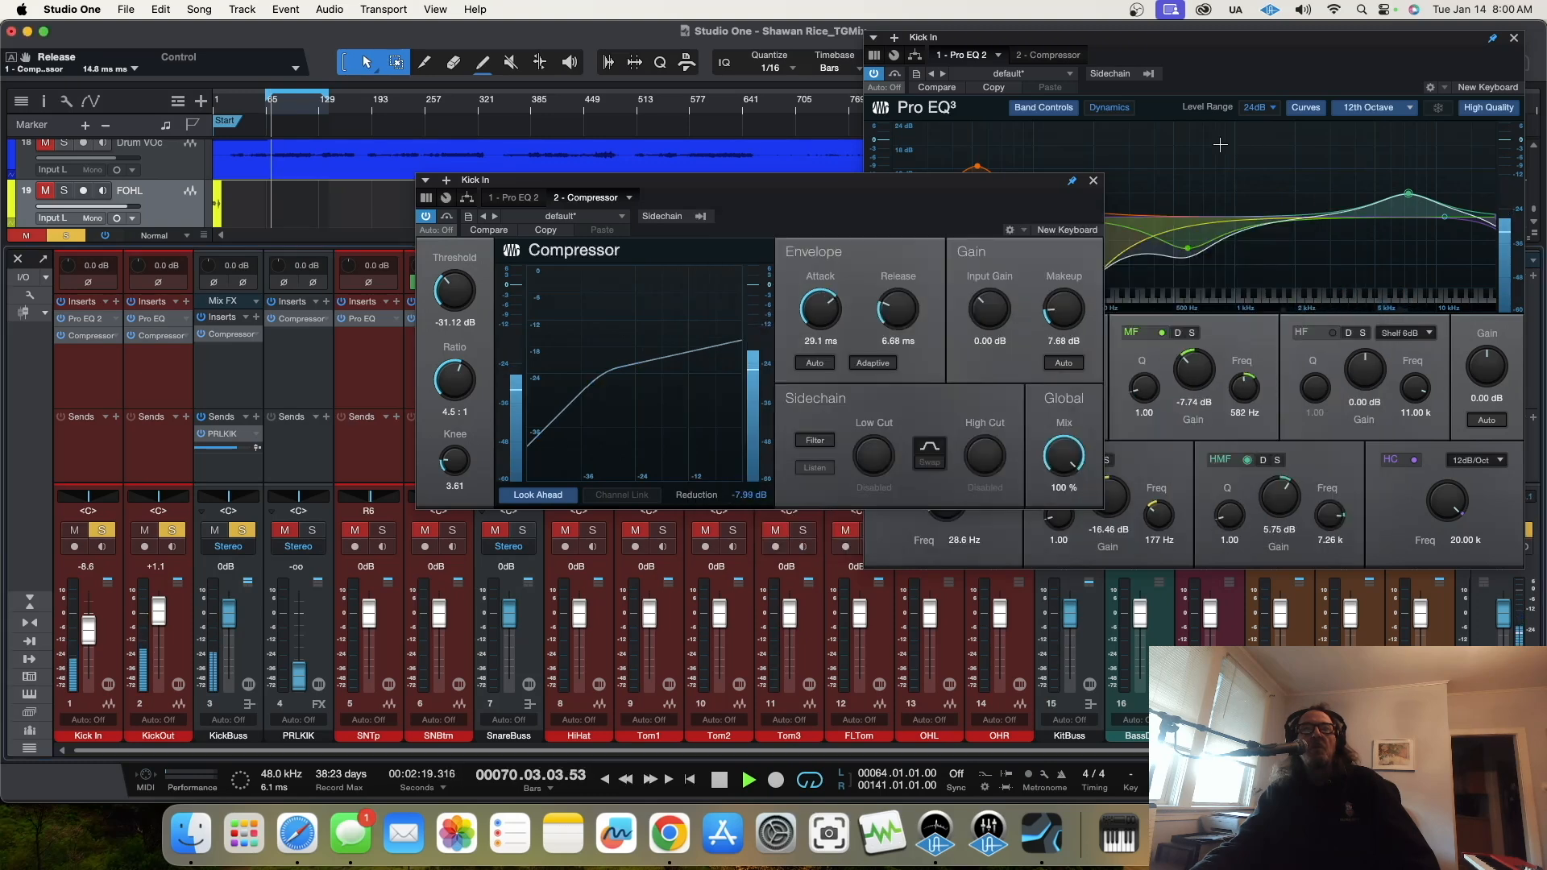
left_click(1094, 180)
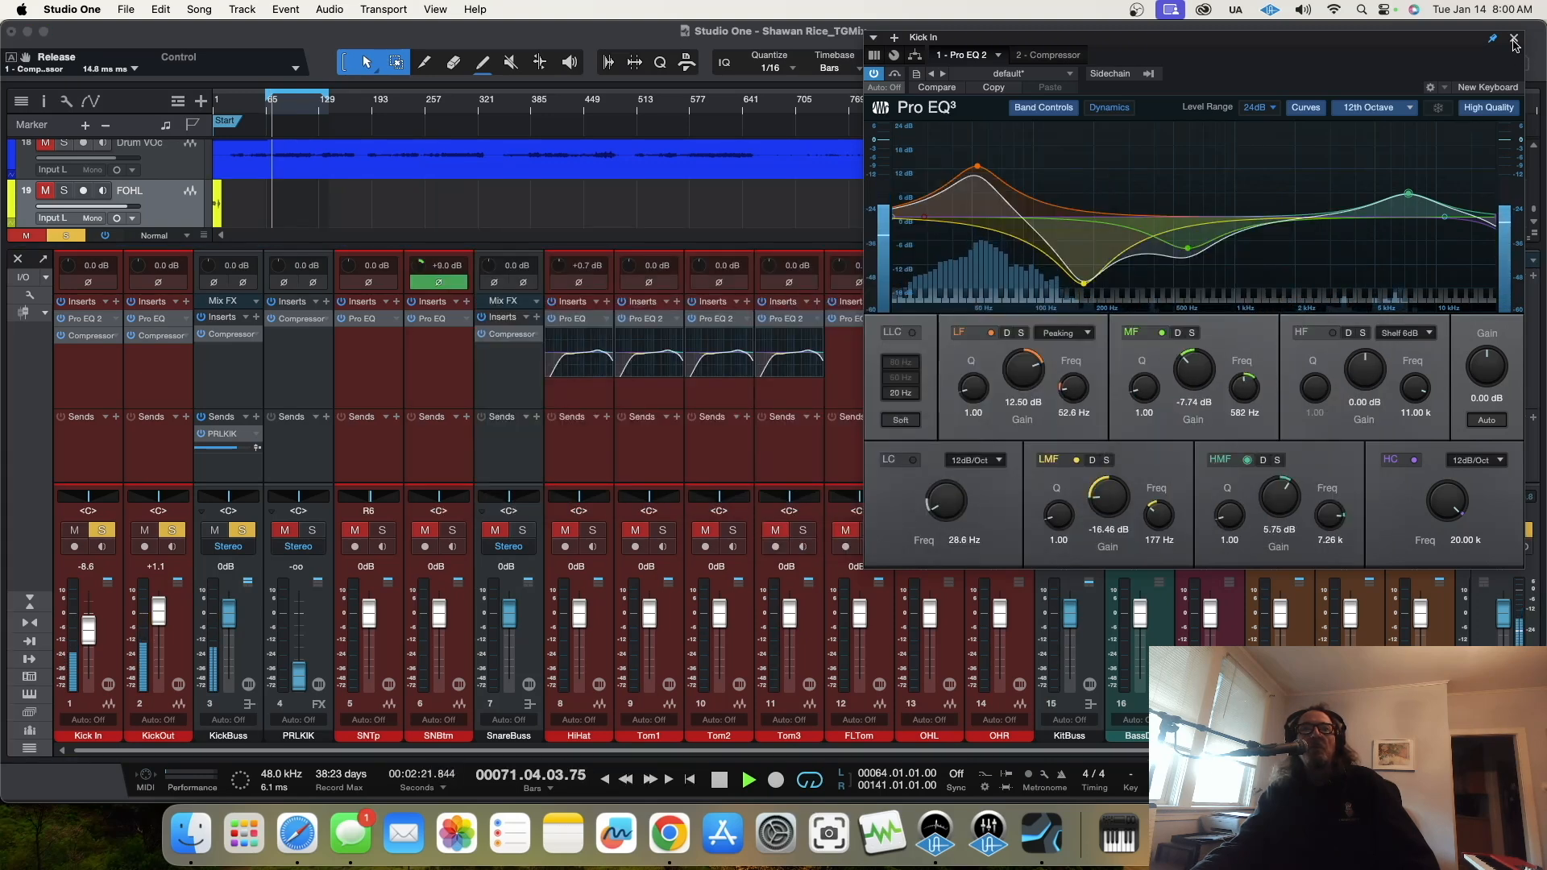
left_click(1515, 38)
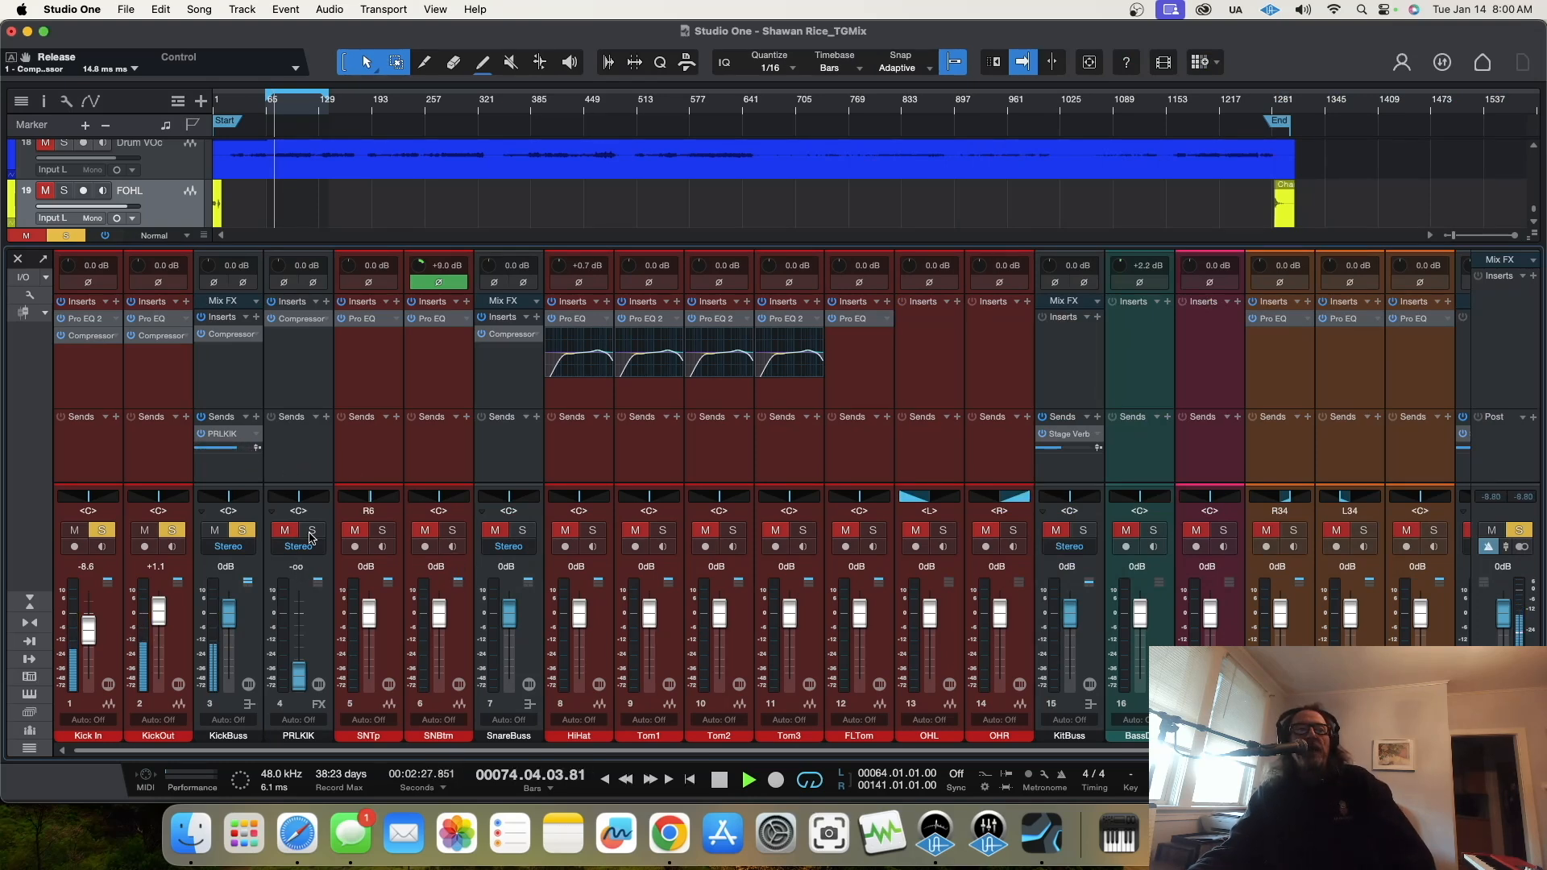
Step: Add a Pro EQ to PRLKIK, boosting 11.90 dB at 93.1 Hz with Q 0.32 and cutting 16.66 dB at 306 Hz
left_click(301, 320)
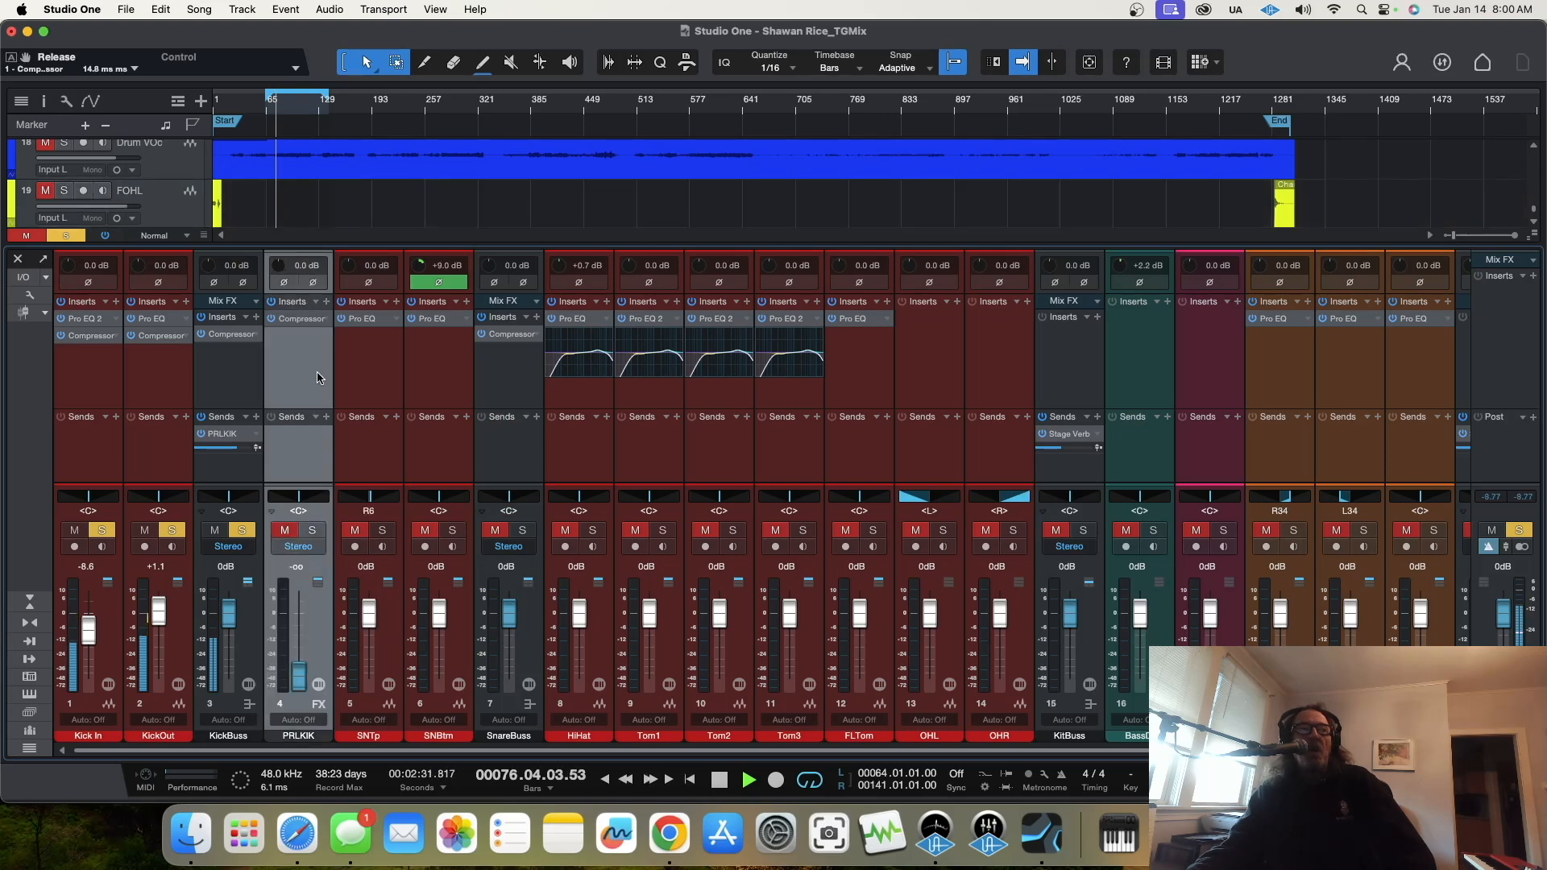
left_click(328, 303)
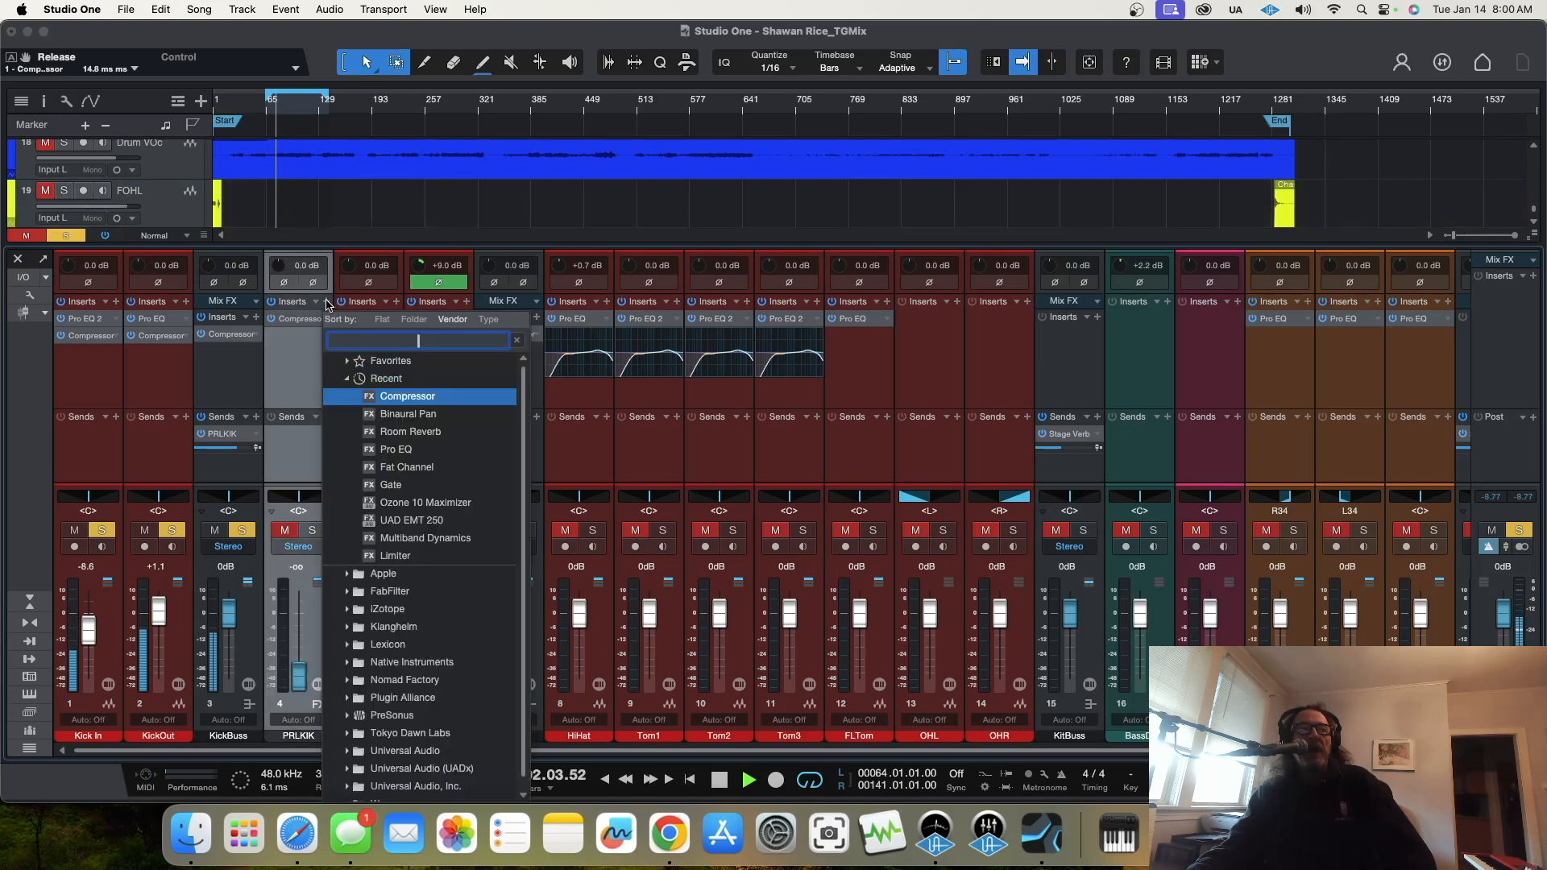
left_click(397, 449)
left_click_drag(1043, 218, 1027, 169)
left_click_drag(976, 390, 972, 413)
left_click_drag(1174, 217, 1132, 288)
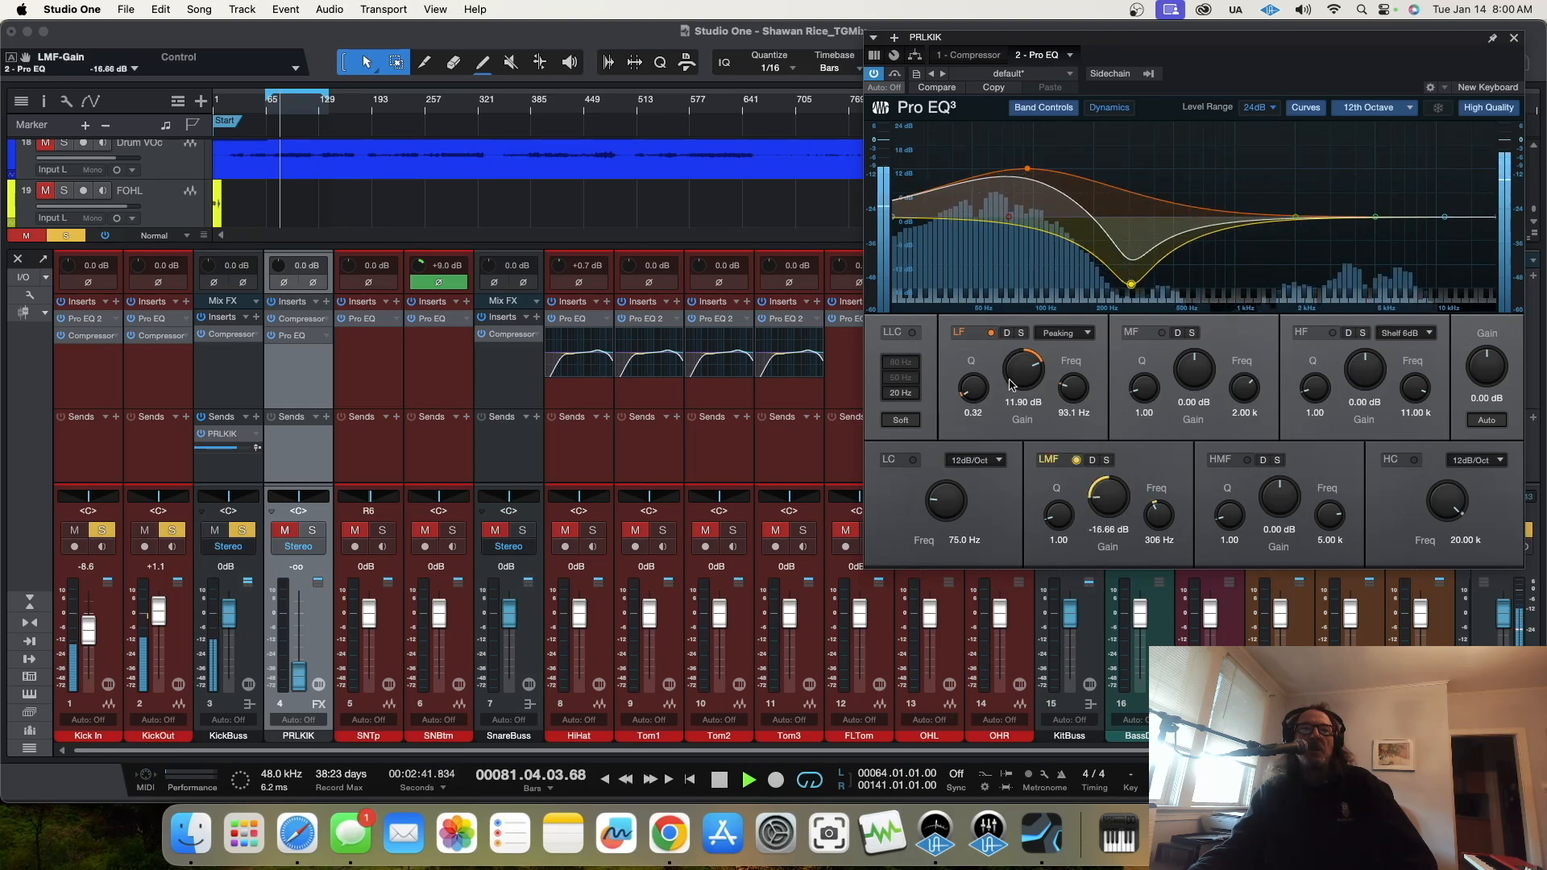
Step: Set the PRLKIK low cut to 24 dB/Oct at 28.5 Hz and place the Pro EQ before the Compressor
left_click(979, 461)
left_click(967, 505)
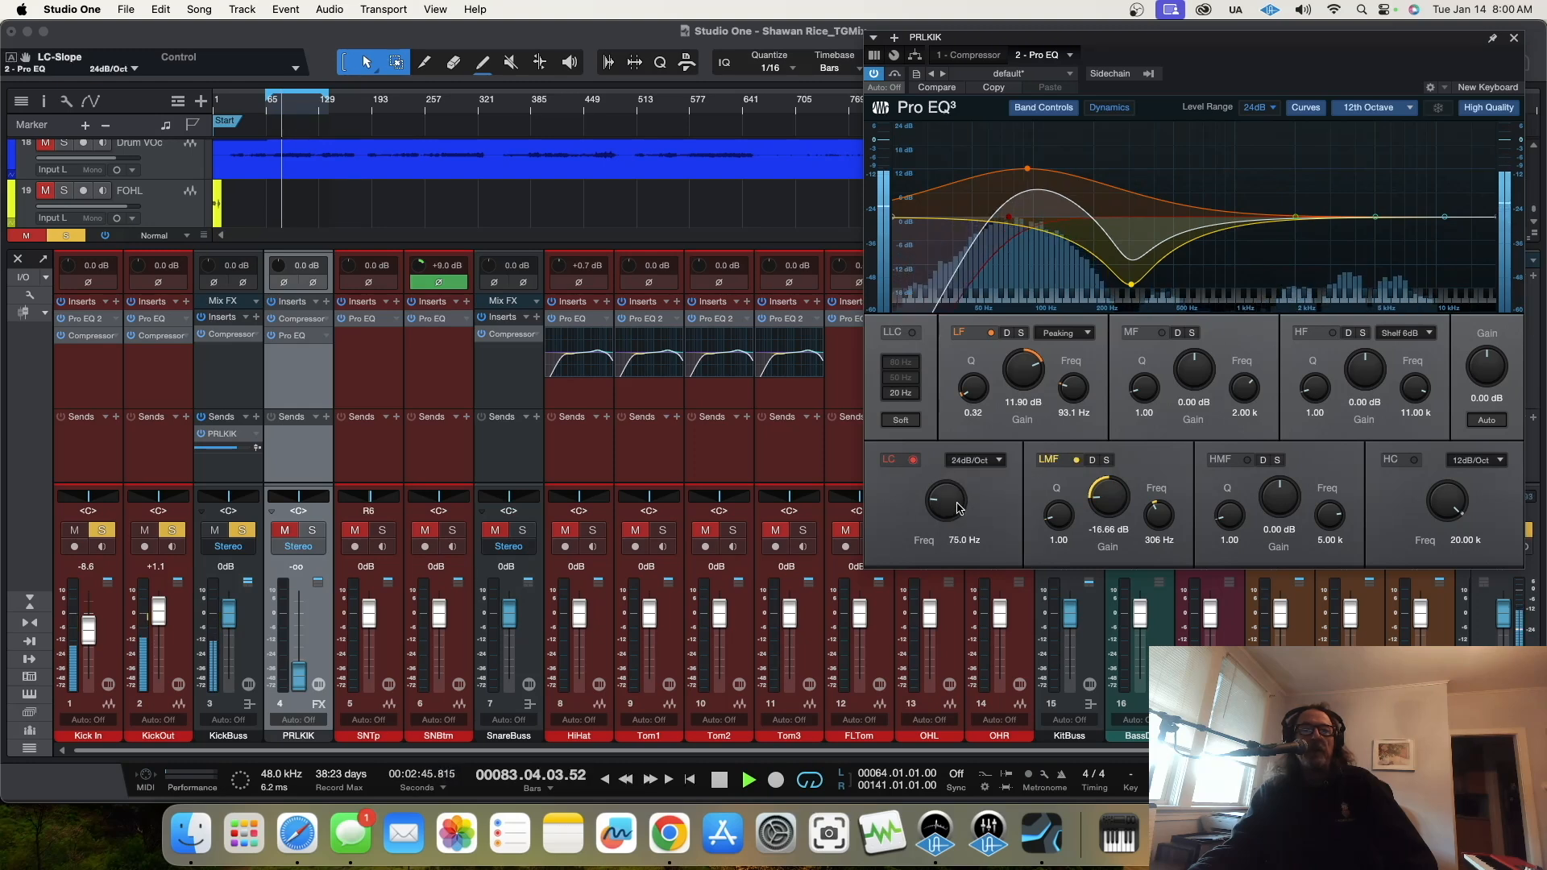
left_click_drag(959, 508, 955, 512)
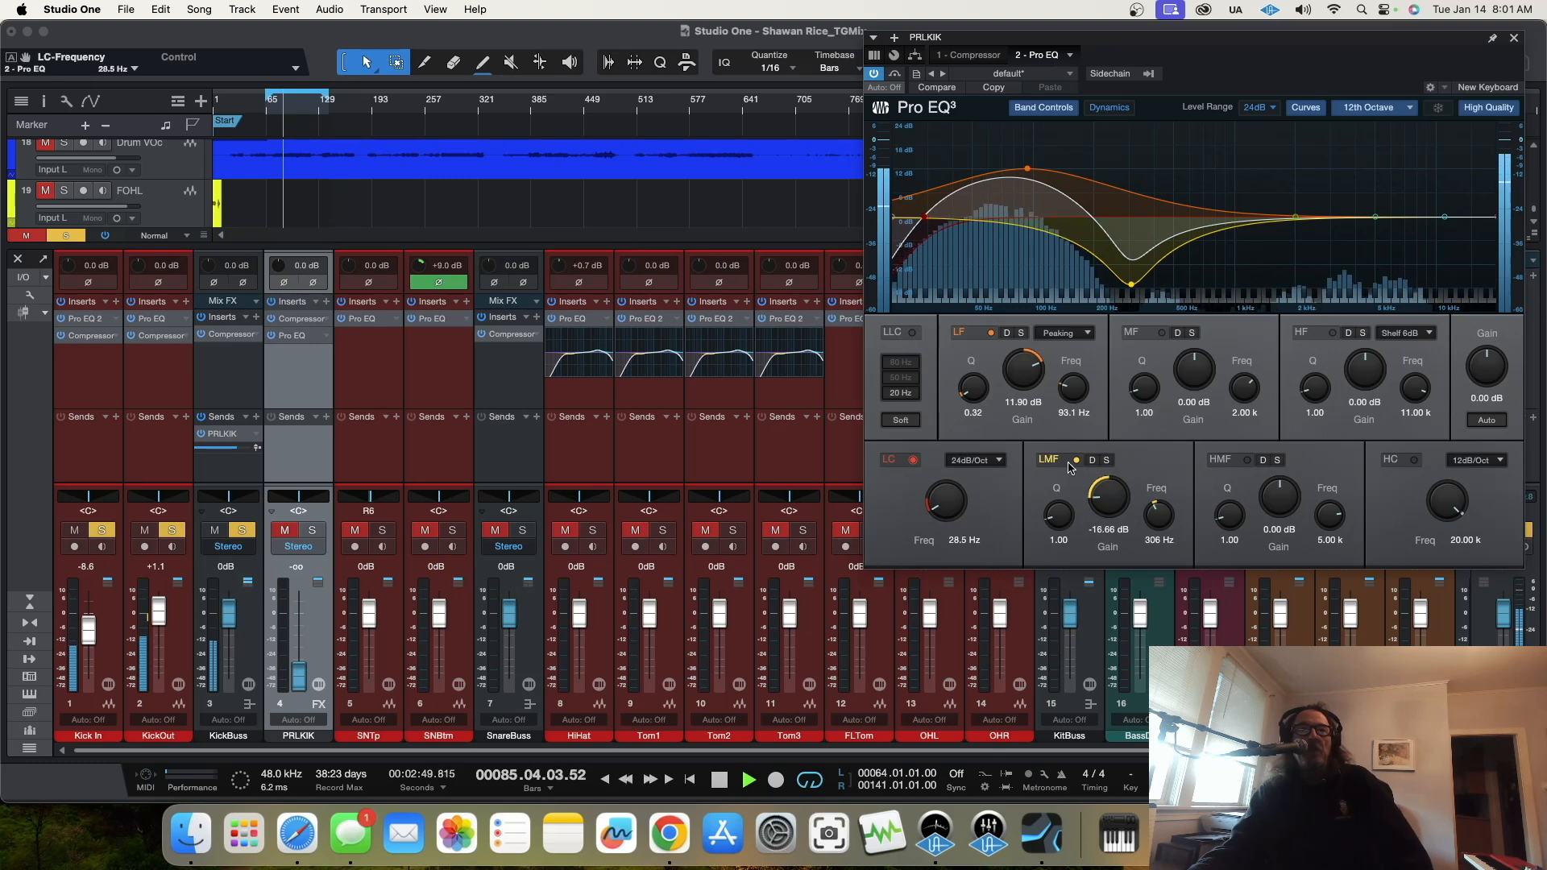
left_click_drag(314, 319, 304, 353)
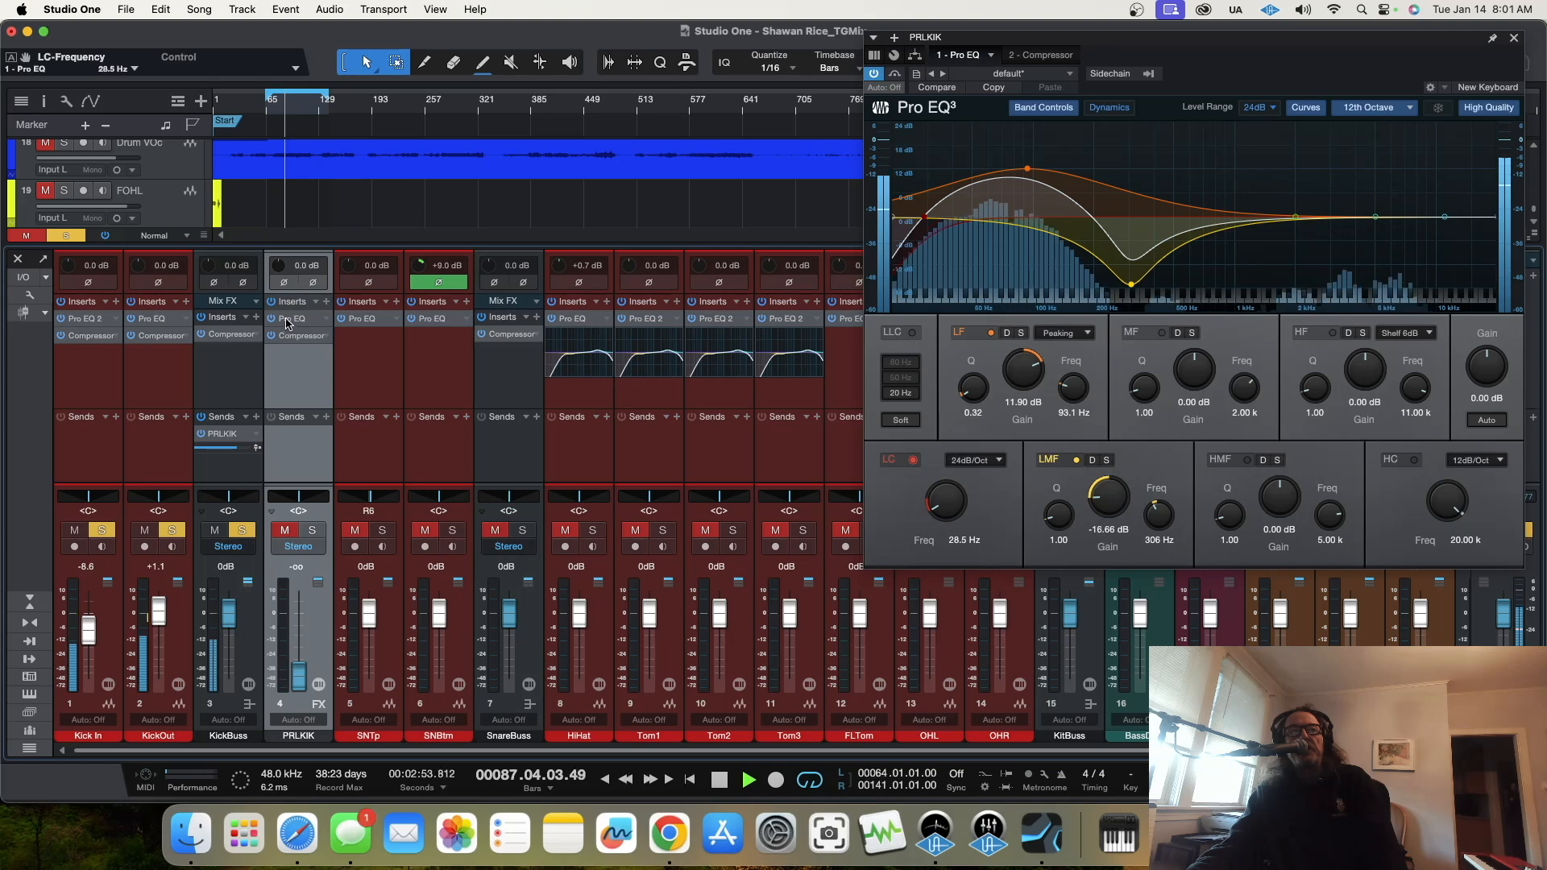
Step: Set the PRLKIK compressor to -20.56 dB threshold, 24.7 ms attack and 3.12 ms release, and close its window
left_click(318, 334)
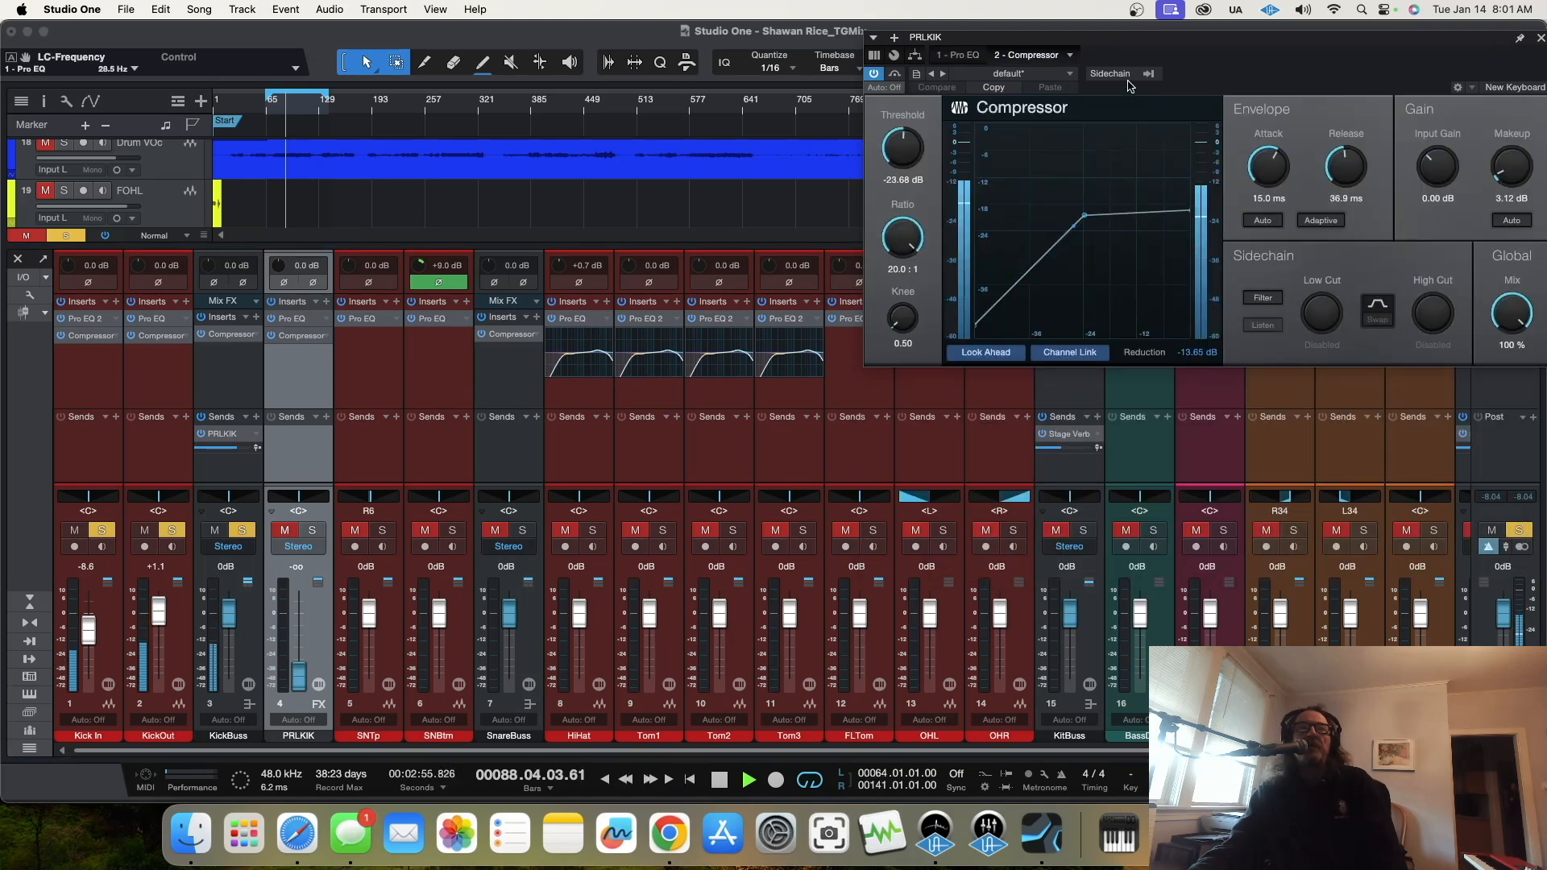
left_click_drag(1214, 41, 1036, 228)
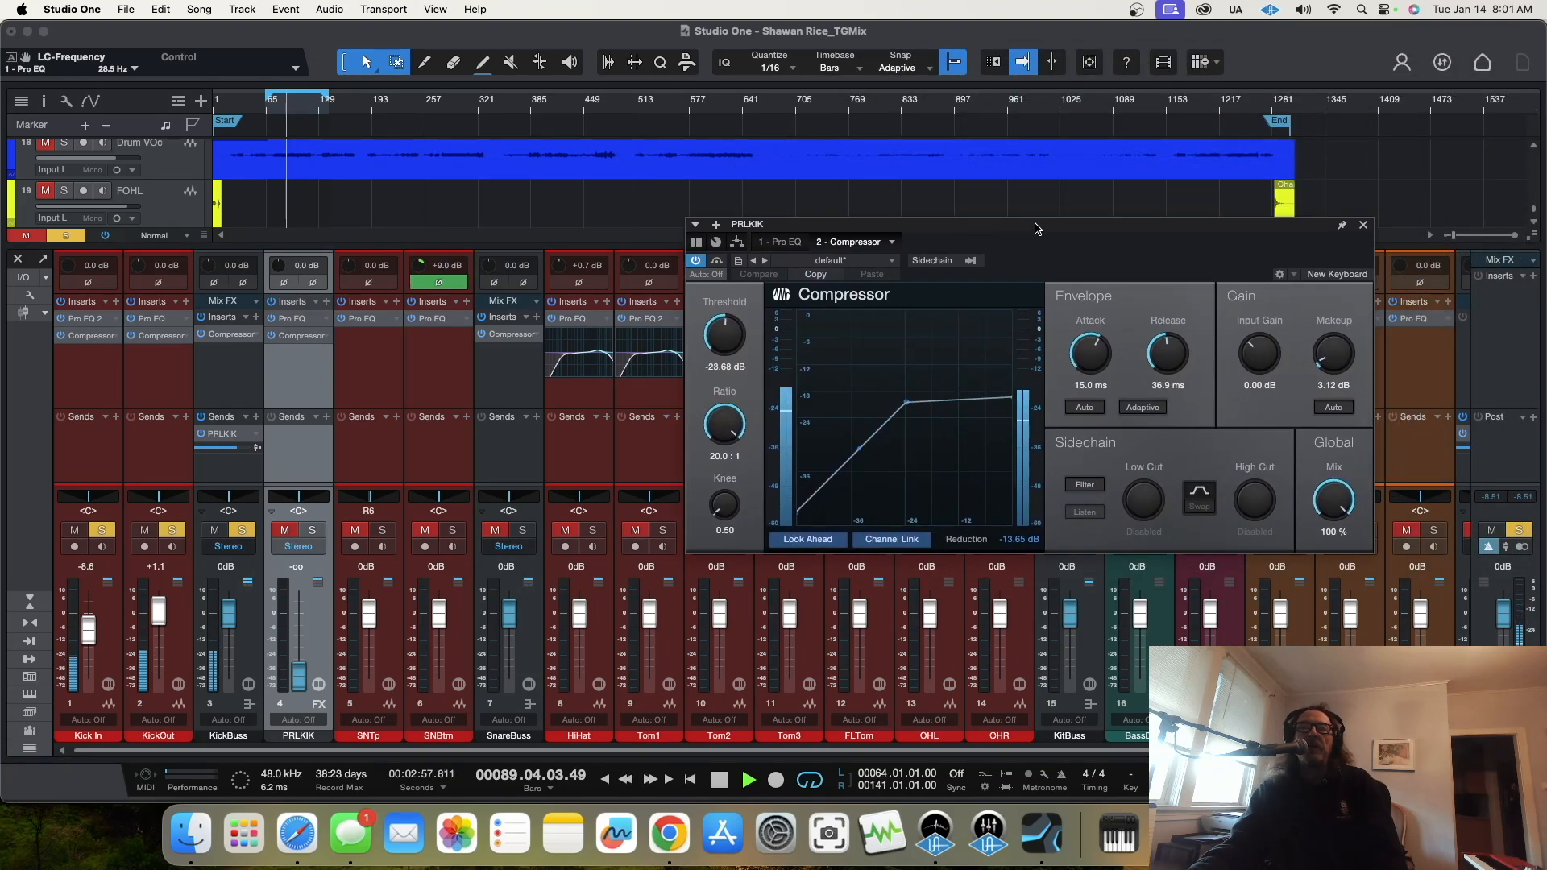
left_click_drag(717, 347, 713, 337)
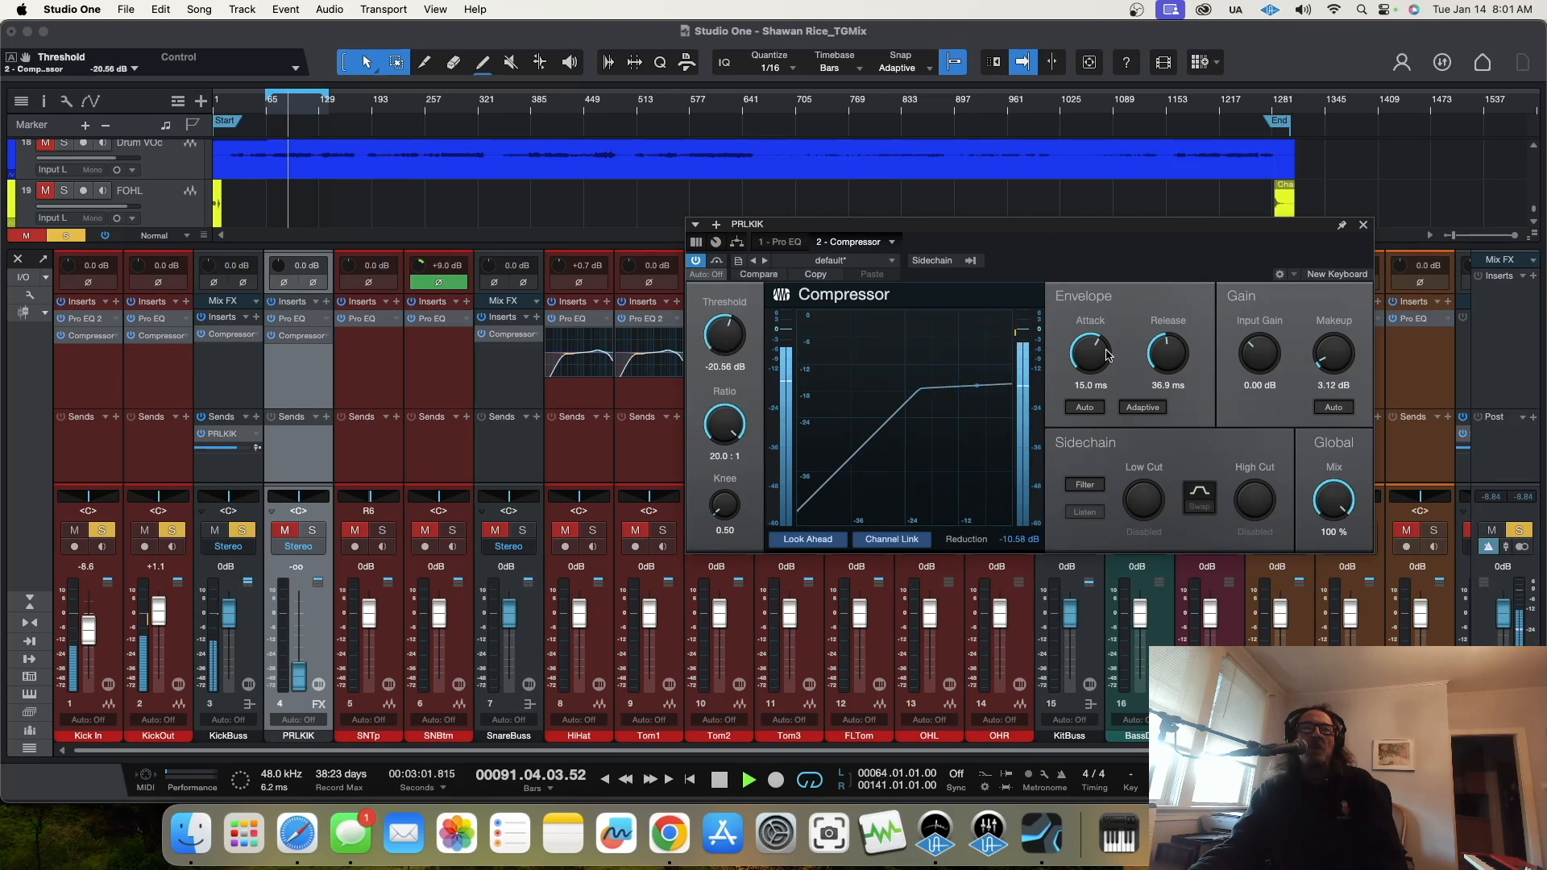
left_click_drag(1098, 357, 1163, 386)
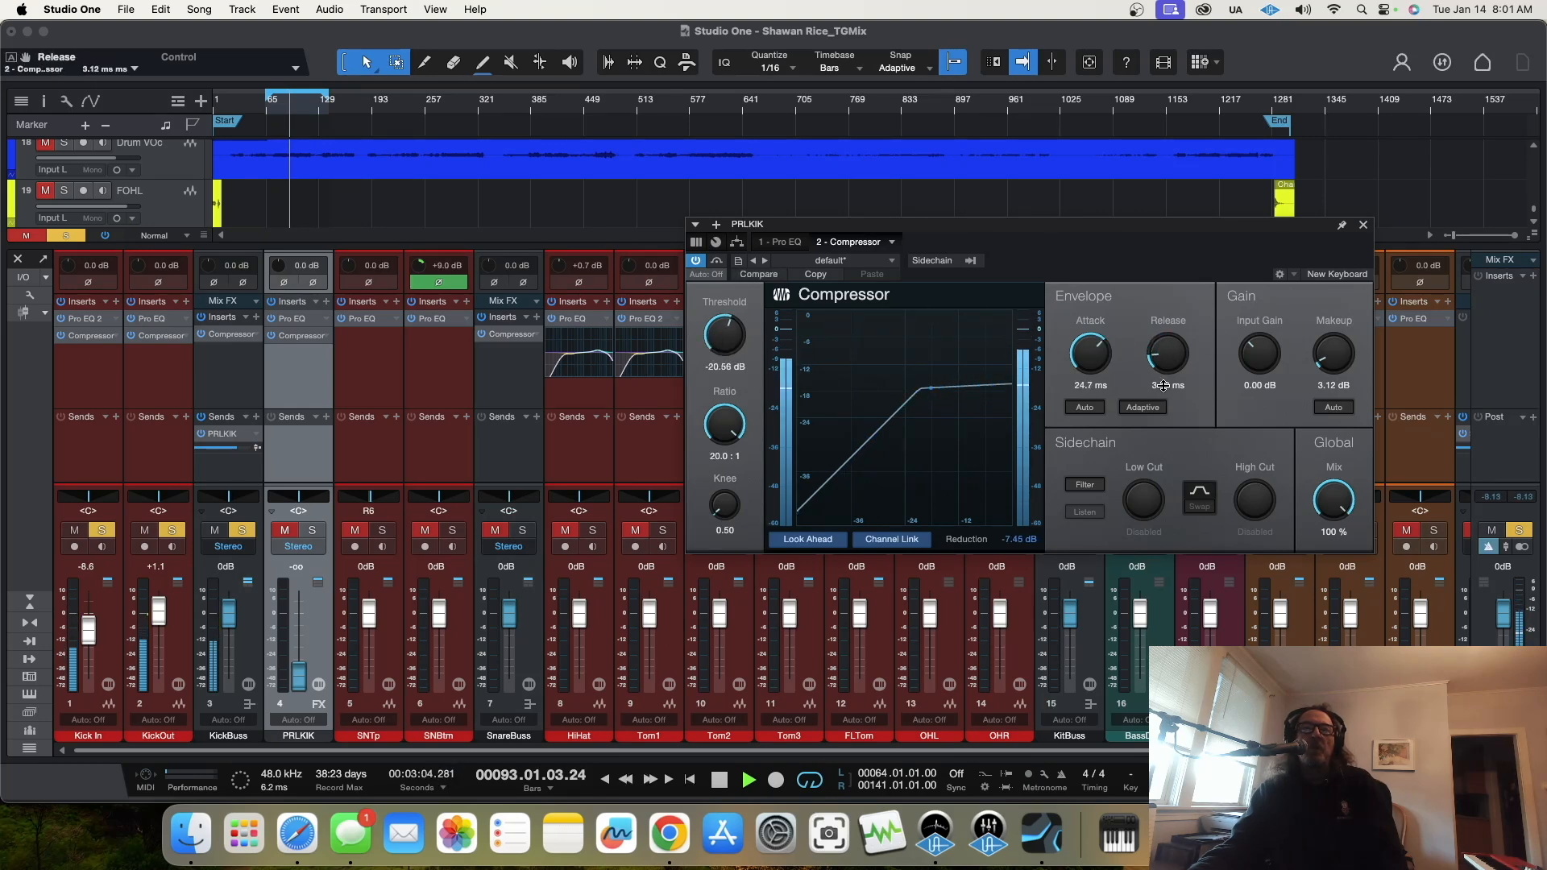
left_click(1363, 225)
Step: Unmute and solo the PRLKIK channel and raise its fader to -2.5 dB
left_click(290, 530)
left_click(312, 530)
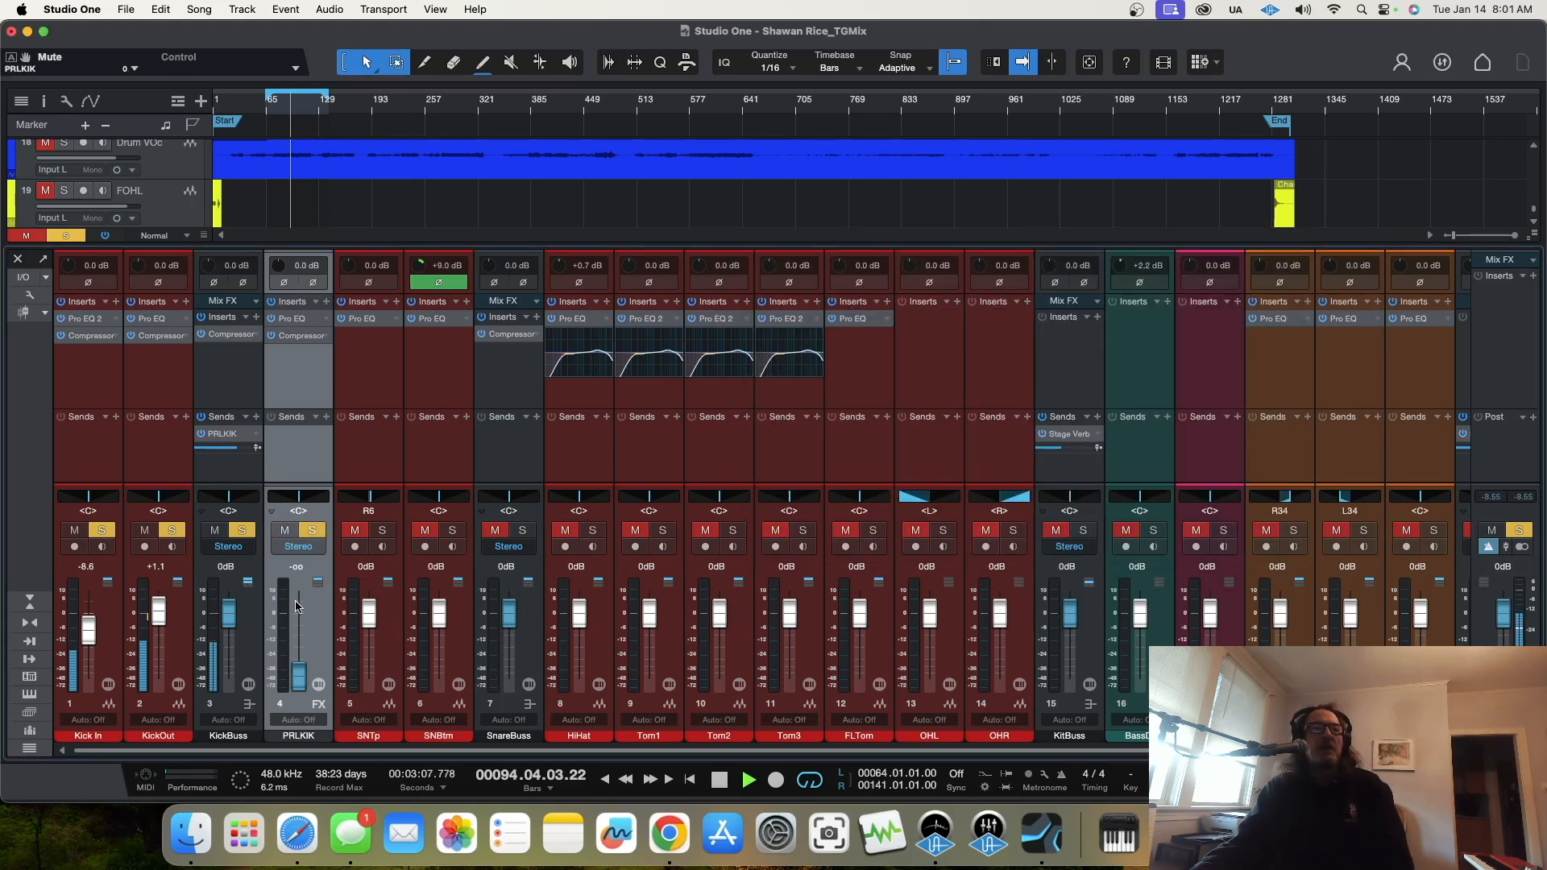
left_click_drag(300, 685, 305, 630)
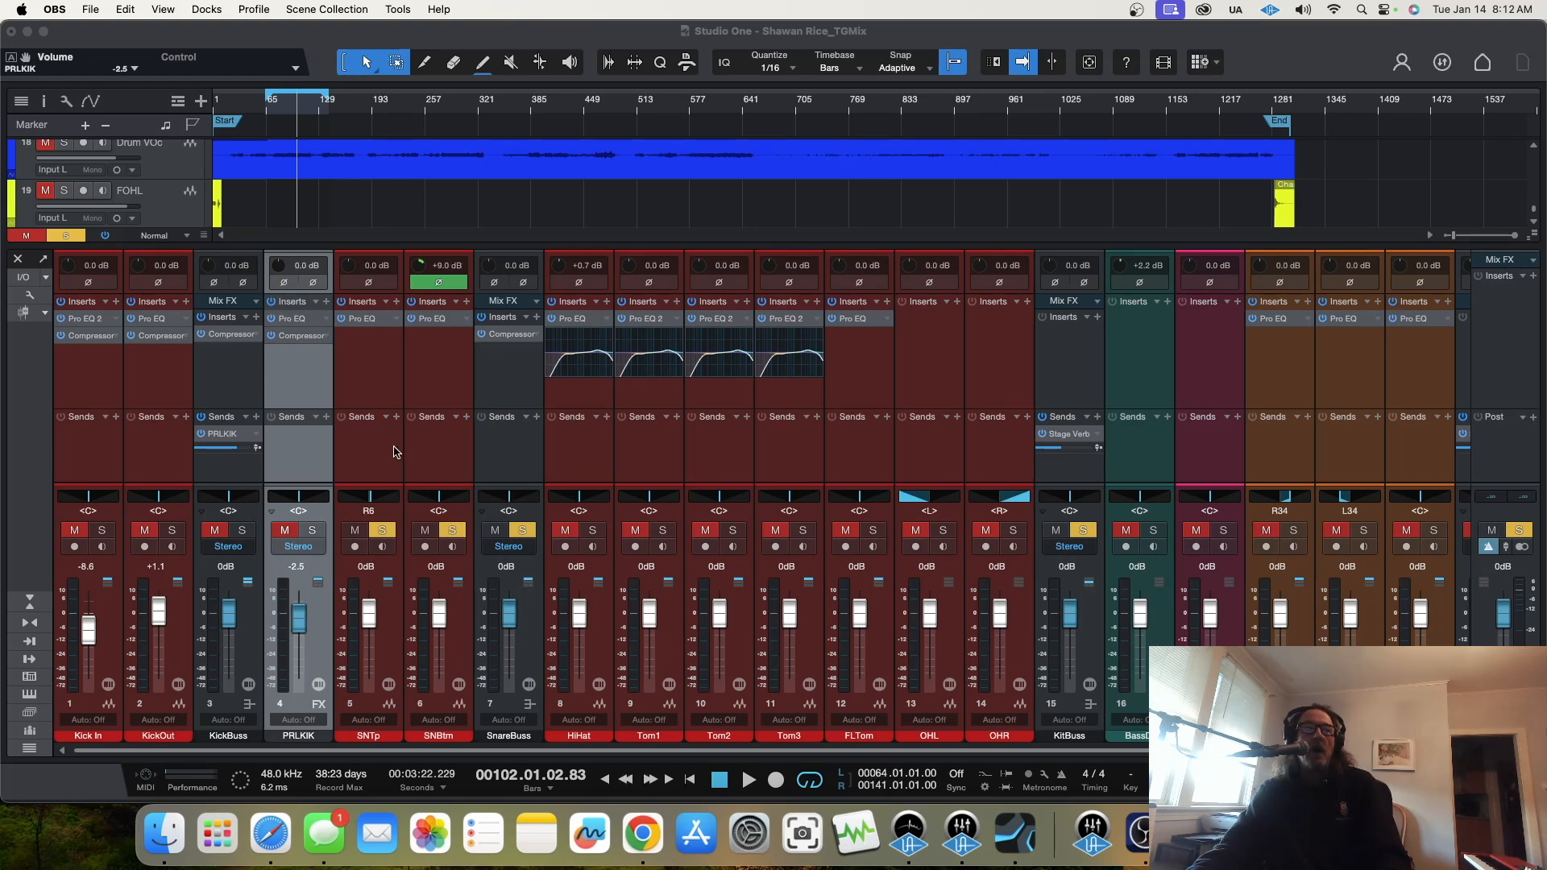
Step: Select the SNTp channel, turn off the SNBtm solo and open SNTp's Pro EQ
left_click(373, 379)
left_click(454, 530)
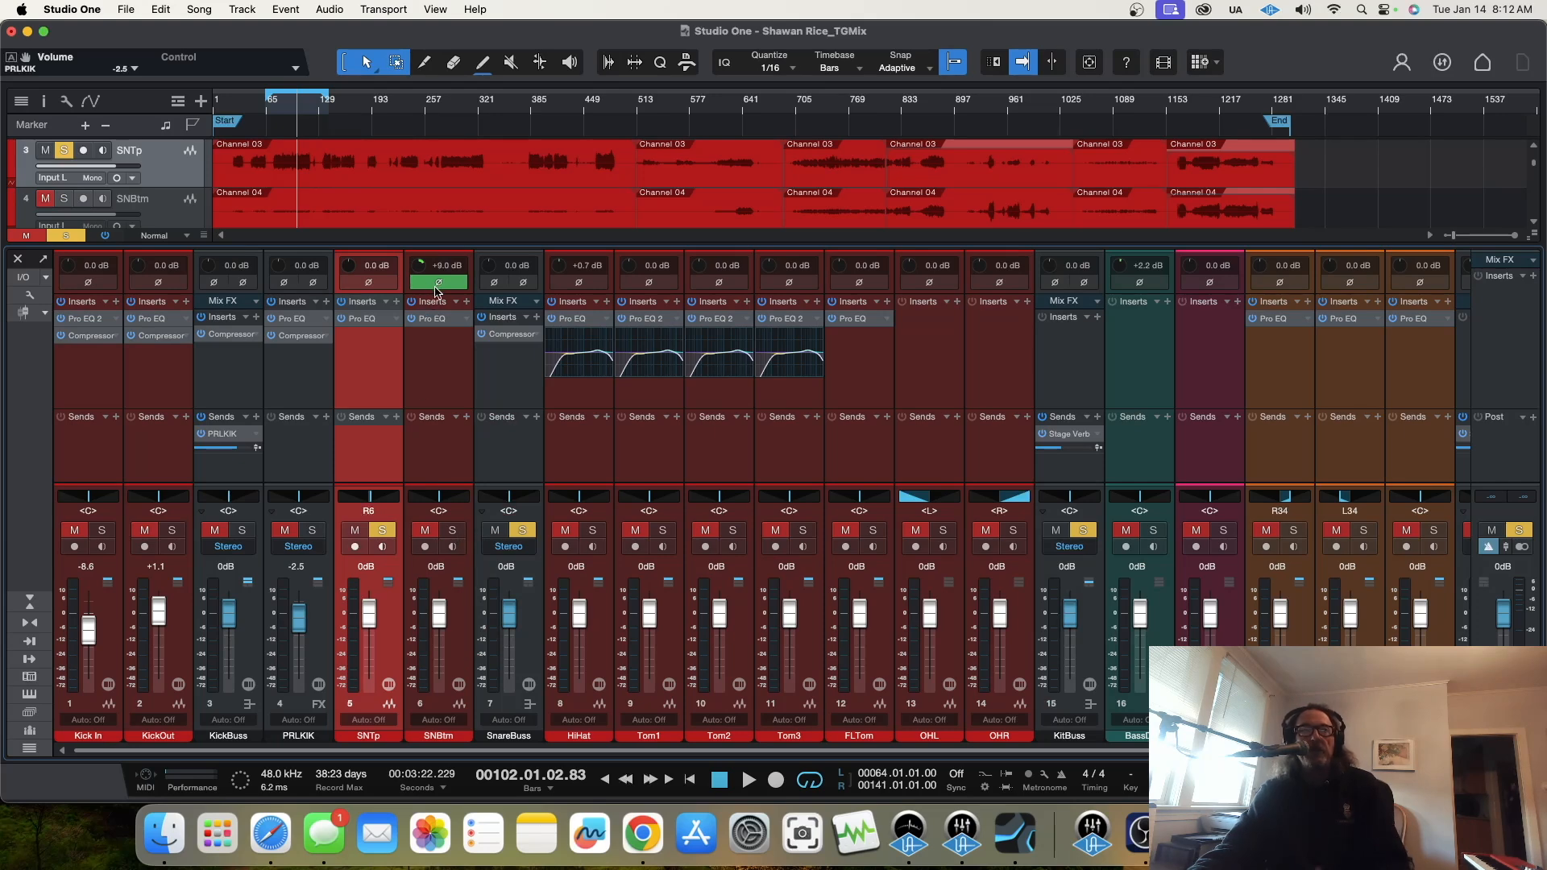
left_click(373, 320)
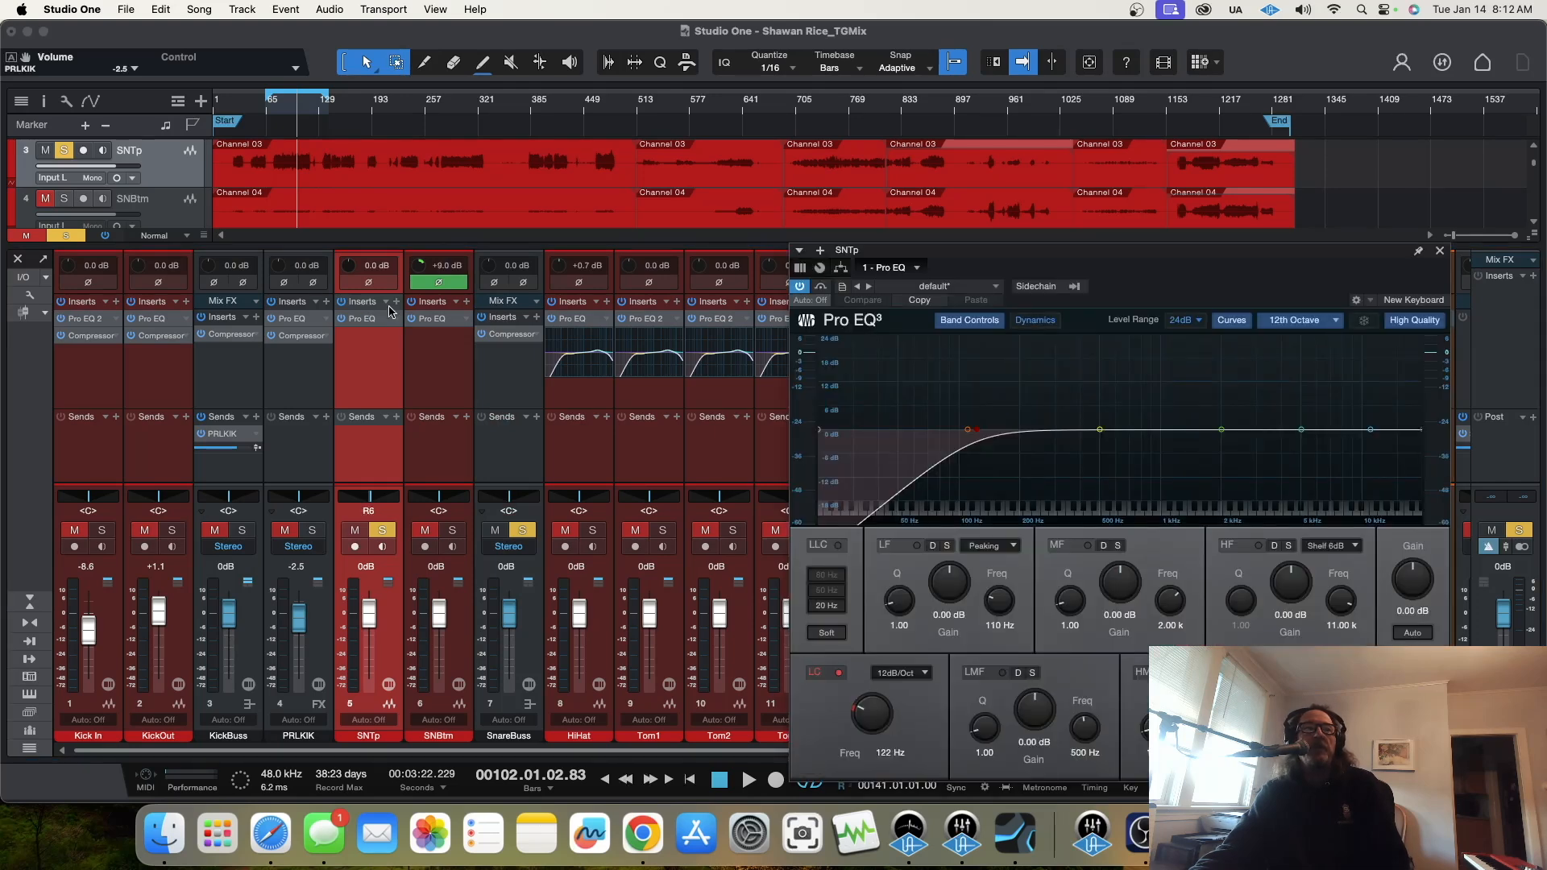
Step: Pin the SNTp Pro EQ window and insert a Compressor after it
left_click(396, 302)
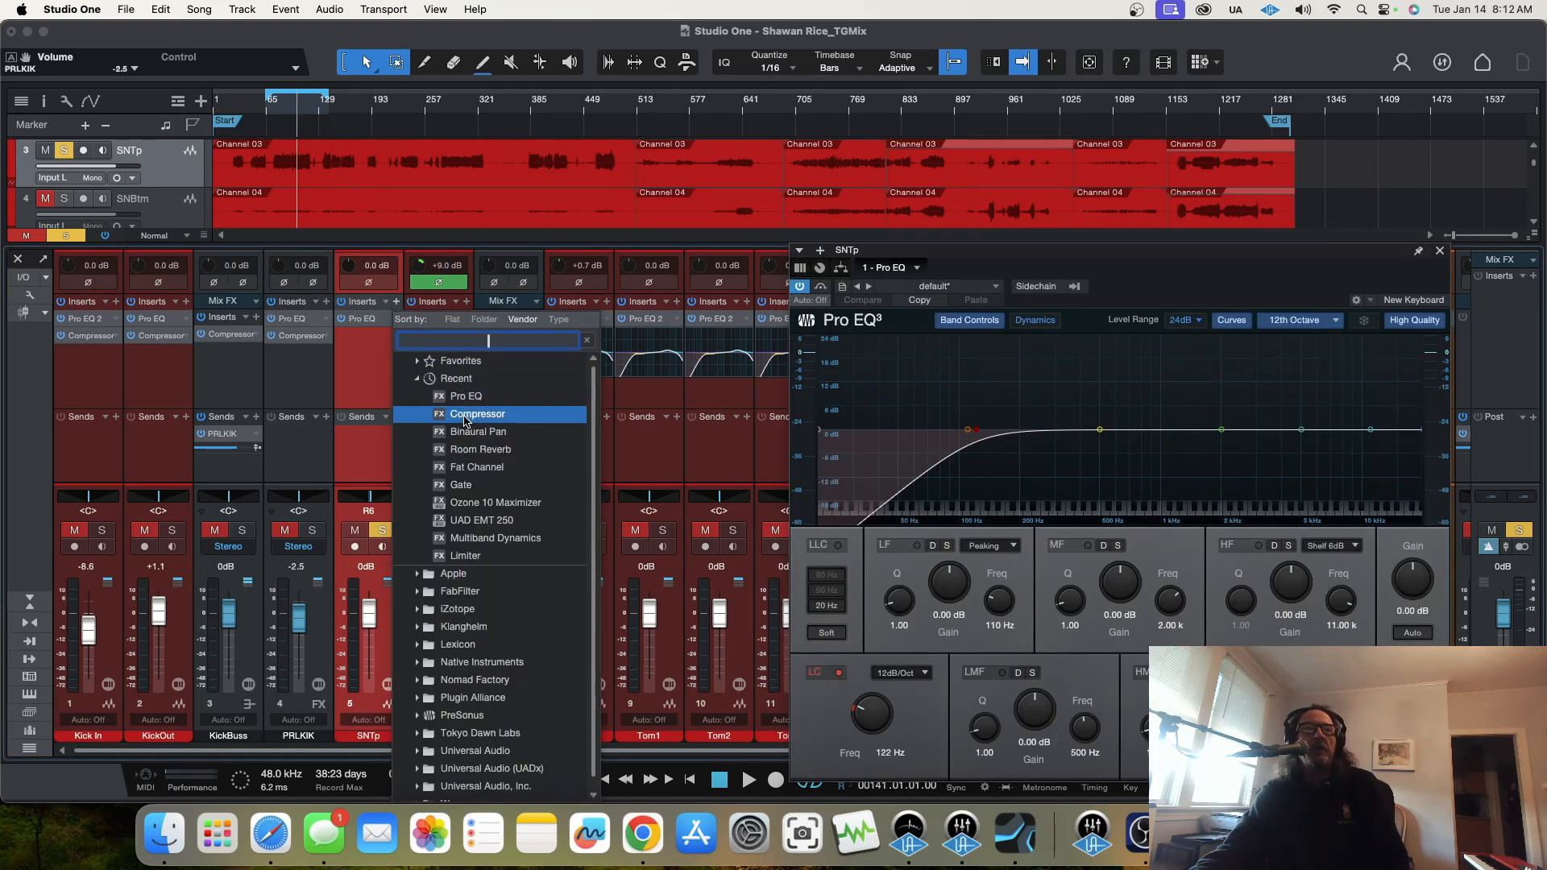
left_click(1418, 253)
left_click(1418, 253)
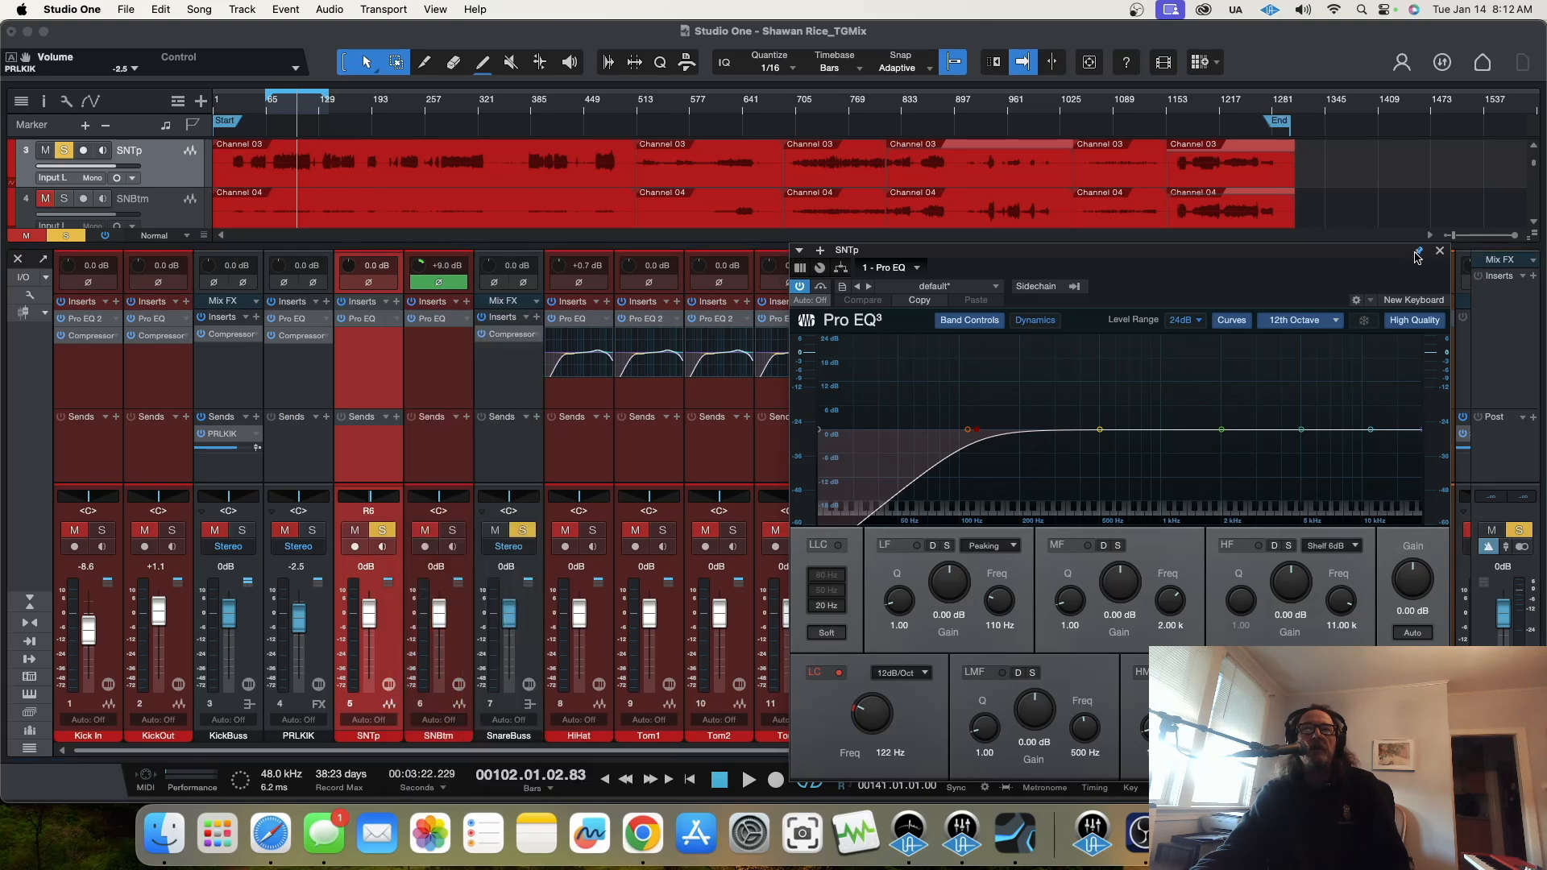
left_click(397, 301)
left_click(484, 422)
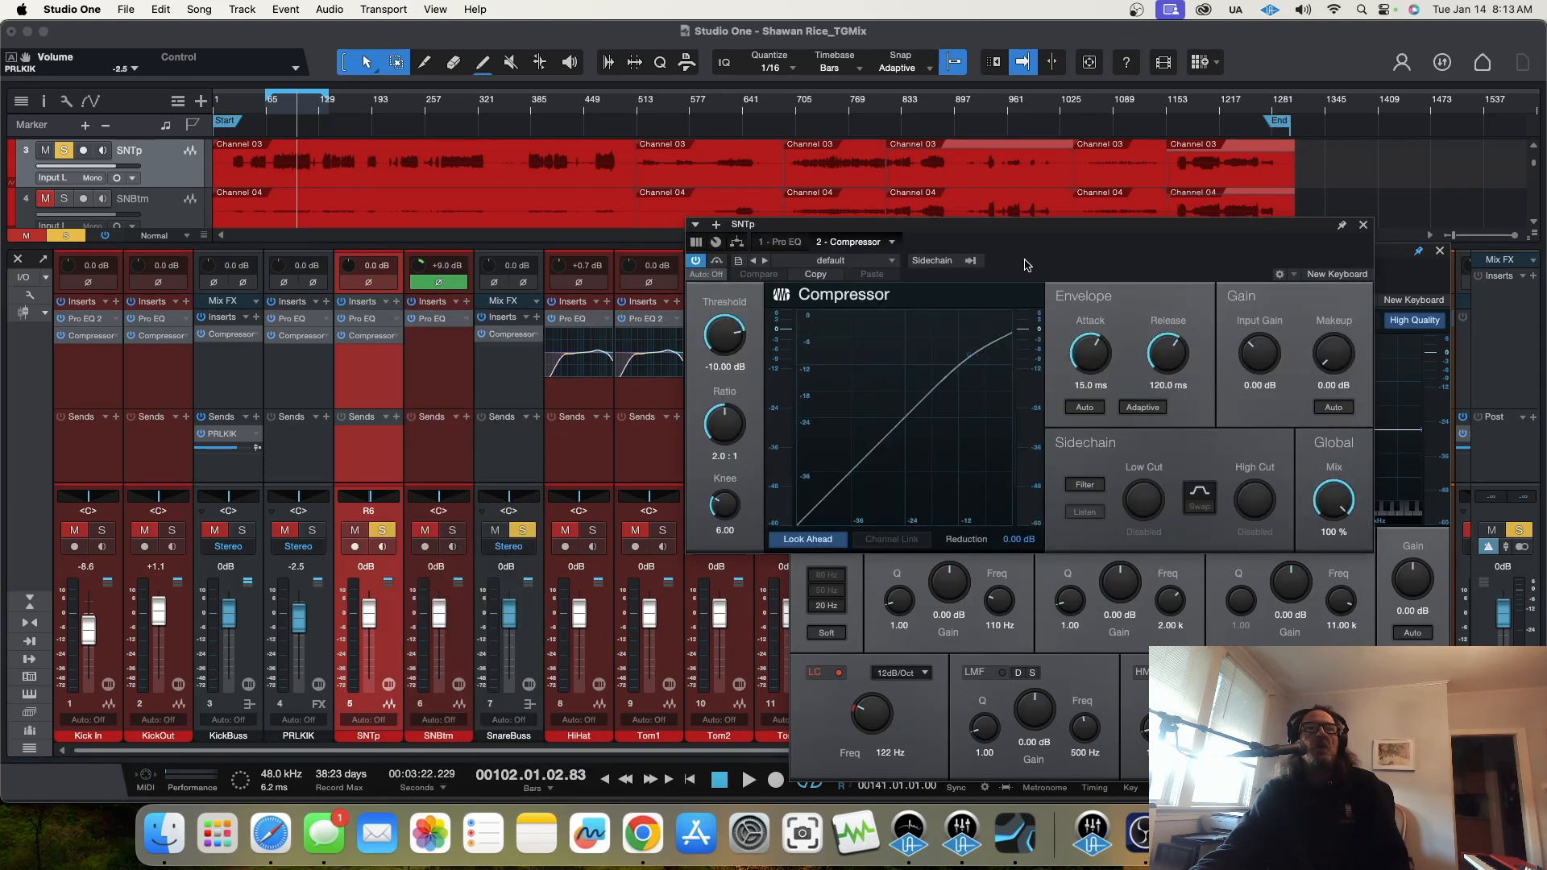
Step: Arrange the two SNTp plug-in windows clear of the snare channel strips, with the Pro EQ in front of the Compressor
left_click_drag(1064, 234, 1094, 386)
left_click_drag(1140, 258, 638, 40)
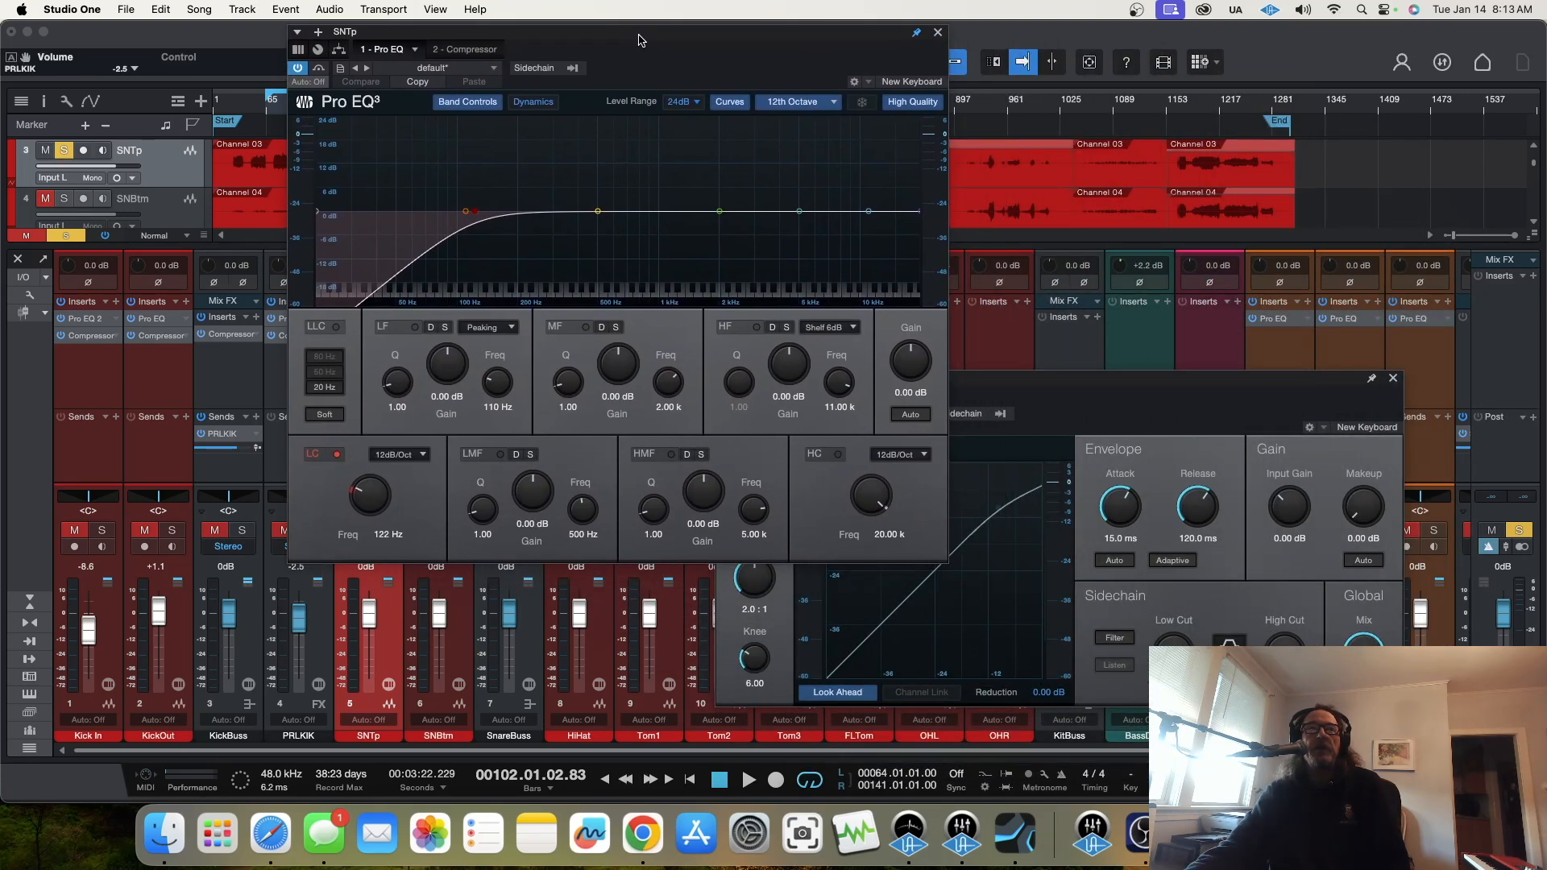
left_click_drag(1147, 382, 1283, 45)
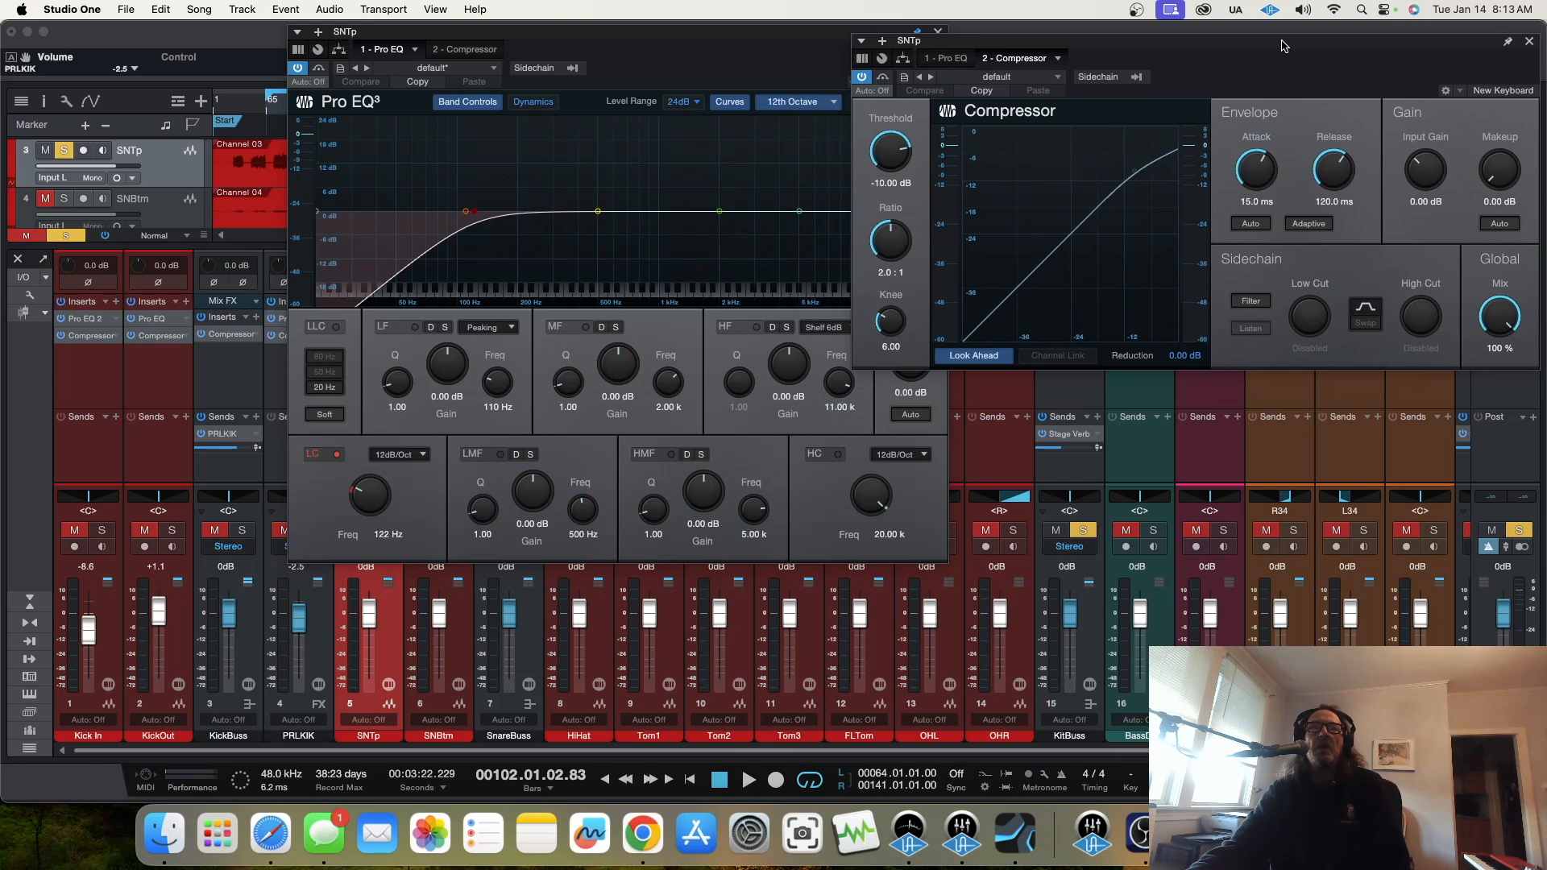
left_click_drag(742, 33, 1307, 50)
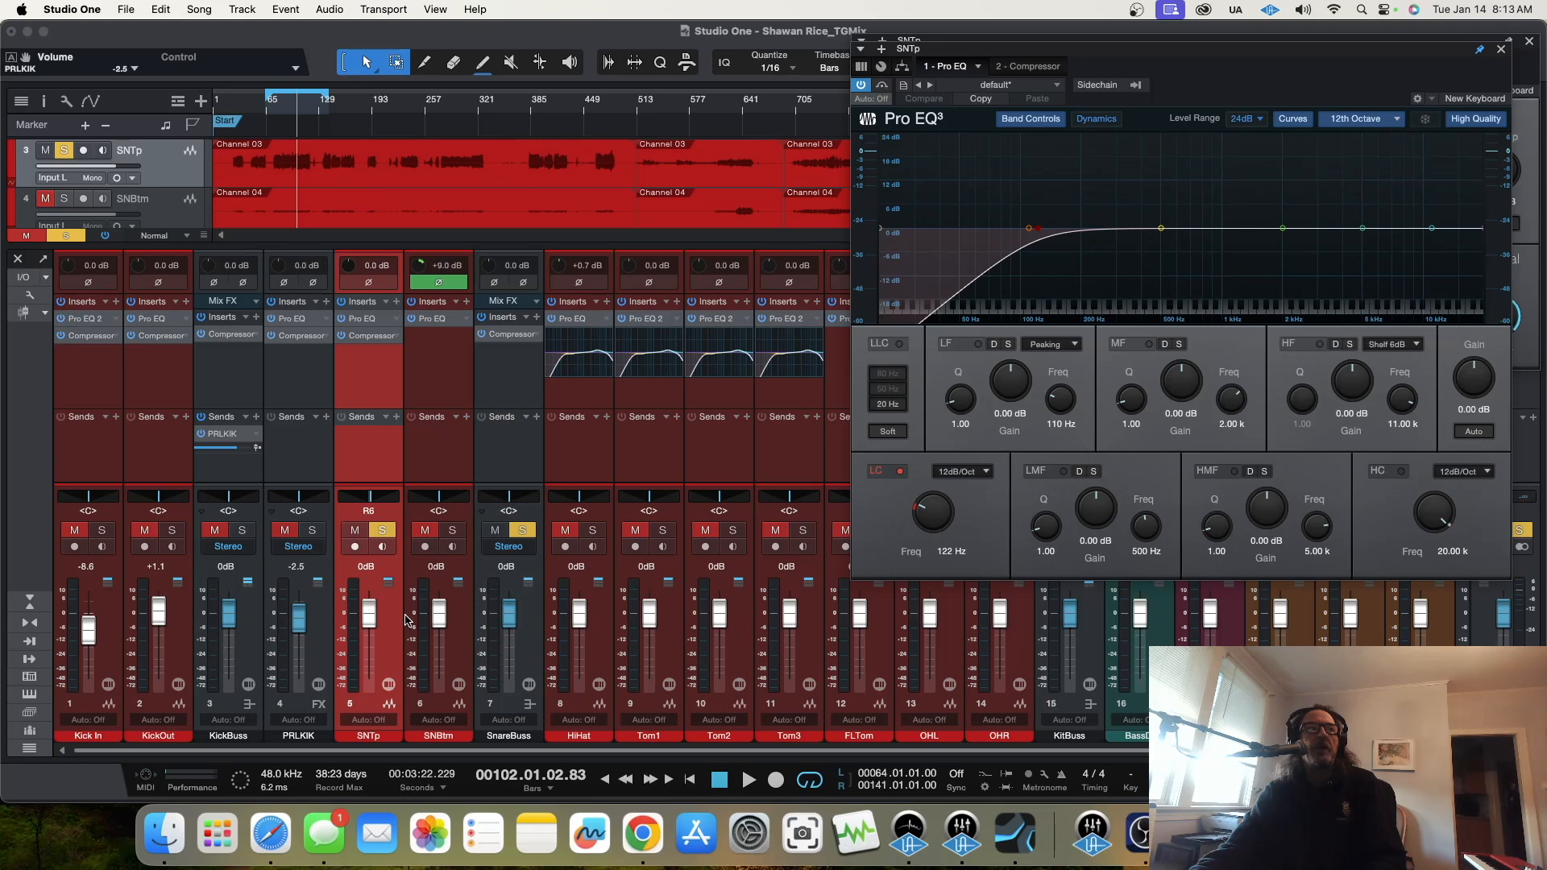
Step: During playback, set the SNTp EQ's low cut to 98.9 Hz and boost its HMF band 10.31 dB at 5.88 kHz
key("space")
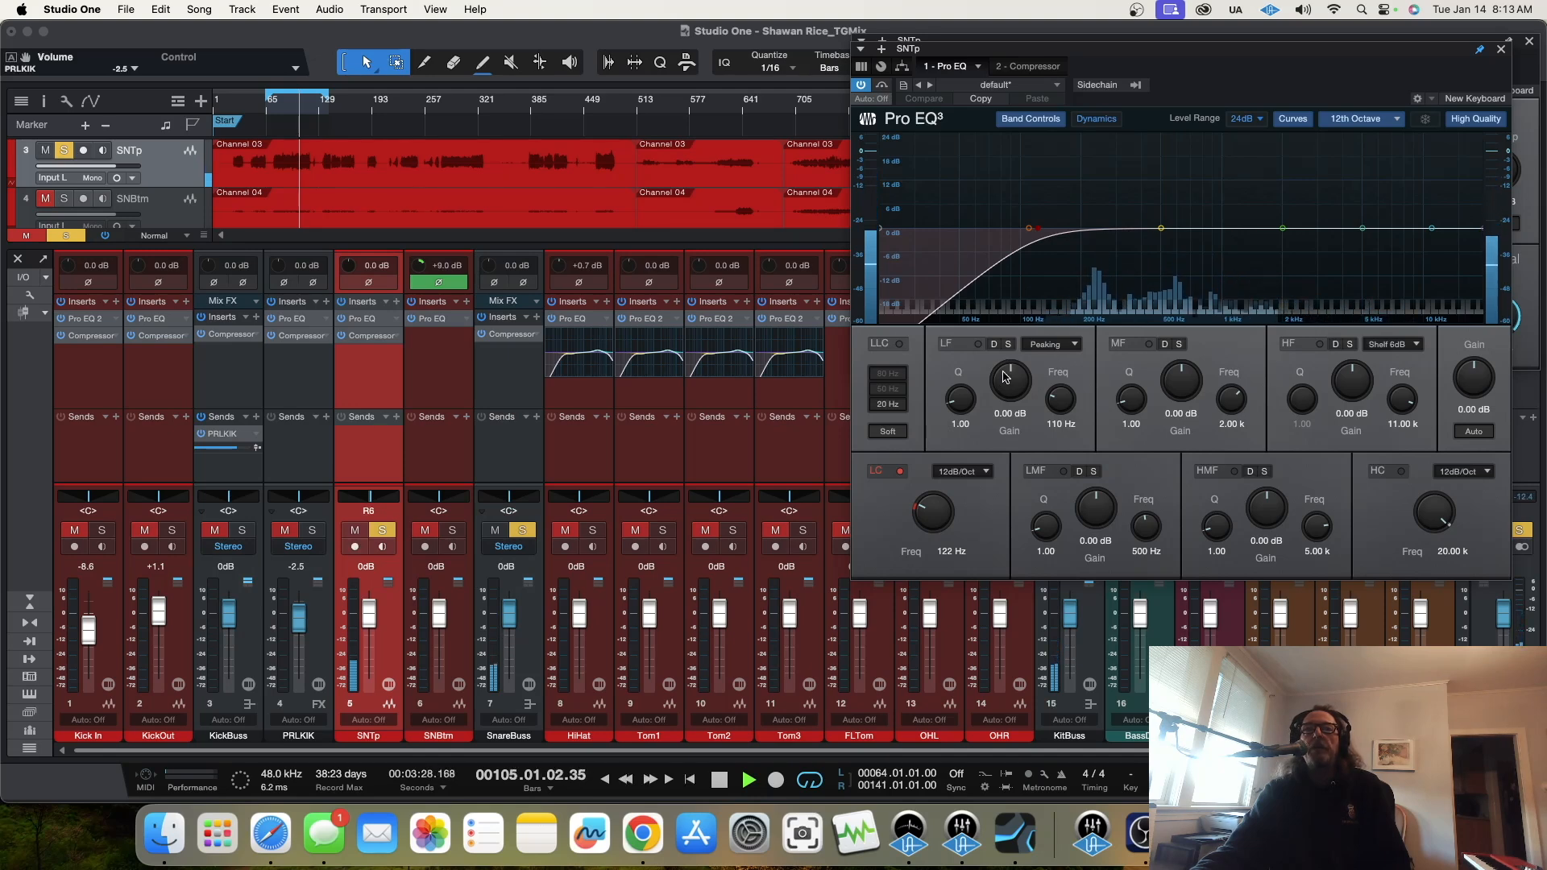
left_click_drag(935, 514, 934, 523)
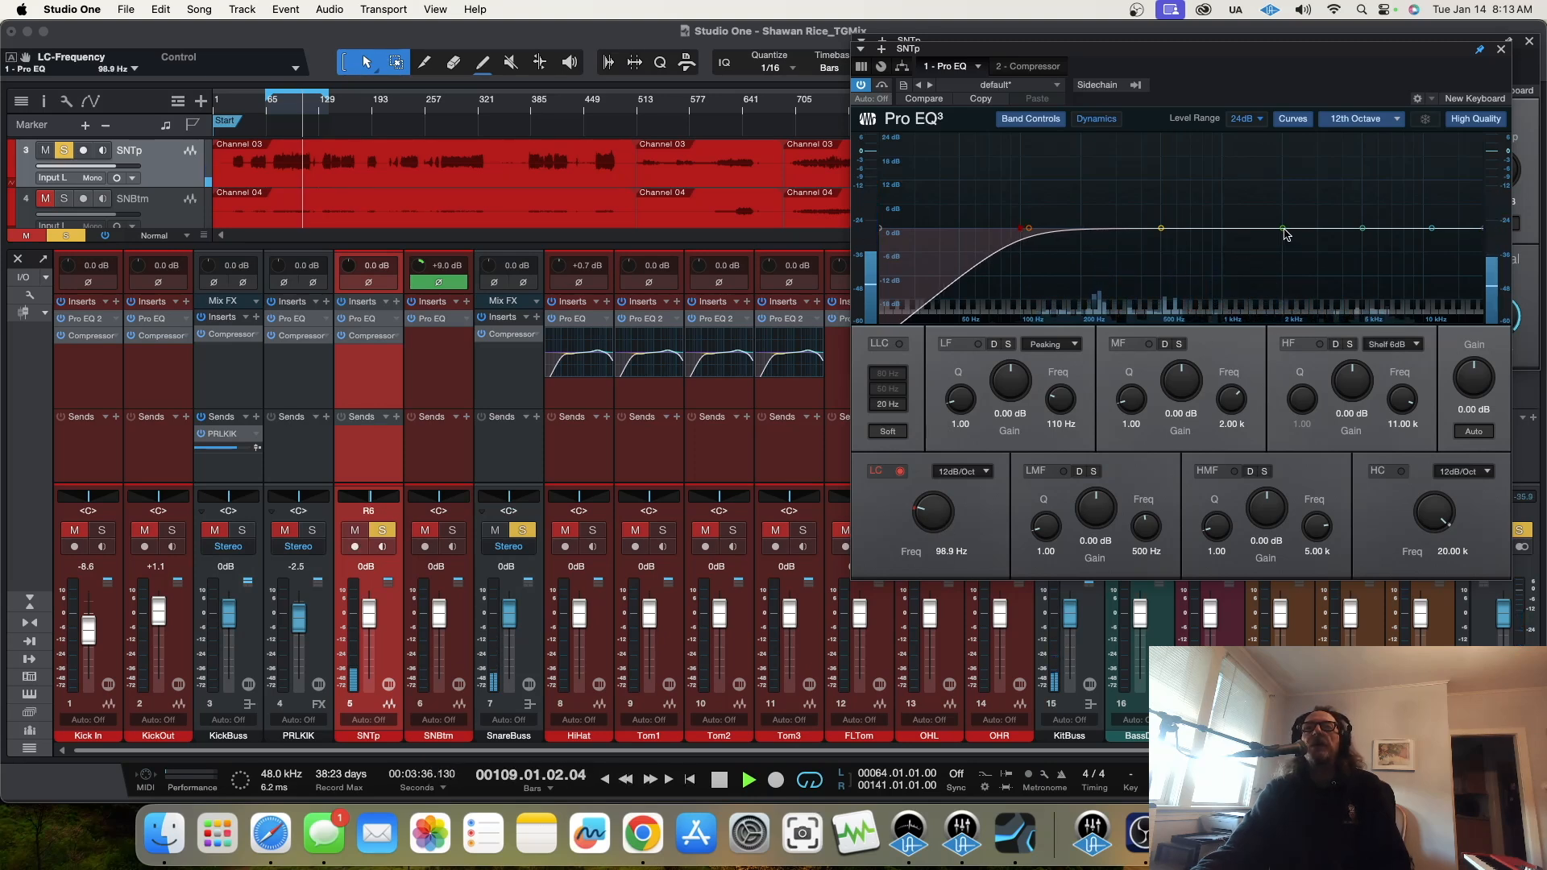
left_click_drag(1364, 233, 1378, 190)
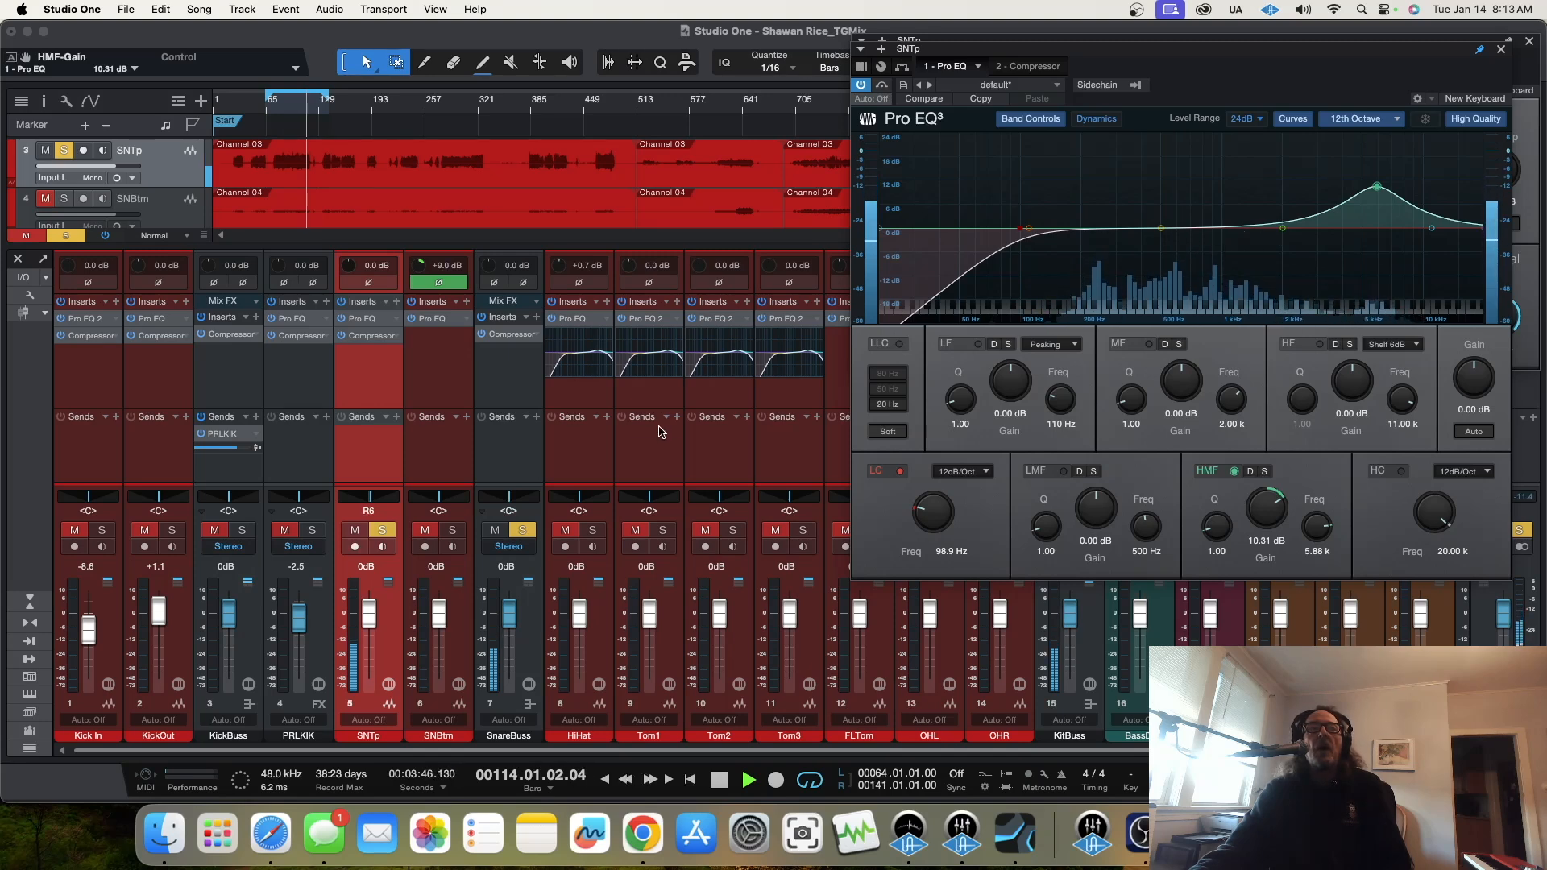
Step: Bring up the SNTp compressor beside the EQ and set its threshold to -20.08 dB and ratio to 4.2:1
double_click(371, 339)
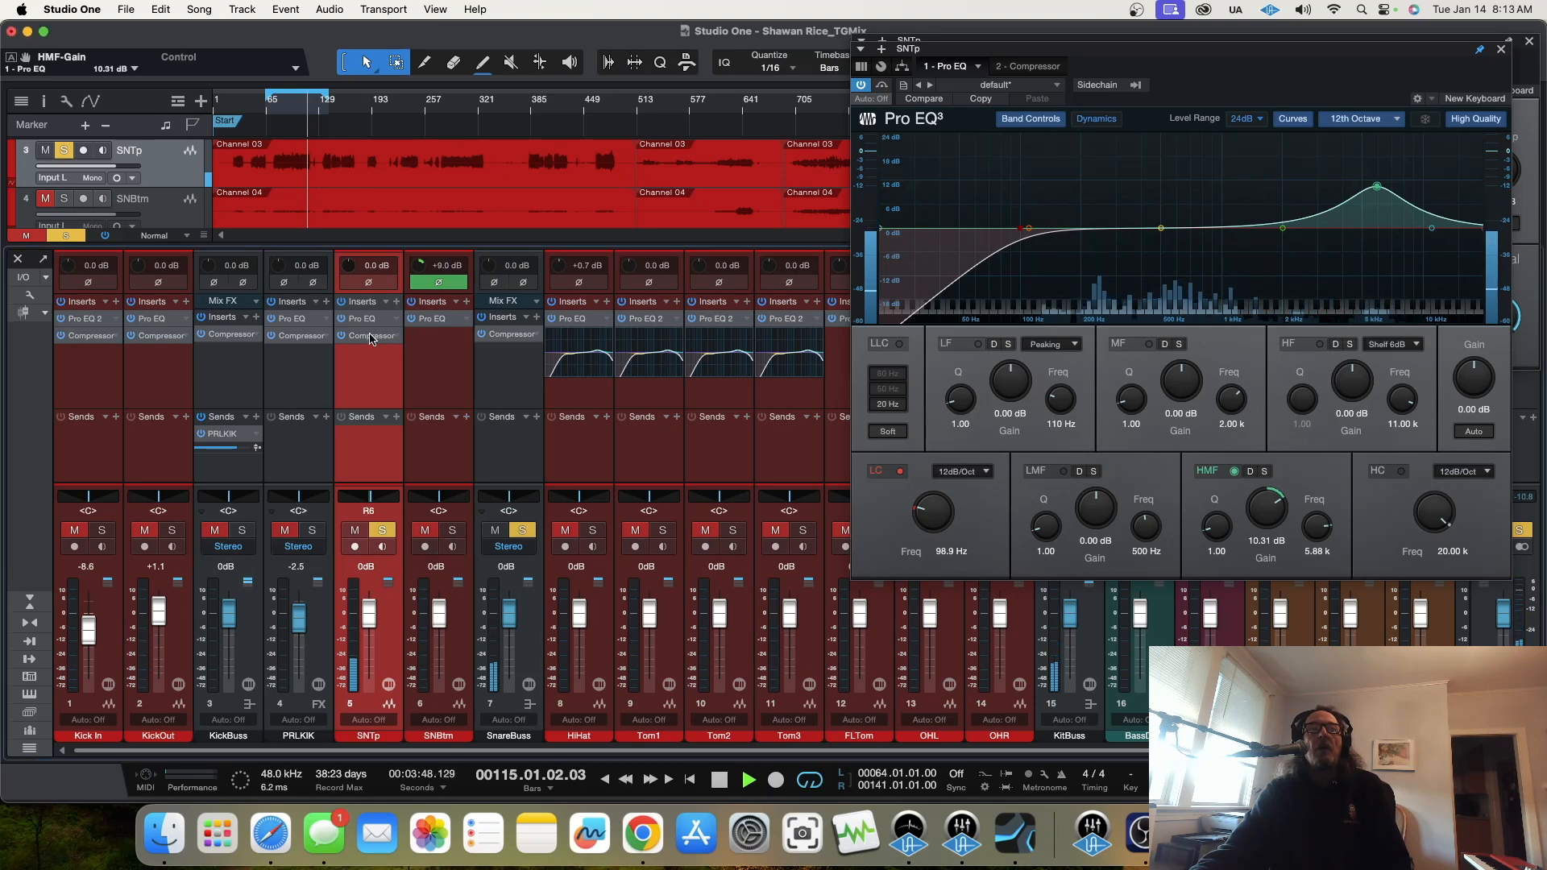
left_click(372, 339)
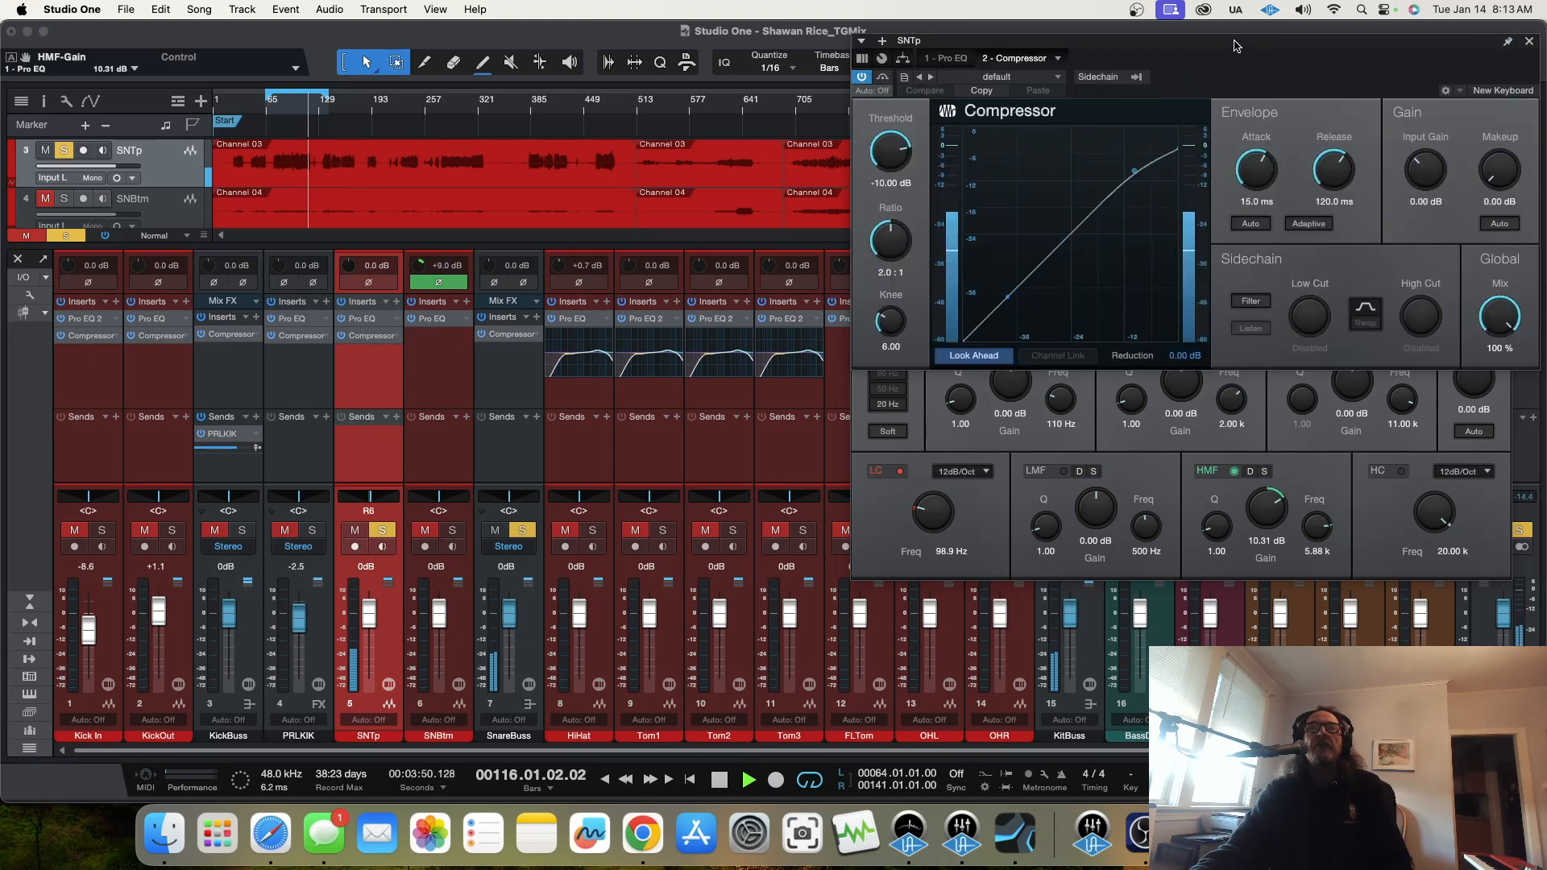
left_click_drag(1242, 44, 1071, 180)
left_click_drag(719, 289, 719, 378)
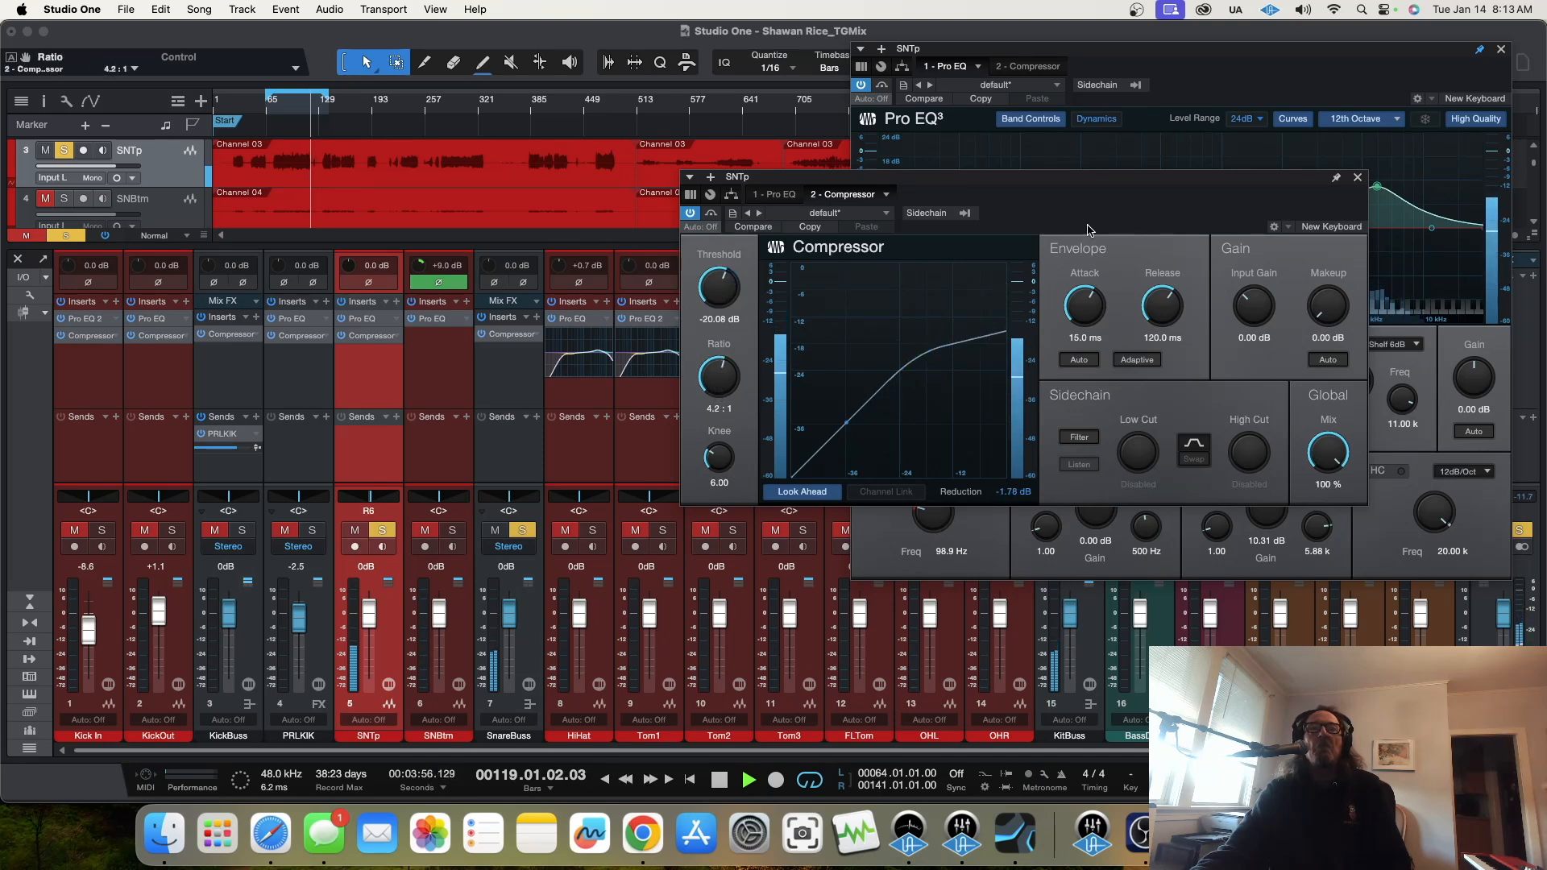
Step: Shorten the loop to end at bar 124 and set the SNTp compressor's attack to 20.1 ms, release 9.40 ms, threshold -29.20 dB and makeup 3.36 dB
left_click_drag(1084, 312, 1137, 345)
left_click(287, 105)
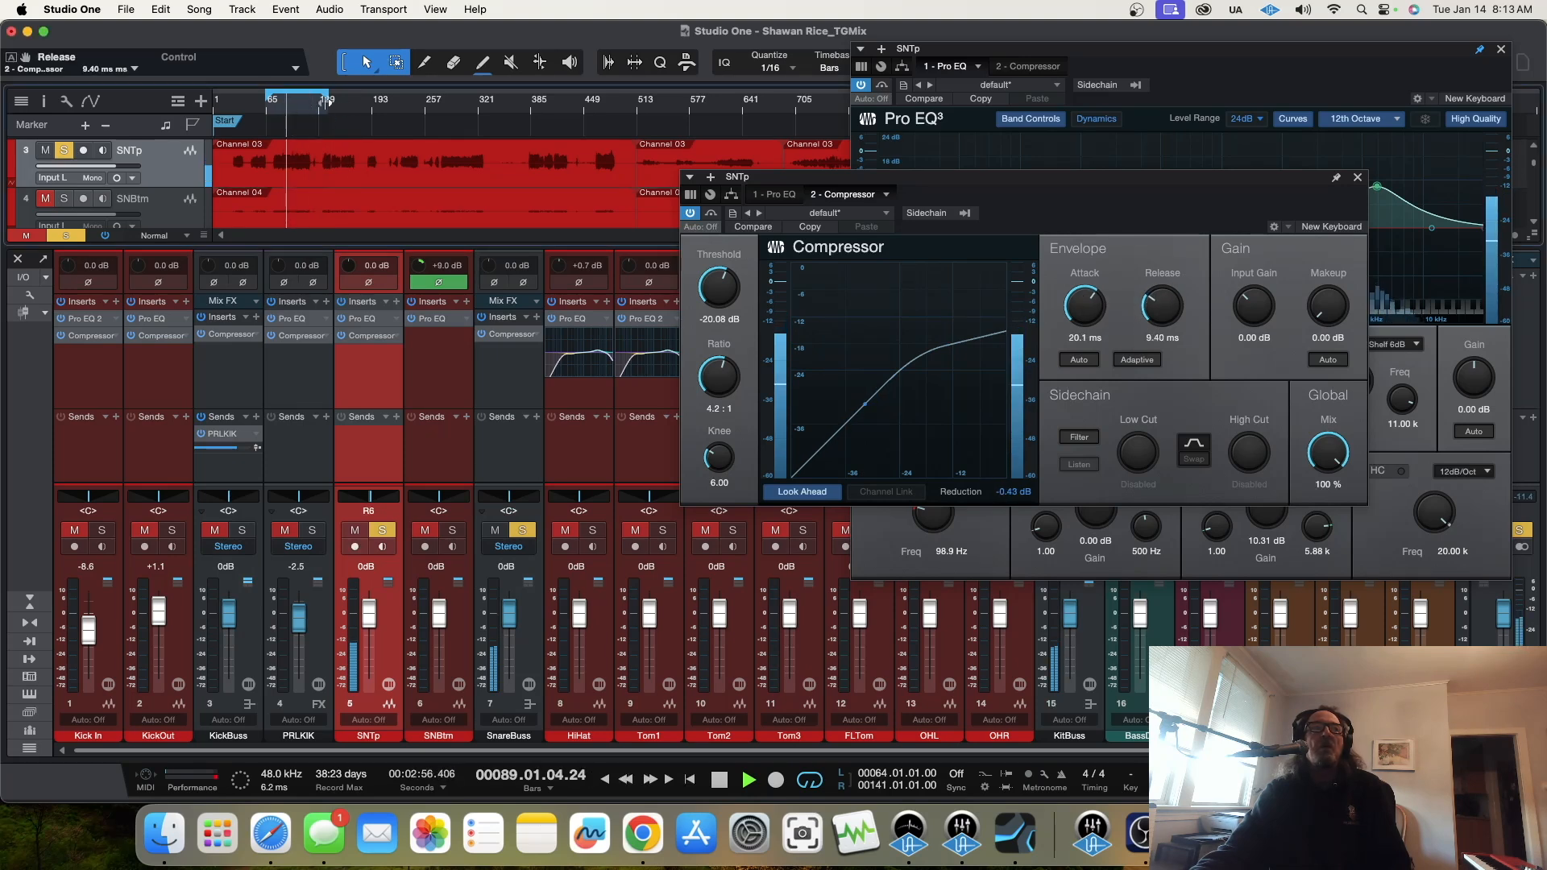
left_click_drag(326, 98, 313, 99)
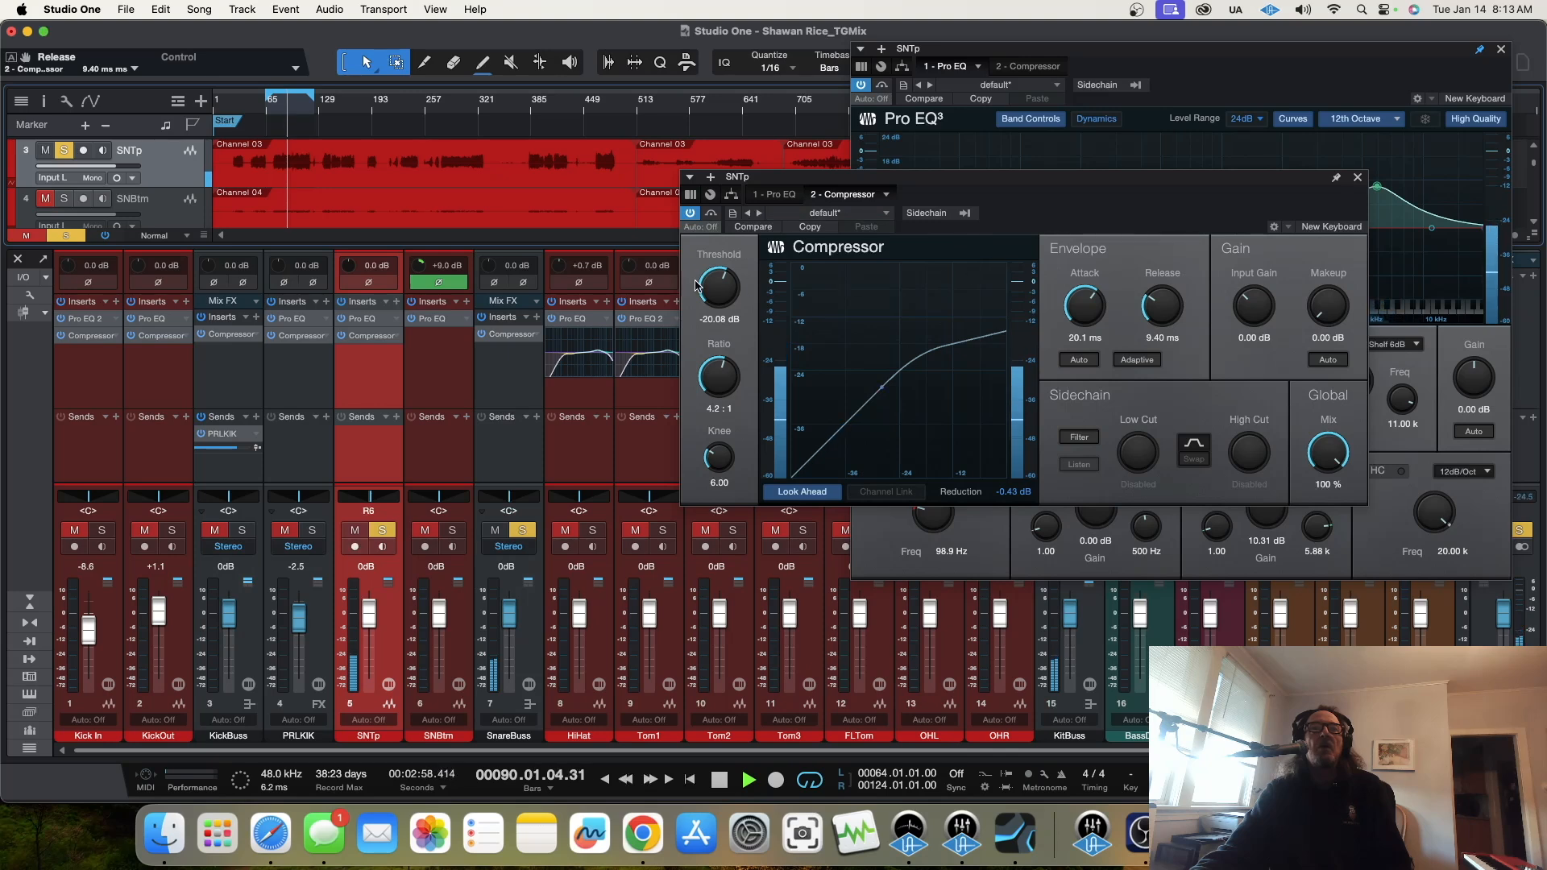
left_click_drag(718, 290, 717, 313)
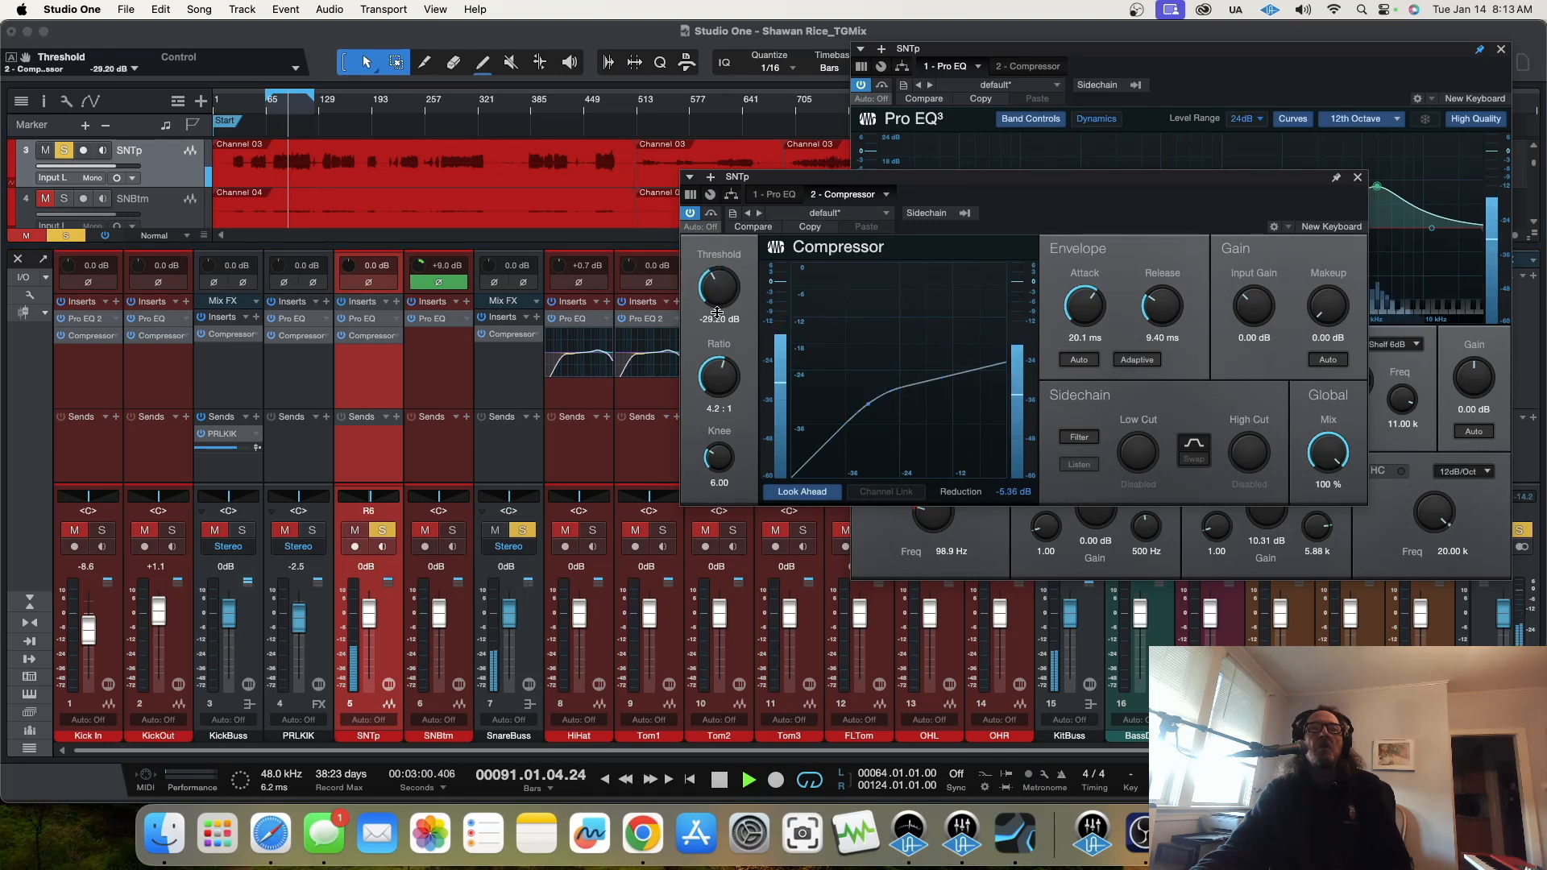
left_click_drag(1329, 307, 1328, 285)
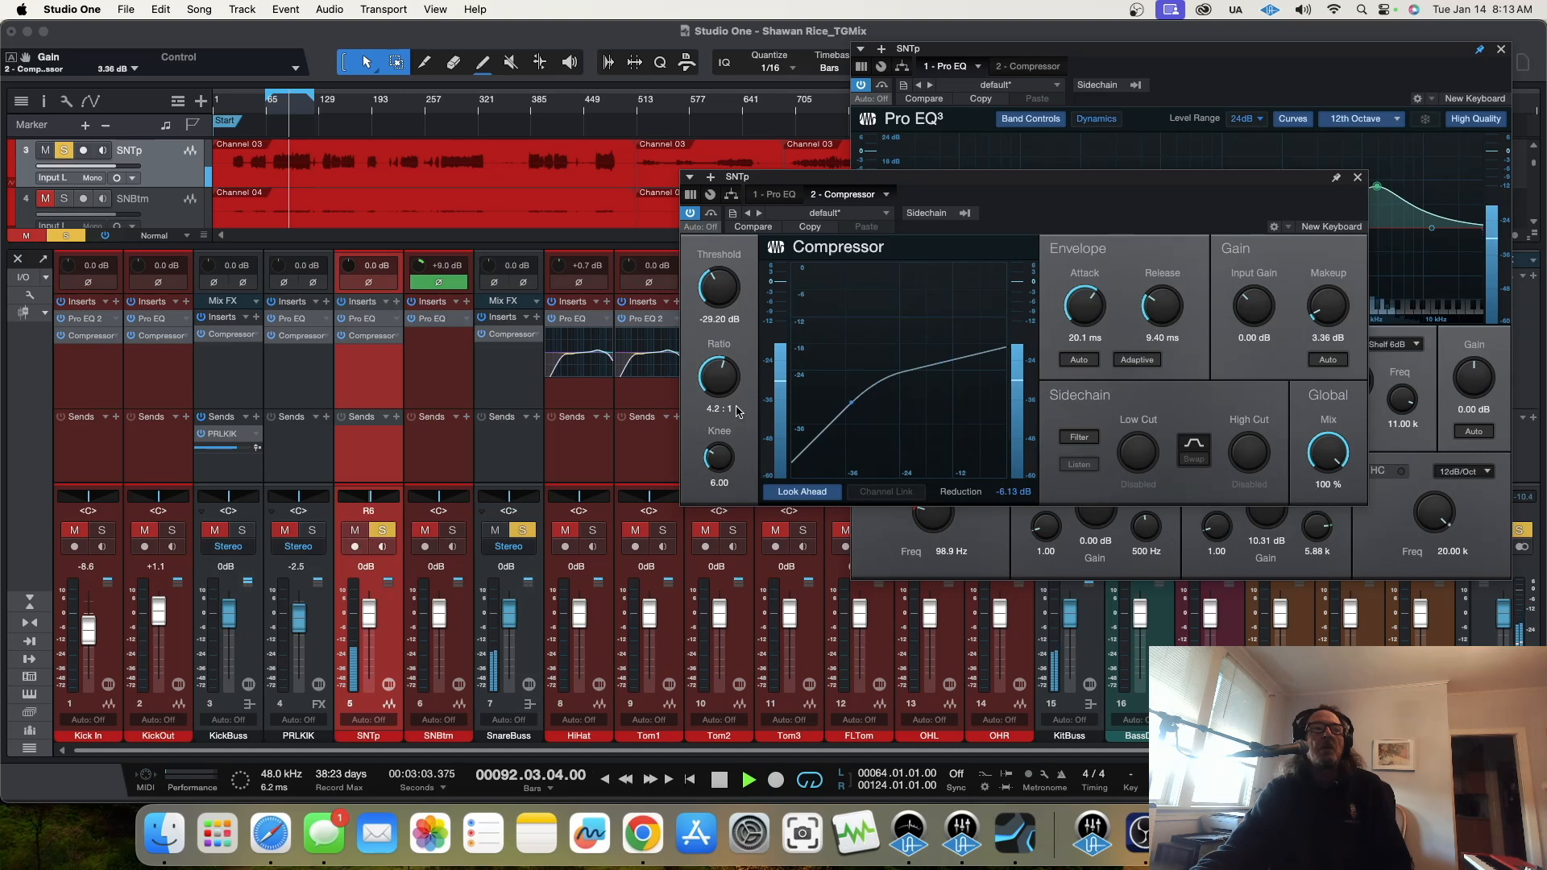
Step: Solo SNBtm instead of SNTp and set its Pro EQ: low cut 184 Hz, LMF -5.75 dB at 521 Hz, LF +14.28 dB at 215 Hz
left_click(452, 530)
left_click(382, 529)
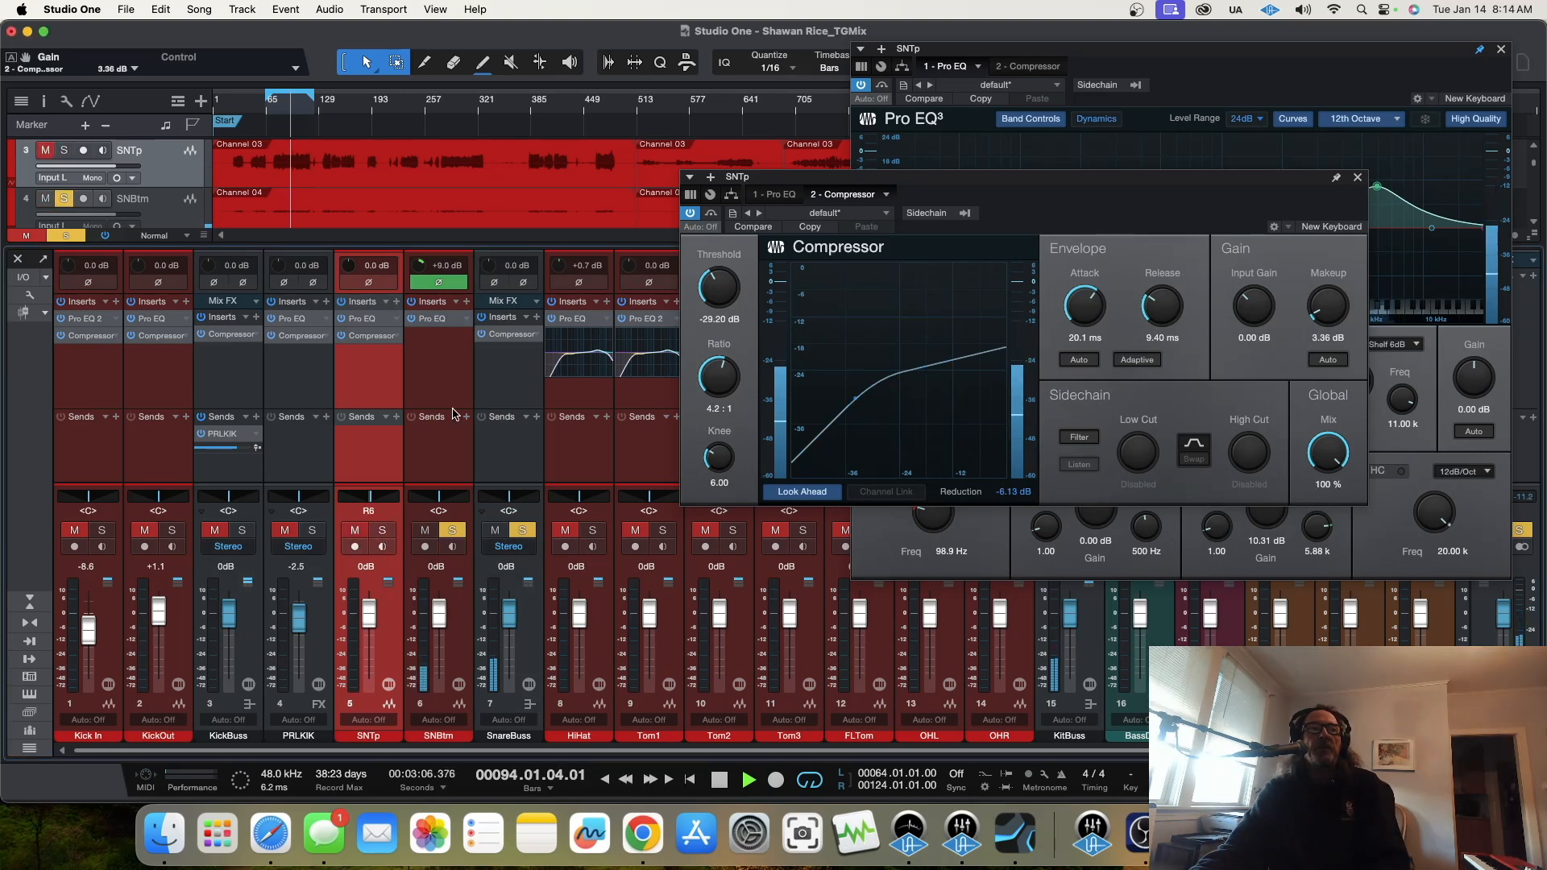
left_click(440, 320)
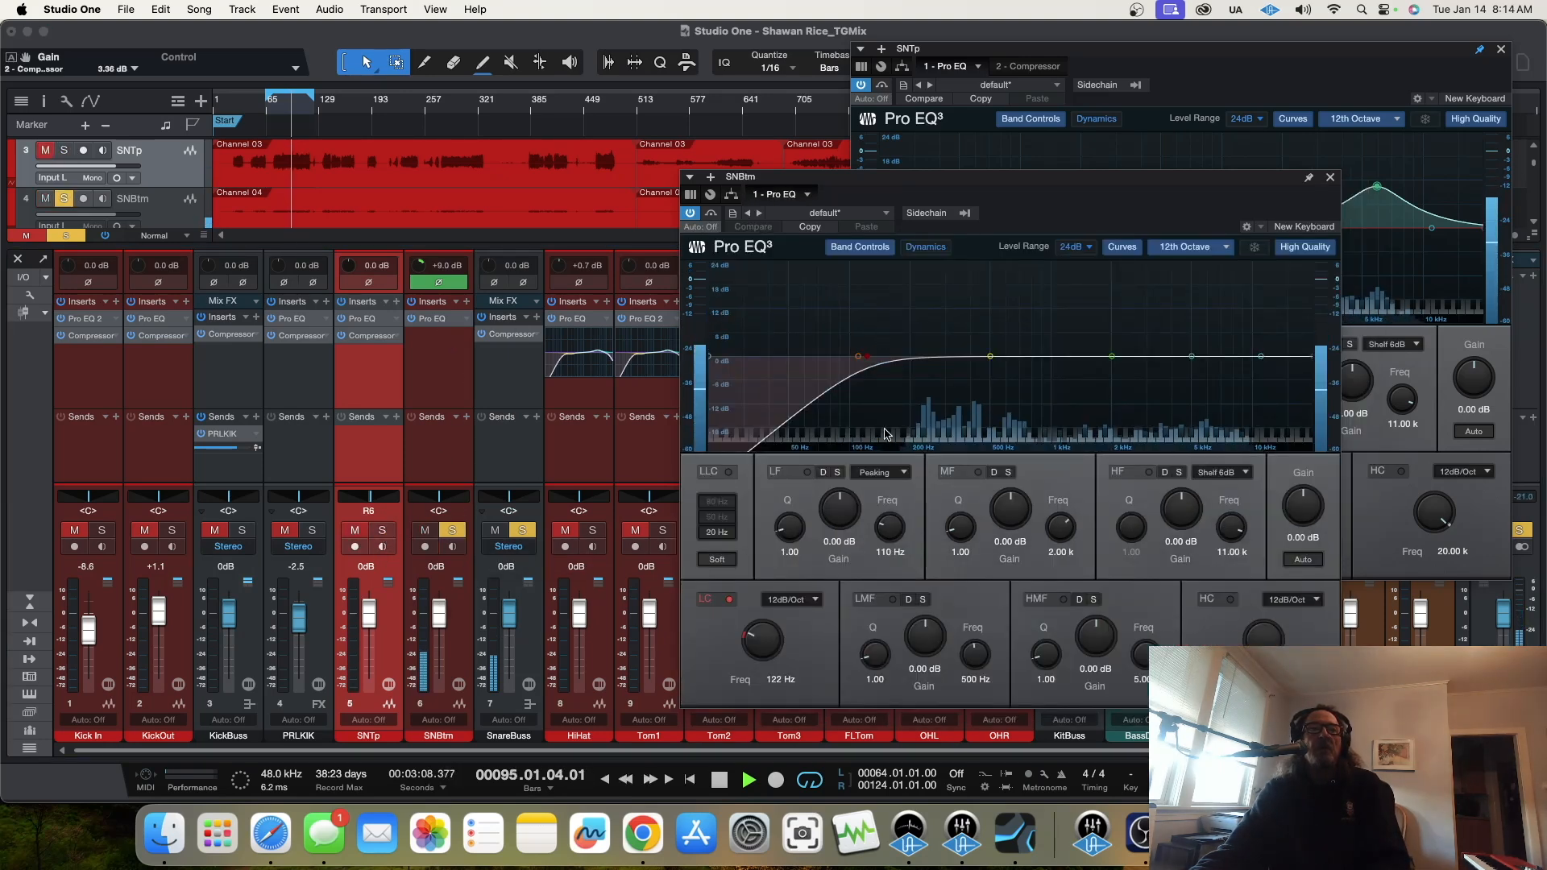
left_click_drag(772, 641, 774, 632)
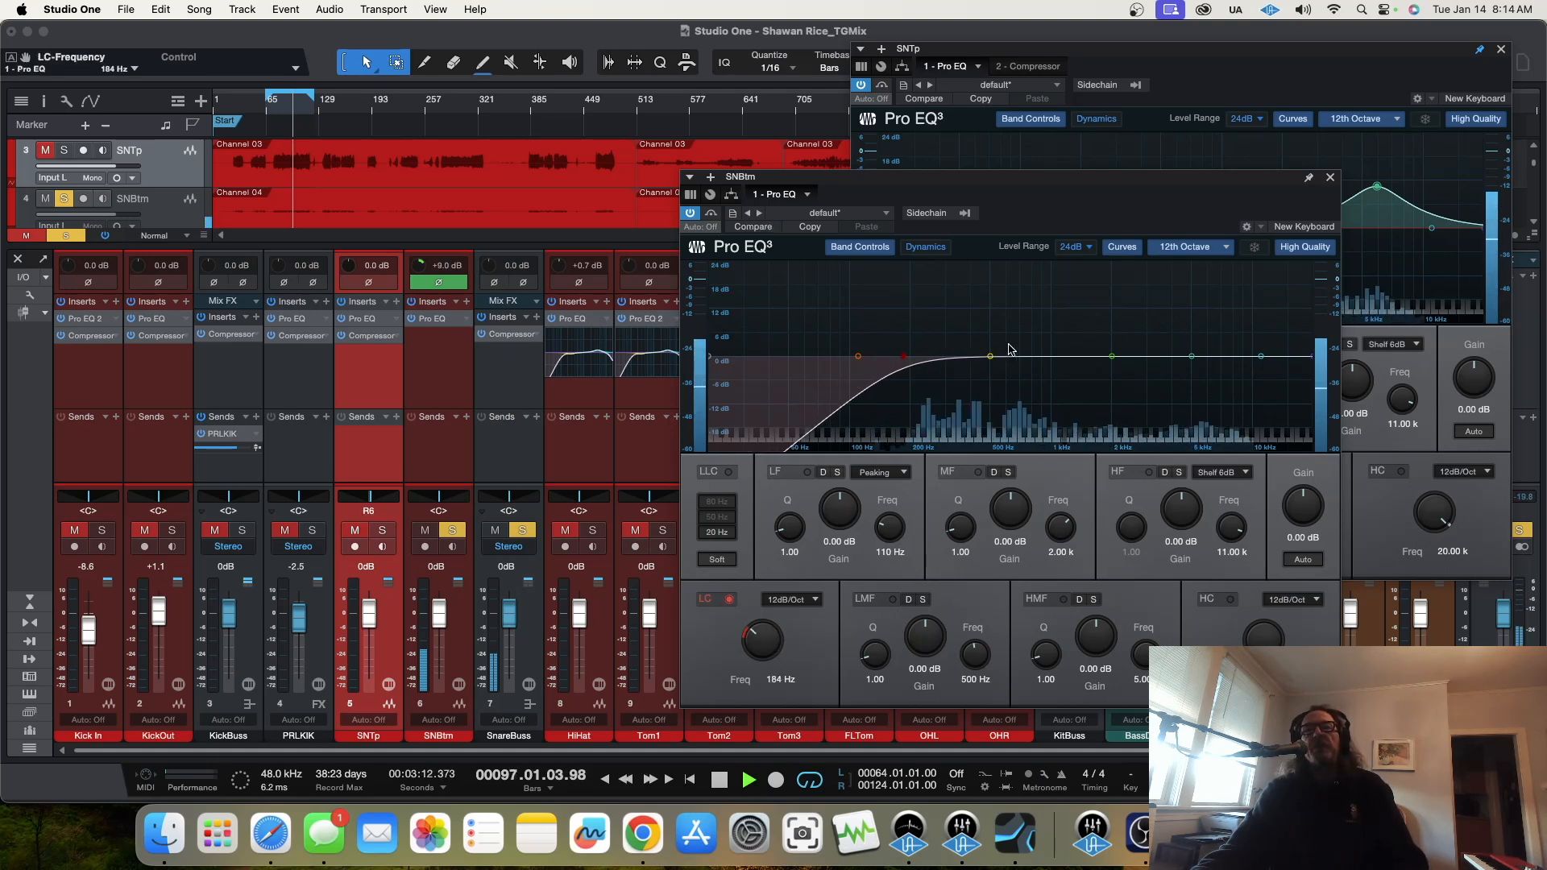
left_click_drag(990, 358, 997, 385)
left_click_drag(858, 356, 917, 299)
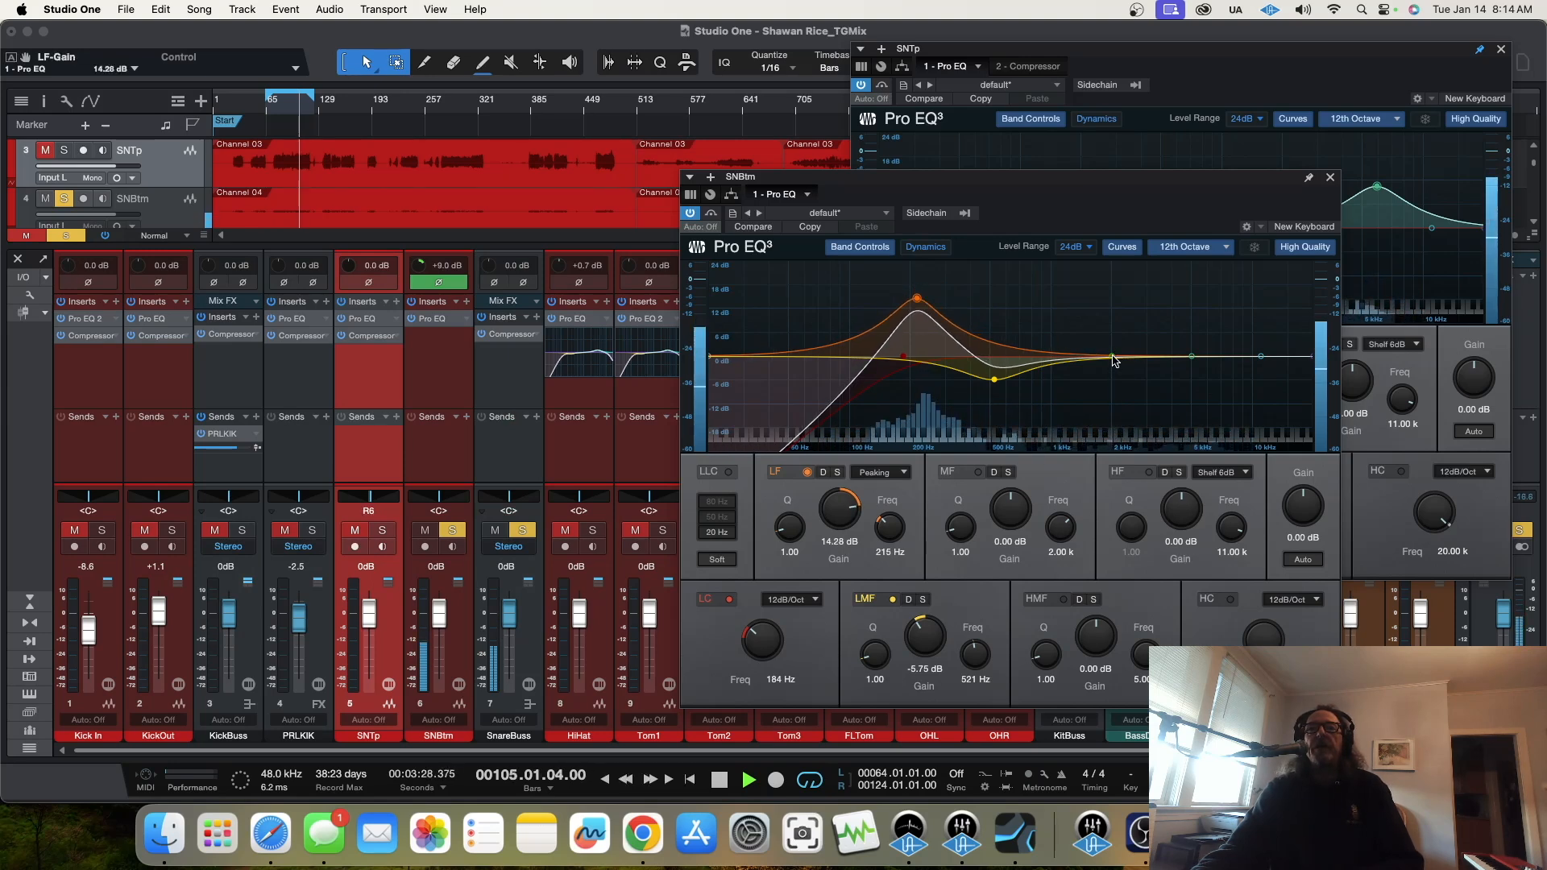
left_click(1330, 176)
Step: Solo SNTp together with SNBtm and set the SNTp fader to -1.3 dB
left_click(388, 531)
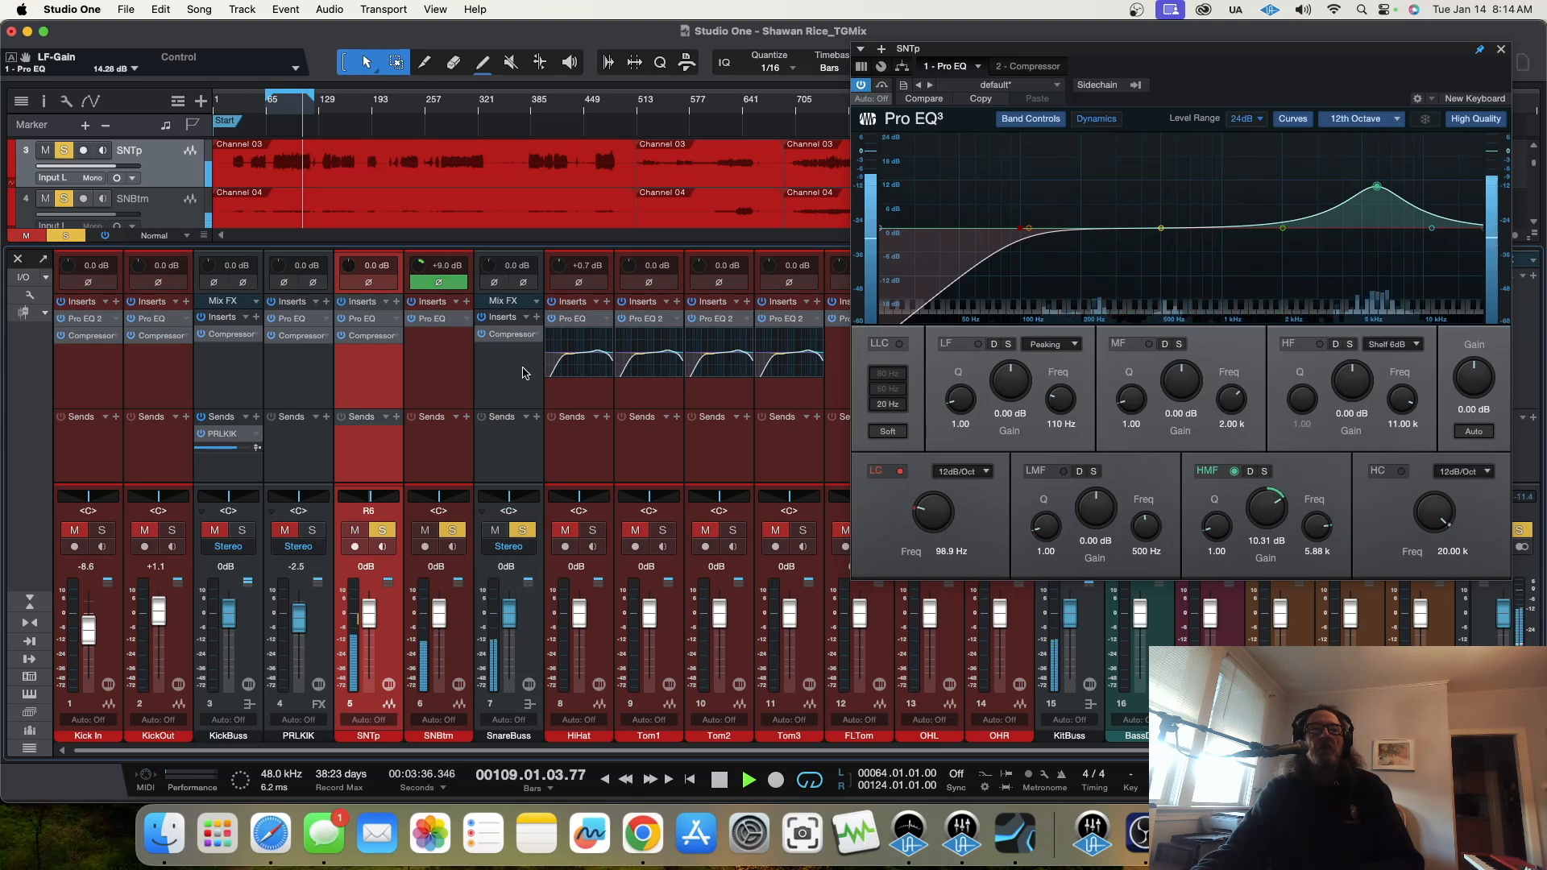
left_click_drag(373, 623, 369, 655)
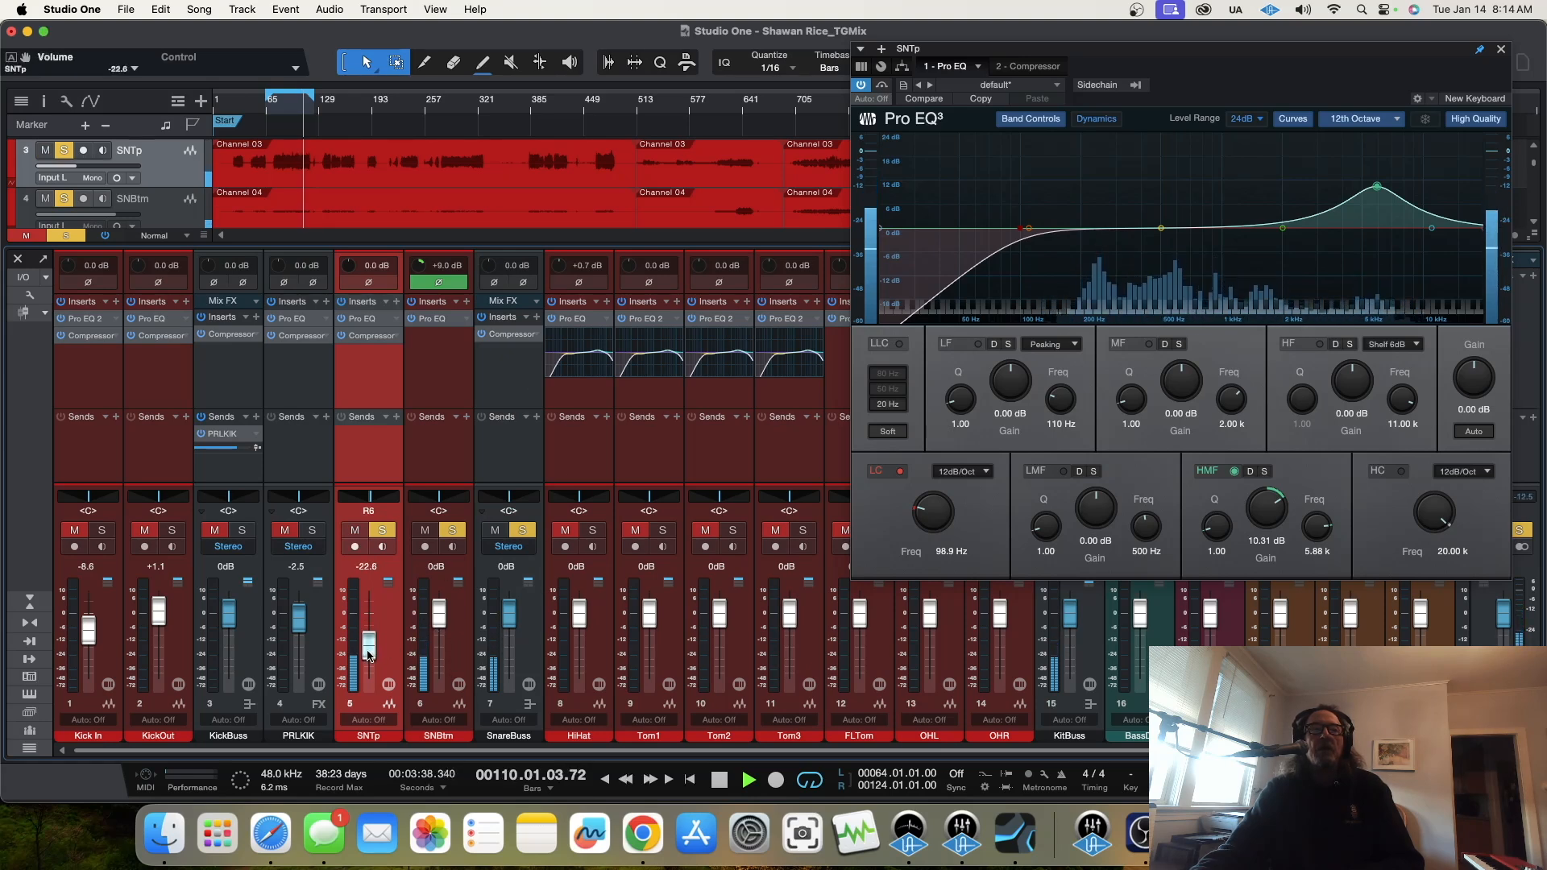
left_click_drag(369, 656, 370, 642)
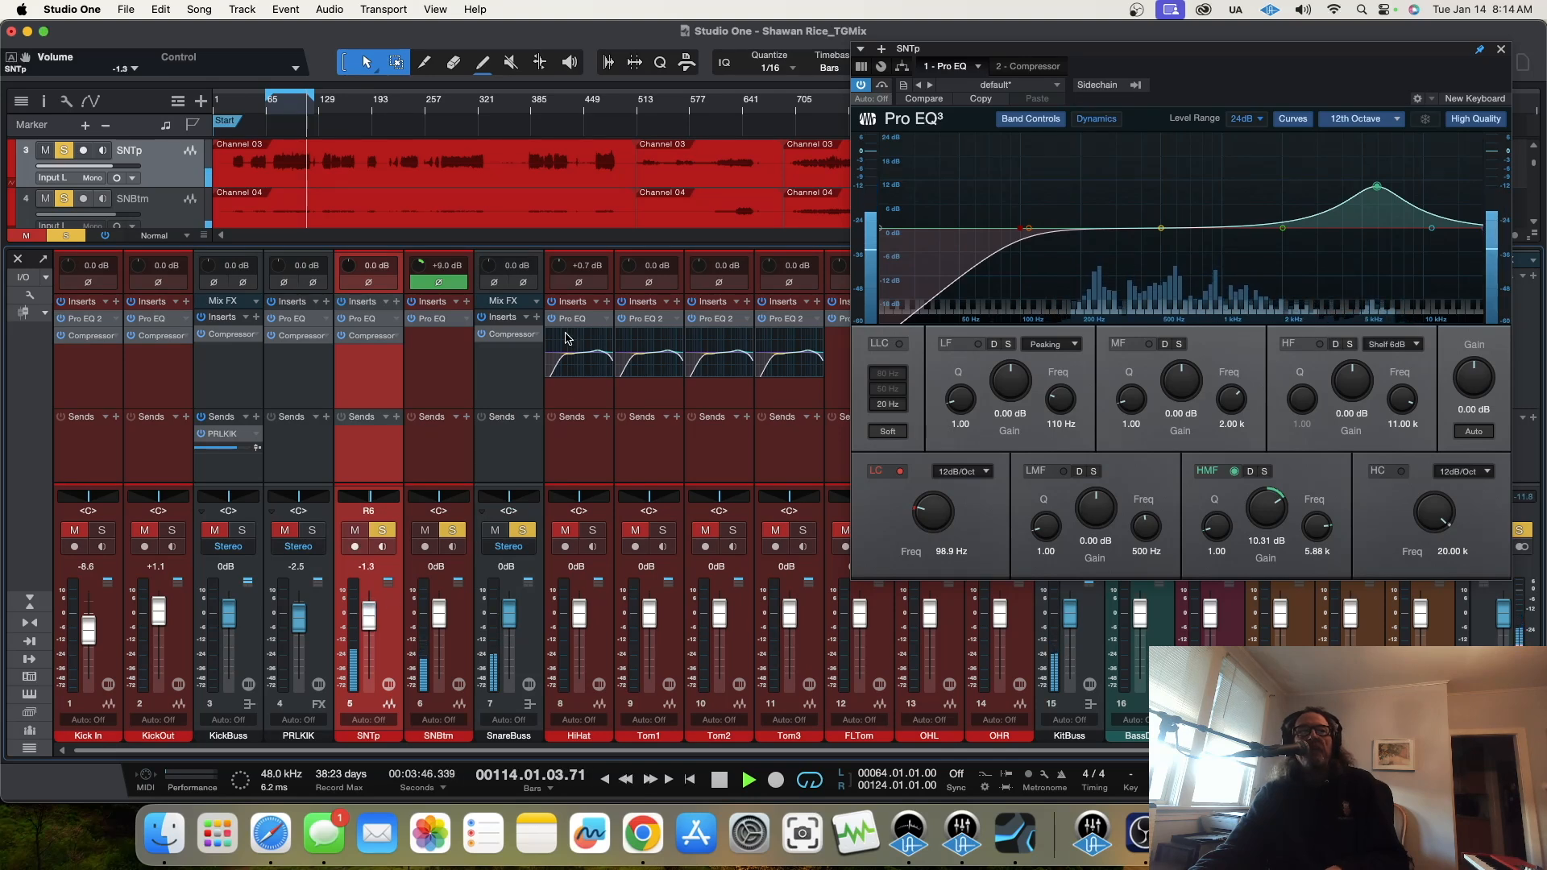
Step: Open the SnareBuss compressor and set its knee to 5.27, attack to 21.1 ms and release to 4.40 ms
double_click(512, 334)
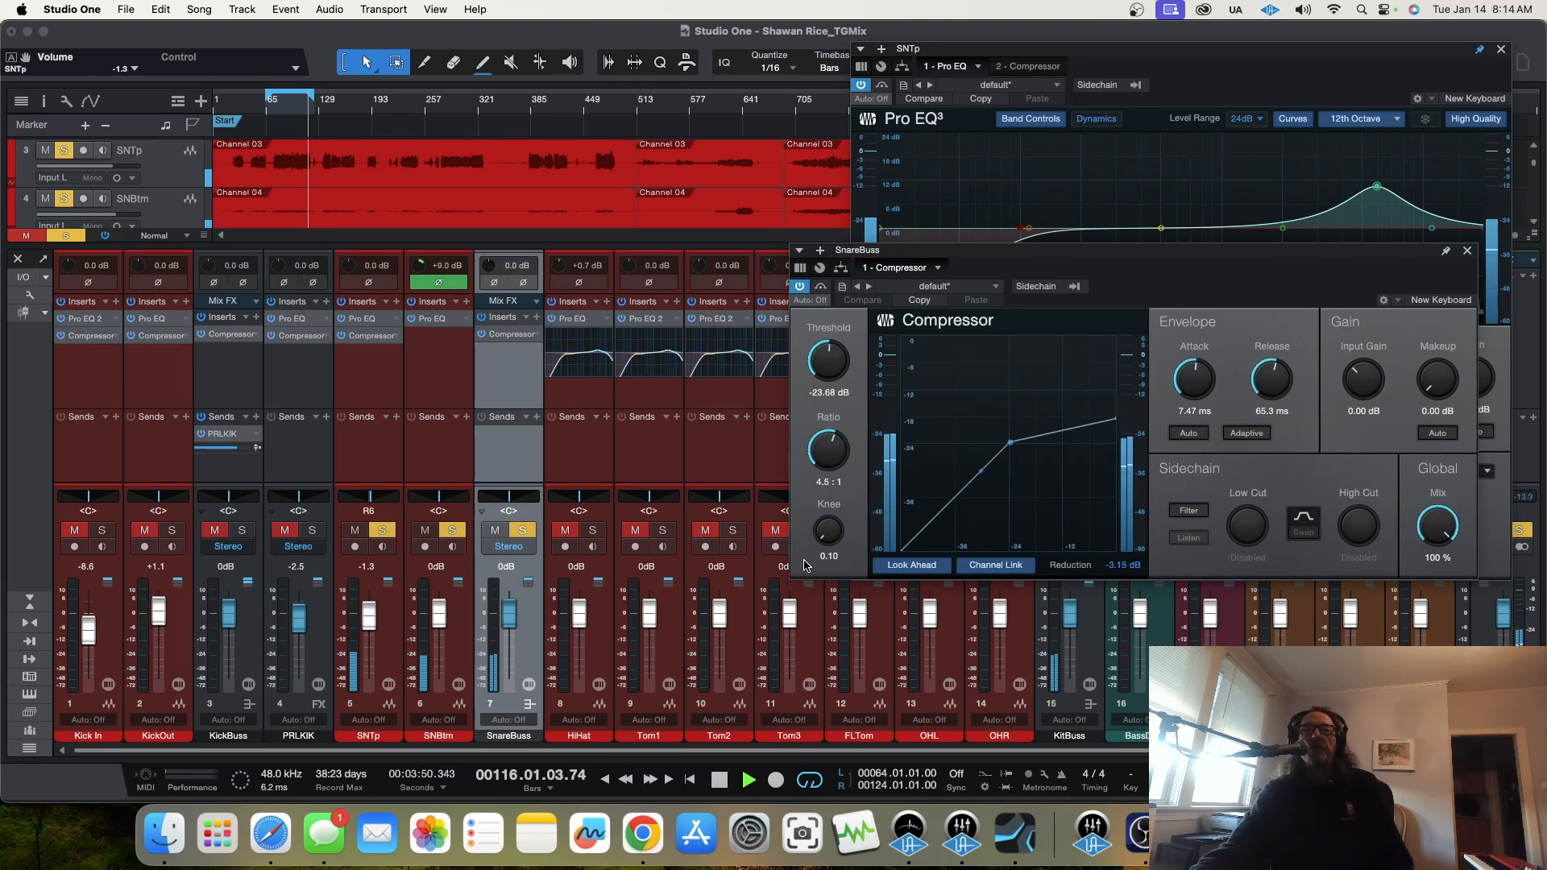
left_click_drag(823, 537, 825, 538)
left_click_drag(823, 529, 828, 500)
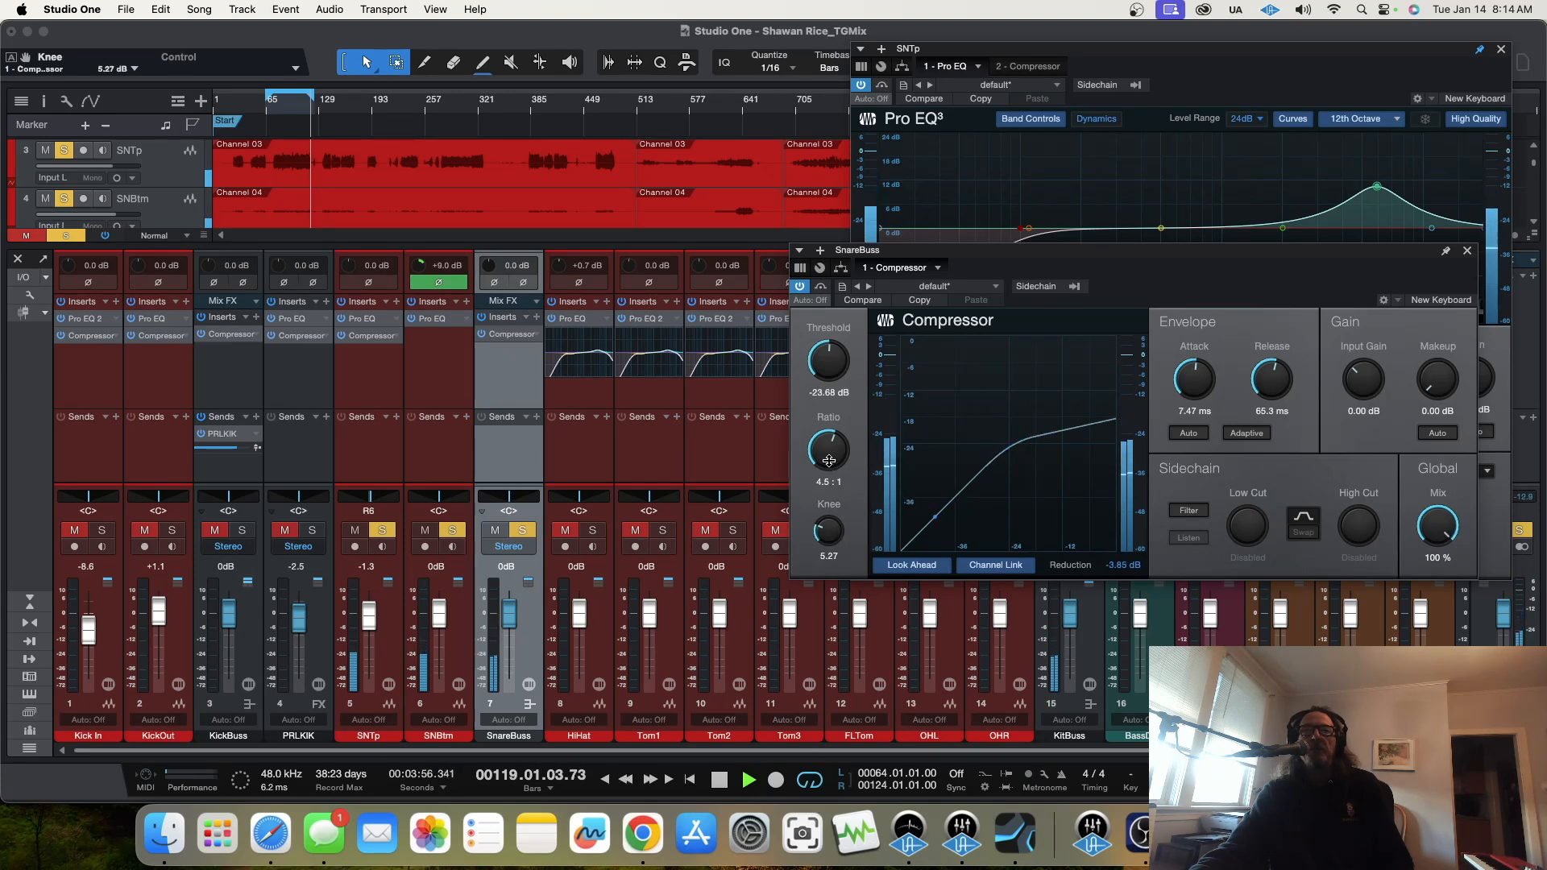
left_click_drag(1198, 383, 1261, 415)
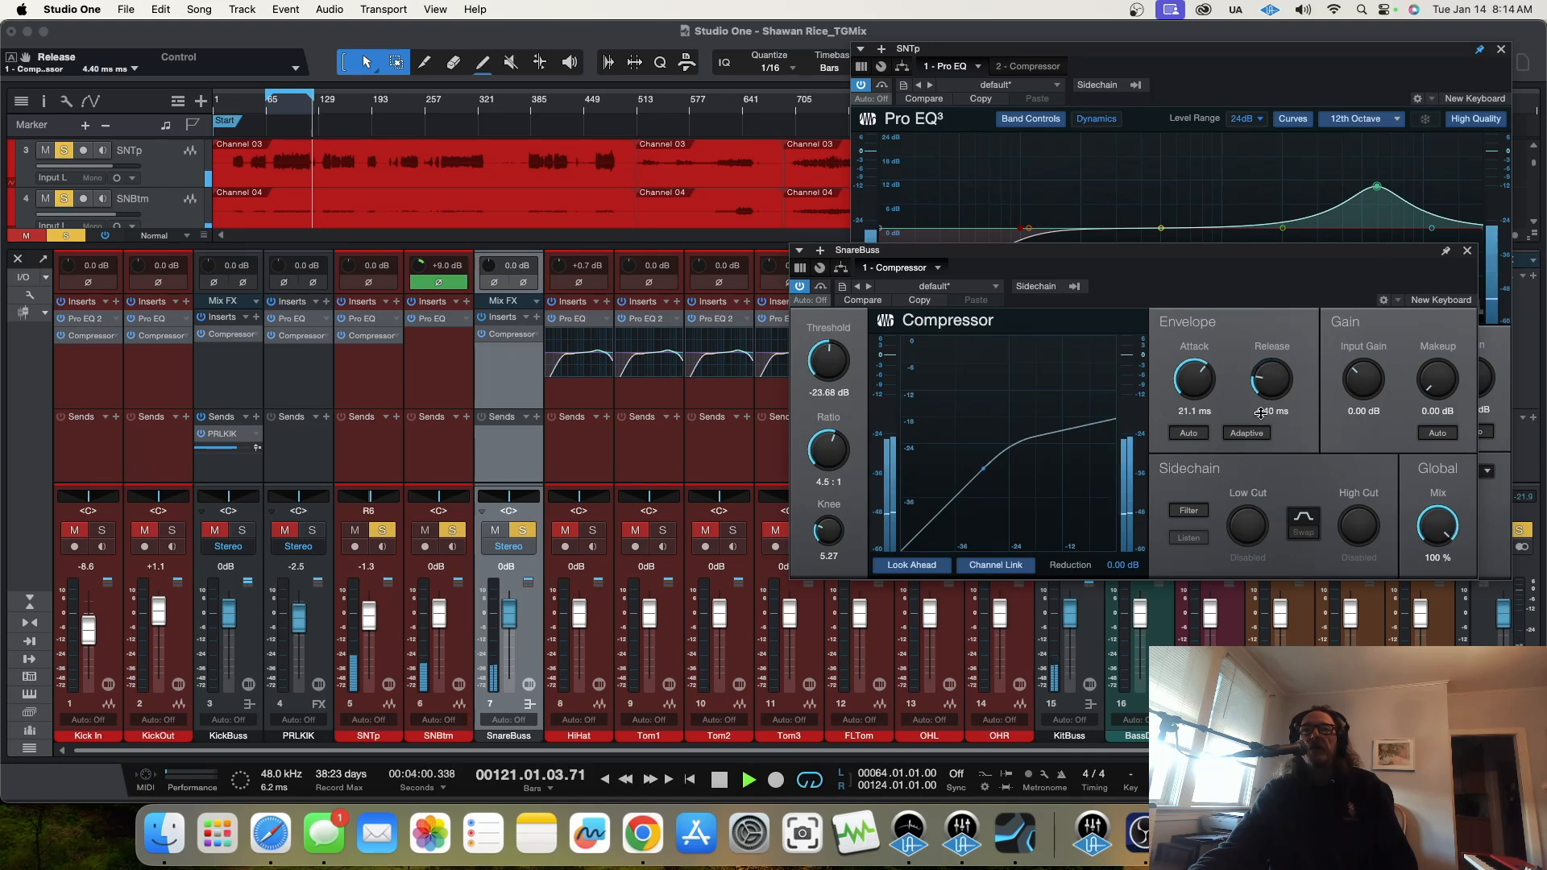
Step: Set the SnareBuss compressor's threshold to -26.32 dB, enable its sidechain filter with a 103 Hz low cut, and set makeup gain to 3.60 dB
left_click(280, 114)
left_click_drag(822, 359, 829, 362)
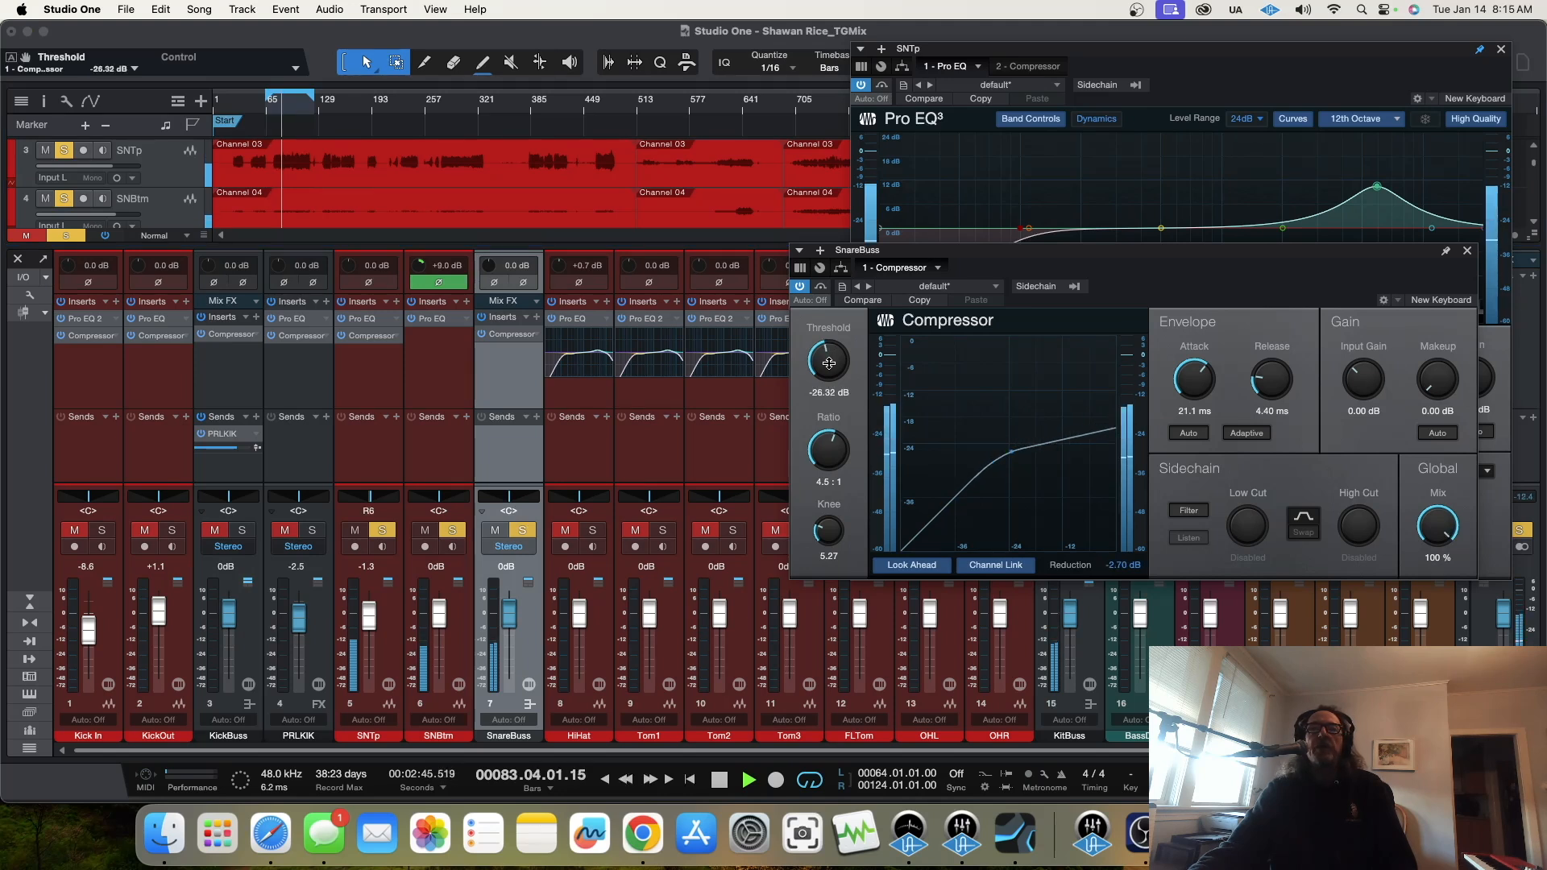
left_click(1189, 512)
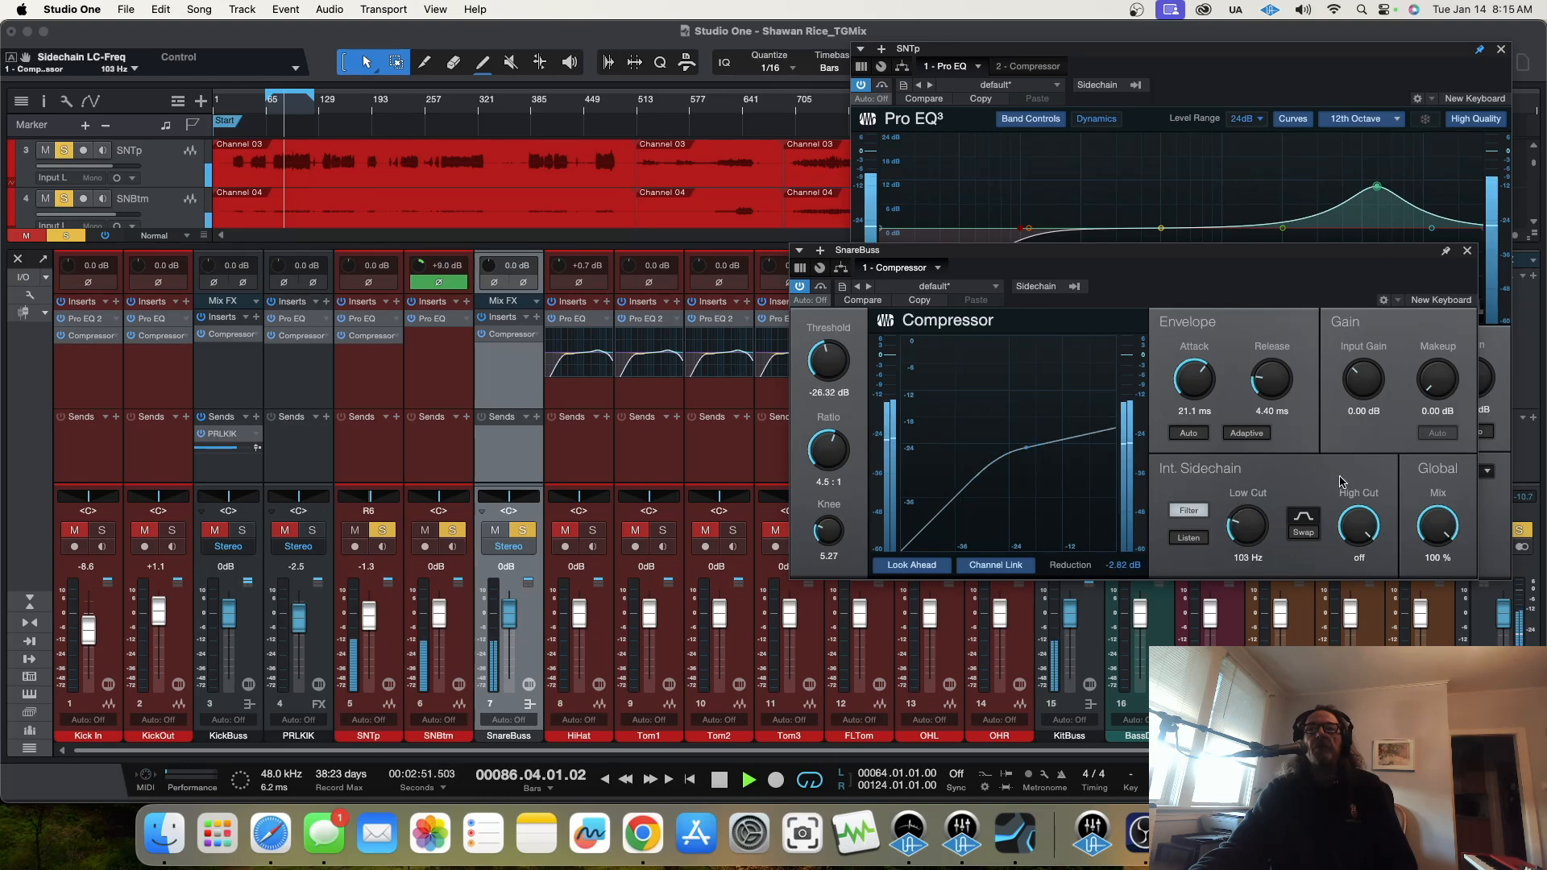
left_click_drag(1440, 390, 1437, 372)
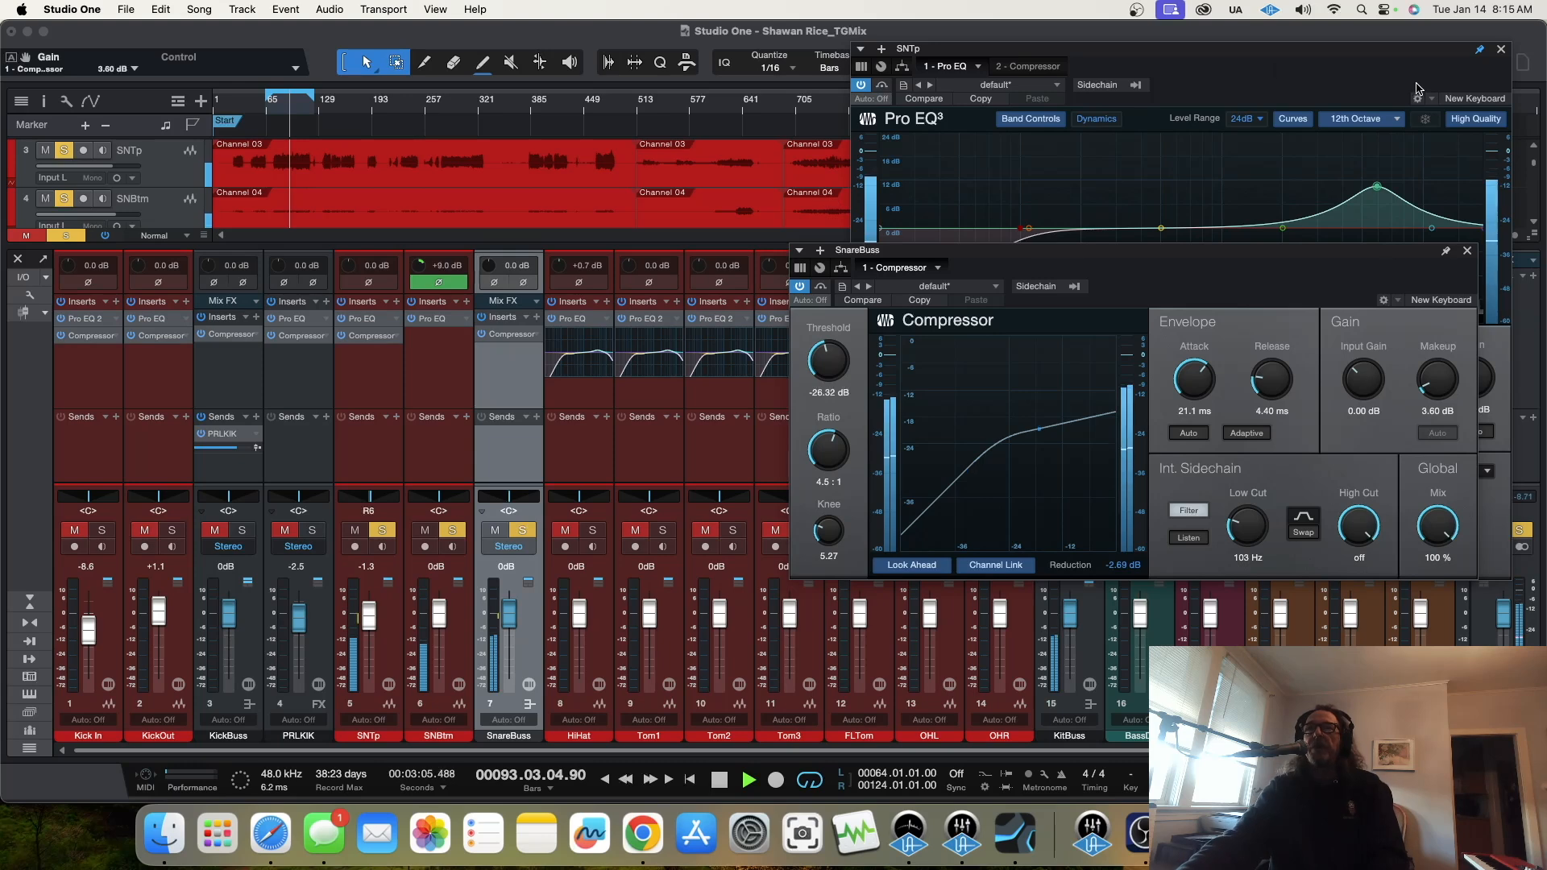
Step: Unsolo SNBtm and, in the SNTp Pro EQ, cut LMF 4.96 dB at 604 Hz and boost LF 6.74 dB at 213 Hz
left_click(452, 531)
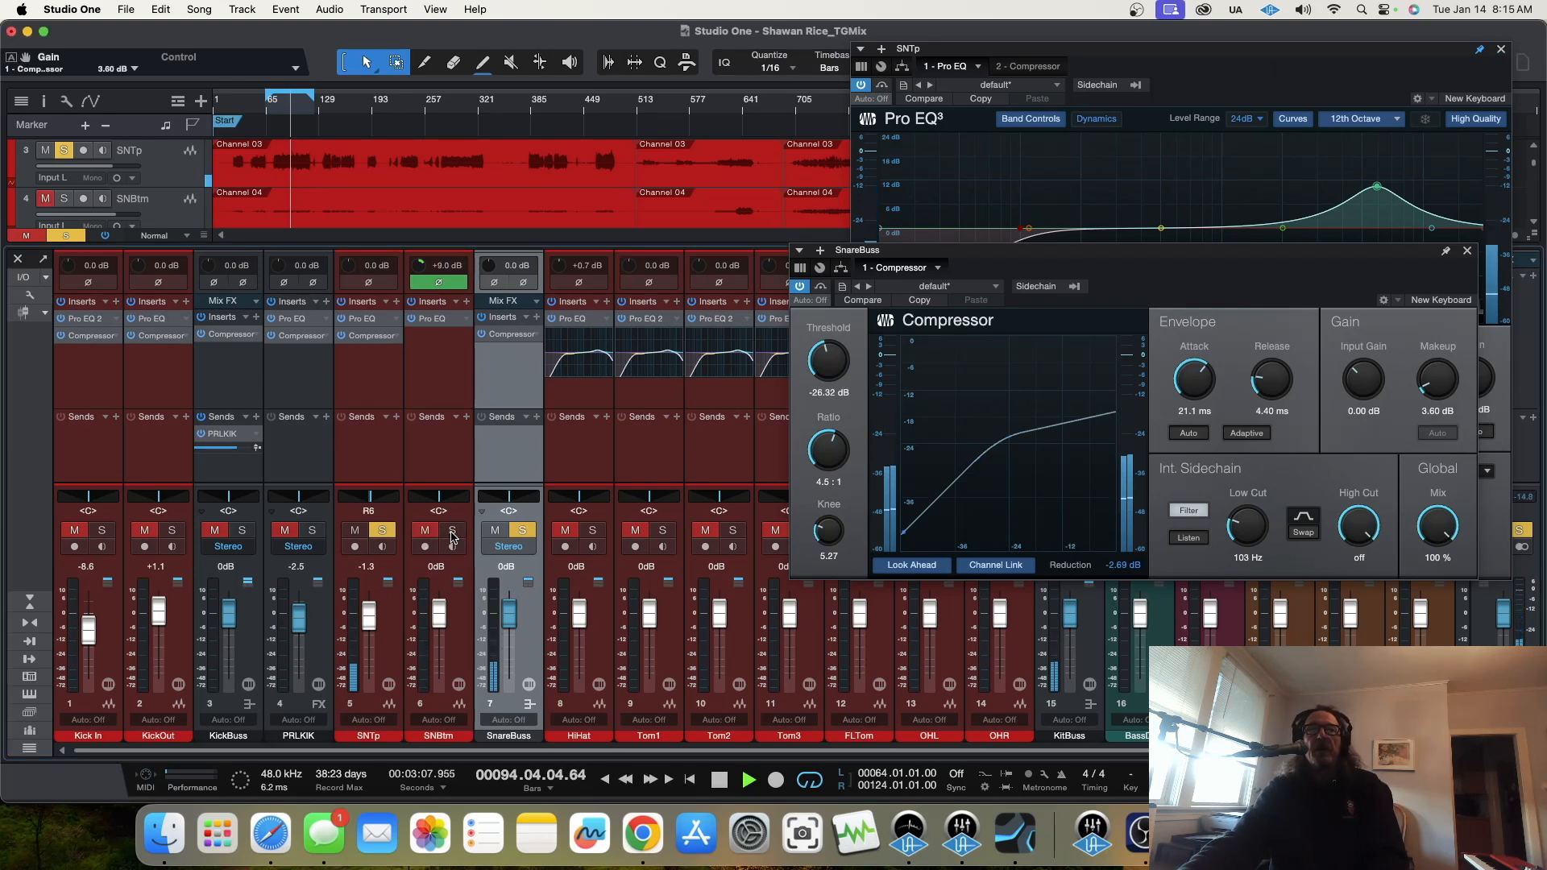
left_click(360, 320)
left_click(359, 320)
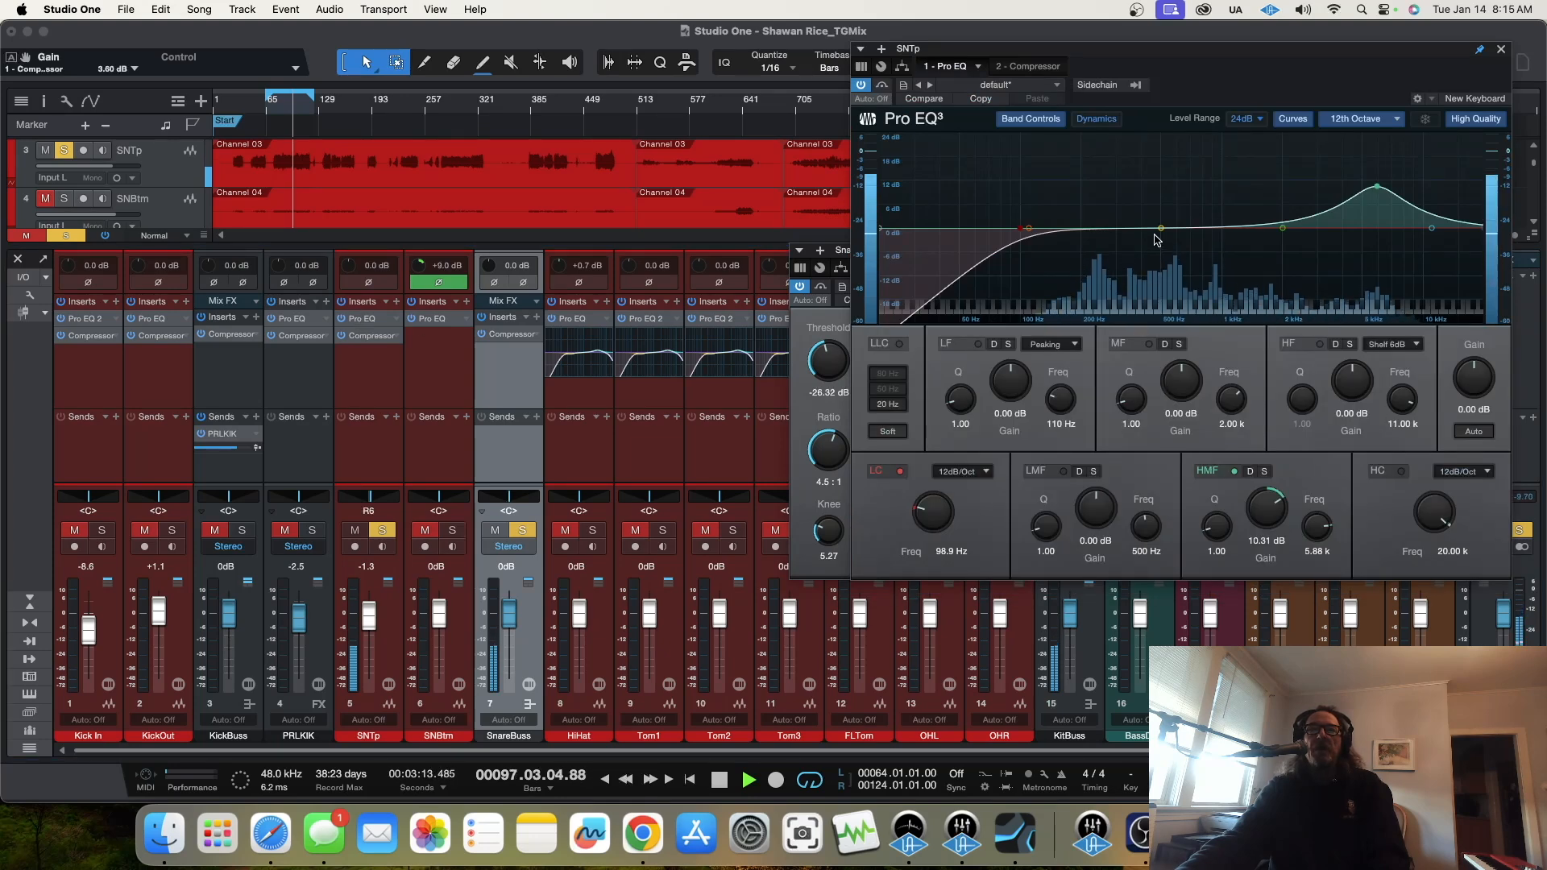
left_click_drag(1161, 230, 1174, 247)
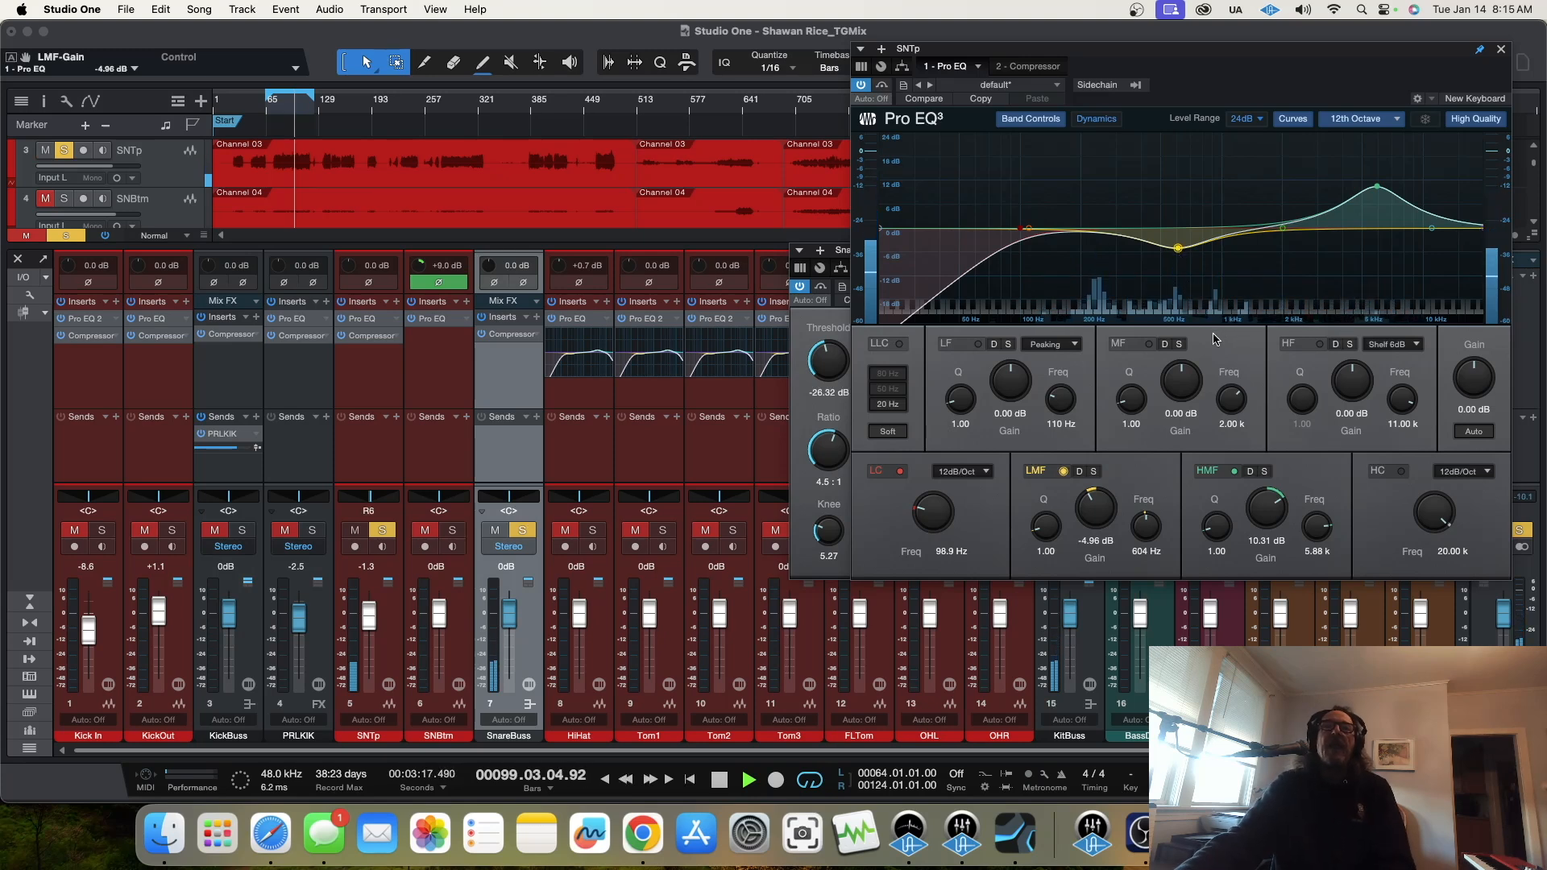
left_click_drag(1035, 231, 1088, 200)
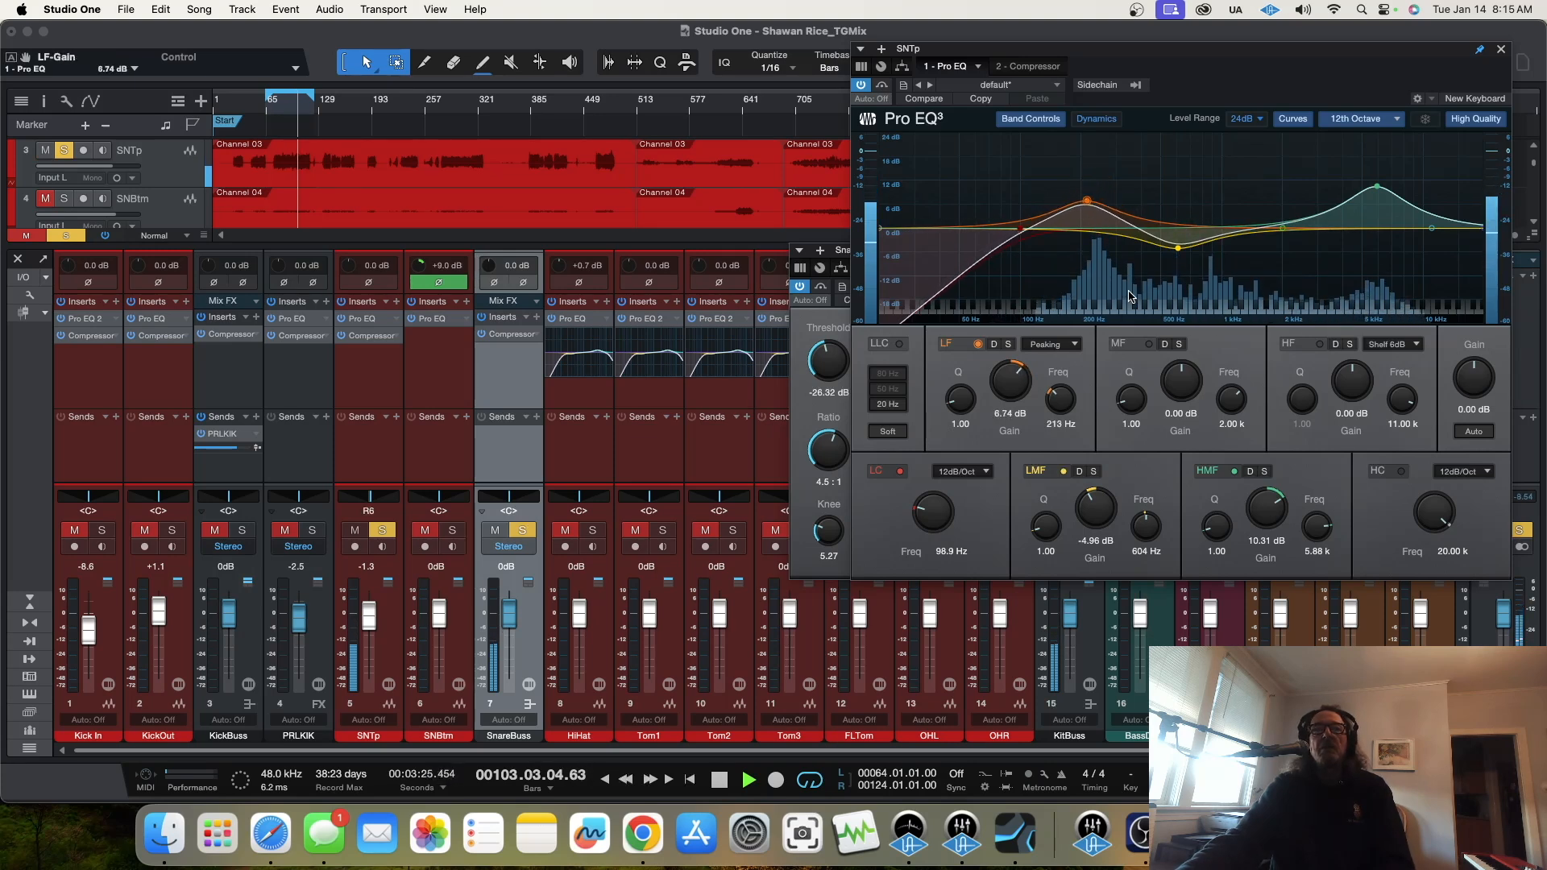
Step: Solo SNBtm again, balance the faders with SNTp at +0.3 dB and SNBtm at -0.9 dB, and close the SNTp EQ window
left_click(454, 531)
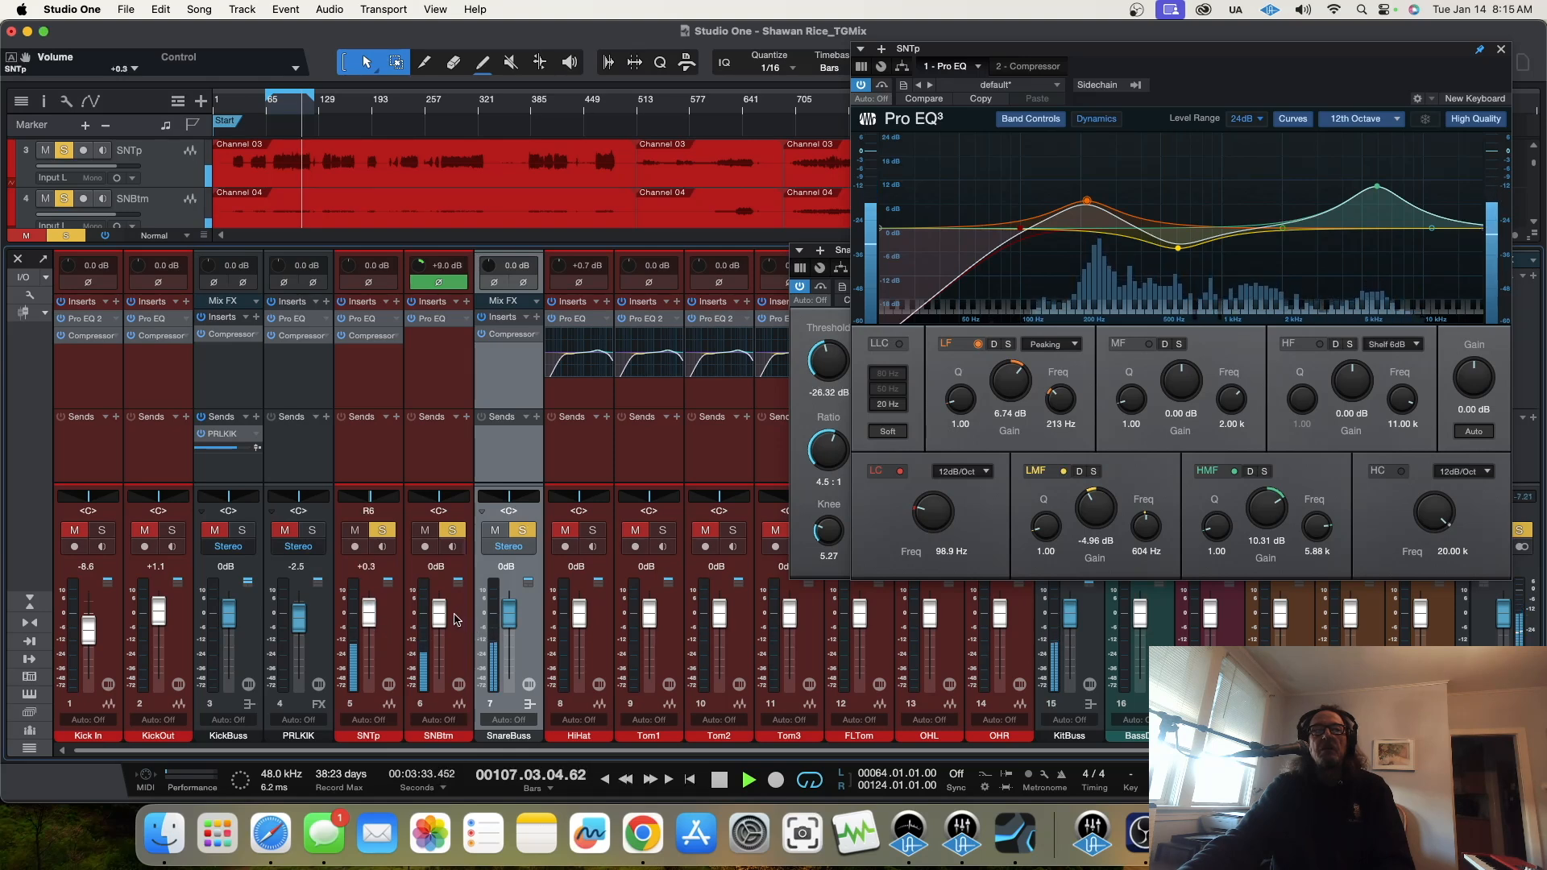
left_click_drag(445, 622, 445, 625)
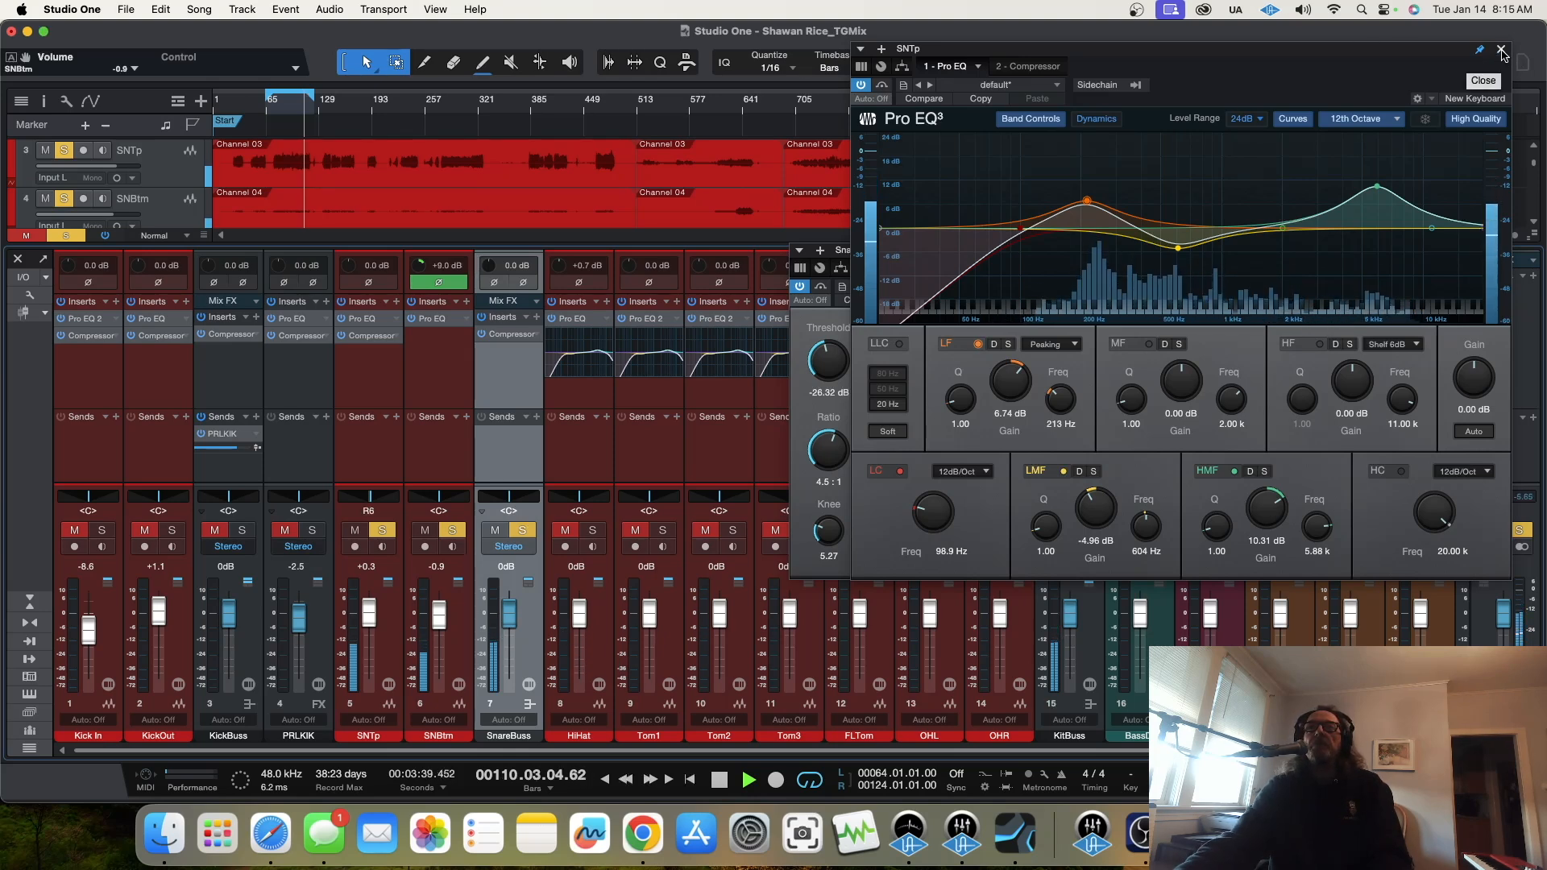
left_click(1501, 50)
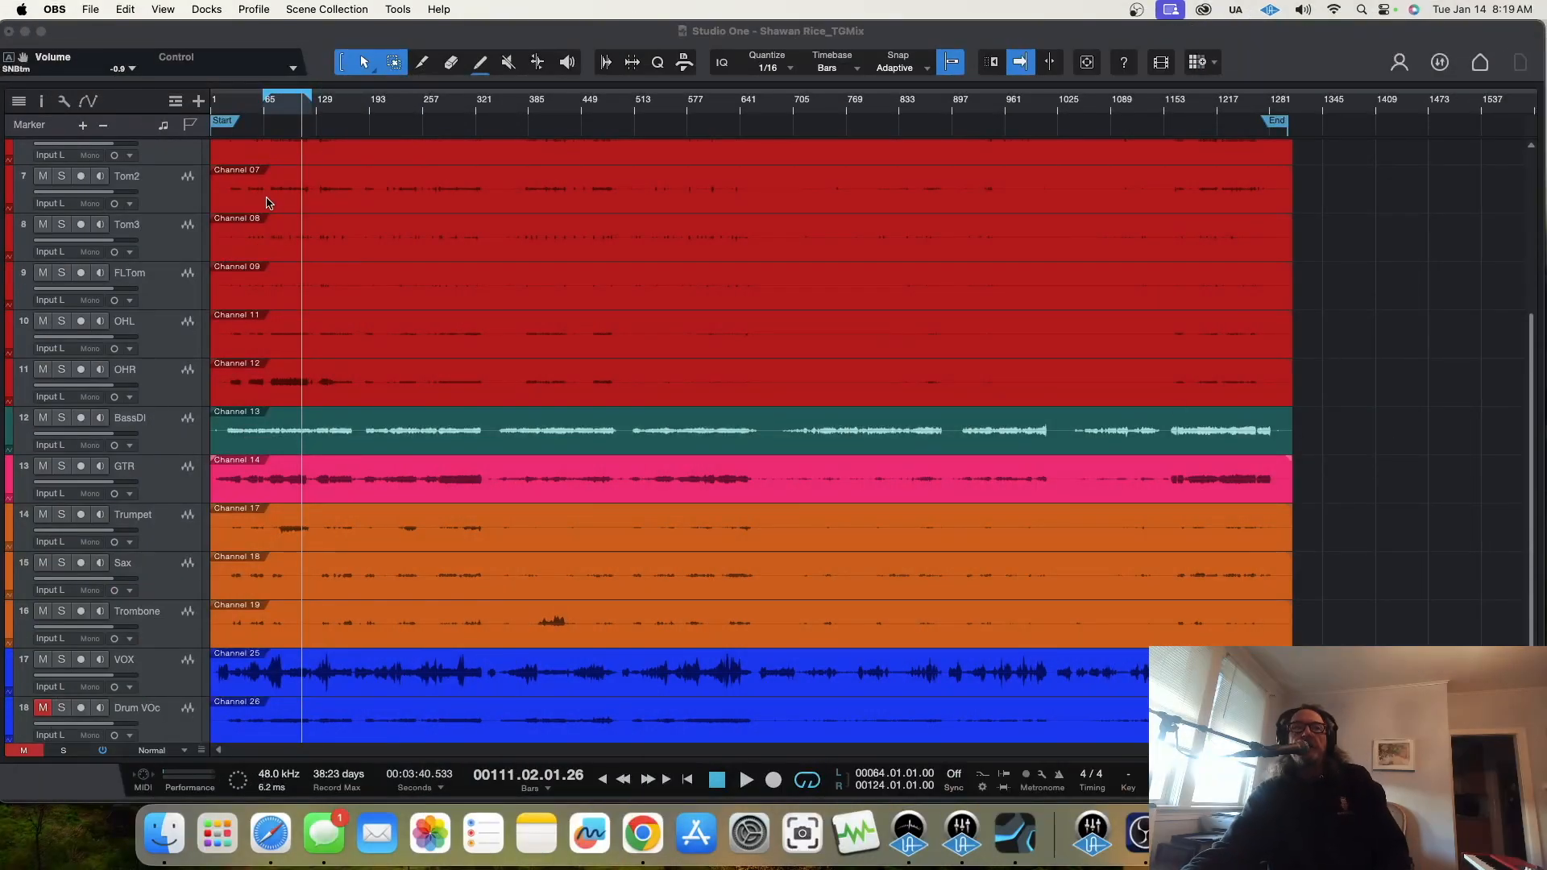
Step: Enlarge the arrangement tracks to Medium height and set the loop range around the tom fill from 134.02 to 135.04.04
left_click_drag(290, 109, 304, 159)
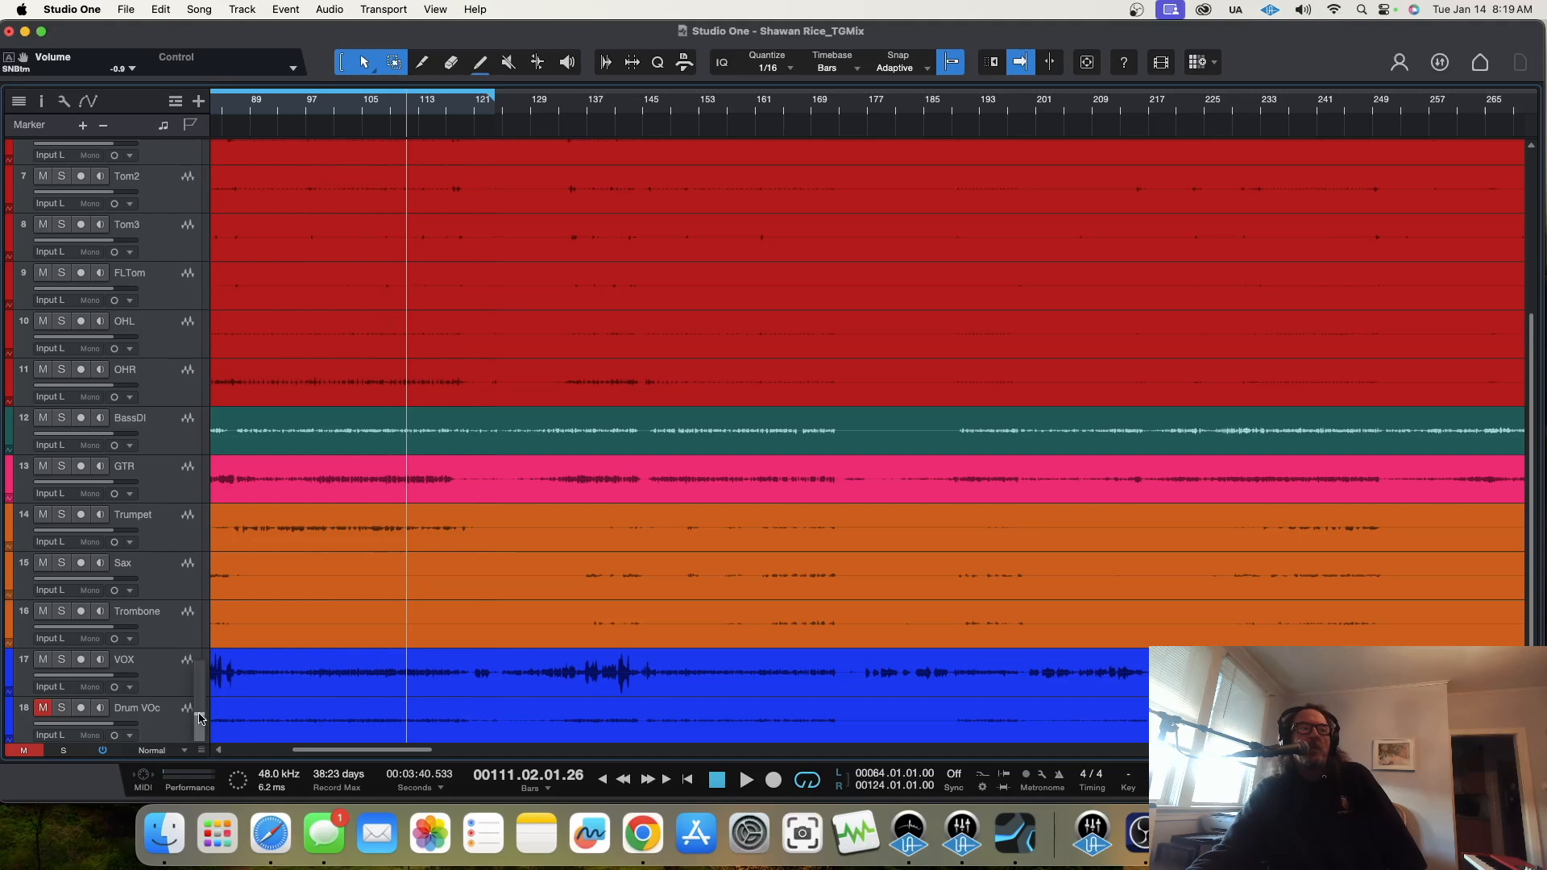
left_click(201, 751)
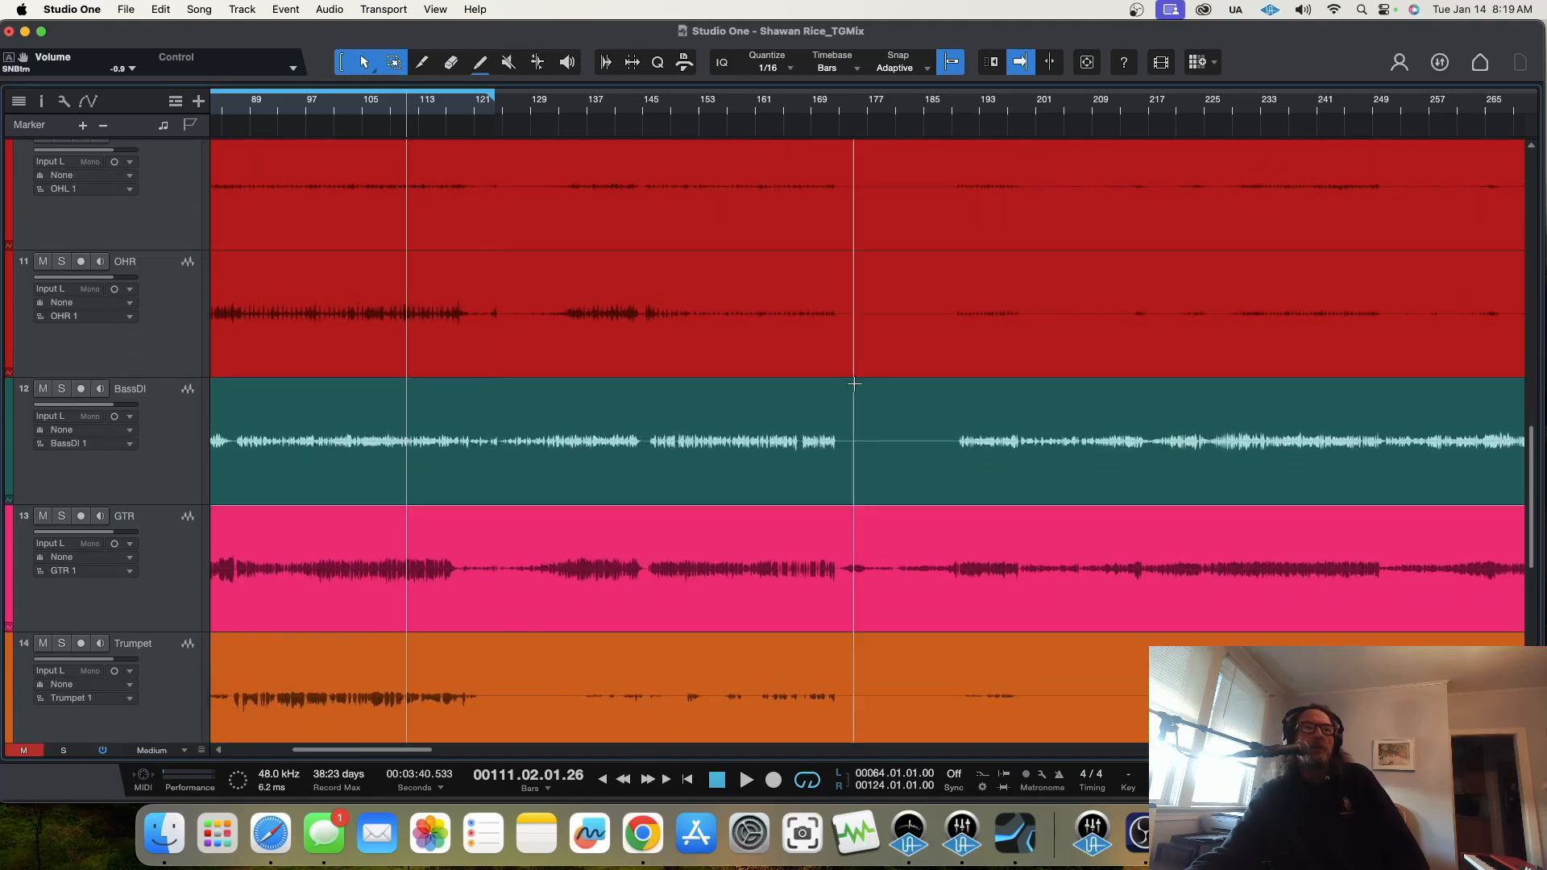
scroll(863, 363, "up", 6)
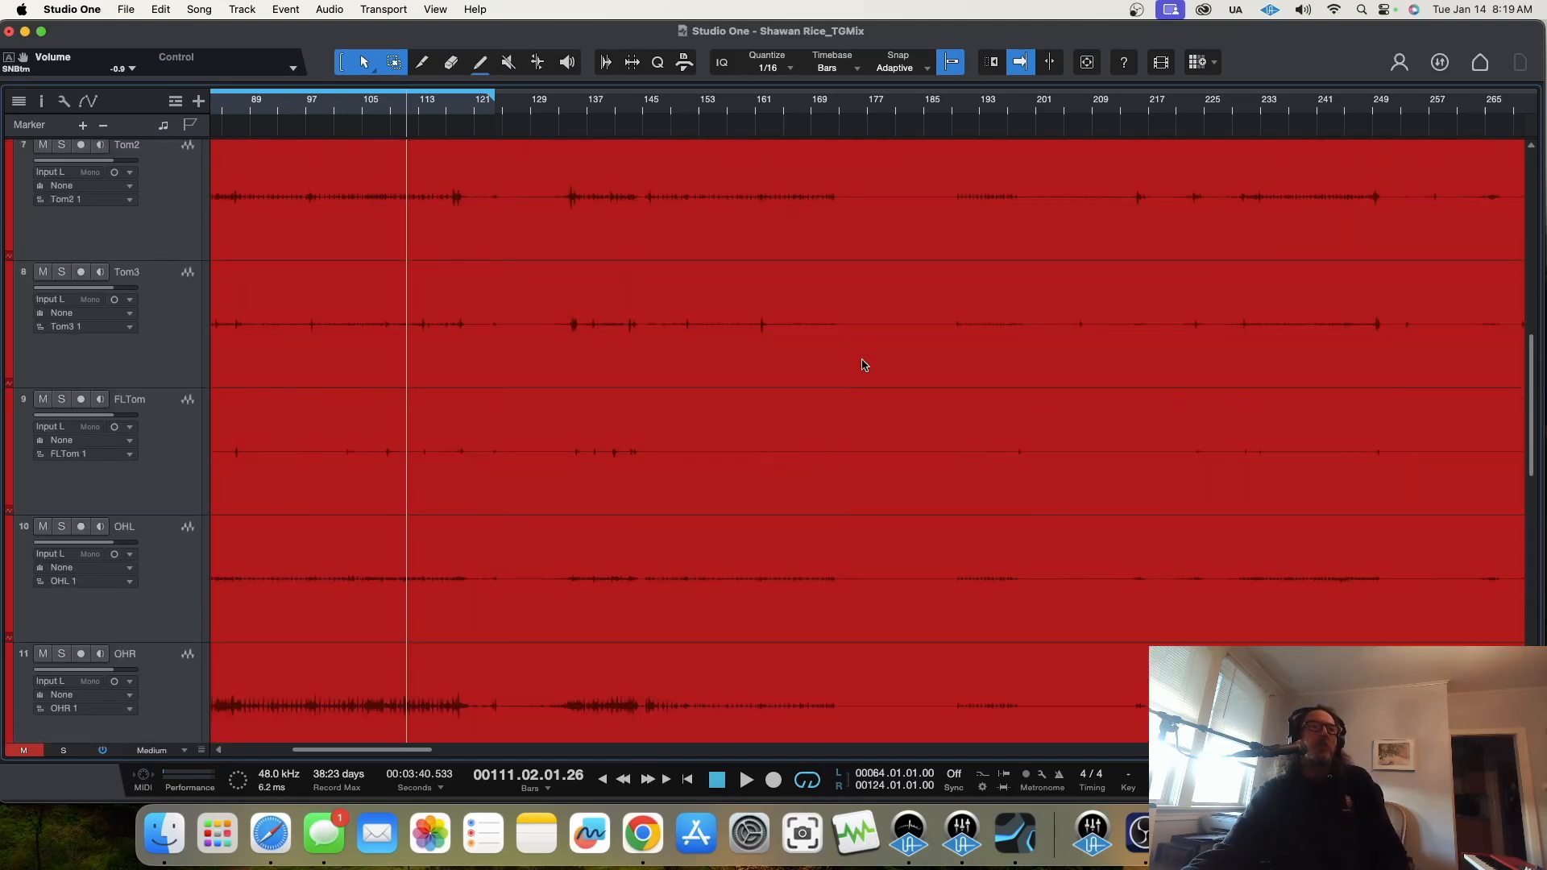
left_click_drag(579, 116, 615, 190)
scroll(777, 411, "up", 2)
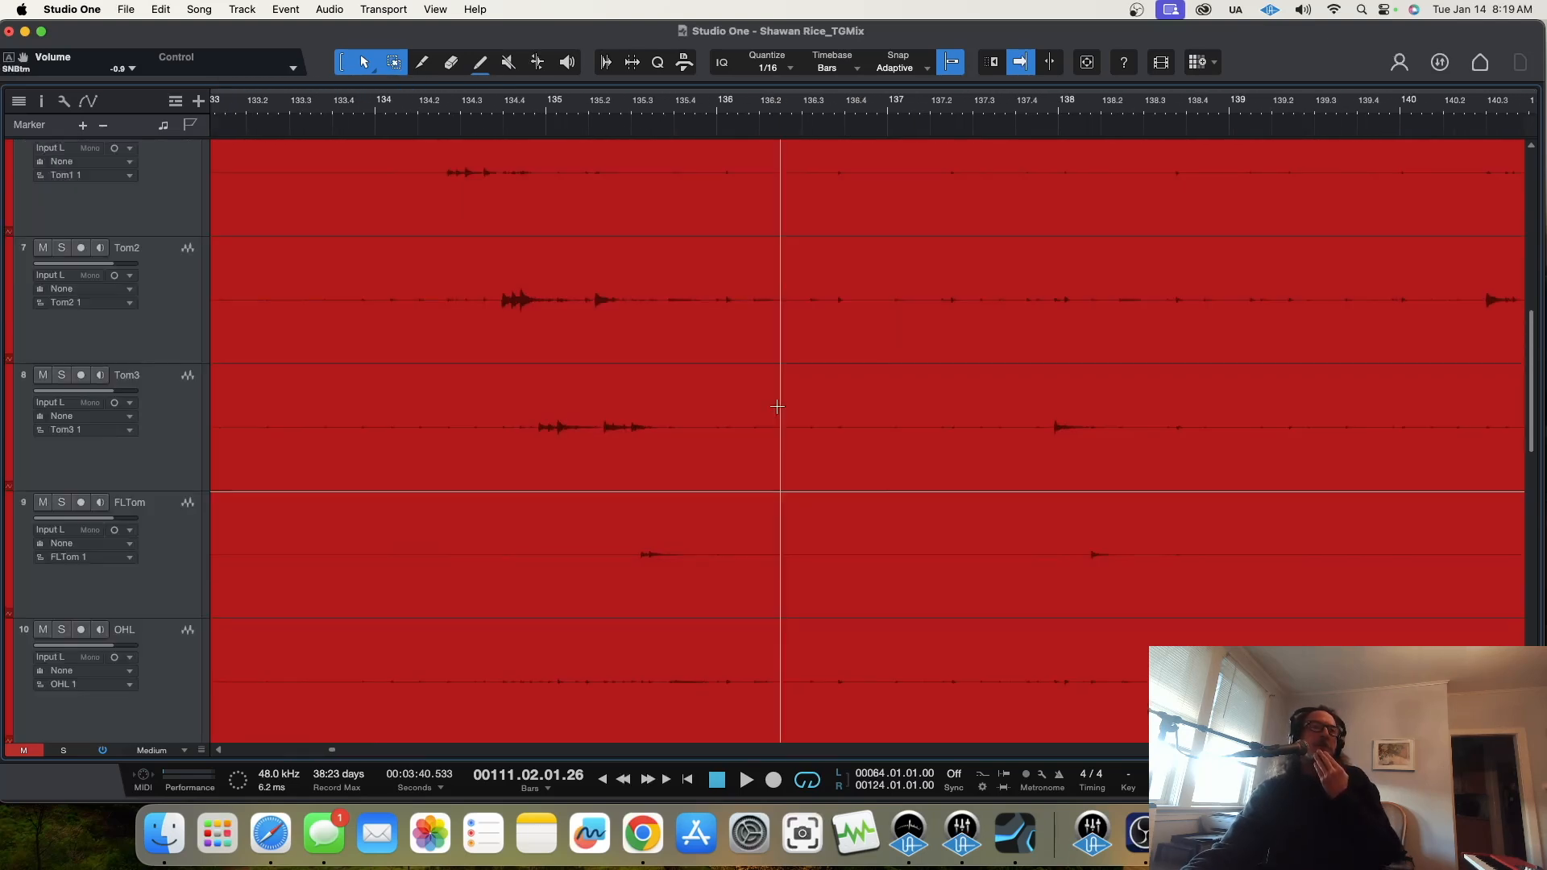
scroll(225, 311, "up", 1)
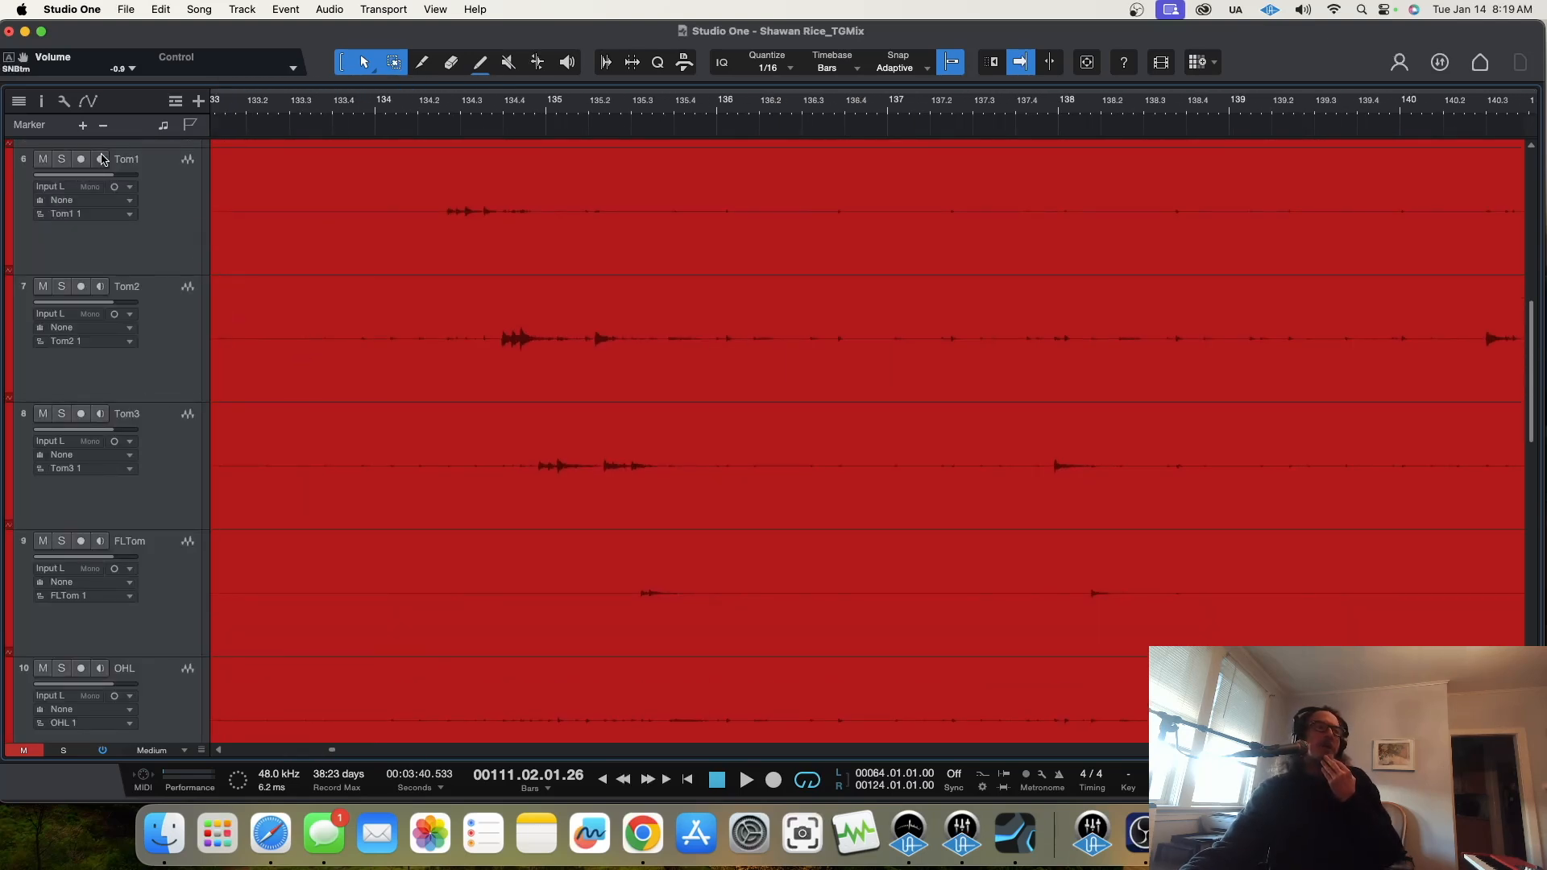
left_click_drag(434, 90, 706, 145)
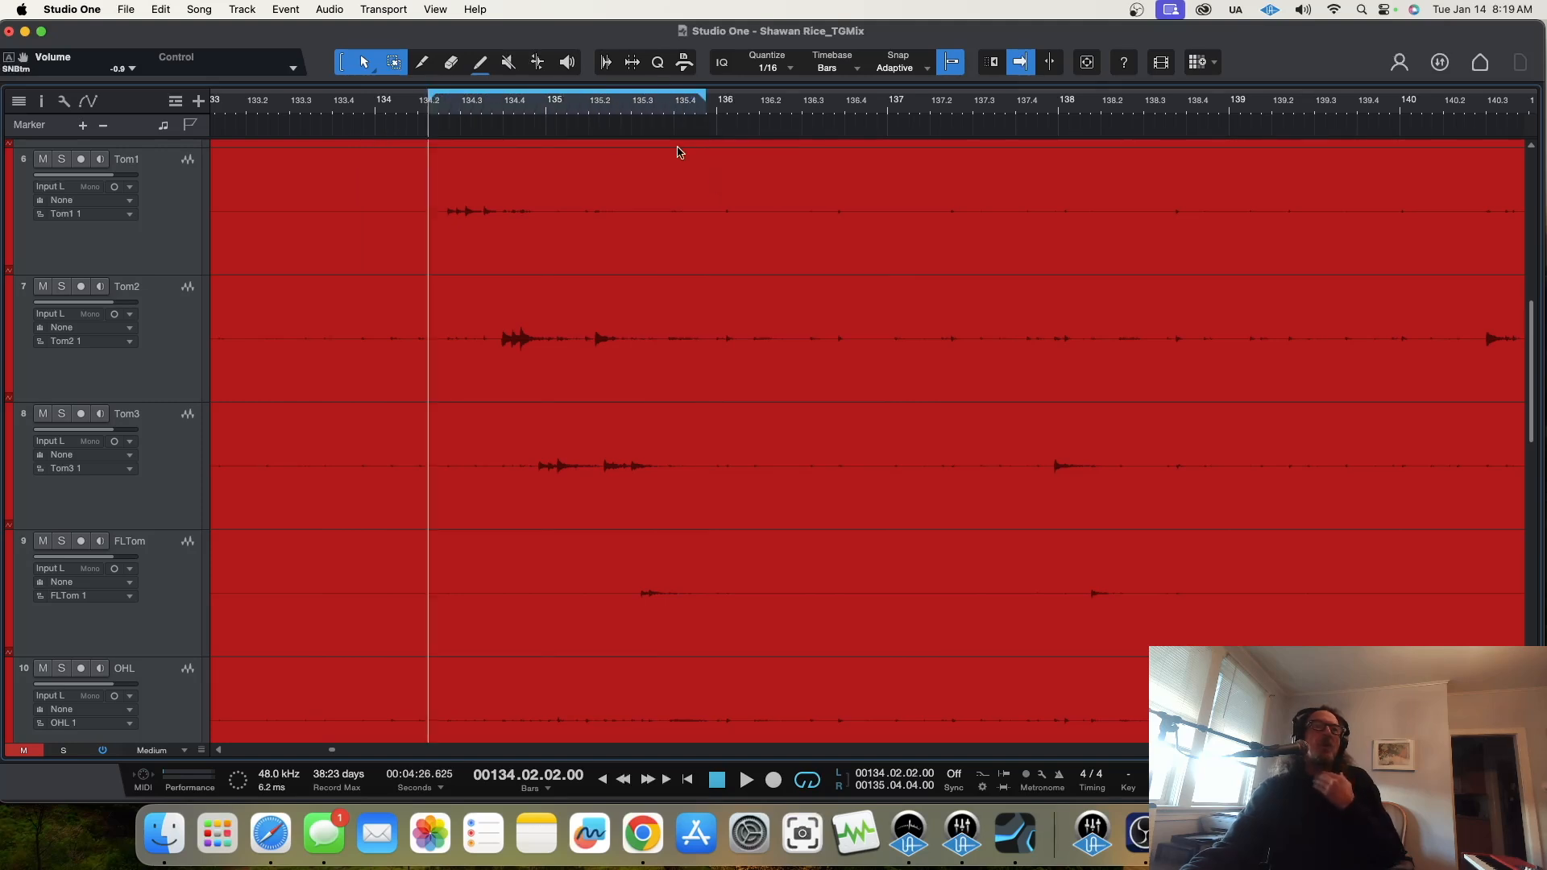
Step: Solo Tom1, Tom2, Tom3 and FLTom and play the looped tom fill
left_click(61, 160)
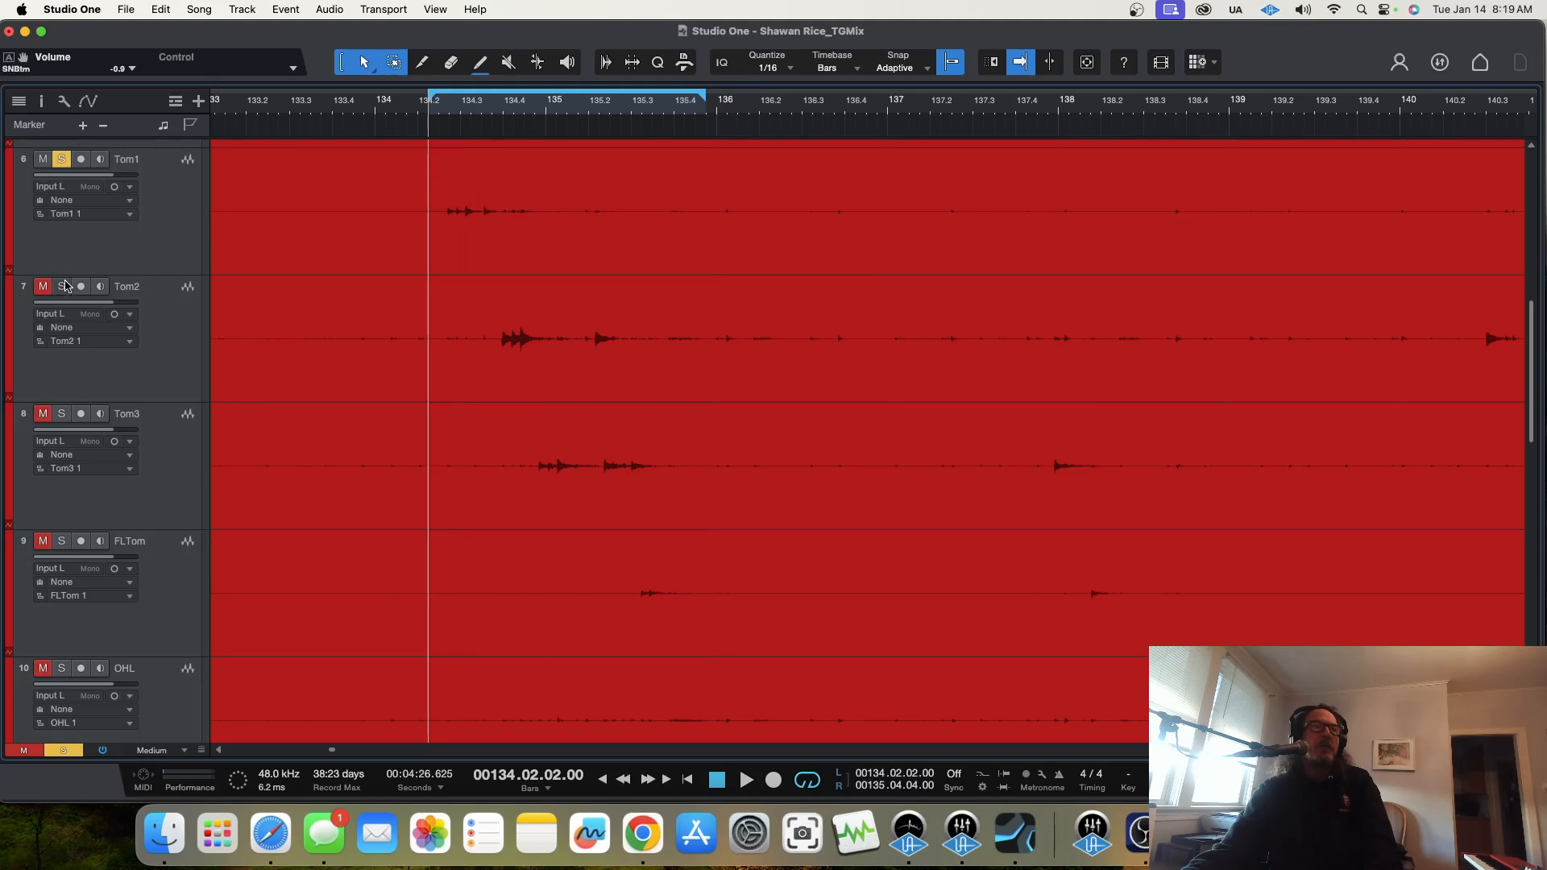
left_click(62, 542)
key("space")
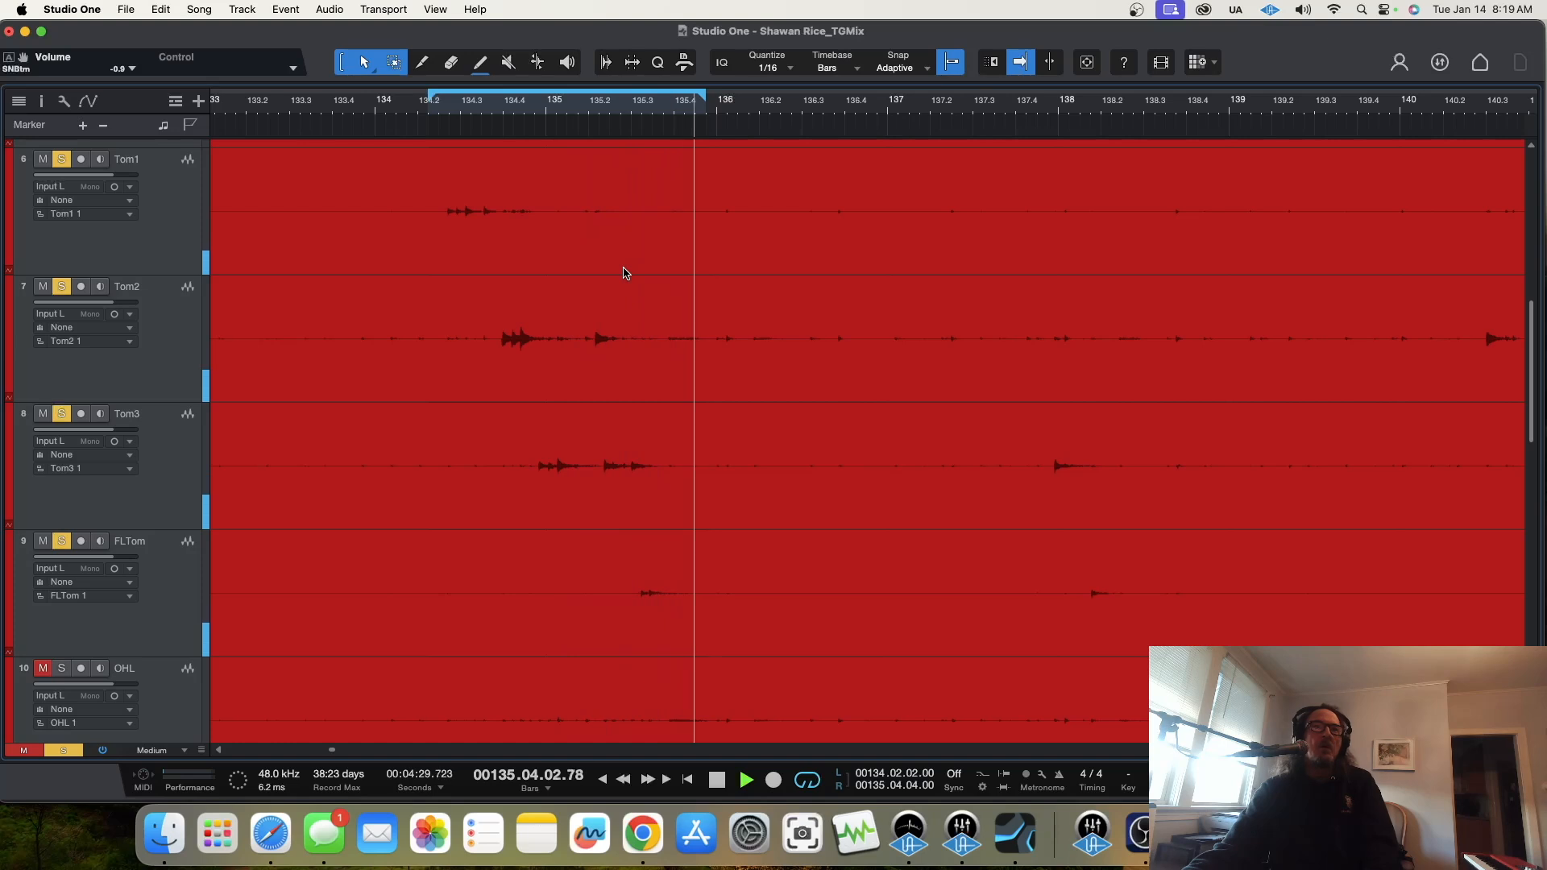
Step: Show the mixer, stop playback and unsolo the other tom channels so only Tom2 stays soloed
key("F3")
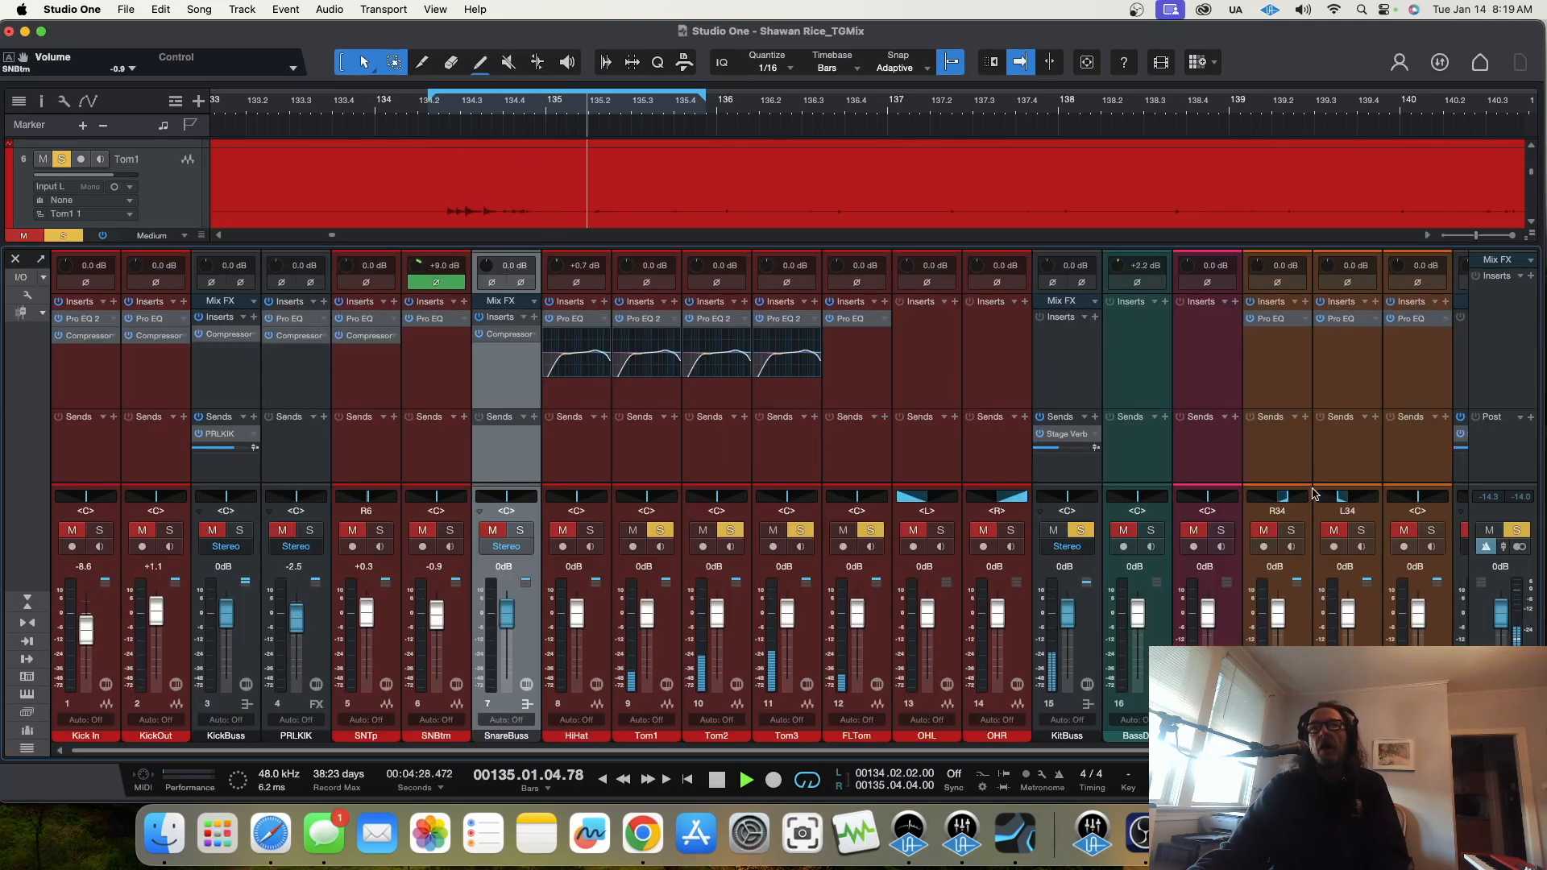
key("space")
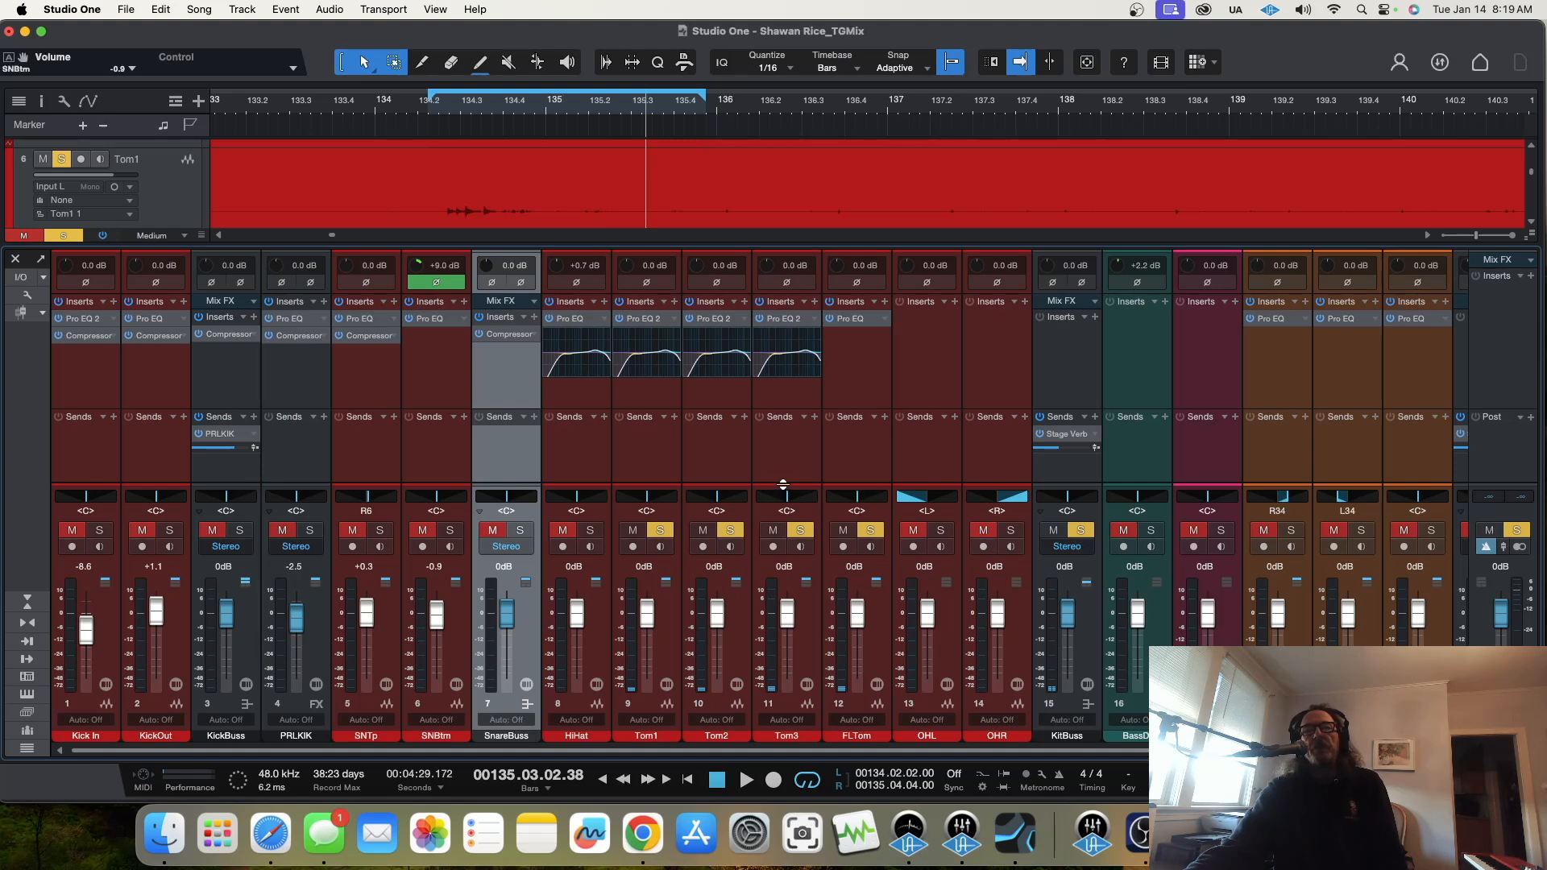
left_click(662, 535)
left_click(876, 533)
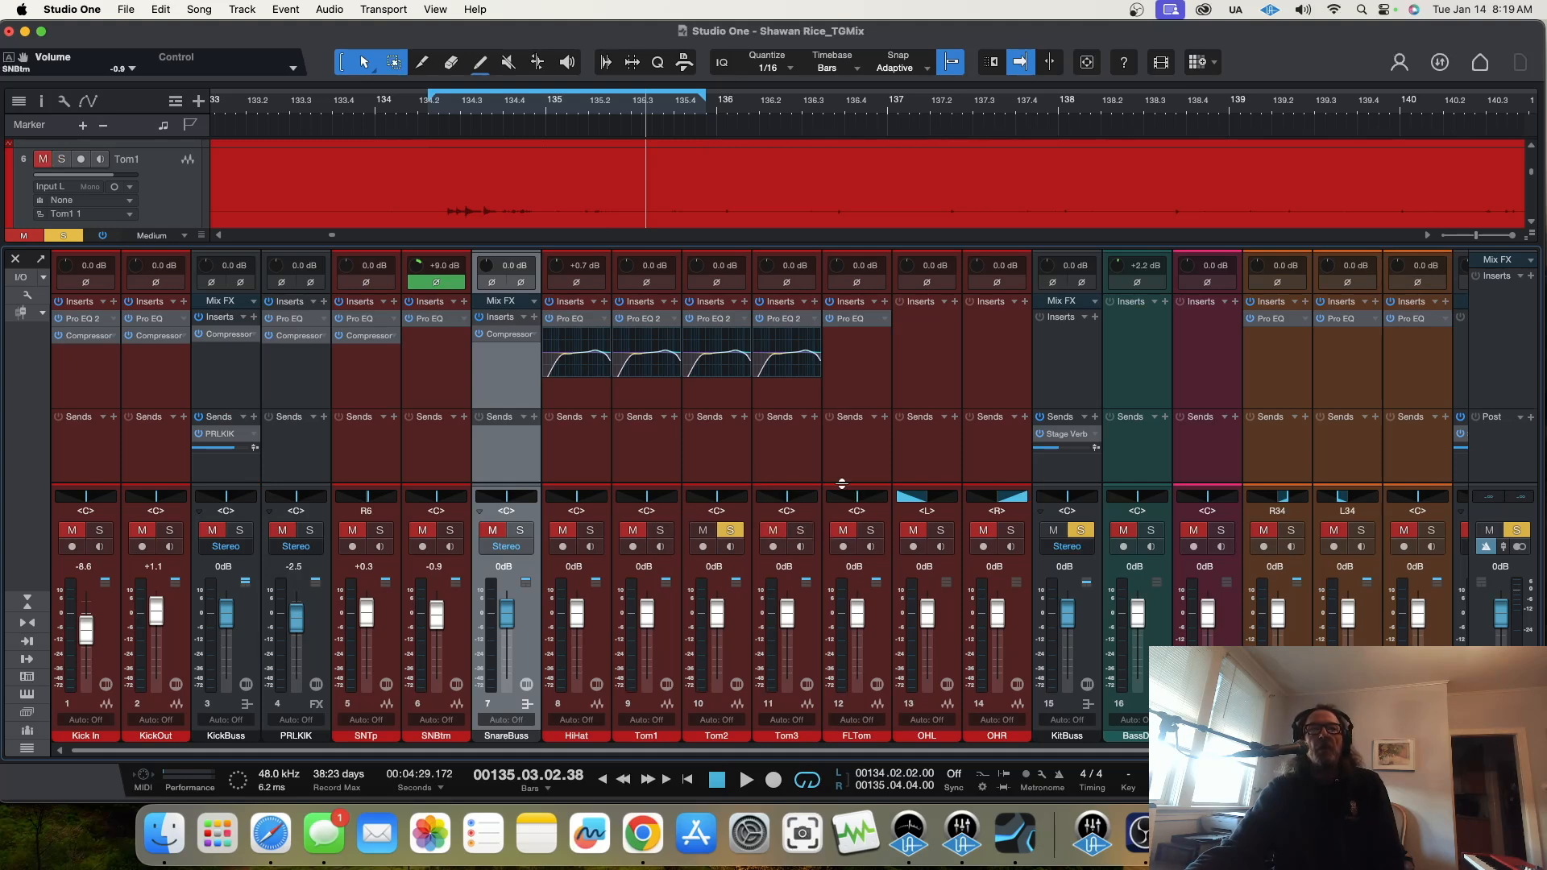
Step: Open Tom1's Pro EQ 2, collapse the EQ curve display on the HiHat channel and play the looped tom fill
left_click(650, 319)
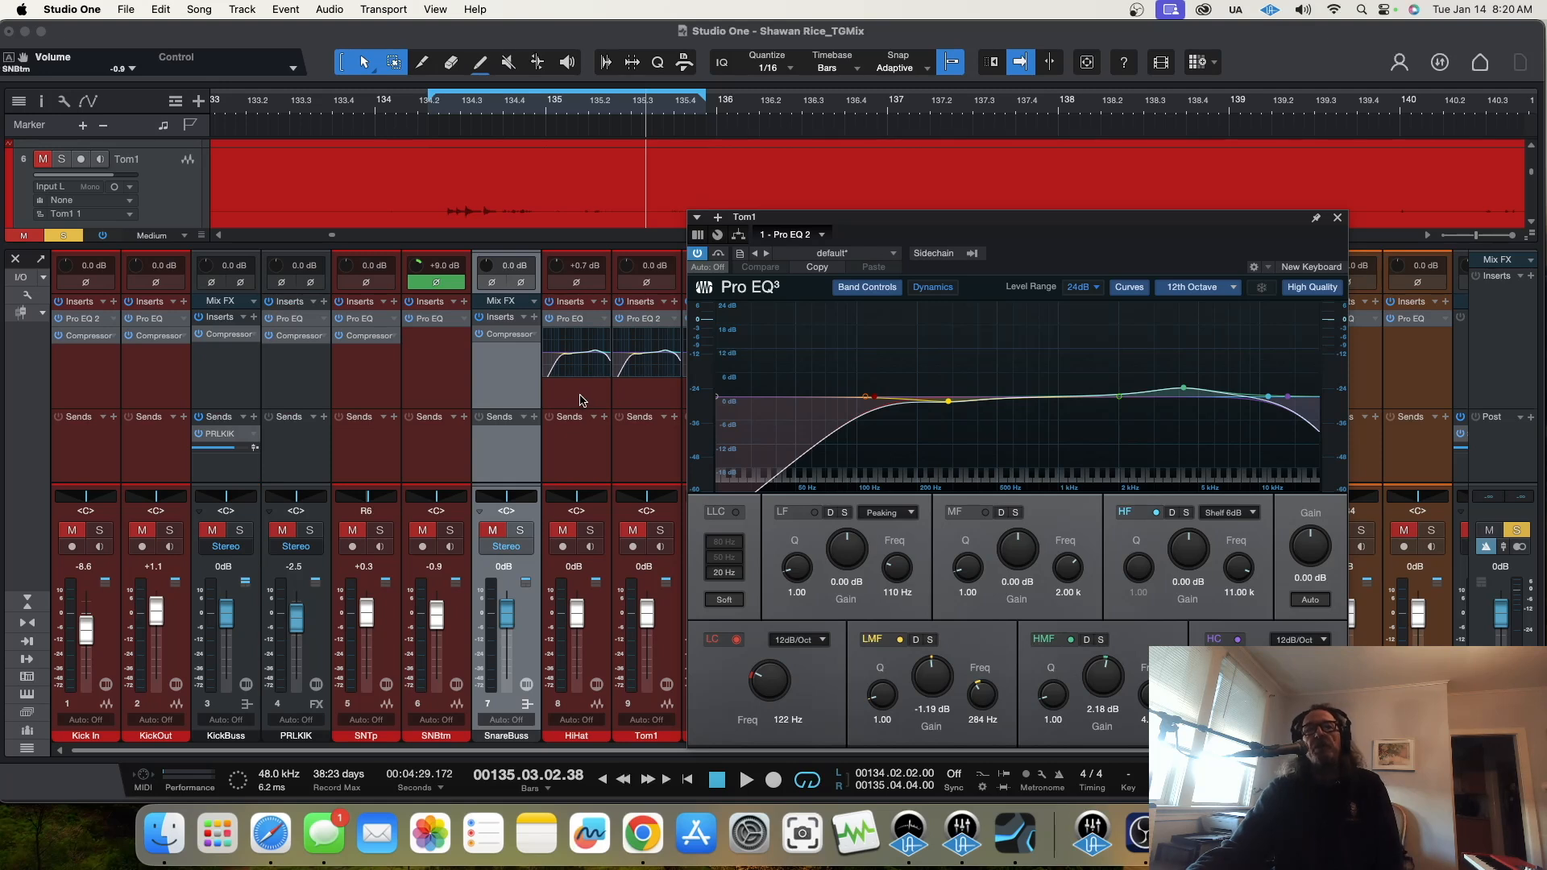
left_click(605, 323)
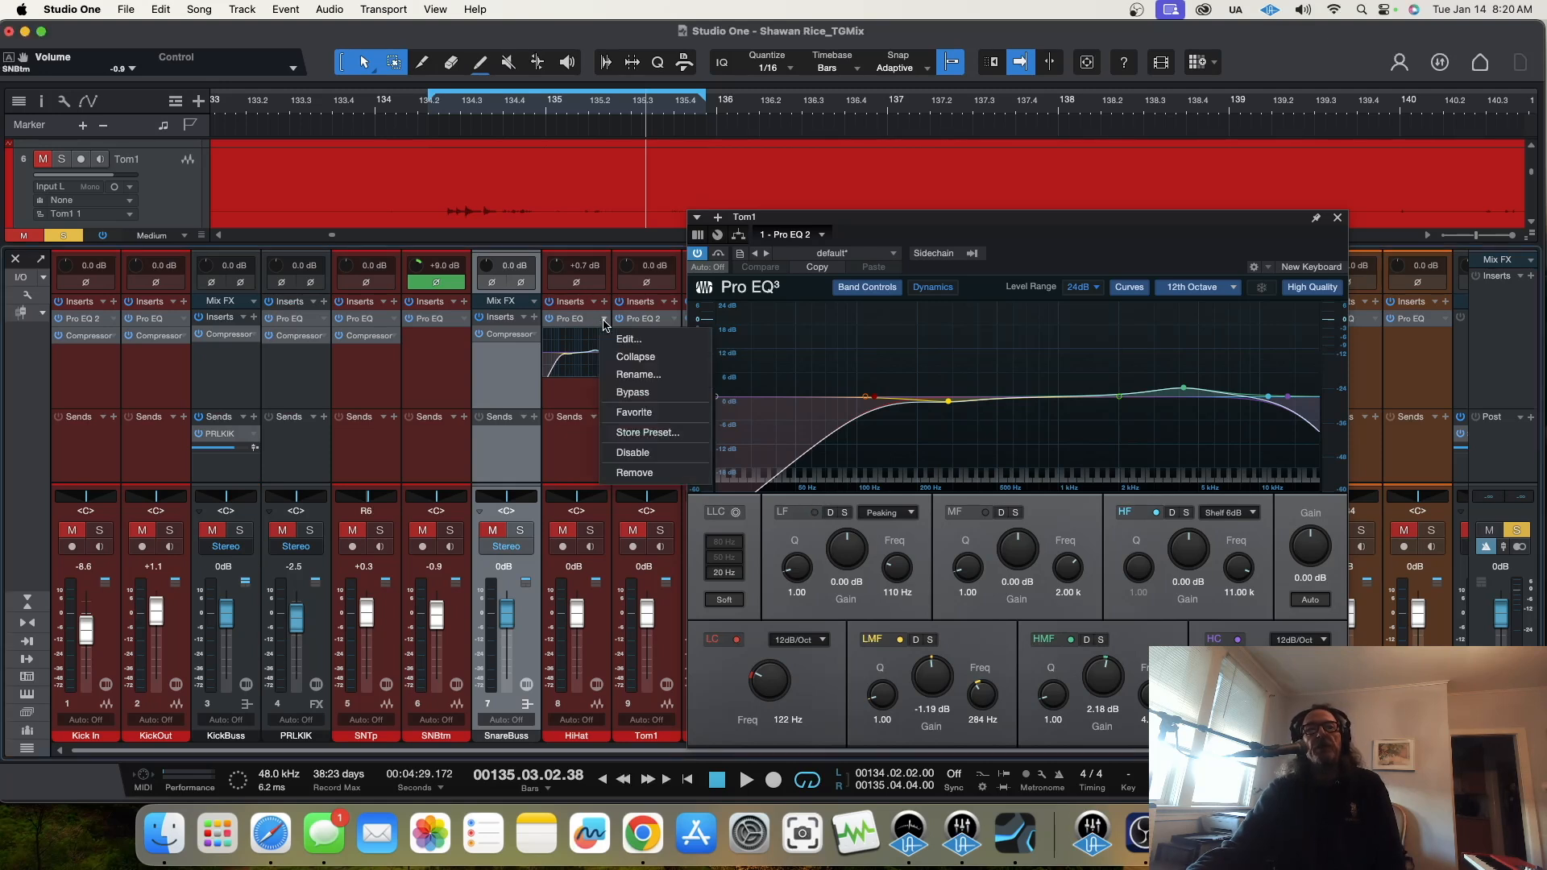
left_click(621, 363)
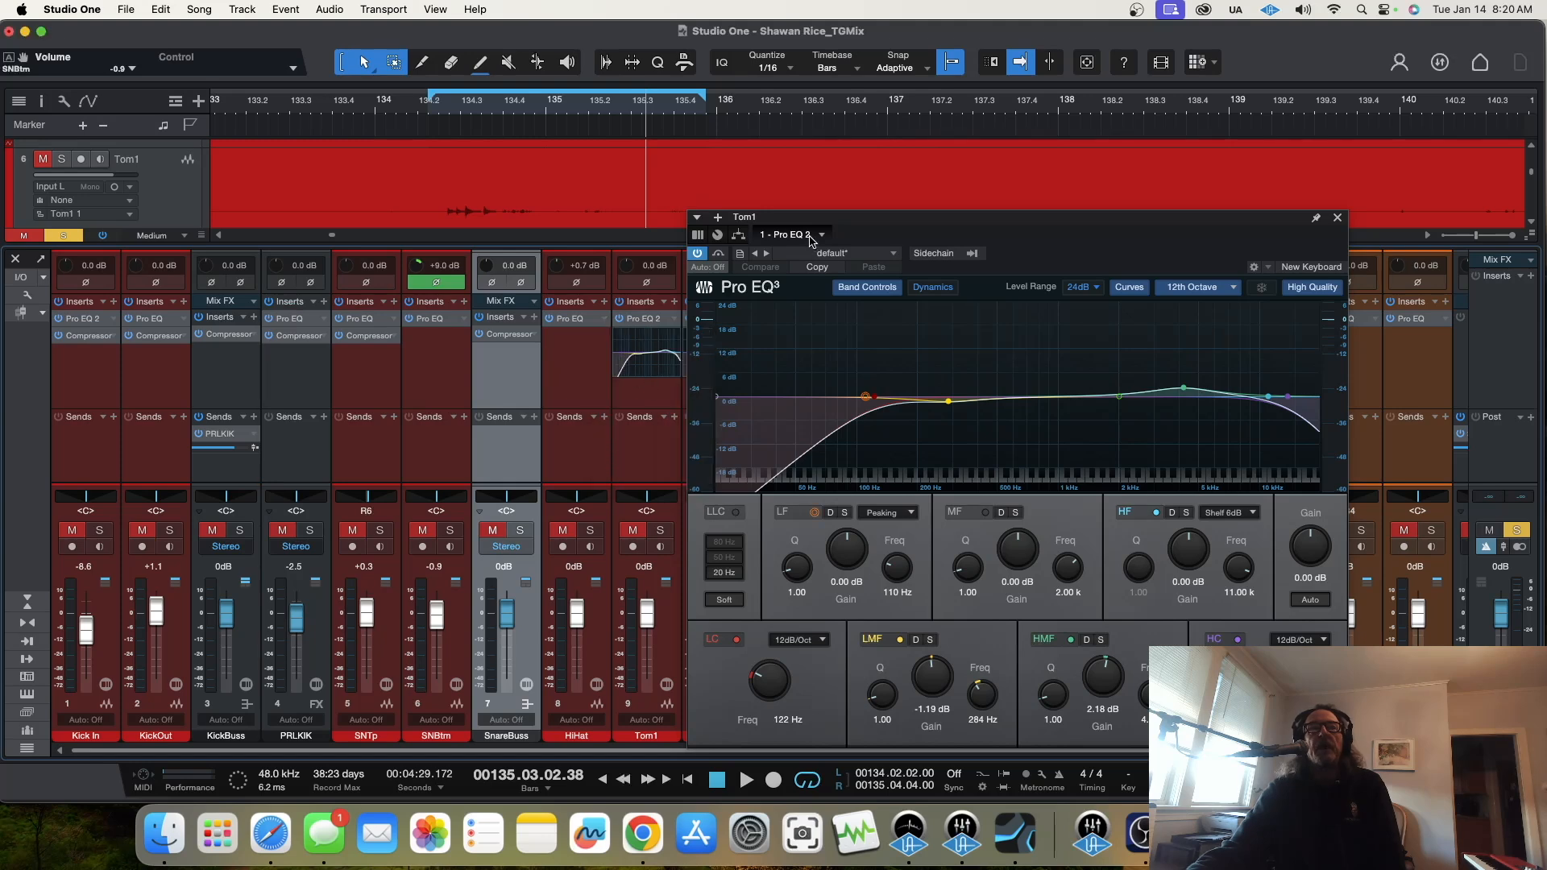
left_click_drag(806, 224, 577, 225)
key("space")
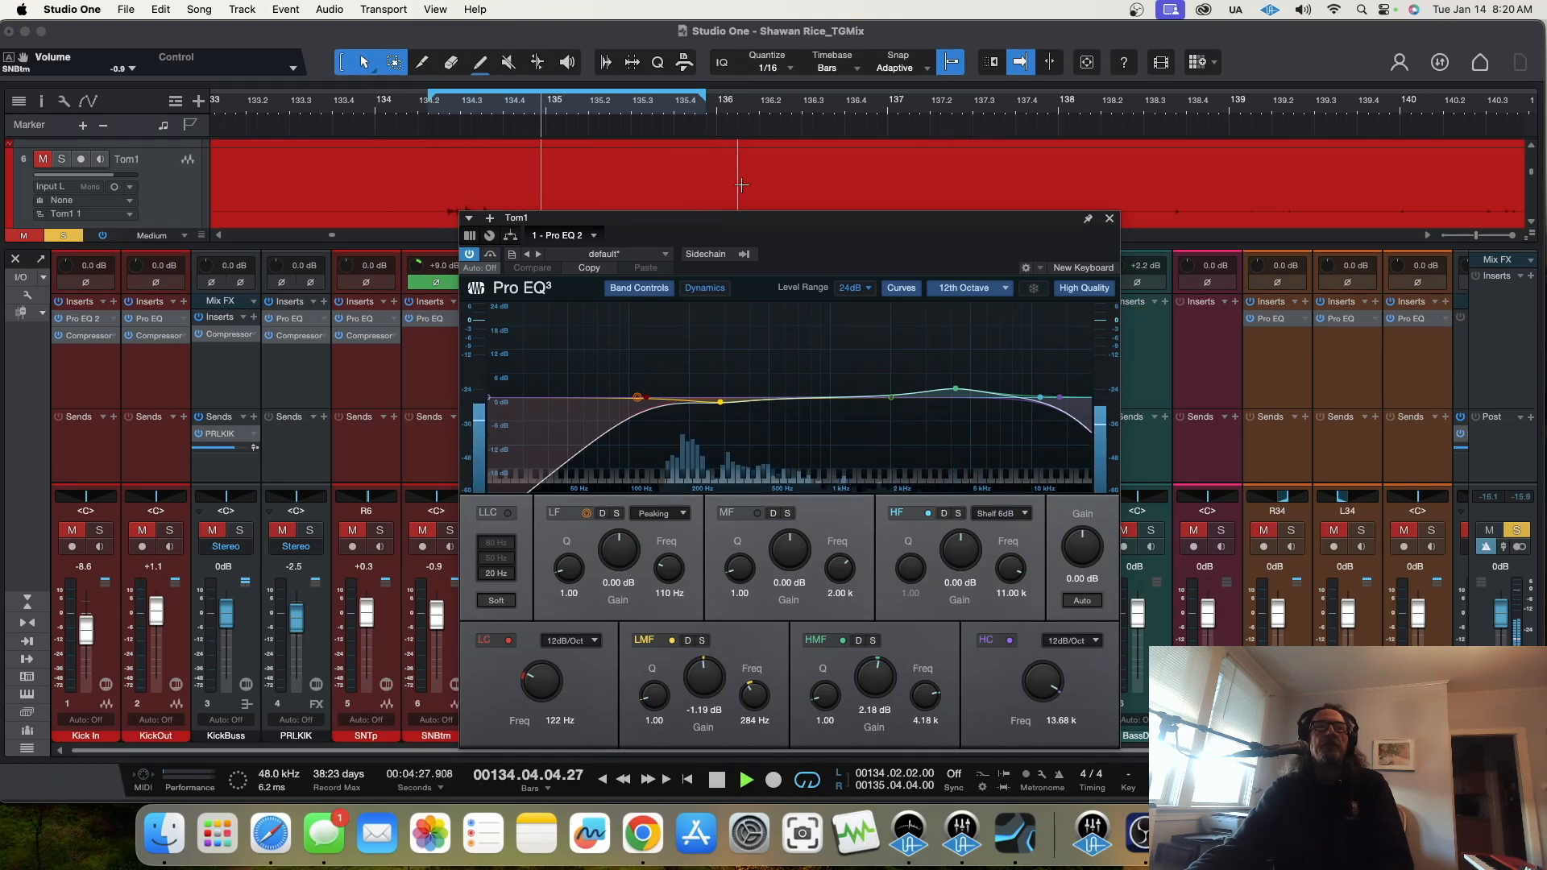
left_click_drag(749, 220, 1078, 224)
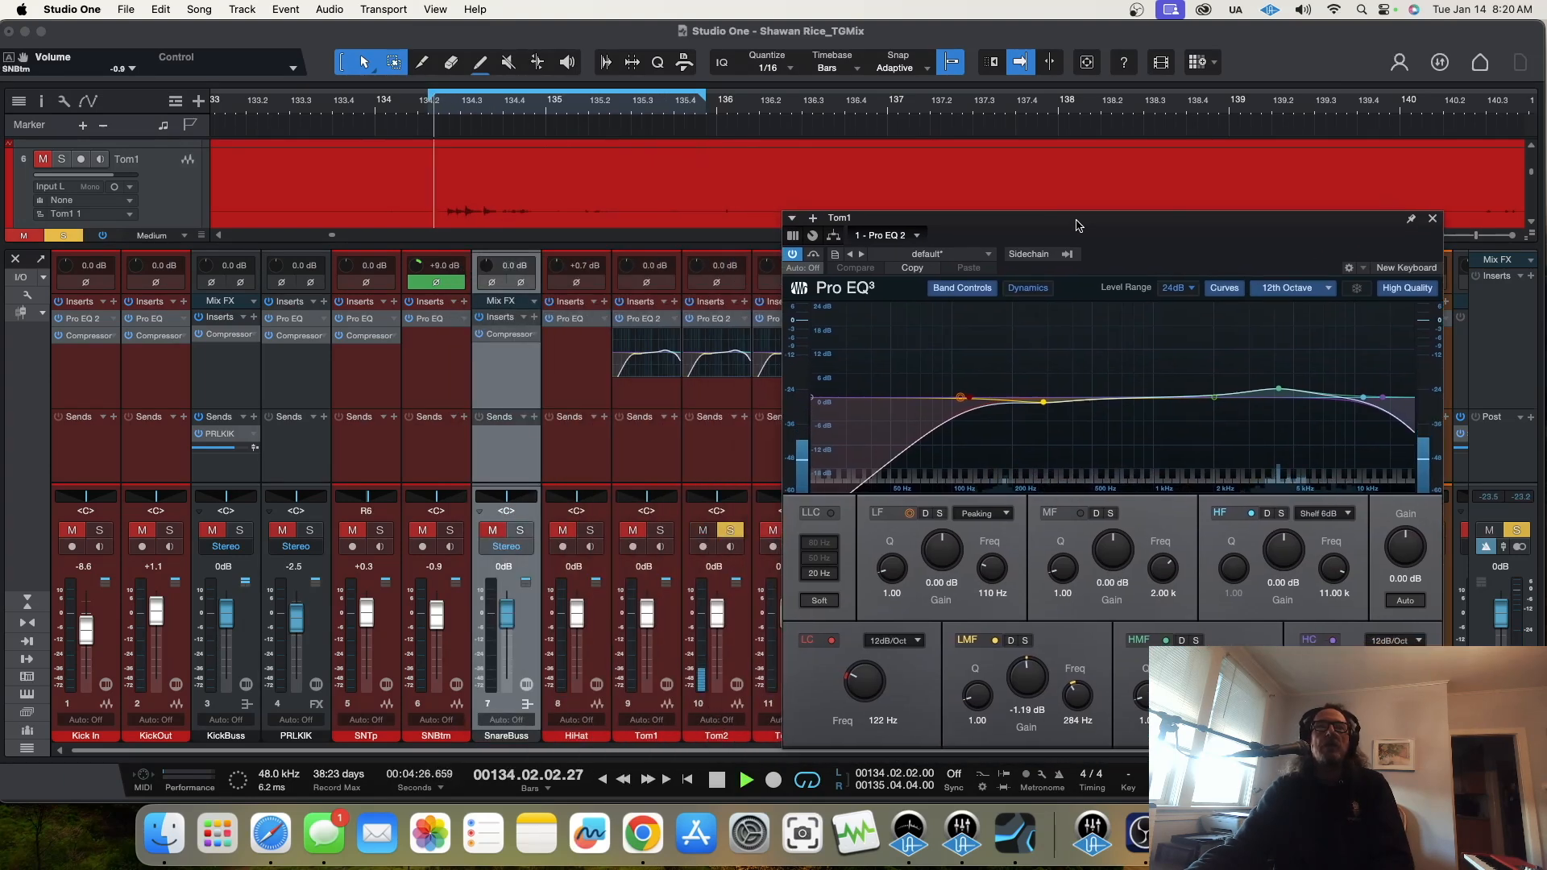
Step: Bring the Tom2 track into view, shorten the loop range to 134.03.02 through 135.03.03 and play it
scroll(564, 173, "down", 2)
scroll(637, 173, "up", 2)
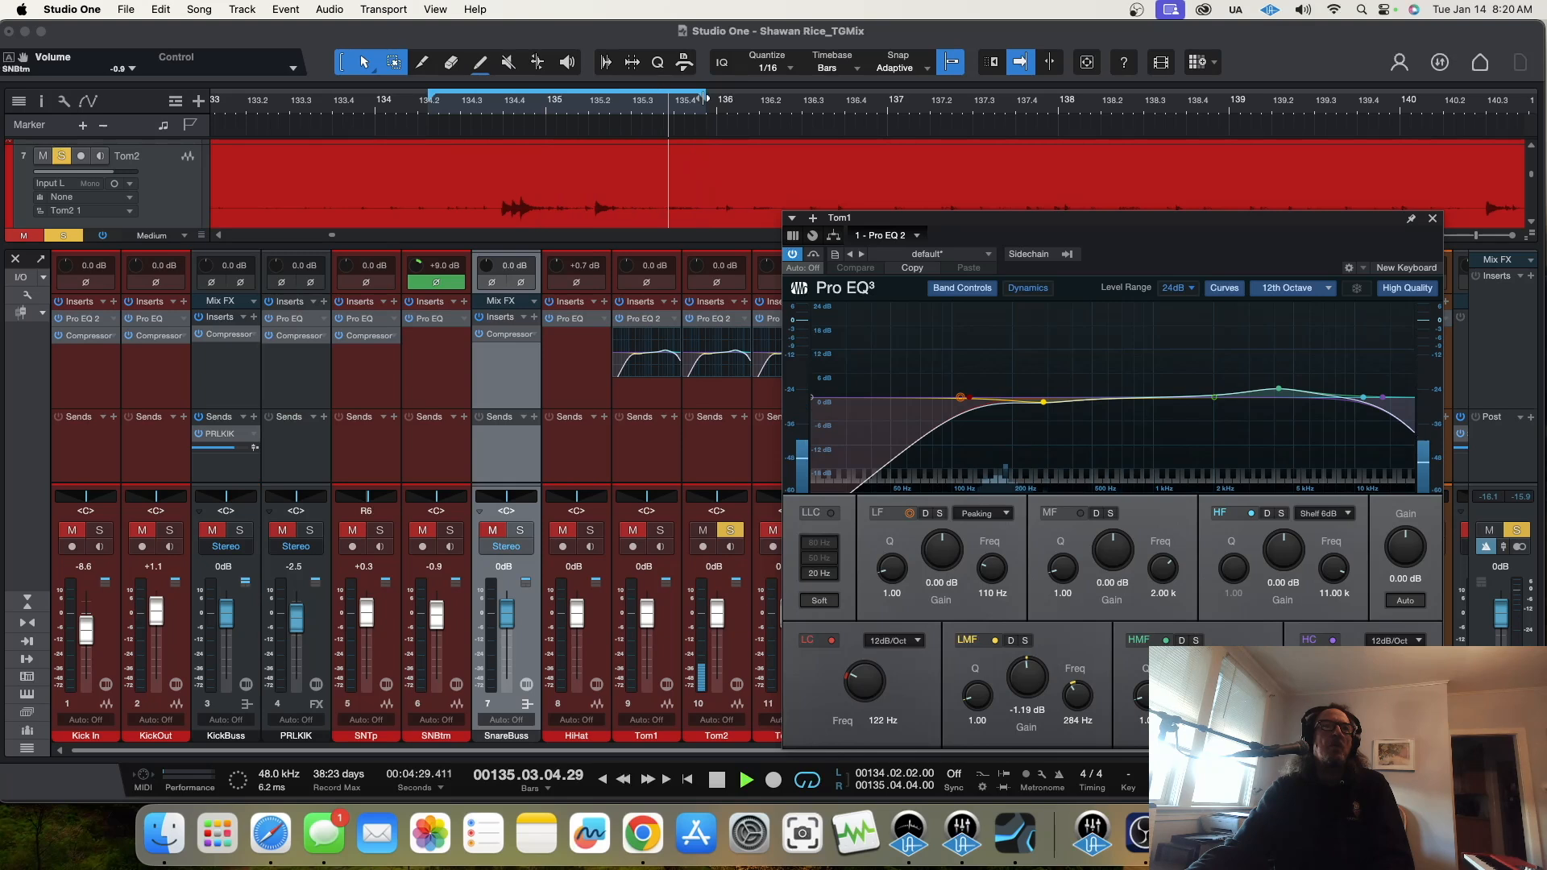
key("space")
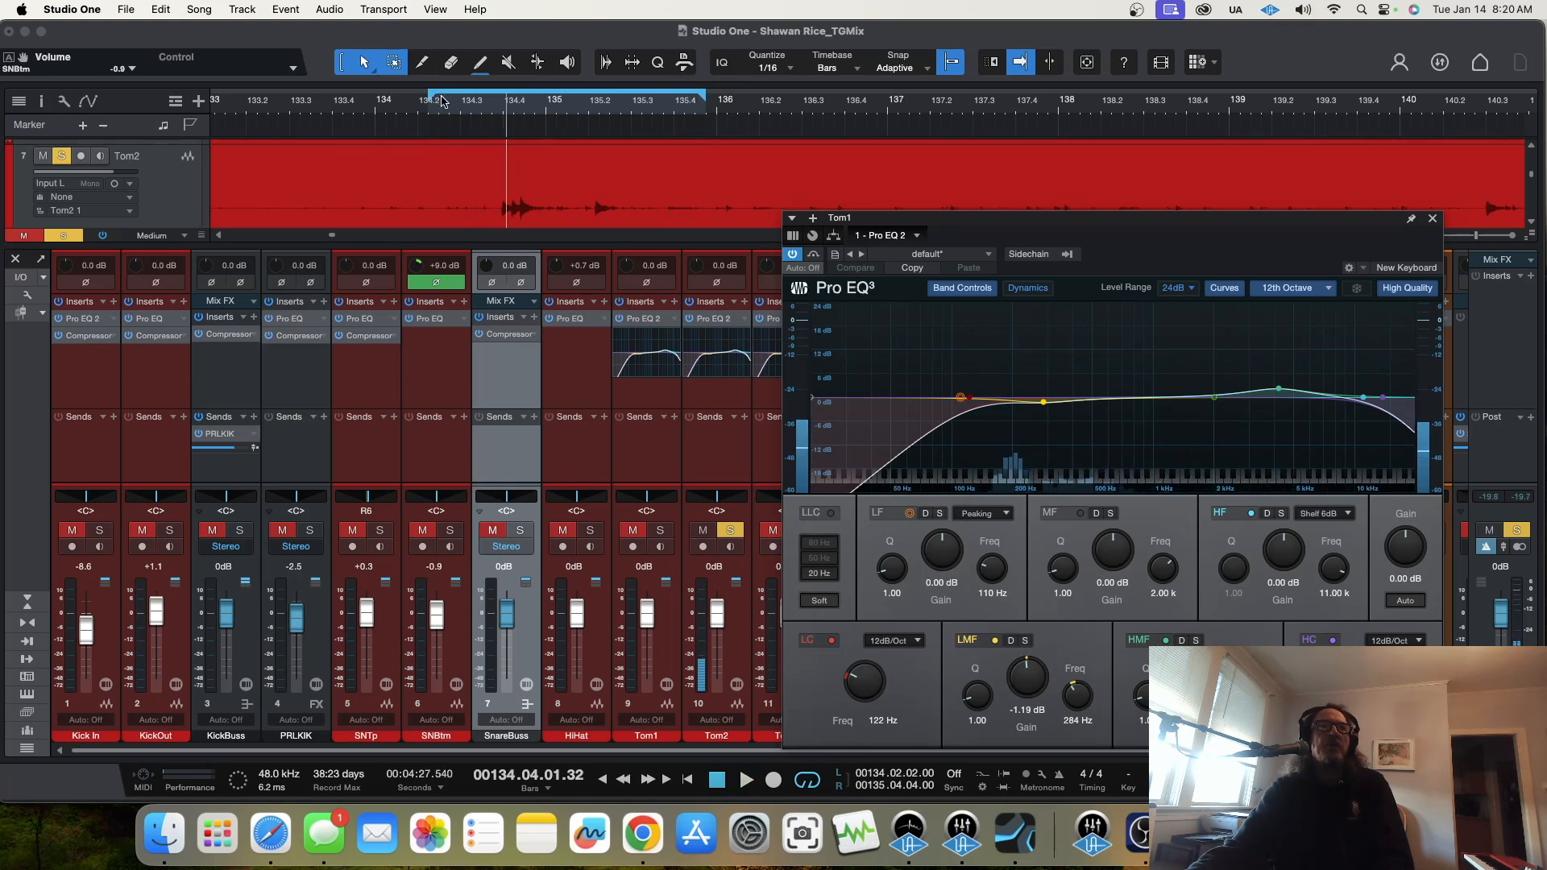
left_click_drag(442, 100, 484, 101)
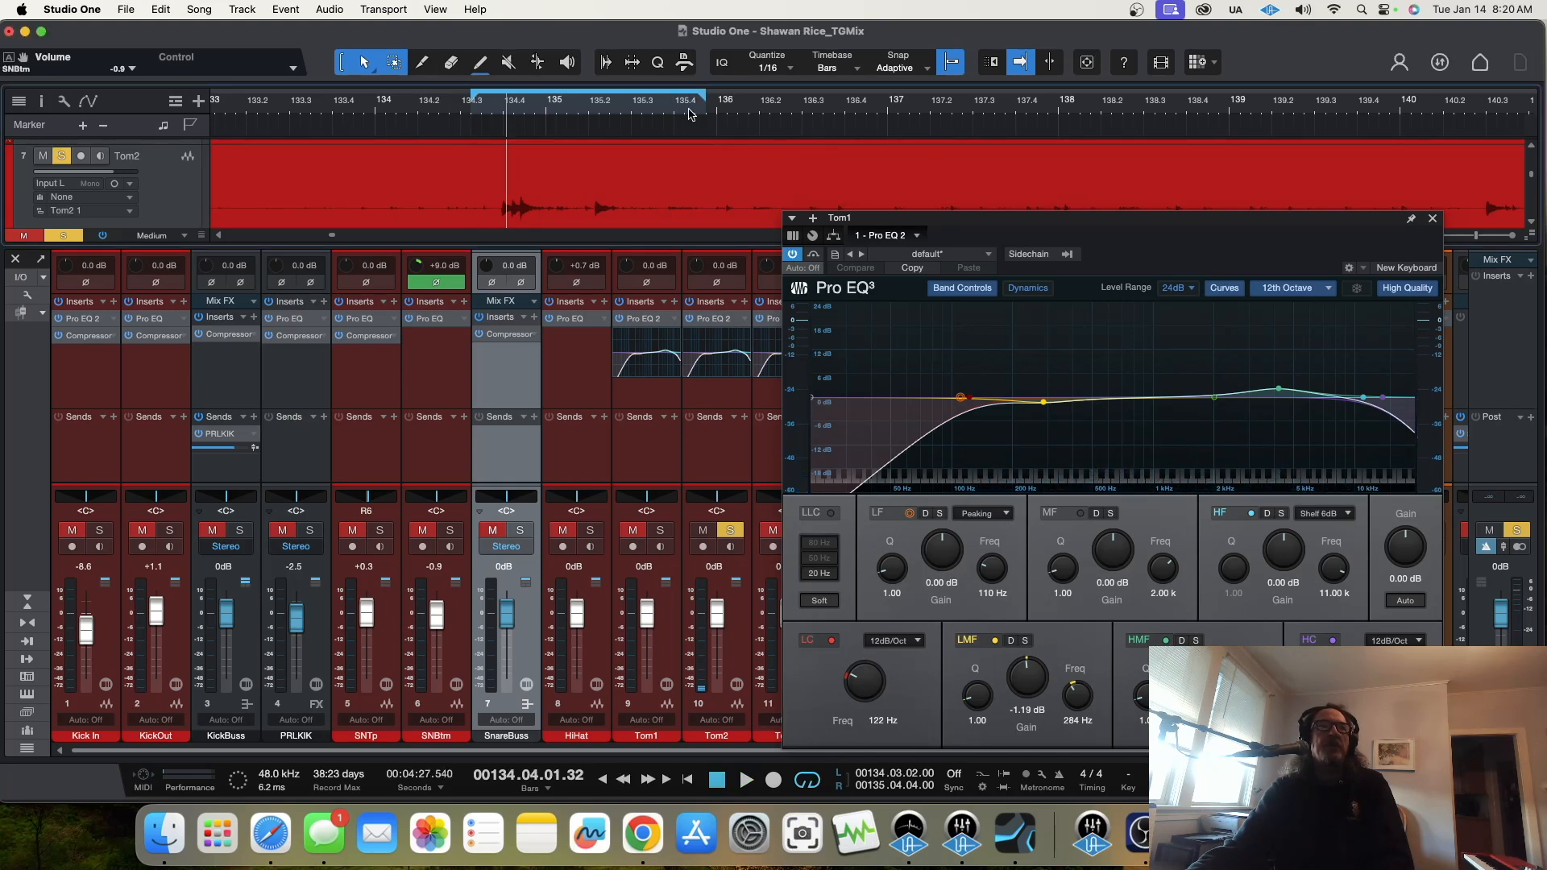
left_click_drag(707, 100, 651, 99)
key("space")
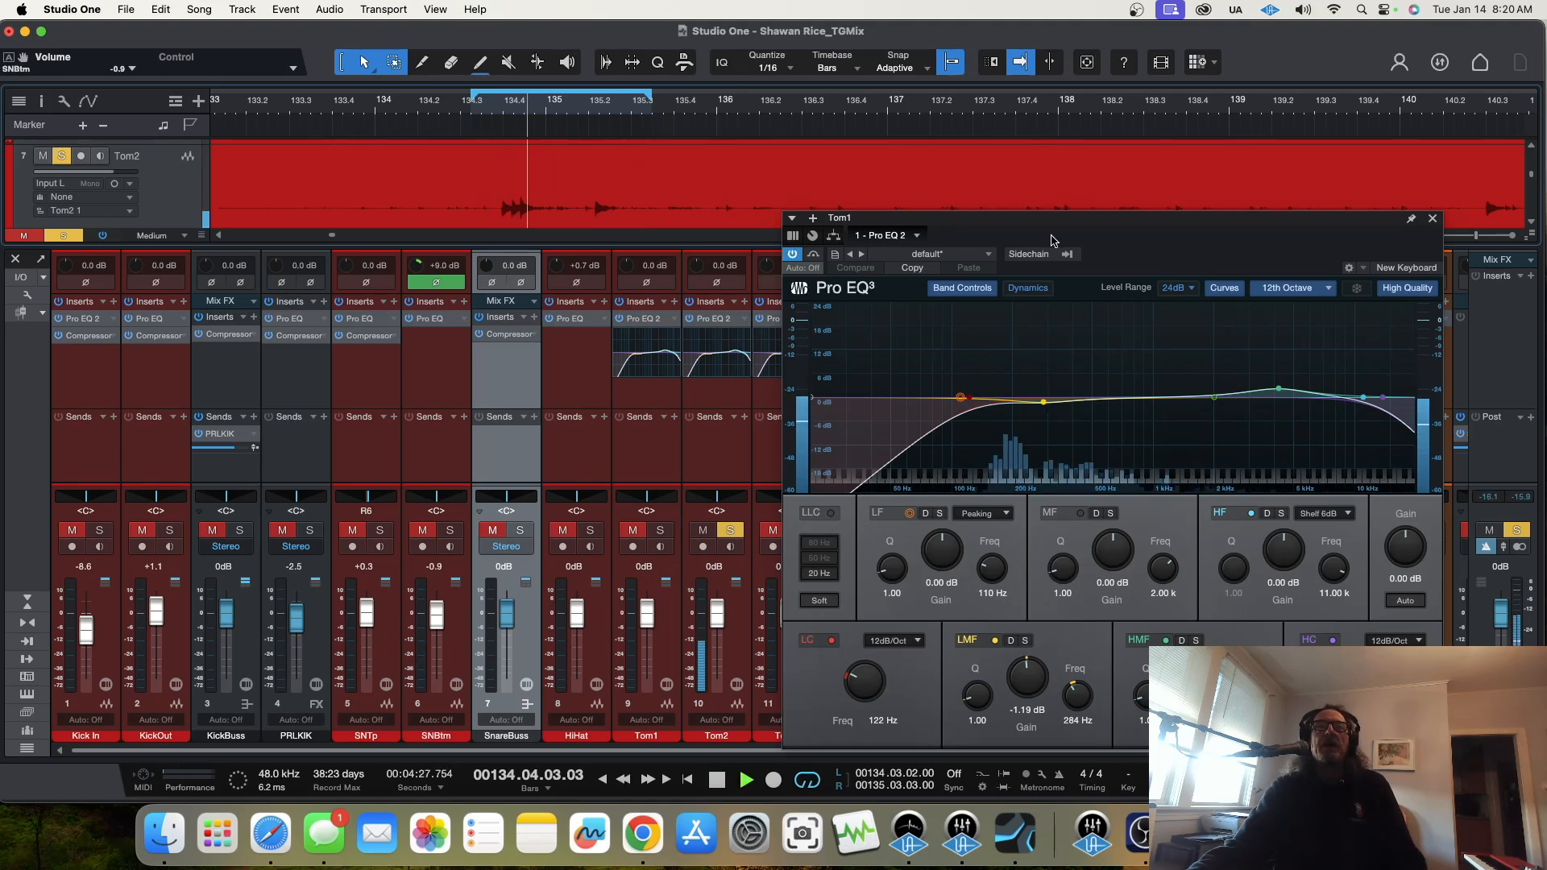
Step: In Tom1's EQ, set the LMF band to 0 dB at 638 Hz and enable LF with Q 22.48, 24 dB at 75.2 Hz
left_click_drag(1045, 254, 970, 145)
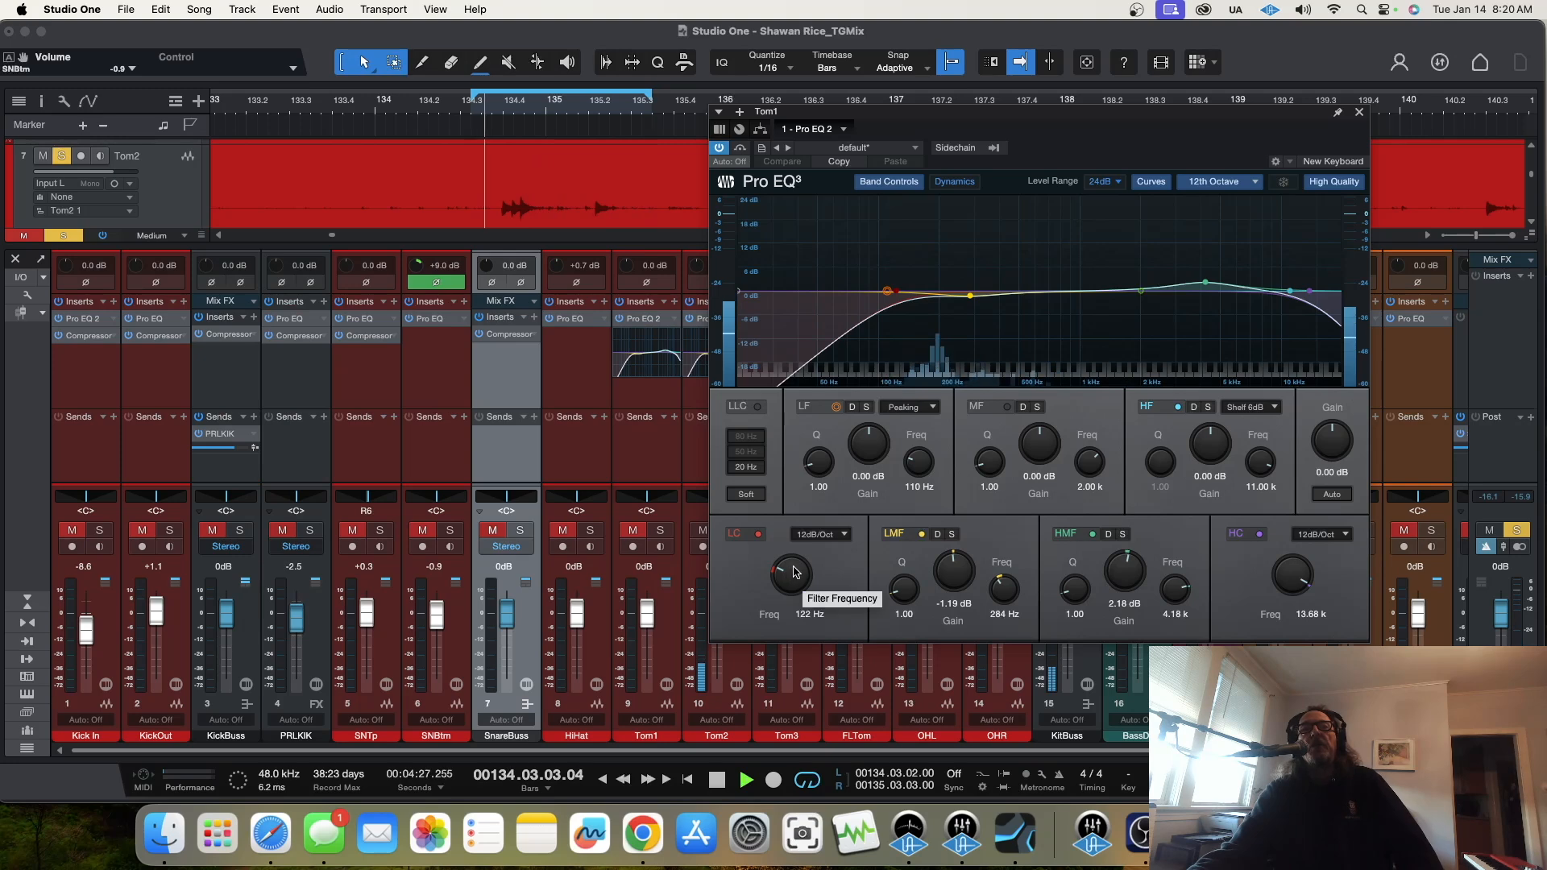
left_click_drag(969, 297, 1043, 294)
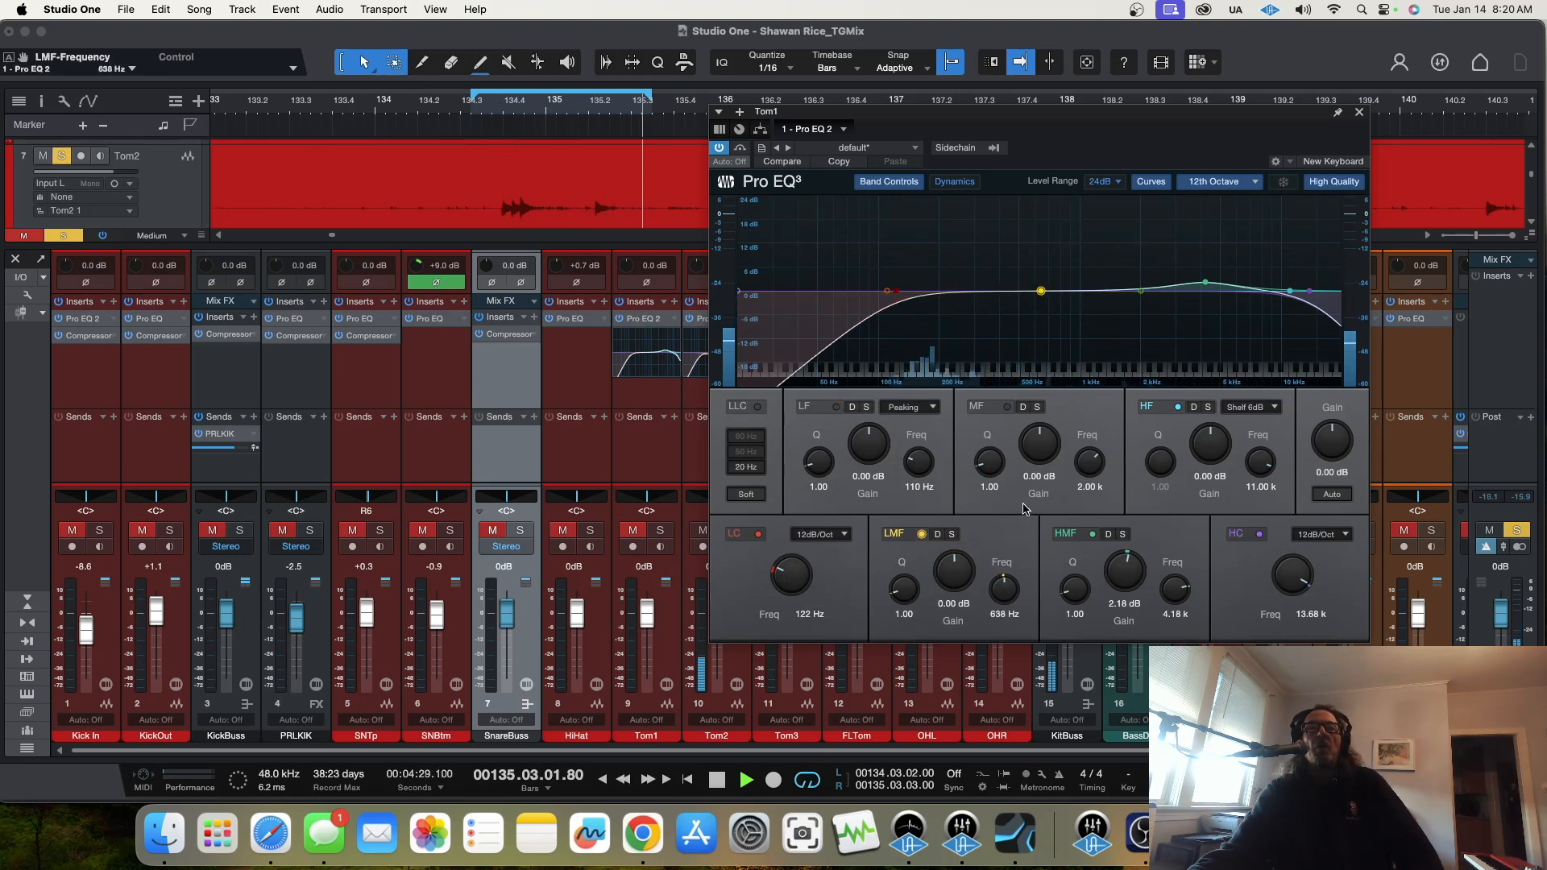
left_click(837, 407)
left_click_drag(868, 460, 921, 423)
left_click_drag(818, 461, 820, 340)
left_click_drag(876, 451, 877, 379)
left_click_drag(938, 461, 912, 501)
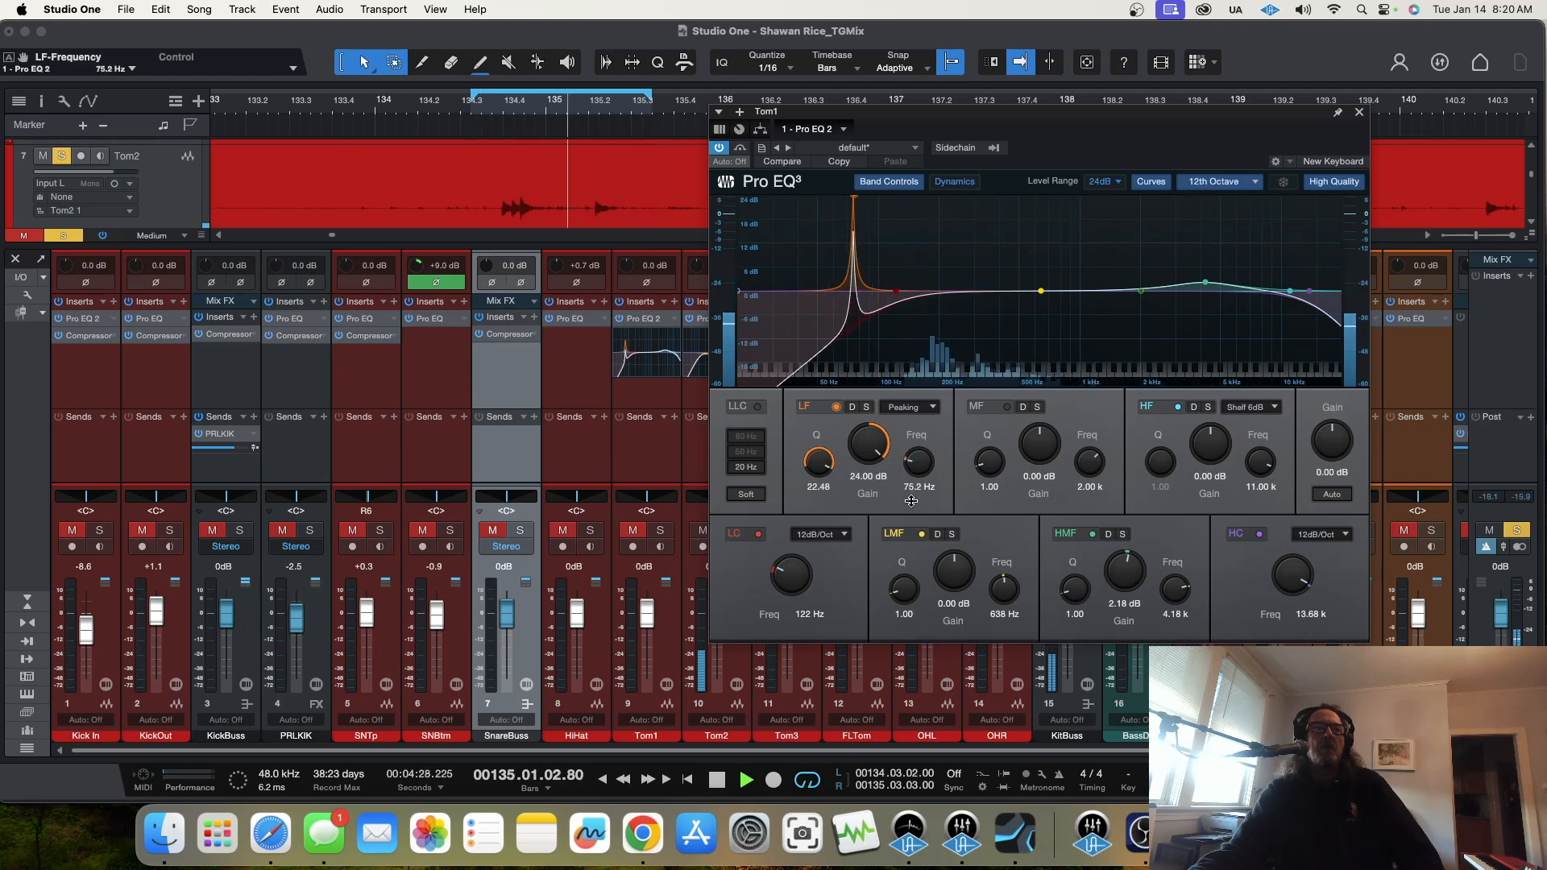
Step: Move the EQ window clear of the tom channels and raise Tom2's input gain to +9.6 dB
left_click_drag(889, 119, 997, 123)
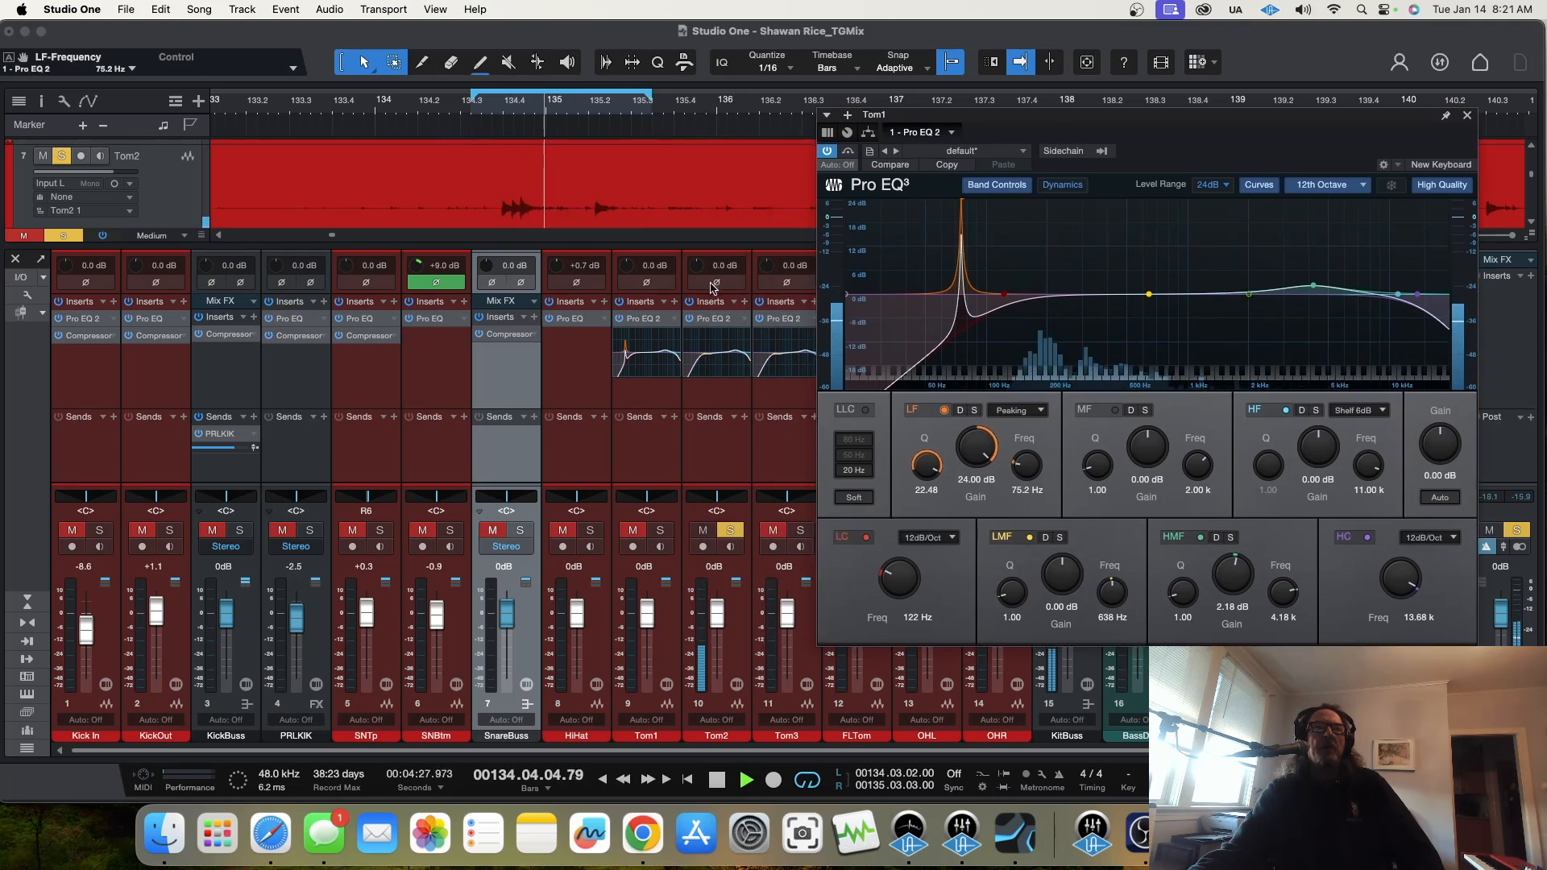
left_click_drag(699, 265, 698, 235)
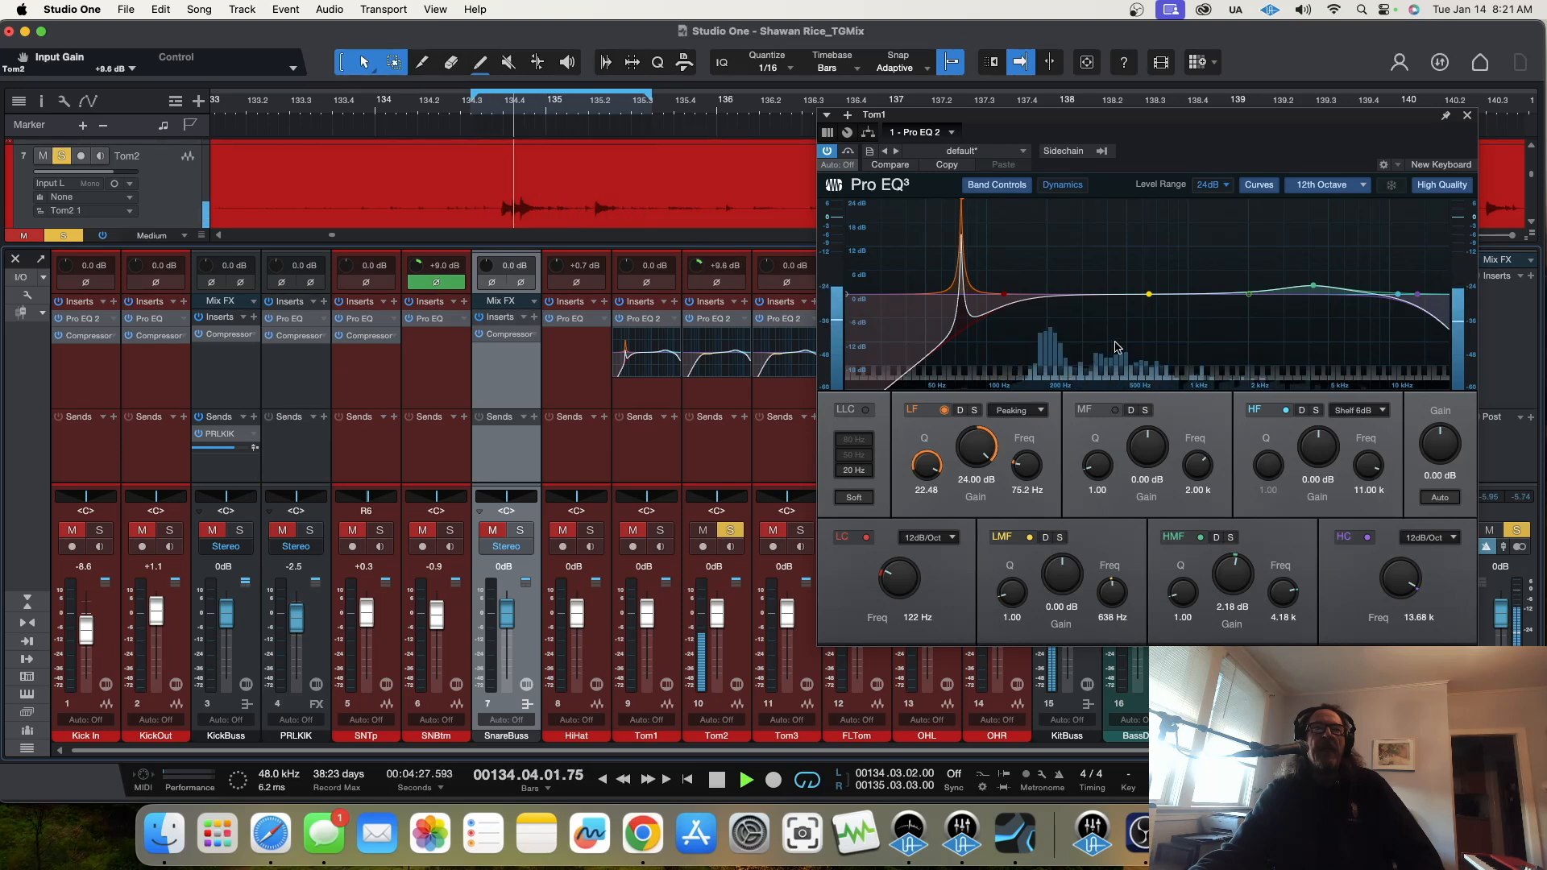
Step: In Tom1's EQ, set LF to 0 dB at 198 Hz, LMF to -8.13 dB at 438 Hz and HMF to 13.88 dB at 7.67 kHz
left_click_drag(1026, 466, 978, 514)
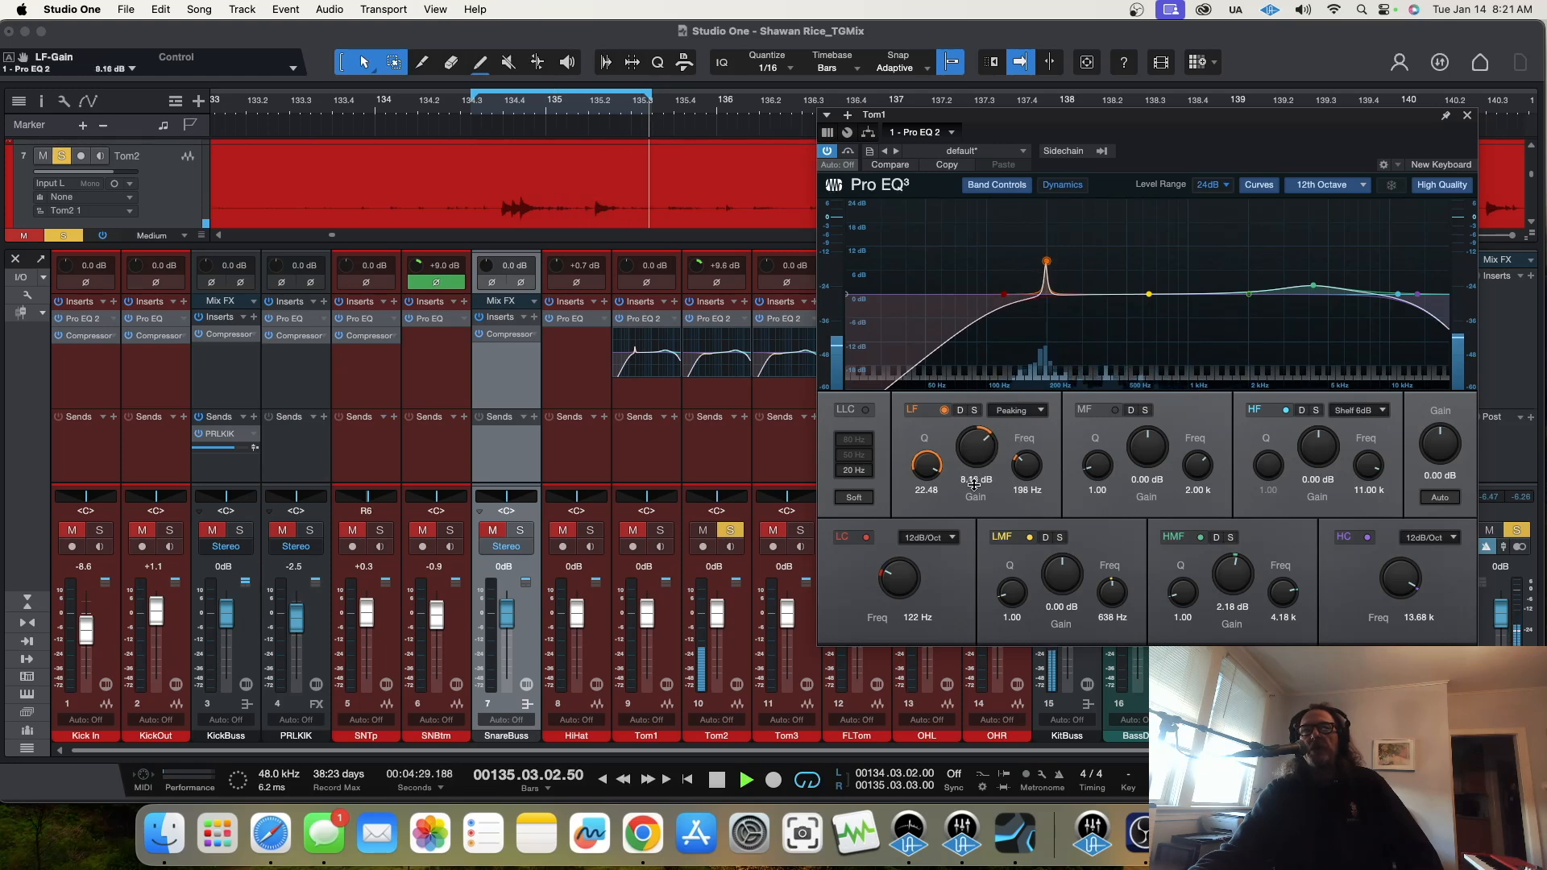
left_click_drag(1150, 296, 1116, 327)
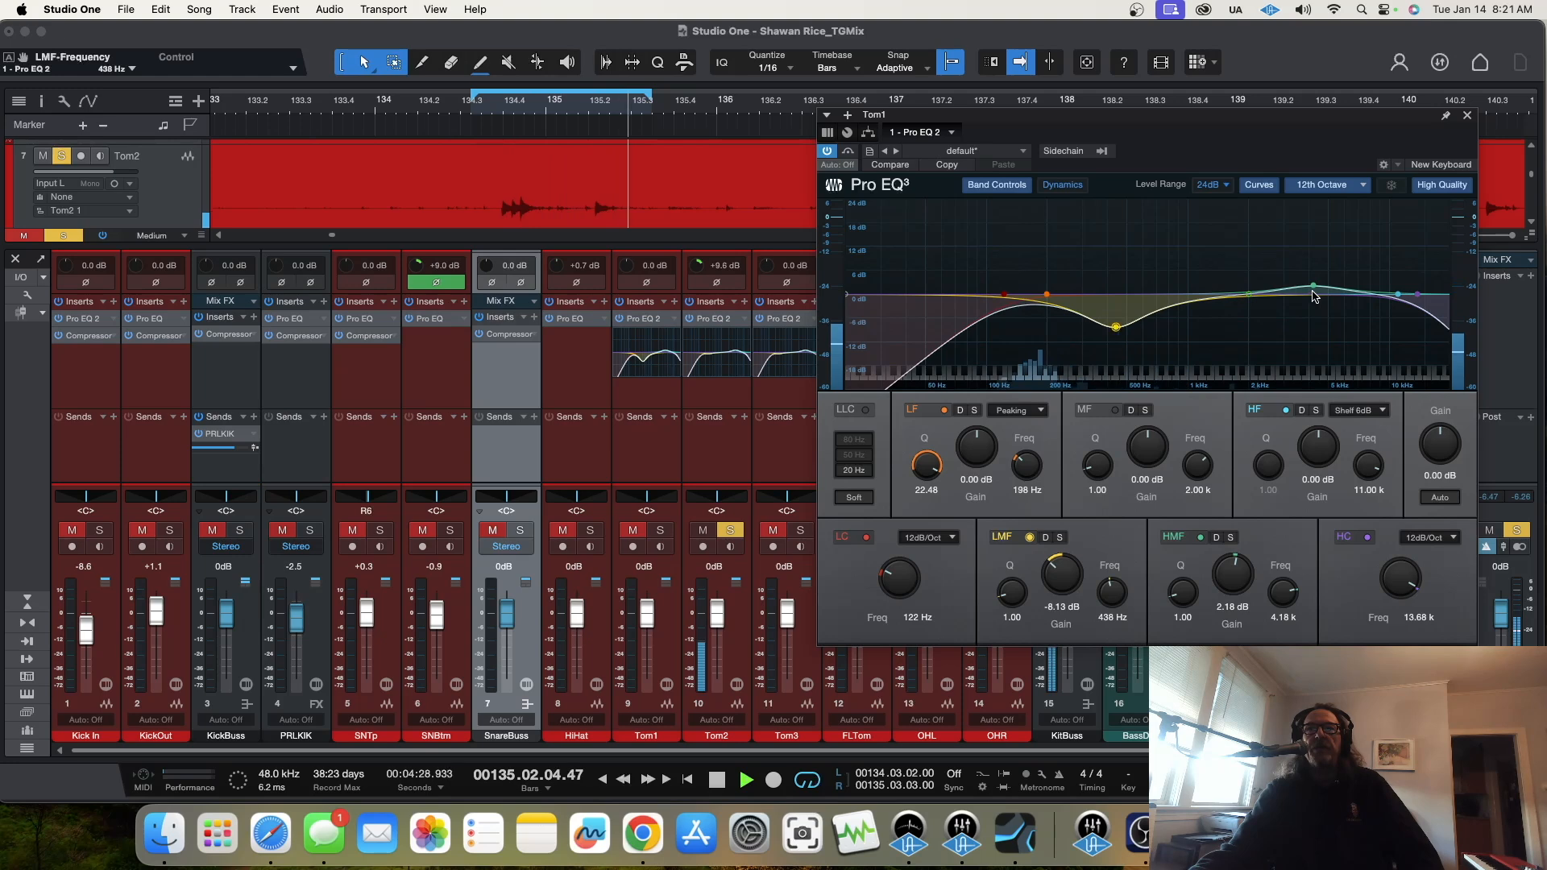
left_click_drag(1314, 285, 1367, 242)
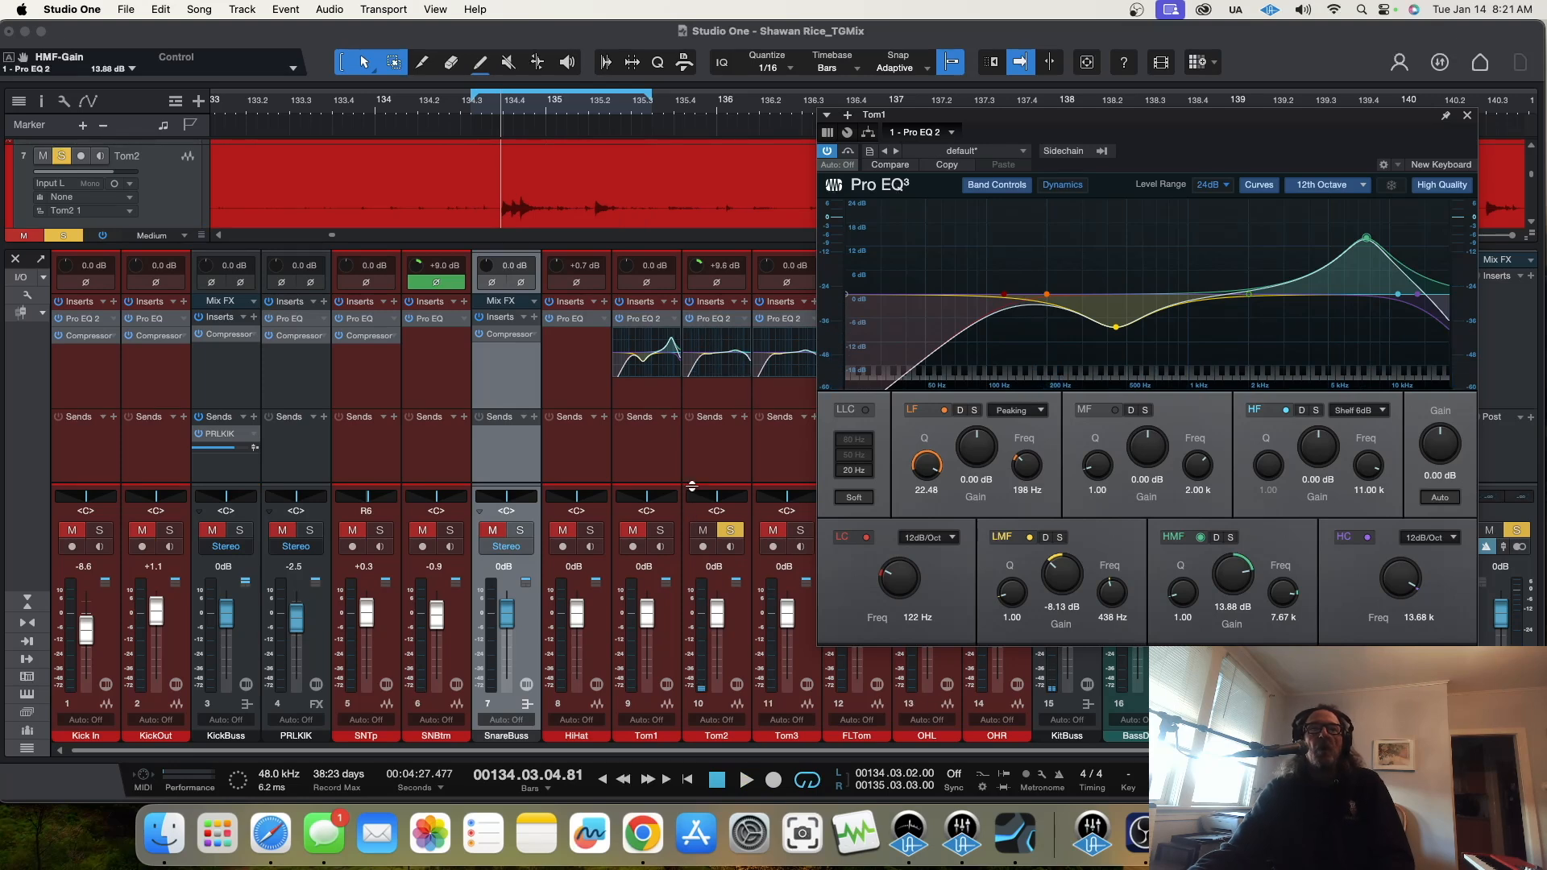
Step: Open Tom2's Pro EQ 2 and make a narrow LMF cut of -5.52 dB at 187 Hz with Q 24
left_click(724, 325)
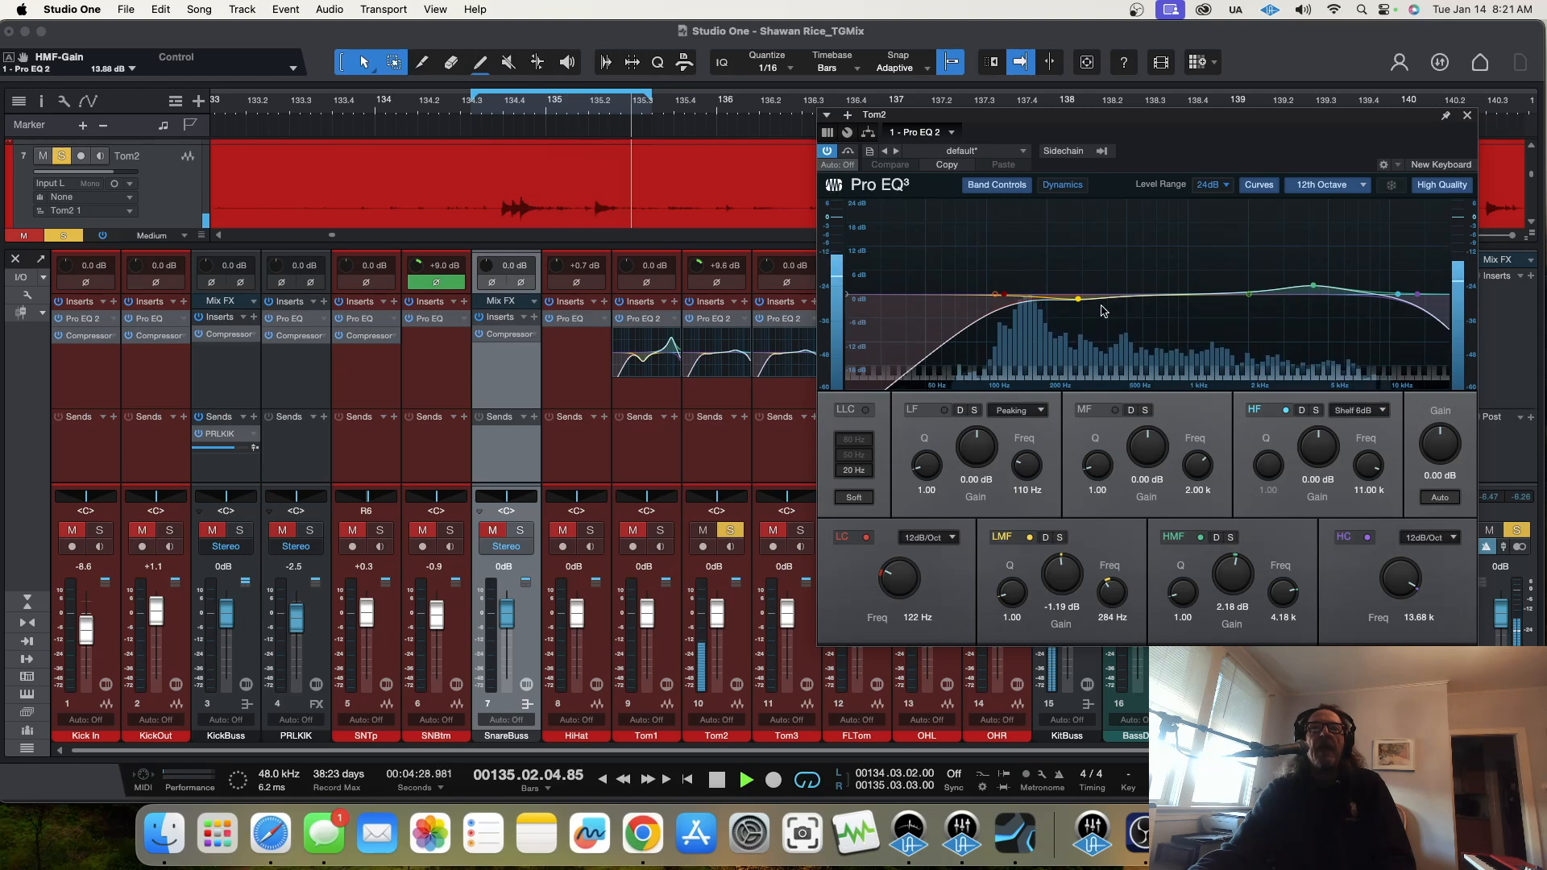
left_click_drag(1078, 300, 1059, 226)
left_click_drag(1012, 594, 1080, 473)
left_click_drag(1064, 575, 1109, 588)
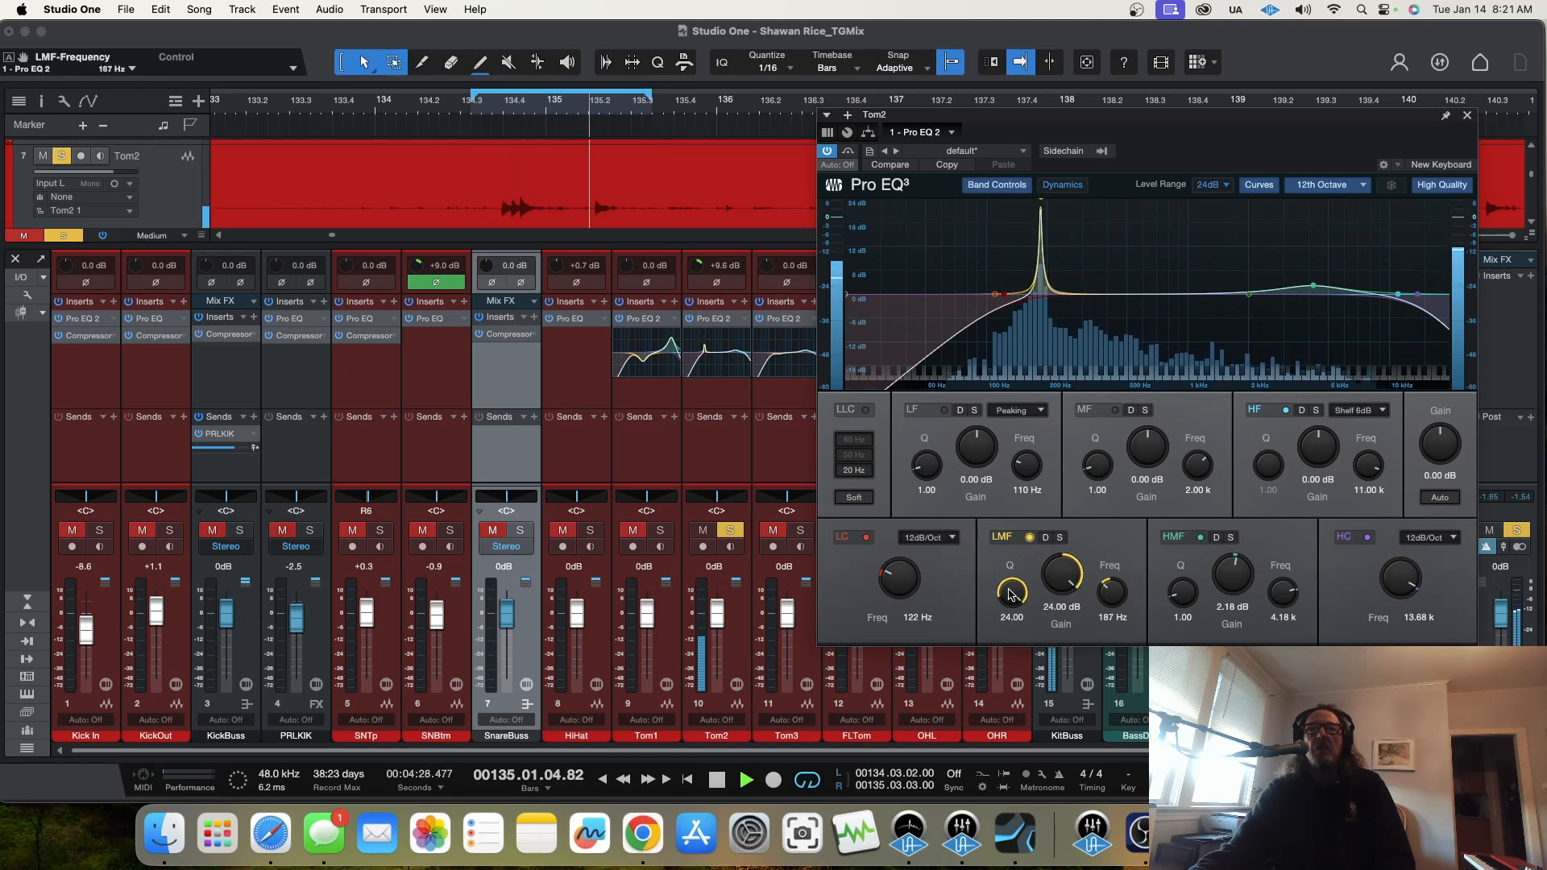
left_click_drag(1064, 583, 1076, 694)
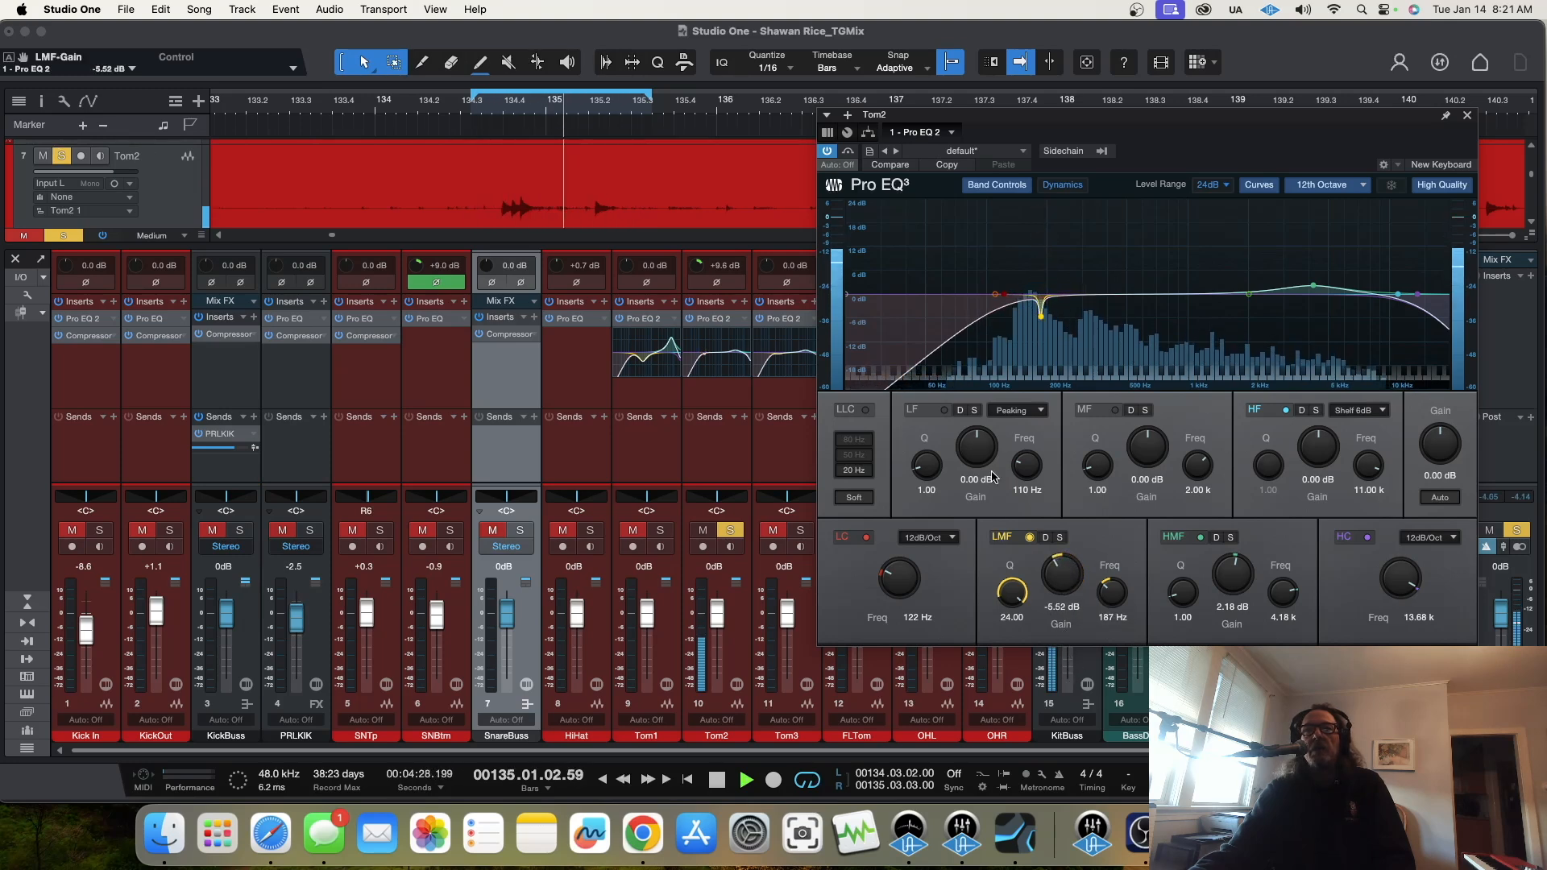
Step: Set Tom2's EQ bands to LF 6.24 dB at 110 Hz, MF -5.36 dB at 467 Hz and HMF 8.13 dB at 6.32 kHz
left_click(944, 411)
left_click_drag(973, 450, 977, 433)
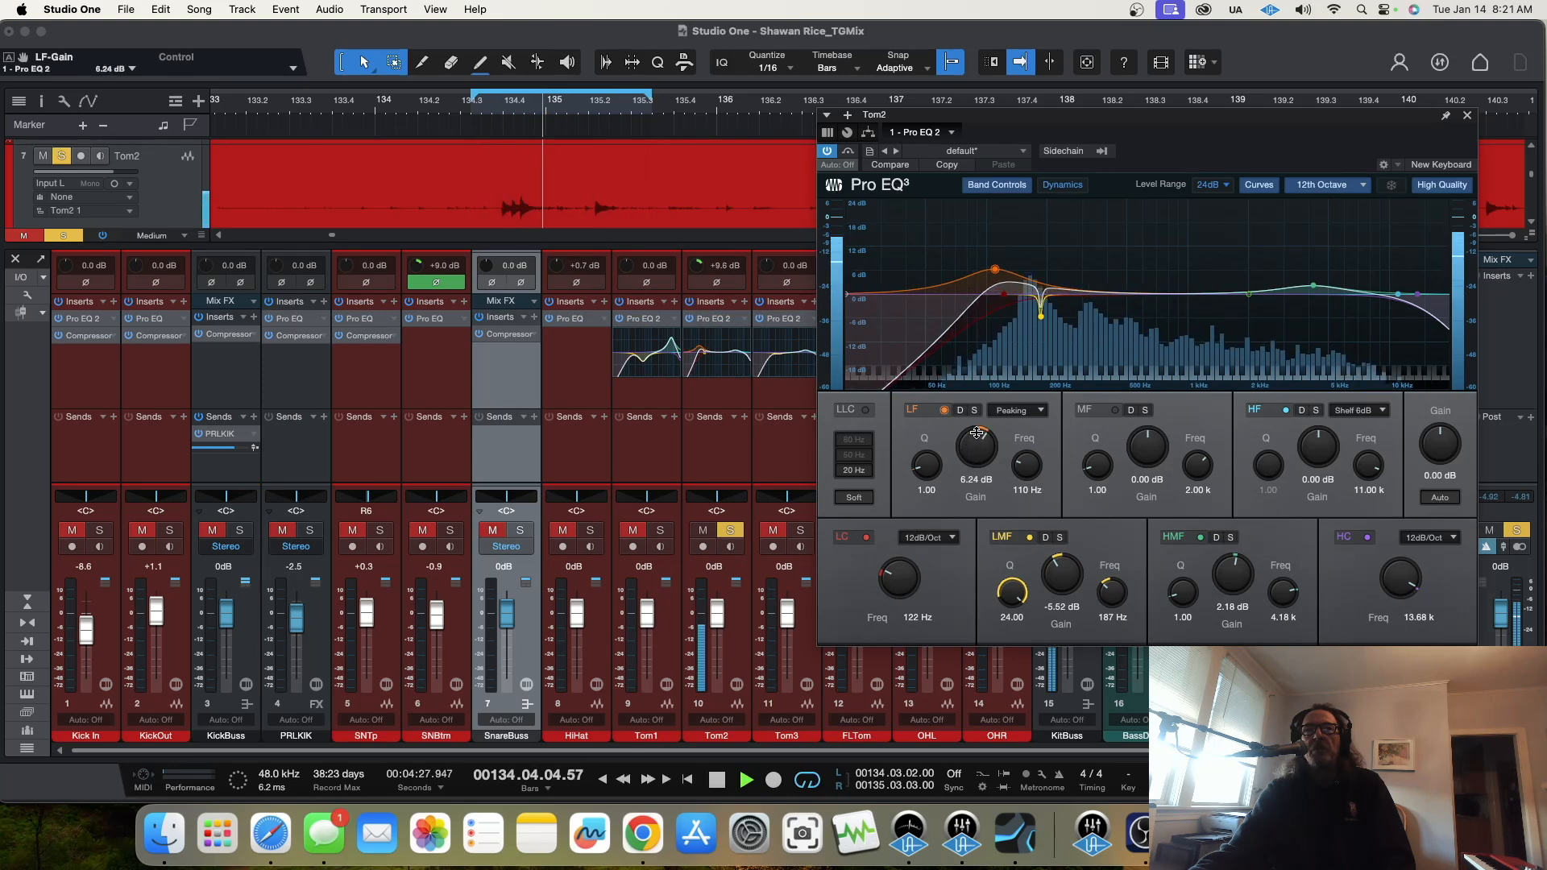
left_click_drag(1251, 297, 1113, 314)
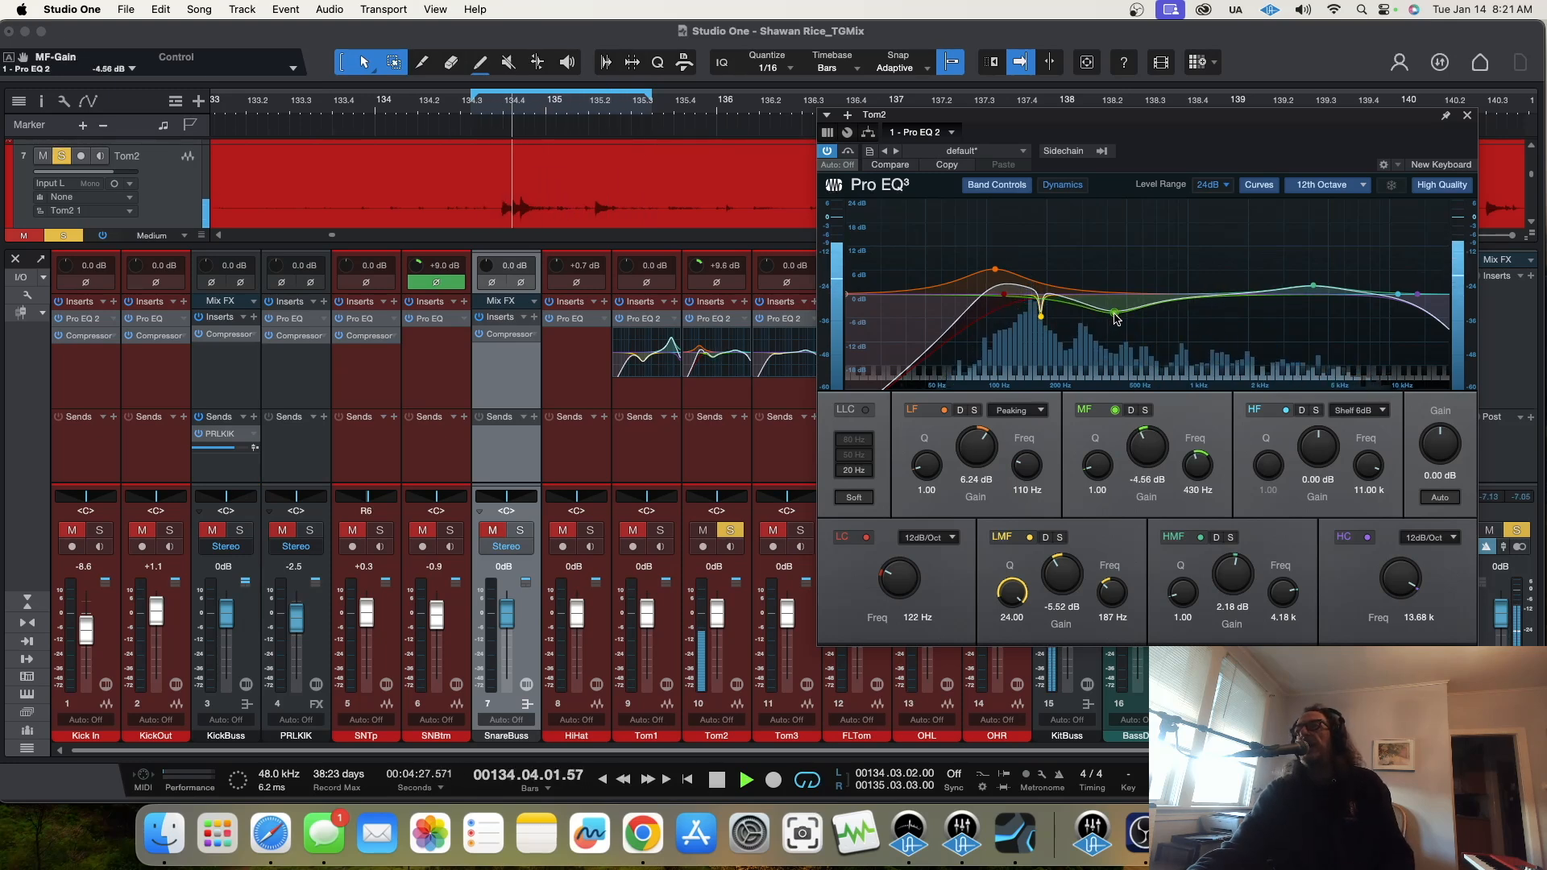
left_click_drag(1115, 314, 1120, 321)
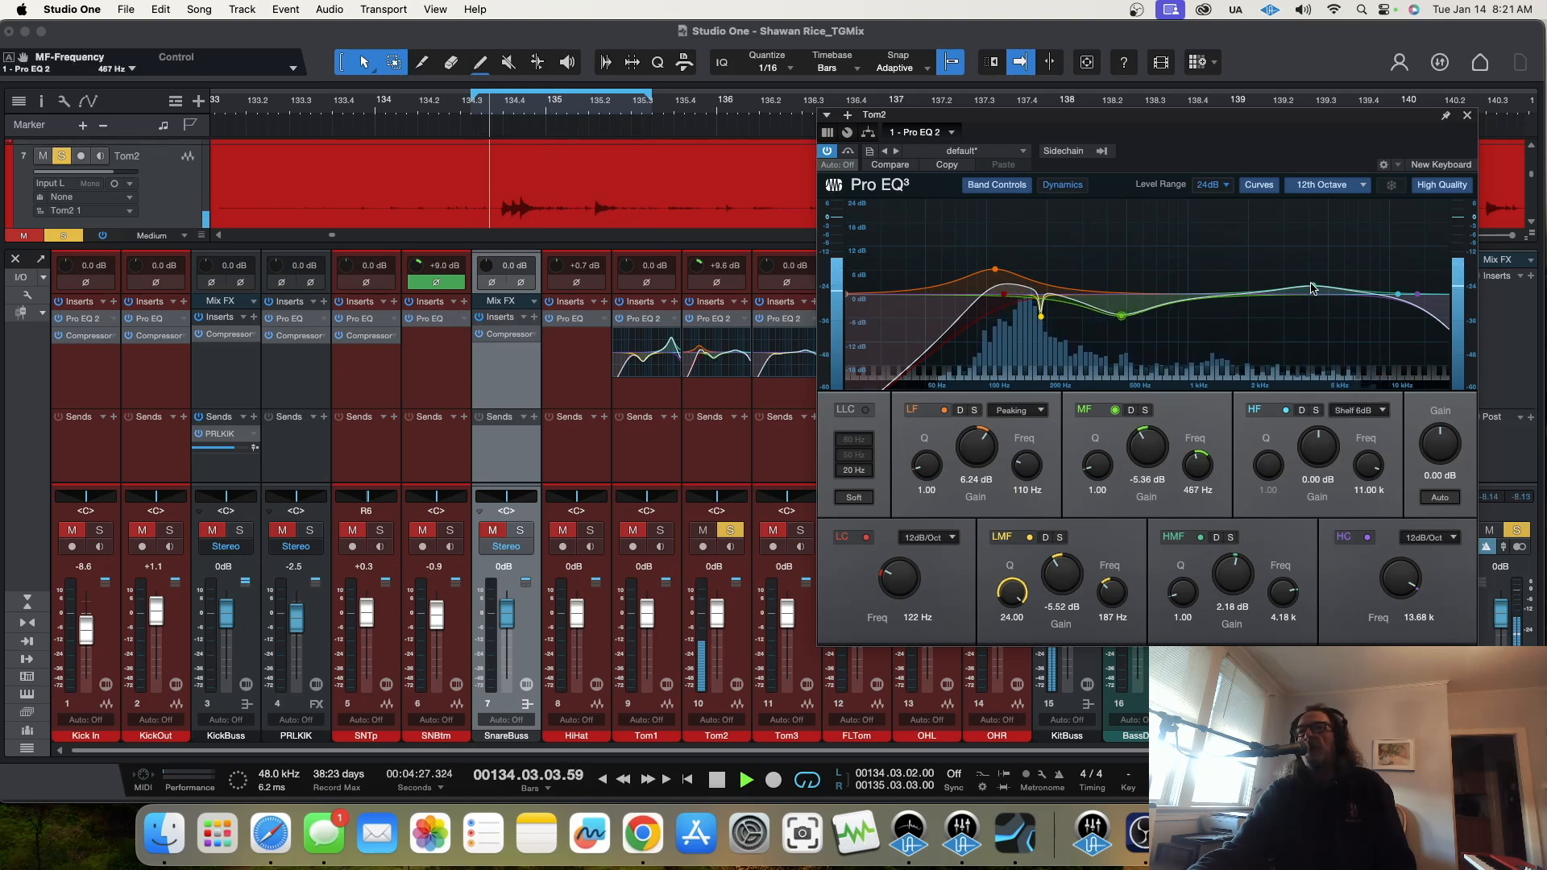
left_click_drag(1314, 286, 1351, 266)
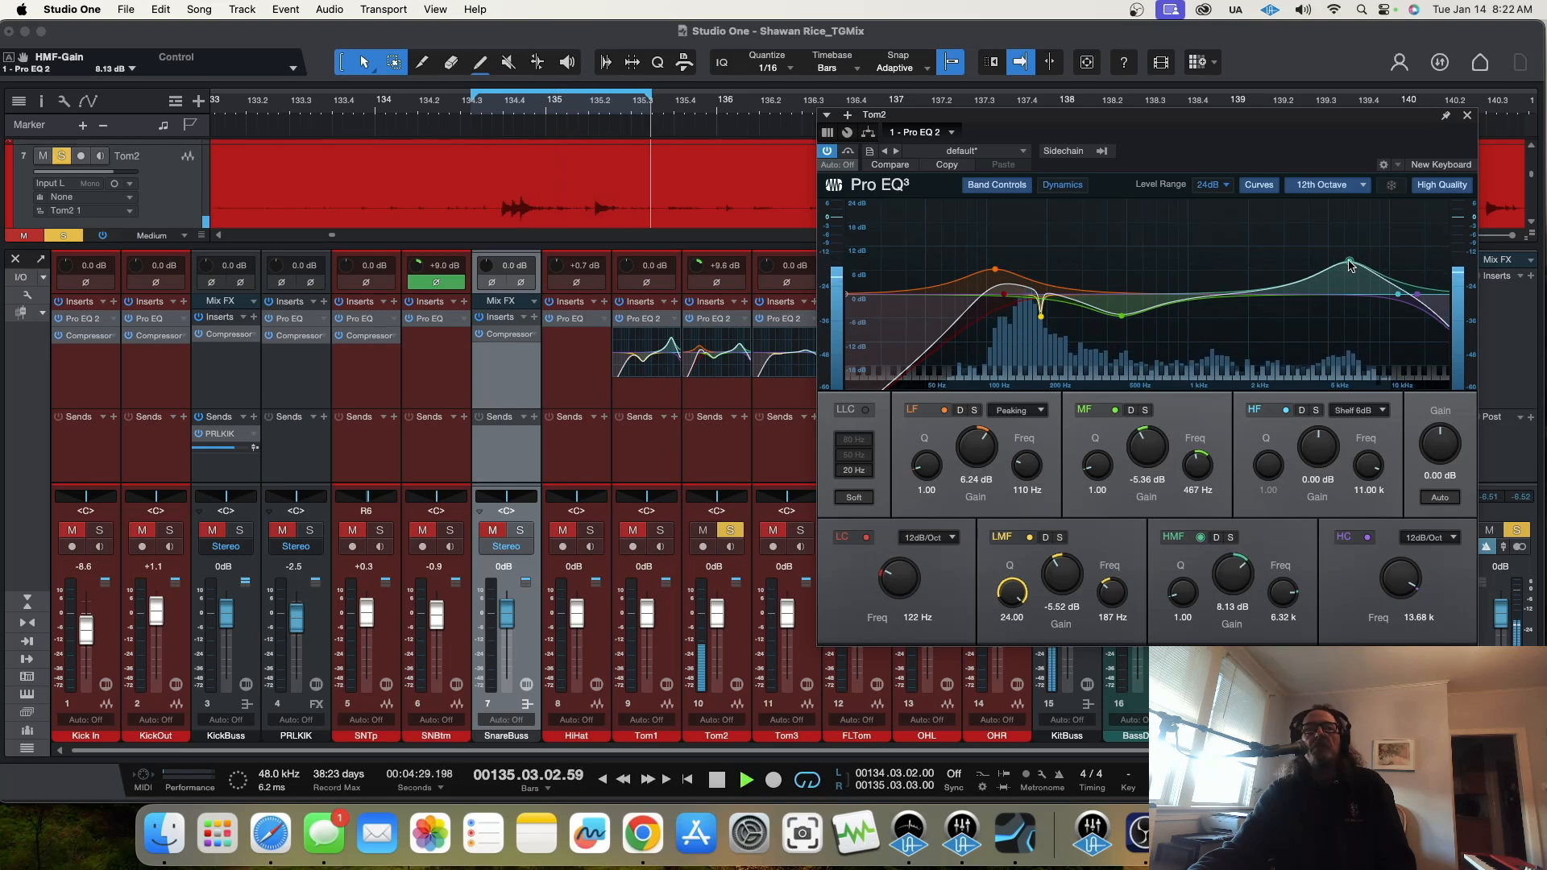
Step: Collapse Tom2's EQ curve display and insert a Compressor on the channel after the EQ
right_click(741, 327)
left_click(772, 357)
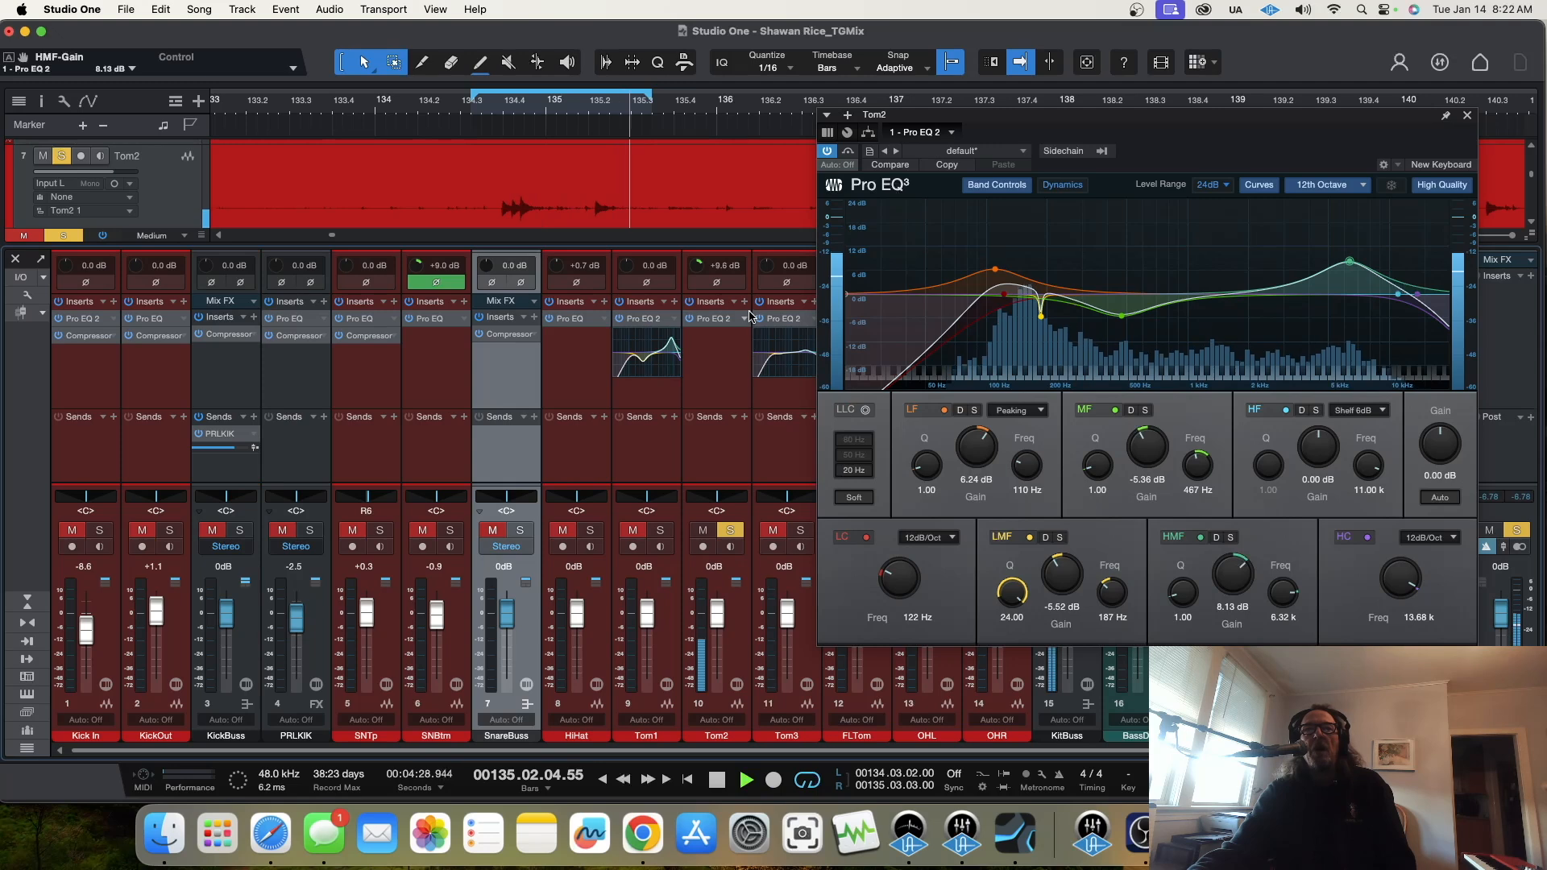
left_click(777, 362)
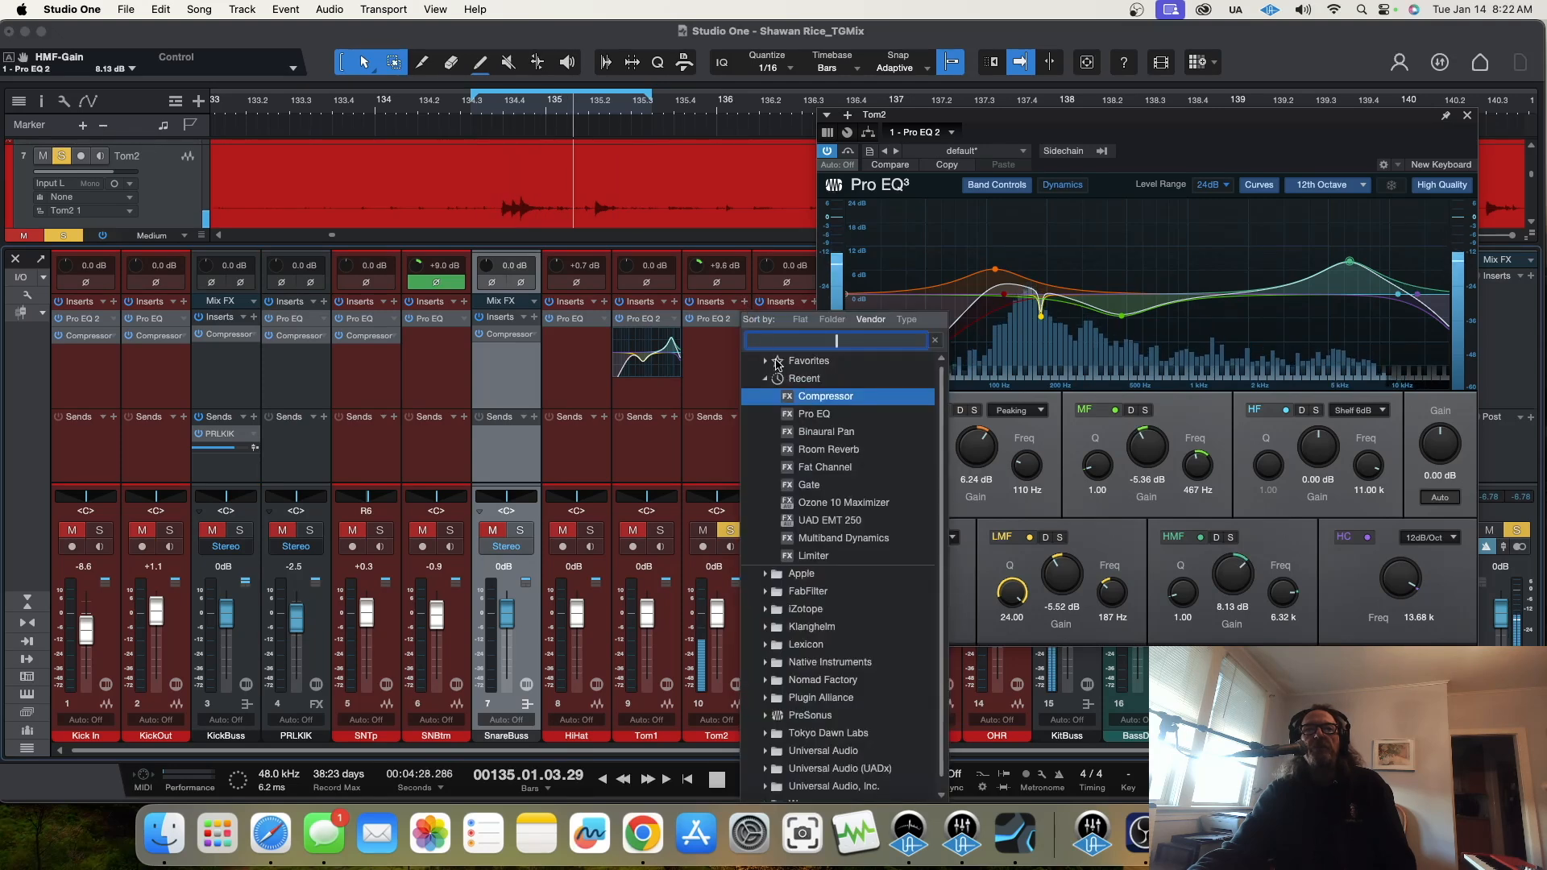
left_click(802, 397)
Step: Set Tom2's compressor to threshold -20.56 dB, ratio 4.3:1, knee 4.51 and release 4.40 ms, and stop playback
left_click_drag(857, 204, 855, 295)
left_click_drag(856, 395, 862, 411)
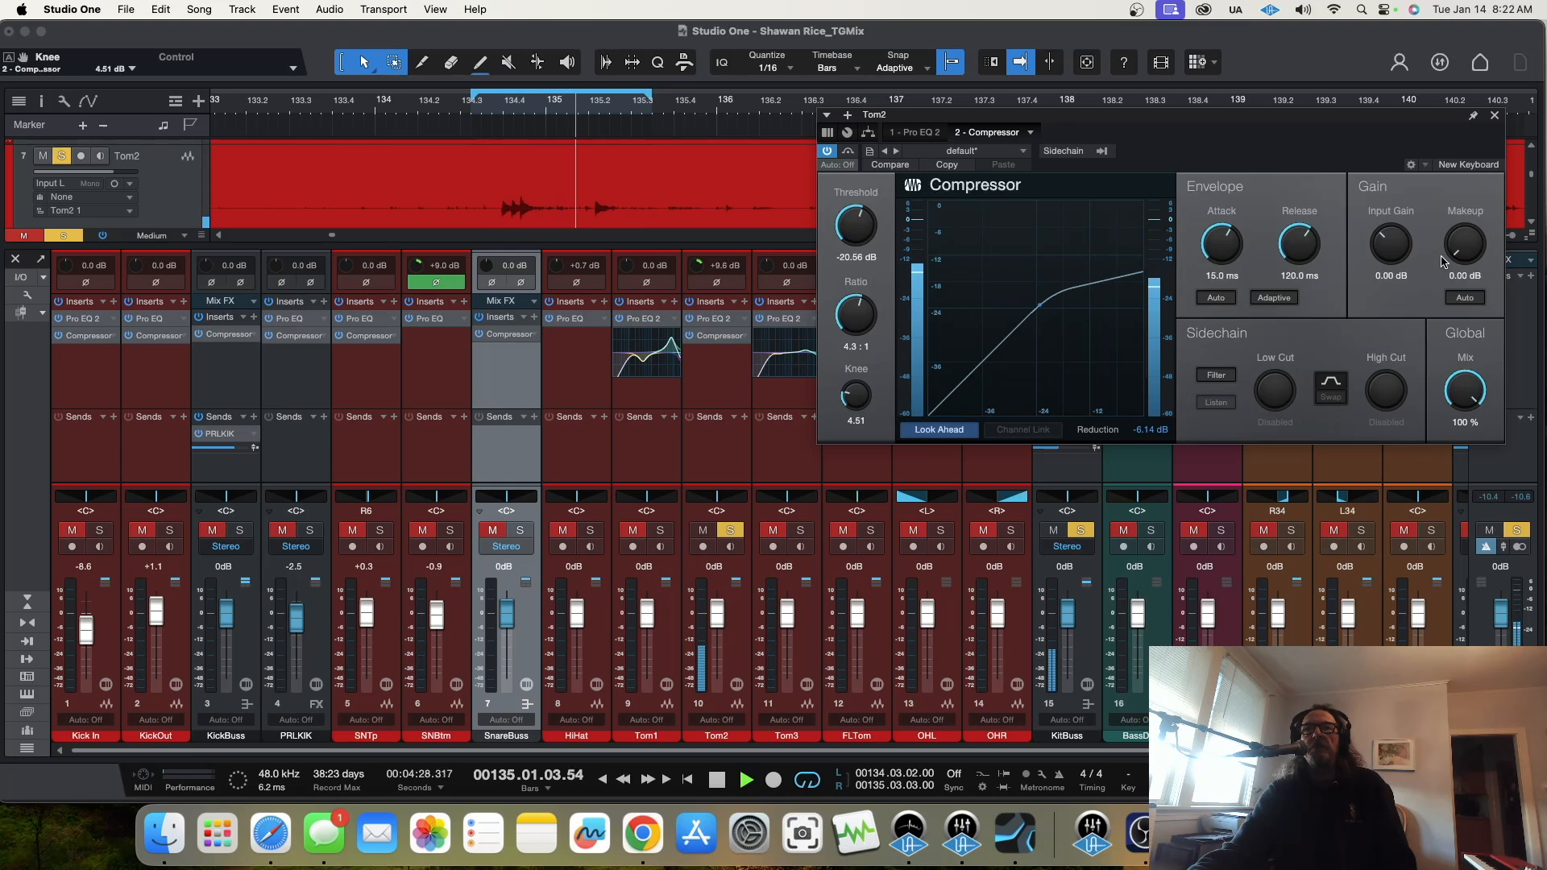
left_click_drag(1299, 246, 1276, 298)
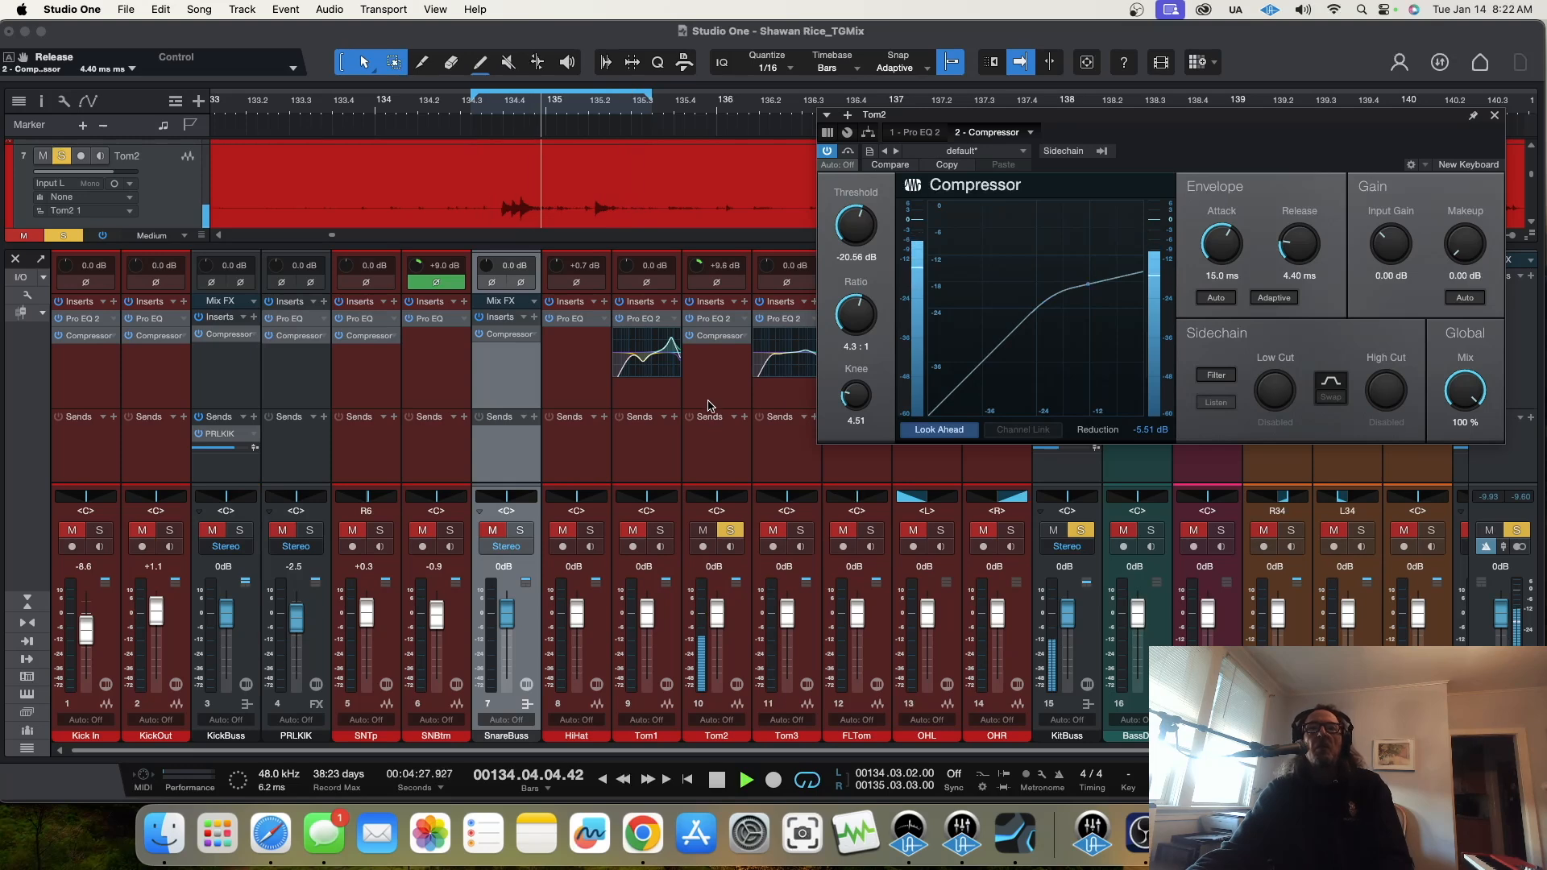
key("space")
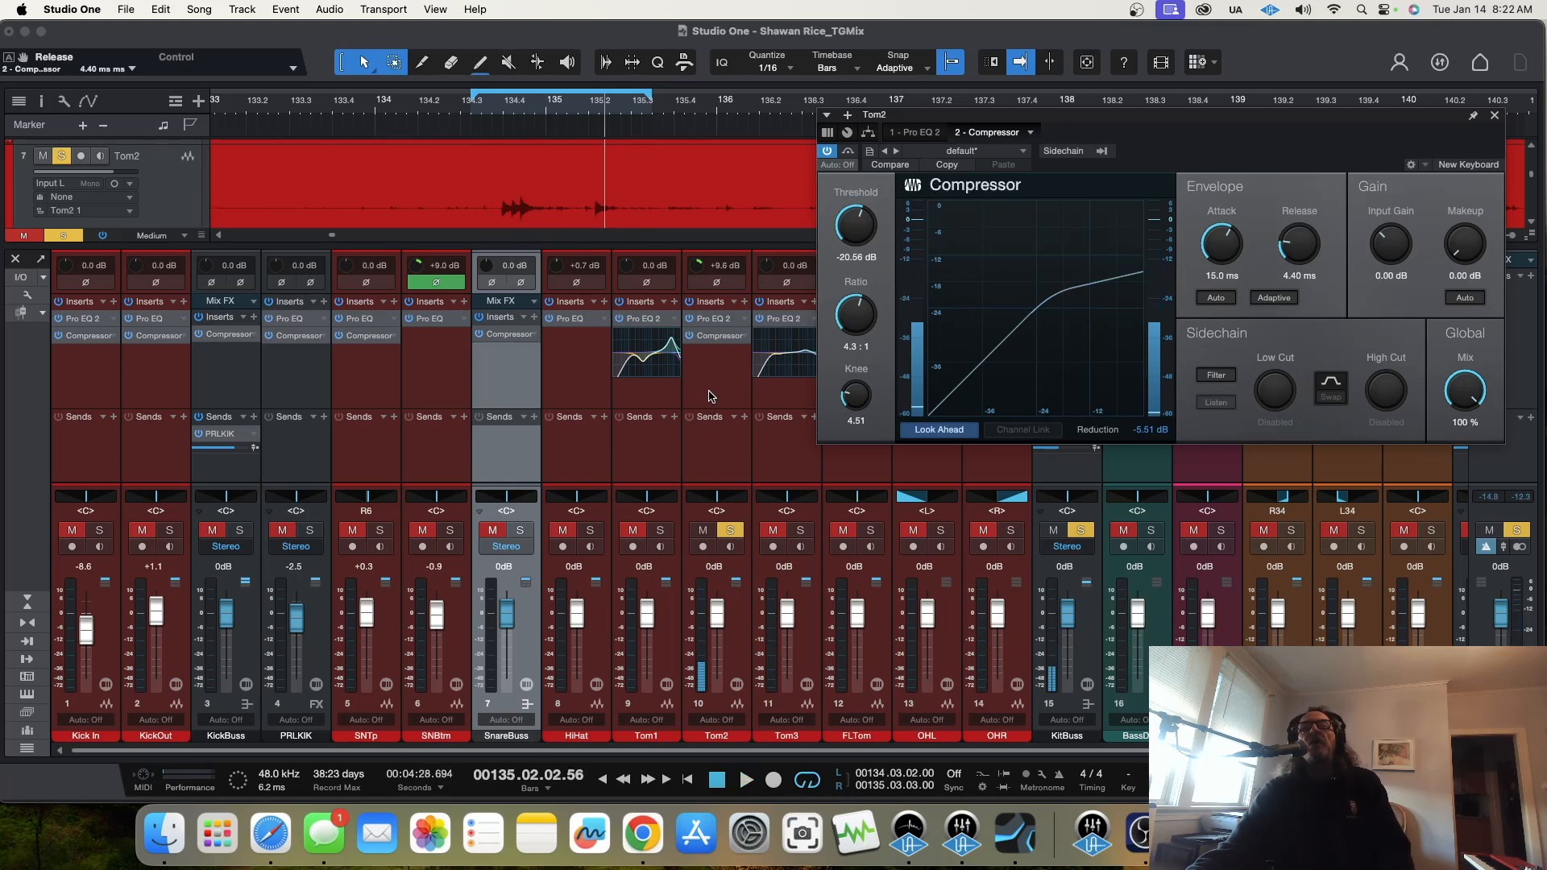
Step: Insert a Gate on Tom2, place it ahead of the Pro EQ 2 and Compressor, and restart playback
left_click(743, 303)
left_click(858, 484)
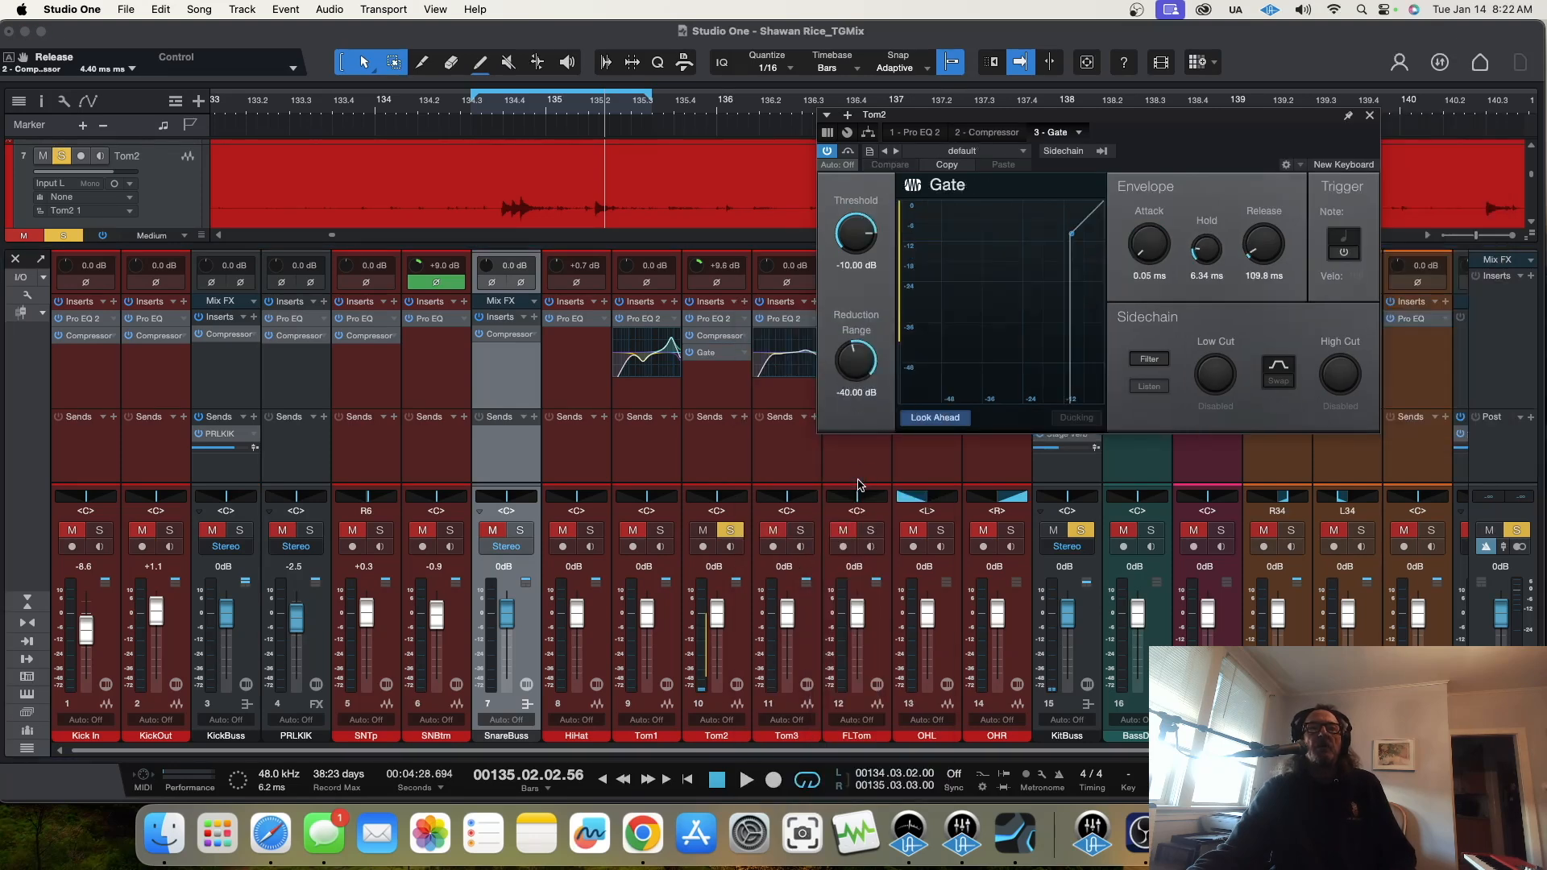
left_click_drag(727, 347, 723, 317)
key("space")
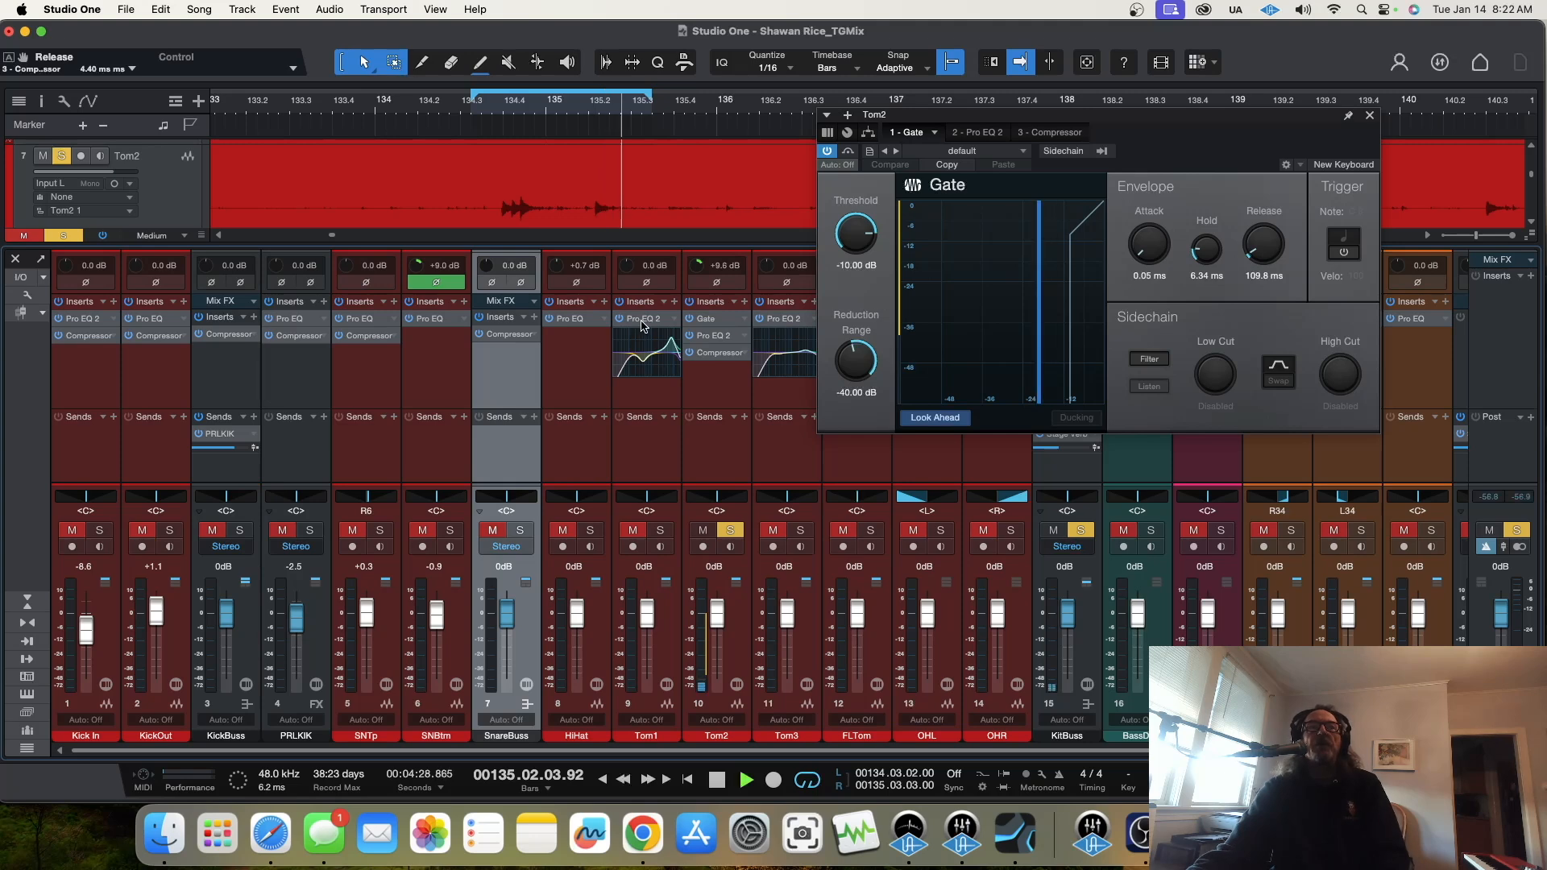
Step: Set Tom2's gate to threshold -15.70 dB, hold 5.21 ms and release 259.1 ms, and compare it switched off and on
left_click_drag(856, 239, 855, 276)
left_click_drag(1206, 250, 1260, 247)
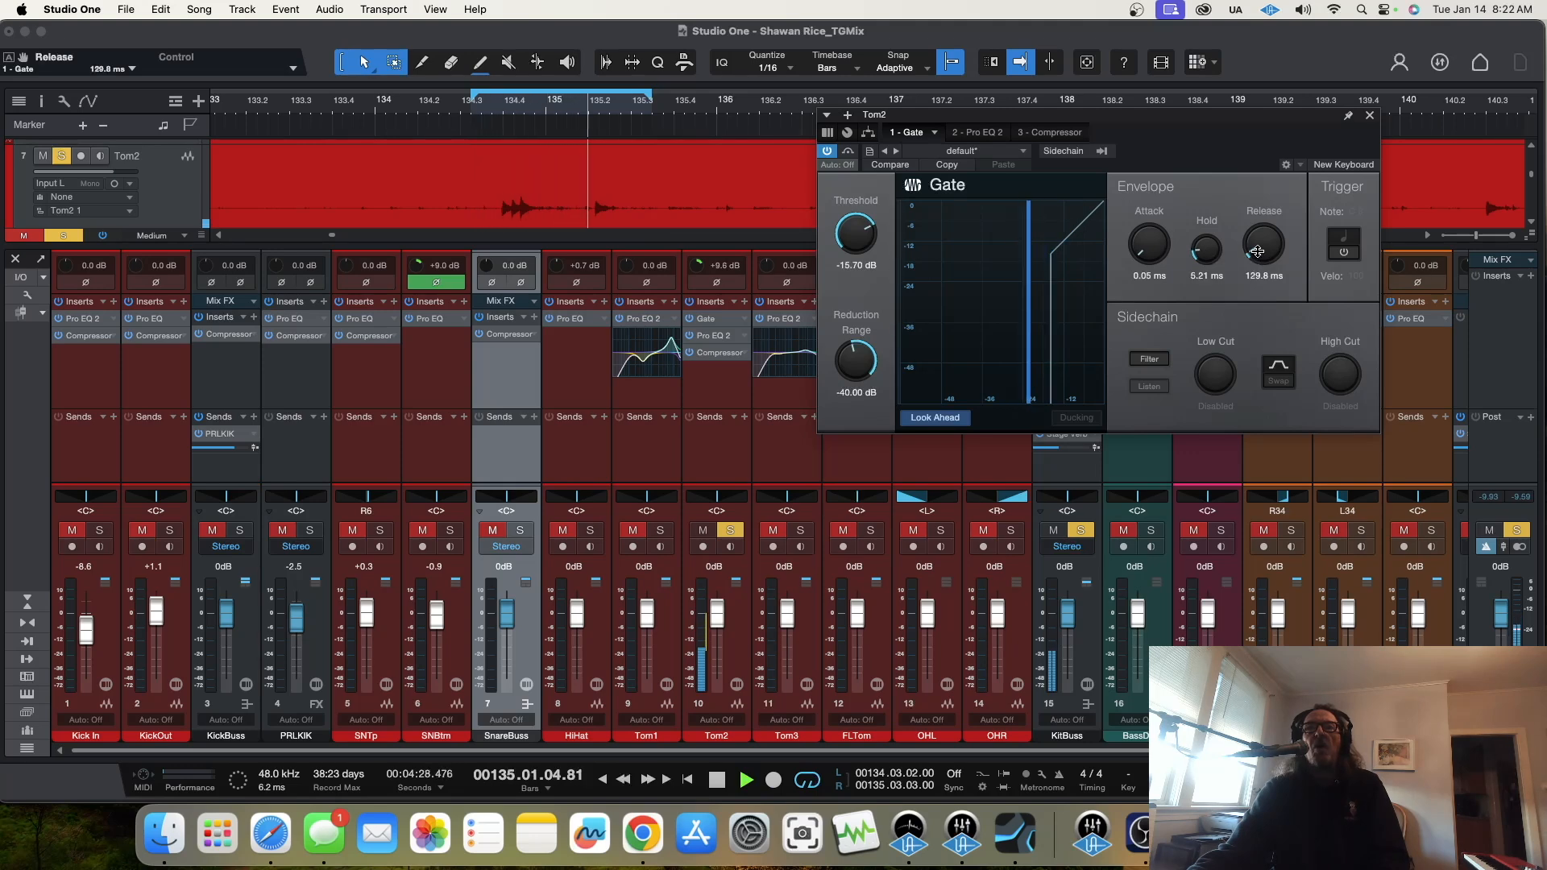
left_click_drag(1260, 255, 1259, 250)
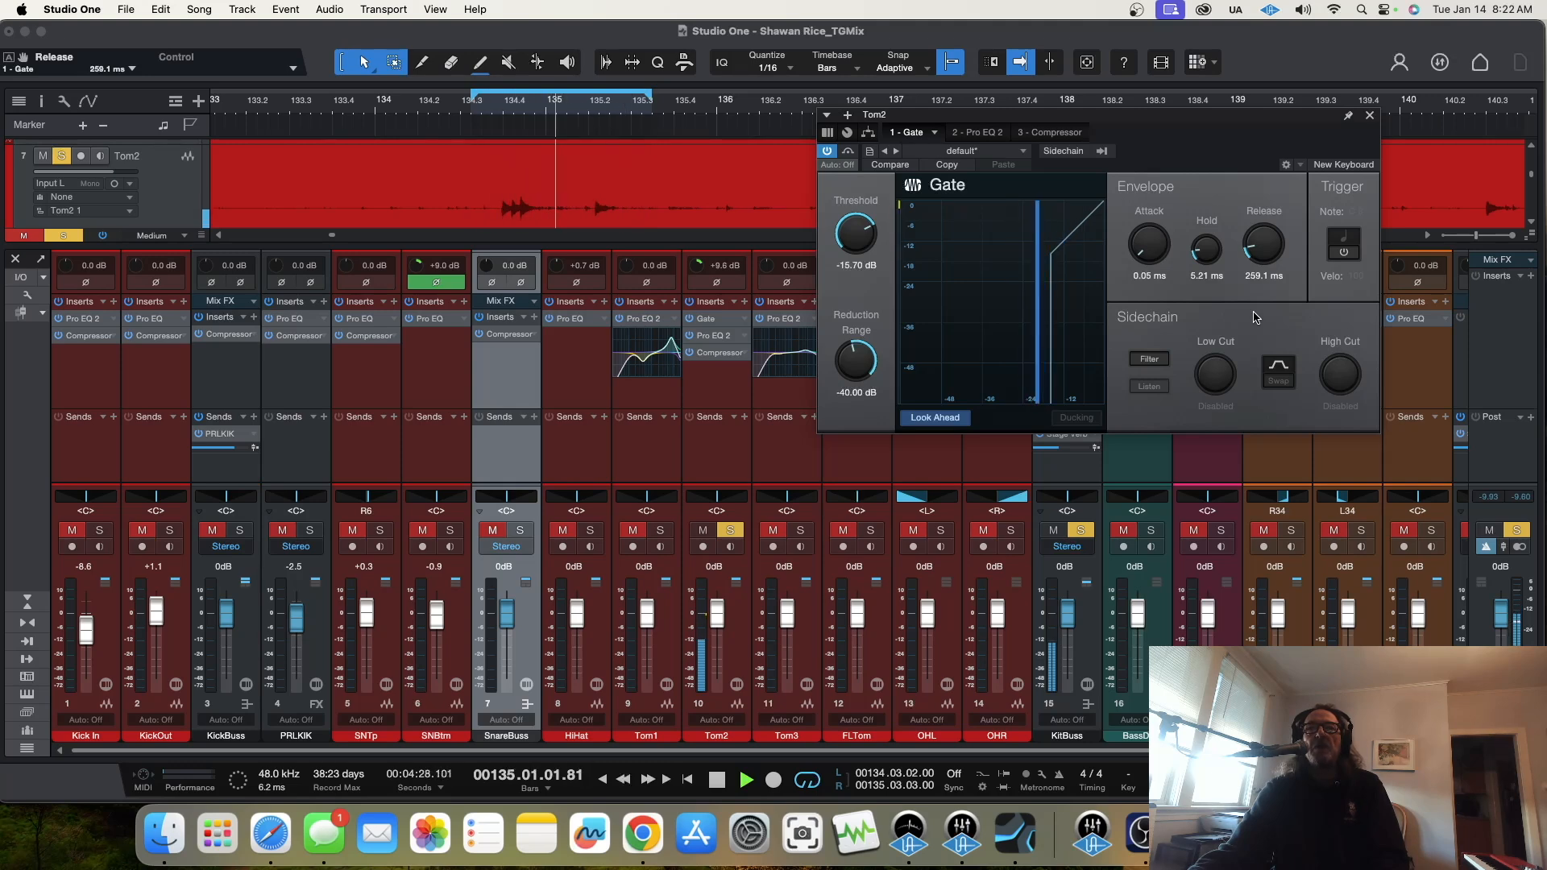
left_click(690, 320)
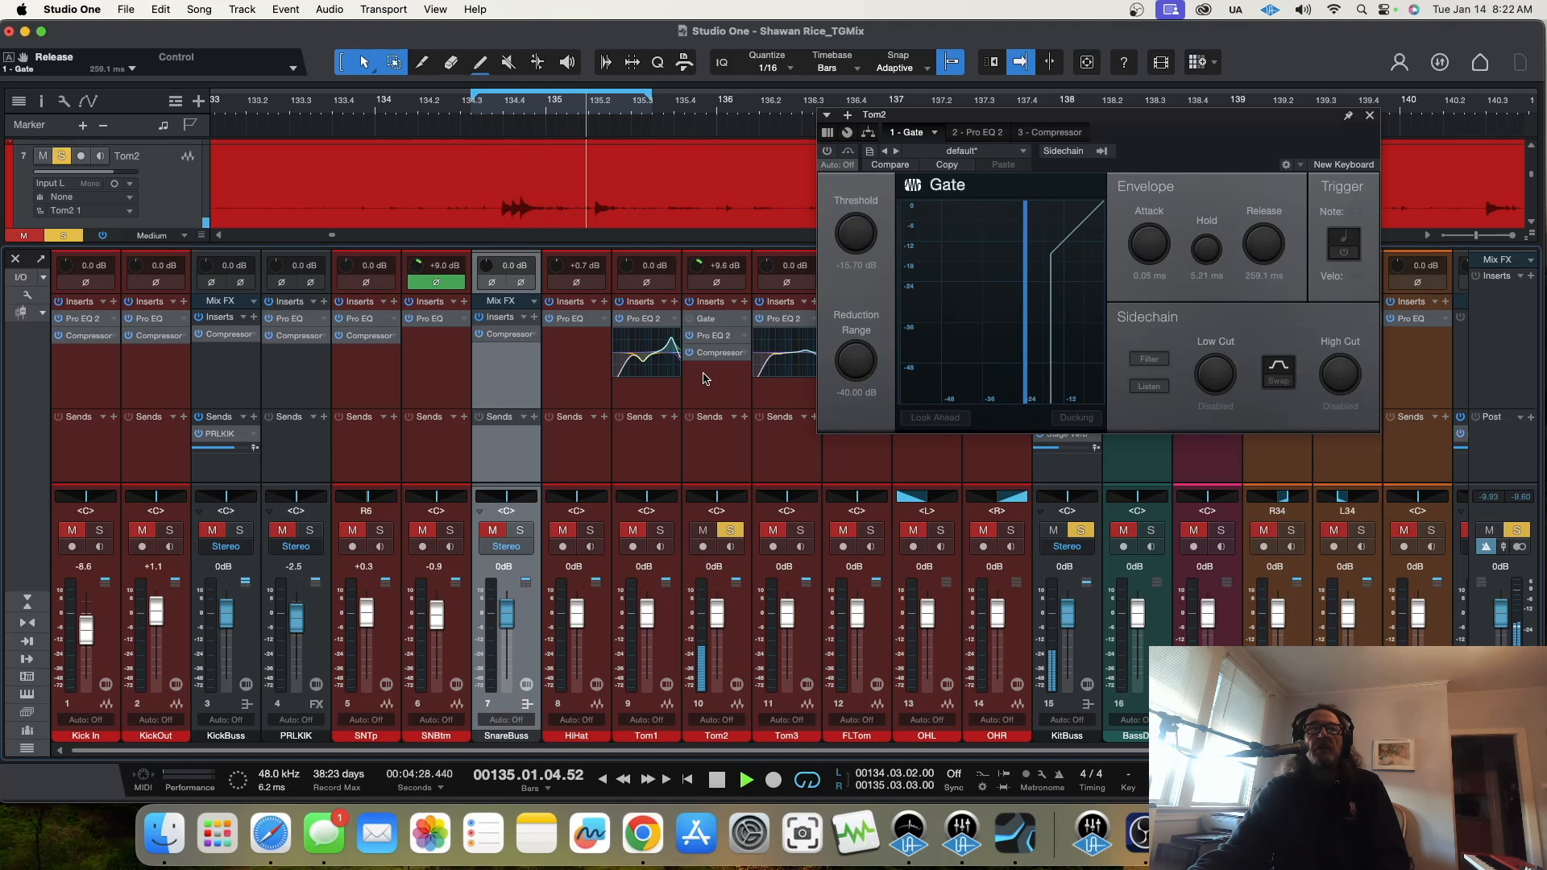
left_click(690, 320)
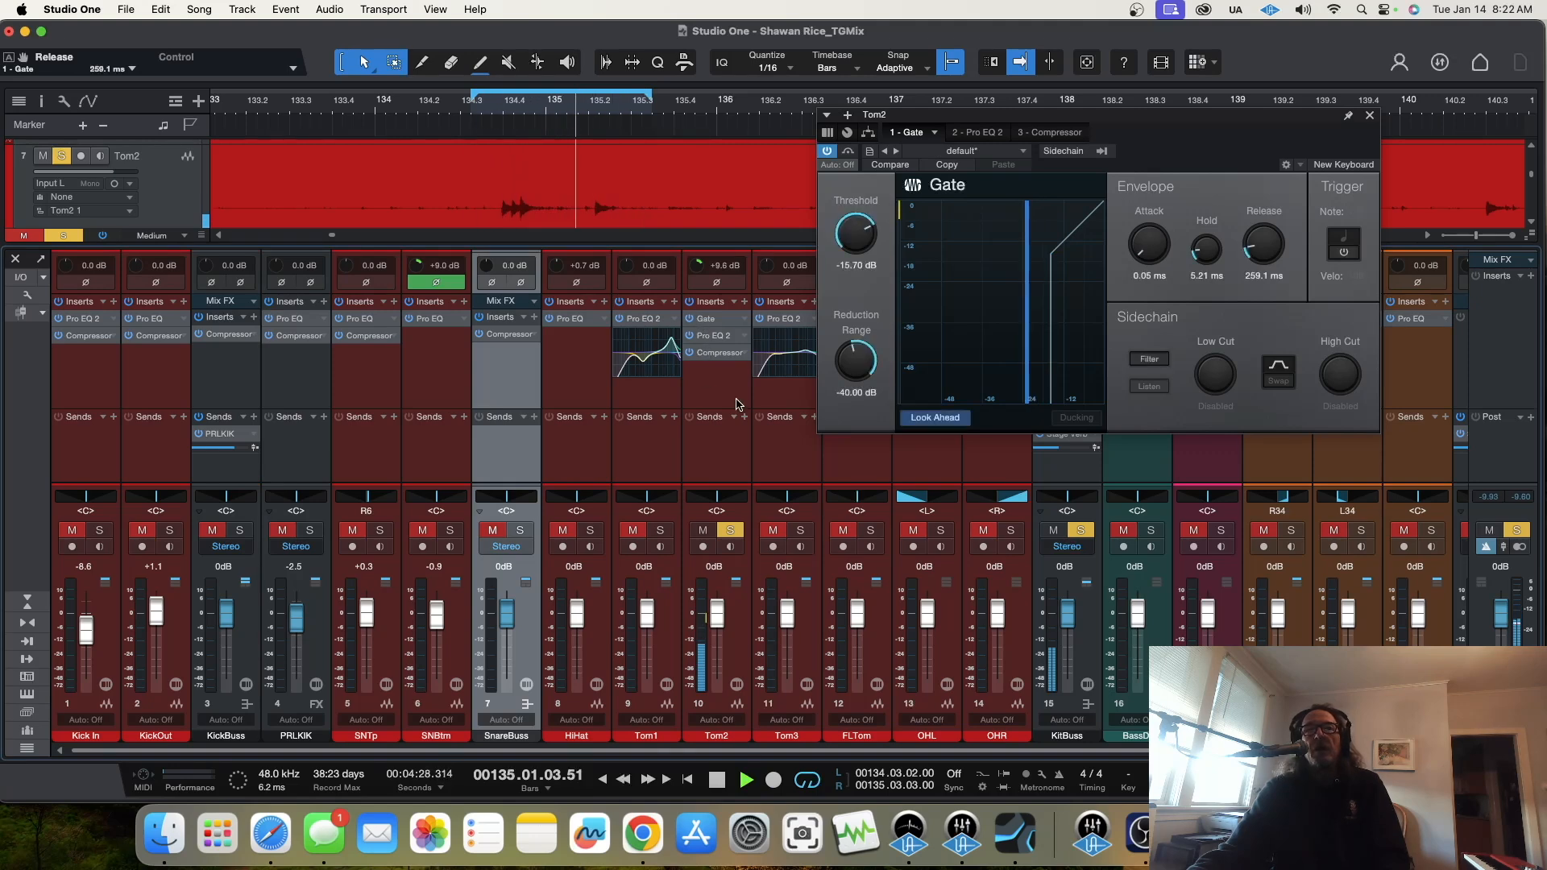
Step: Turn off Tom2's solo, solo Tom1 through FLTom together, and stop playback after listening to the four toms
left_click(731, 531)
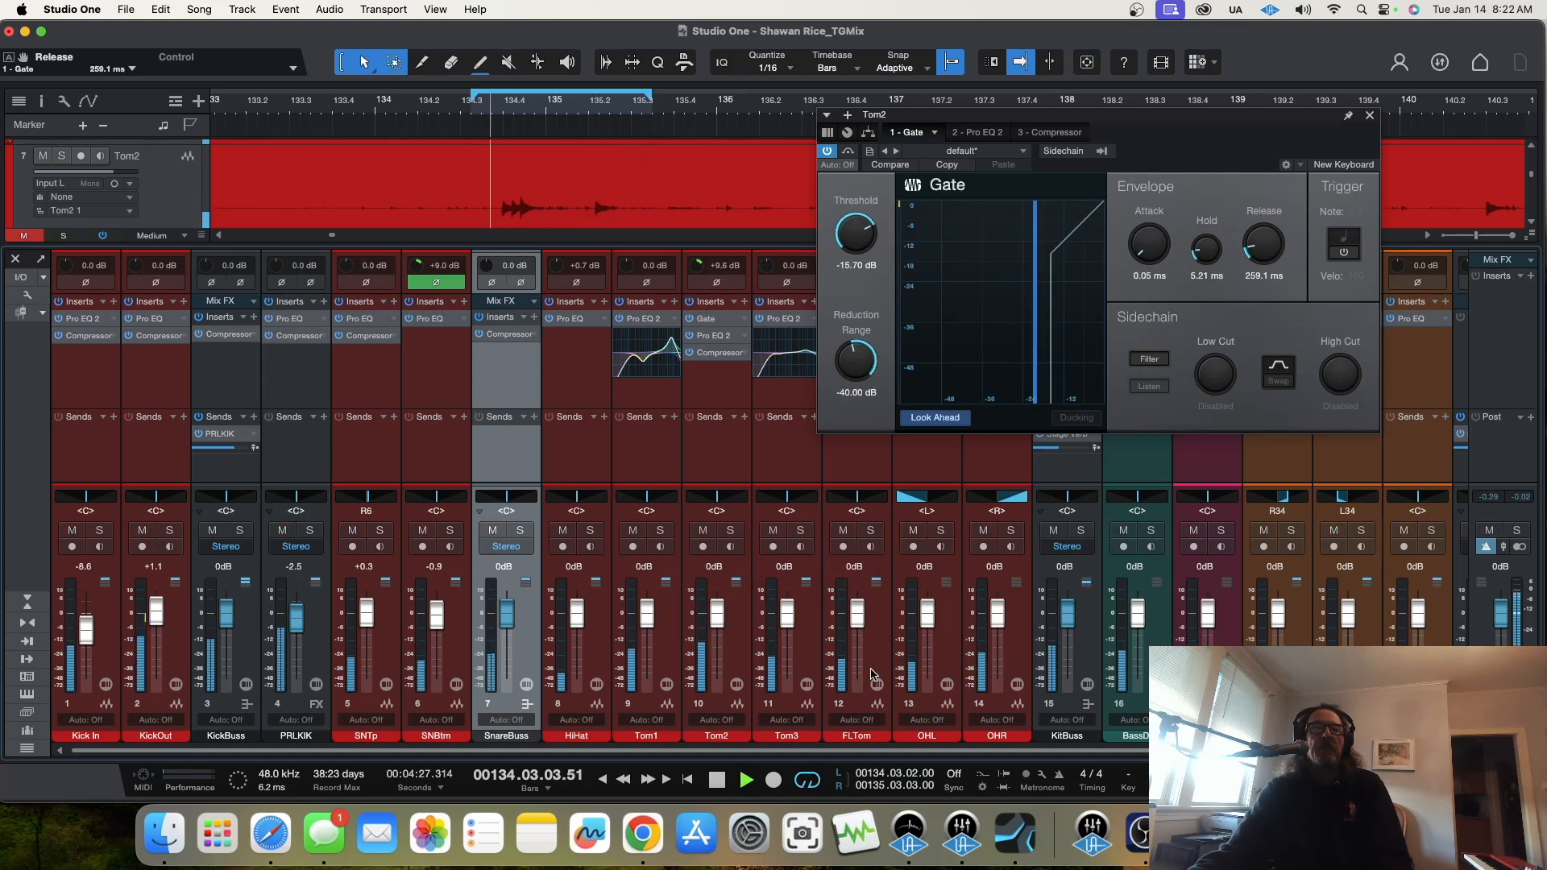
left_click(826, 661)
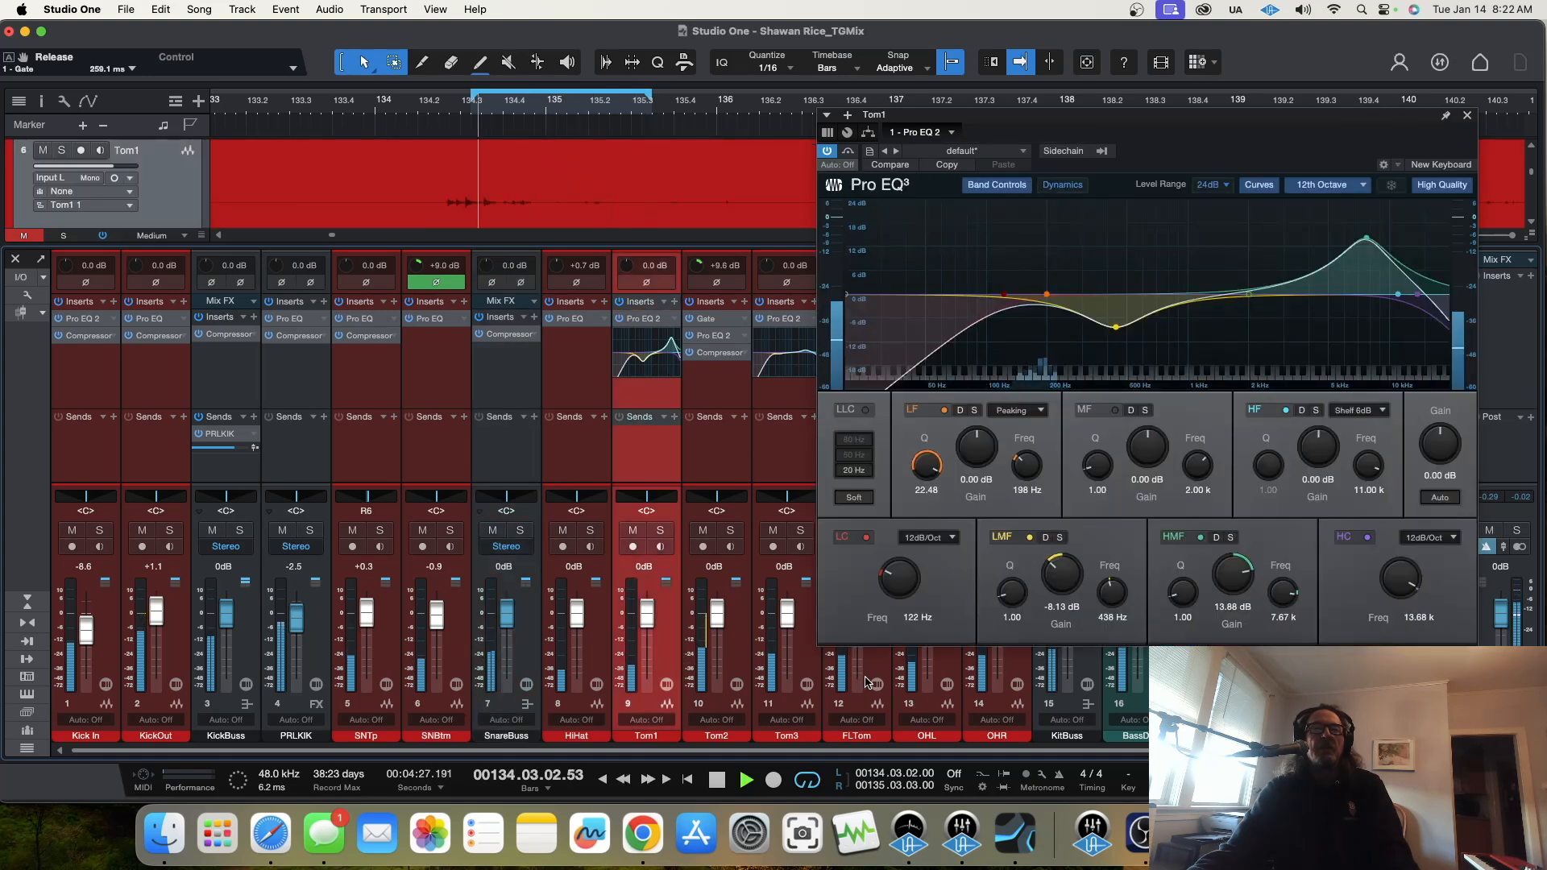
key("s")
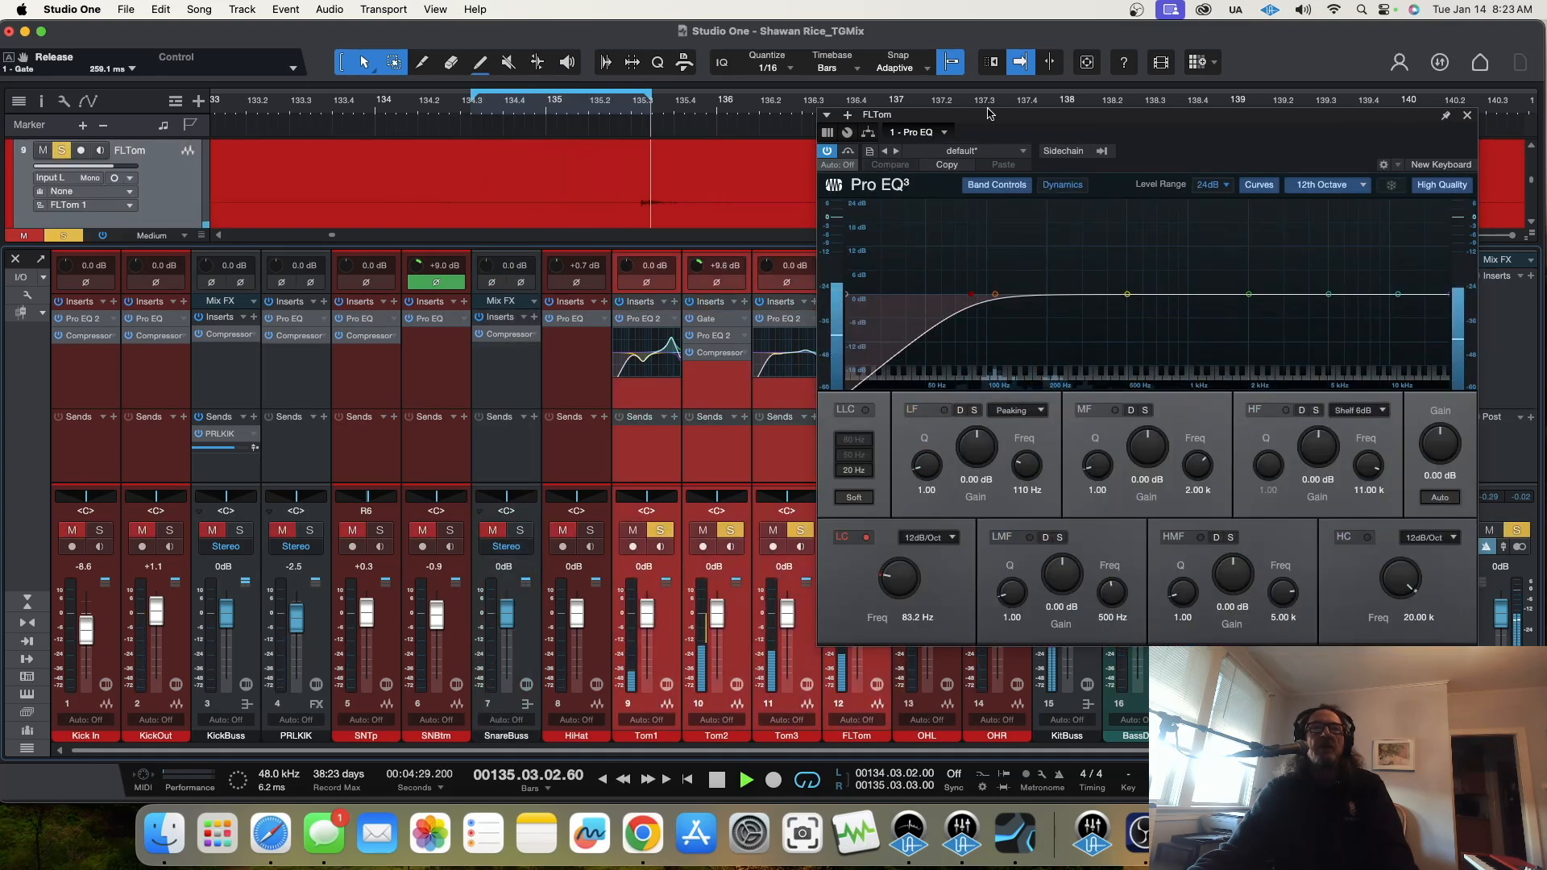
left_click_drag(1000, 120, 751, 167)
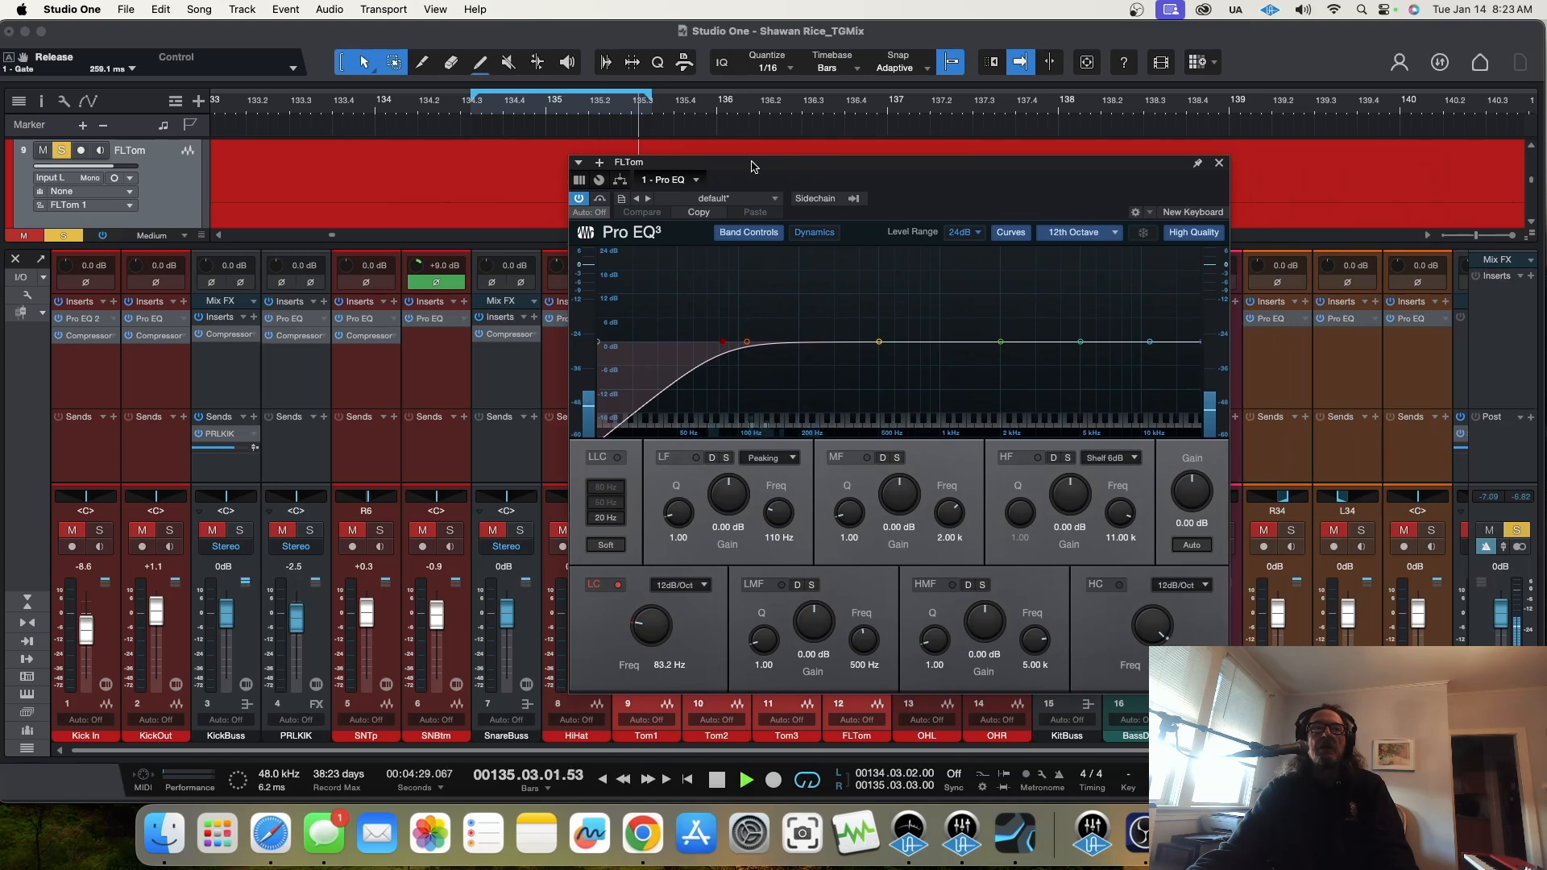
key("space")
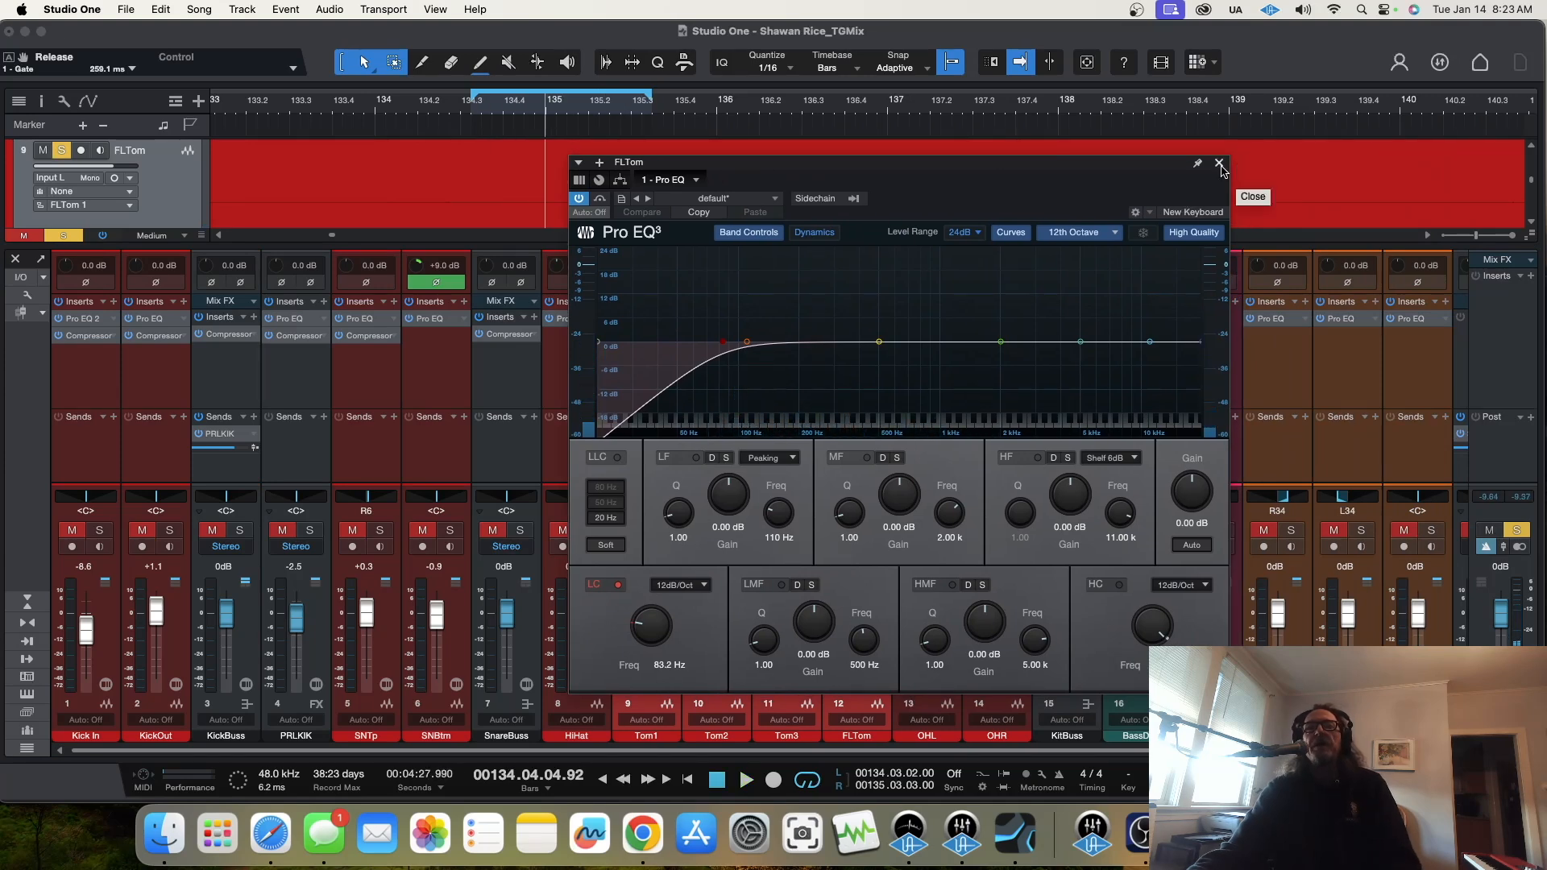
Step: Play the four soloed toms again to compare them, and close FLTom's Pro EQ window
left_click_drag(1118, 173, 451, 111)
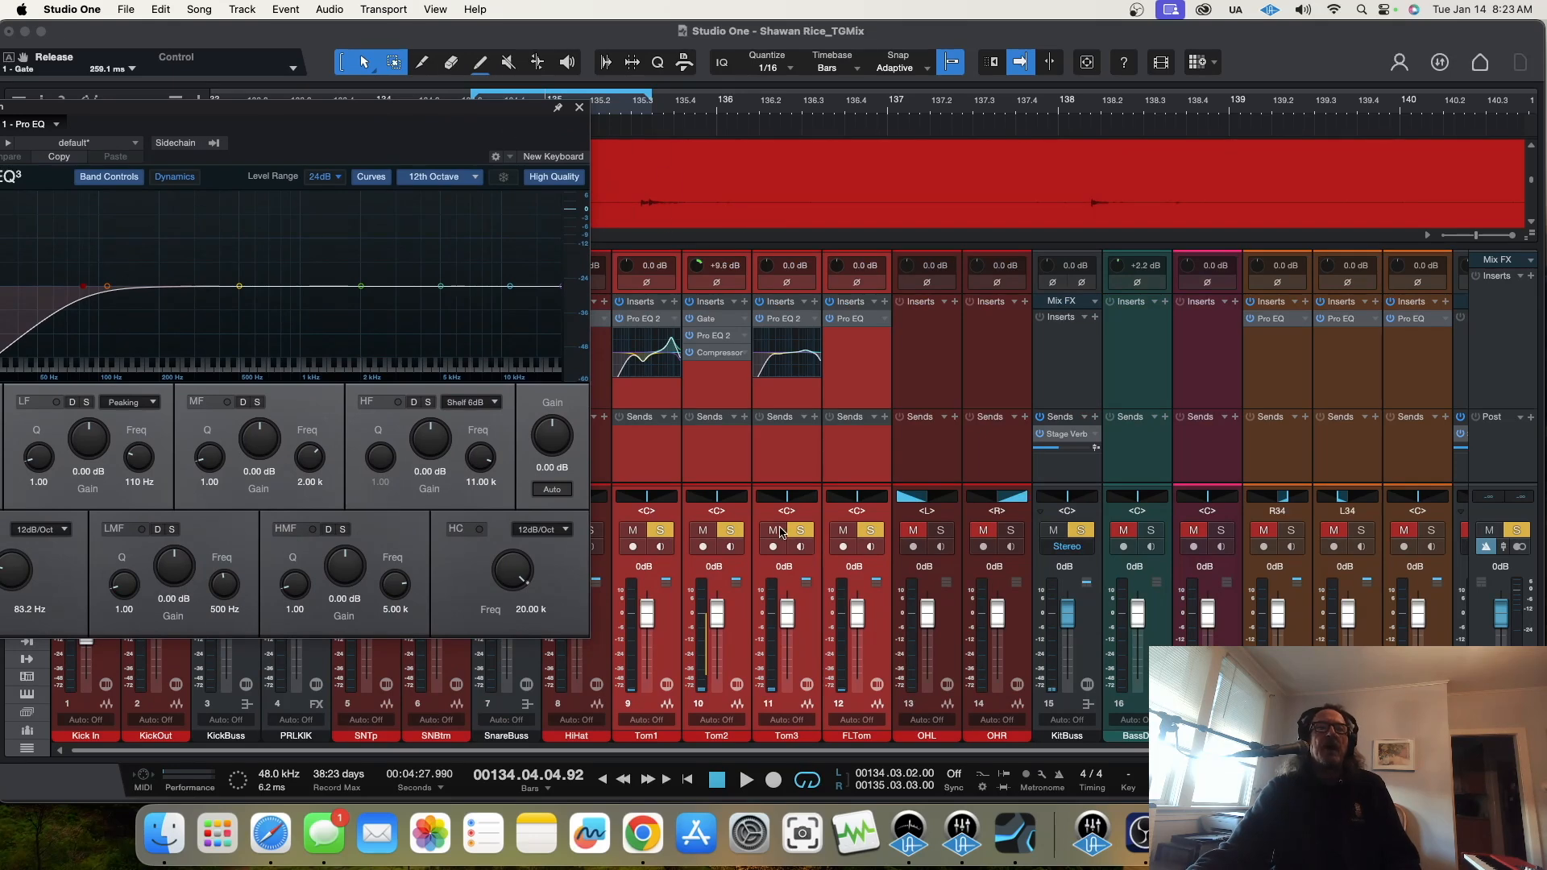
left_click(793, 532)
left_click(871, 529)
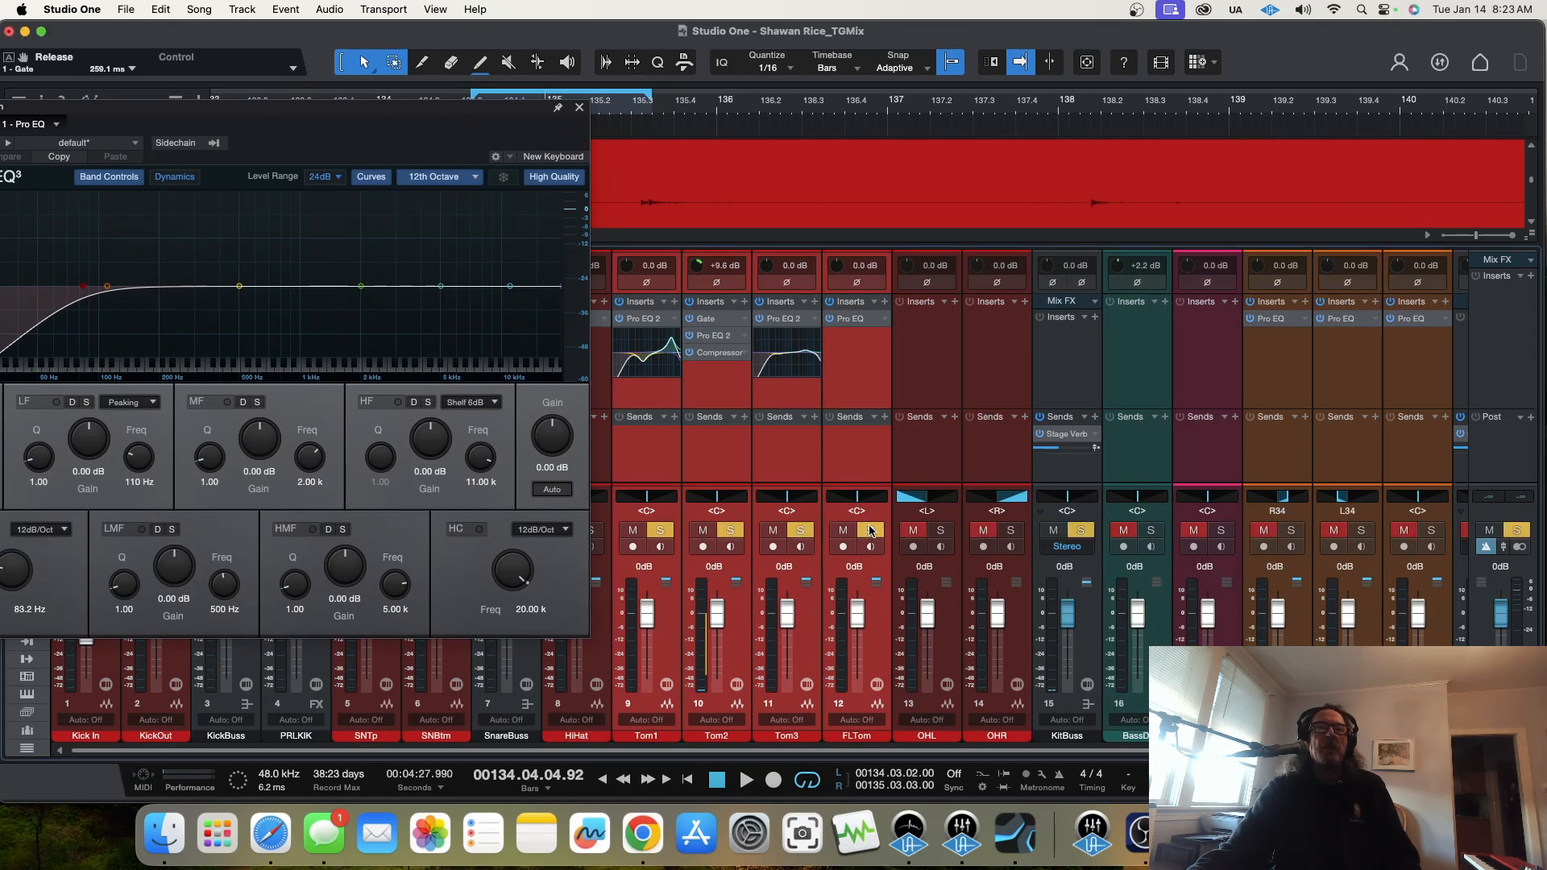
left_click_drag(518, 117, 1140, 131)
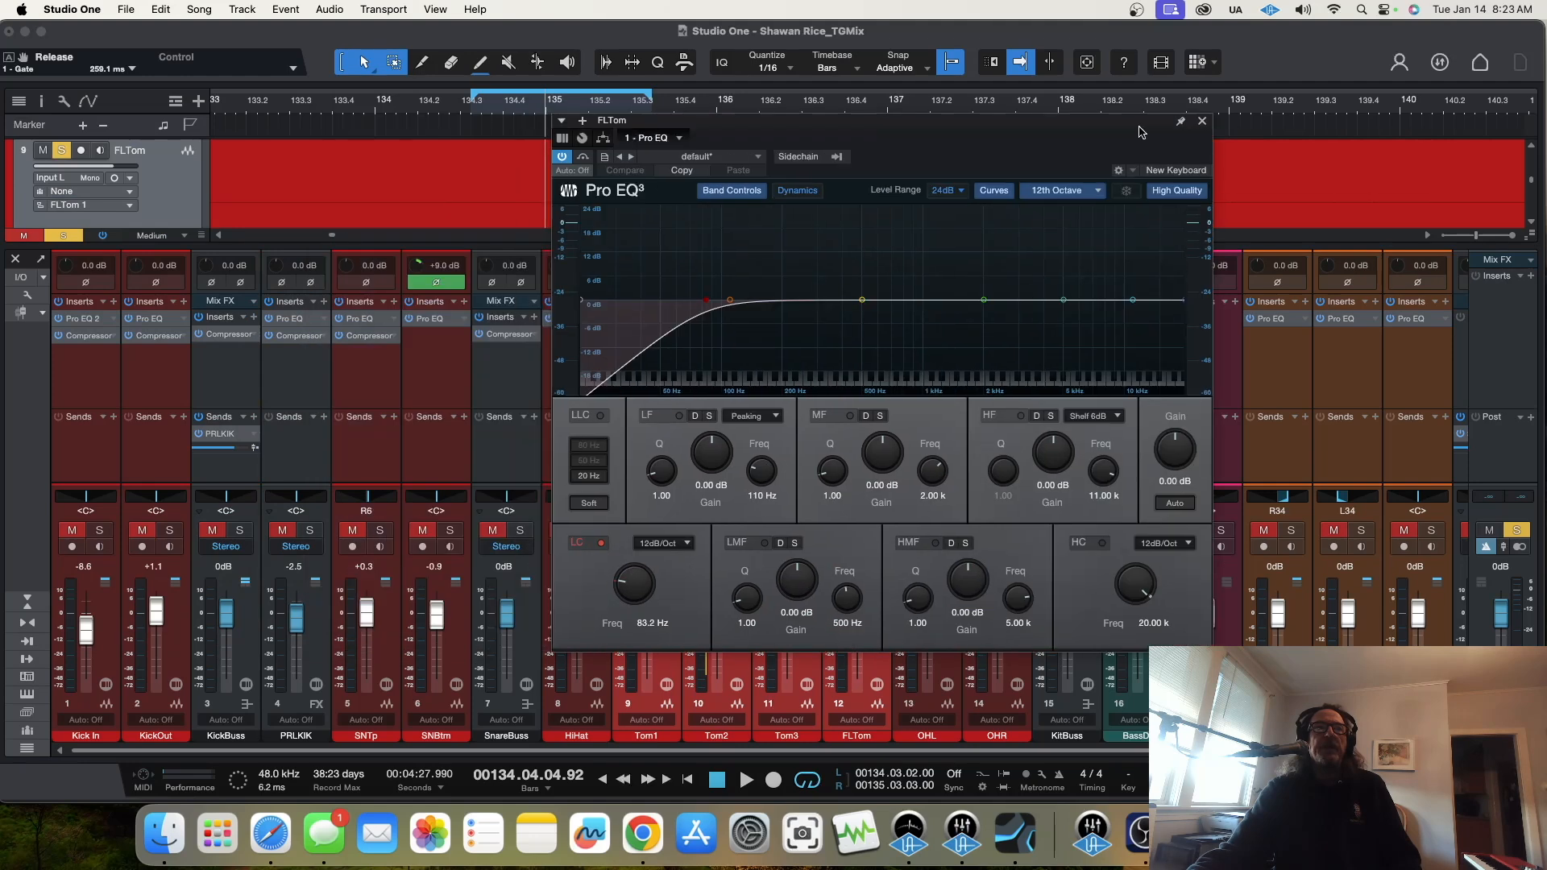
key("space")
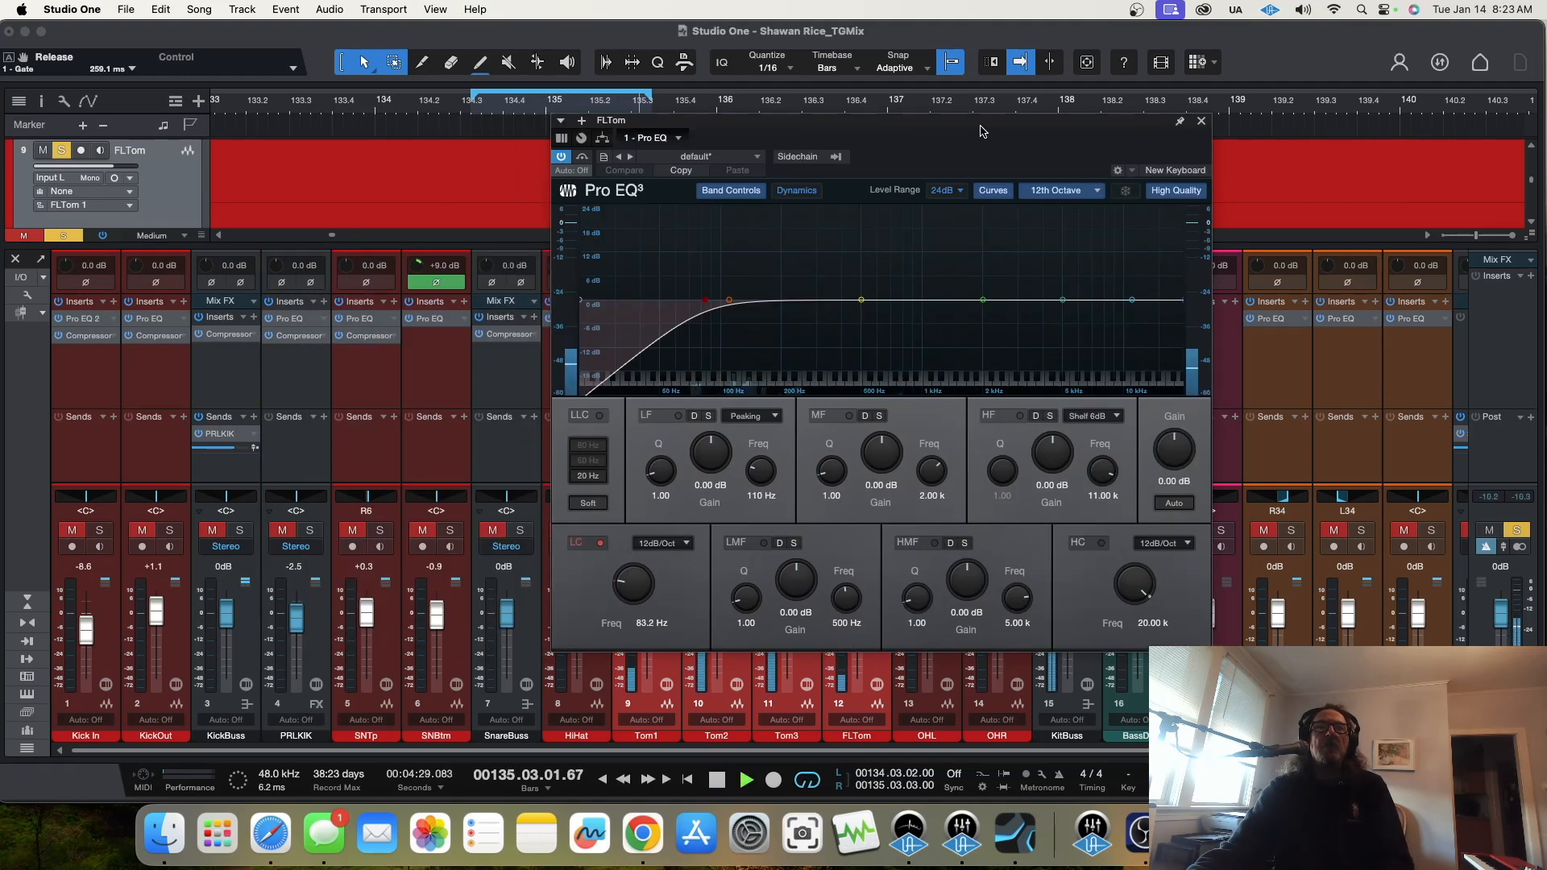
left_click_drag(984, 122, 1110, 160)
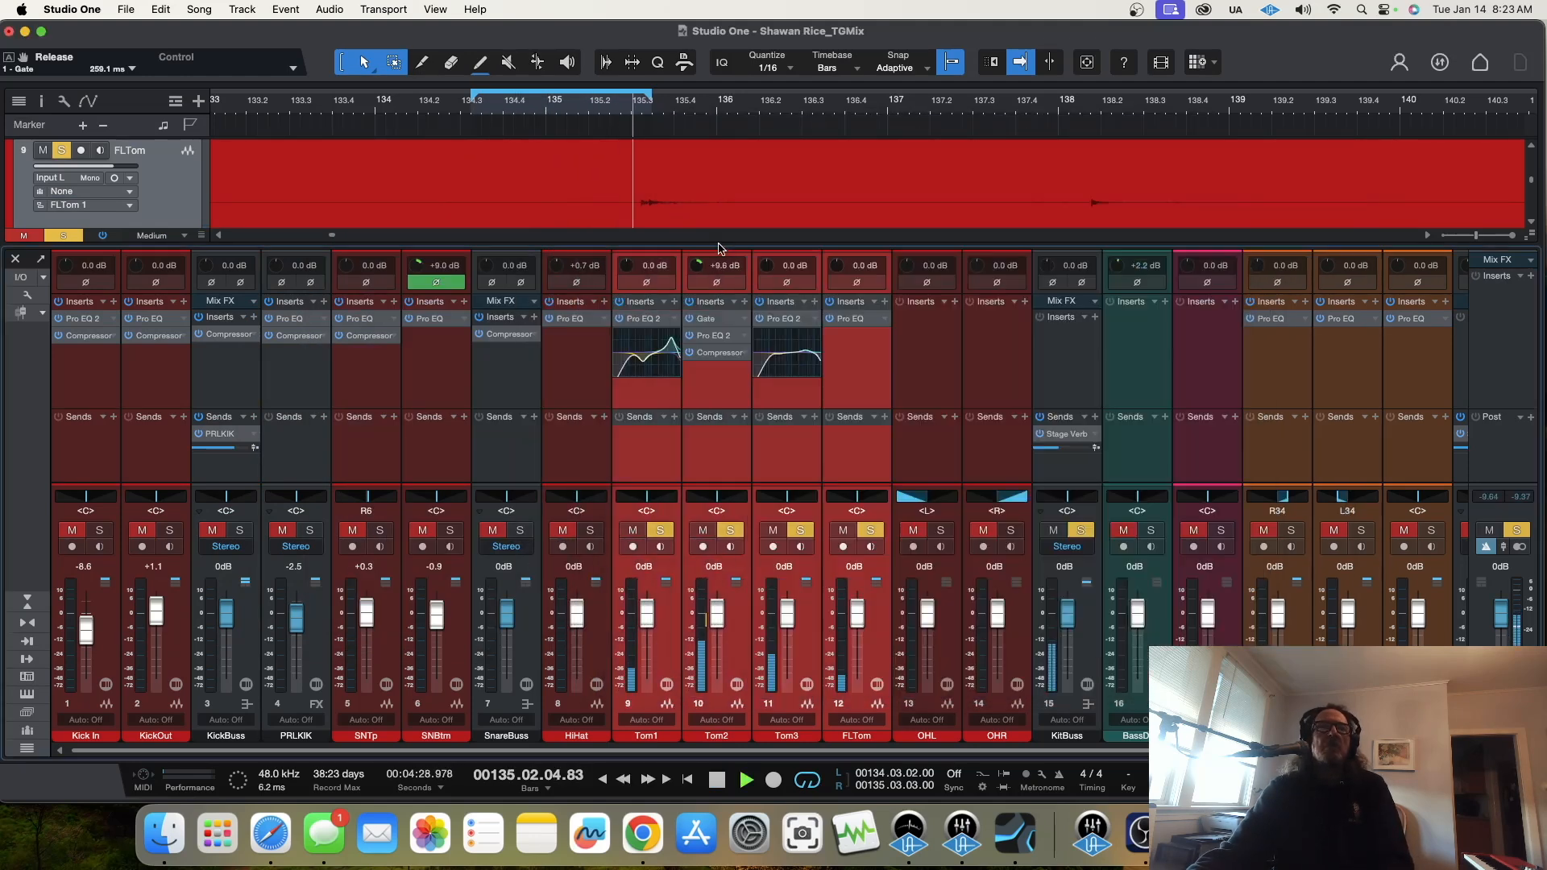
left_click(1329, 160)
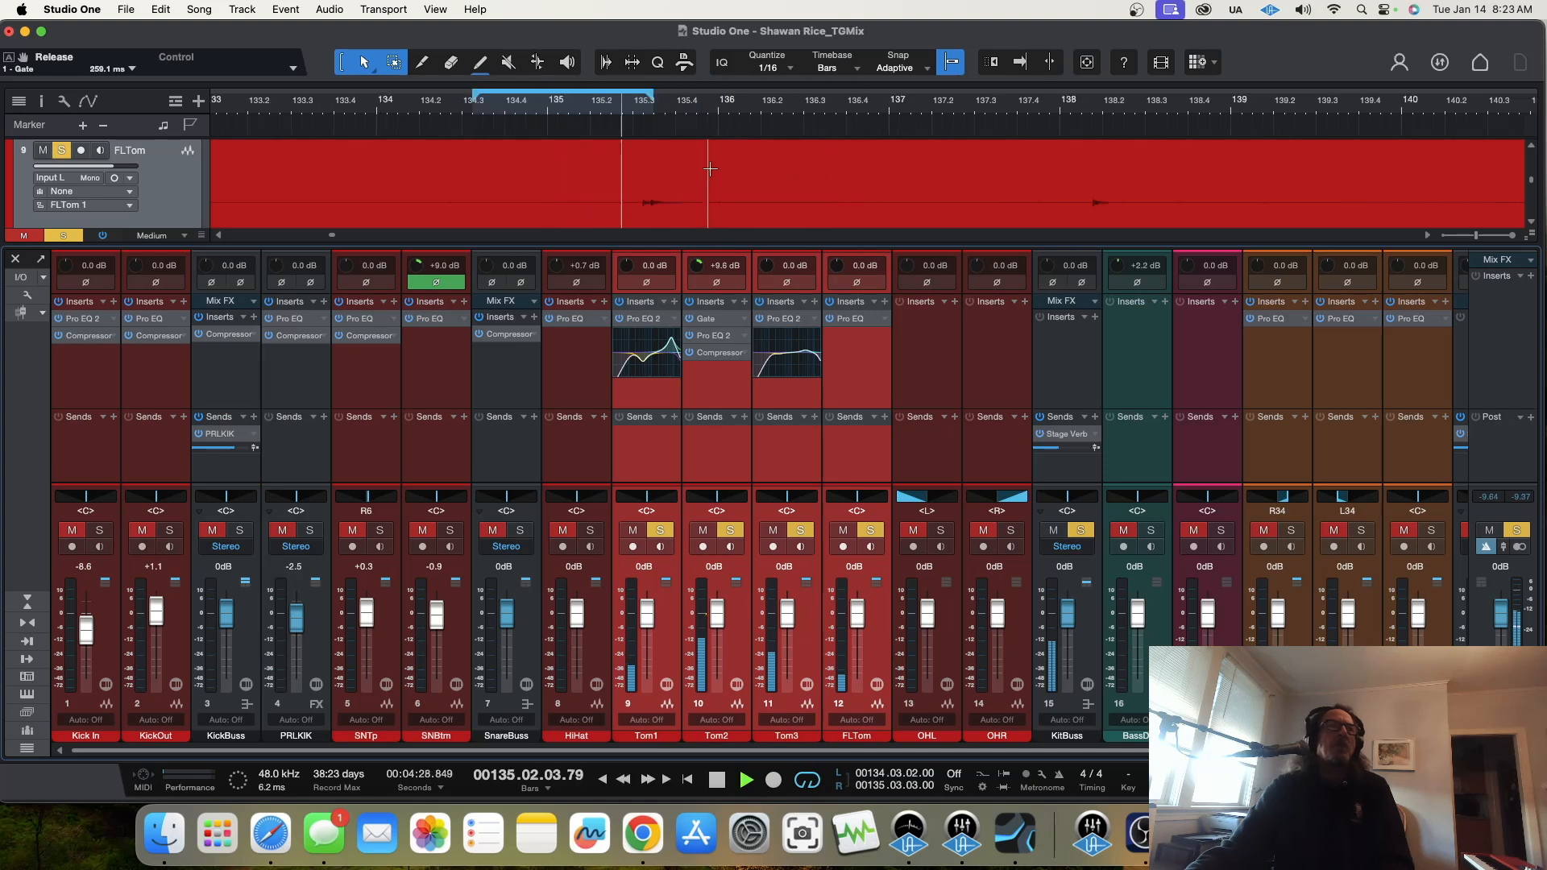
Step: Stop playback and move the loop range to 135.02.03.00–135.04.02.00 around the floor tom hit
key("space")
left_click_drag(655, 98, 685, 99)
left_click_drag(477, 99, 619, 110)
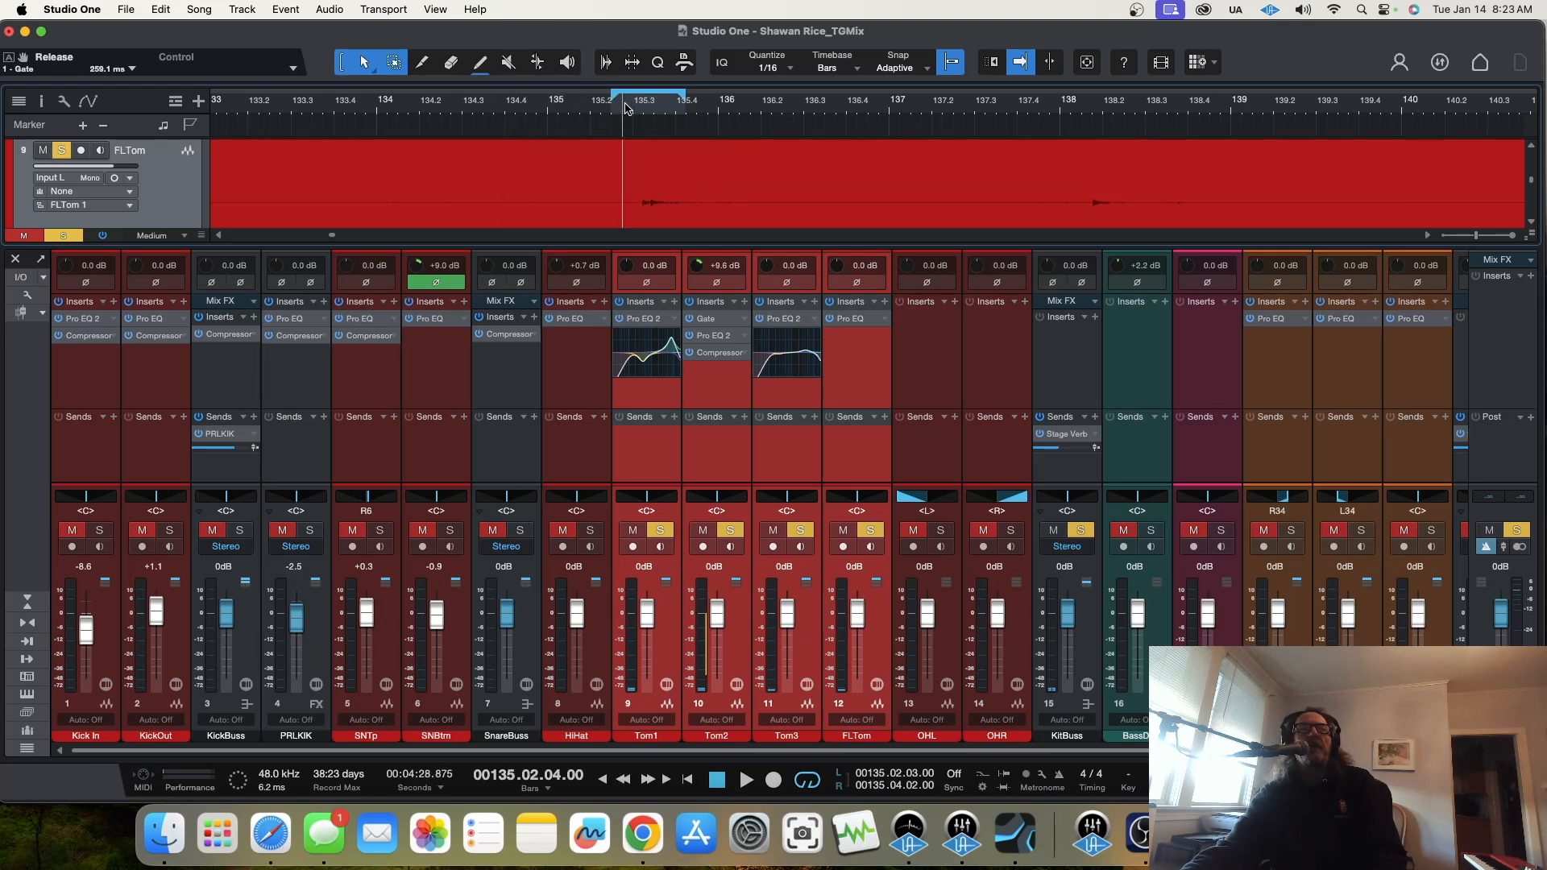
Step: Clear the tom solos, solo only FLTom during playback and raise its input gain to +10.6 dB
left_click(800, 533)
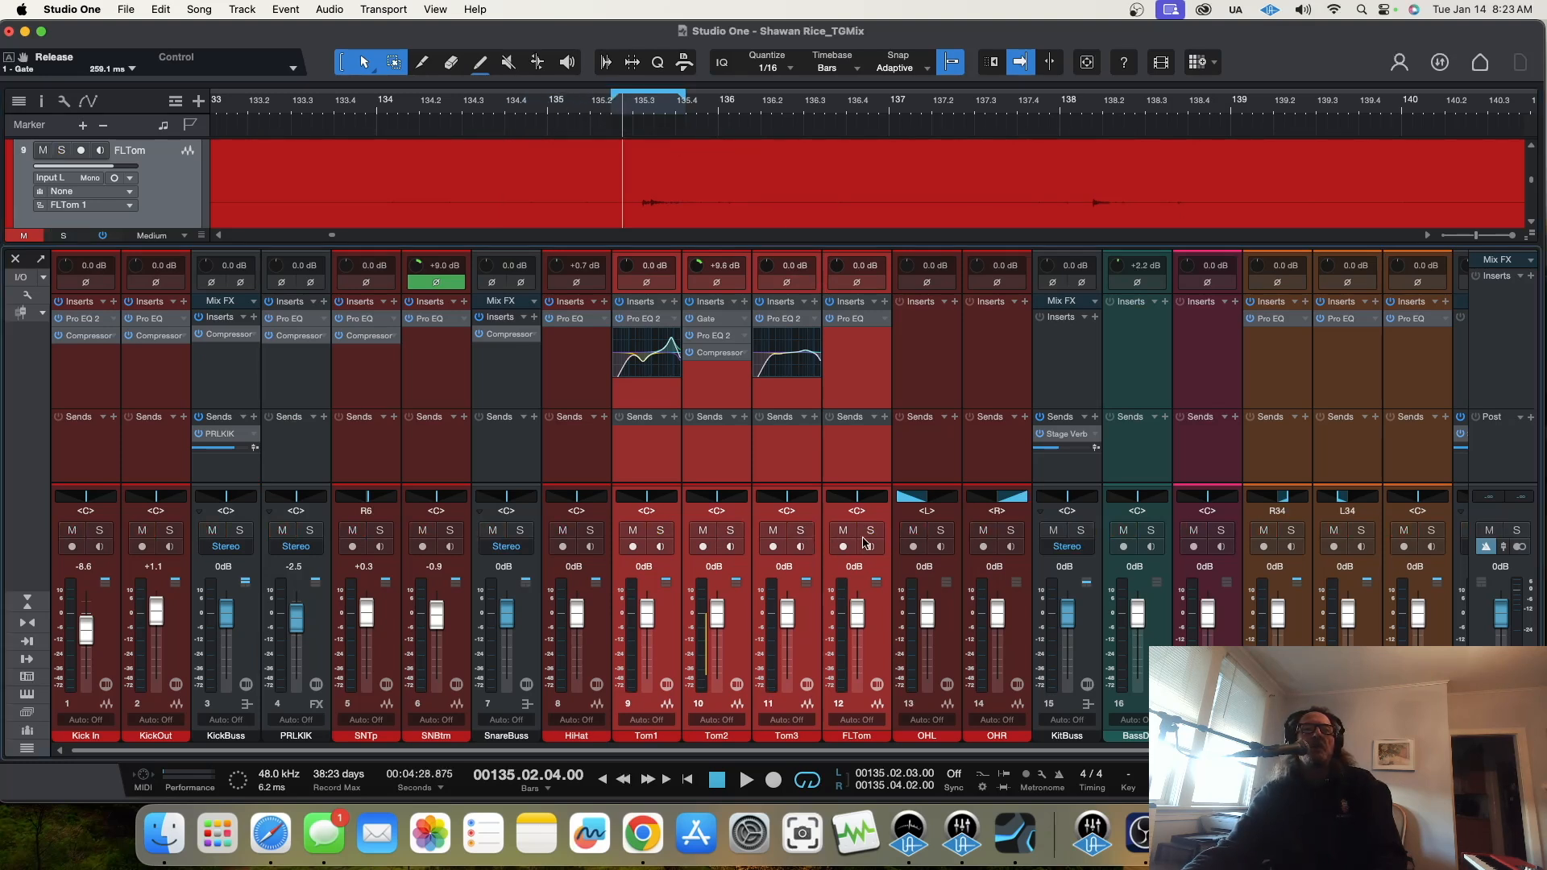
left_click(871, 663)
left_click(870, 529)
key("space")
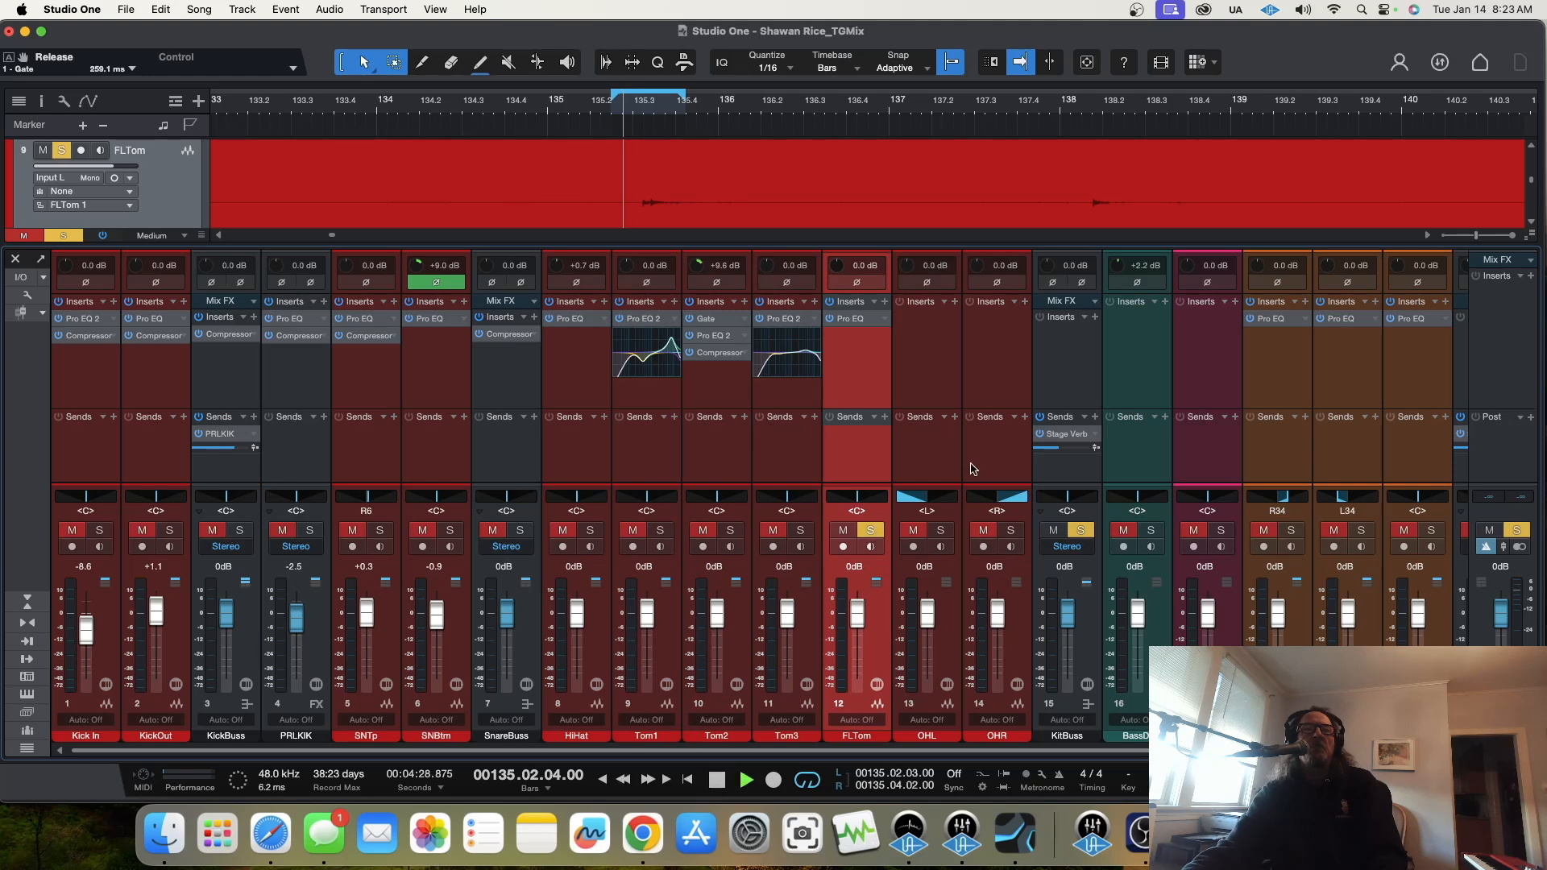
left_click_drag(837, 268, 836, 260)
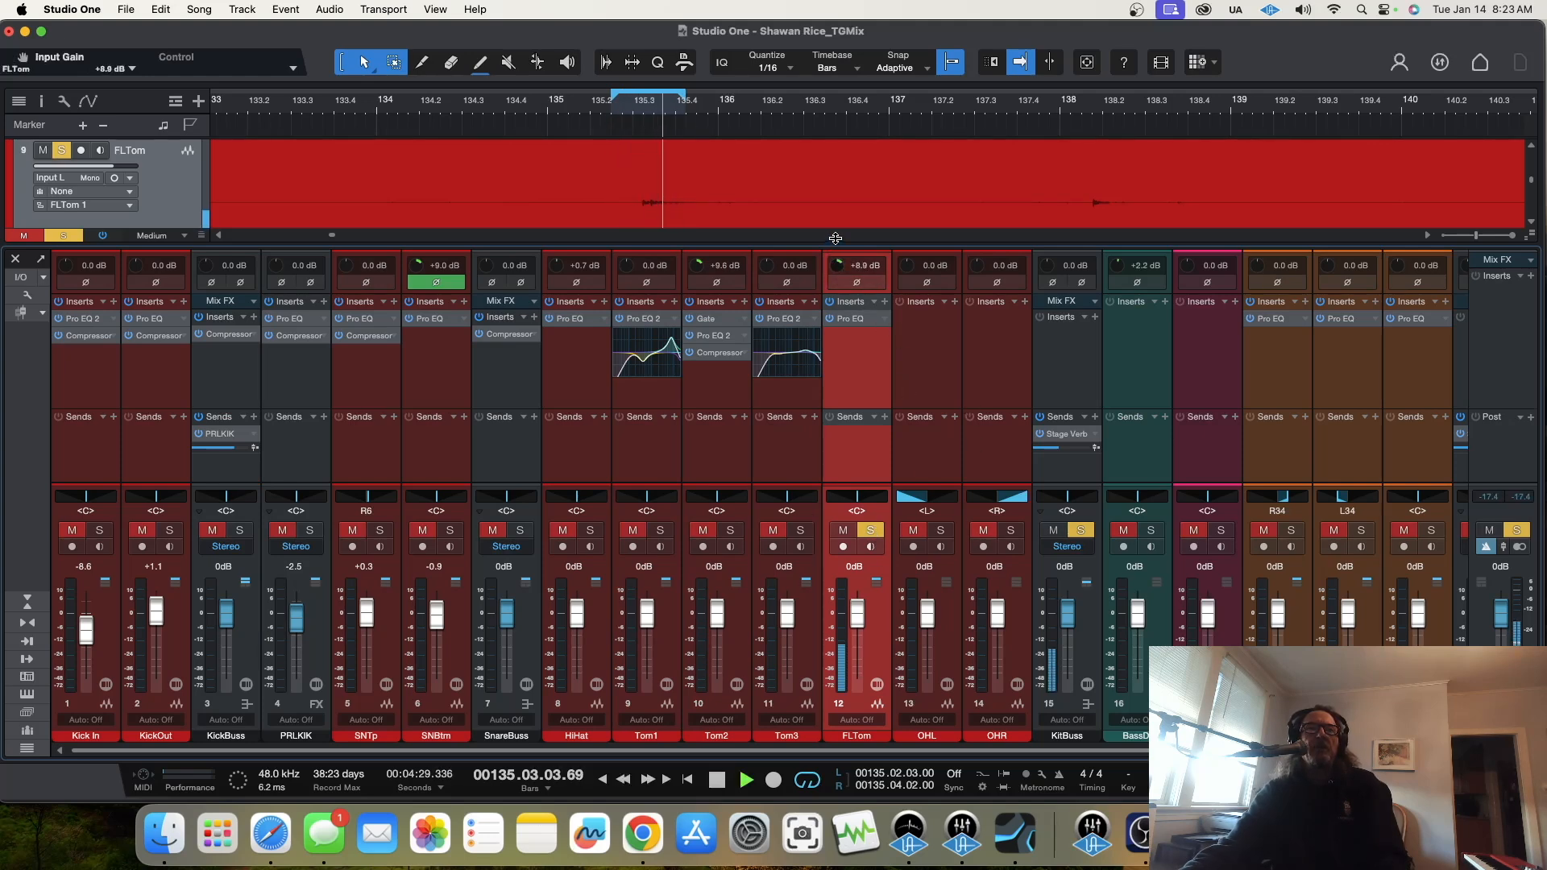
Step: Open FLTom's Pro EQ, listen without the low cut, and set the low cut to 52.1 Hz
left_click(852, 319)
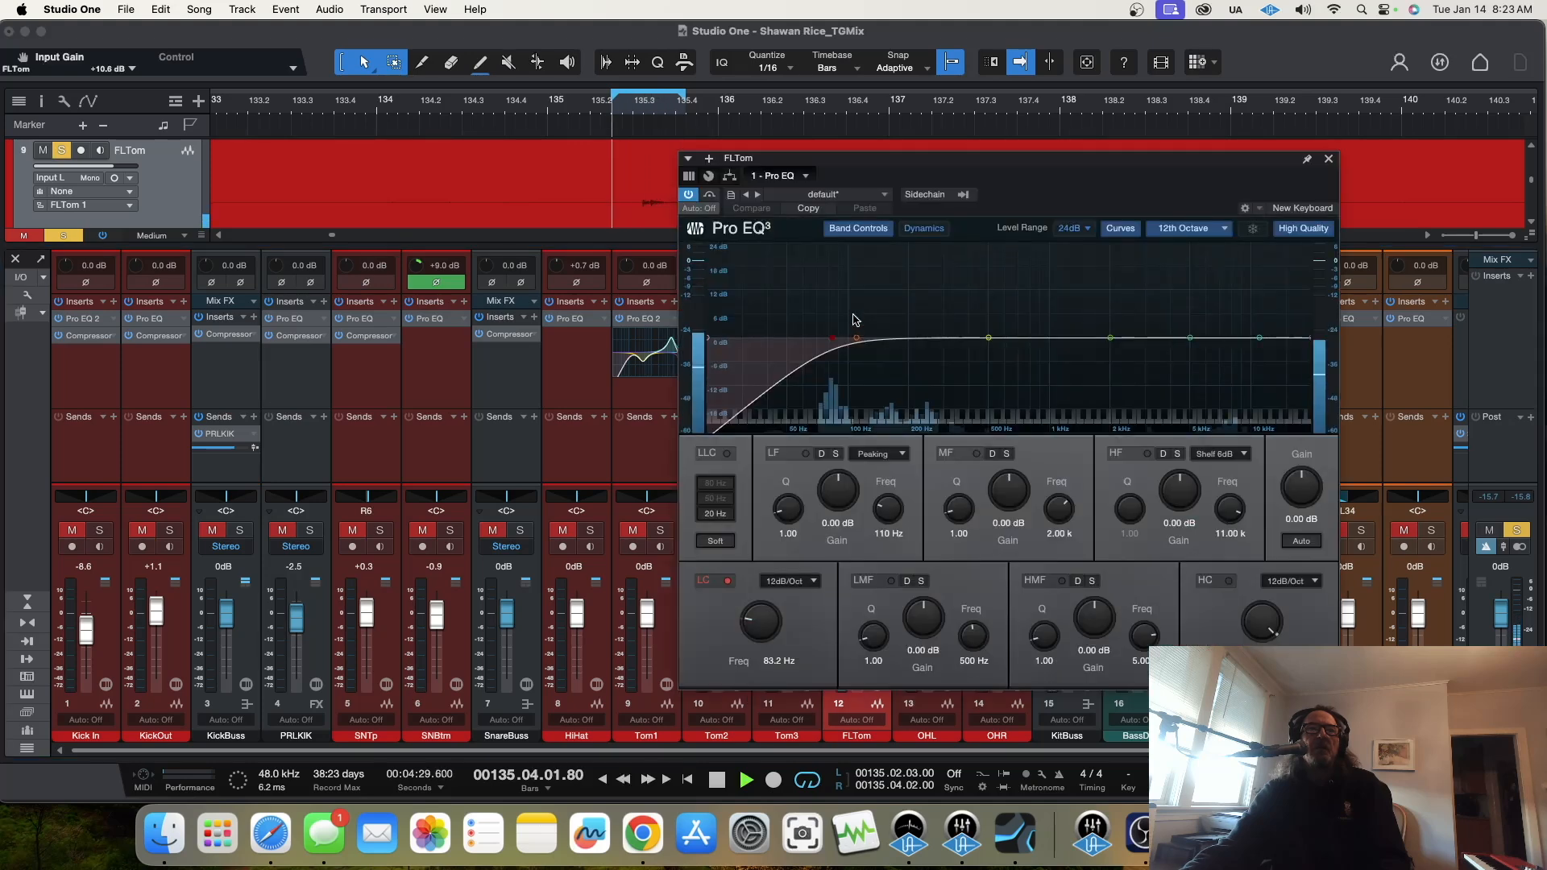
left_click(728, 580)
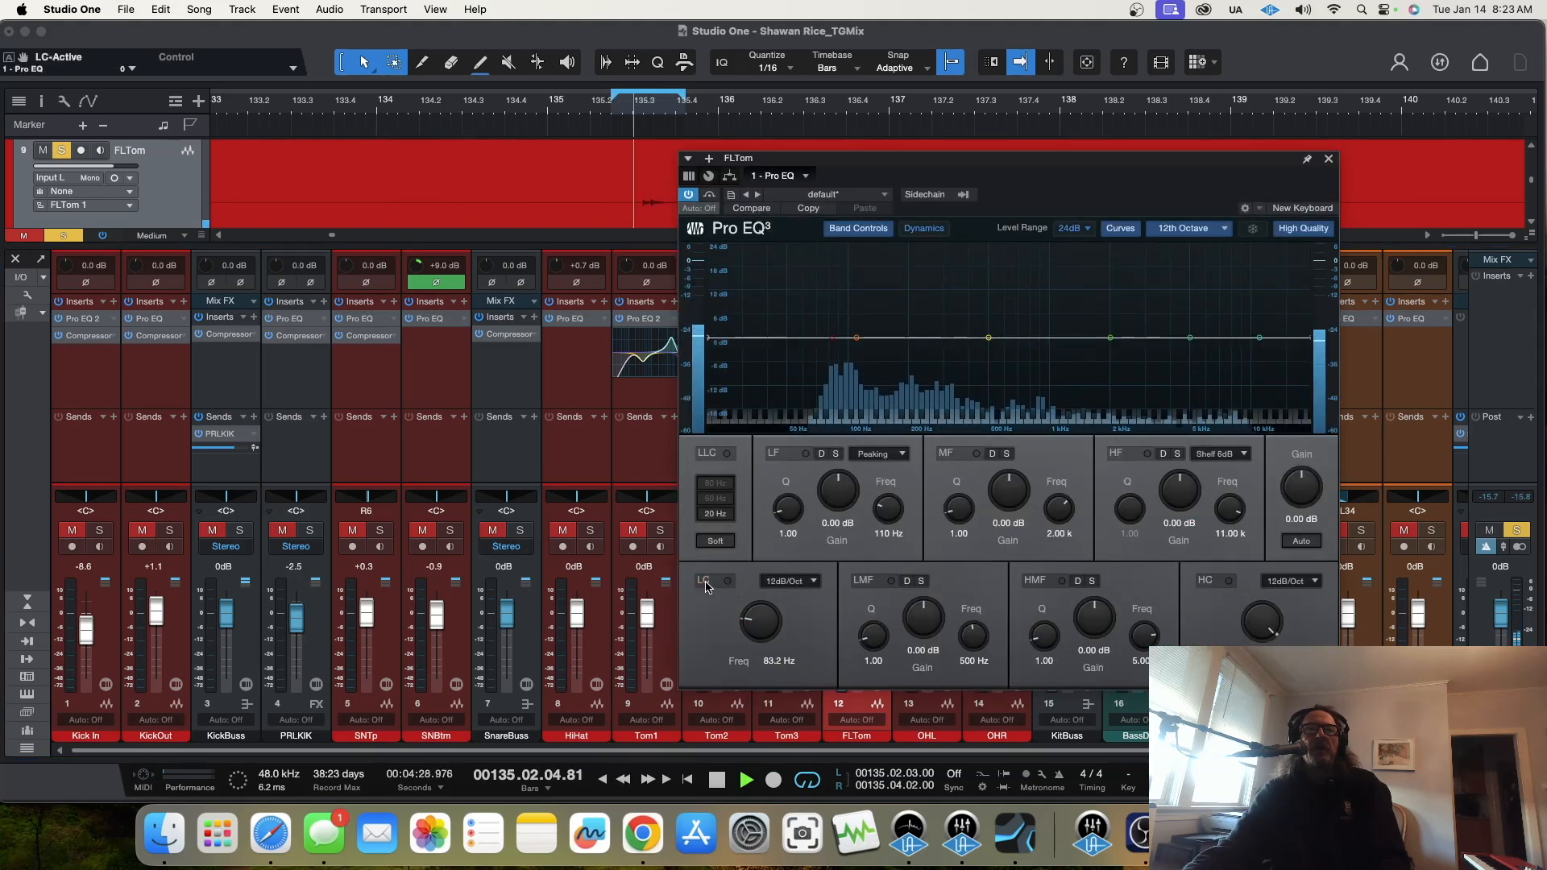
left_click_drag(833, 339, 782, 349)
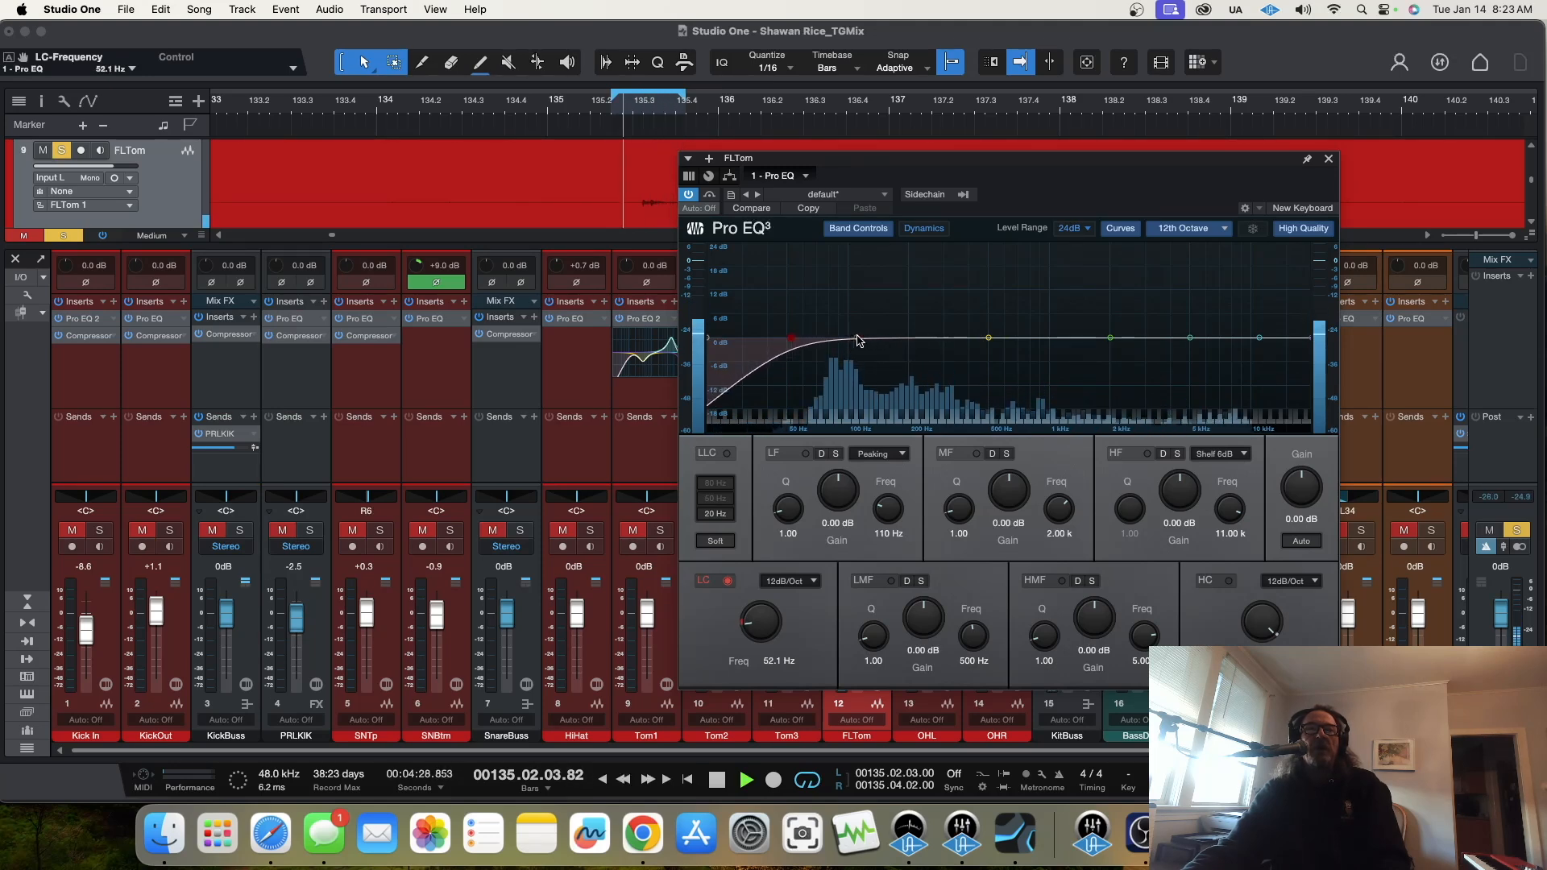
Step: Shape FLTom's EQ with LF +15.07 dB at 111 Hz, LMF -9.72 dB at 361 Hz, MF -4.17 dB at 706 Hz and HMF +6.94 dB
left_click_drag(857, 312, 860, 273)
left_click_drag(989, 337, 961, 377)
left_click_drag(1111, 338, 1020, 358)
mouse_move(1191, 339)
left_mouse_down()
mouse_move(1185, 284)
mouse_move(1205, 314)
left_mouse_up()
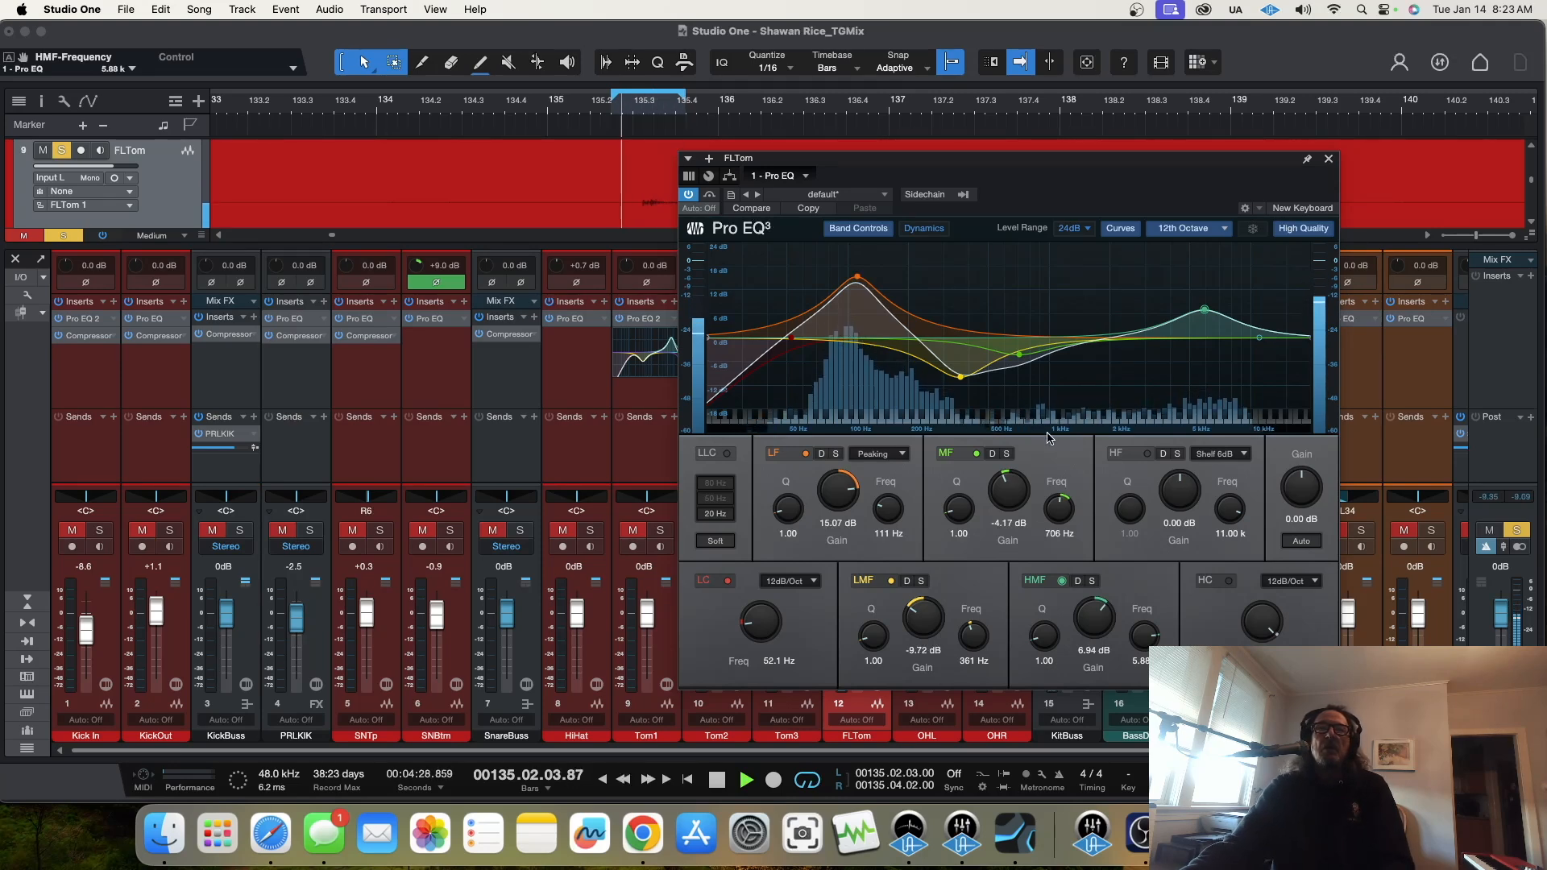
Step: Rework FLTom's EQ: LF -16.26 dB at 100 Hz with Q 24, LMF +11.90 dB at 79.6 Hz, MF -6.35 dB at 344 Hz; close it
left_click_drag(785, 514, 804, 329)
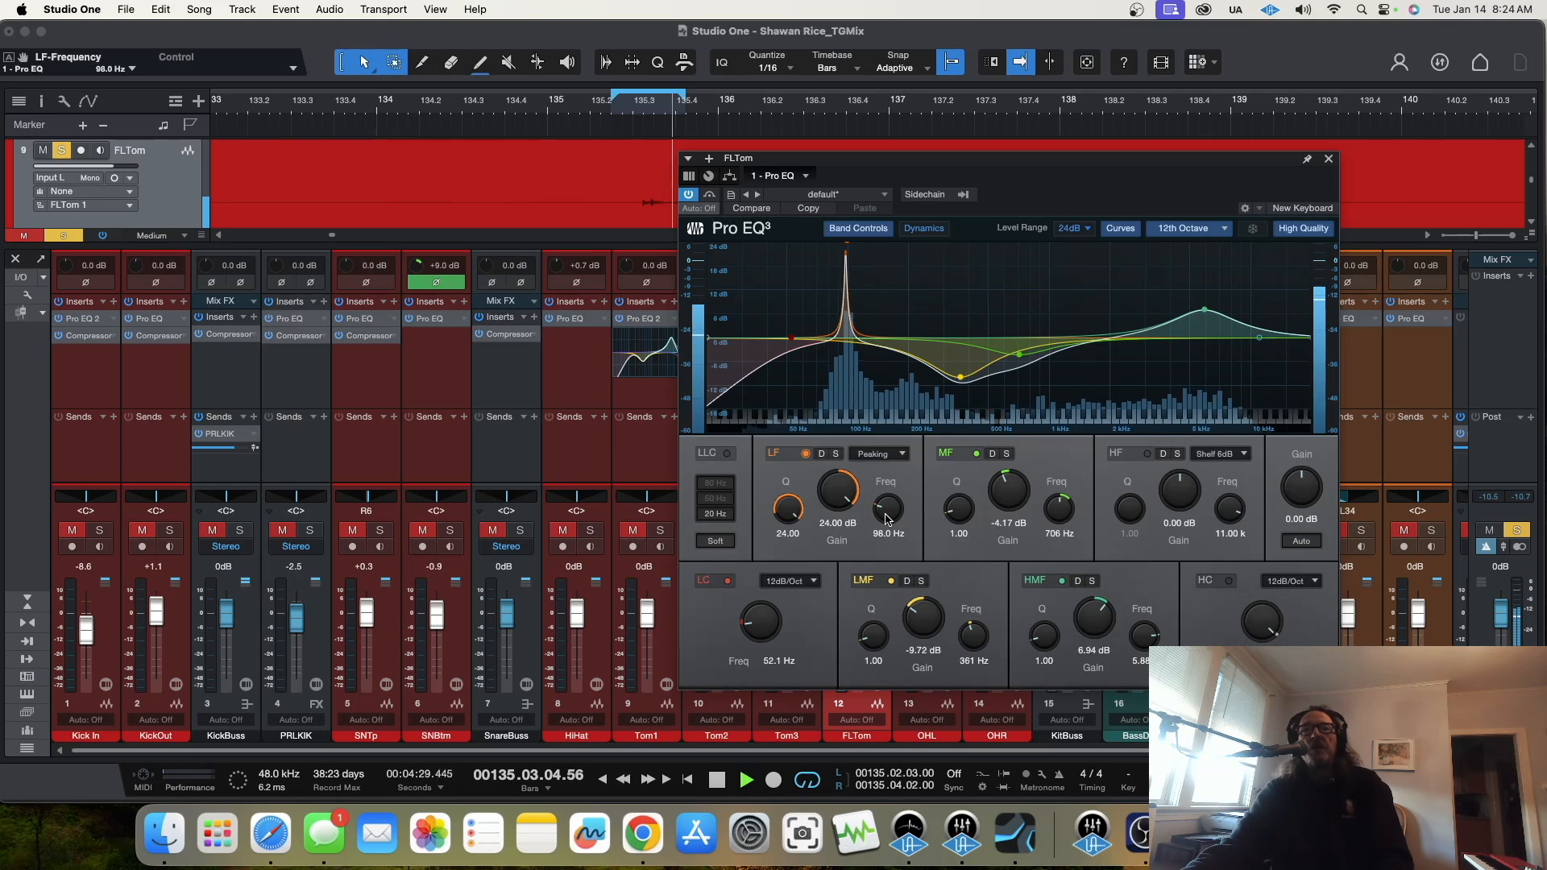
left_click_drag(838, 494, 837, 558)
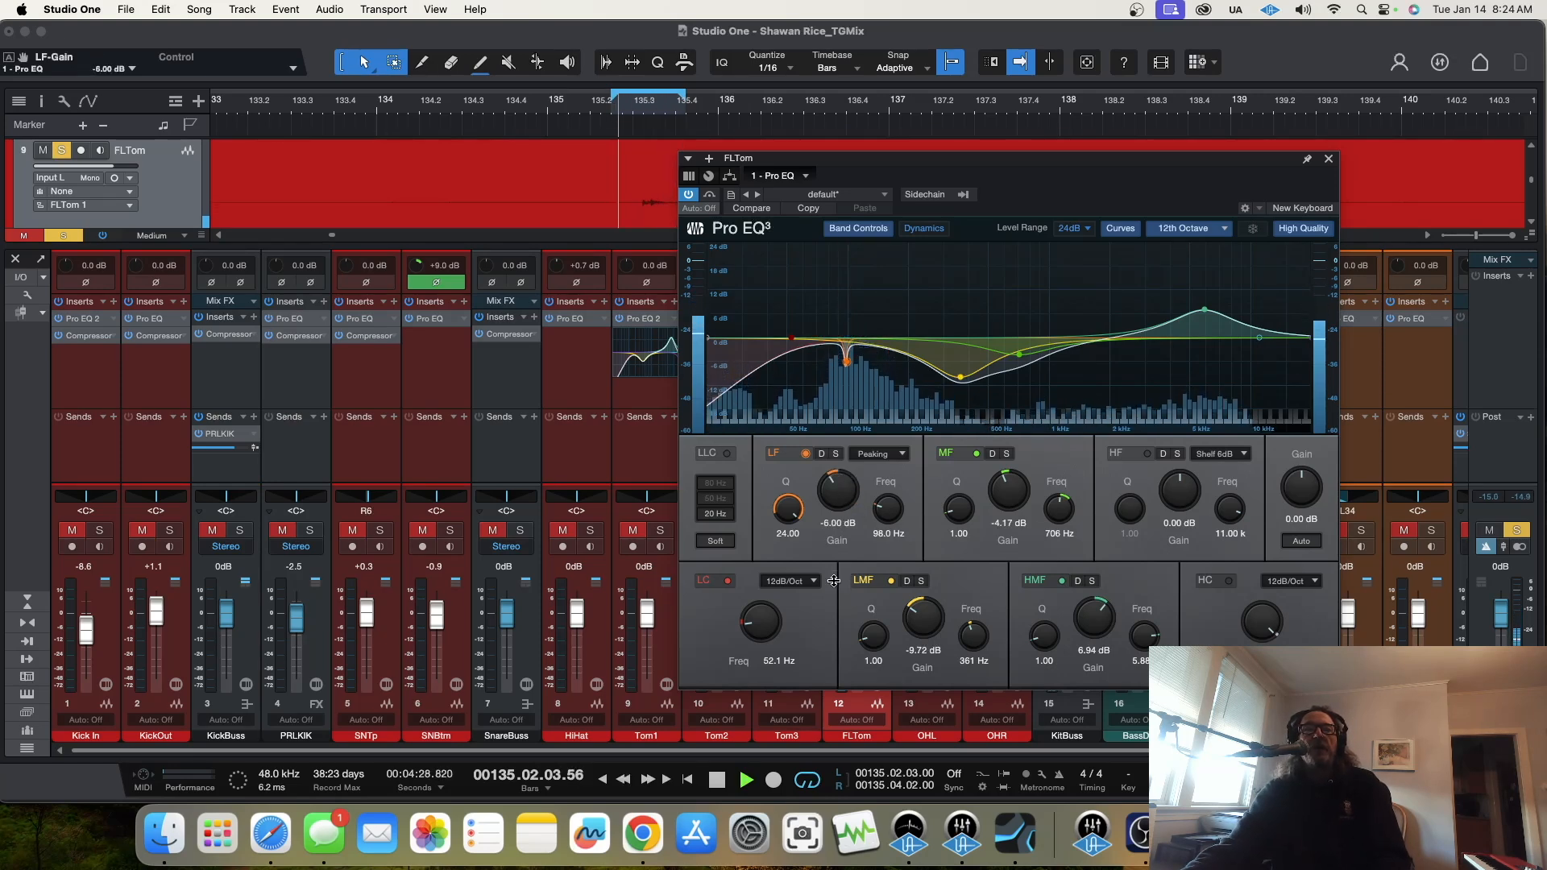
left_click_drag(961, 380, 846, 325)
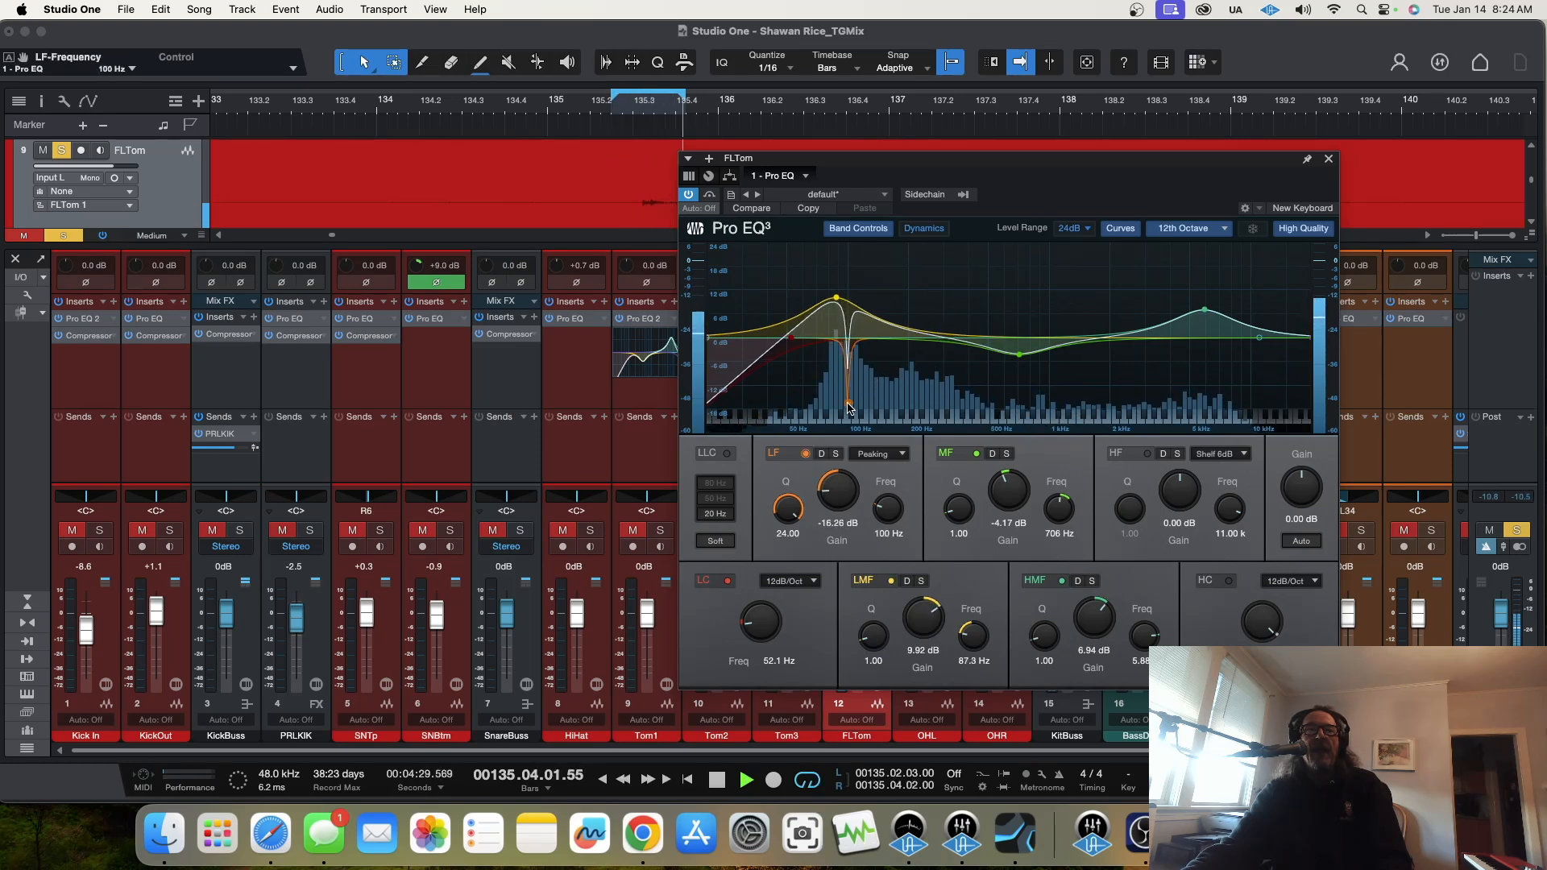
left_click_drag(838, 302, 846, 298)
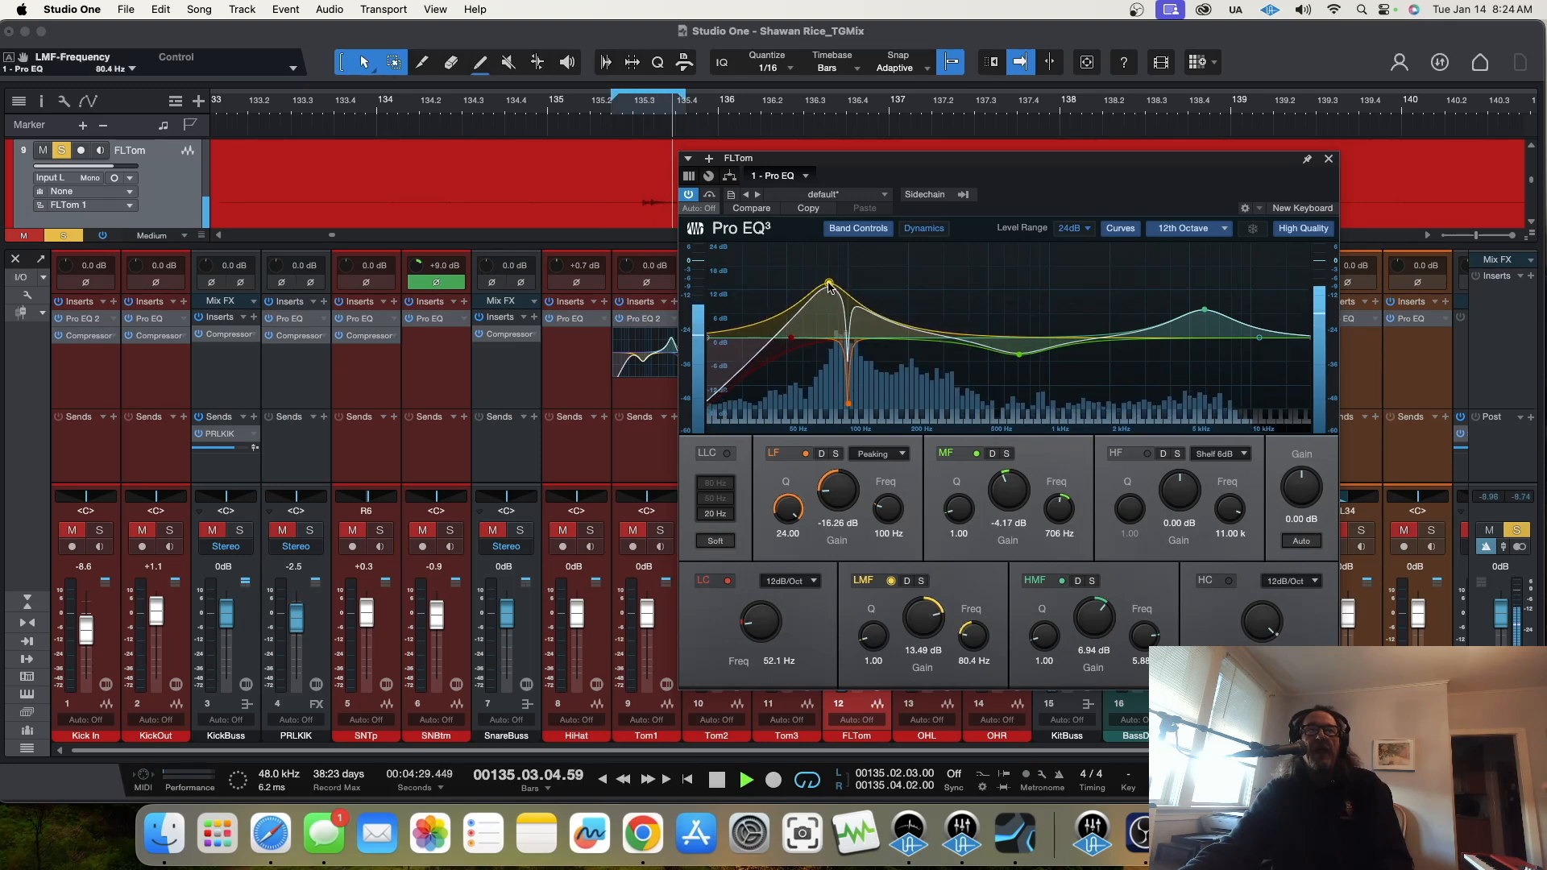
left_click_drag(1021, 359, 958, 368)
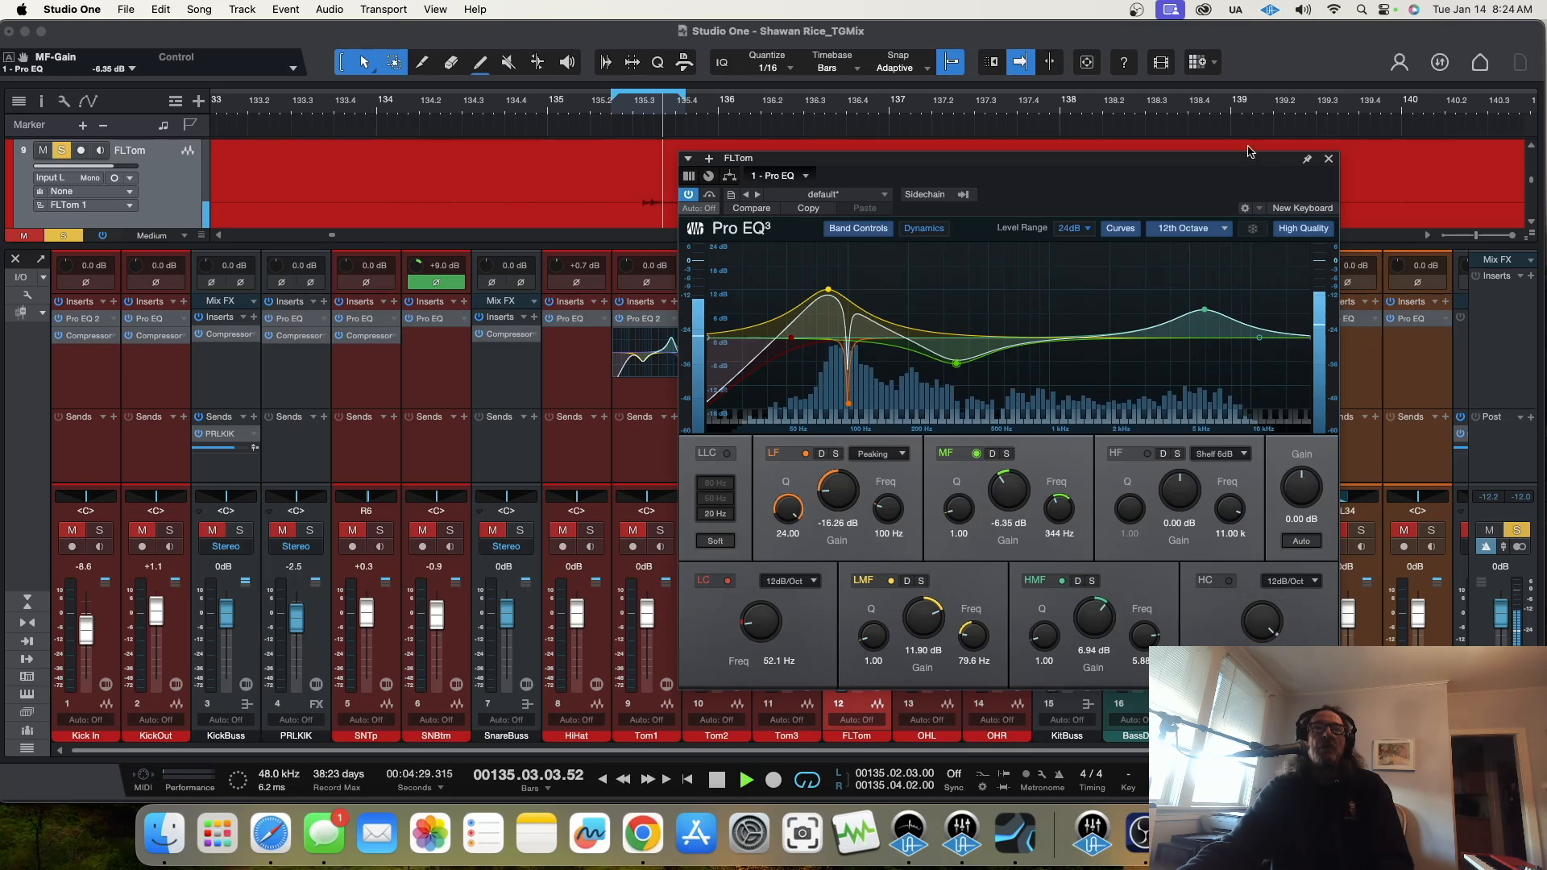
left_click(1329, 158)
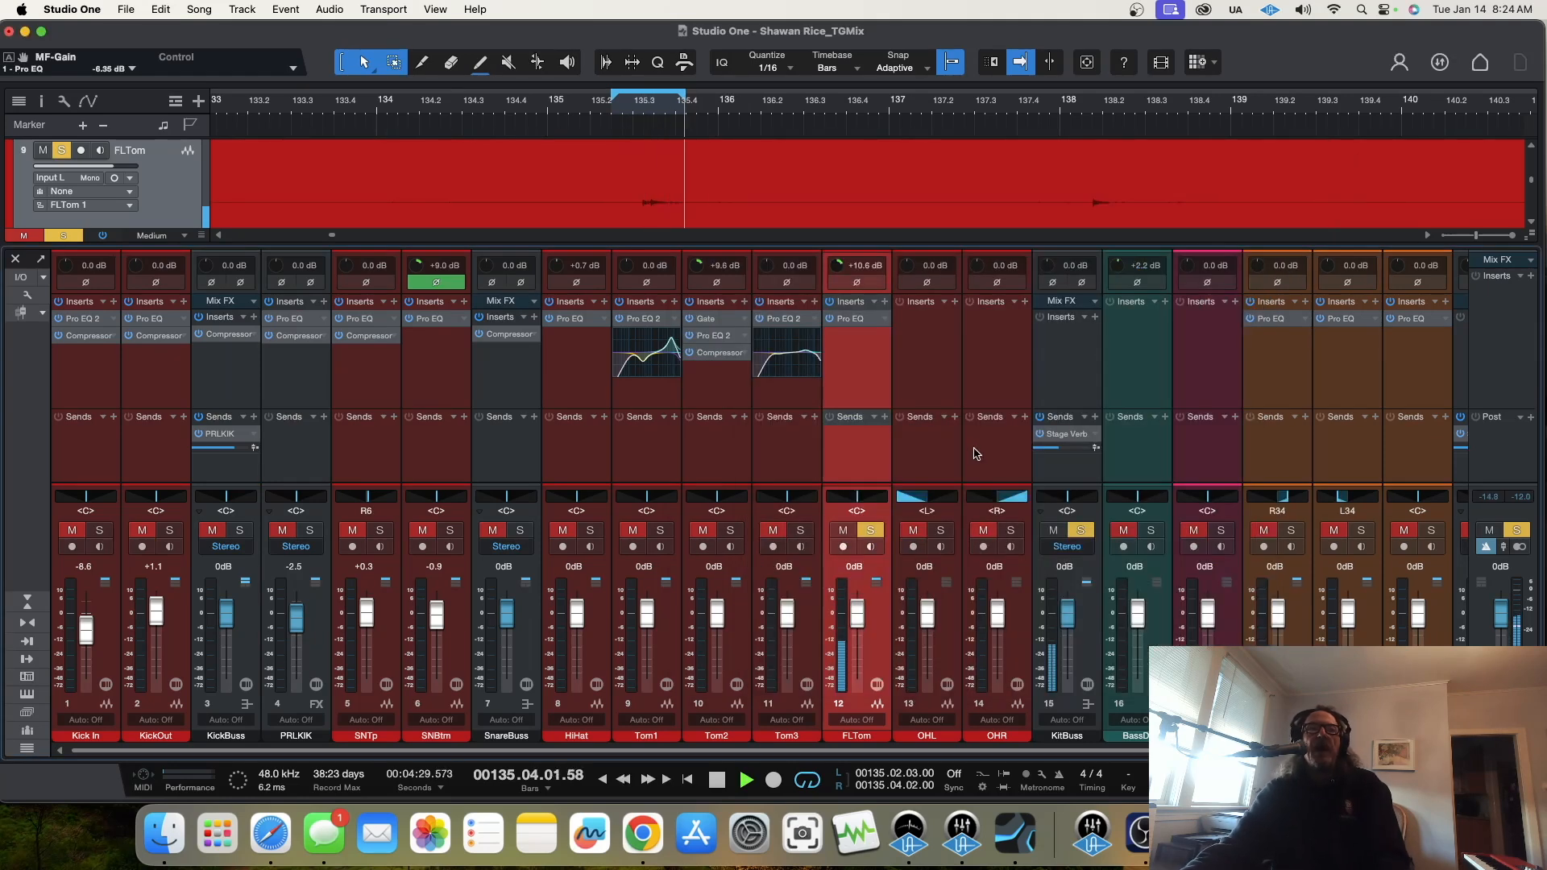
Step: Insert a Compressor on FLTom with threshold -21.52 dB, ratio 5.4:1 and makeup gain 3.36 dB, and close its window
left_click(886, 302)
left_click(963, 414)
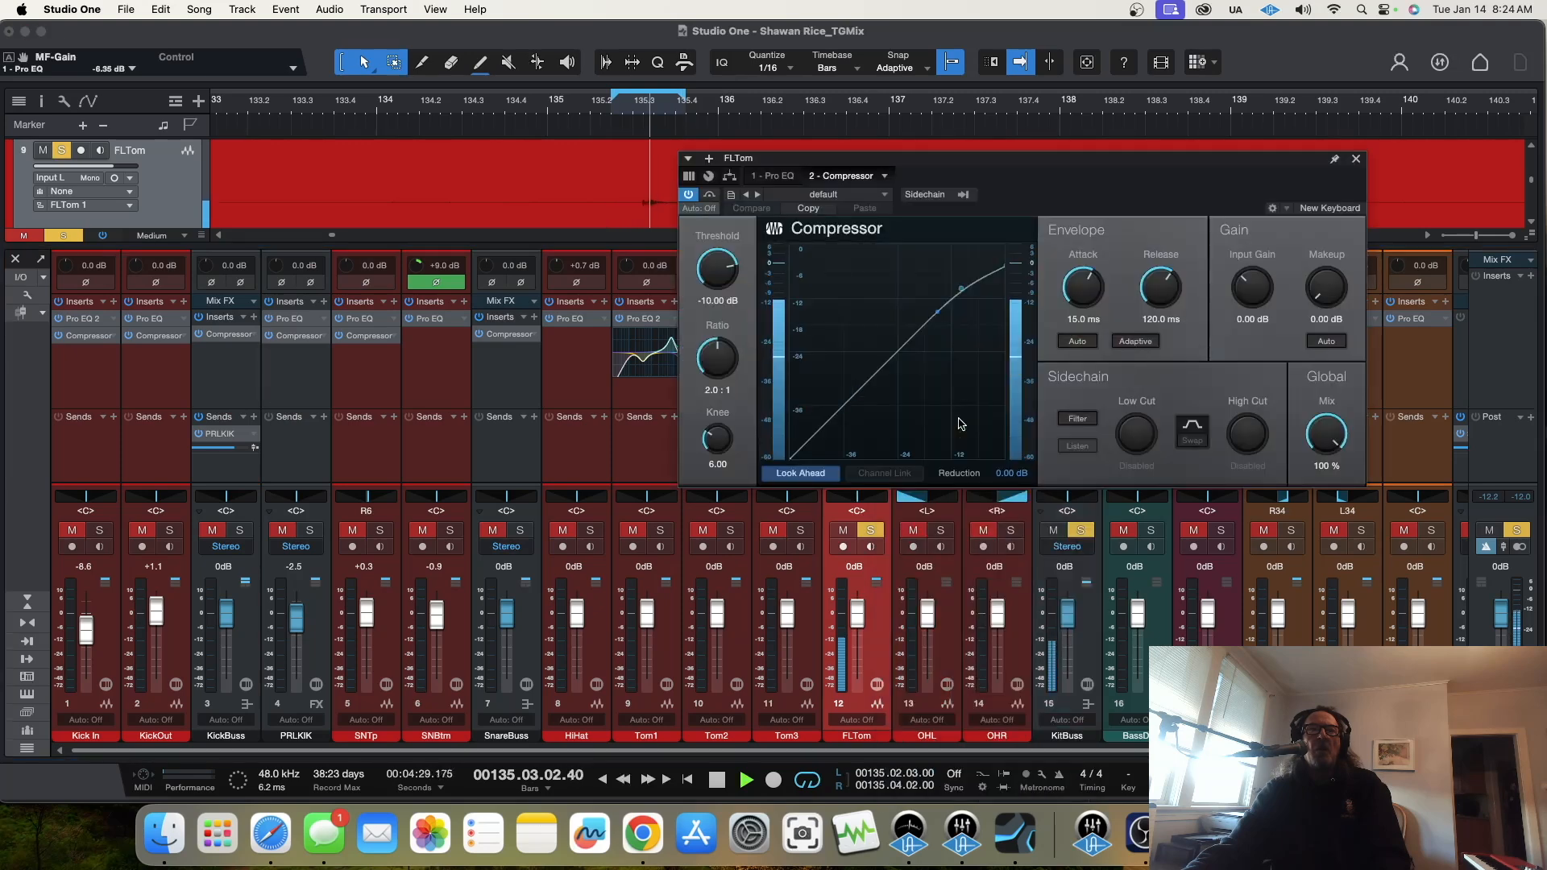
left_click_drag(717, 270, 717, 295)
left_click_drag(724, 364, 725, 344)
left_click_drag(1314, 292, 1315, 282)
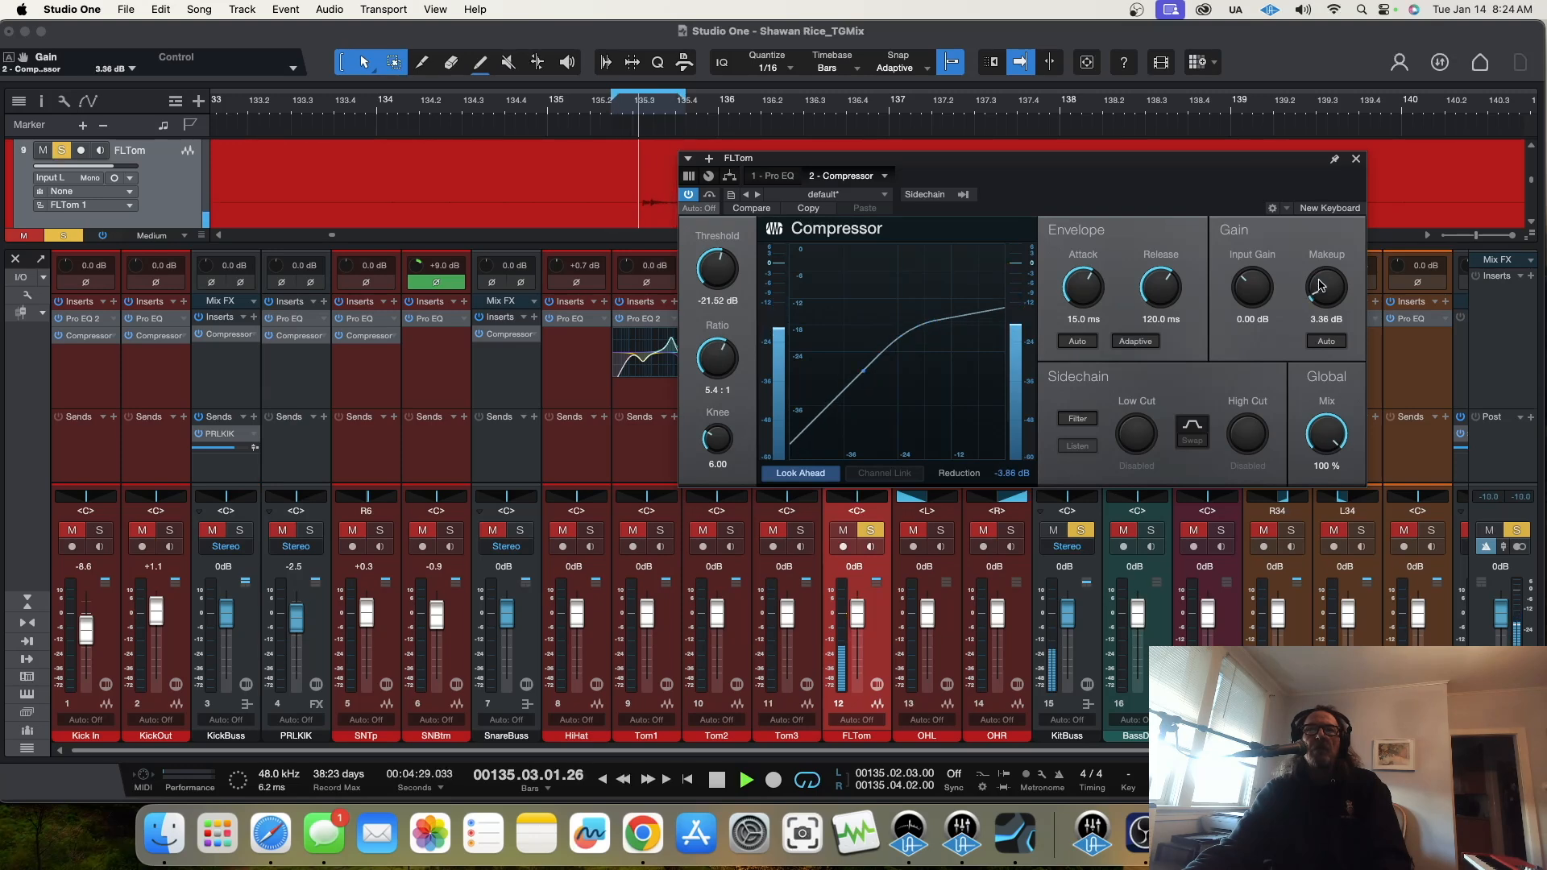
left_click(1356, 159)
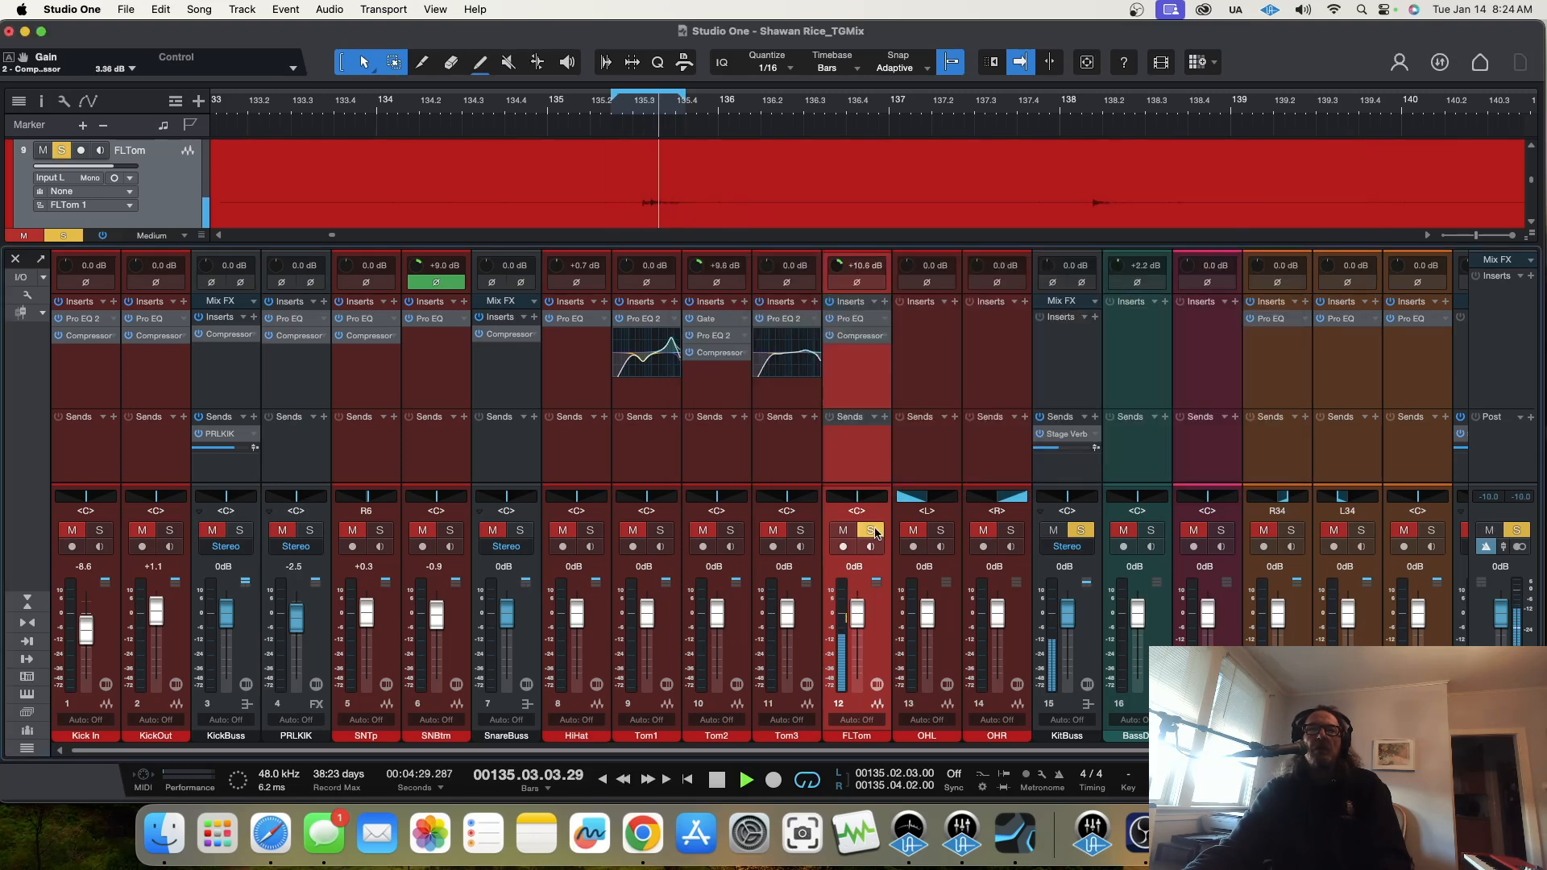
Step: Unsolo FLTom, set its fader to -0.9 dB and its pan to L40 in the full mix, and stop playback
left_click(872, 531)
left_click_drag(861, 622, 861, 623)
left_click_drag(849, 502, 844, 503)
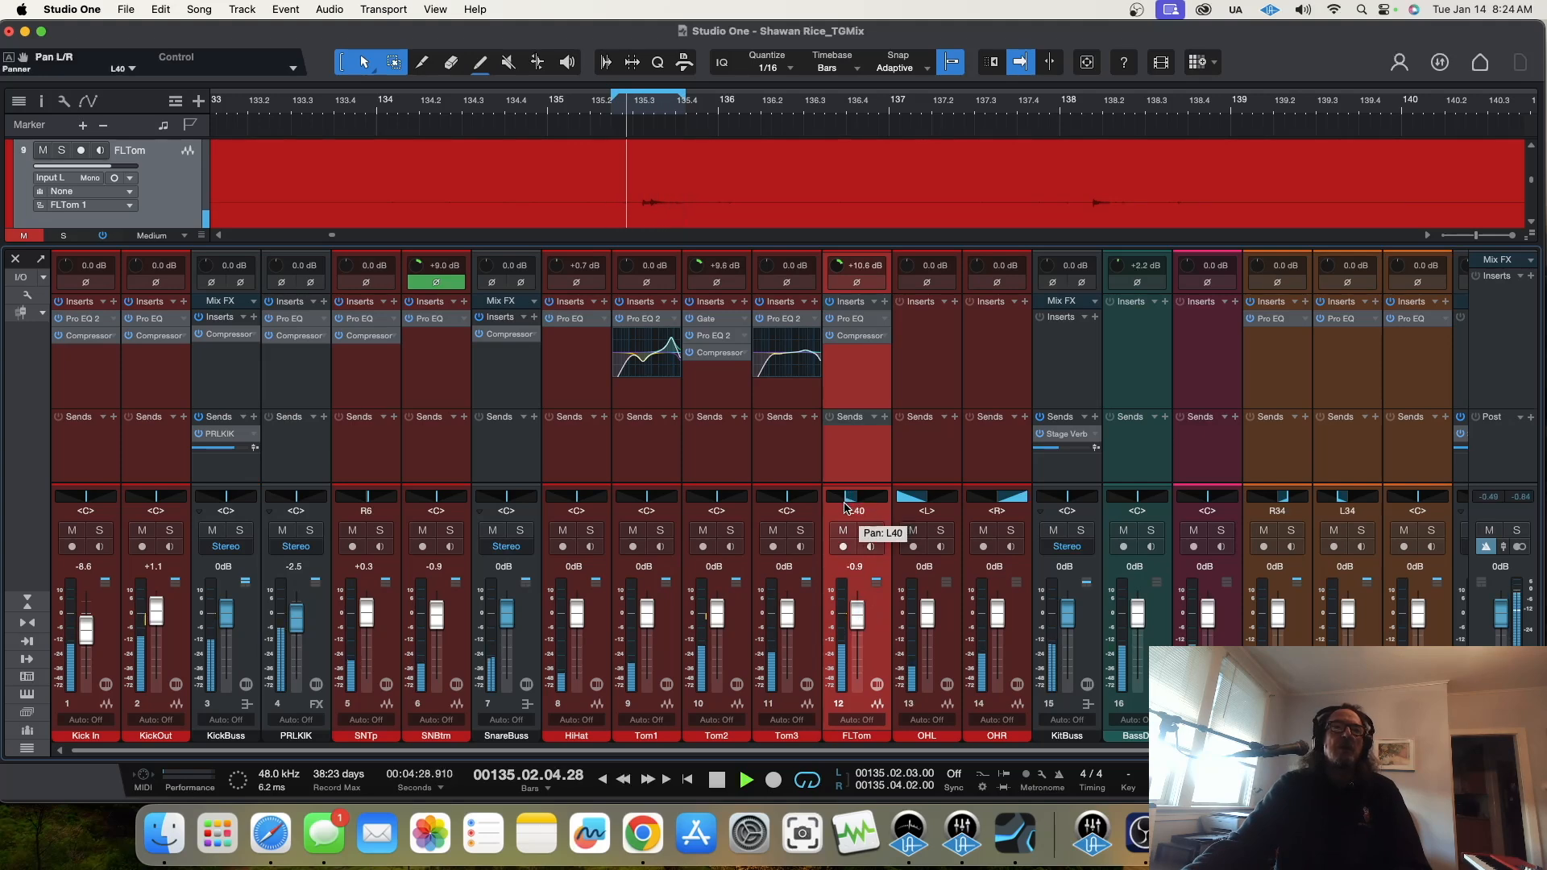
key("space")
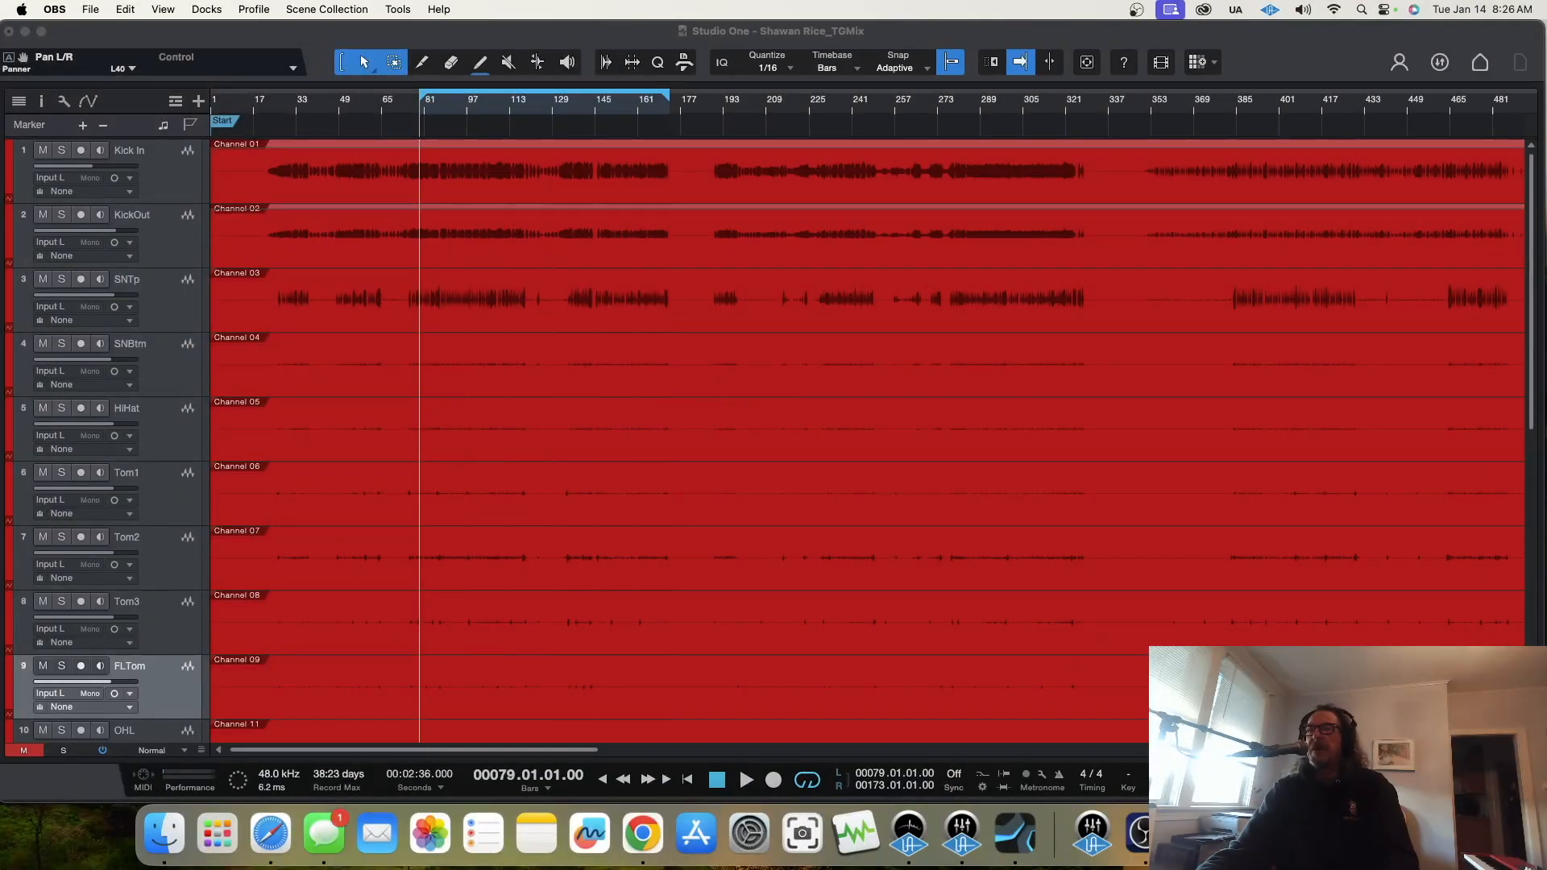
Step: Show the mixer, start playback from bar 79 and solo the OHL and OHR overhead channels
key("F3")
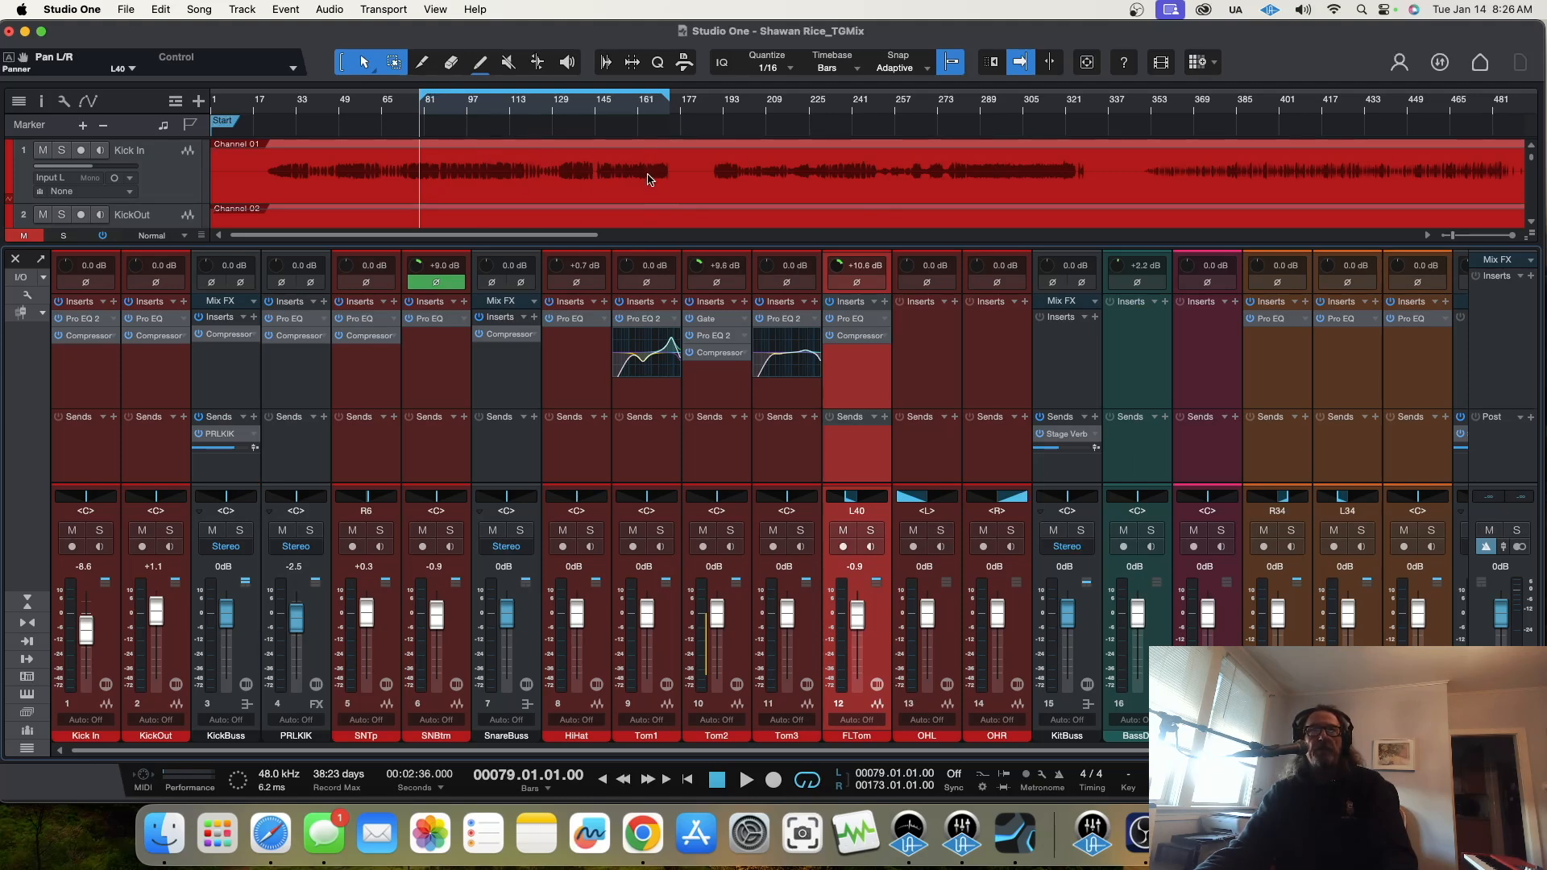
key("space")
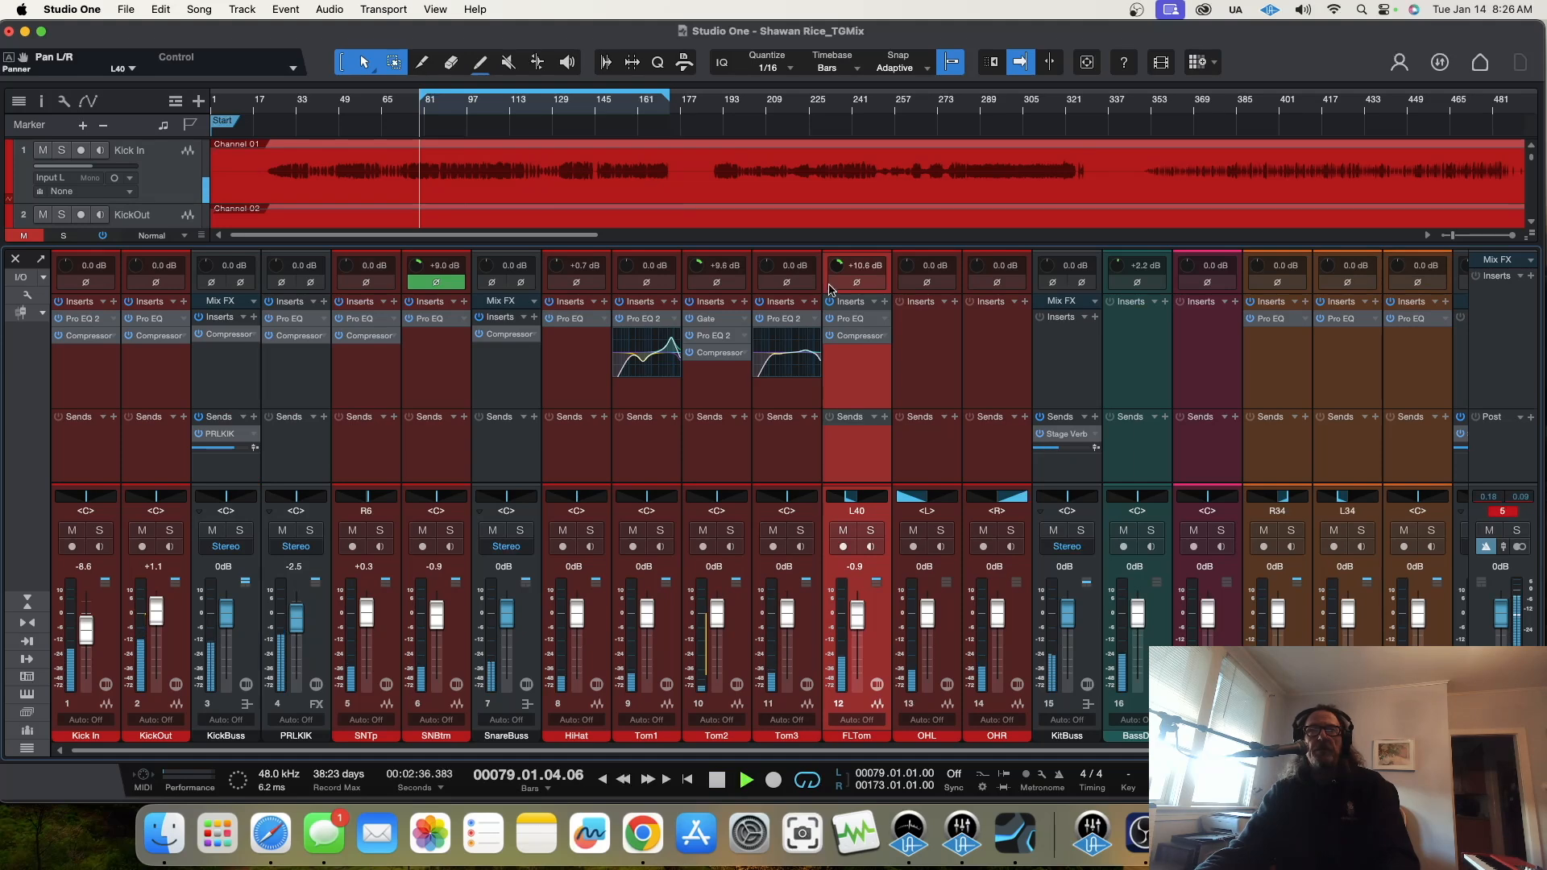
left_click(1080, 530)
left_click(871, 530)
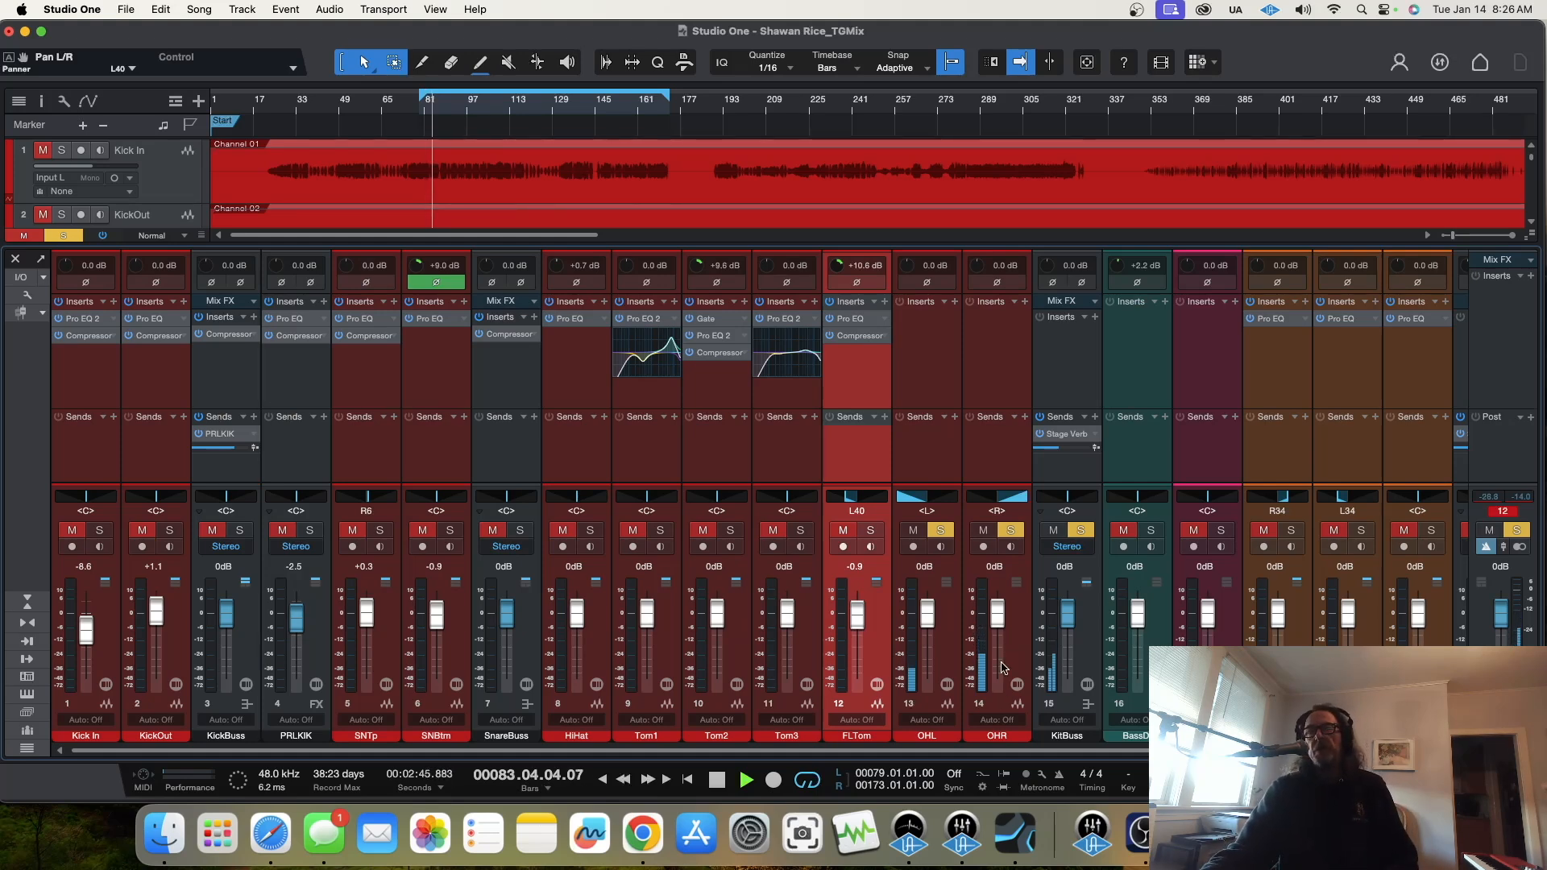
Step: Balance the overheads by setting the input gain to +5.3 dB on OHL and -1.9 dB on OHR
left_click(1026, 645)
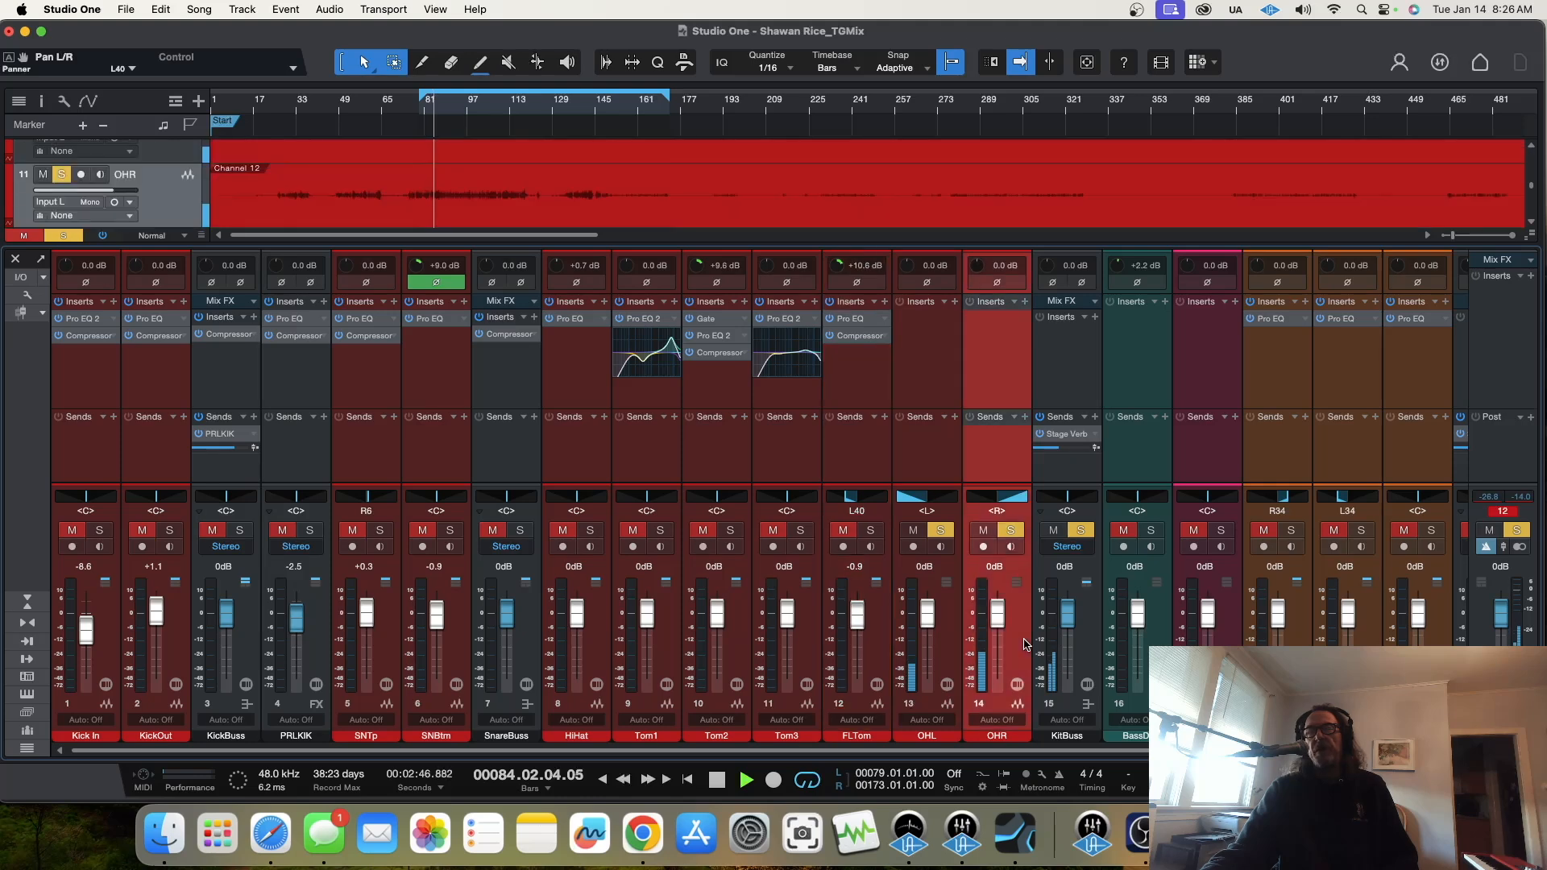
left_click(951, 649)
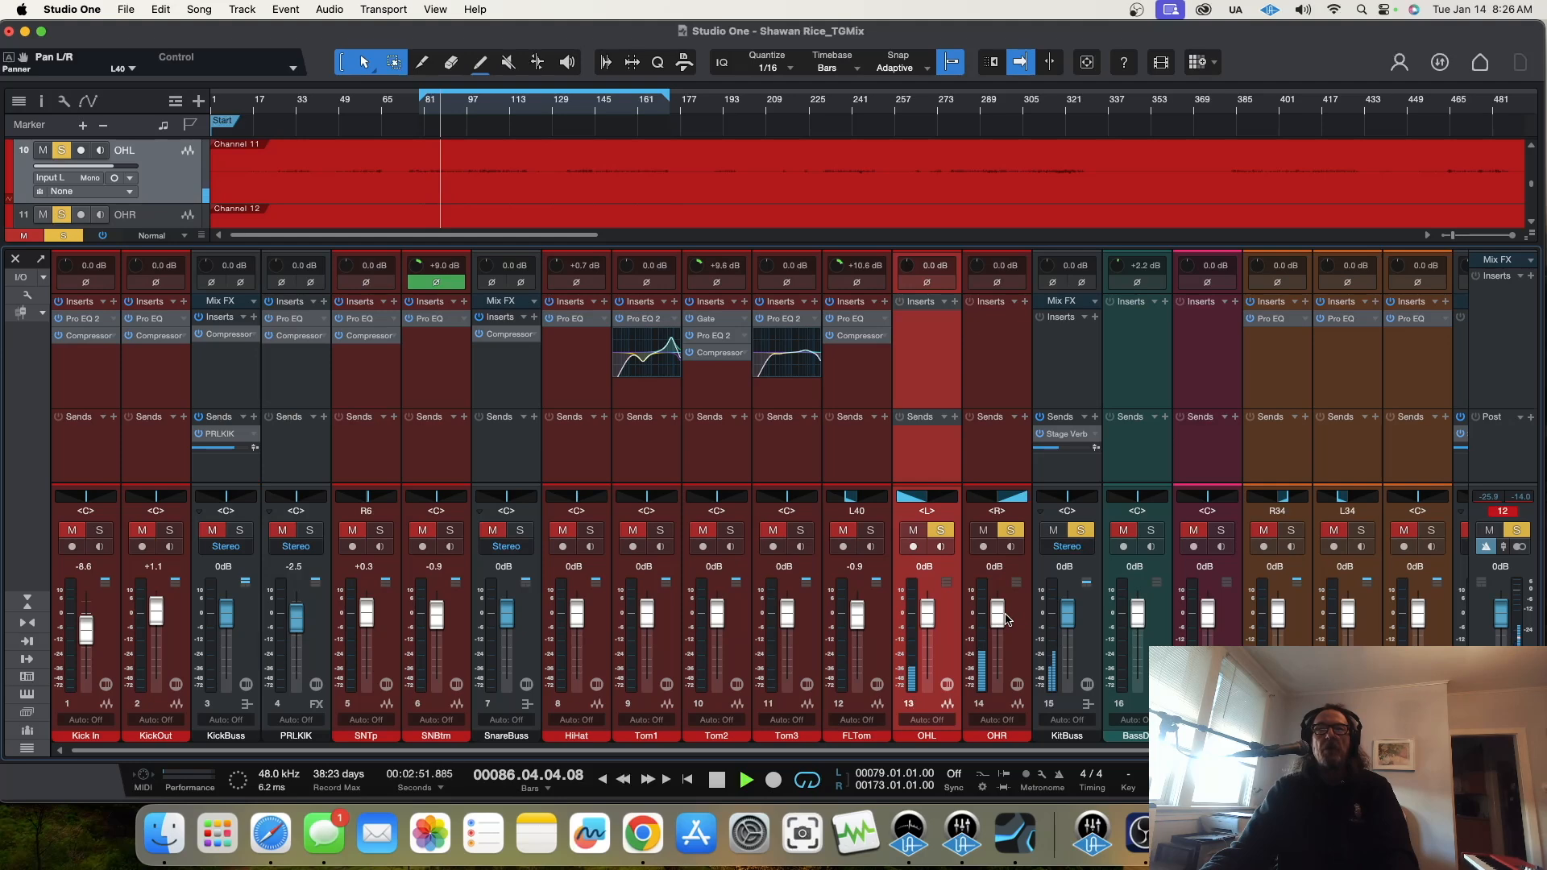
left_click_drag(908, 272, 908, 252)
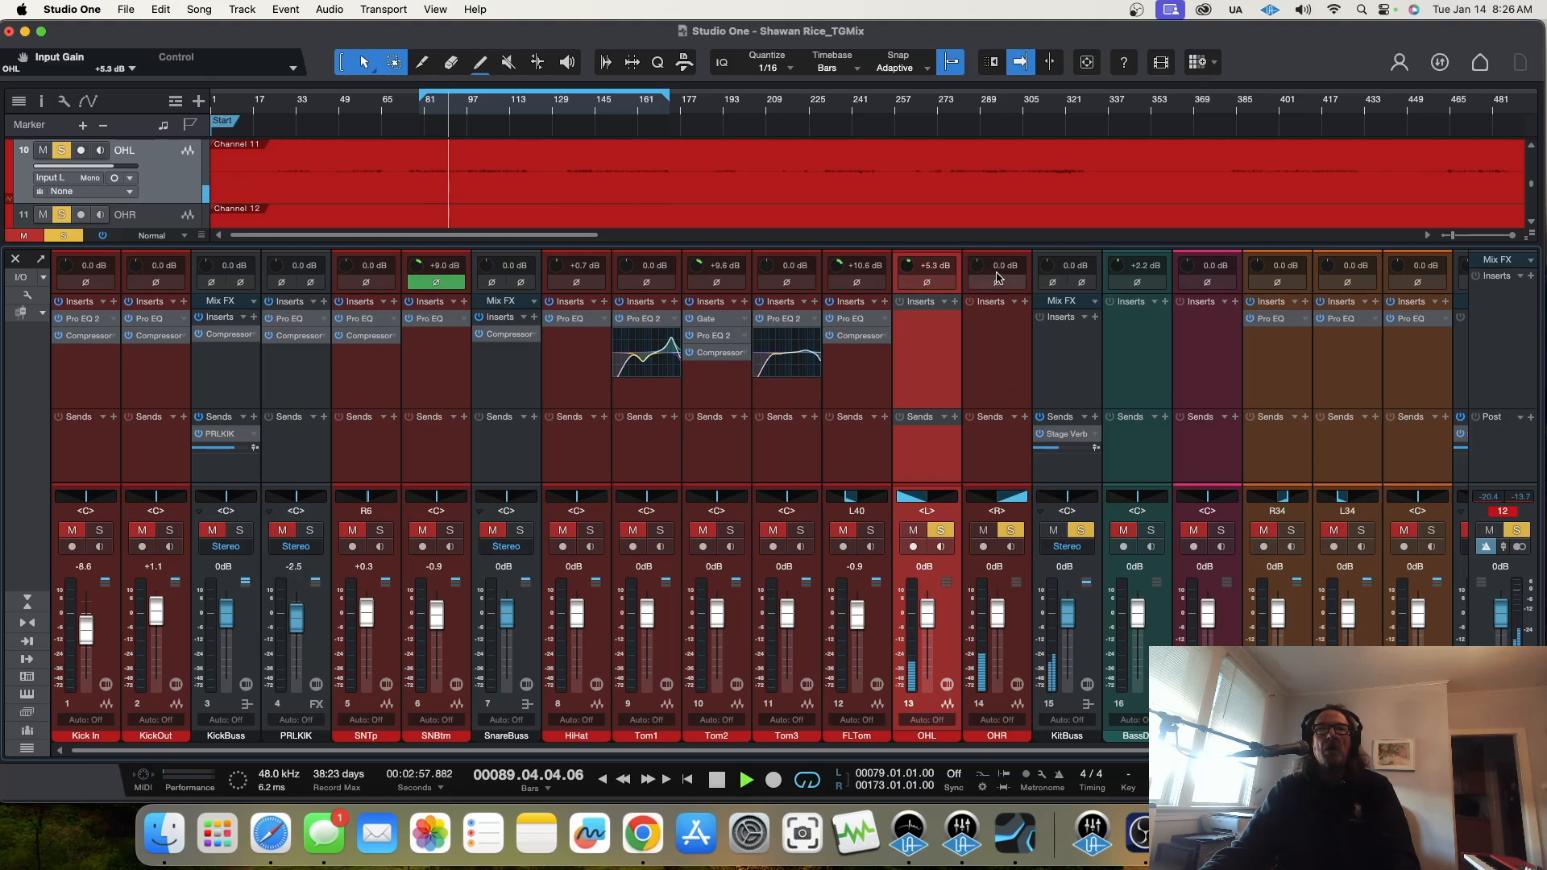
left_click_drag(975, 272, 975, 274)
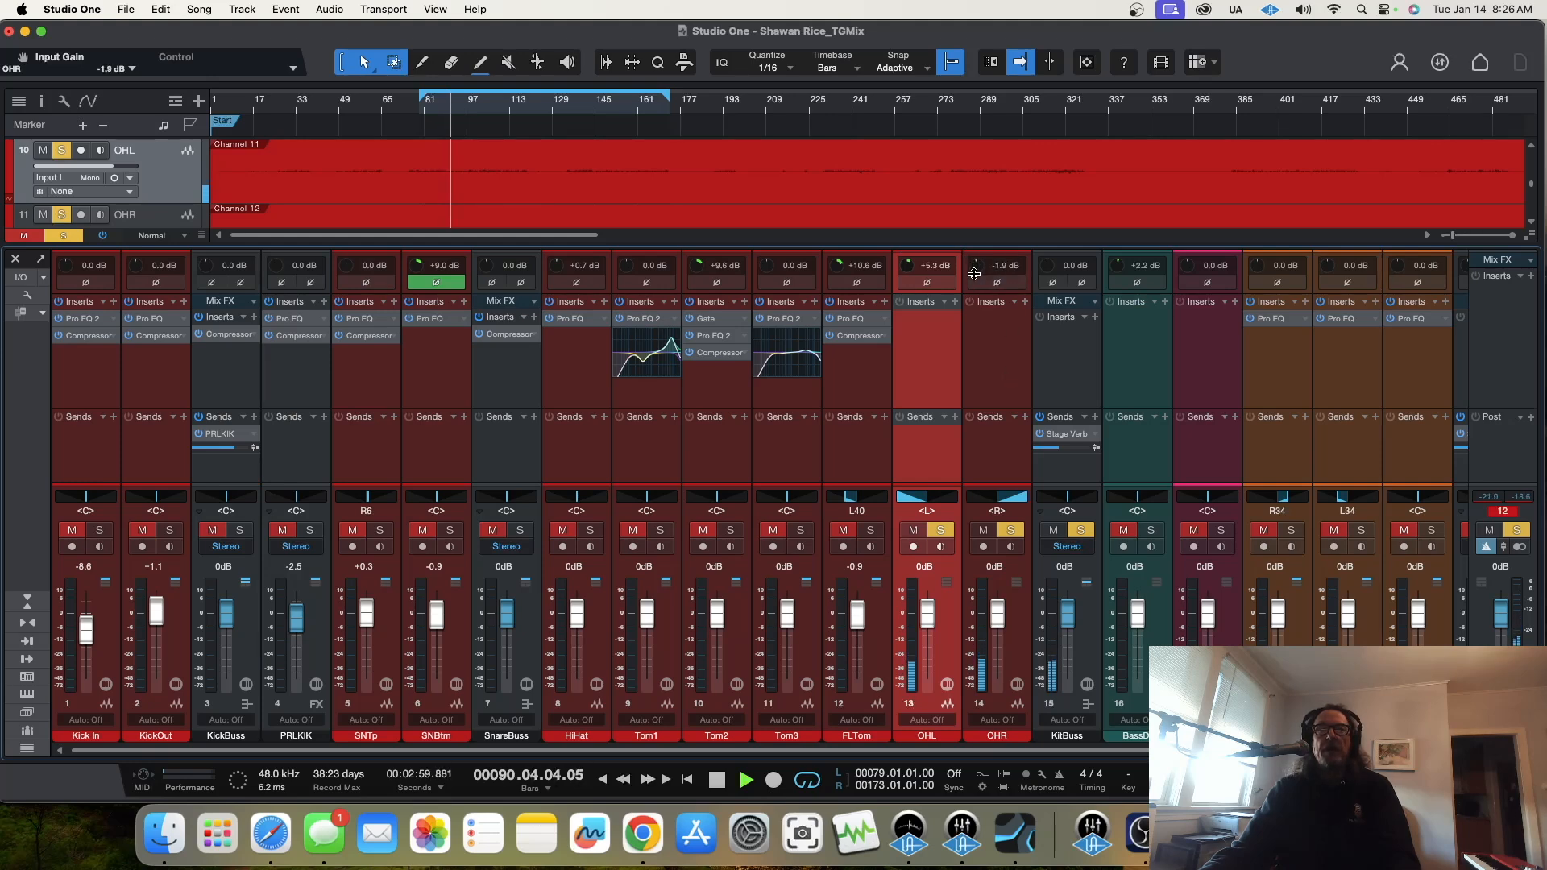
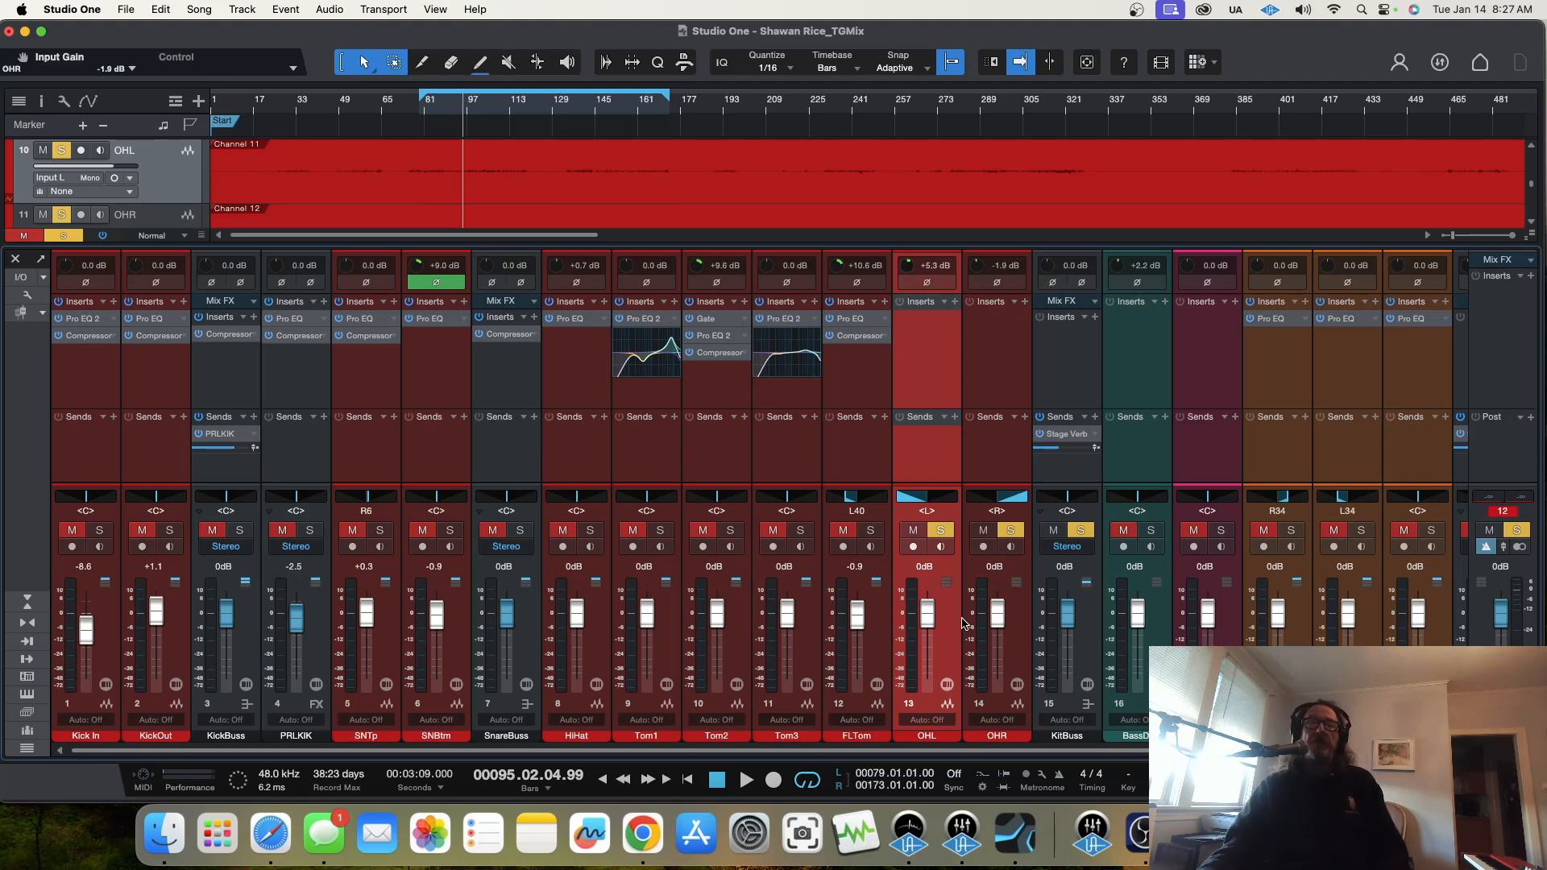
Step: Insert a Pro EQ on OHL, enable its low cut at 326 Hz and start playback
left_click(954, 307)
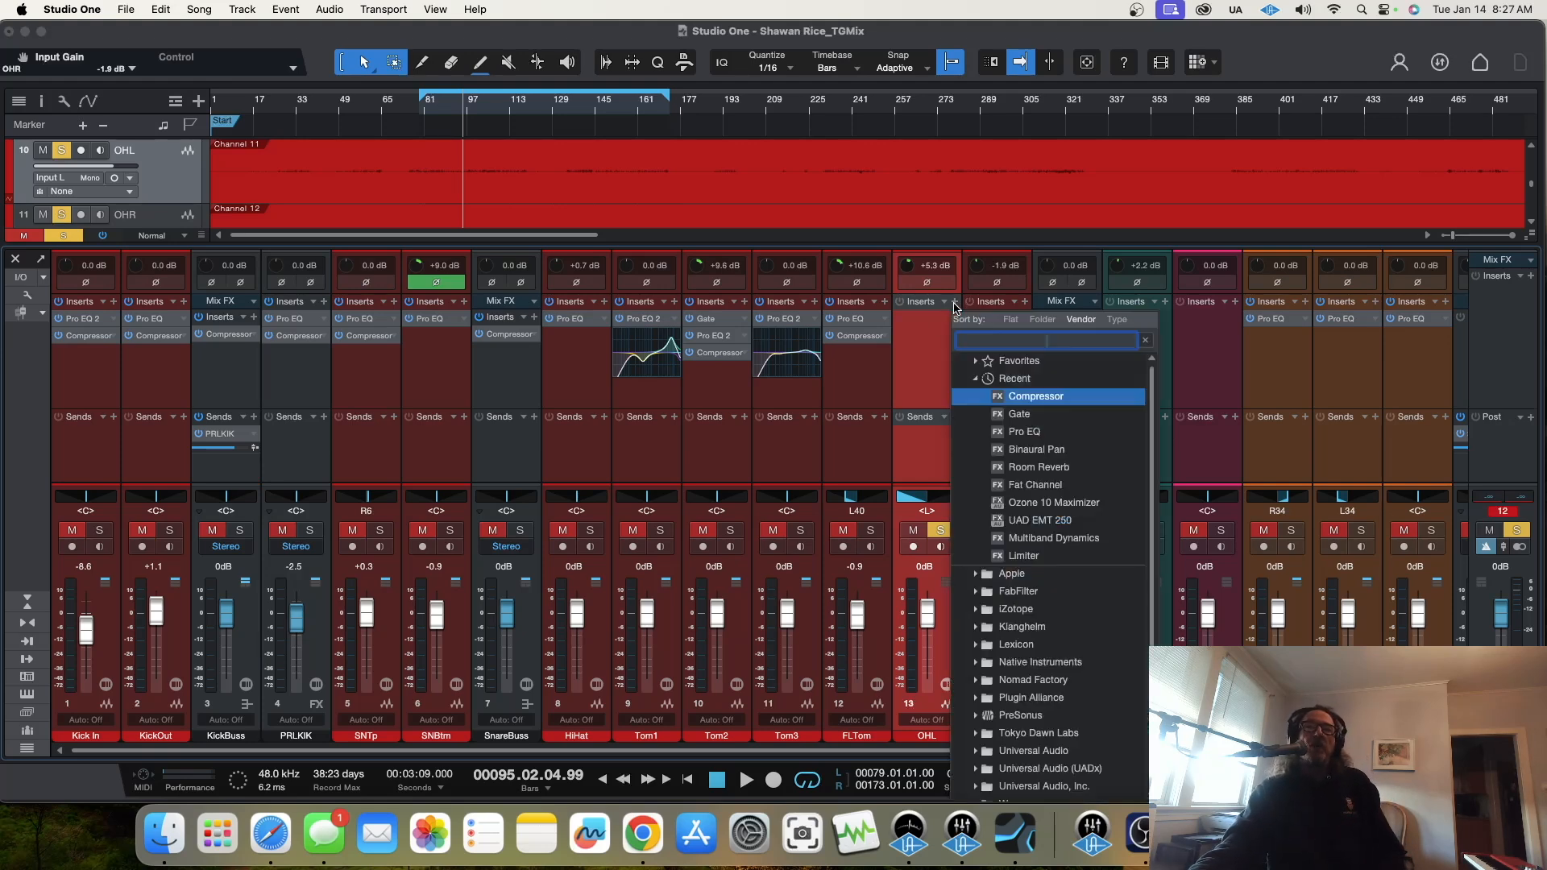
left_click(1023, 427)
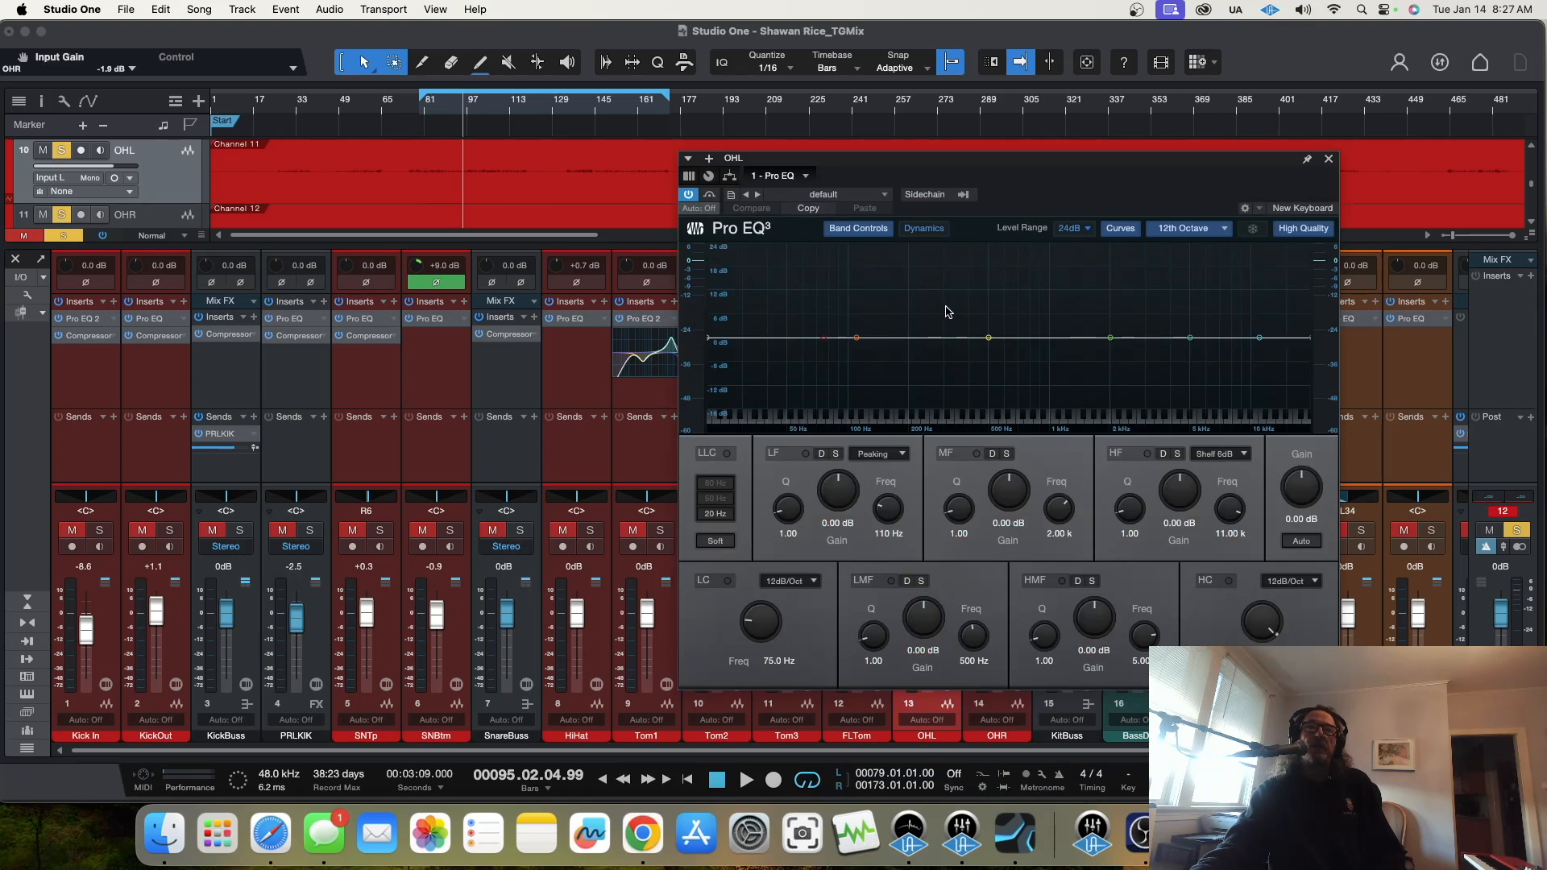
left_click_drag(827, 344, 967, 358)
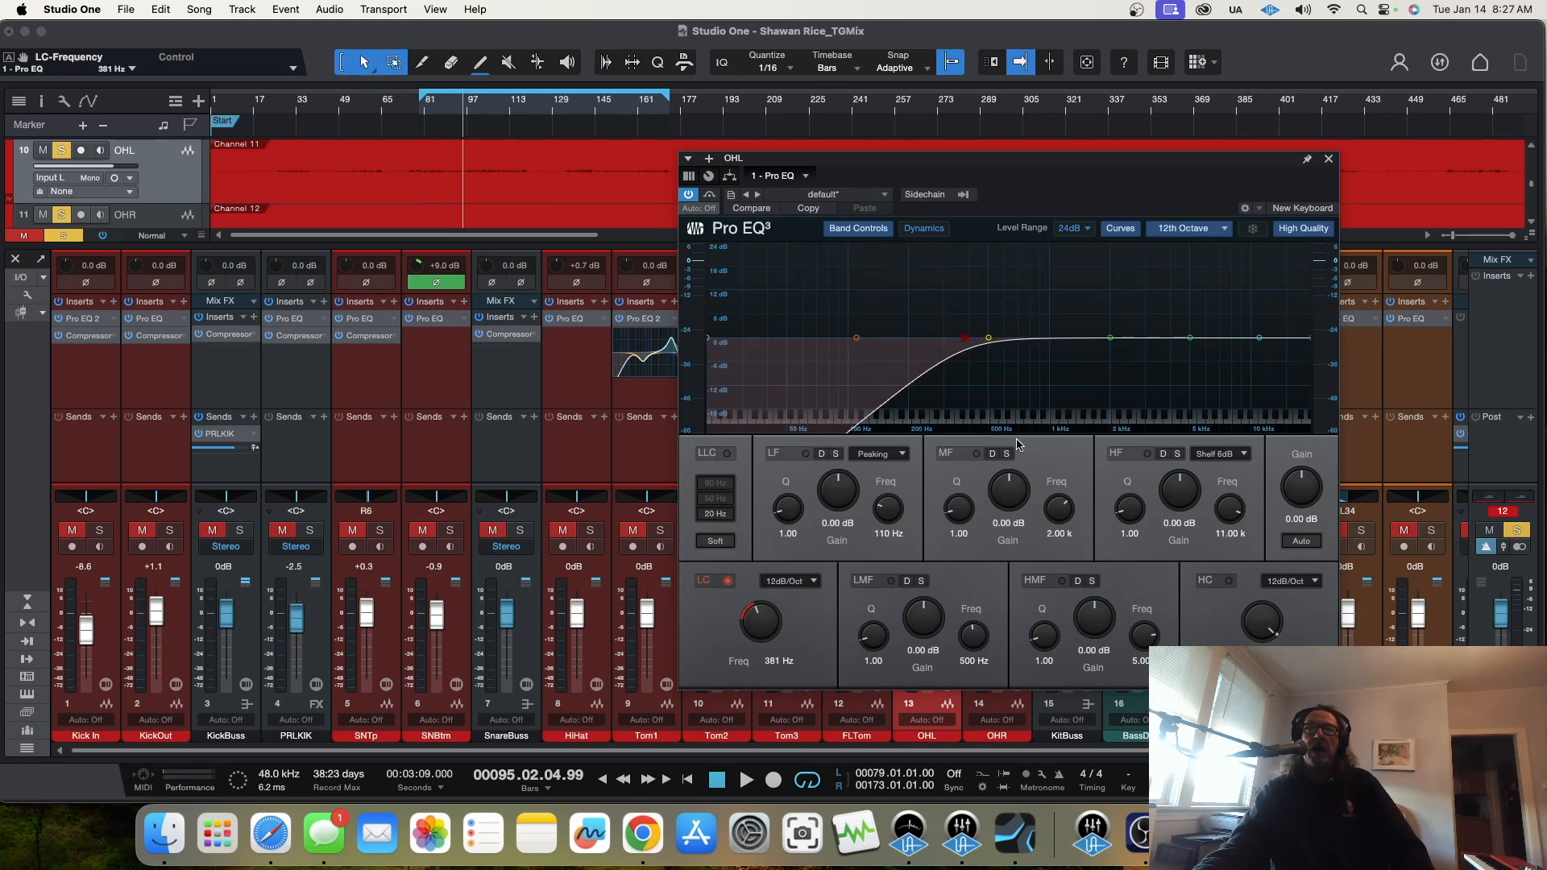
left_click_drag(966, 339, 952, 340)
key("space")
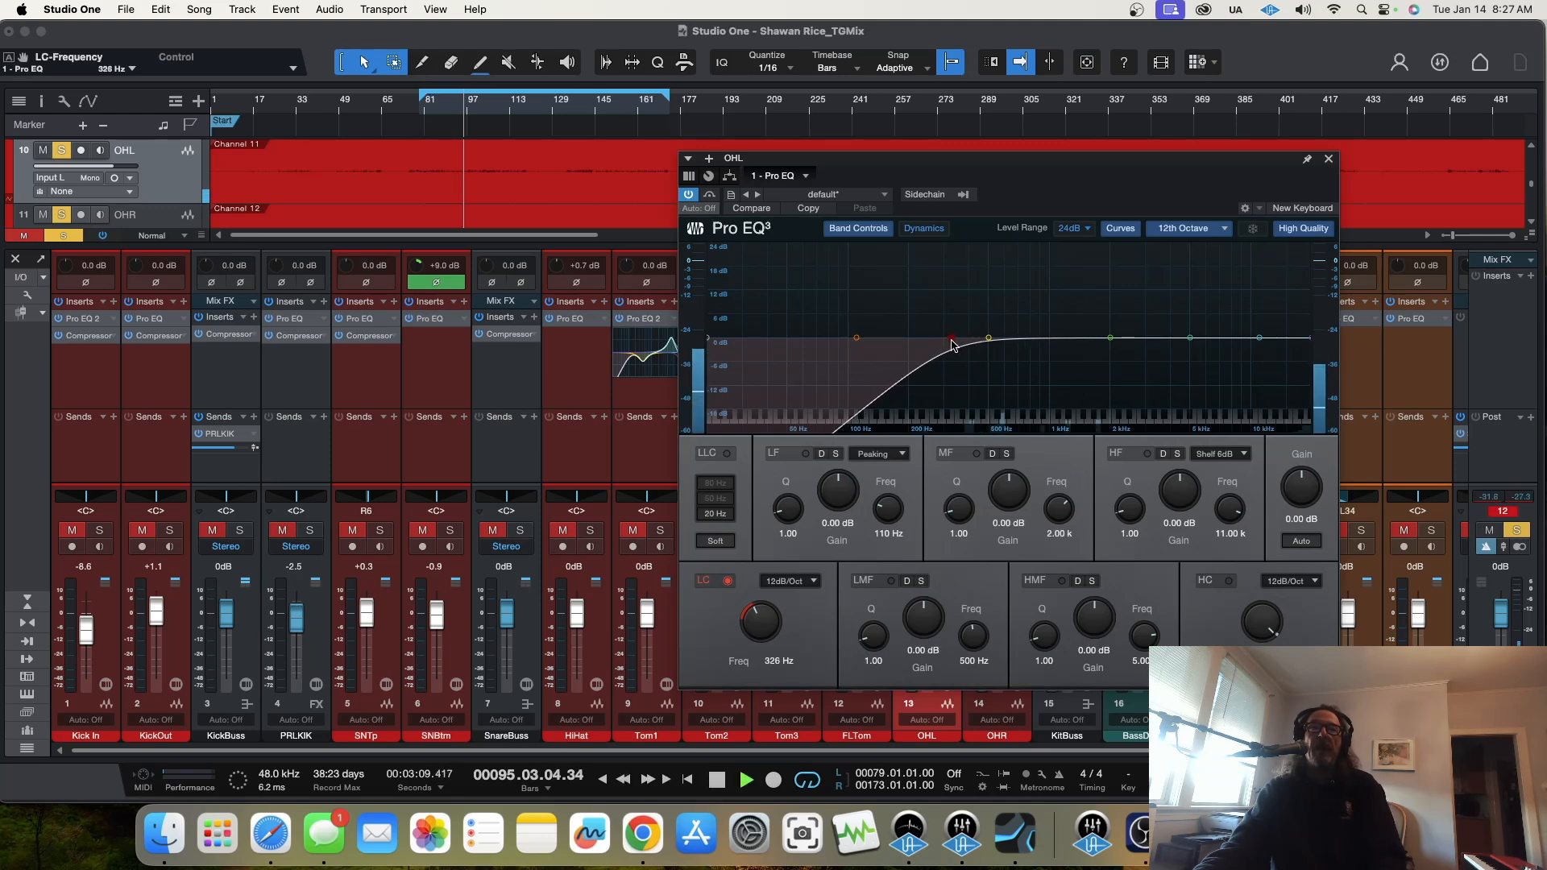
Step: Move the EQ window clear of the overhead channels and copy OHL's Pro EQ to OHR, undoing a misplaced first attempt
left_click_drag(1151, 160, 494, 89)
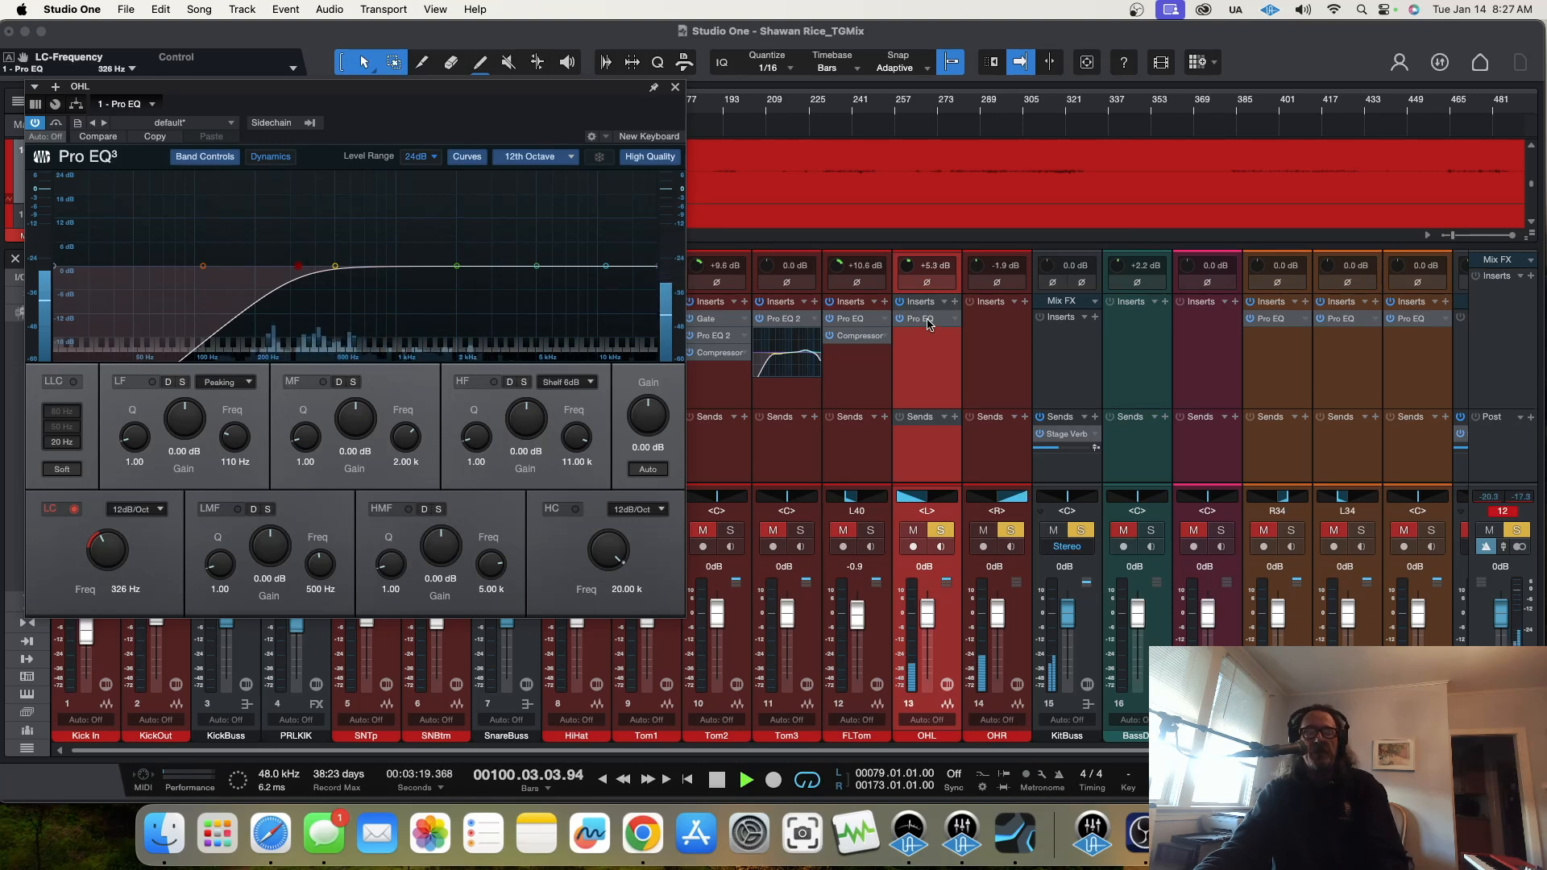
left_click_drag(930, 321, 1004, 331)
key("super+z")
left_click_drag(921, 324, 998, 321)
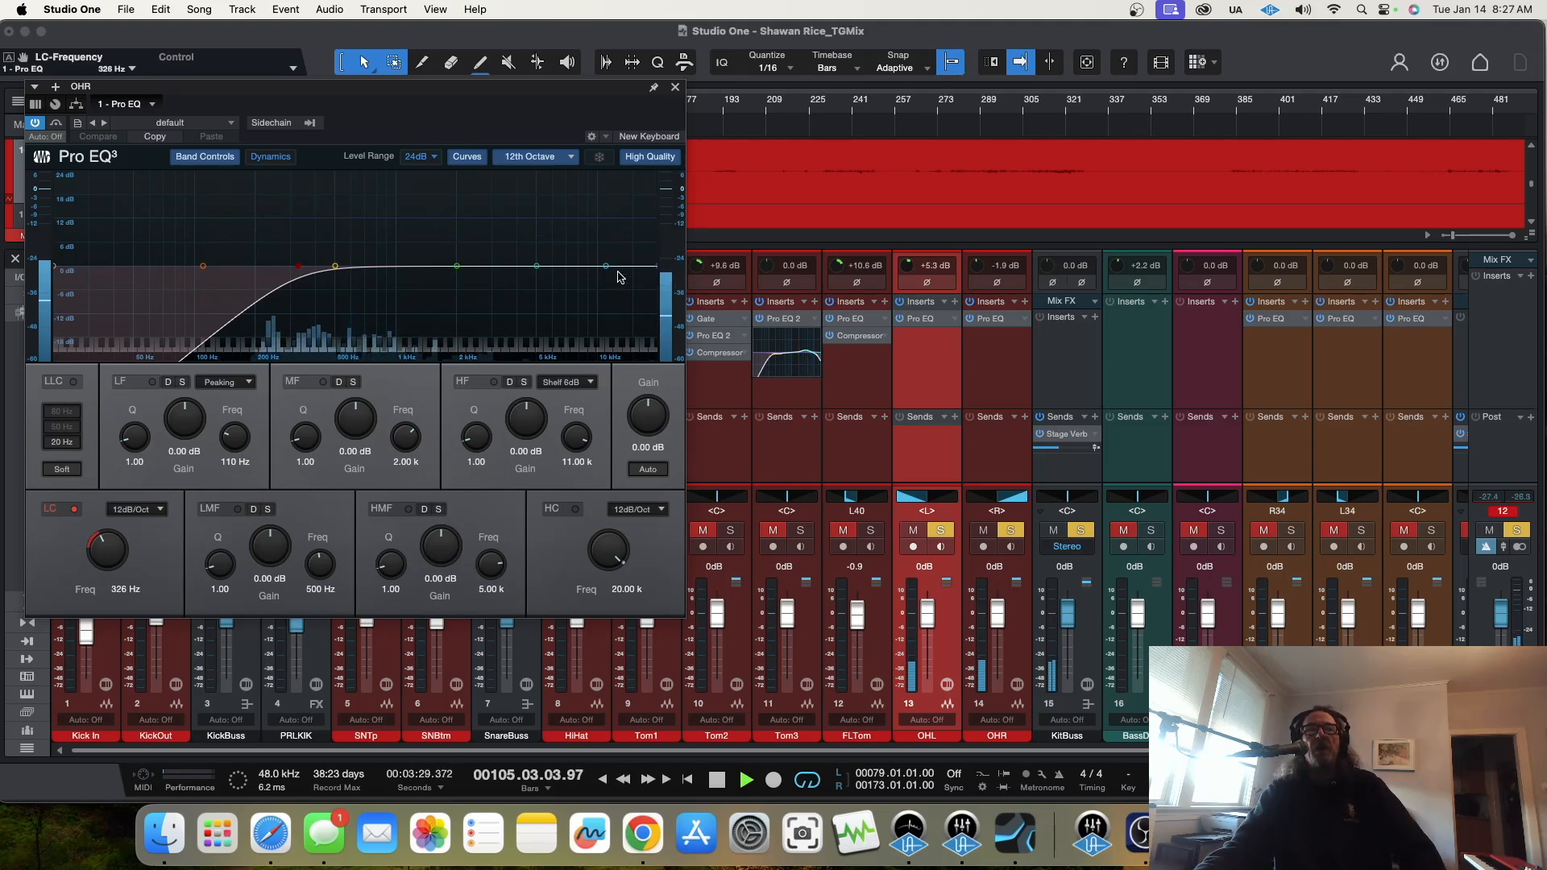
Step: Cut OHR's EQ by 3.57 dB at 7.82 kHz on the HF shelf and at 604 Hz on LMF, and close its window
left_click_drag(606, 266, 576, 284)
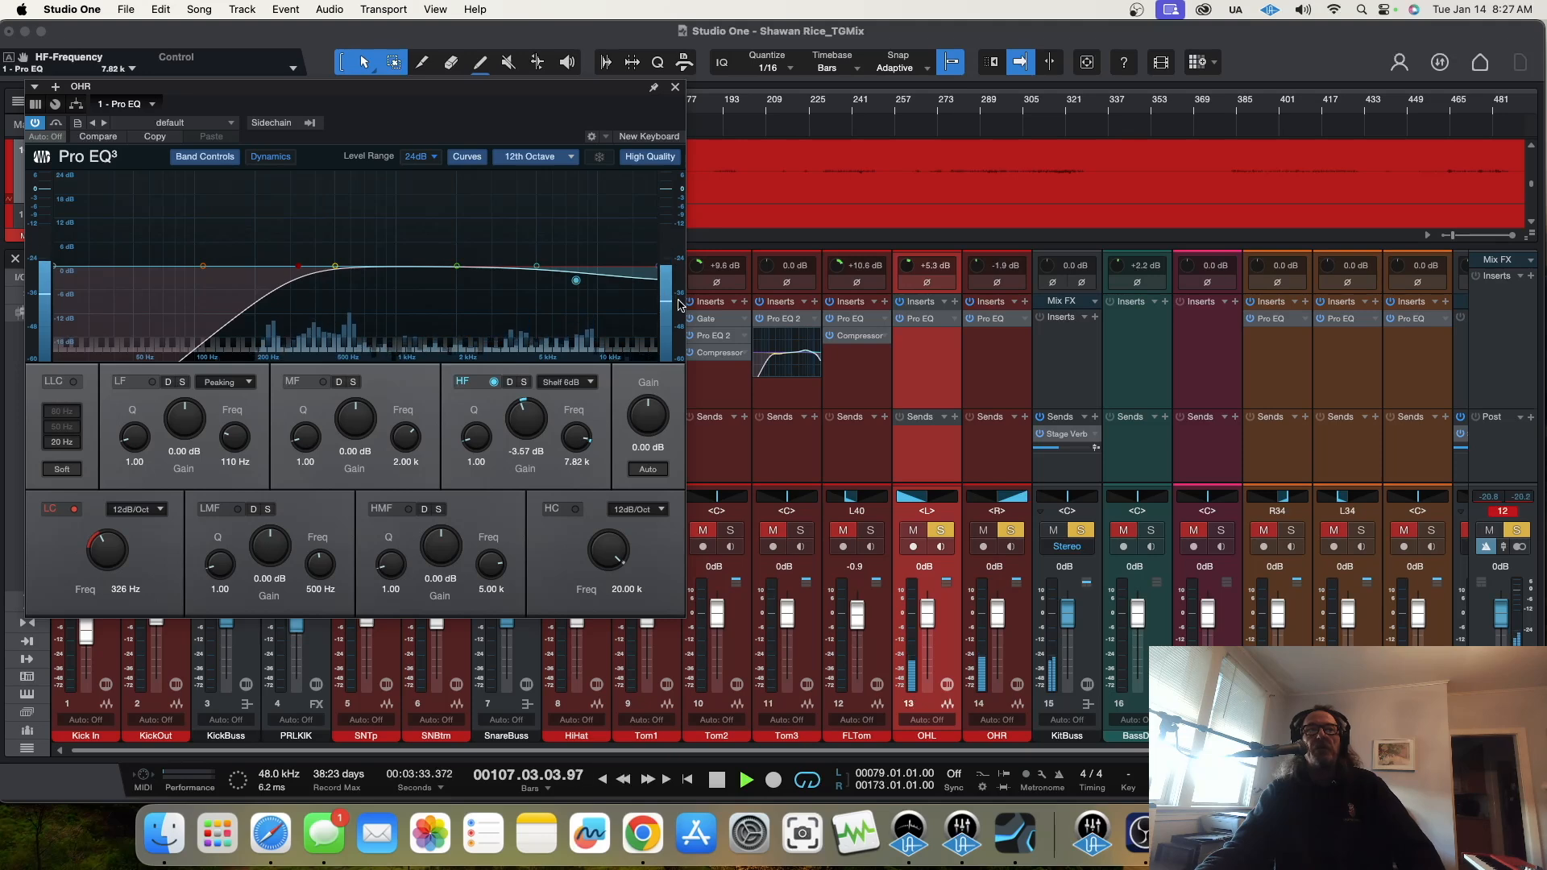
left_click_drag(336, 267, 353, 284)
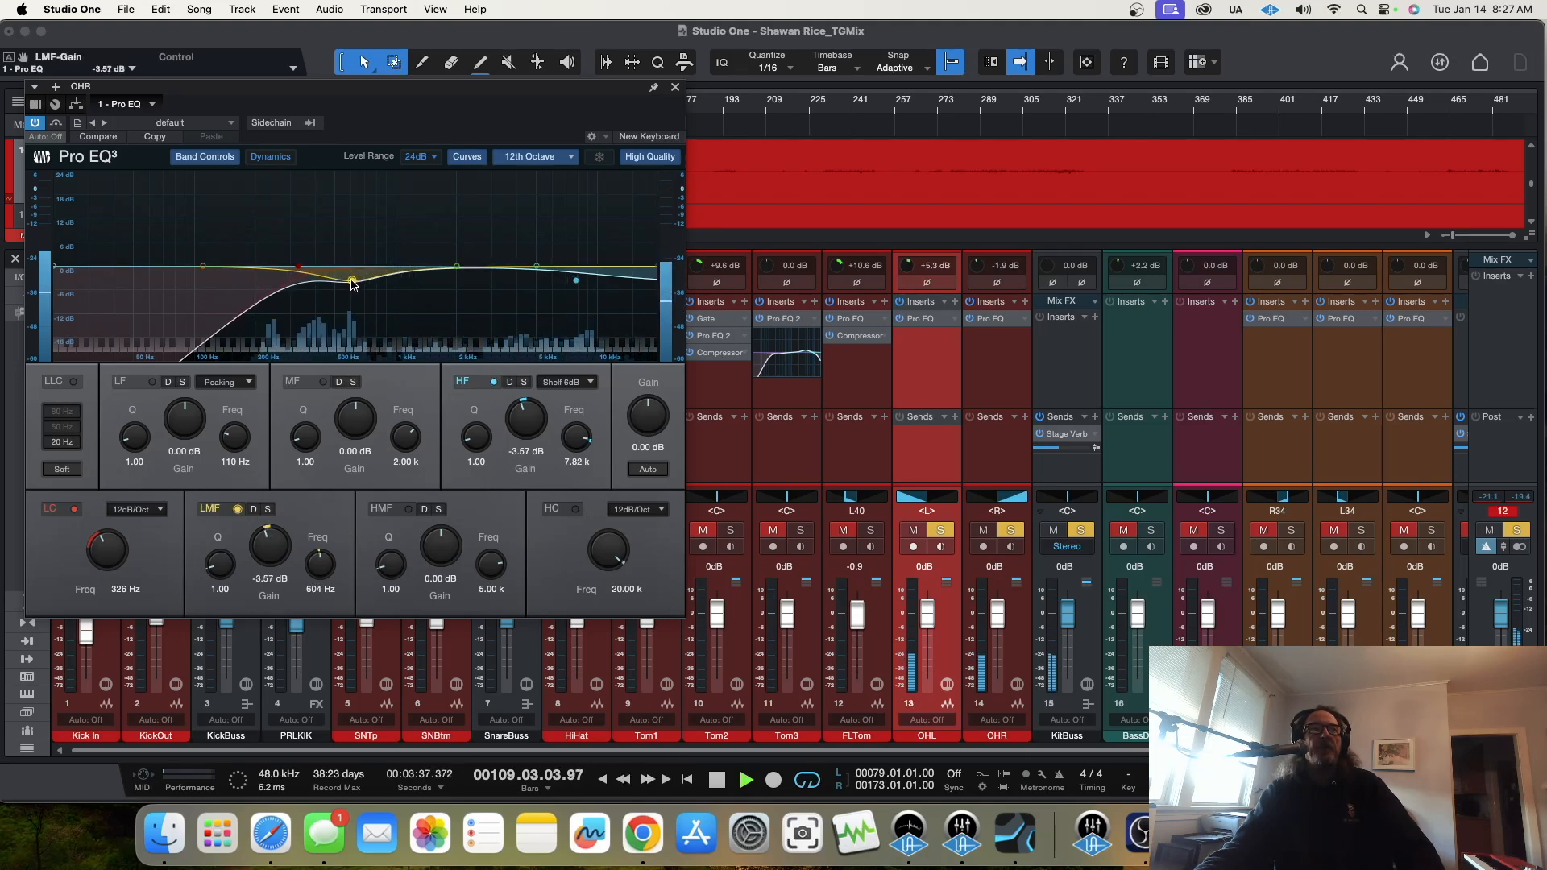
left_click(676, 88)
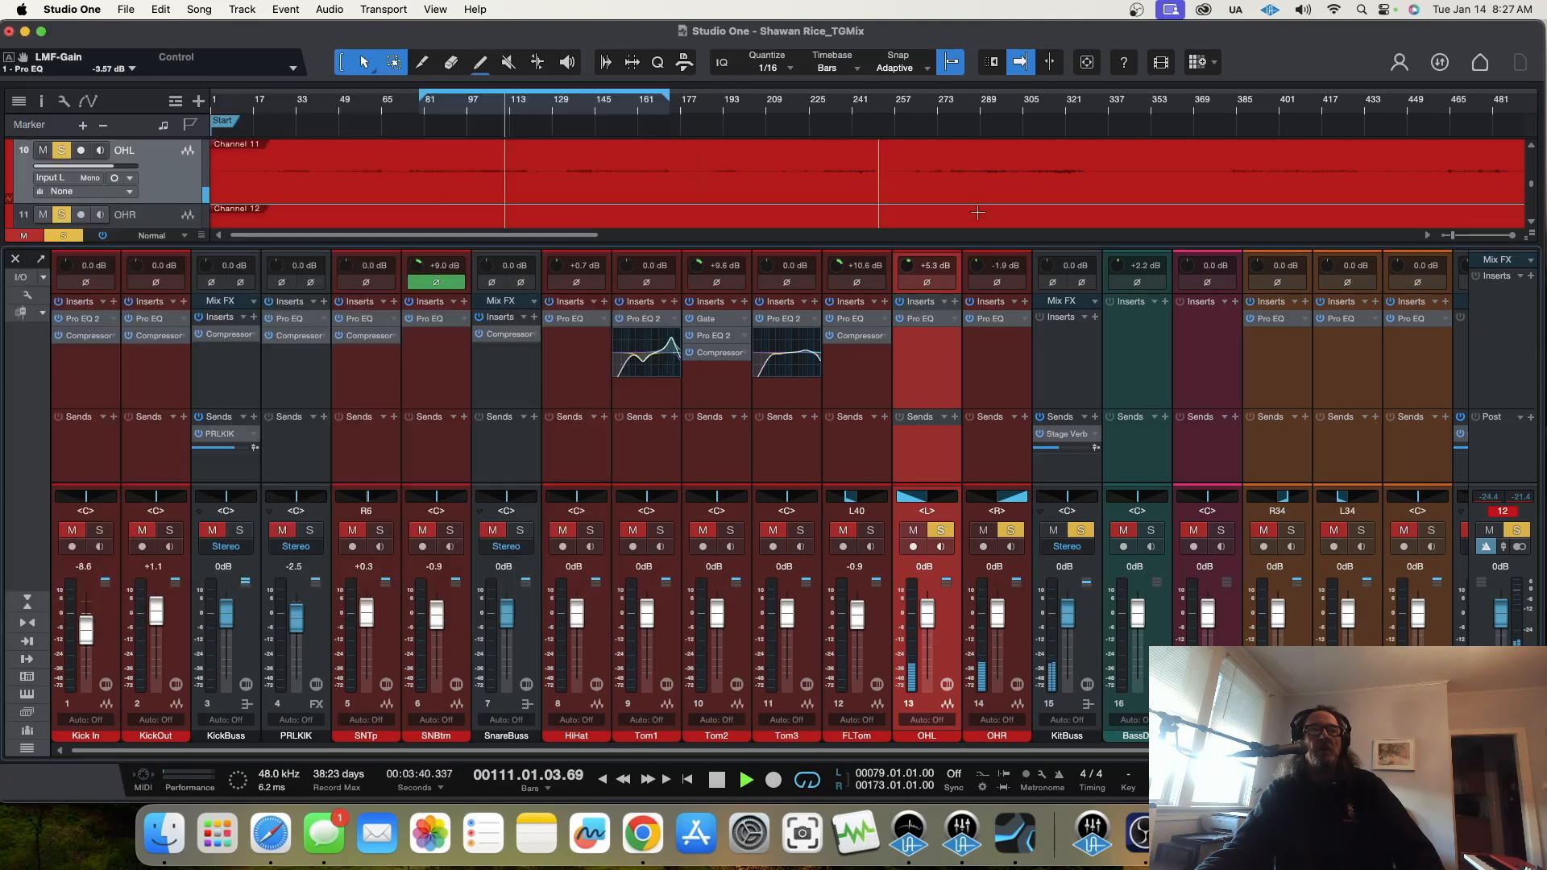
Step: On OHL's Pro EQ, set HF to -4.17 dB at 9.48 kHz and LMF to -4.96 dB at 687 Hz, and close its window
left_click(997, 320)
left_click(928, 321)
left_click_drag(604, 266, 593, 283)
left_click_drag(335, 267, 363, 286)
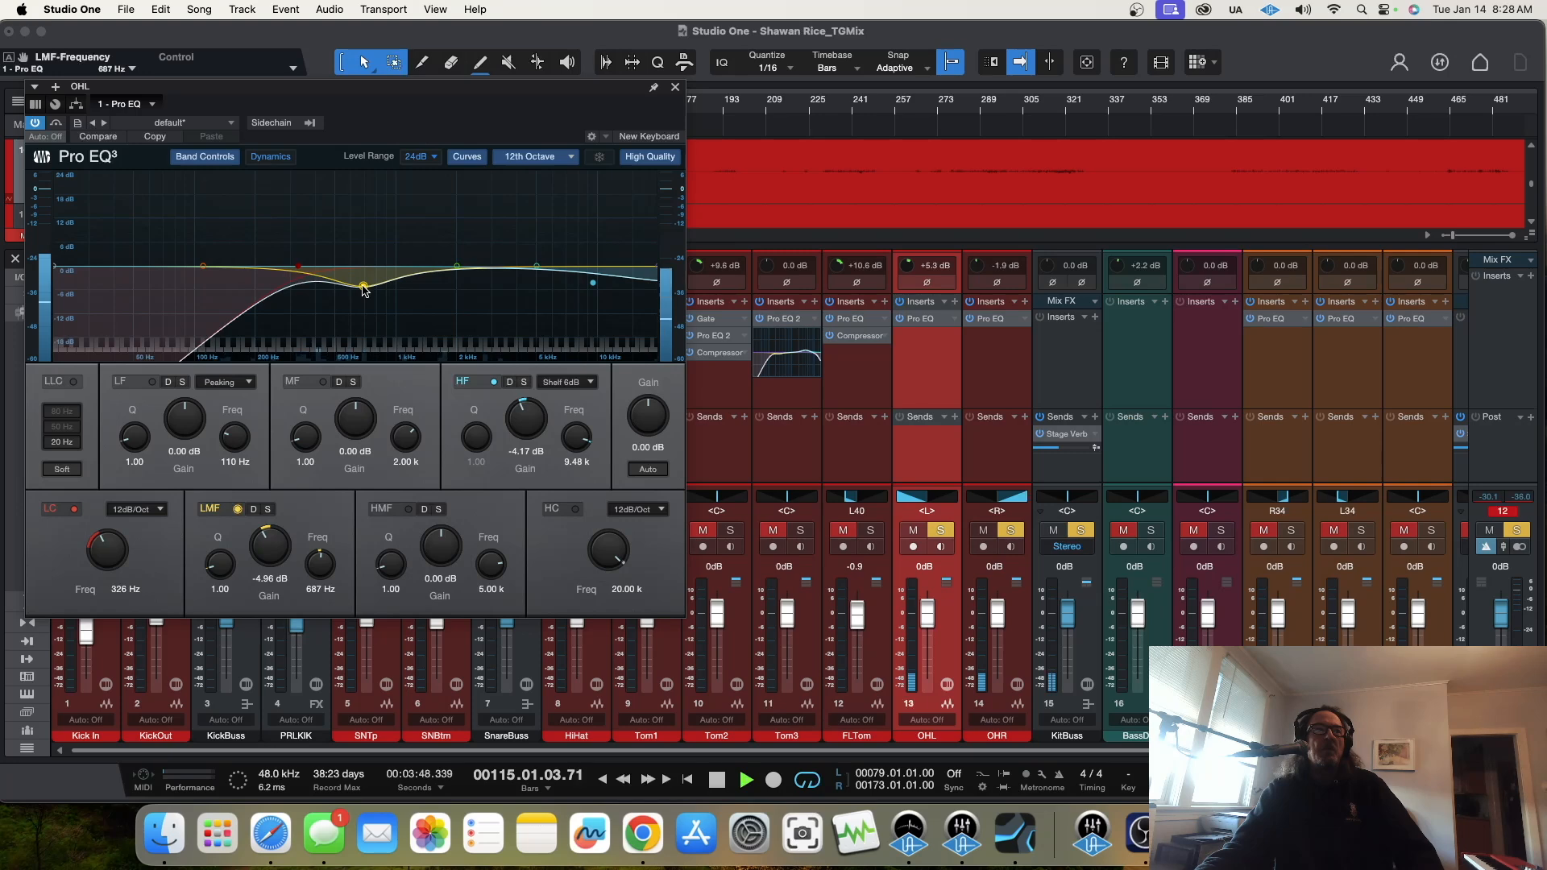
left_click(675, 86)
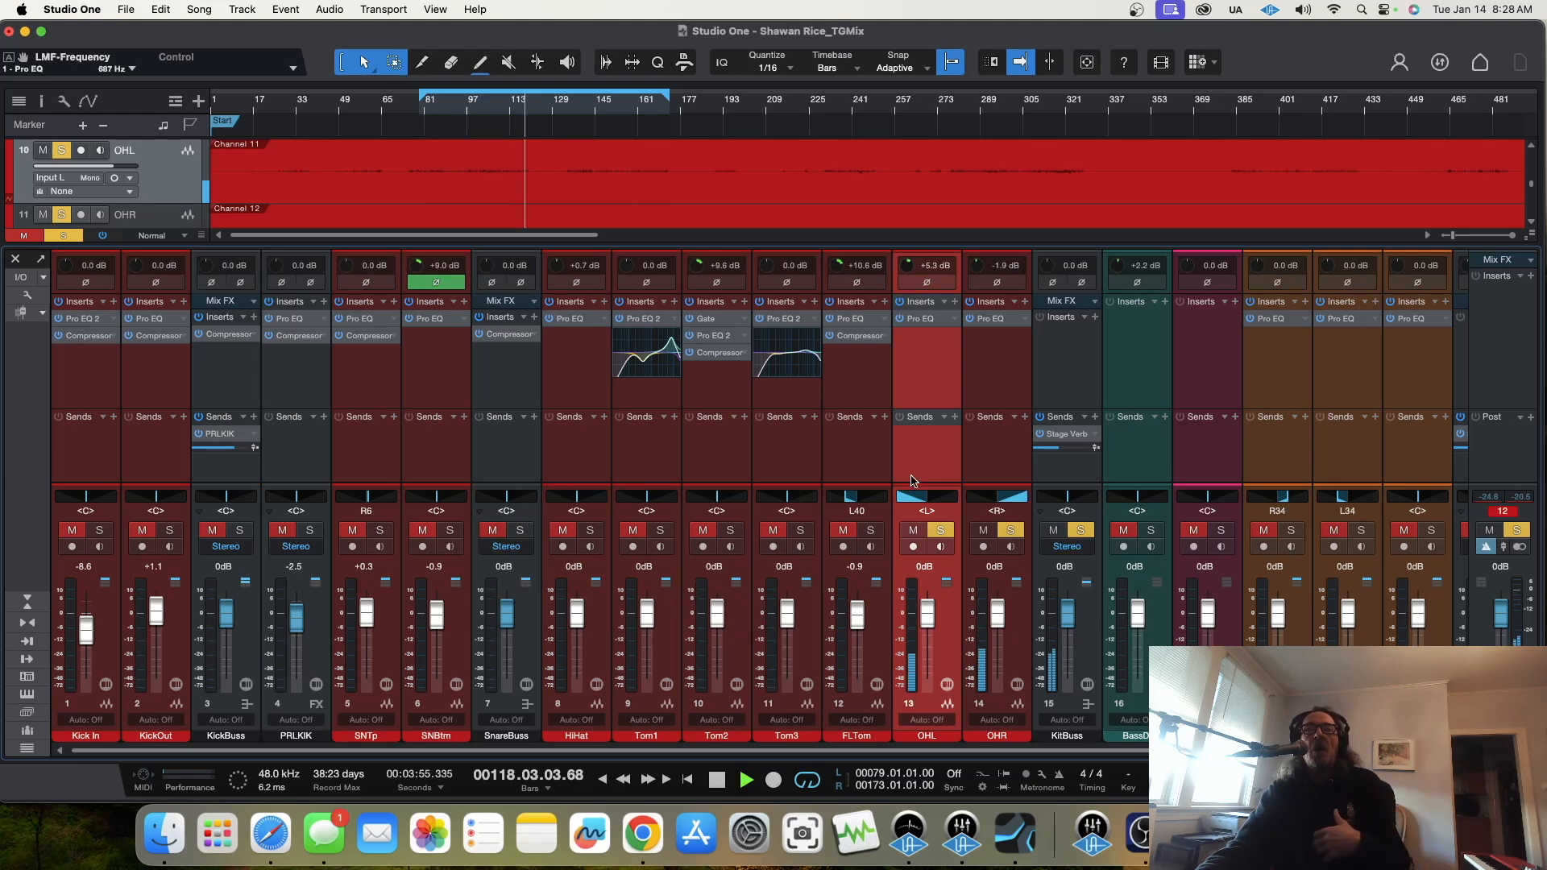
Step: Insert a Compressor on OHL with threshold -15.76 dB, ratio 2.7:1, attack 0.93 ms, release 3.24 ms and a 222 Hz sidechain low cut
left_click(955, 304)
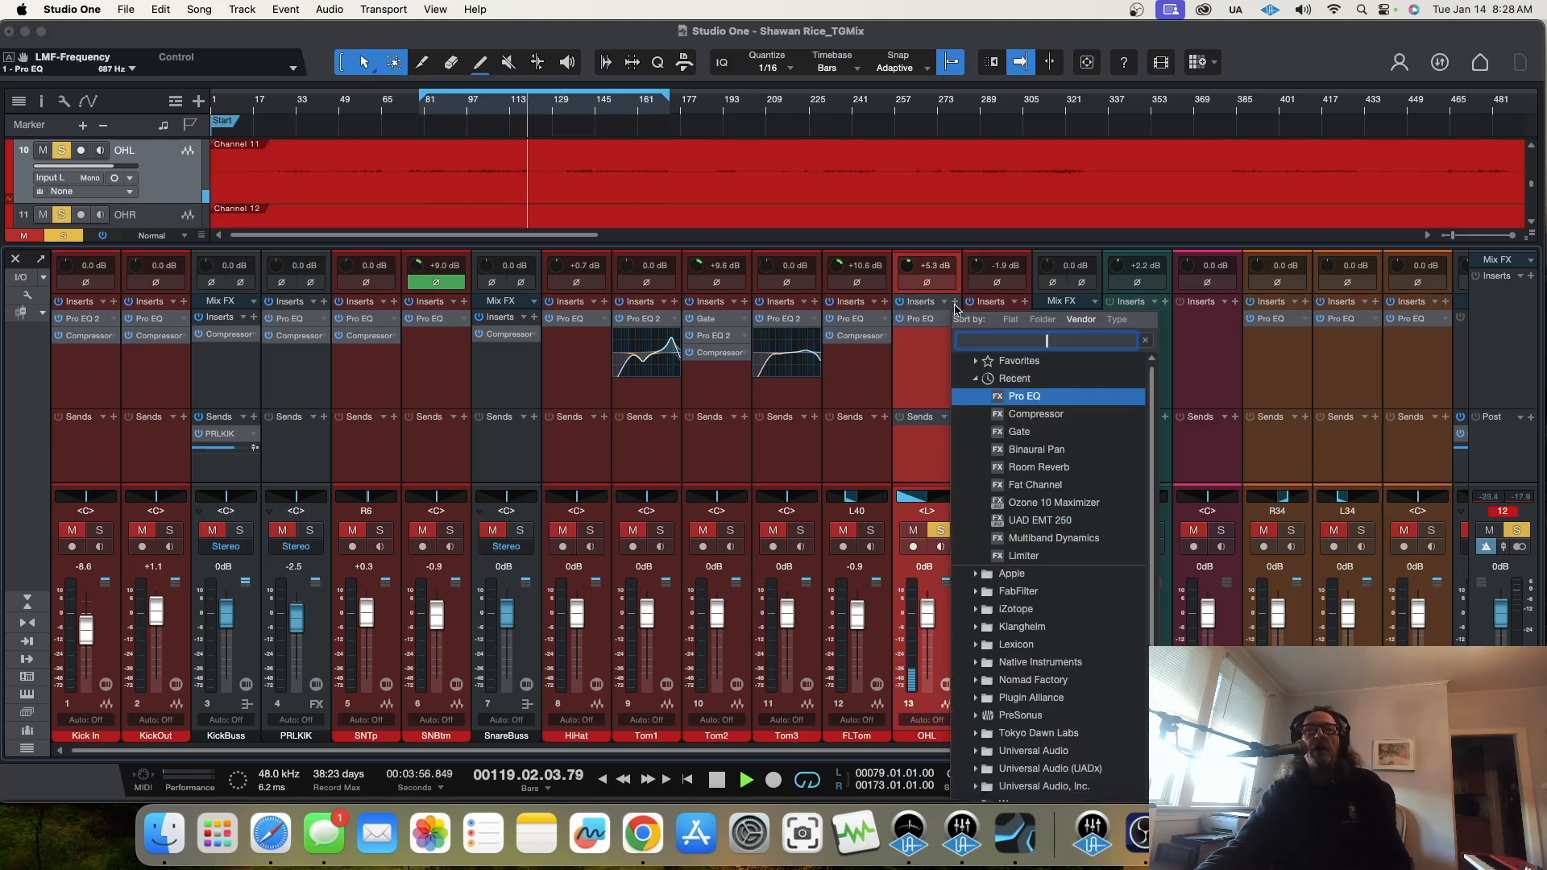
left_click(1036, 413)
scroll(64, 288, "up", 2)
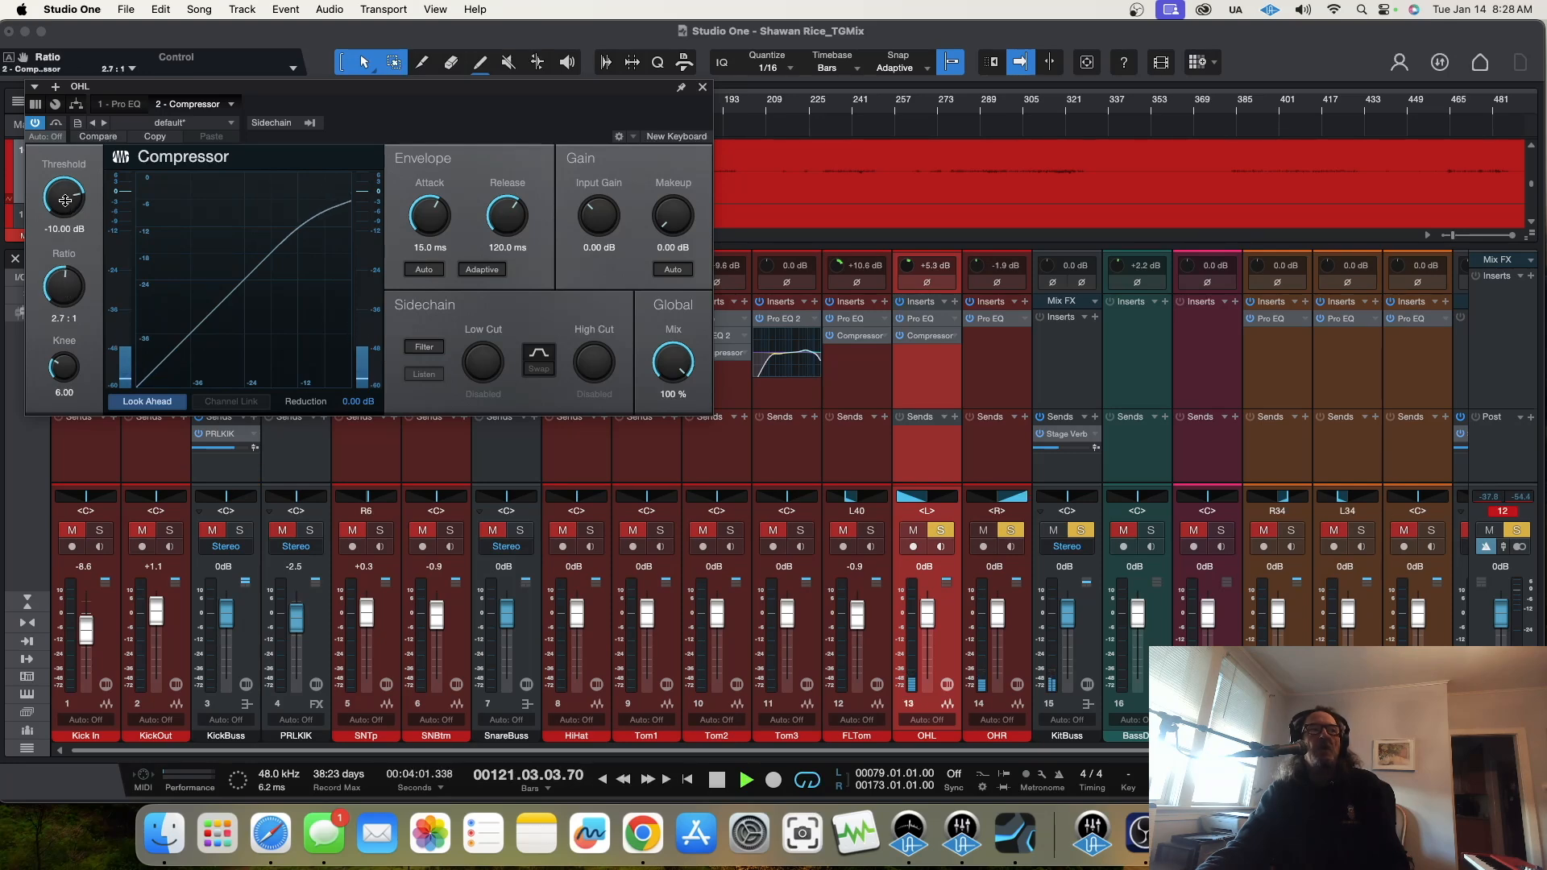
left_click_drag(65, 201, 64, 217)
left_click_drag(430, 215, 428, 263)
left_click_drag(499, 214, 490, 290)
left_click(423, 347)
left_click_drag(476, 370, 474, 339)
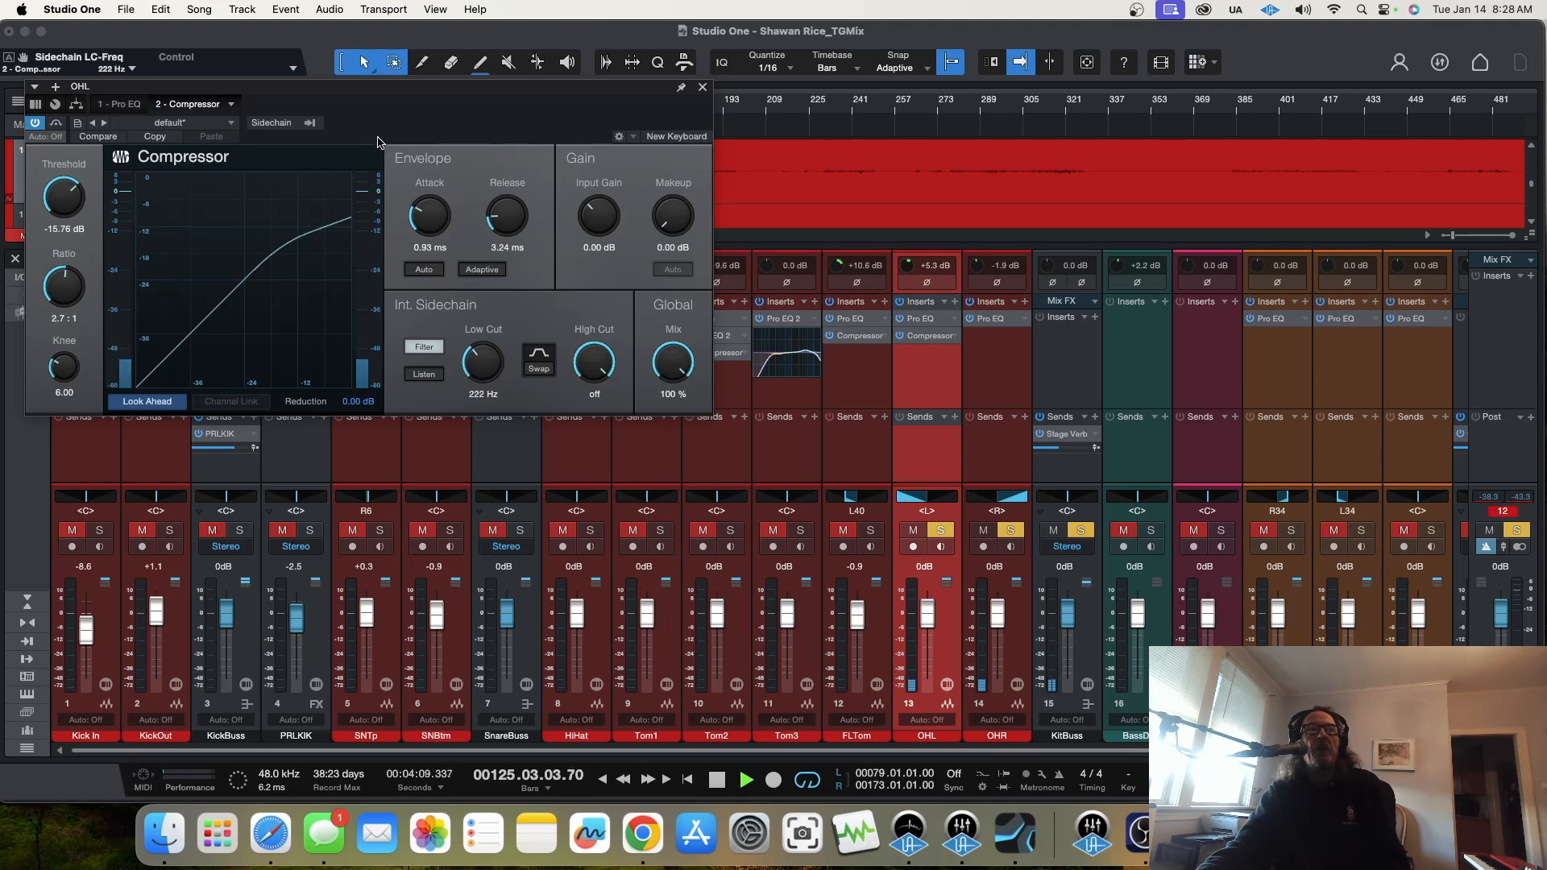
left_click_drag(331, 85, 857, 147)
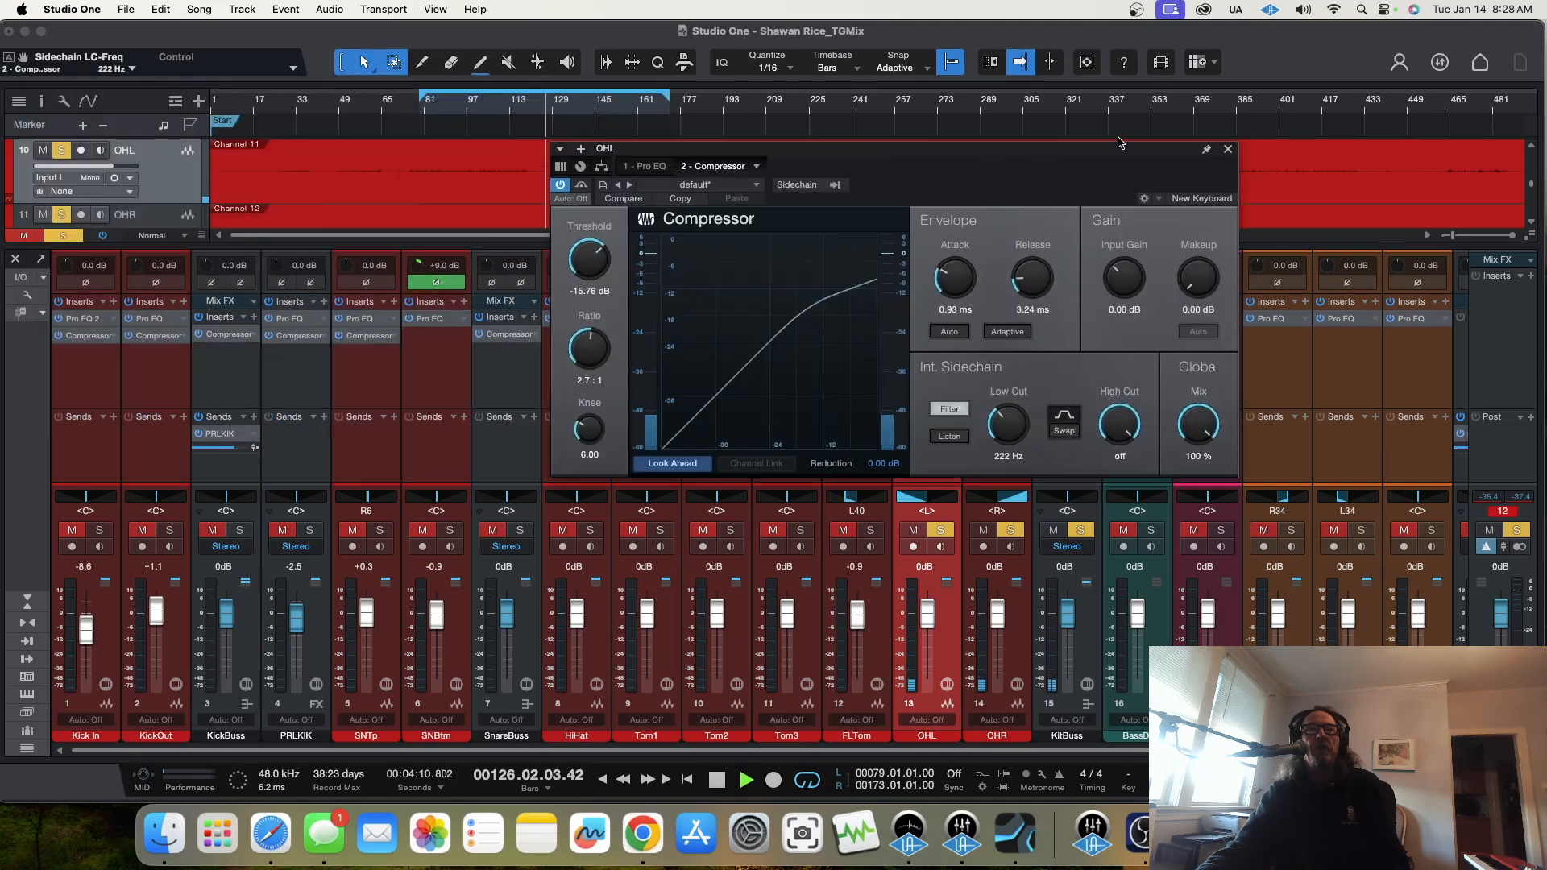
left_click(1229, 150)
Step: Copy OHL's Compressor to OHR, set the copy's threshold to -29.44 dB while replaying from about bar 96, and close its window
left_click(465, 109)
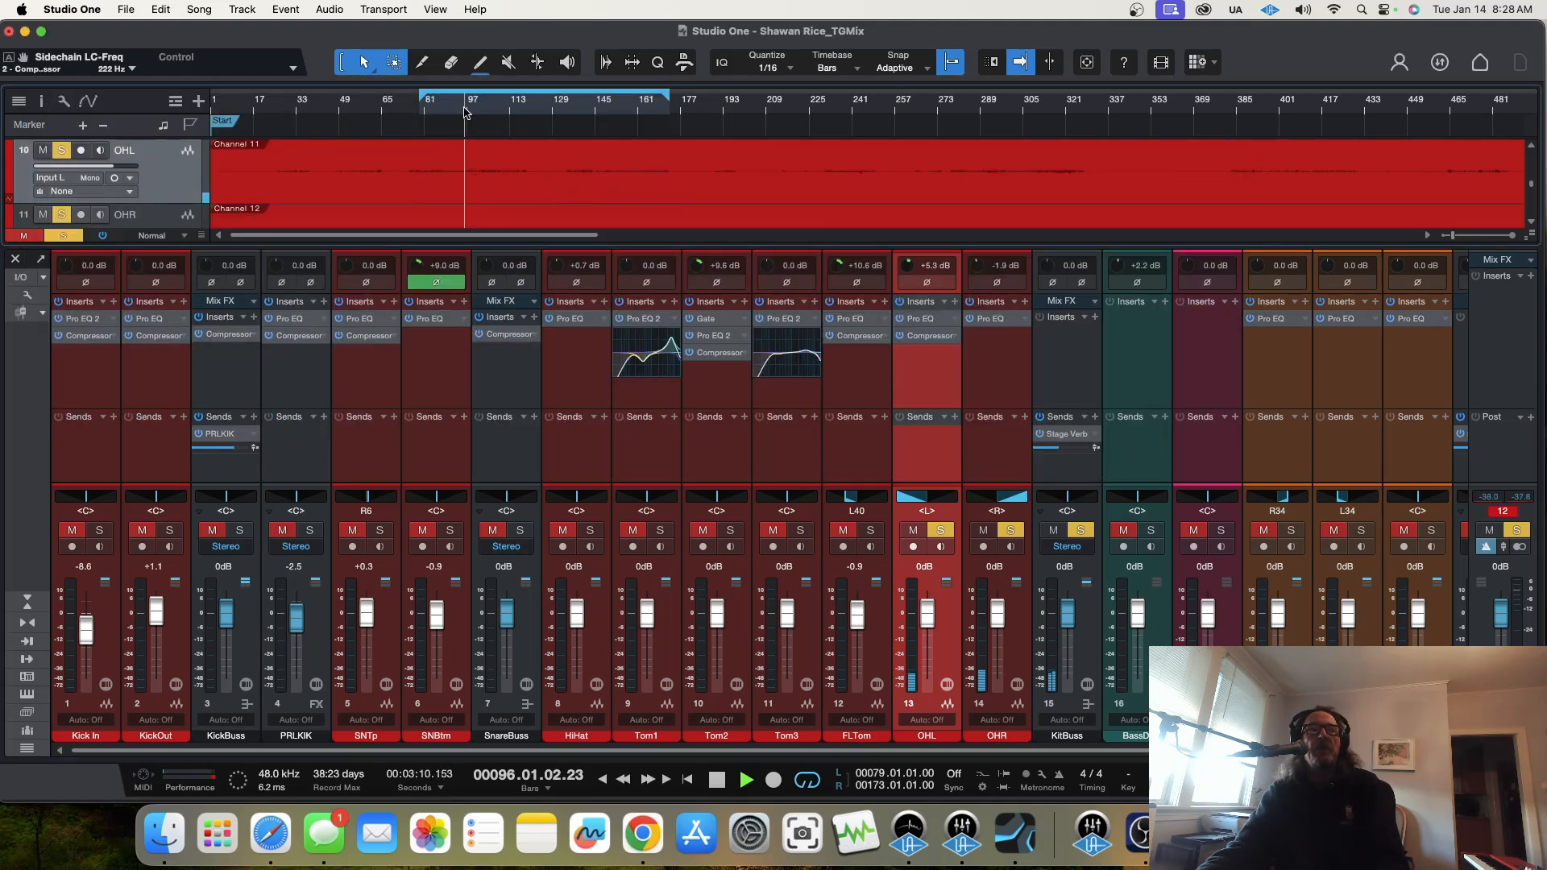
left_click_drag(929, 344, 998, 339)
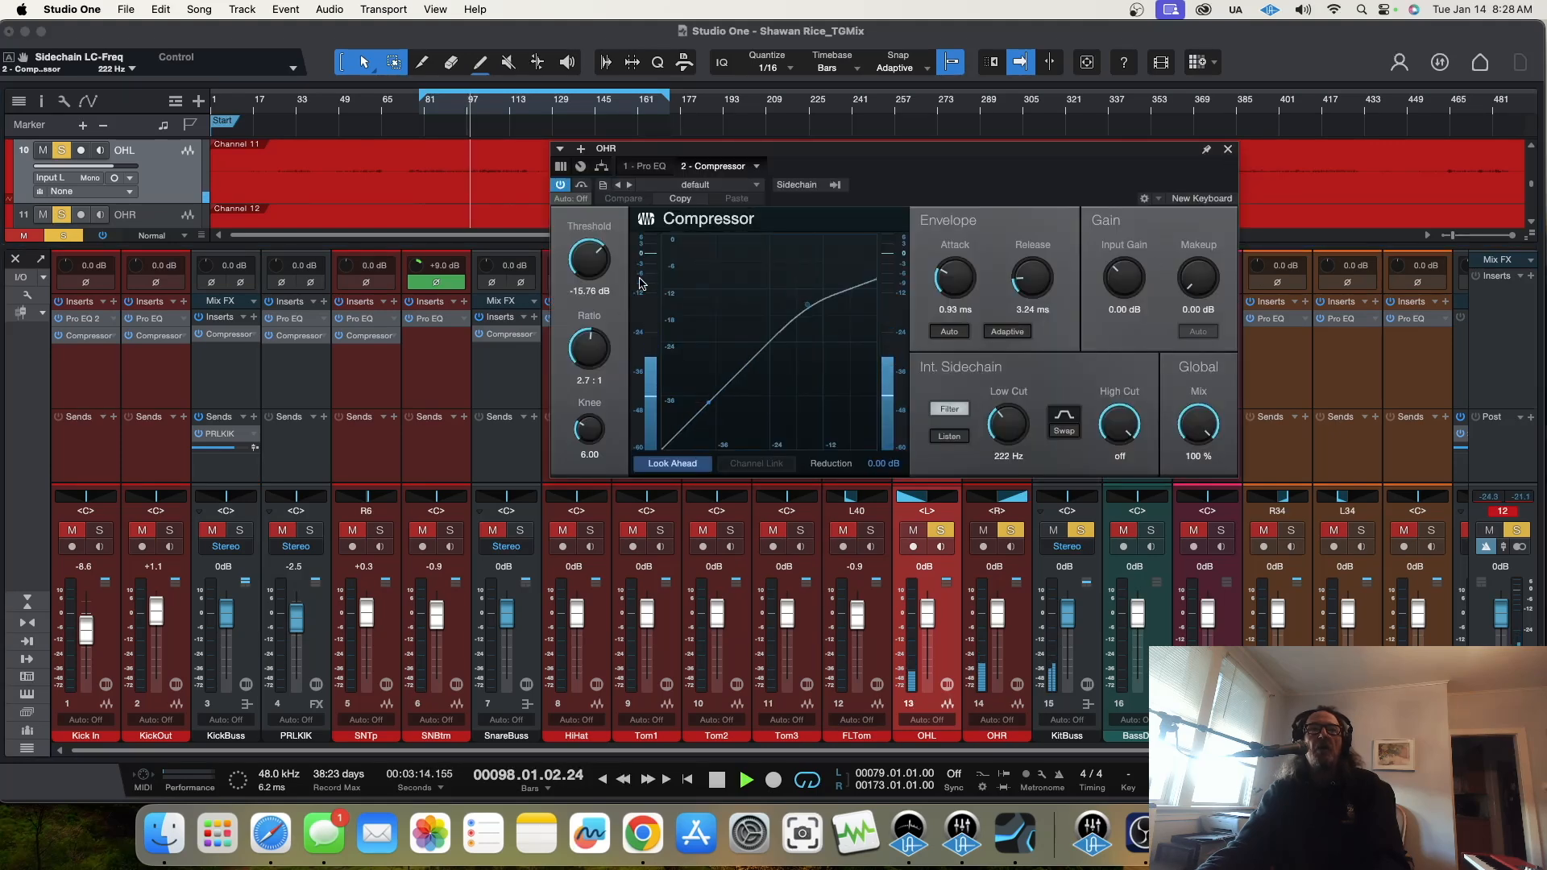
mouse_move(591, 266)
left_mouse_down()
mouse_move(591, 307)
mouse_move(587, 287)
left_mouse_up()
left_click(456, 111)
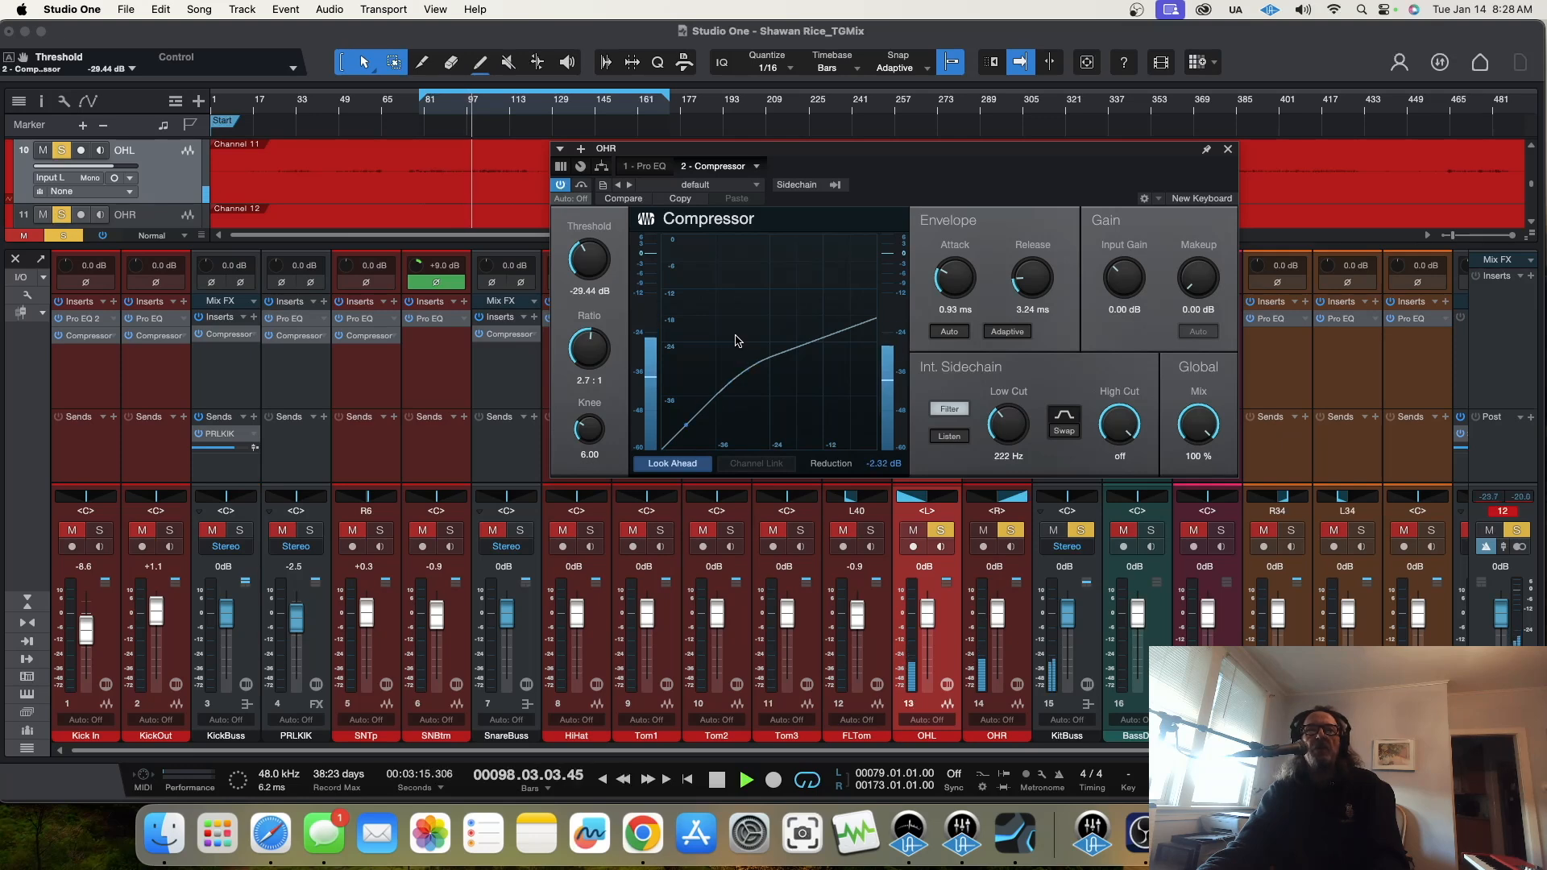
left_click(1227, 153)
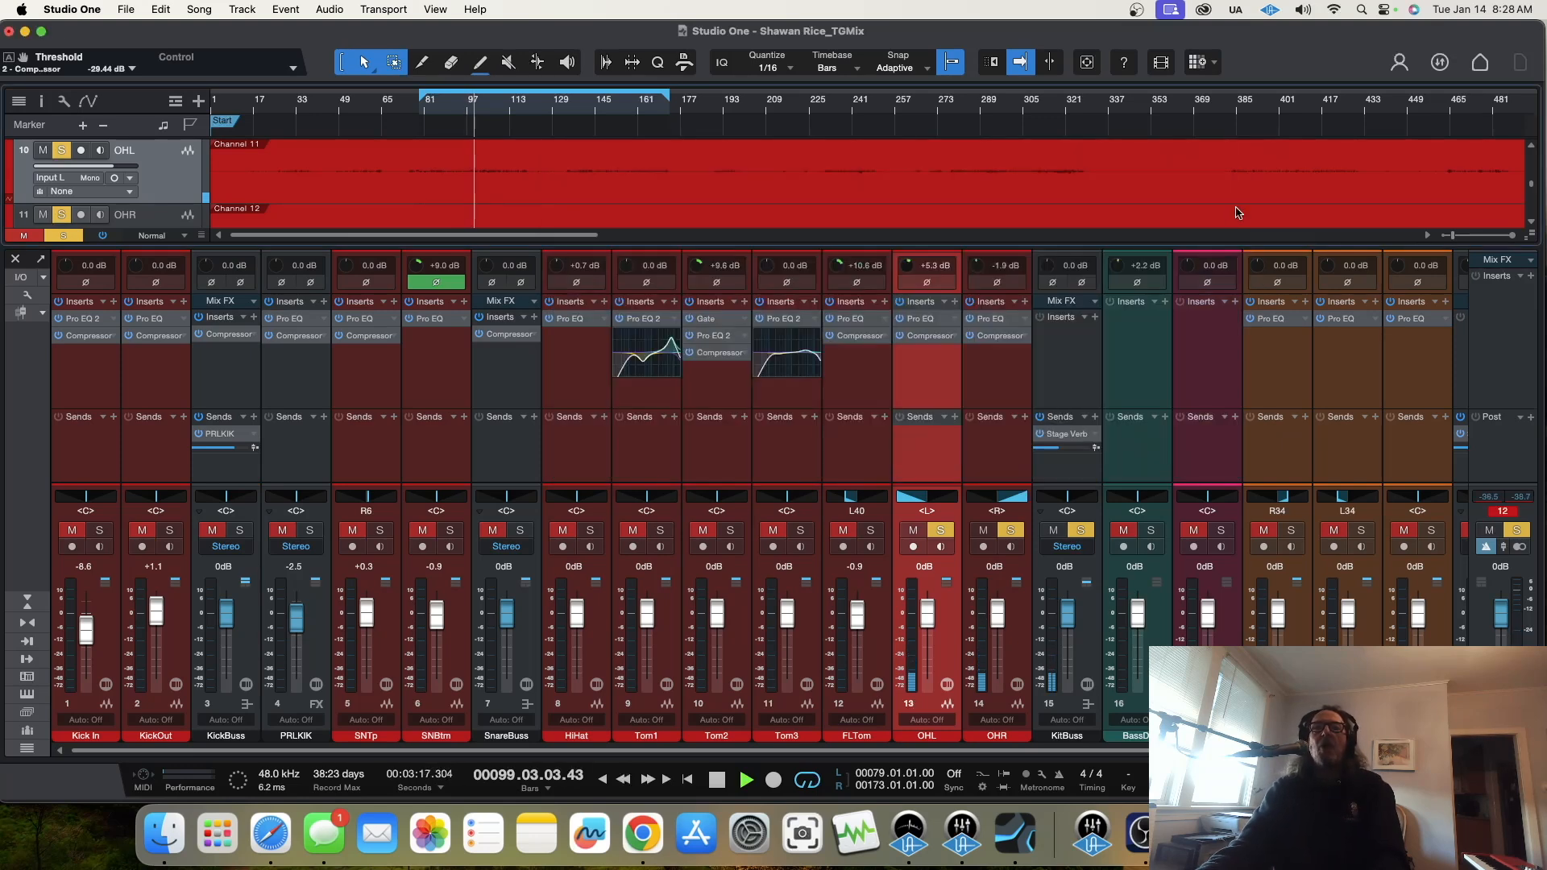
Step: Re-solo KitBuss to hear the whole kit and collapse the Pro EQ 2 displays on Tom1 and Tom3
left_click(1081, 531)
left_click(1081, 530)
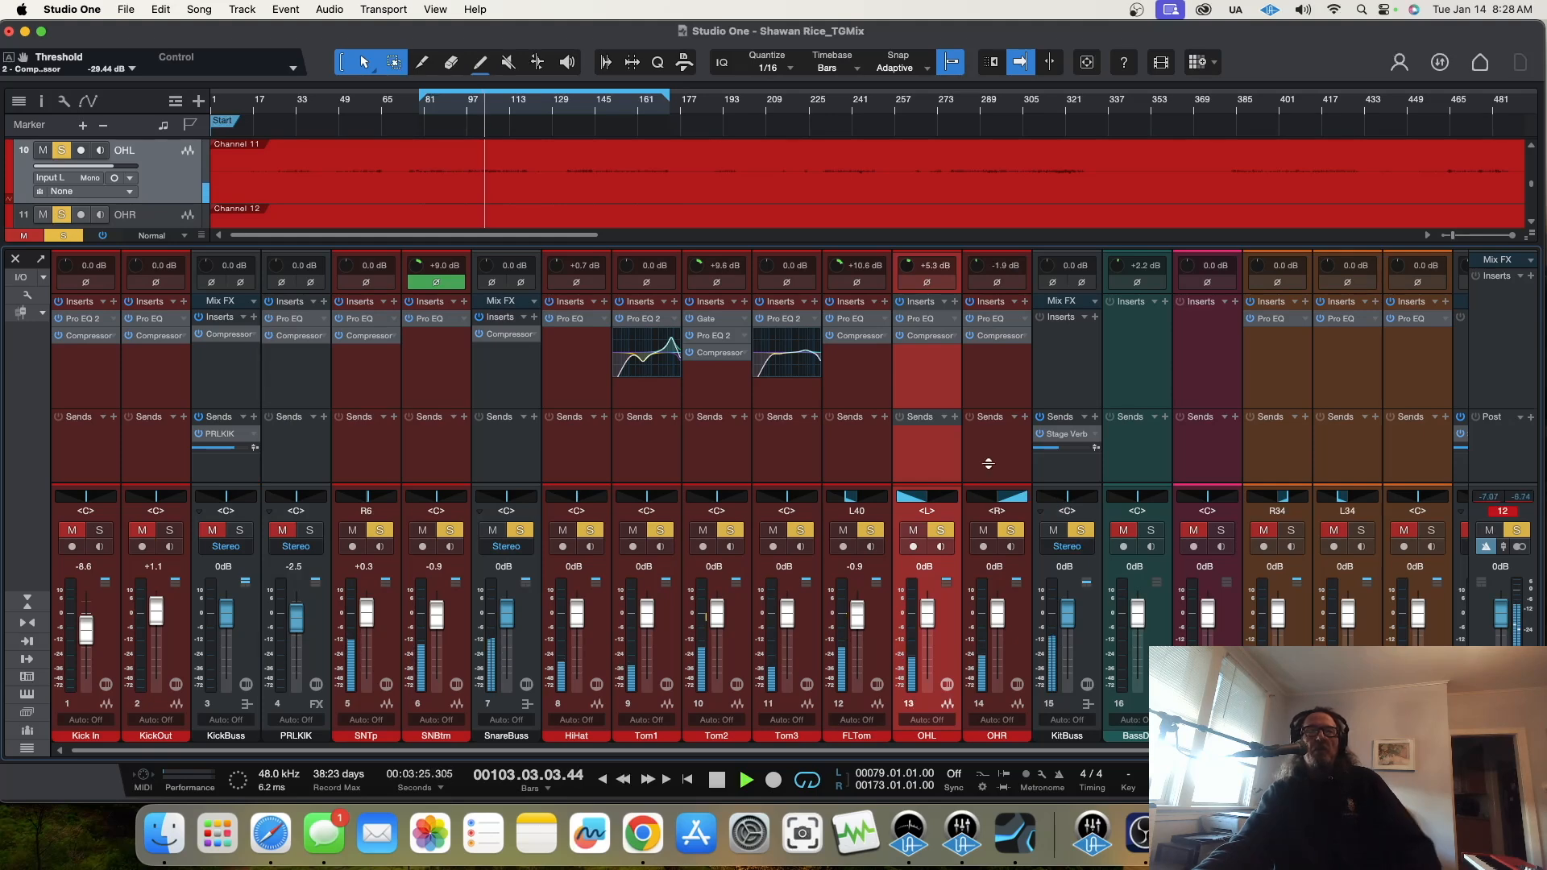
left_click(675, 319)
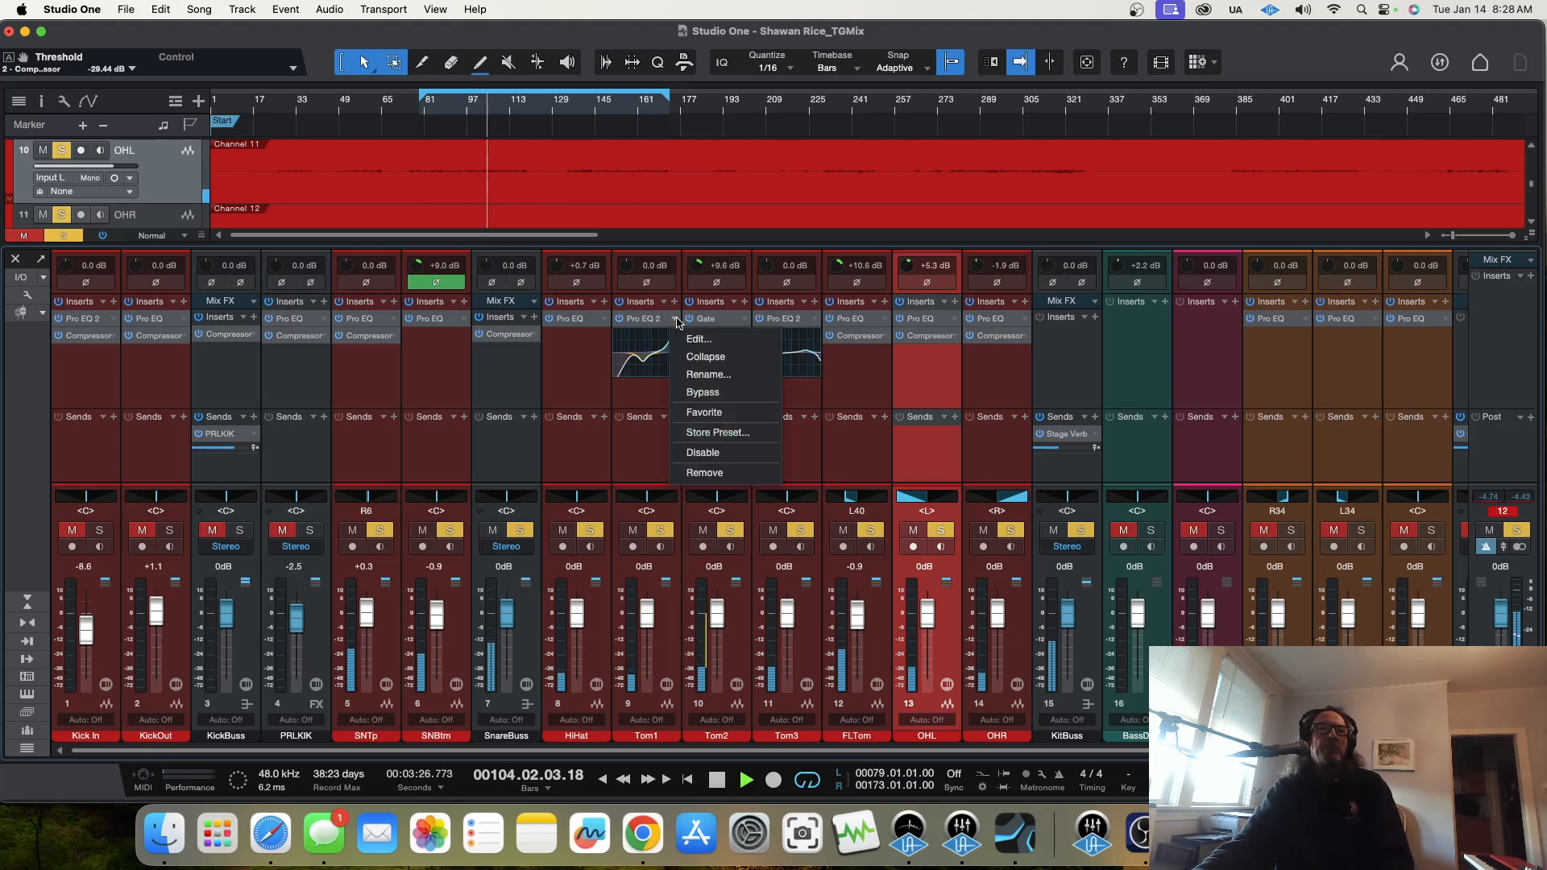
left_click(705, 357)
left_click(816, 320)
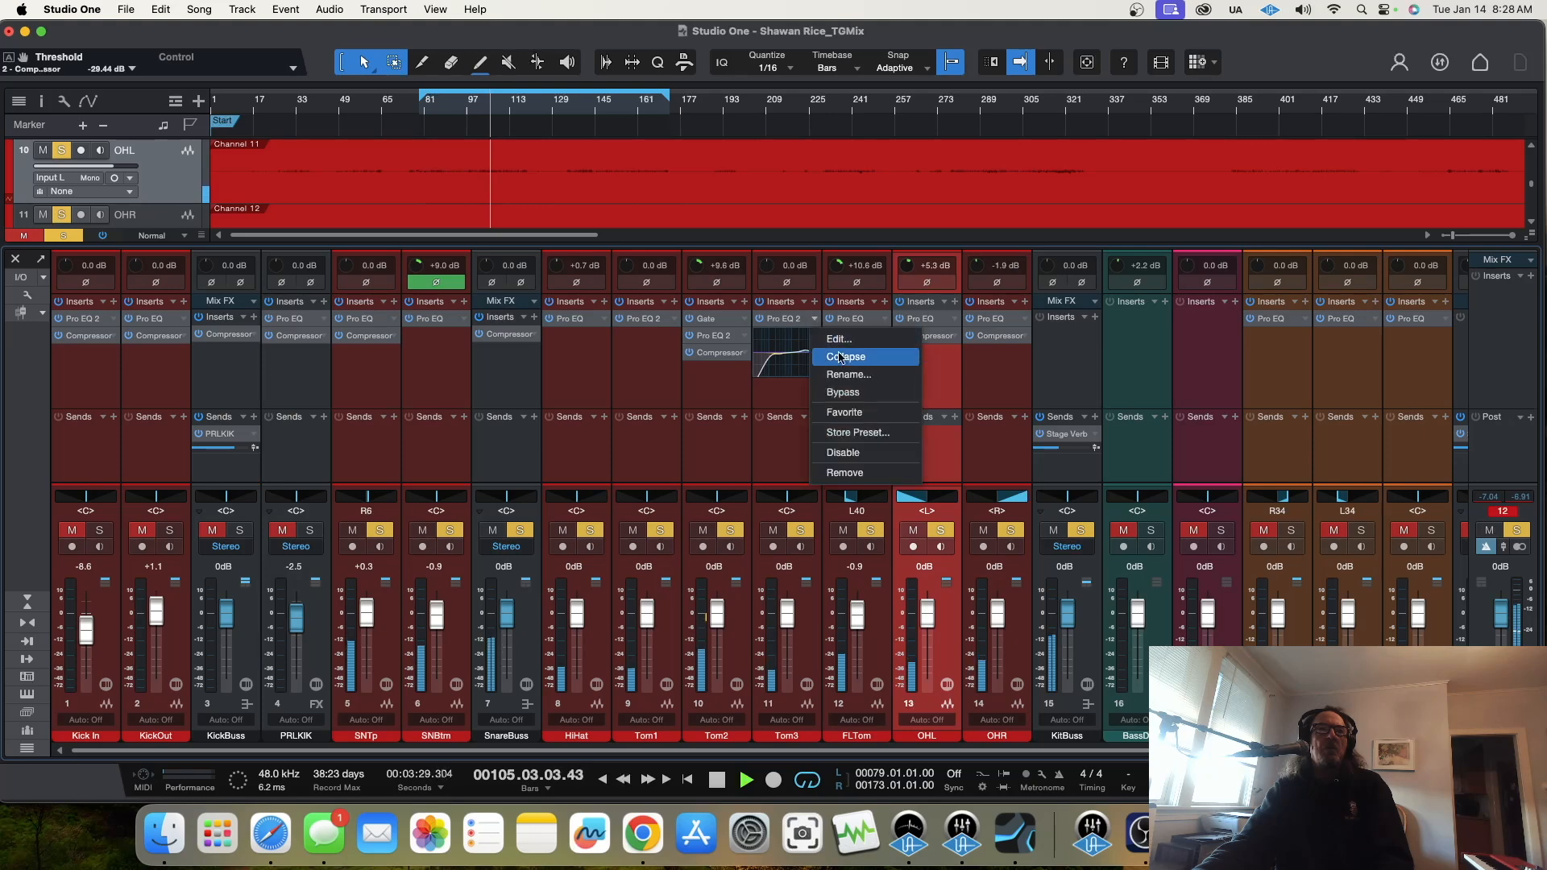
left_click(843, 356)
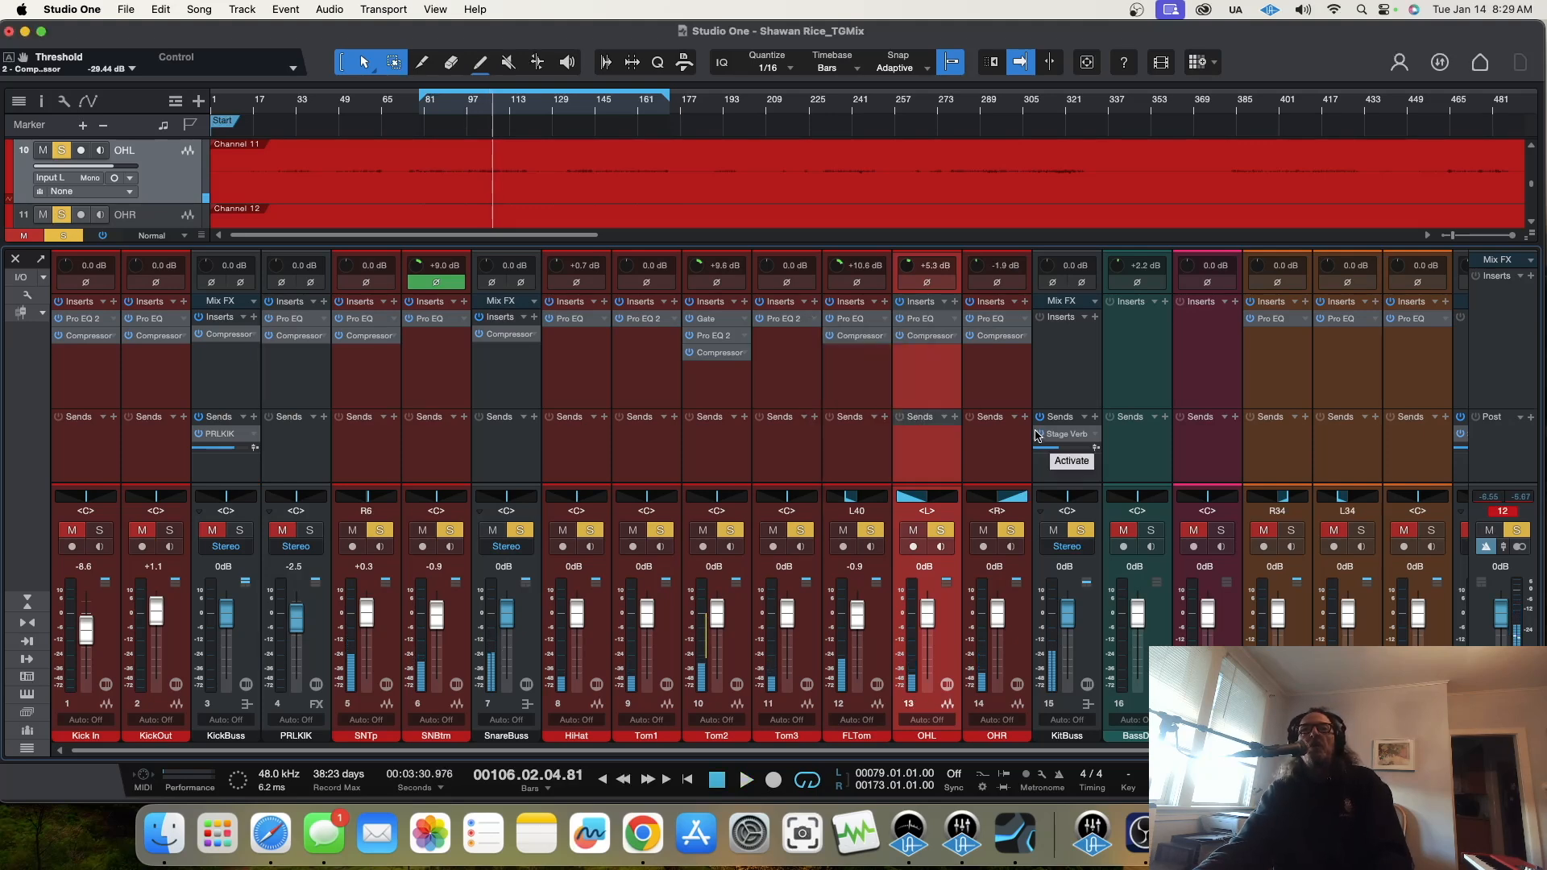
Step: Resume playback and adjust HiHat's Pro EQ: low cut at 191 Hz, HMF gain 0.20 dB, high cut off
left_click(483, 114)
key("space")
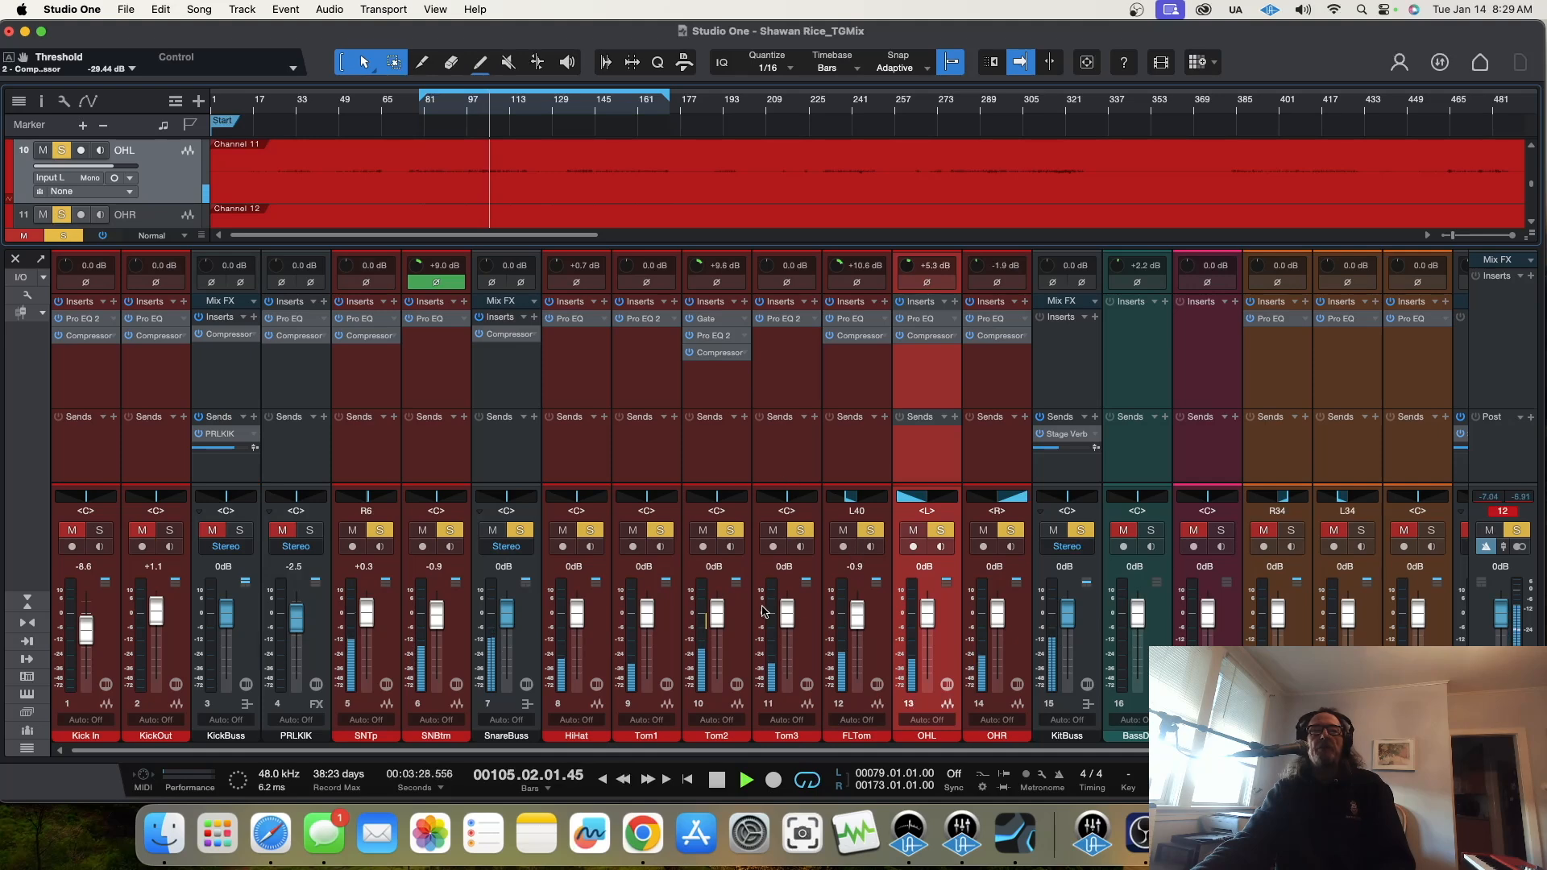
left_click(571, 319)
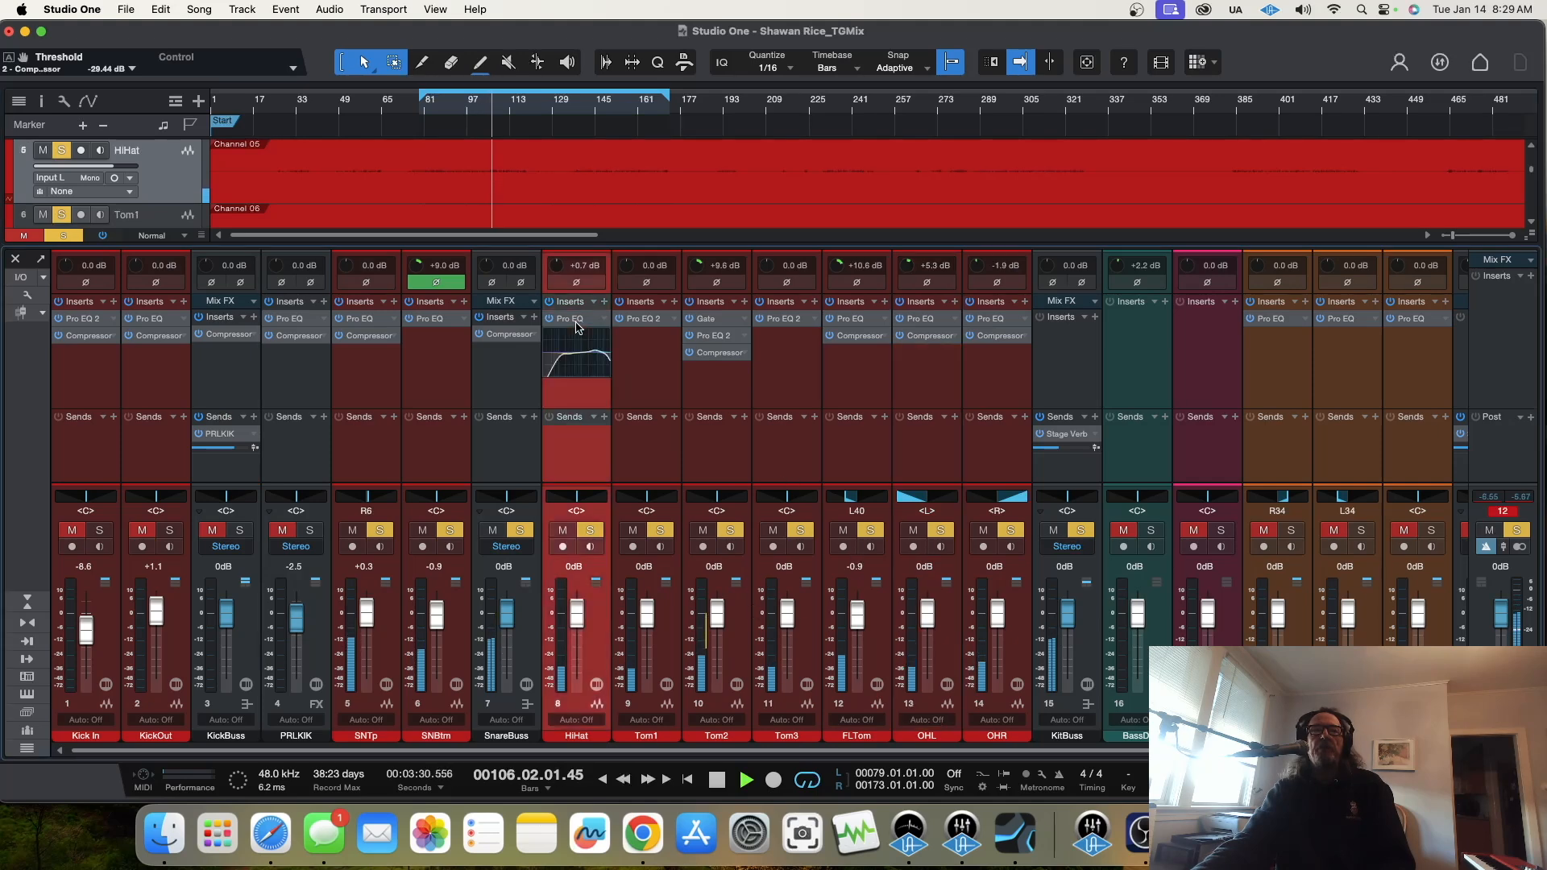
left_click_drag(770, 683, 772, 678)
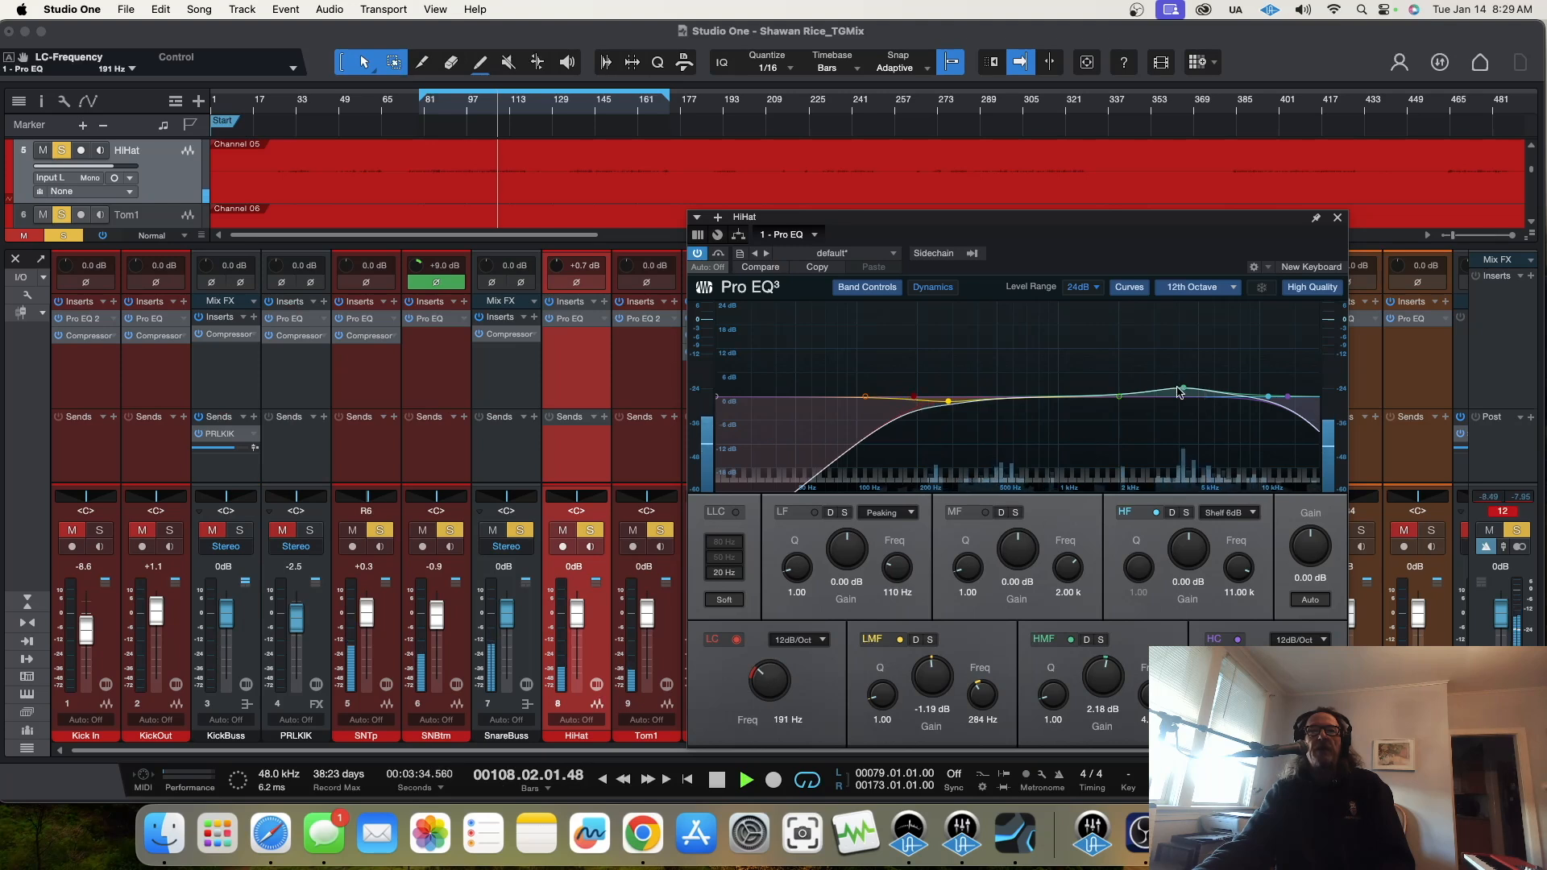
left_click_drag(1184, 390, 1192, 402)
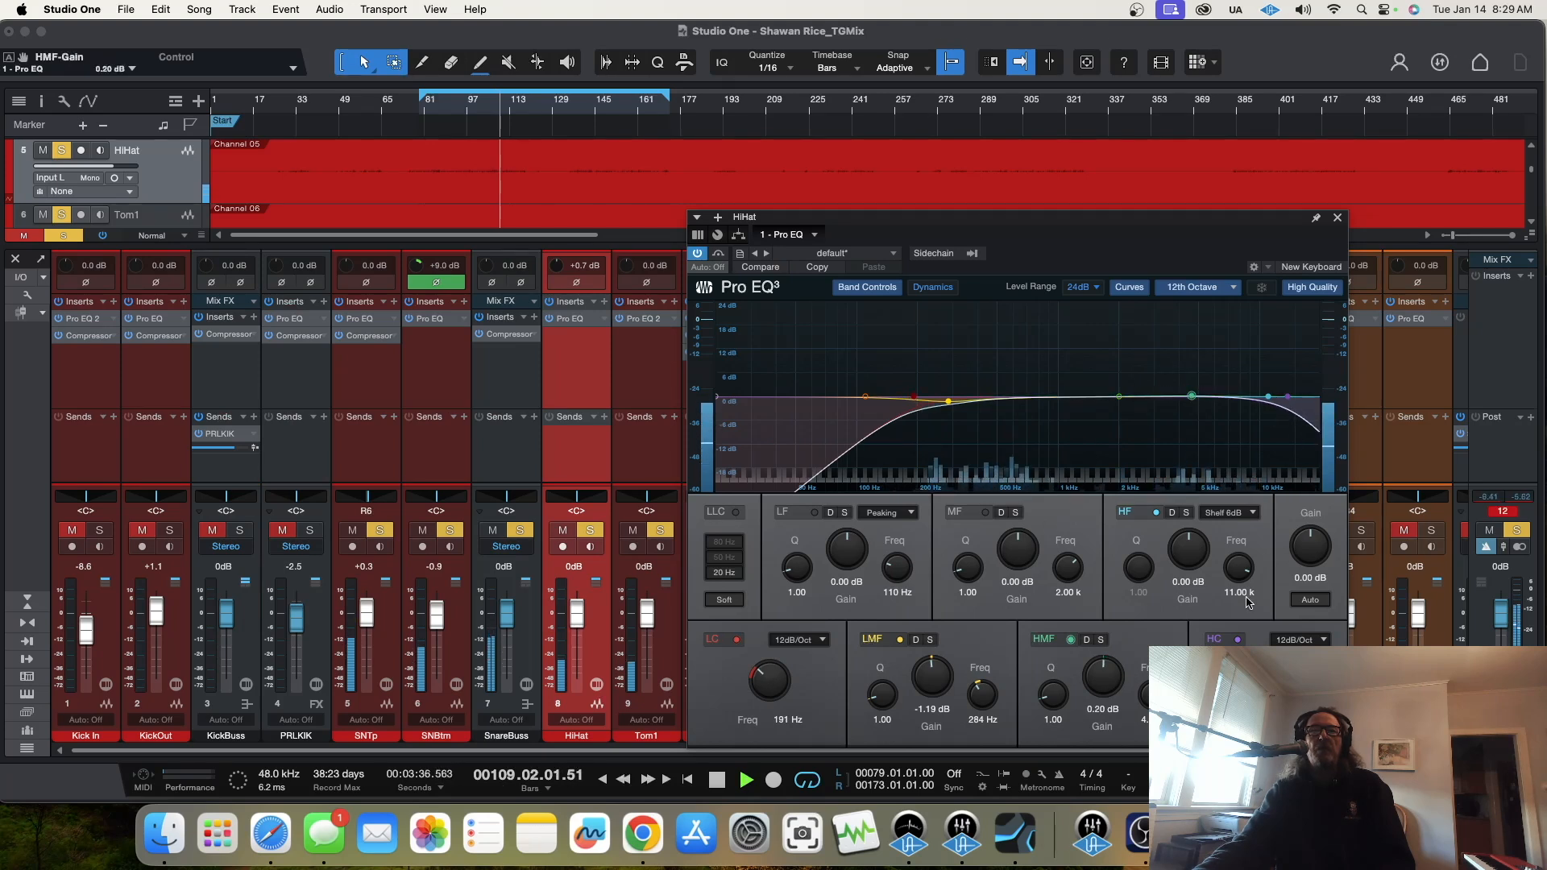
left_click(1236, 640)
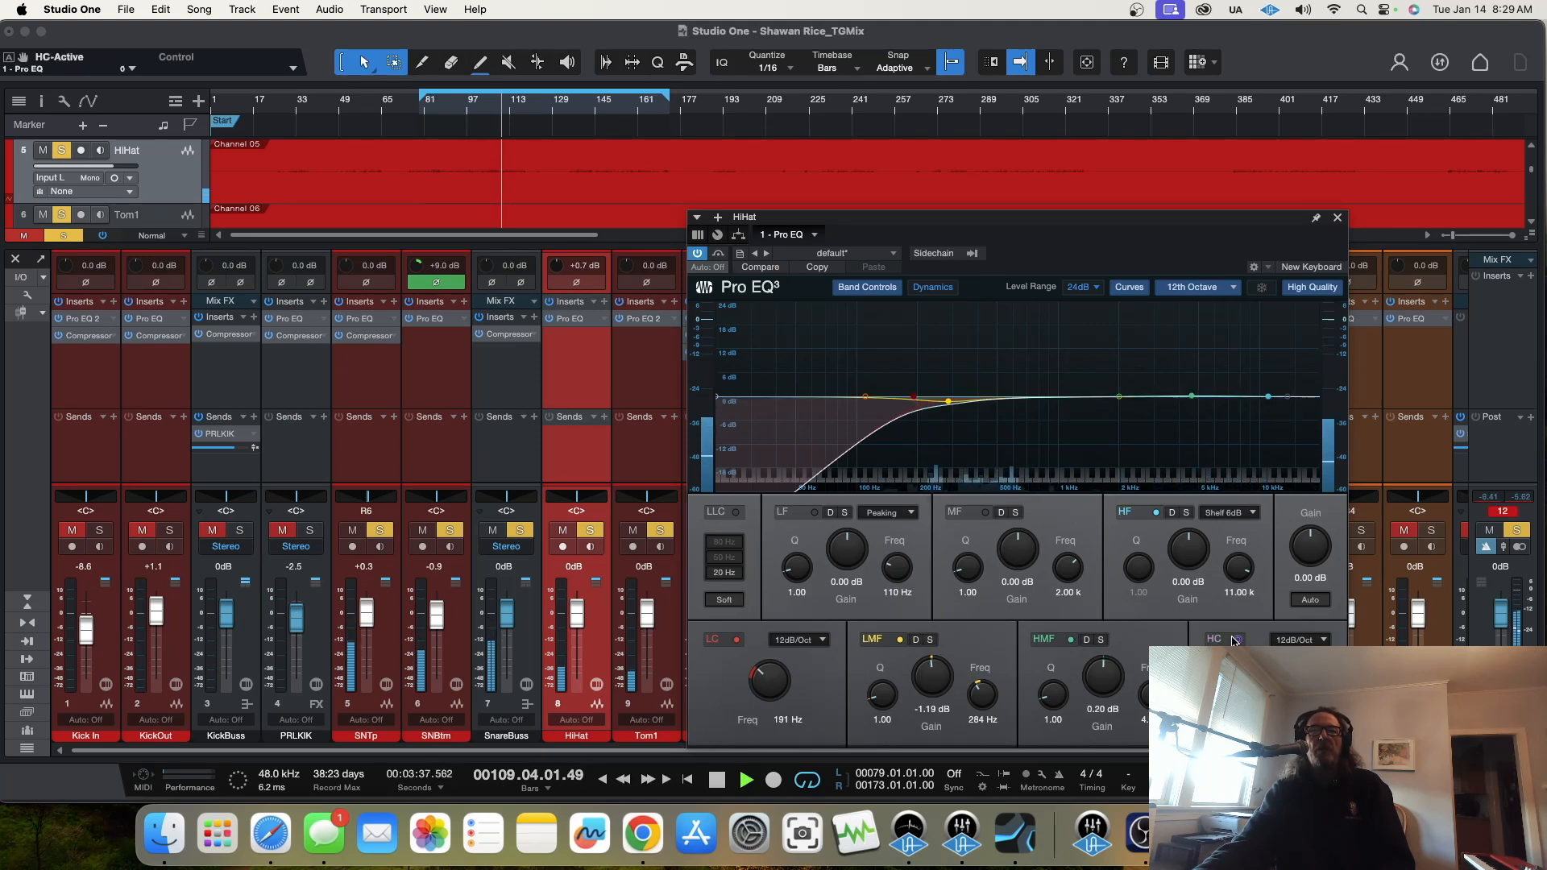
left_click(1337, 218)
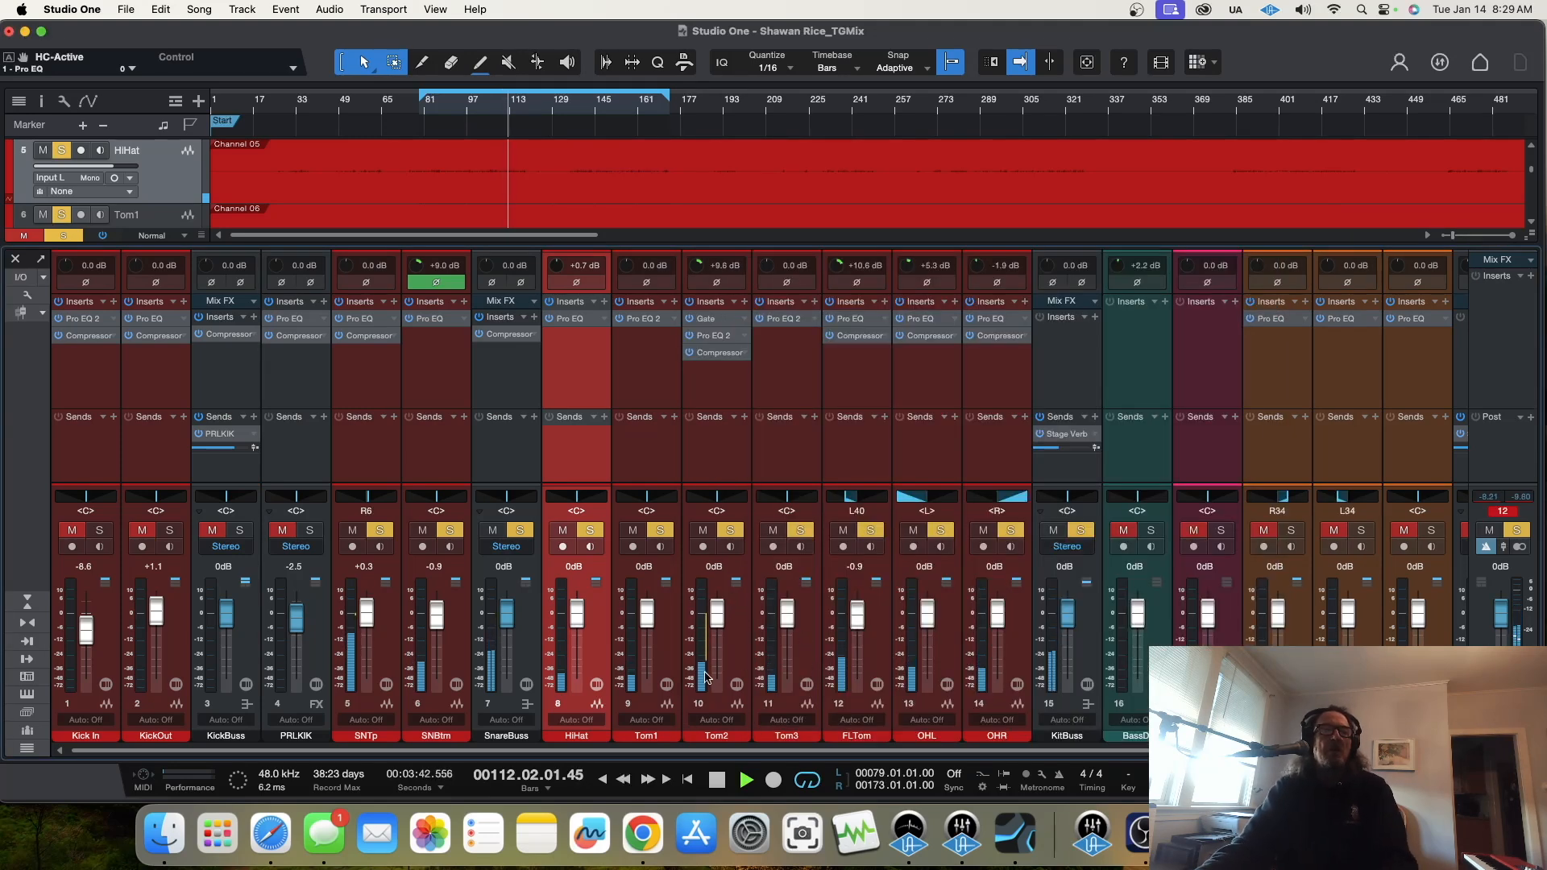
Step: Select the Tom1 to FLTom channels, unsolo KitBuss and solo only the selected toms
key("Down")
left_click(879, 659, "shift")
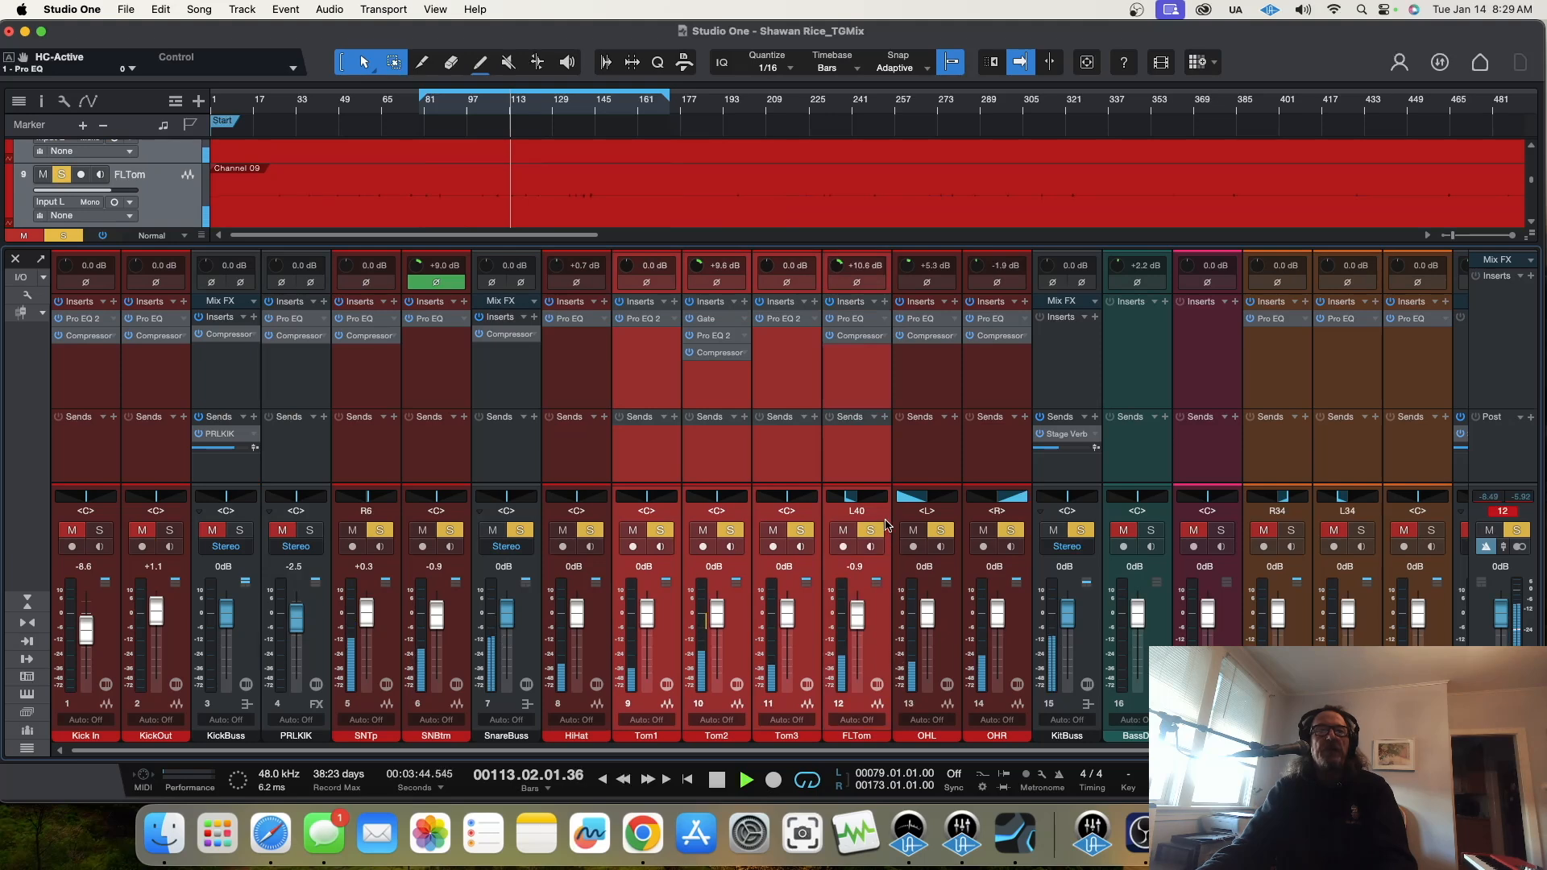
left_click(871, 530)
left_click(873, 532)
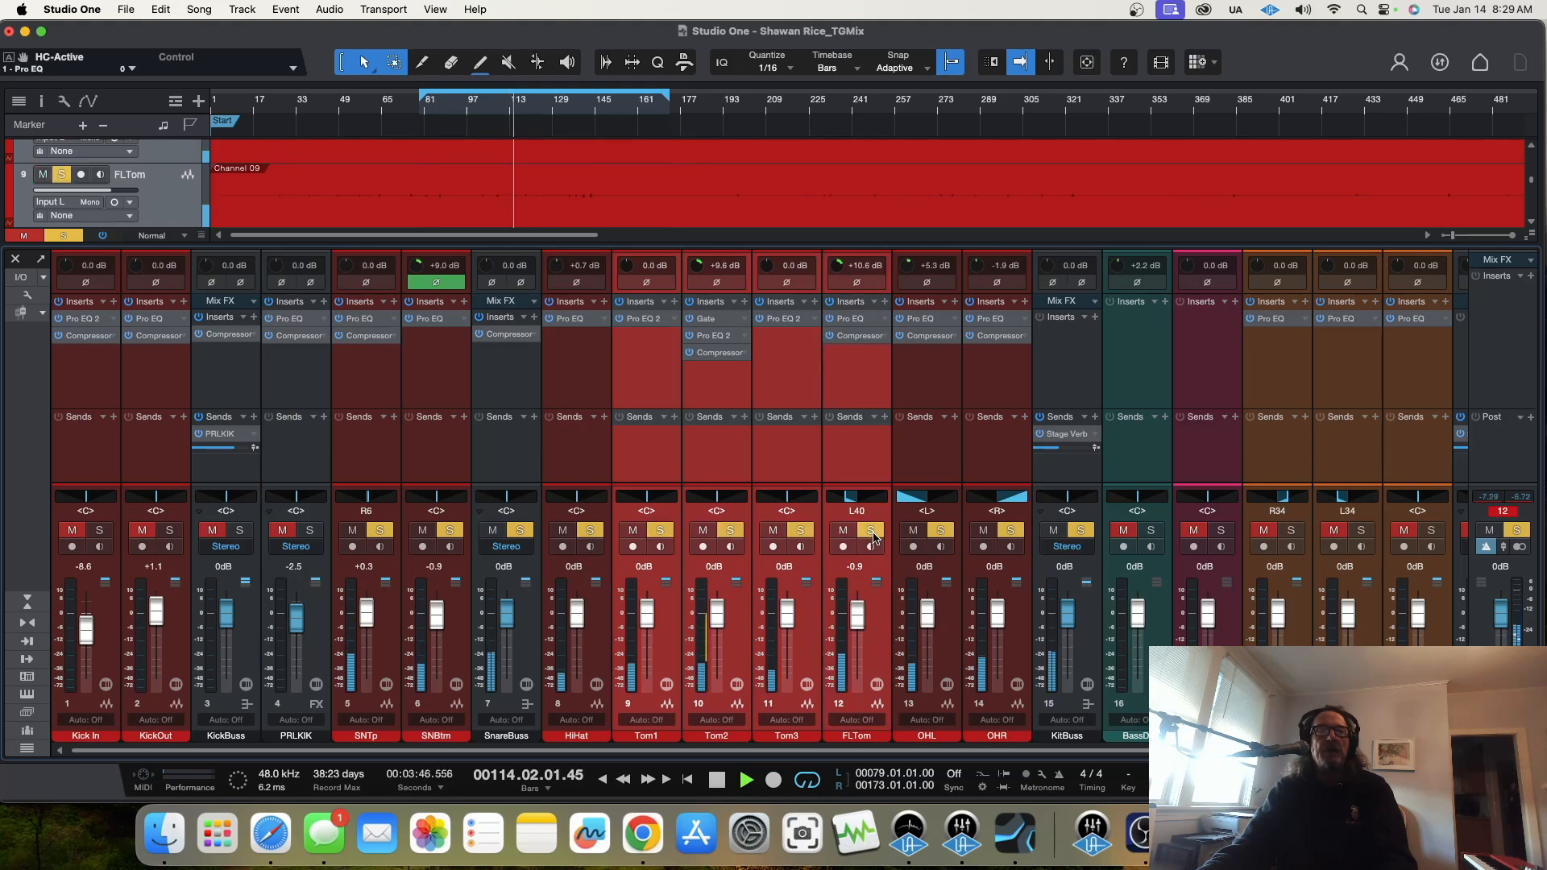
left_click(1080, 531)
left_click(871, 531)
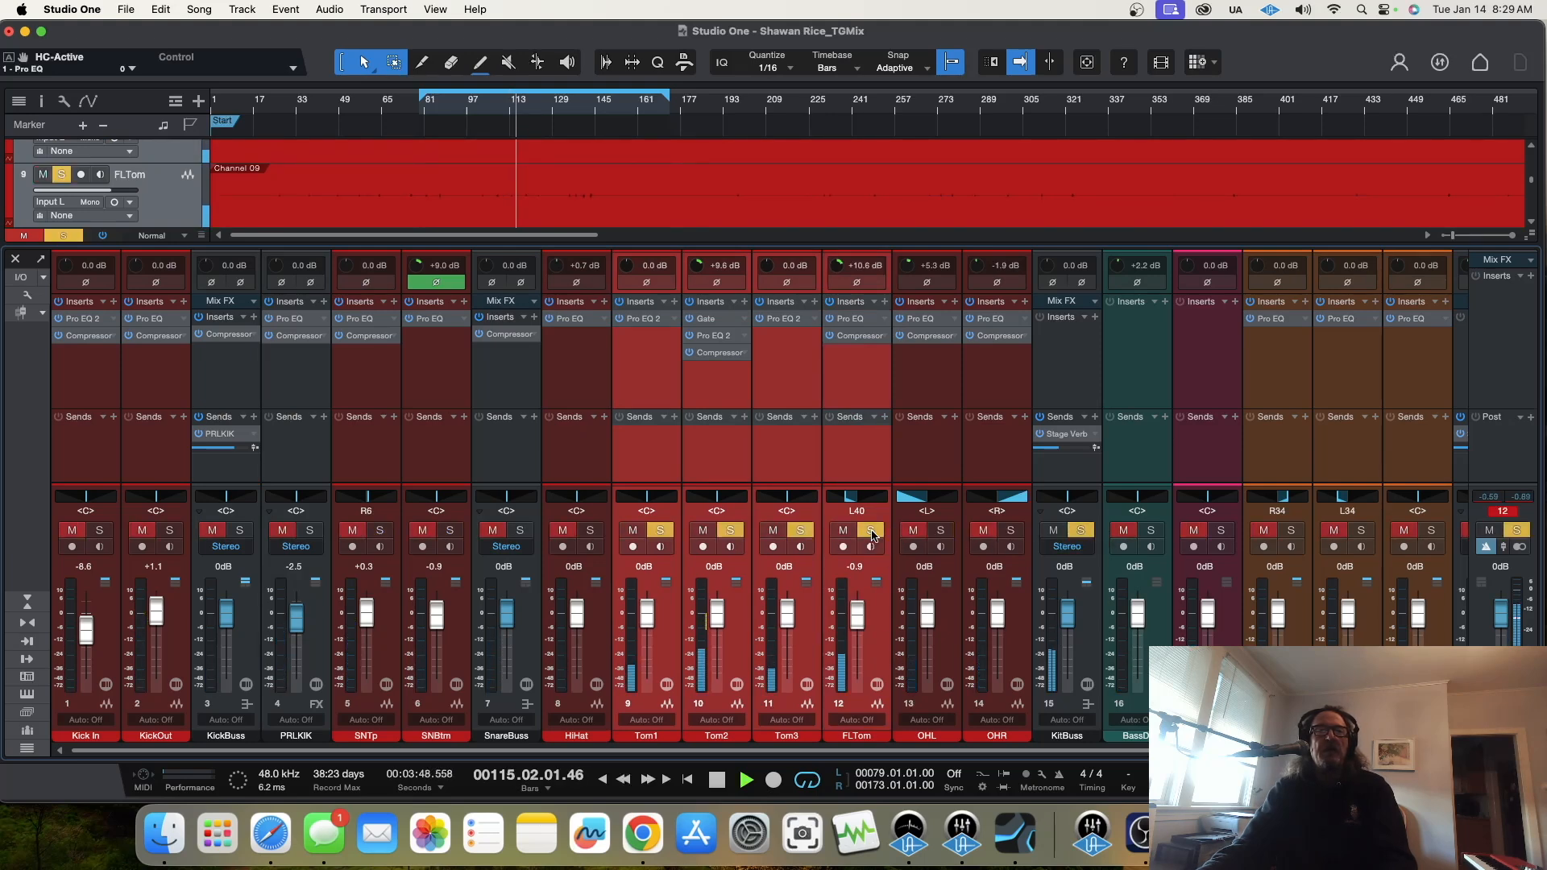
Step: Copy Tom2's Gate to the other toms, set FLTom's Gate threshold to -19.90 dB as its first insert, and clear the solos
double_click(716, 320)
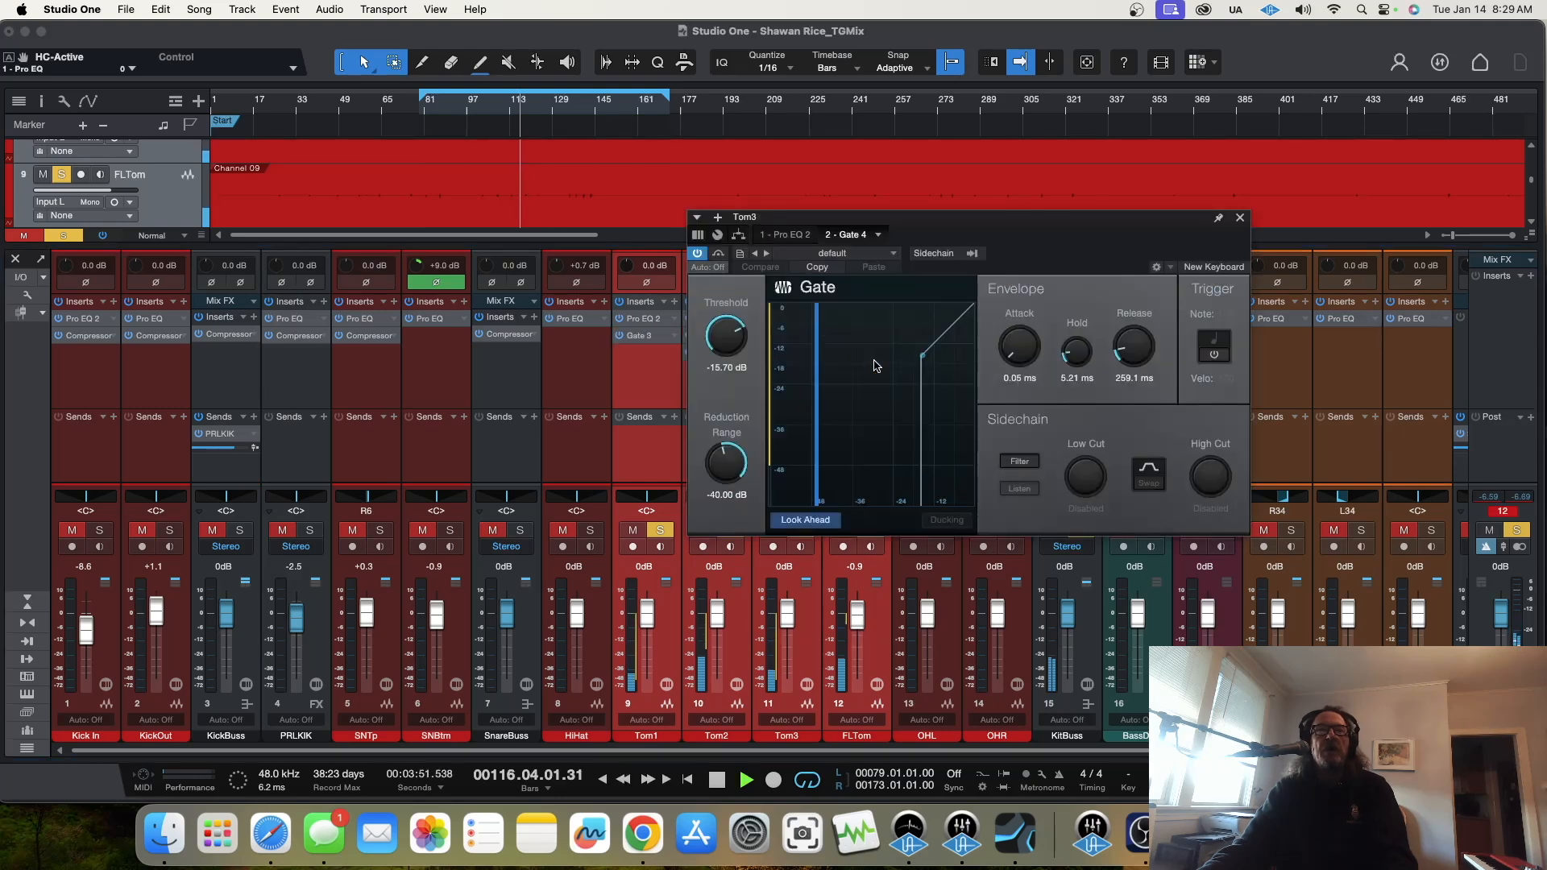
left_click(1240, 219)
mouse_move(851, 352)
left_mouse_down()
mouse_move(849, 317)
mouse_move(857, 326)
left_mouse_up()
double_click(855, 322)
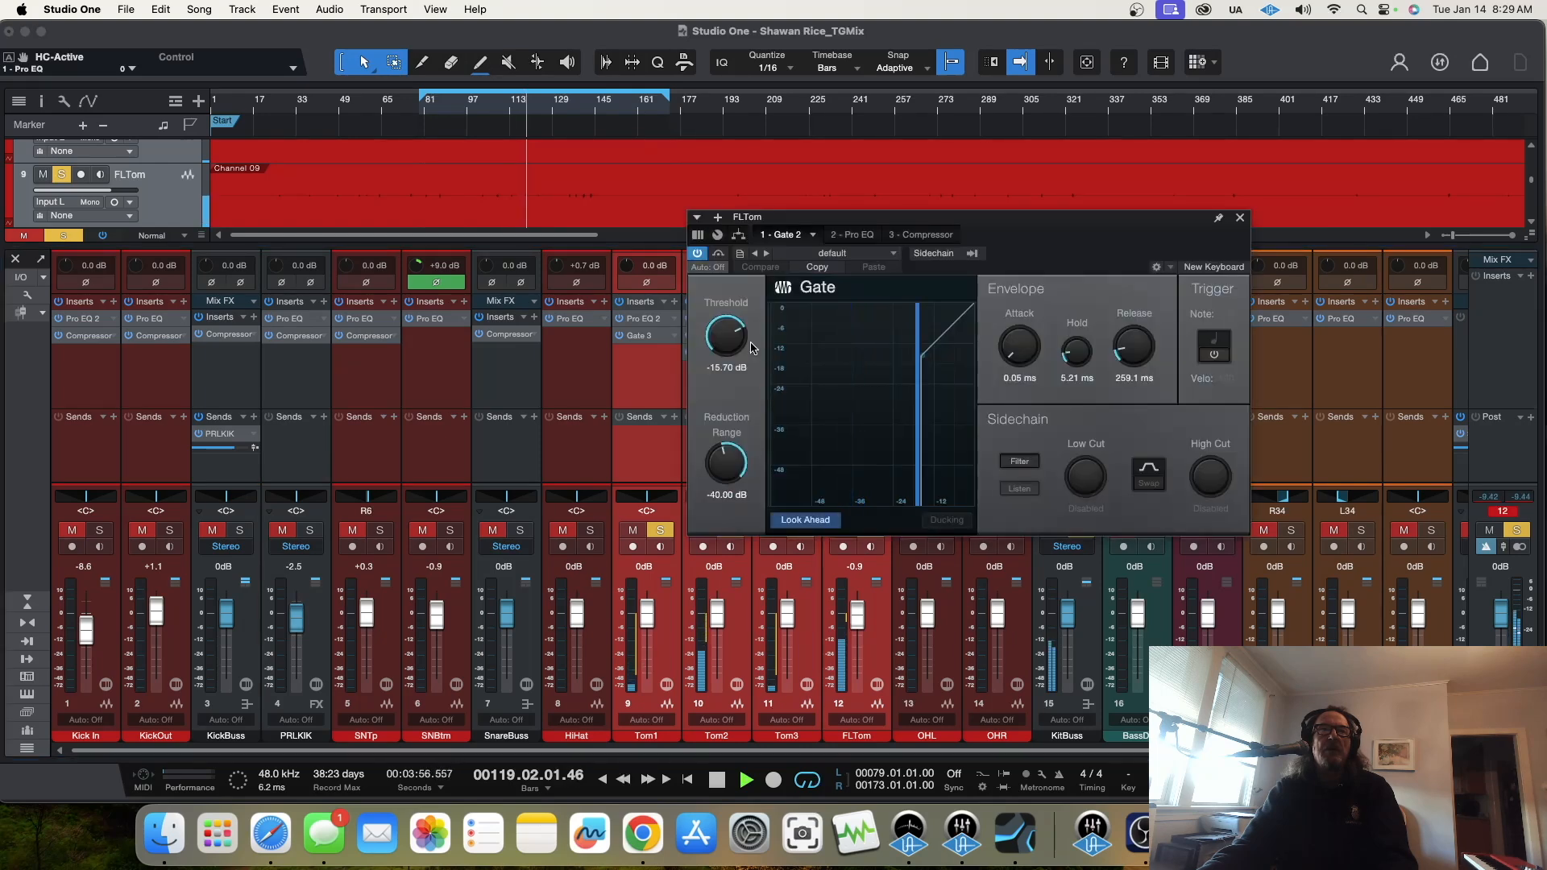
left_click(1241, 218)
left_click(1080, 530)
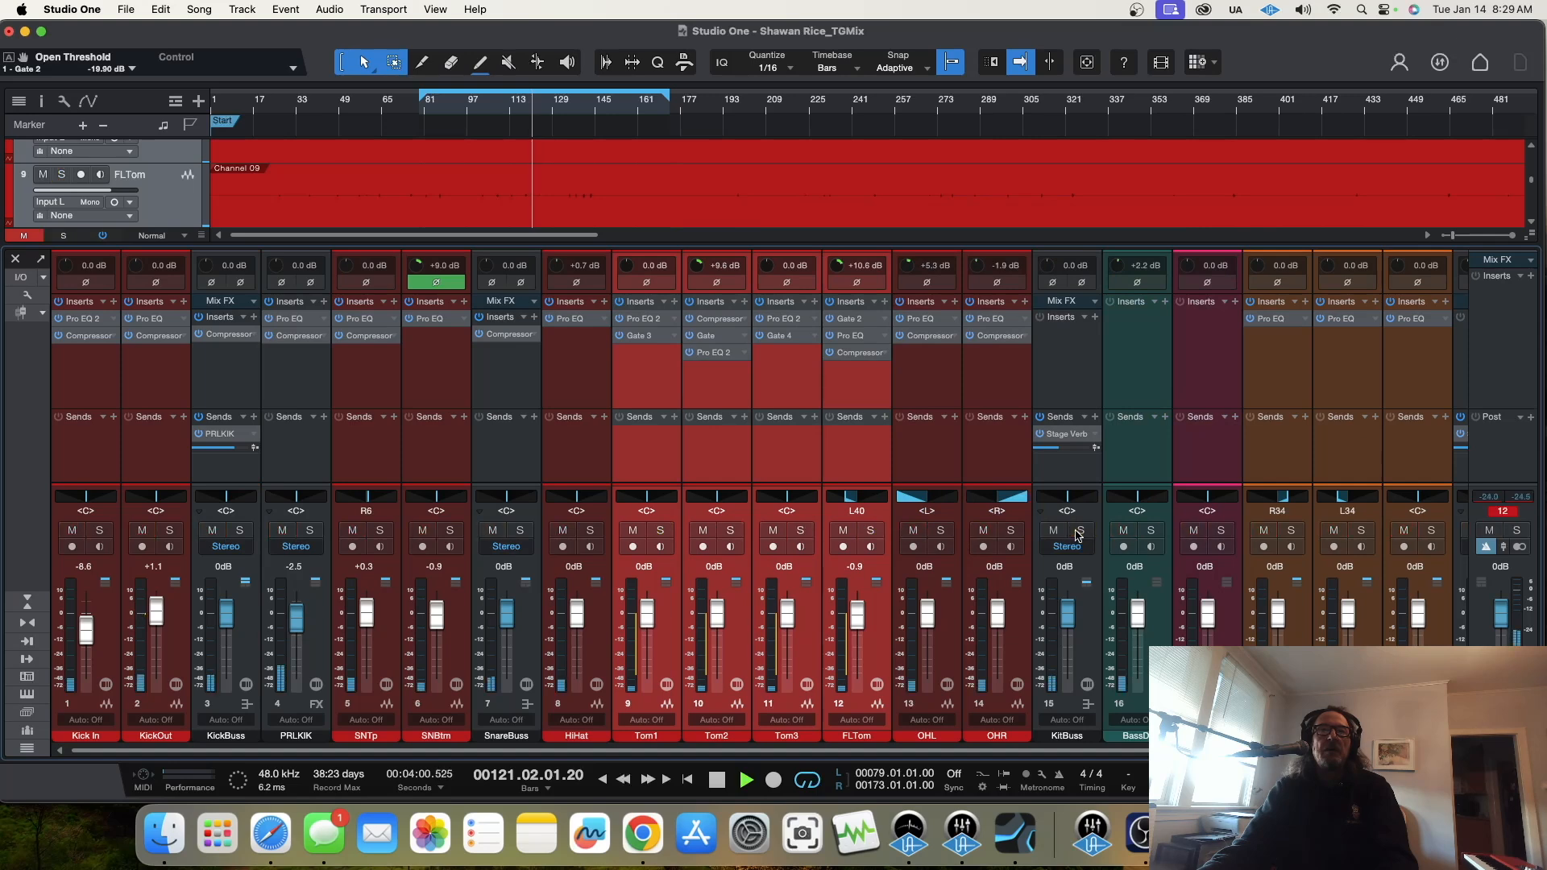
Step: Replay from about bar 97 with KitBuss soloed and make the Gate the first insert on Tom1, Tom2, Tom3 and FLTom
left_click(474, 114)
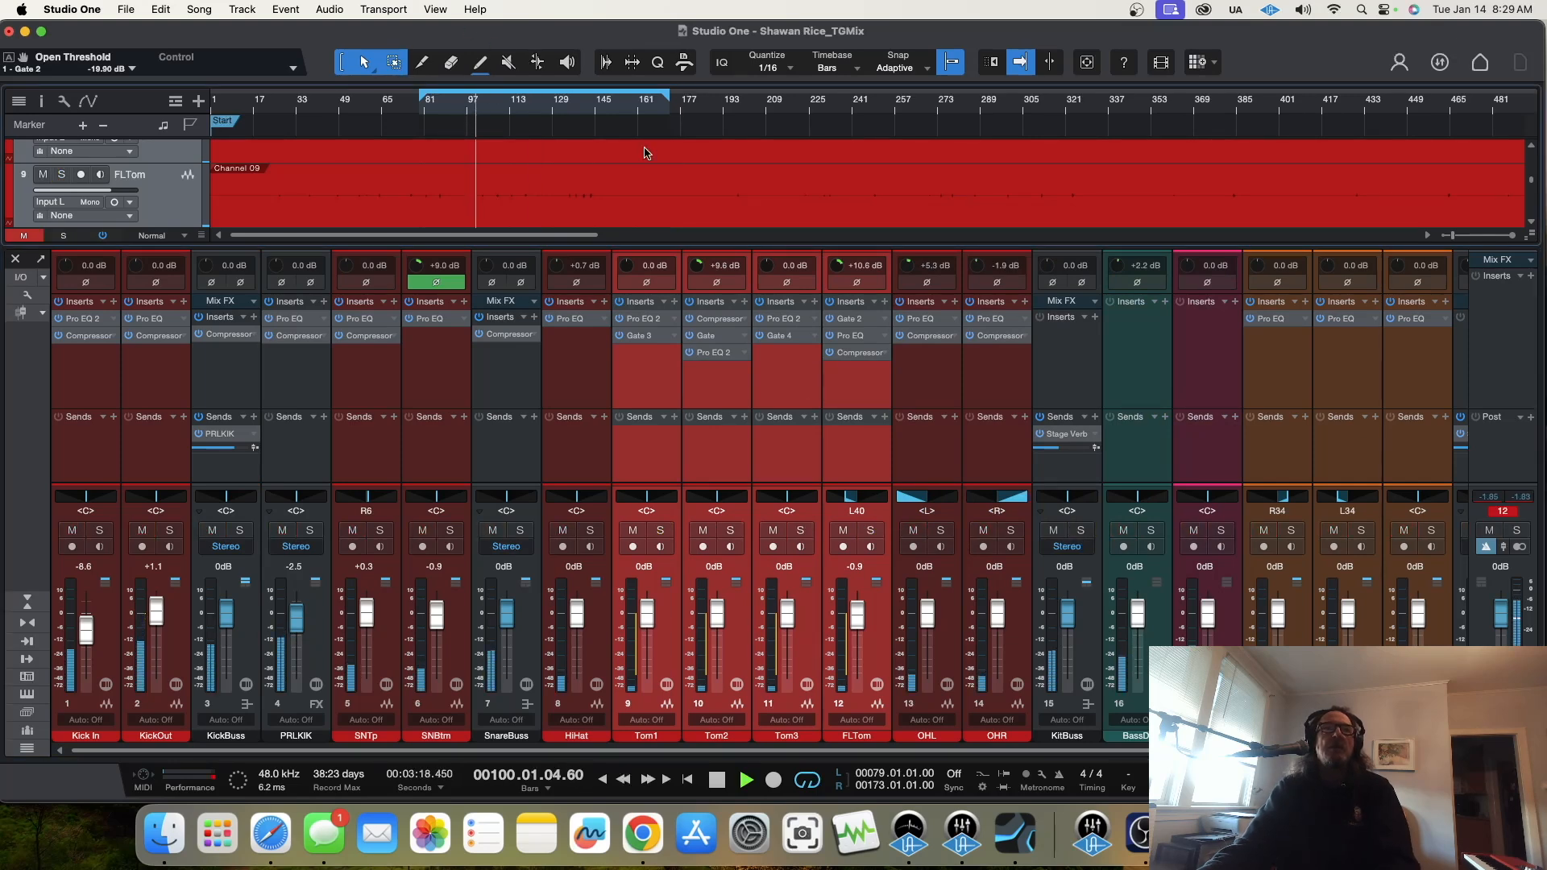
left_click(1083, 531)
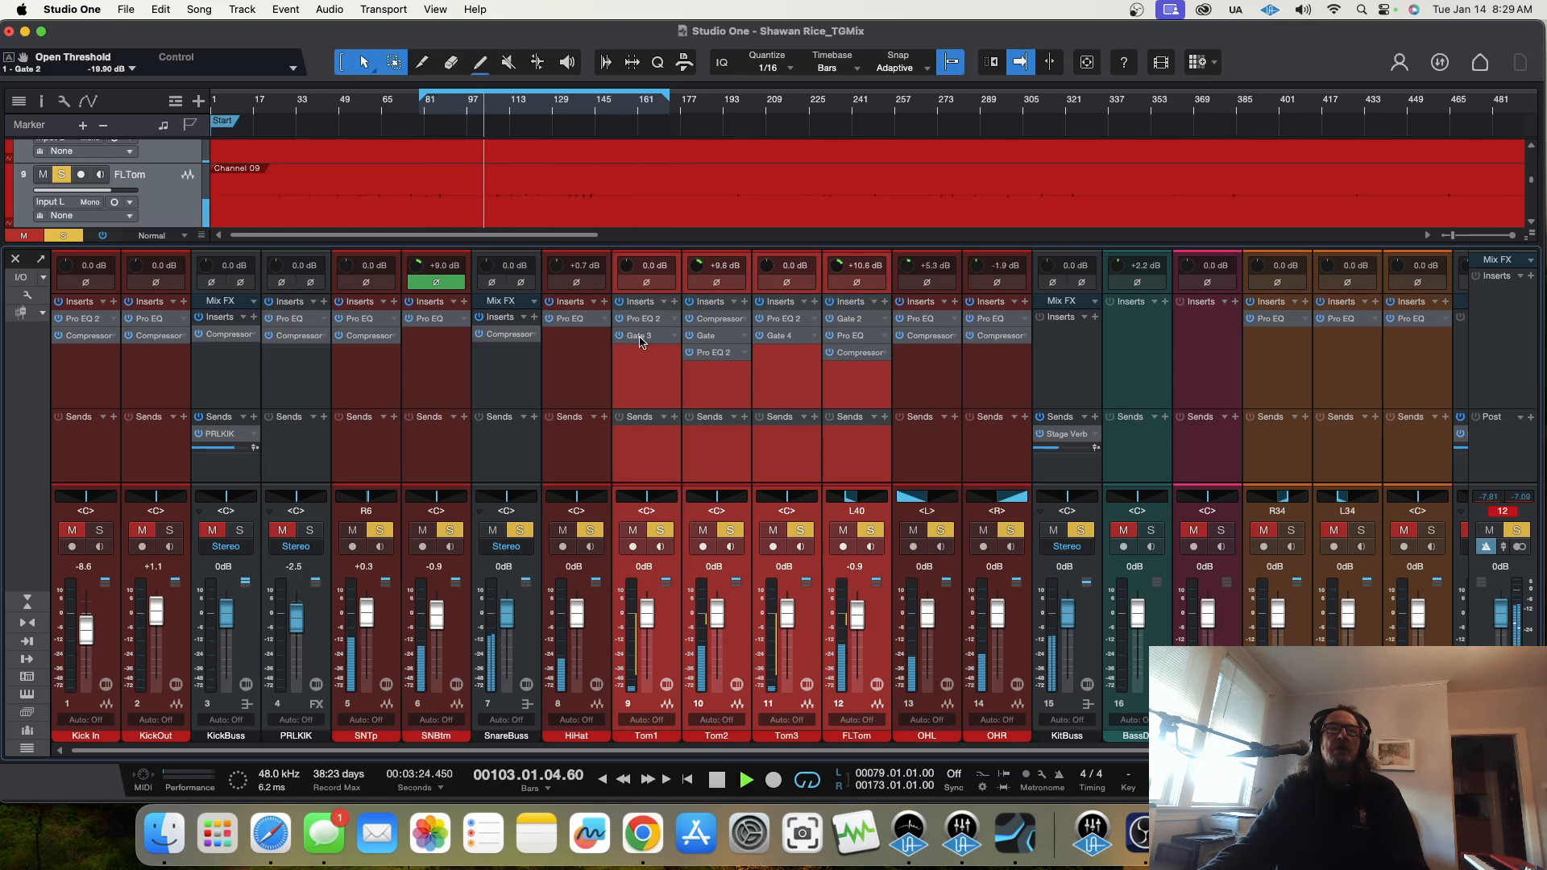
left_click_drag(639, 338, 641, 316)
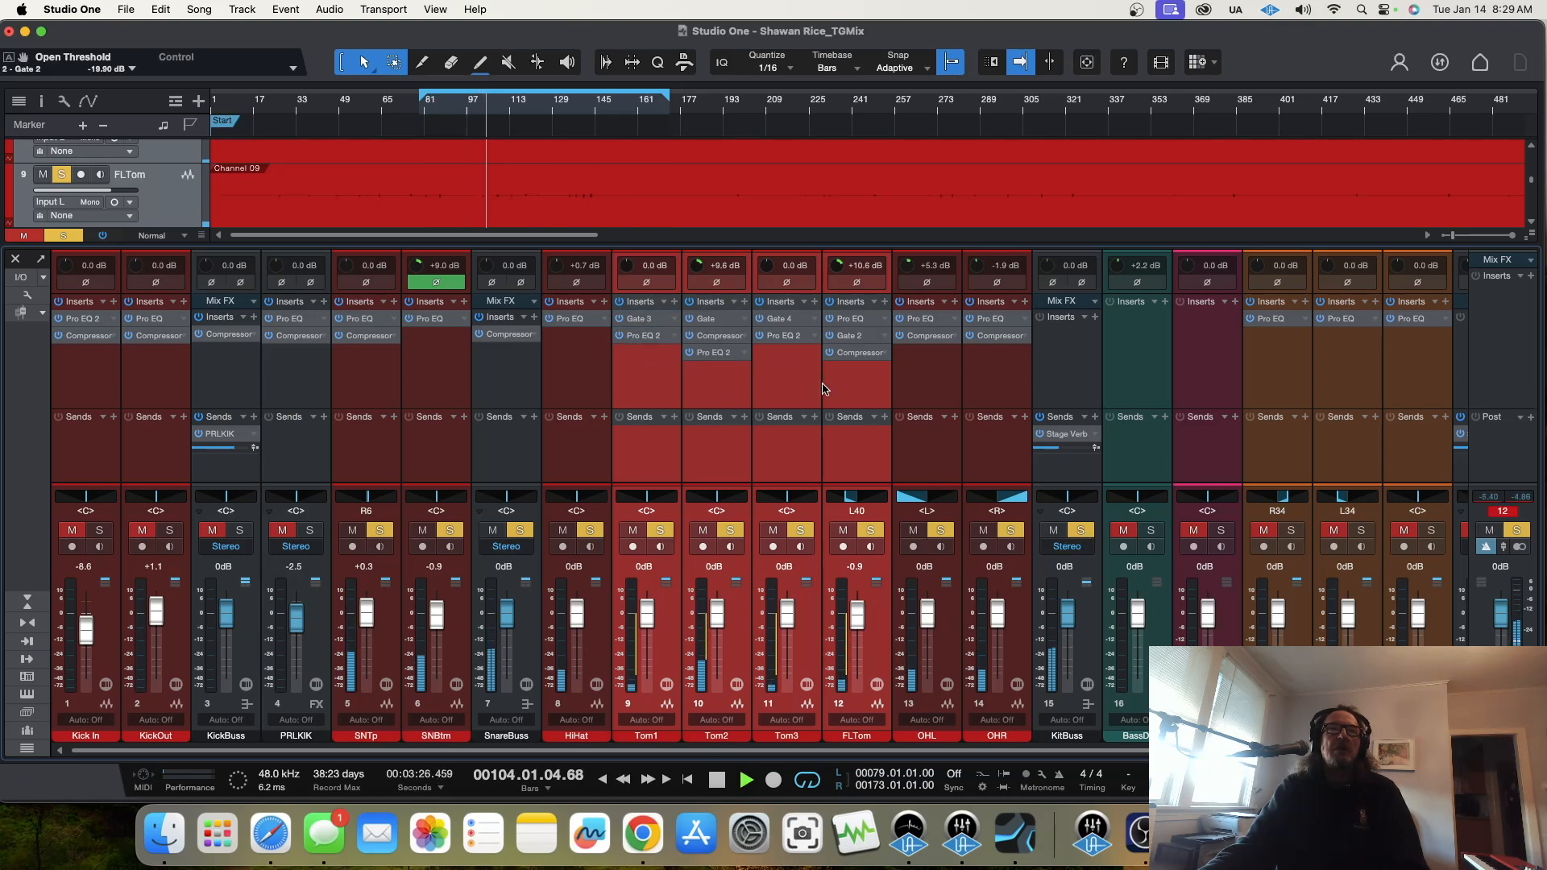
left_click(790, 382)
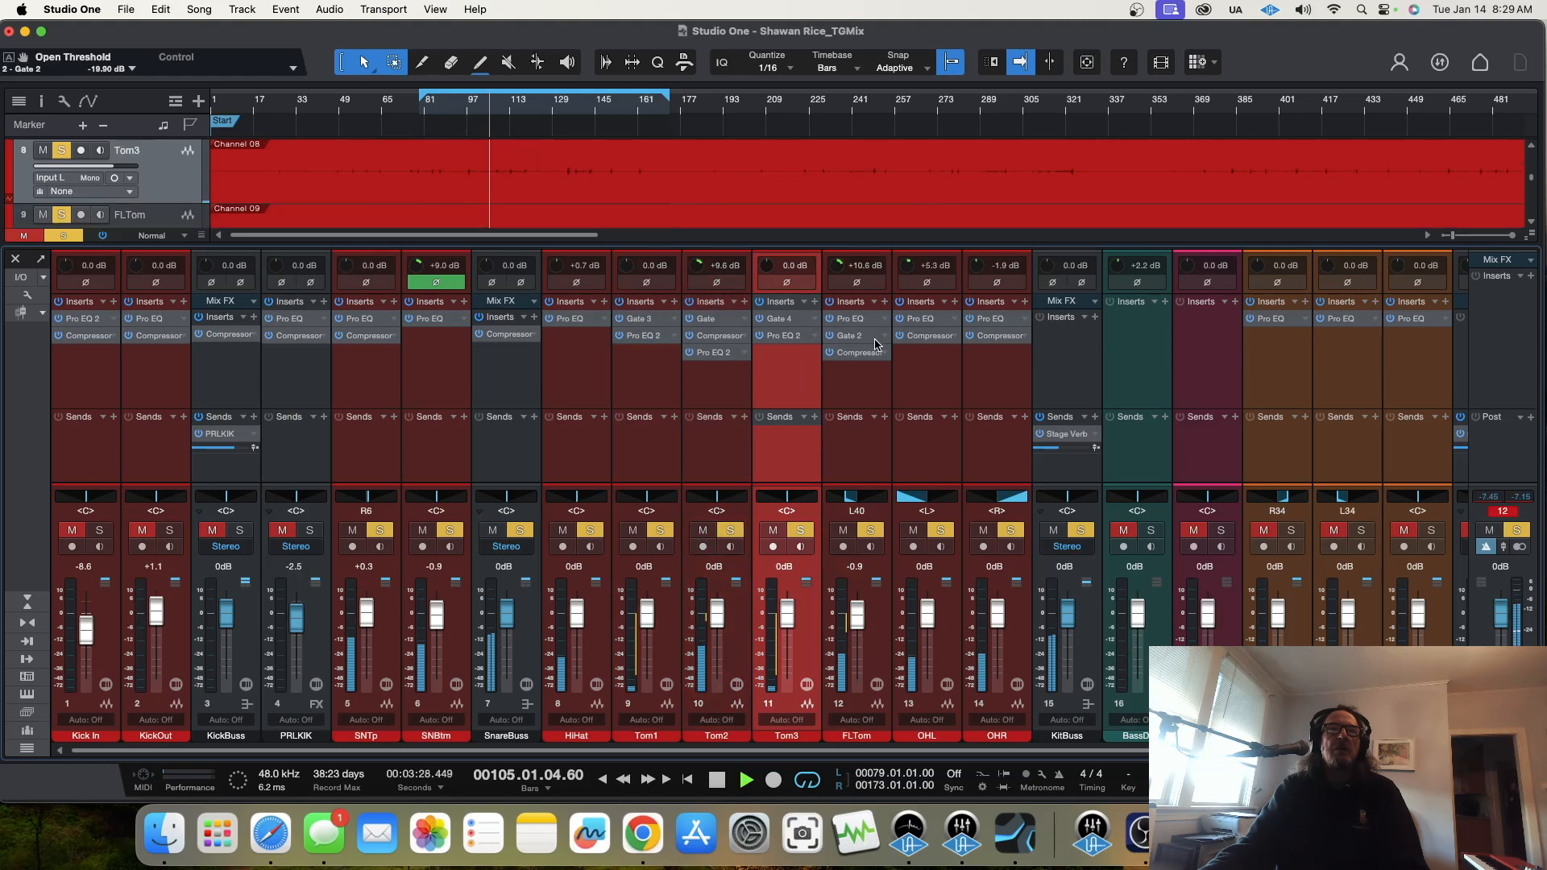
left_click_drag(867, 341, 856, 318)
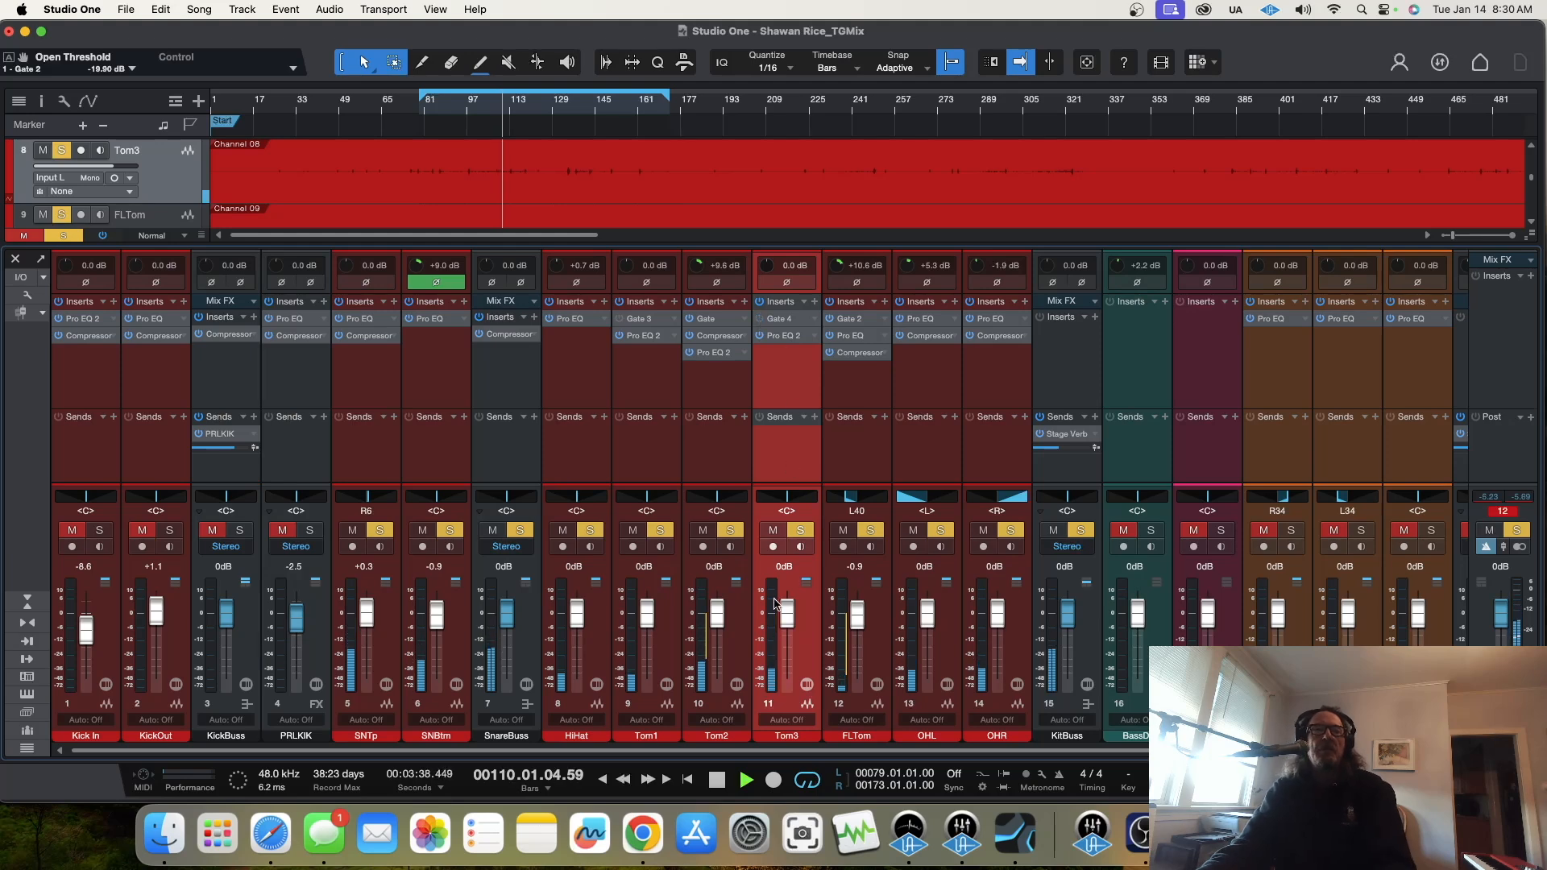
Step: Pause playback to check Tom3's Pro EQ 2 settings, close the plug-in and resume playback
key("space")
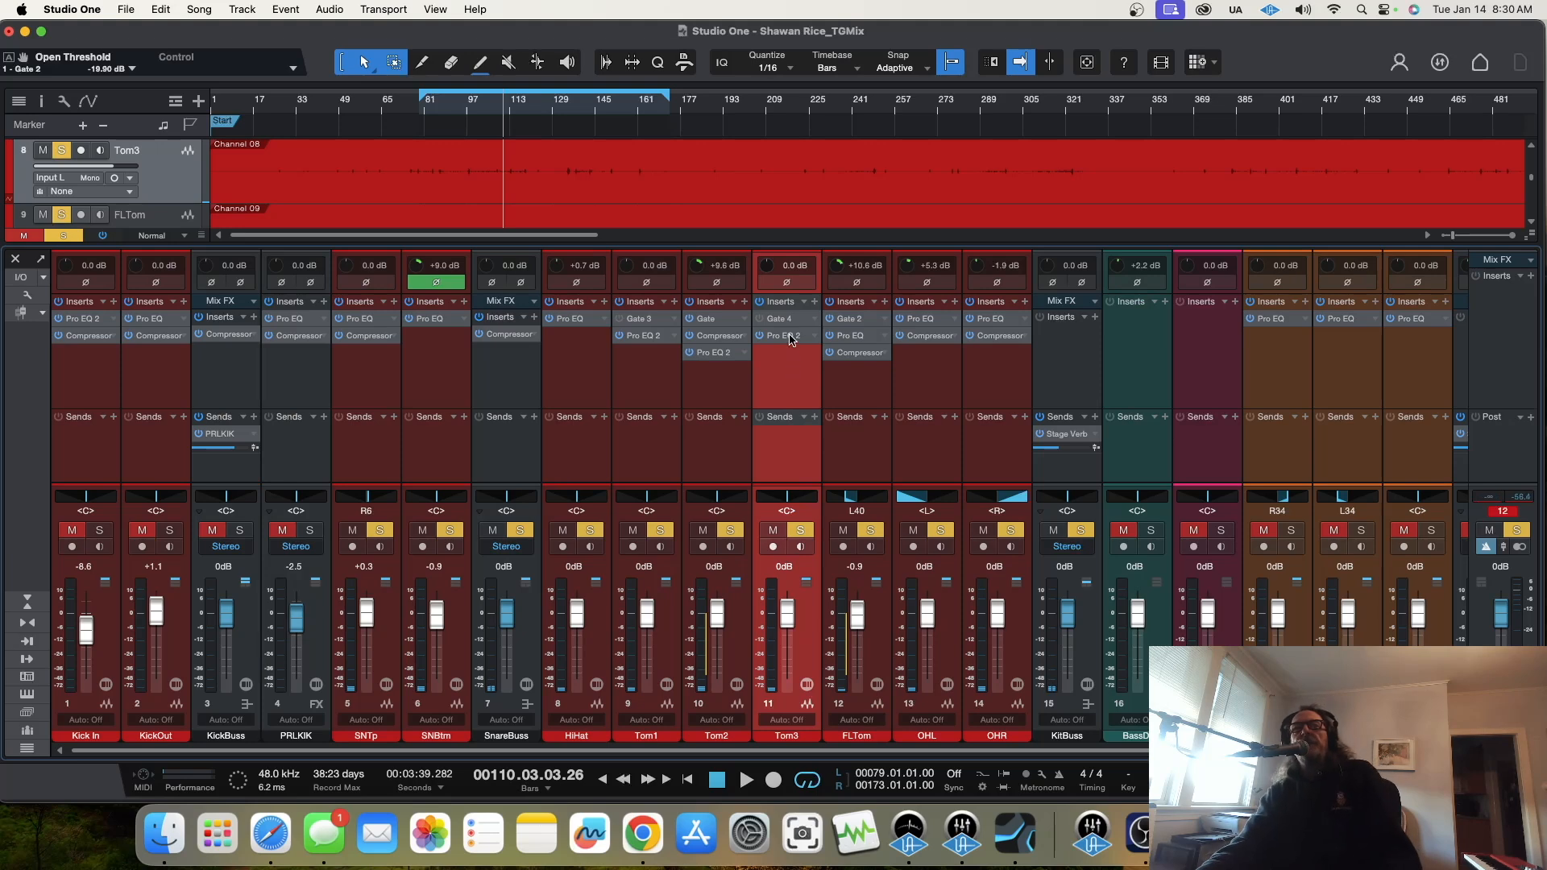
left_click(788, 336)
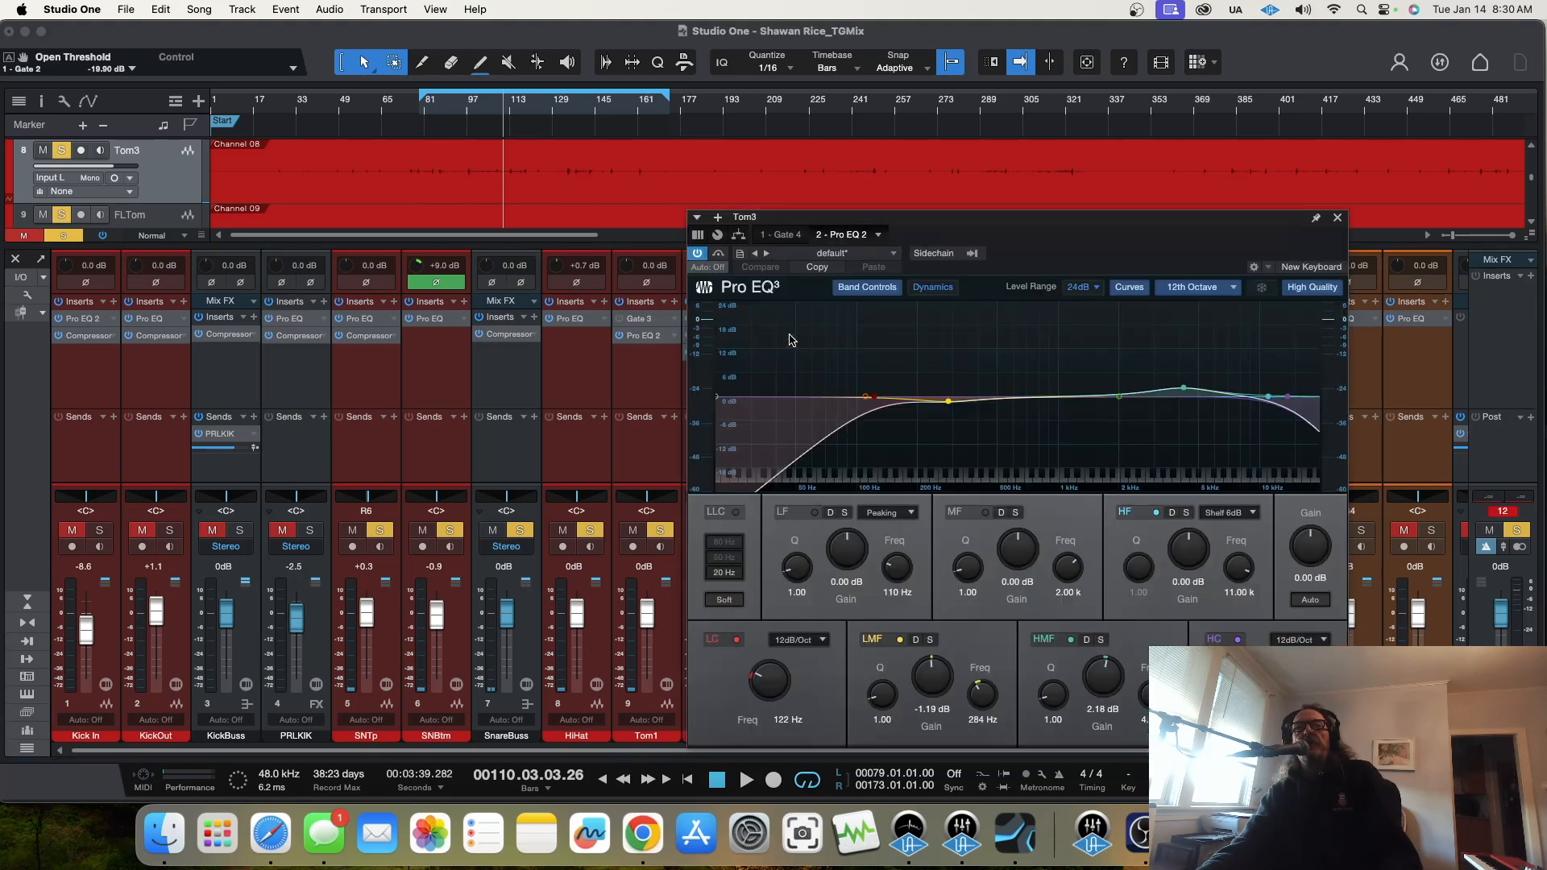
left_click(1338, 217)
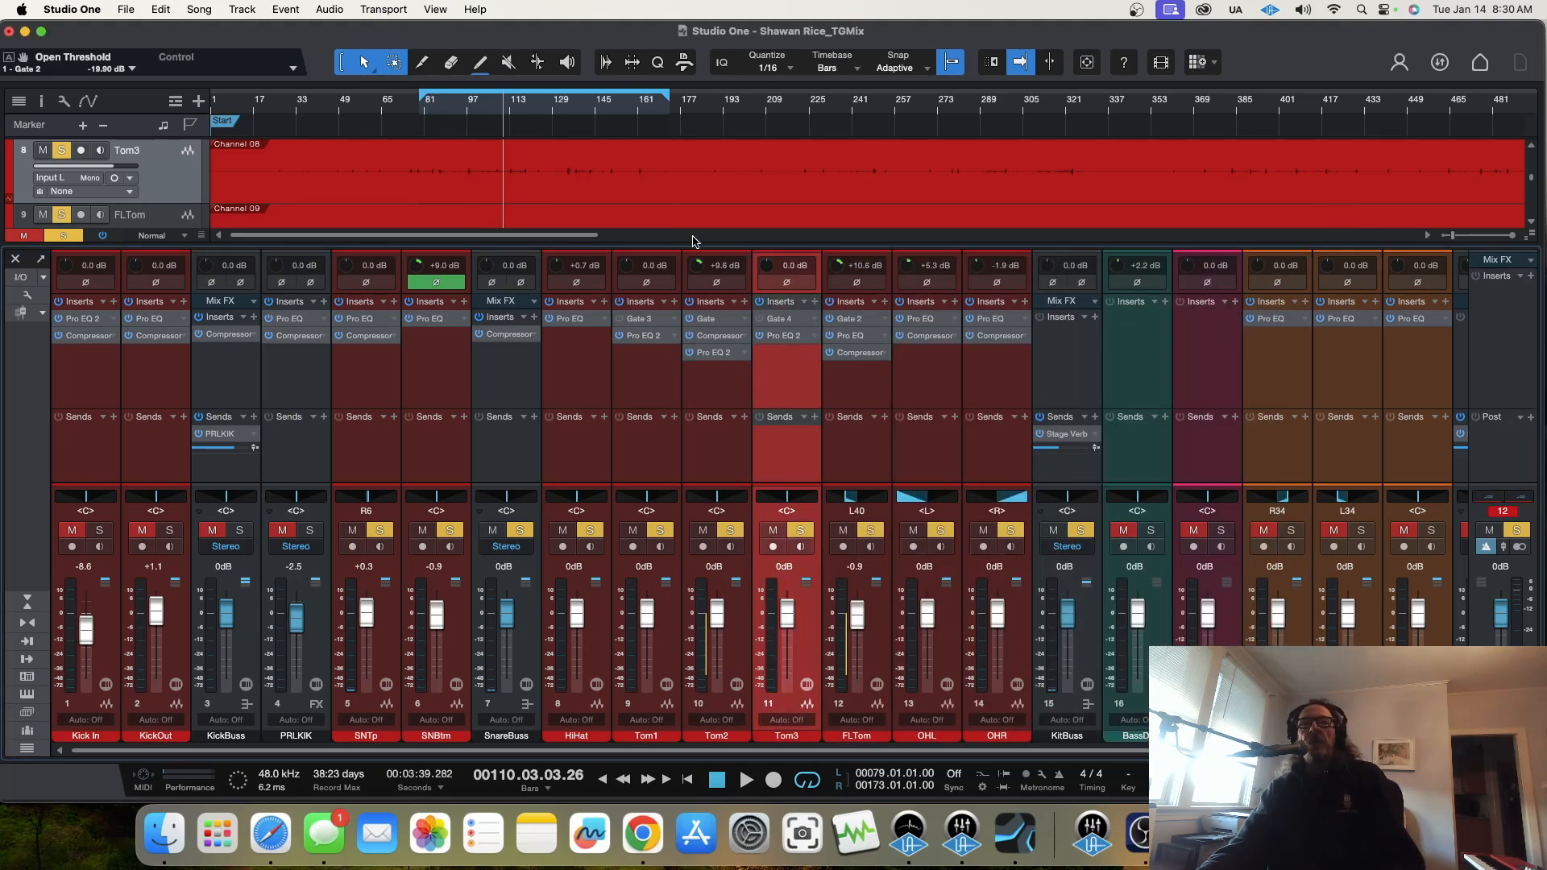
key("space")
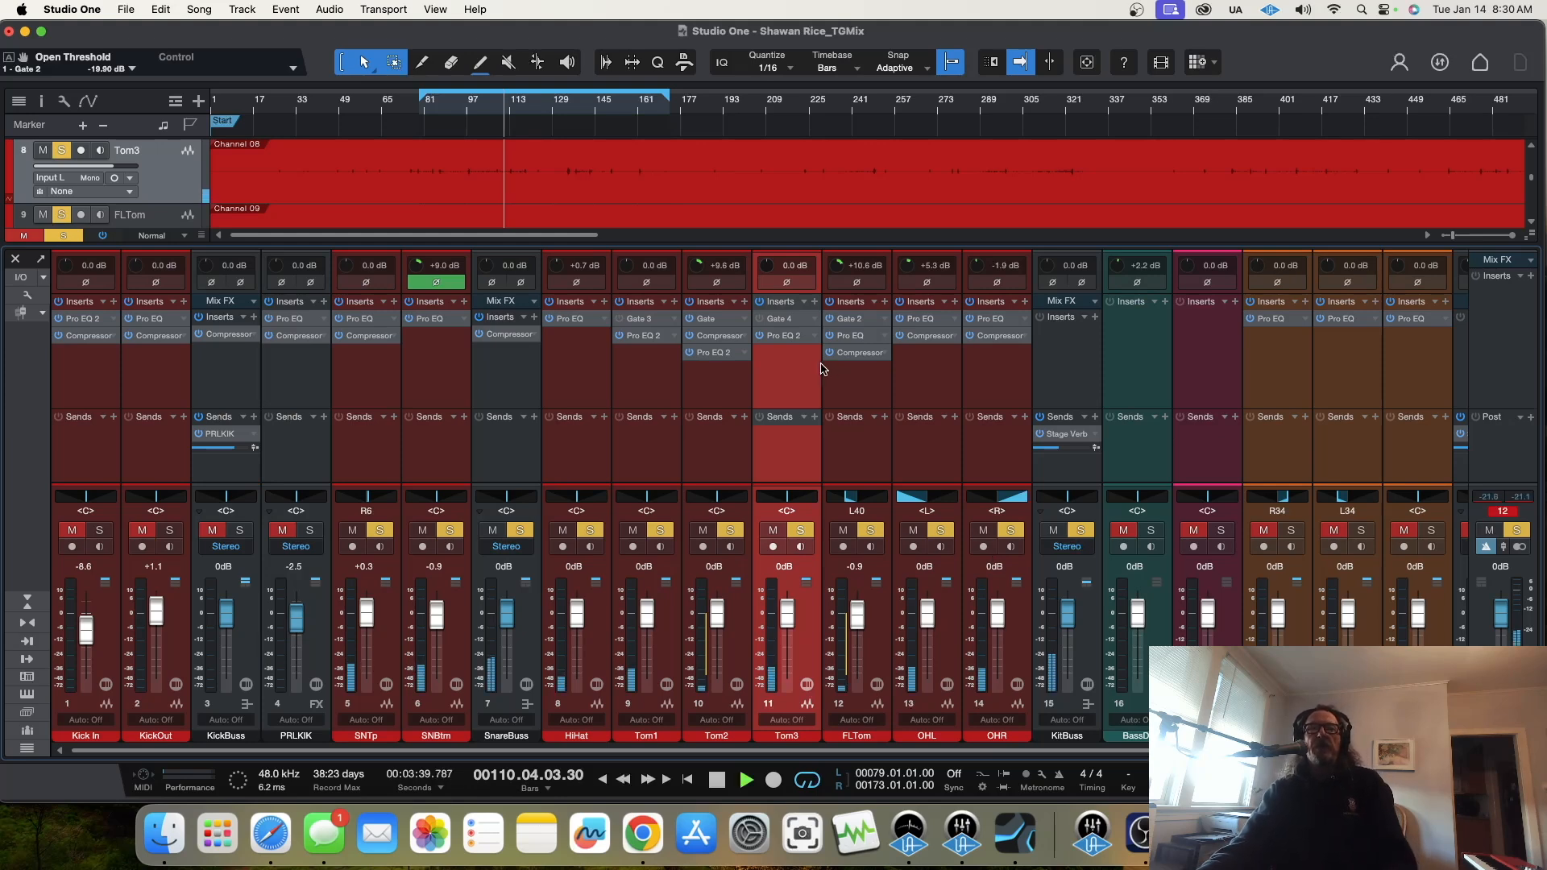
Step: Lower the OHR level to -4.6 dB, and pan HiHat to R18 and SNBtm to L18
left_click_drag(996, 614, 998, 622)
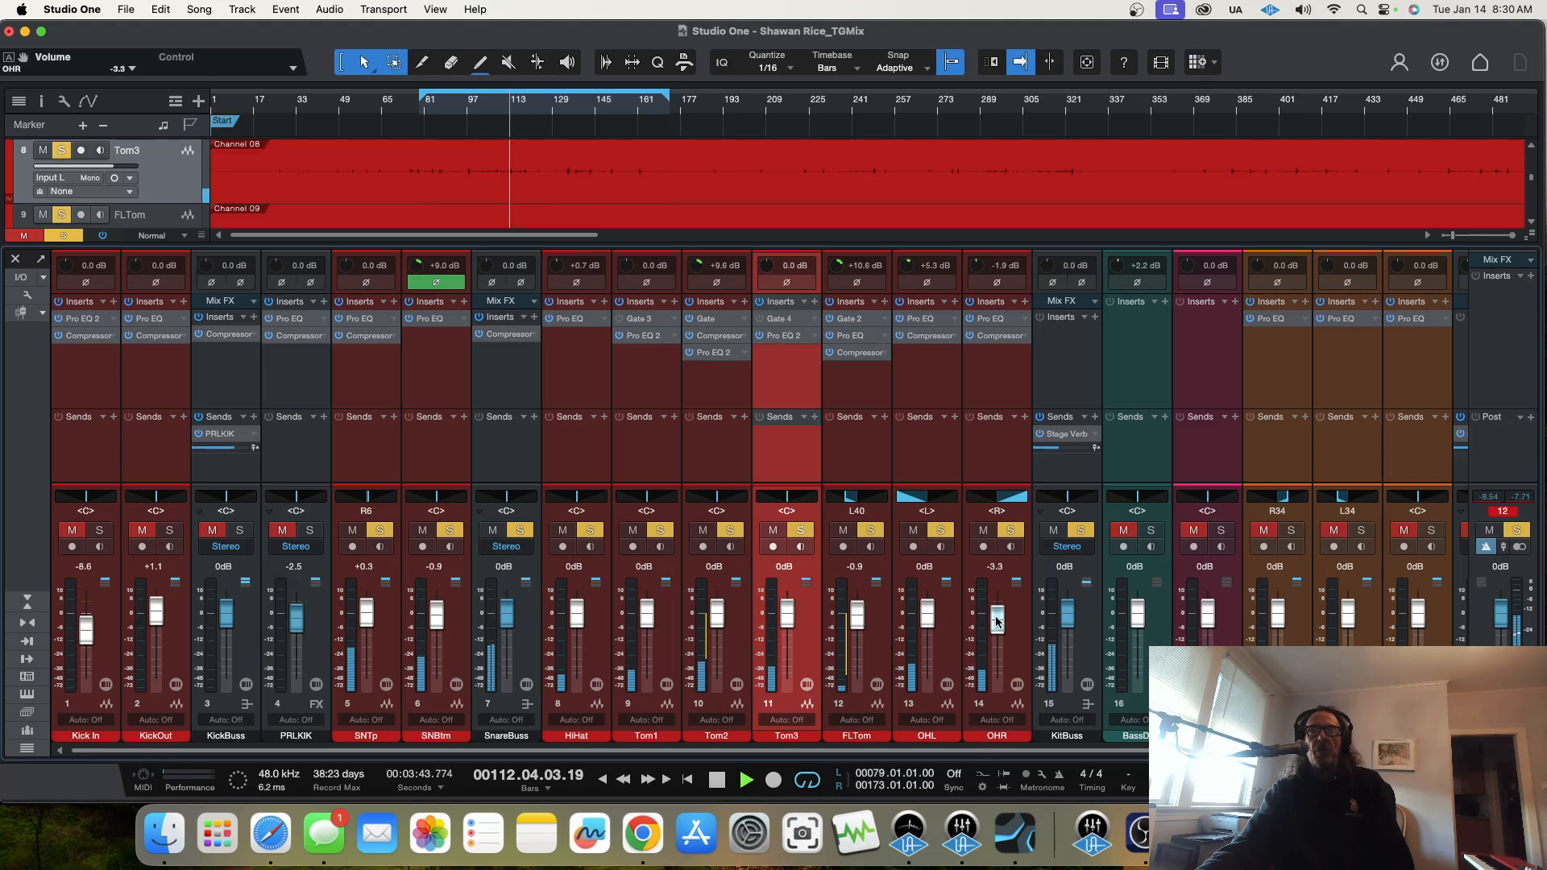
left_click_drag(997, 623, 997, 625)
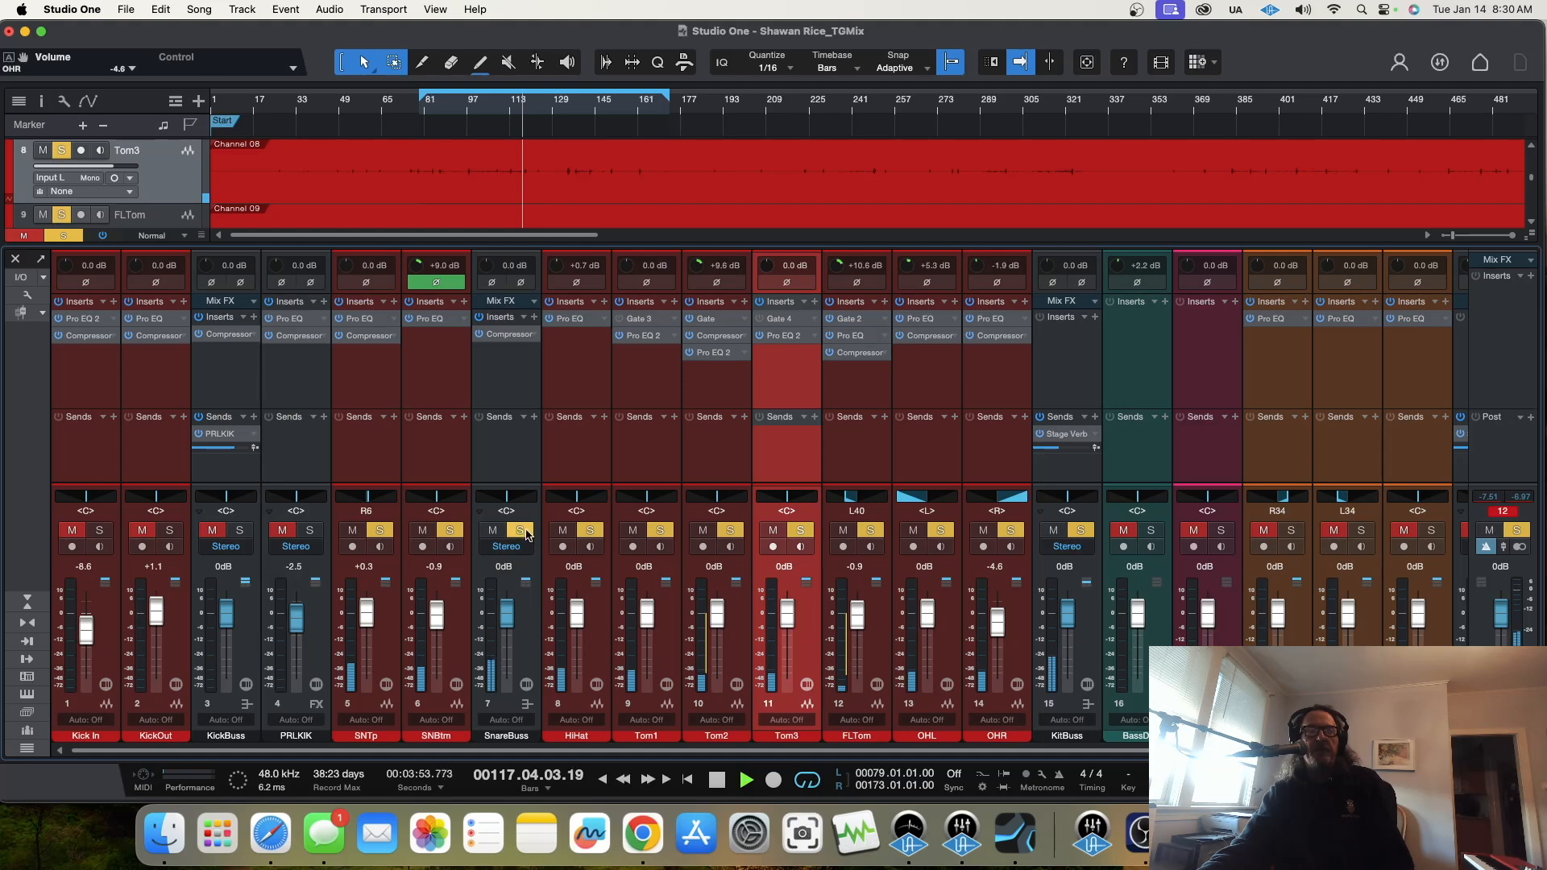
left_click_drag(580, 506, 581, 505)
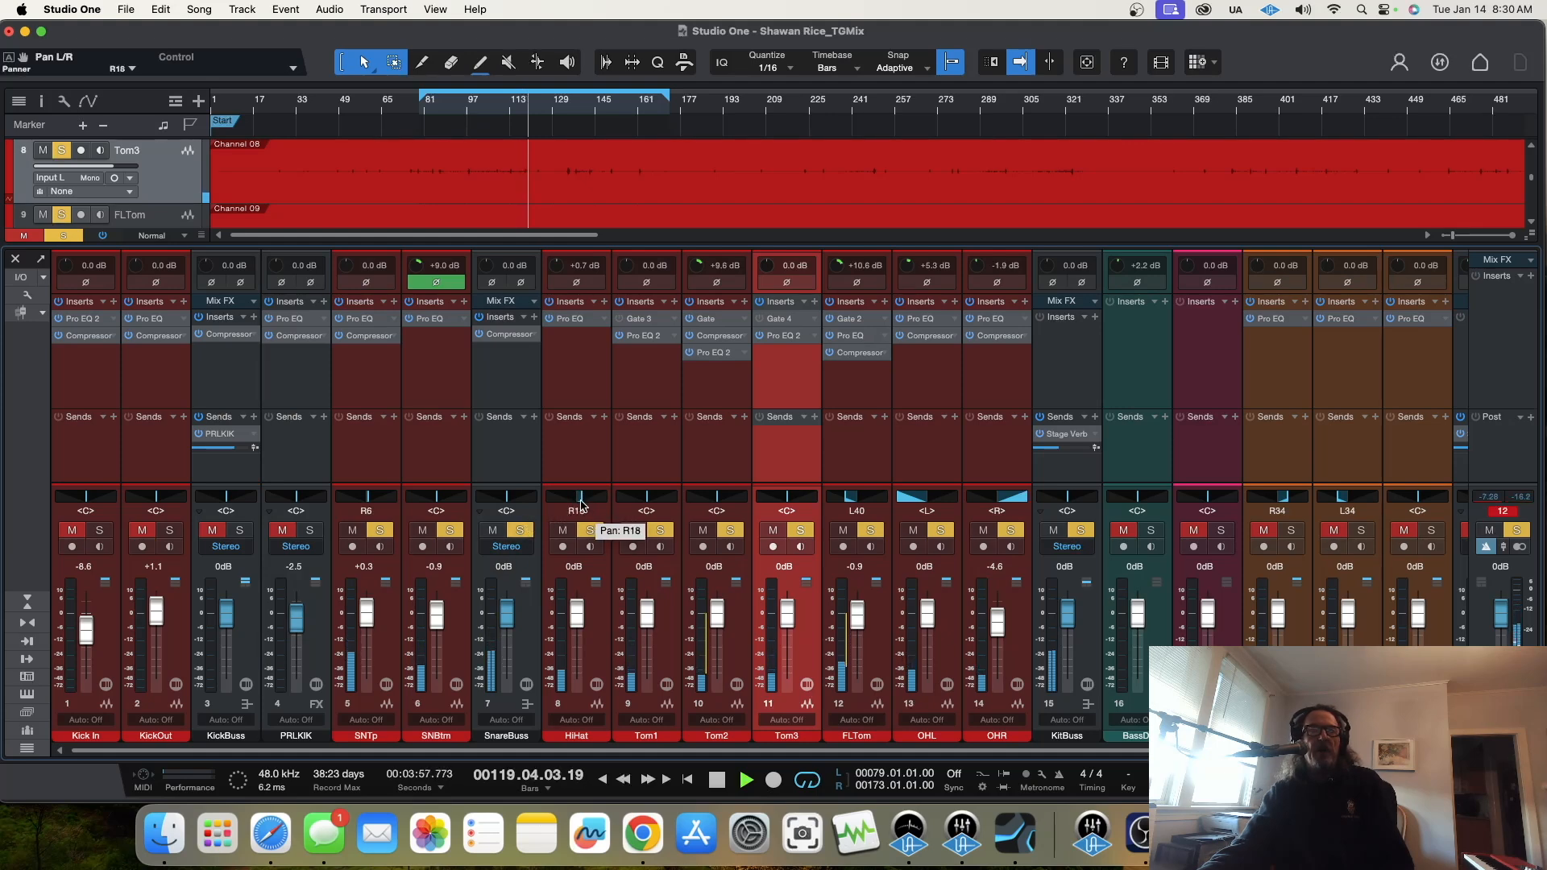
left_click_drag(436, 506, 431, 506)
Step: Replay from about bar 97, pan Tom2 L7, Tom3 L12 and FLTom L53, and set OHL to +0.3 dB and OHR to -10.5 dB
left_click(465, 113)
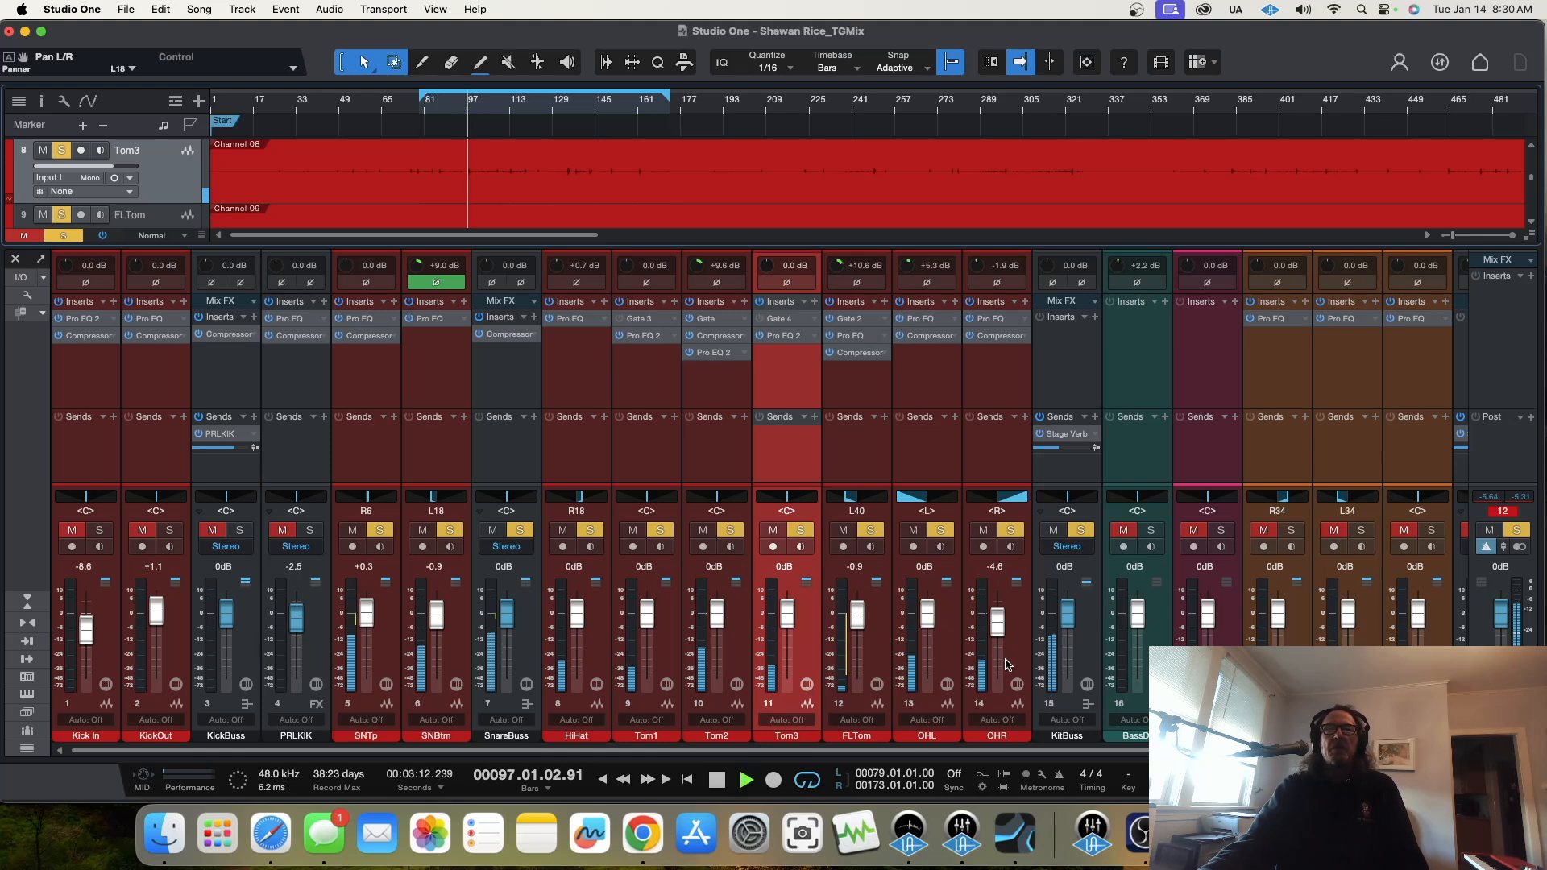
left_click_drag(926, 631, 924, 627)
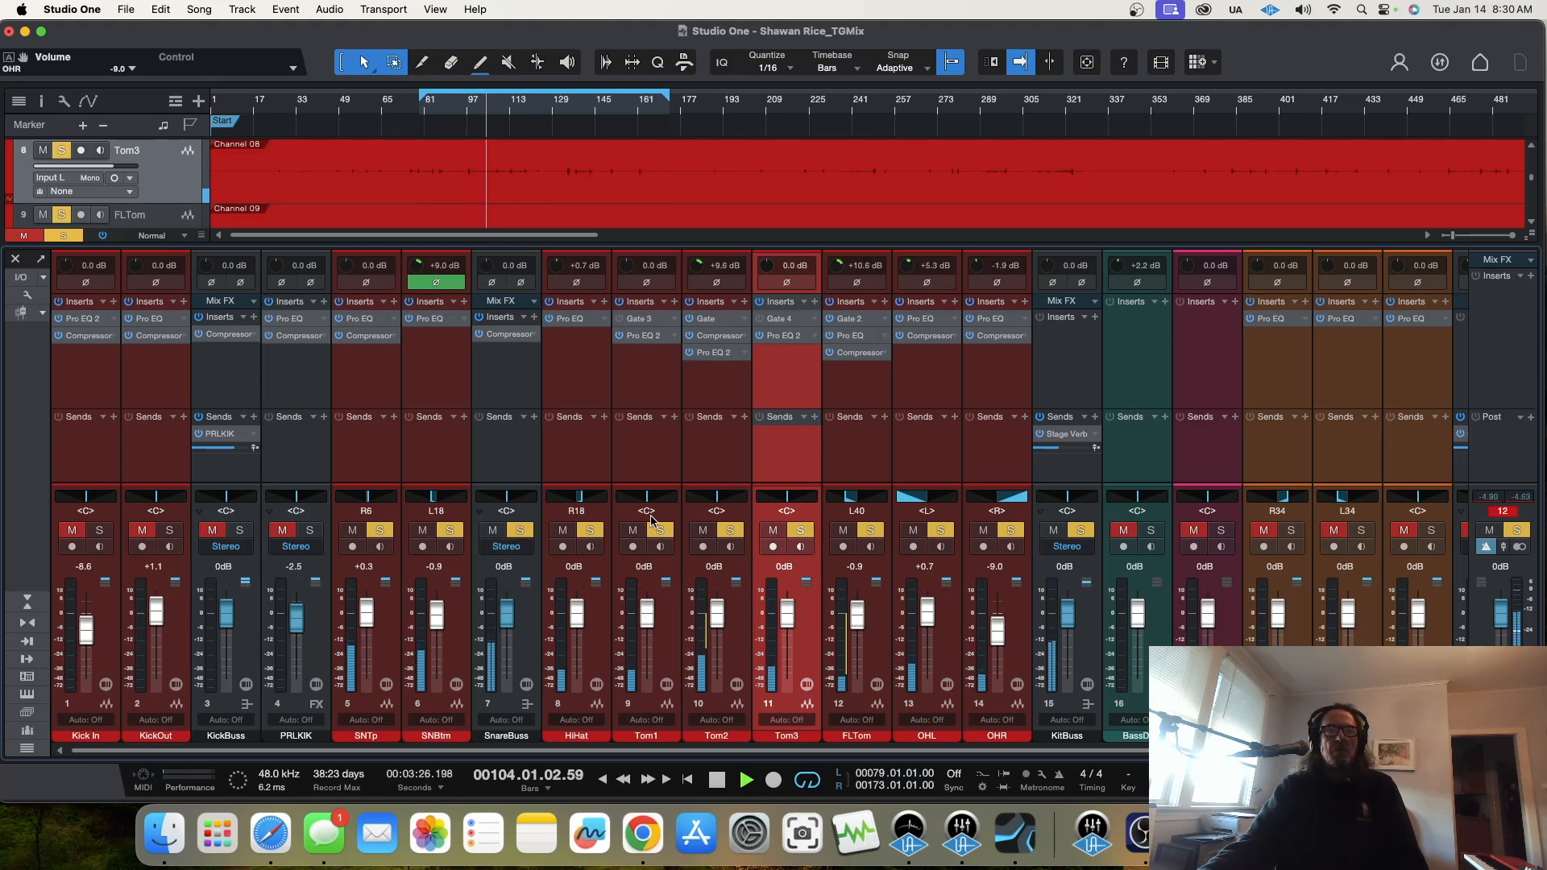
left_click_drag(716, 503, 715, 517)
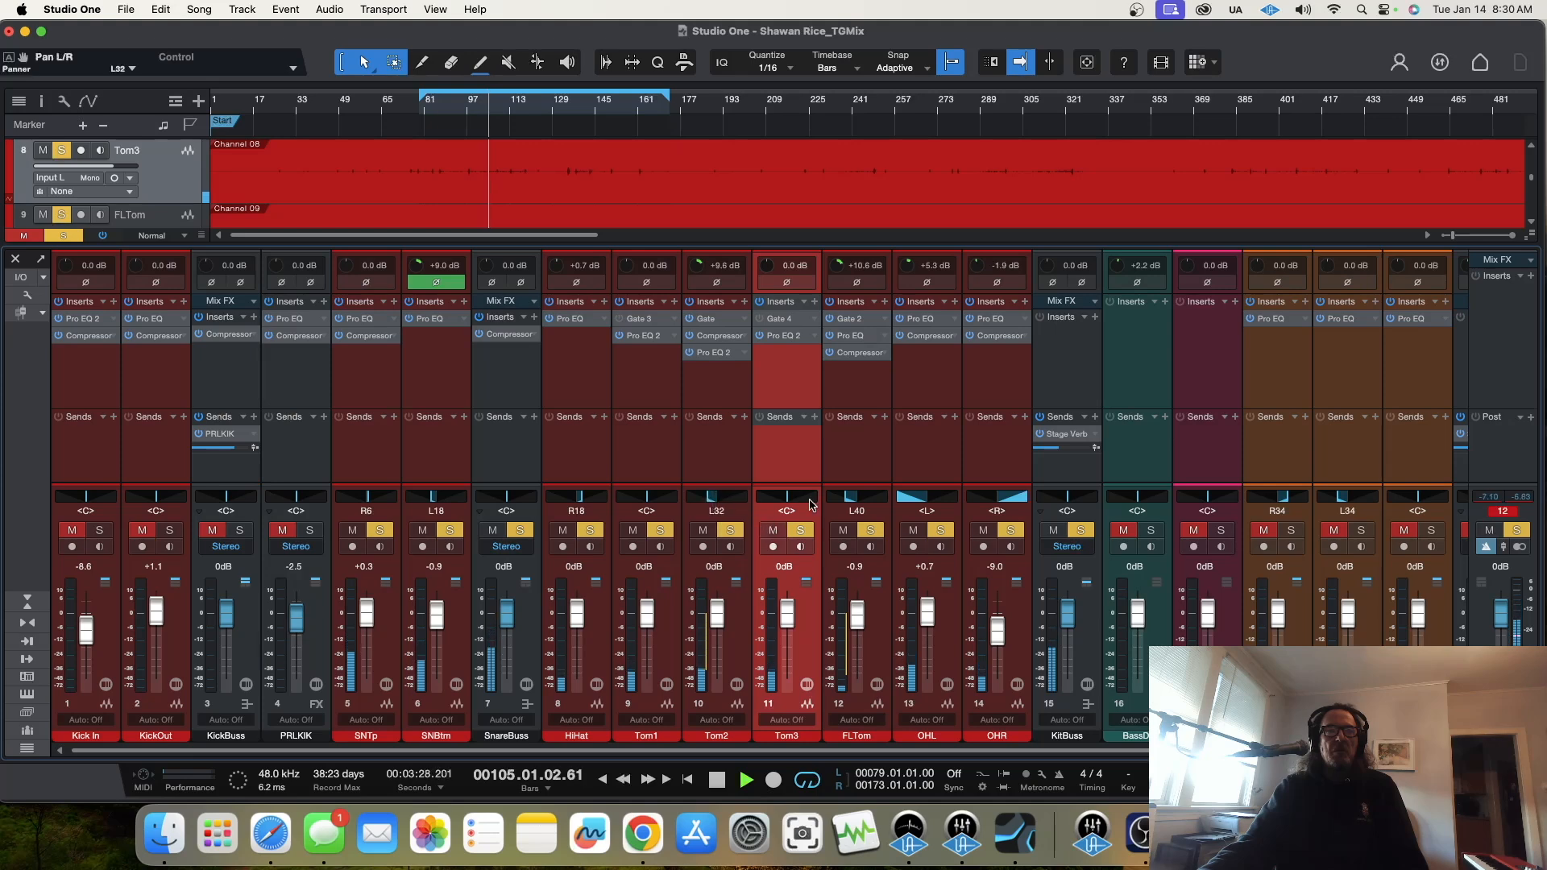
left_click_drag(710, 501, 848, 514)
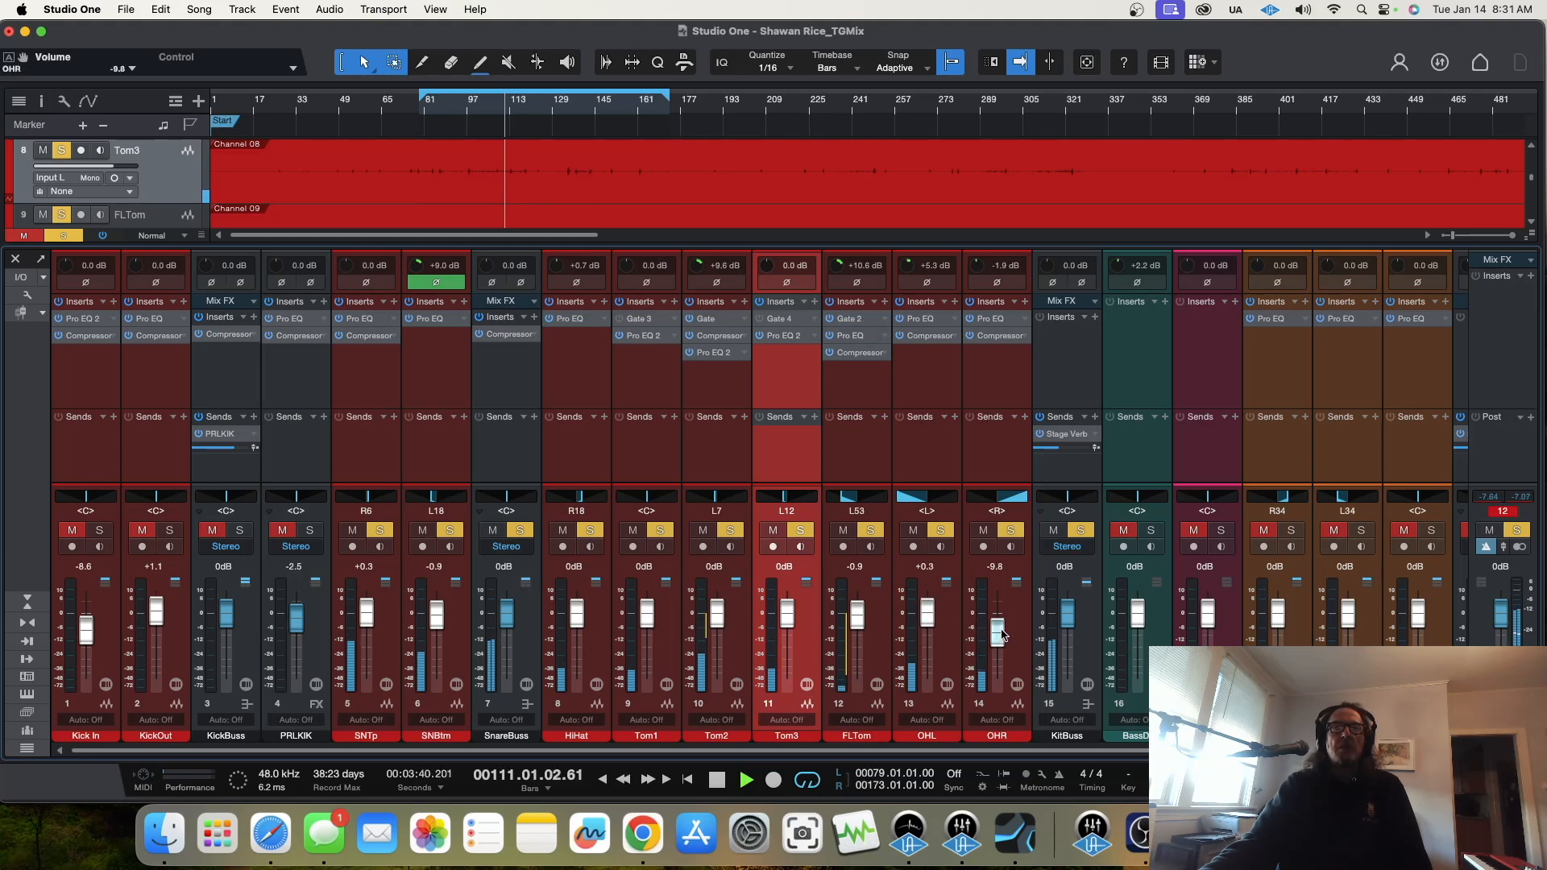
scroll(1003, 635, "down", 1)
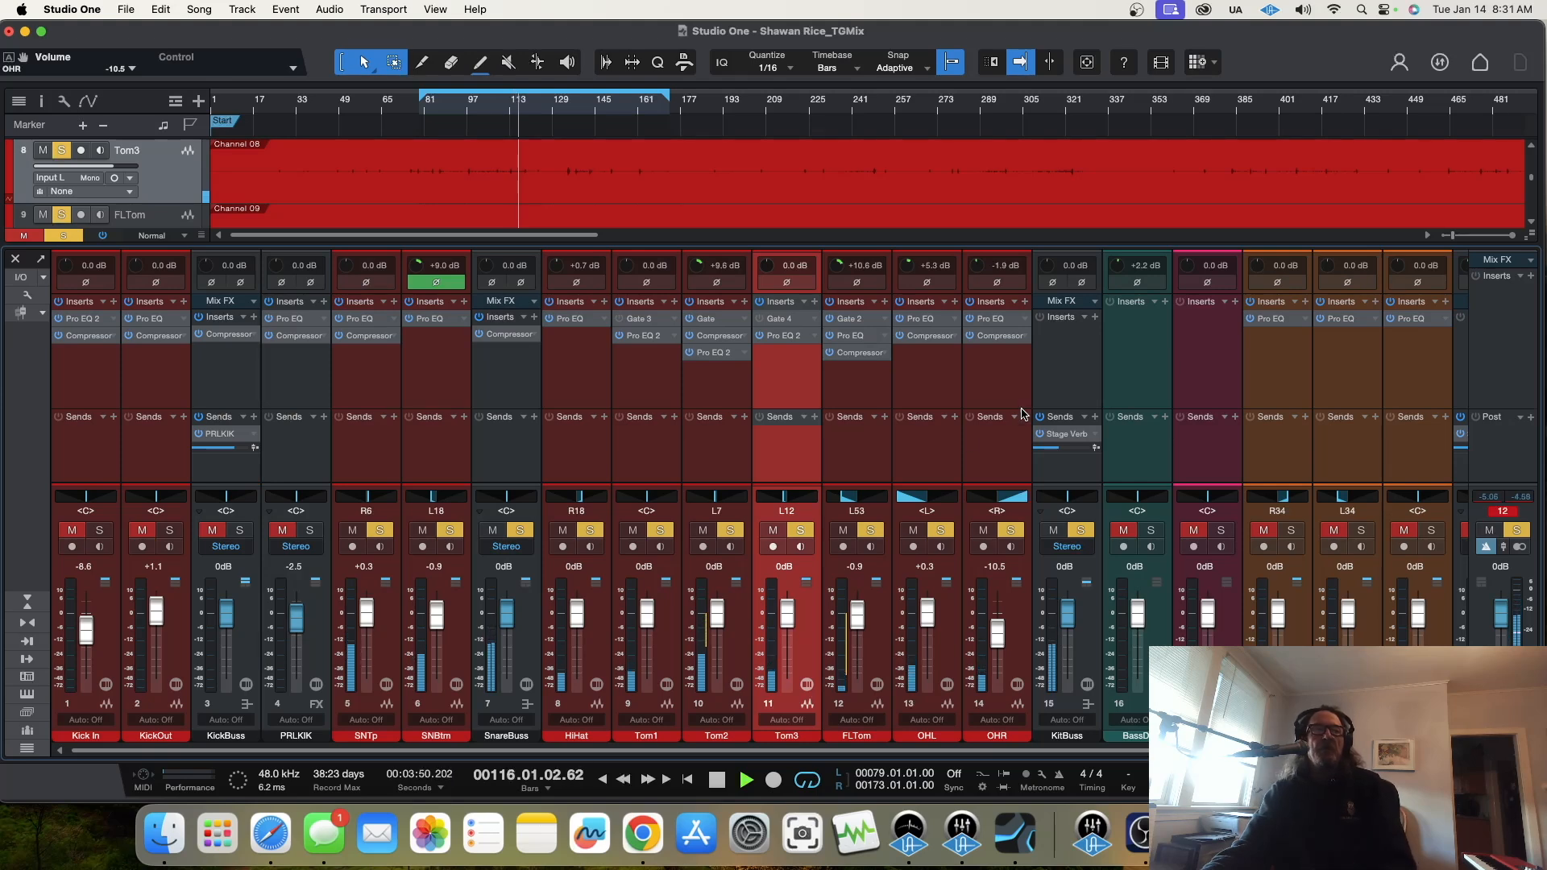
Step: Solo KickBuss and PRLKIK with the kit, set their levels to -7.0 dB and -8.2 dB, and replay from about bar 89
left_click(248, 537)
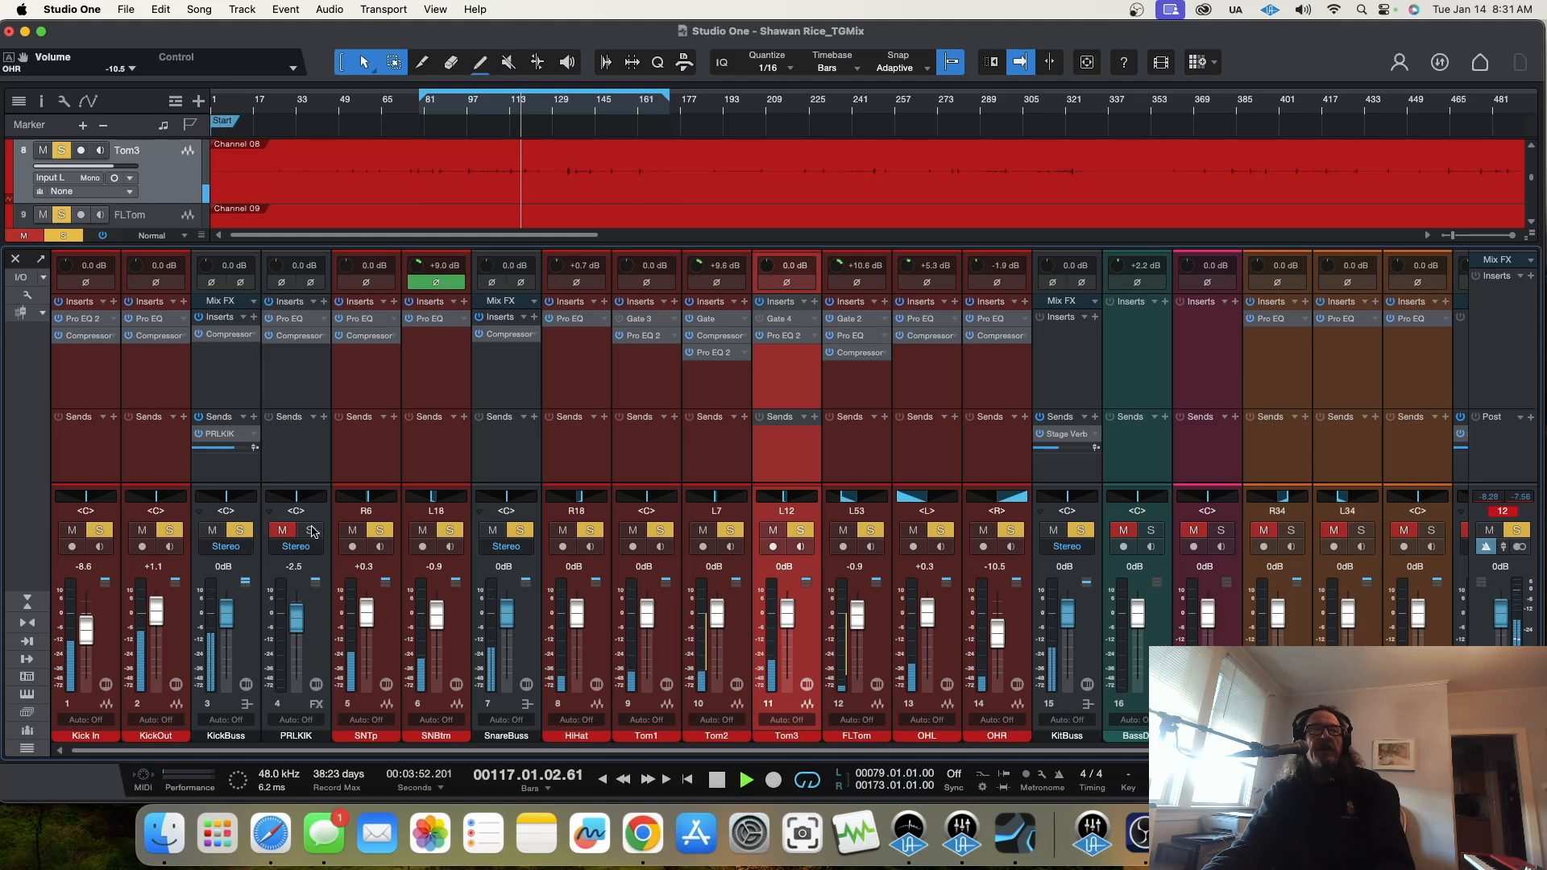
mouse_move(301, 625)
left_mouse_down()
mouse_move(228, 629)
mouse_move(299, 639)
left_mouse_up()
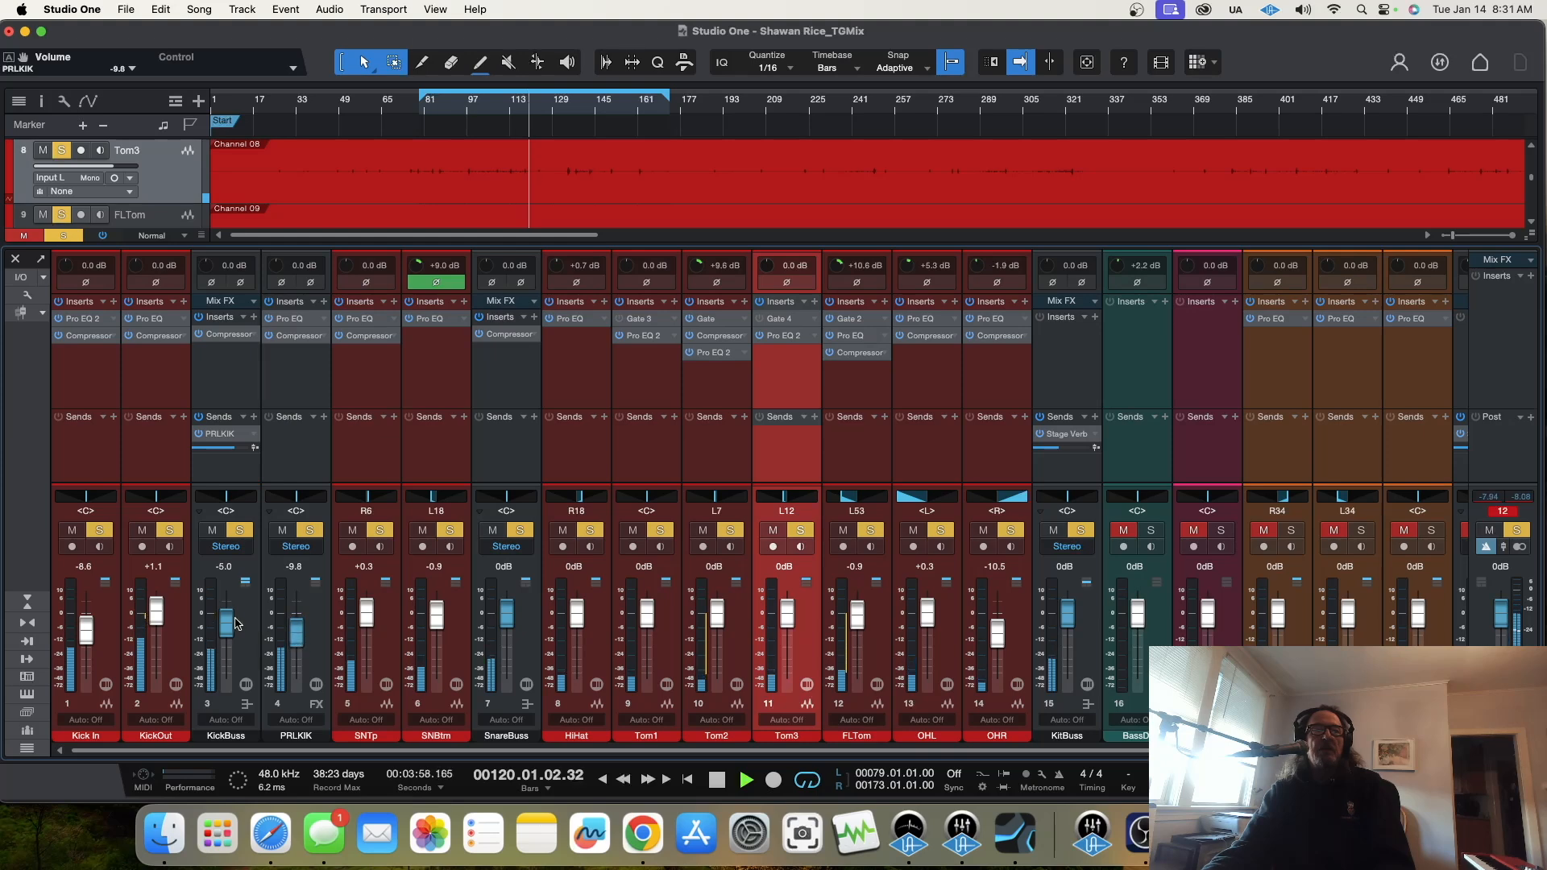
left_click_drag(228, 624, 298, 641)
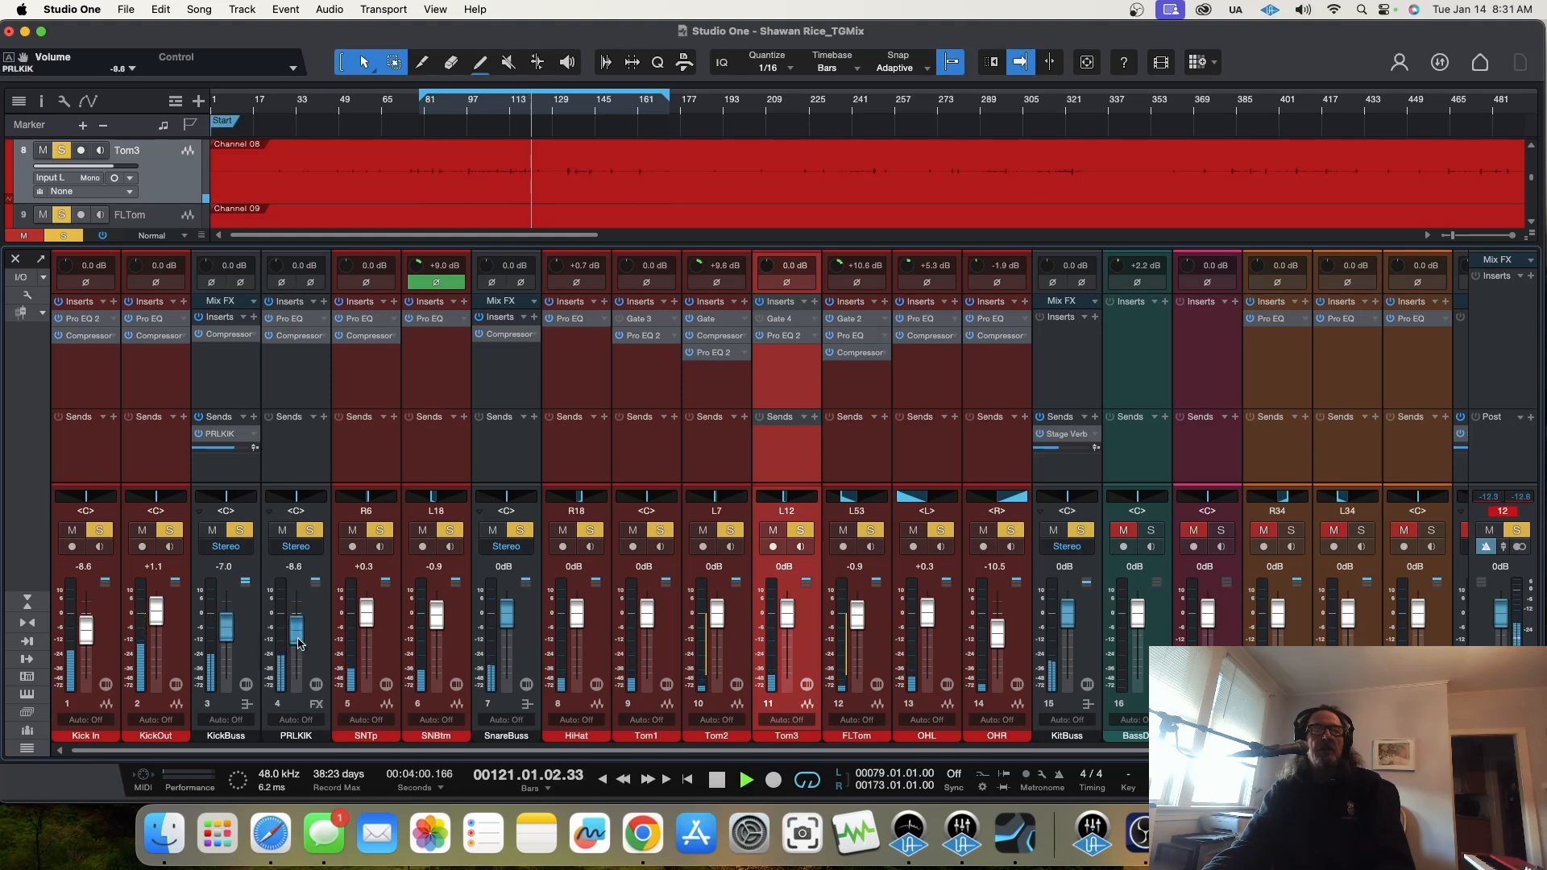
left_click(447, 104)
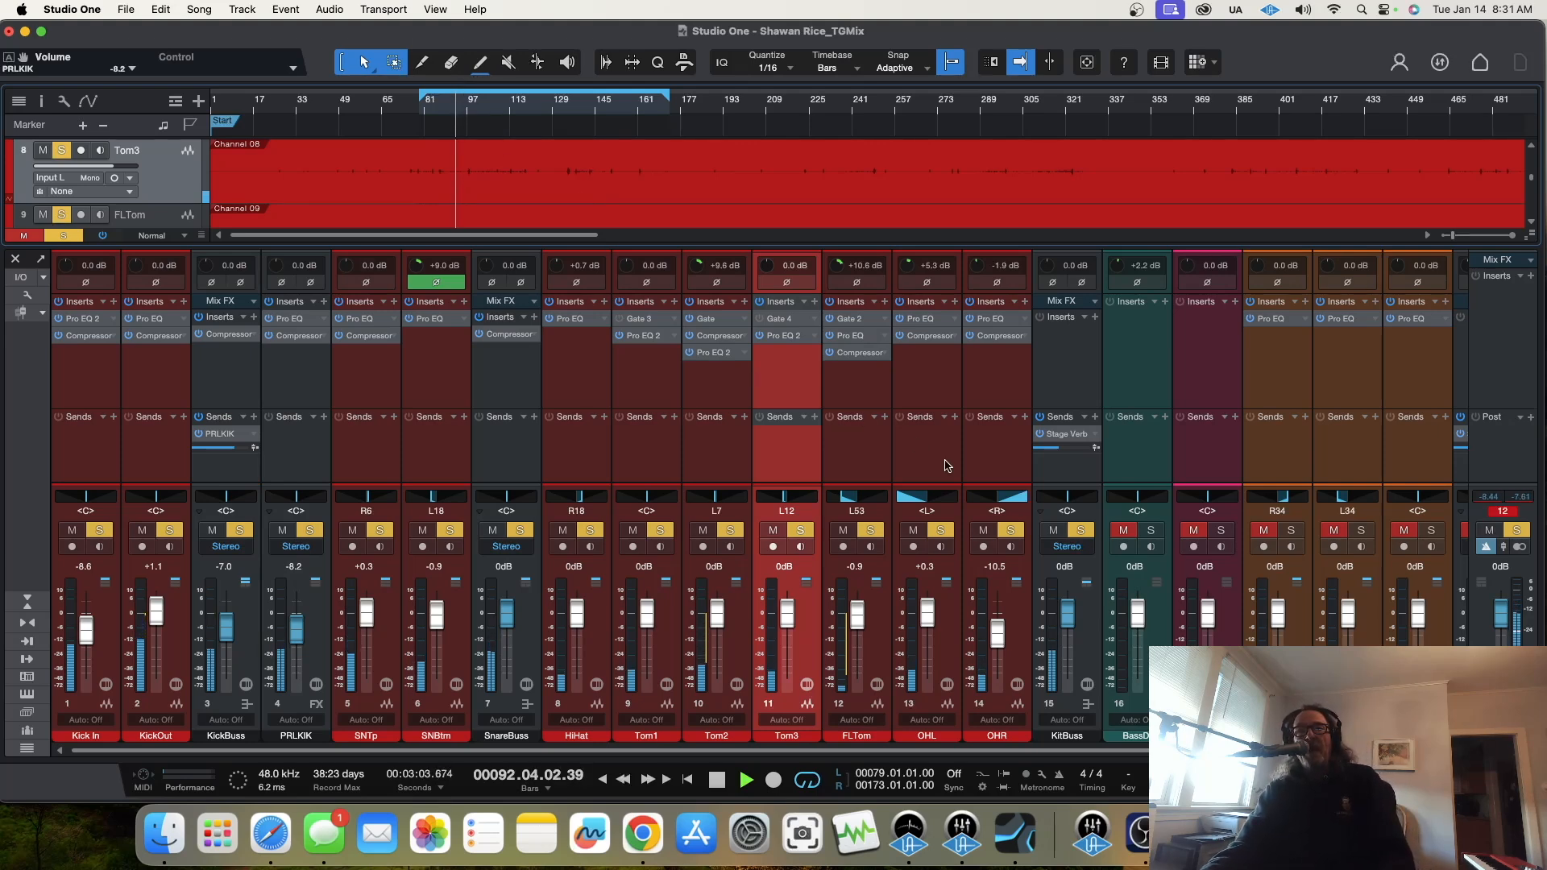
Step: Unsolo KitBuss and PRLKIK and stop playback
left_click(1082, 531)
key("space")
left_click(309, 530)
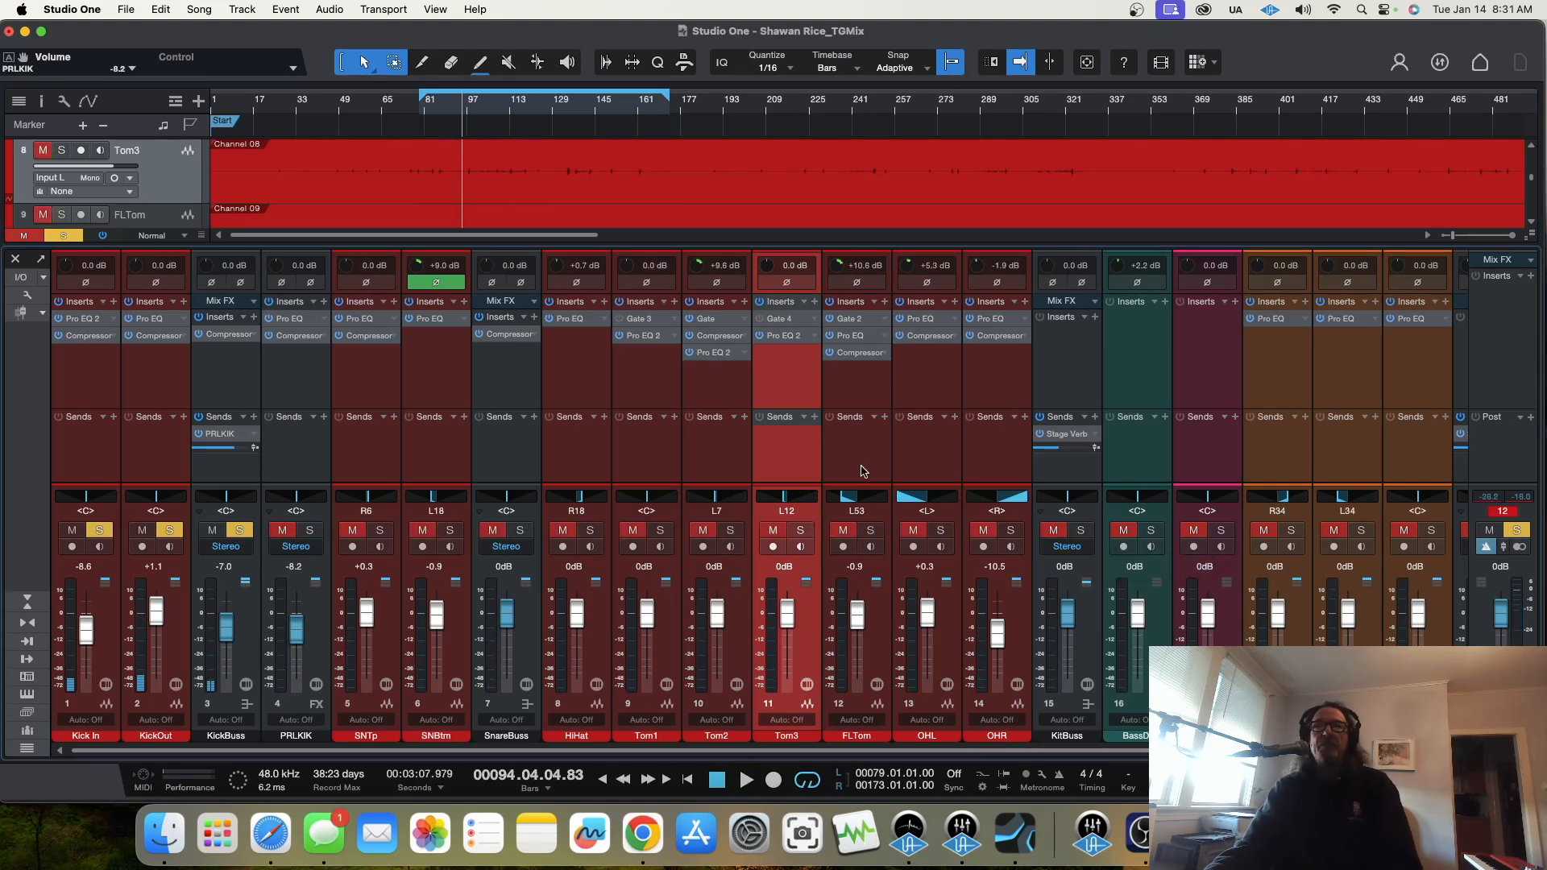